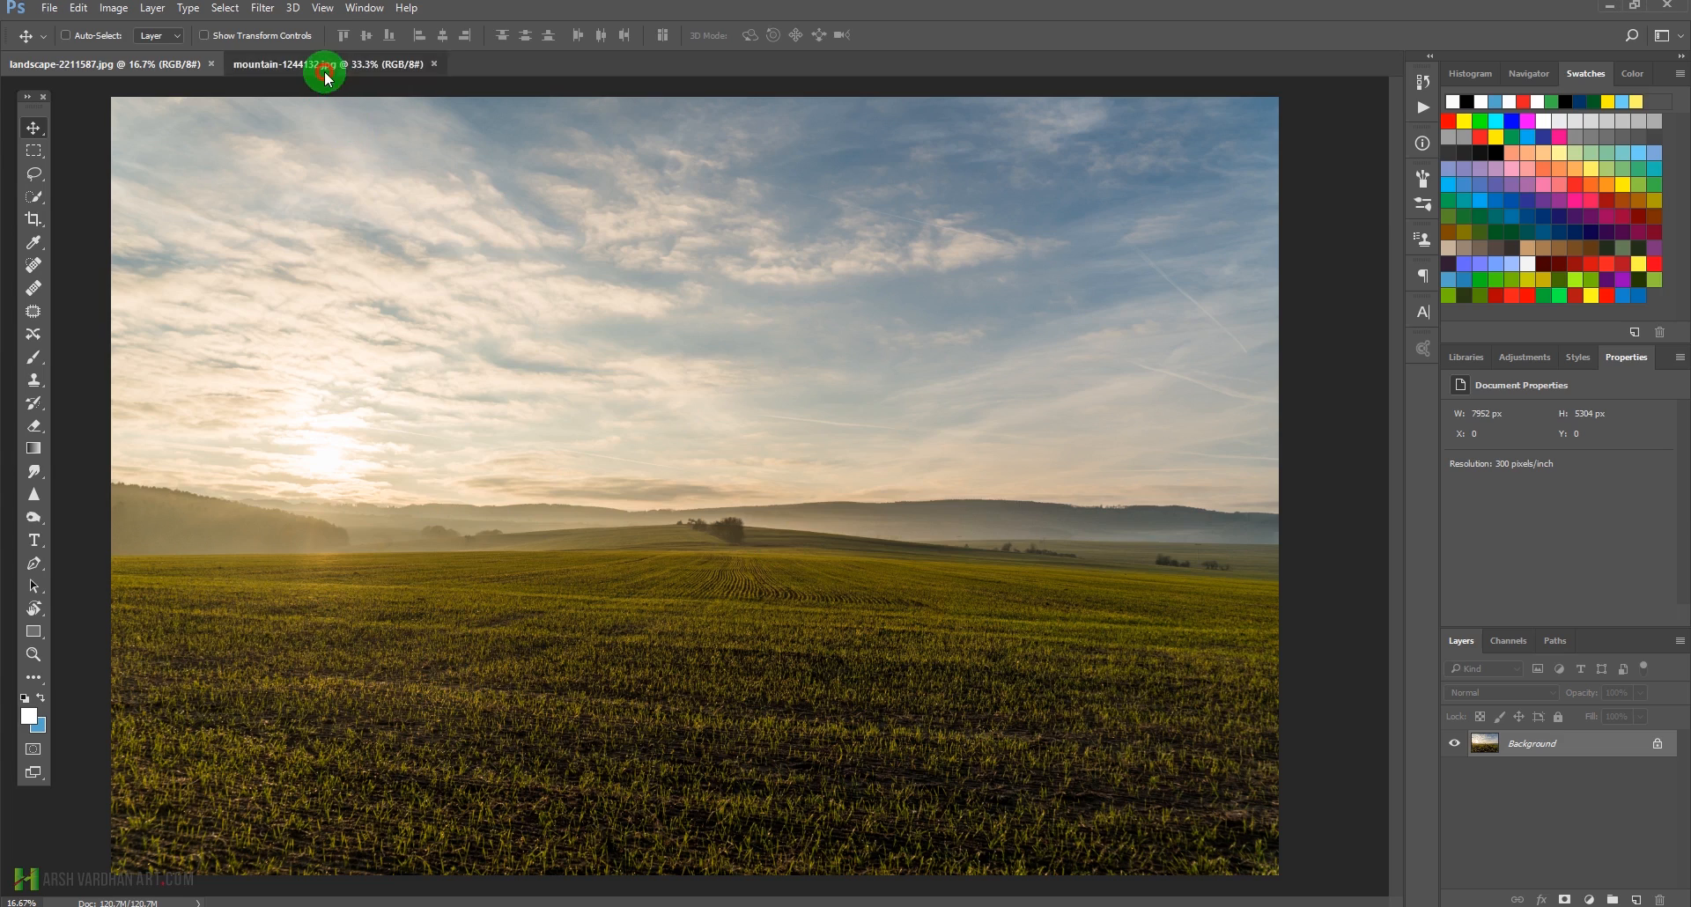
Copy the mountain-1244132.jpg image into the landscape-2211587.jpg document as a new layer and convert that layer to a Smart Object.
{"action": "left_click", "coordinate": [328, 64]}
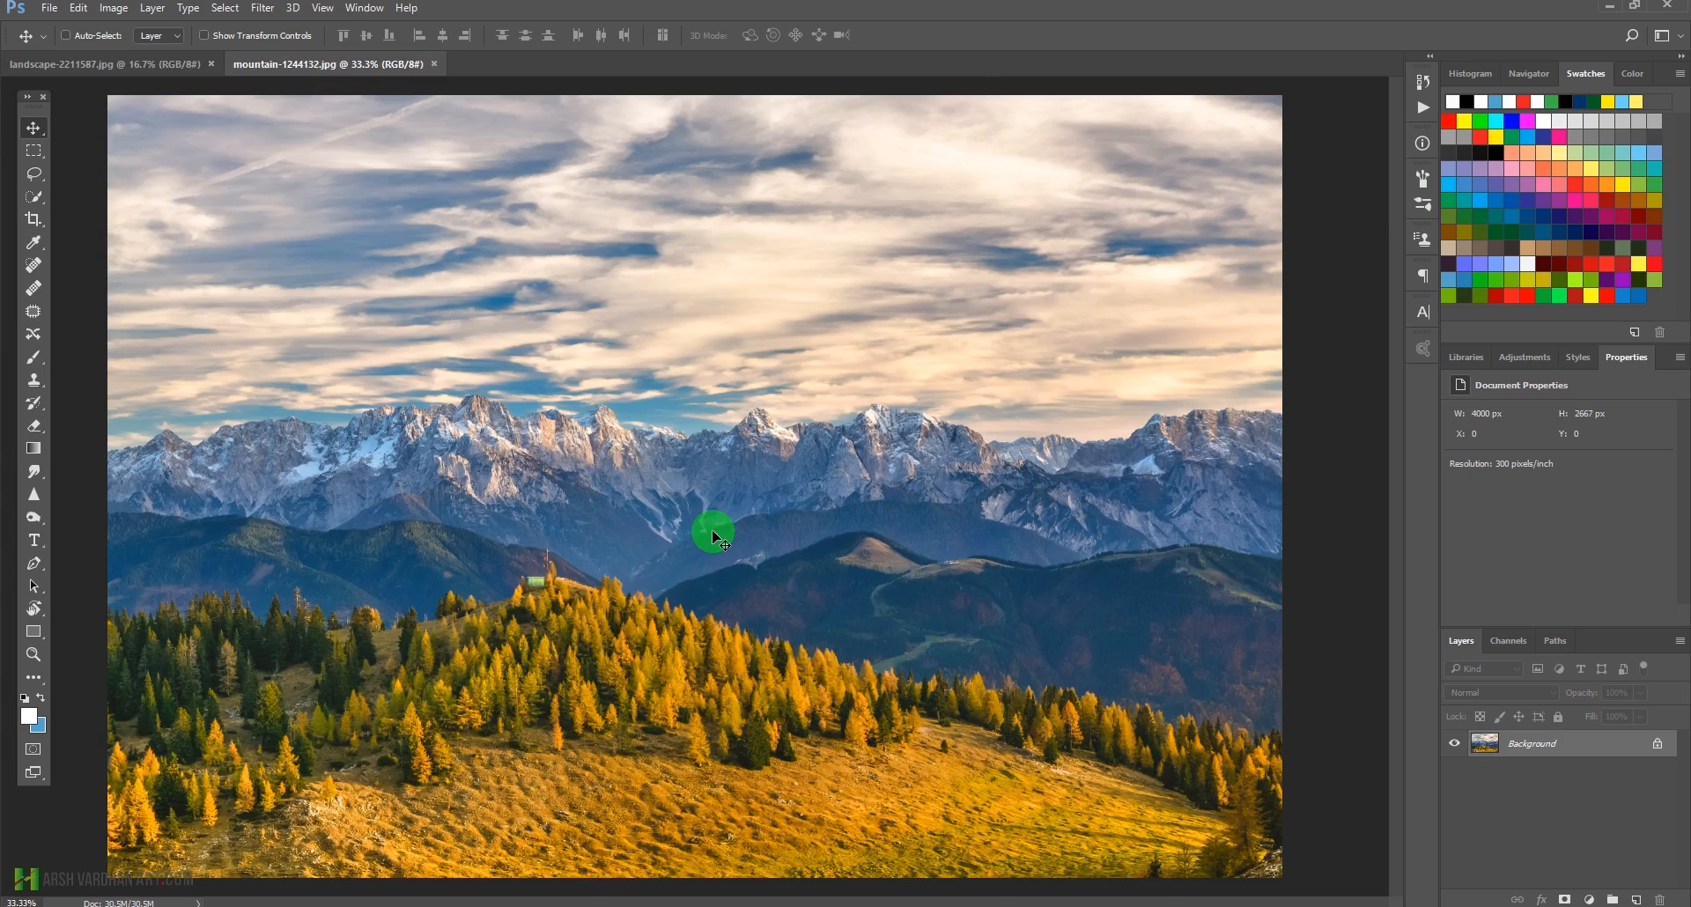
{"action": "left_click", "coordinate": [124, 67]}
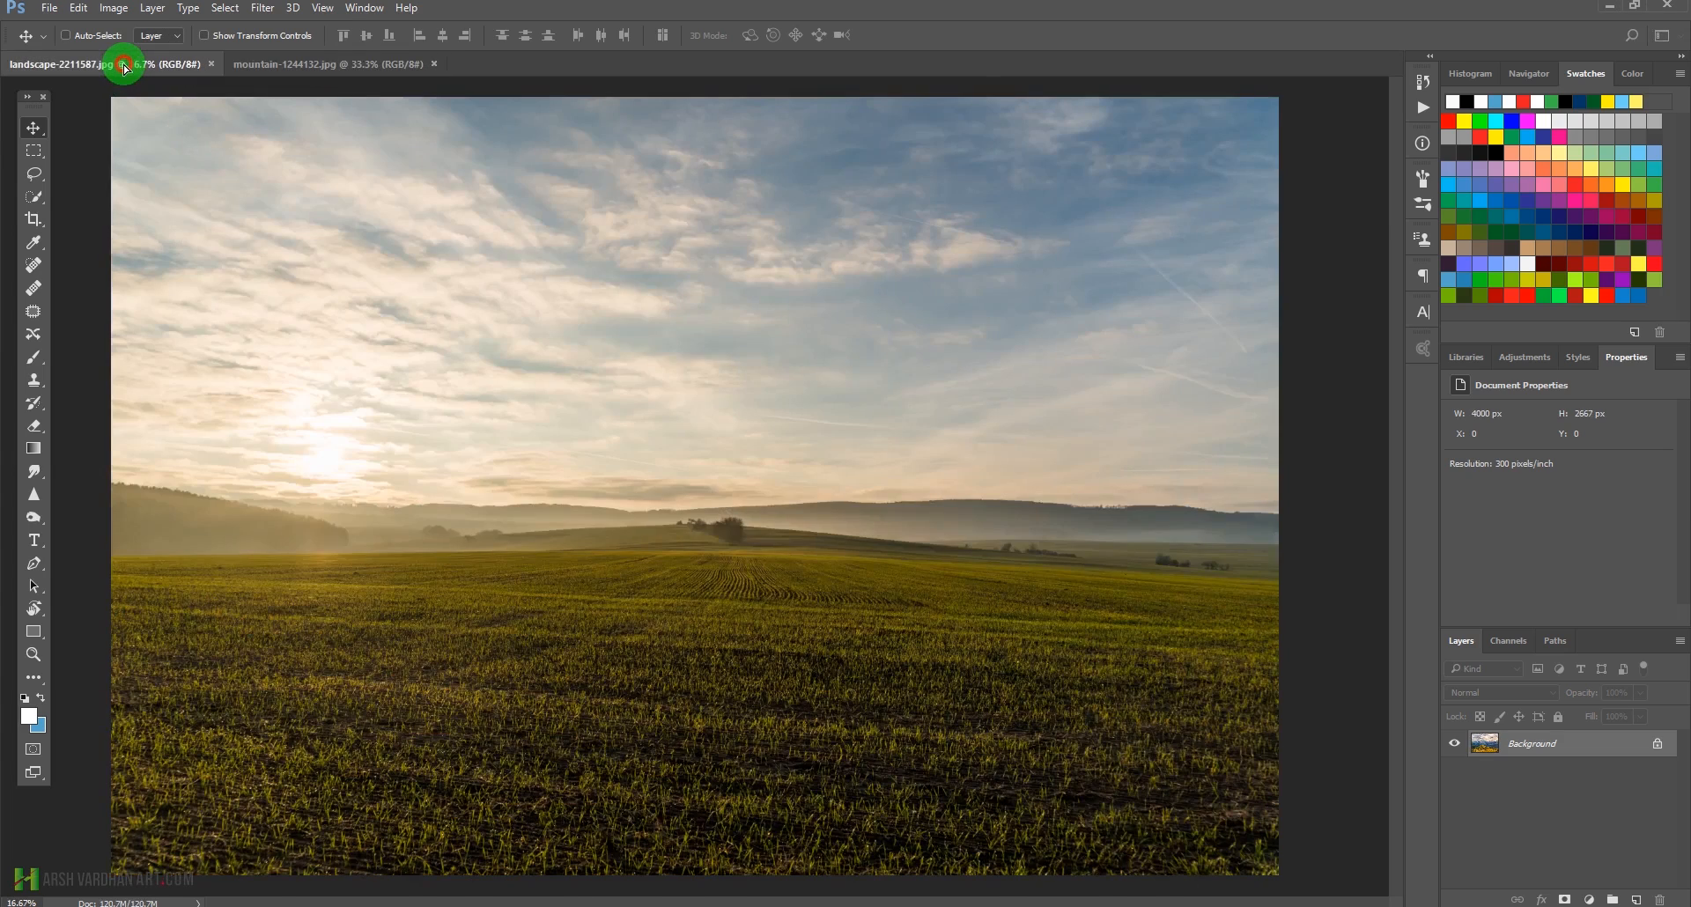
{"action": "left_click_drag", "start_coordinate": [125, 67], "coordinate": [464, 542]}
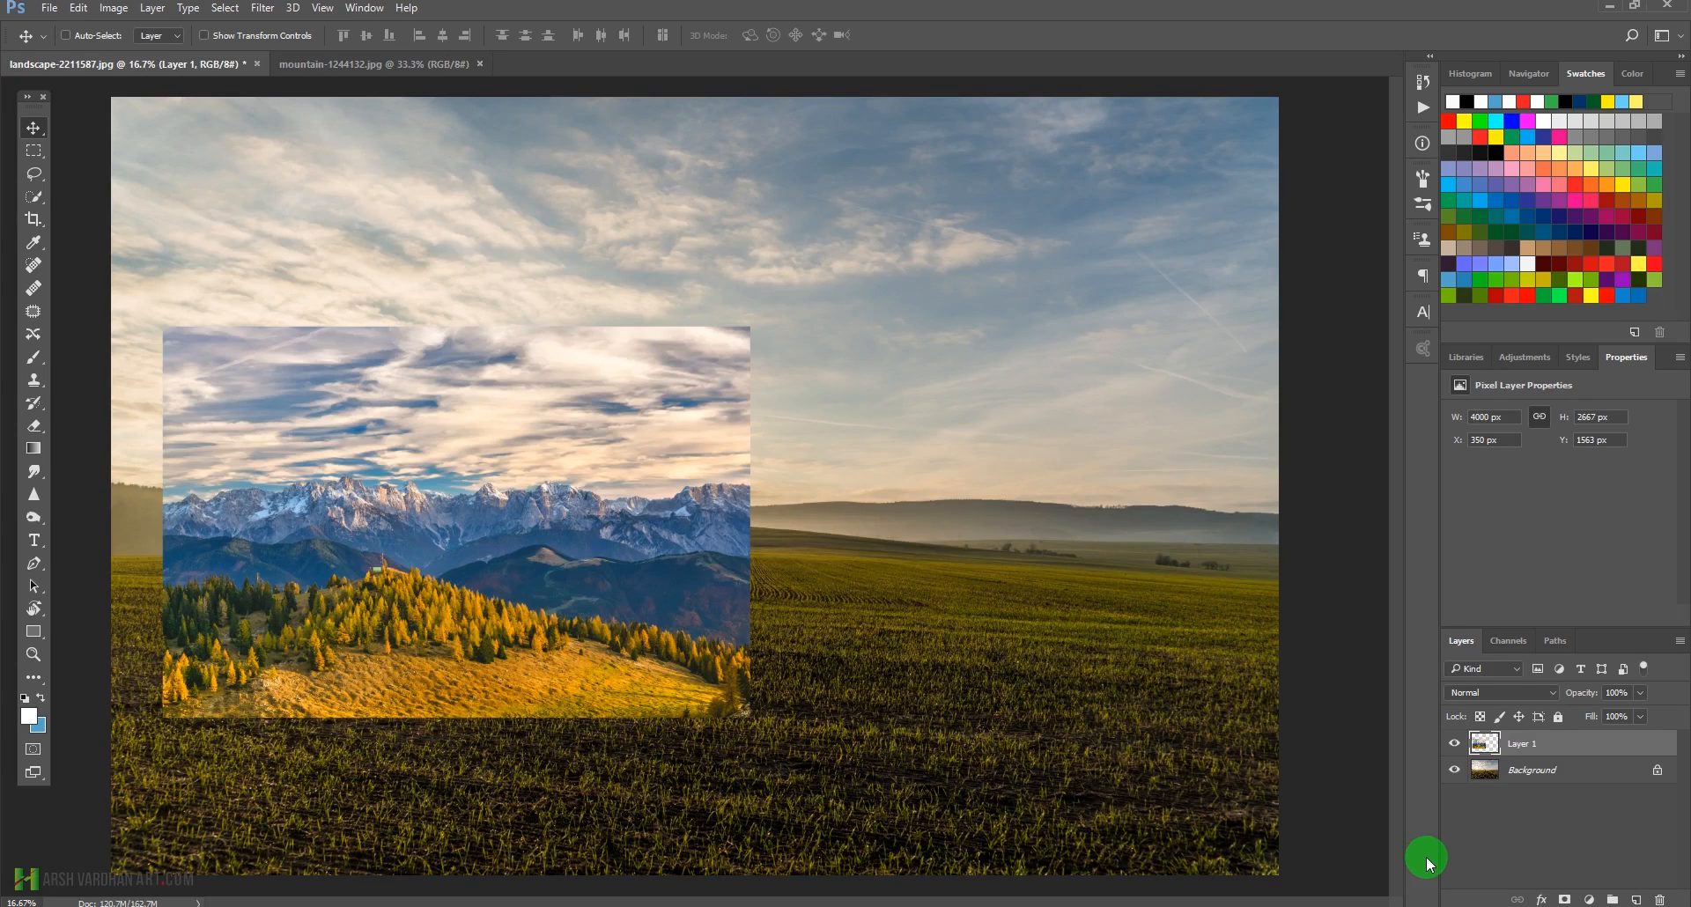
{"action": "key", "text": "ctrl"}
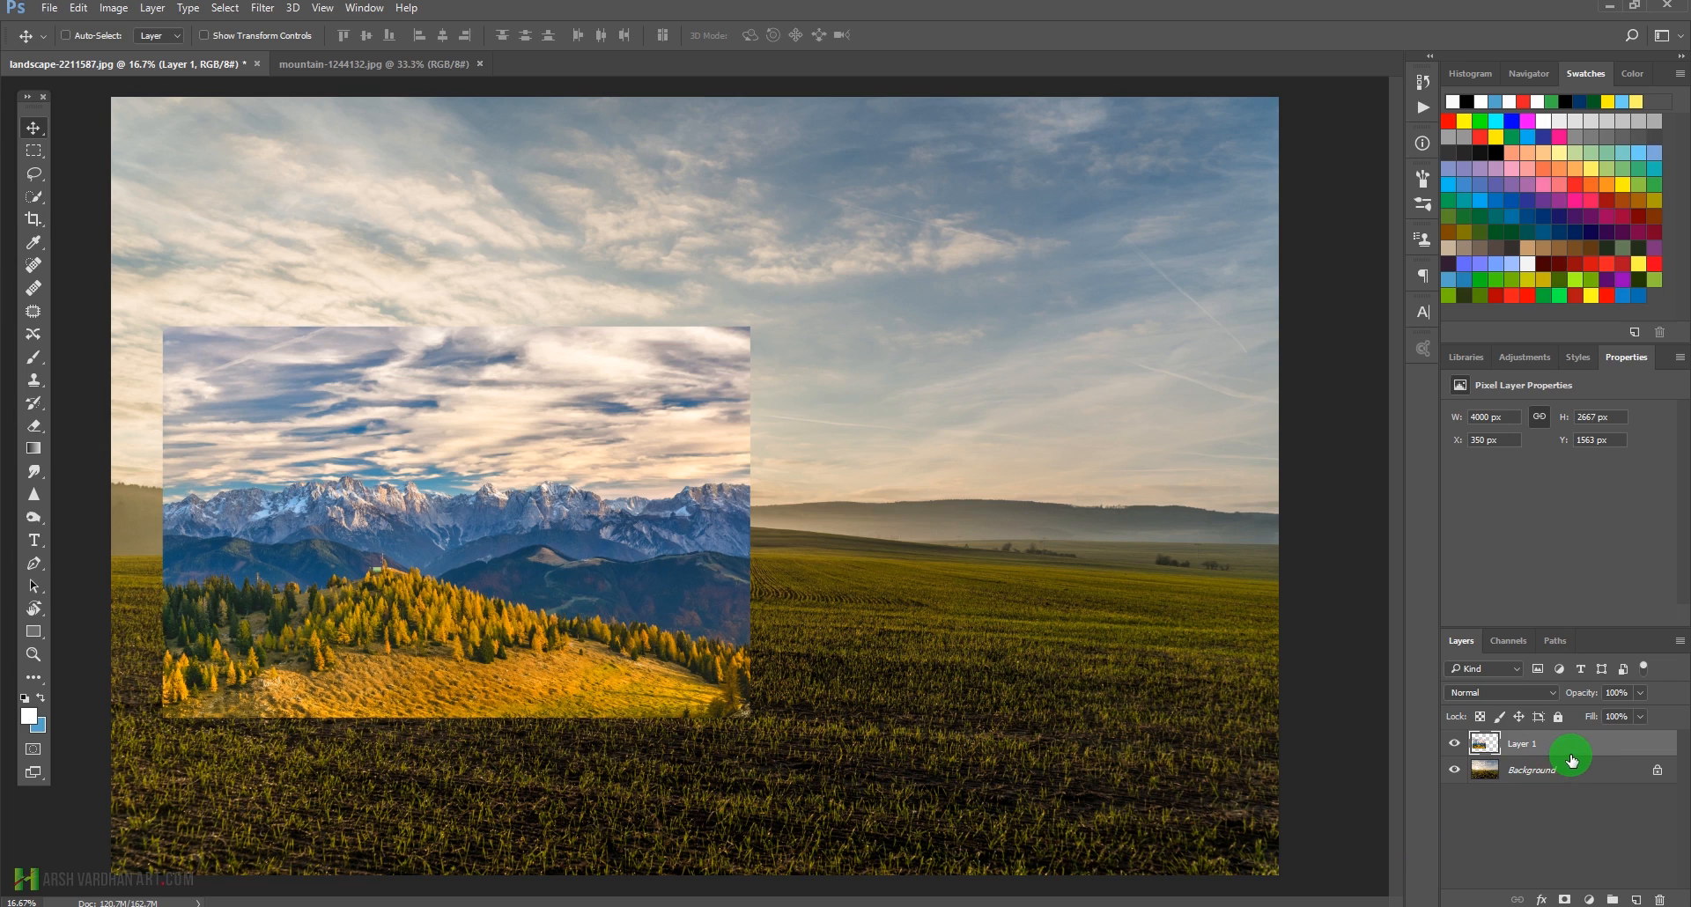
{"action": "right_click", "coordinate": [1603, 748]}
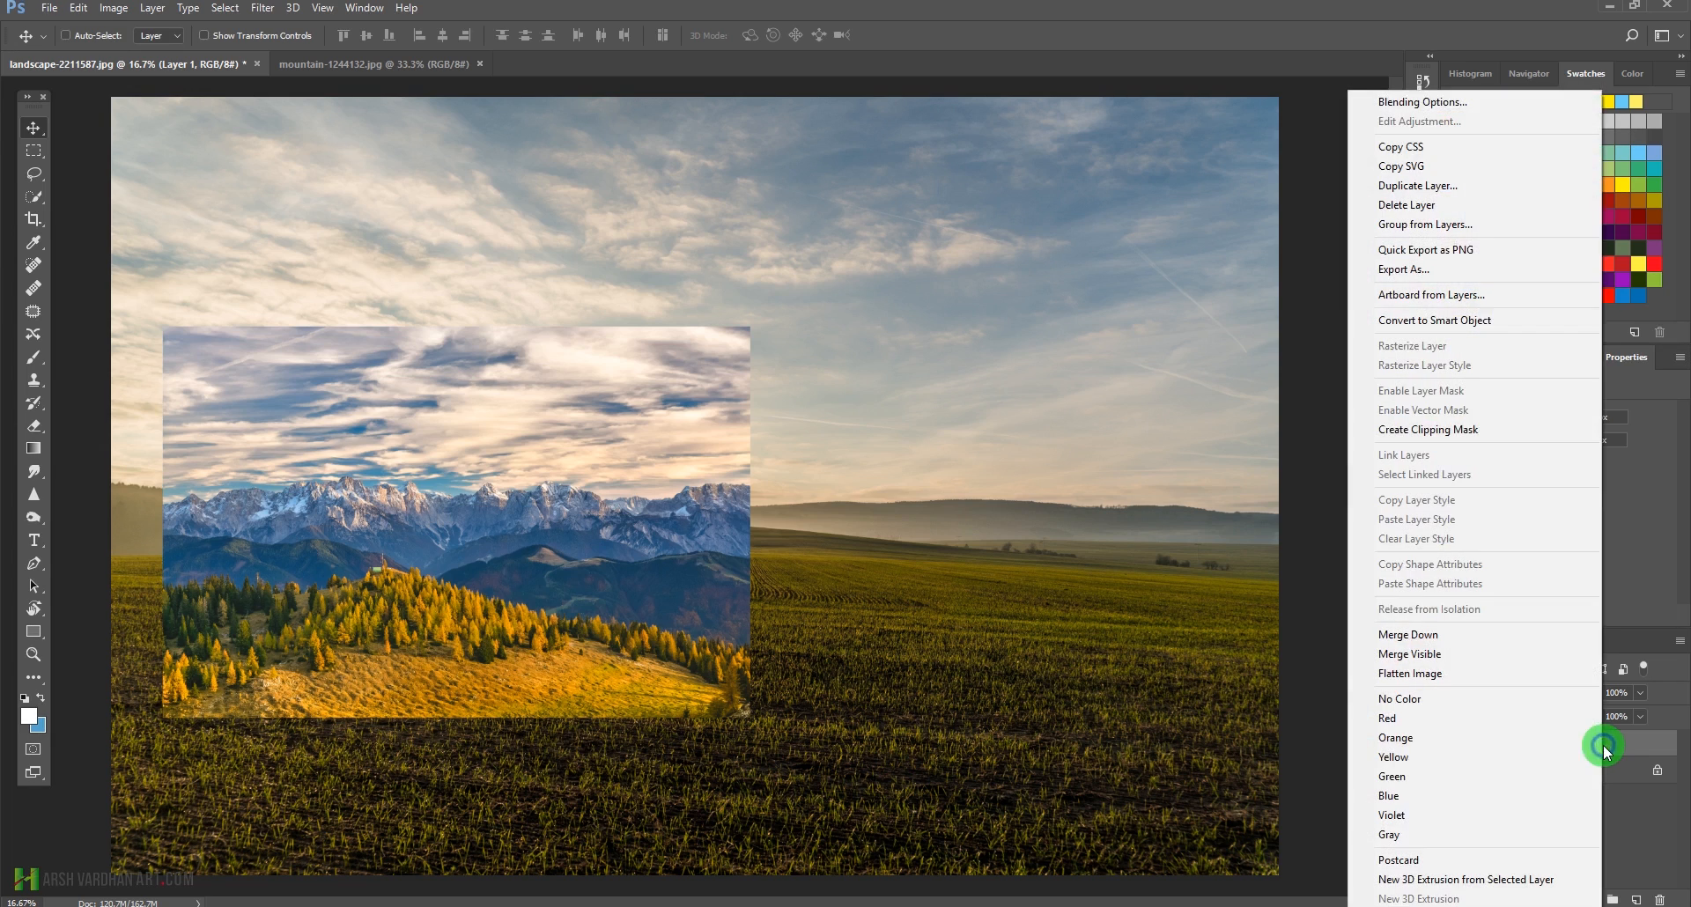
{"action": "left_click", "coordinate": [1488, 320]}
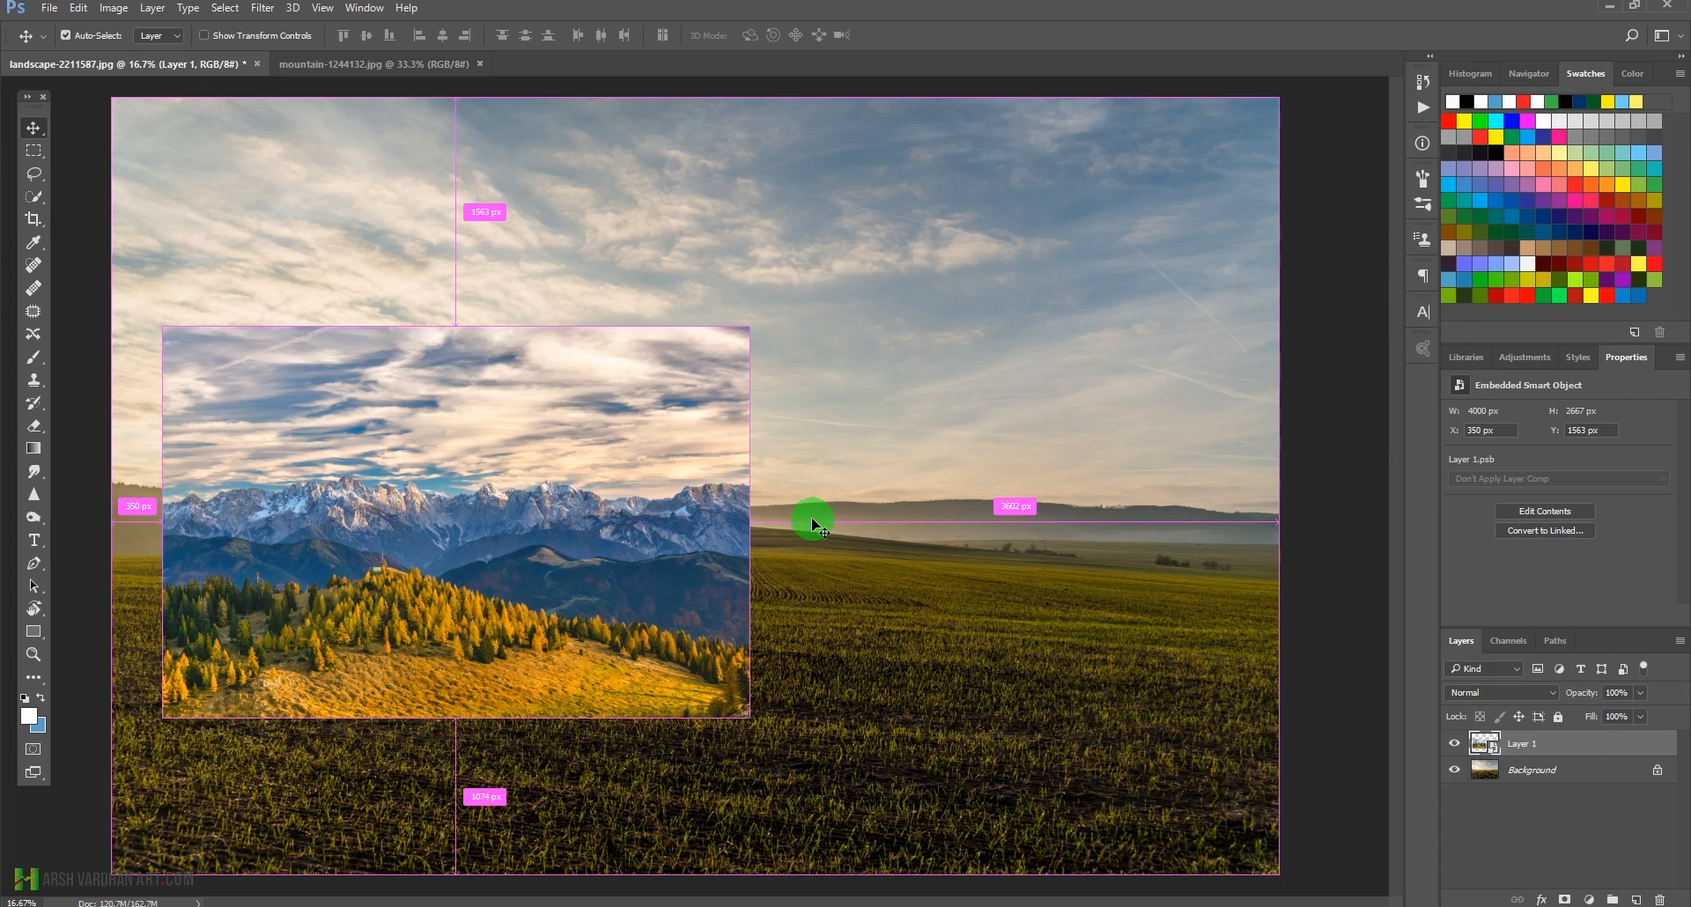
Scale the mountain layer to about 200% and position it so it covers the whole canvas.
{"action": "key", "text": "ctrl+t"}
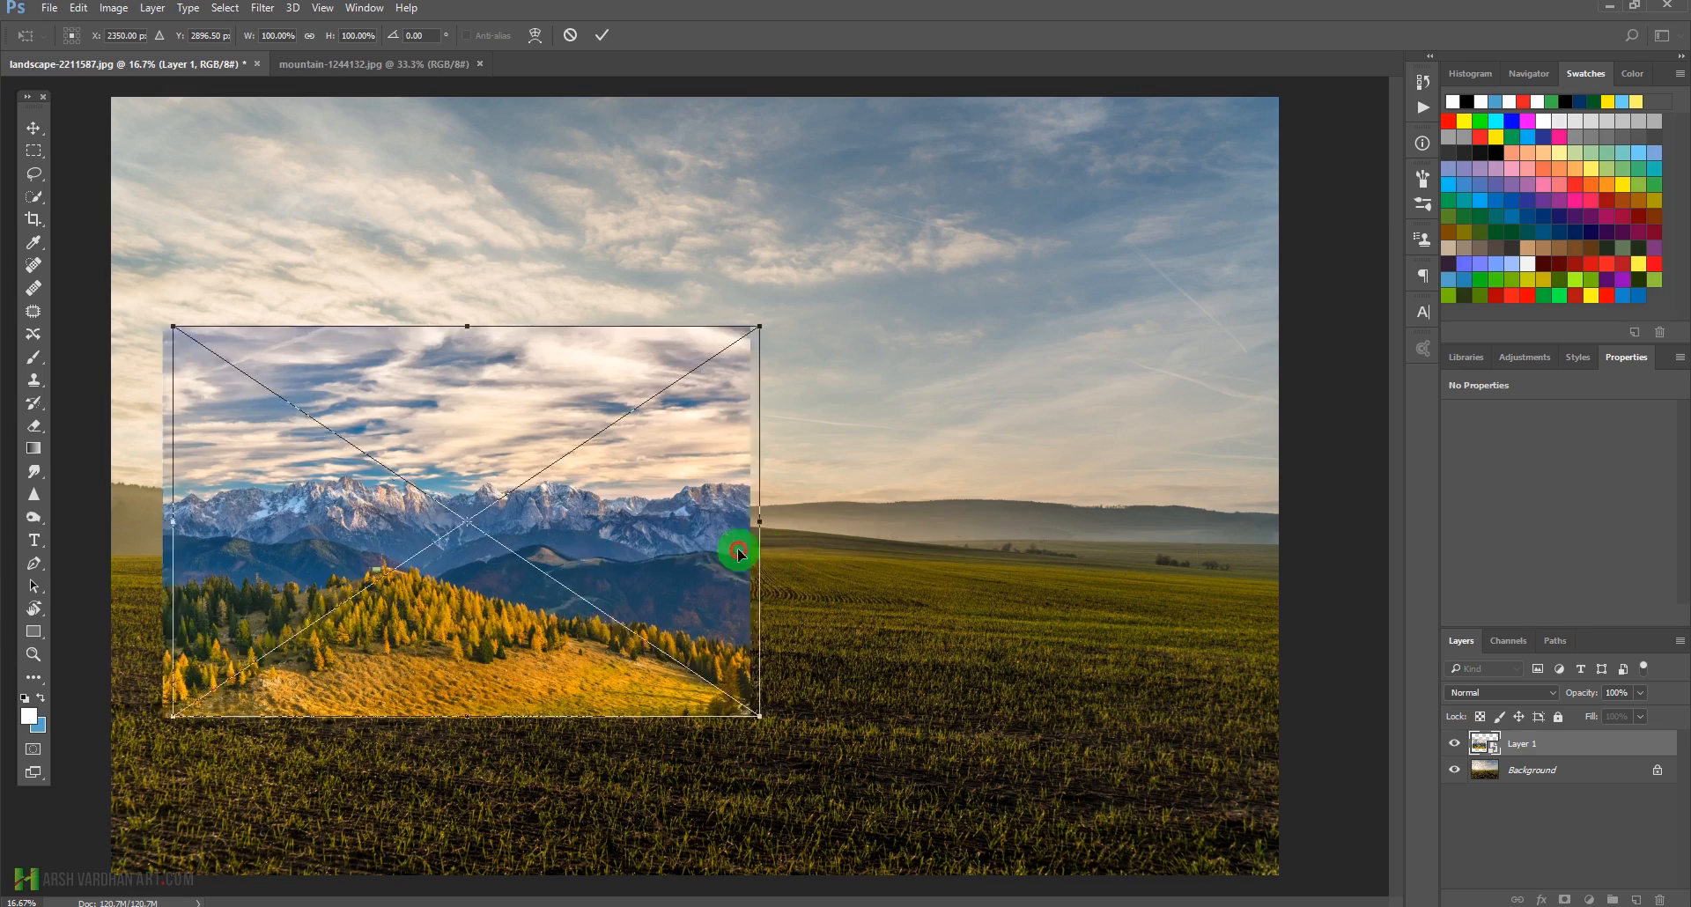
{"action": "left_click_drag", "start_coordinate": [598, 560], "coordinate": [854, 545]}
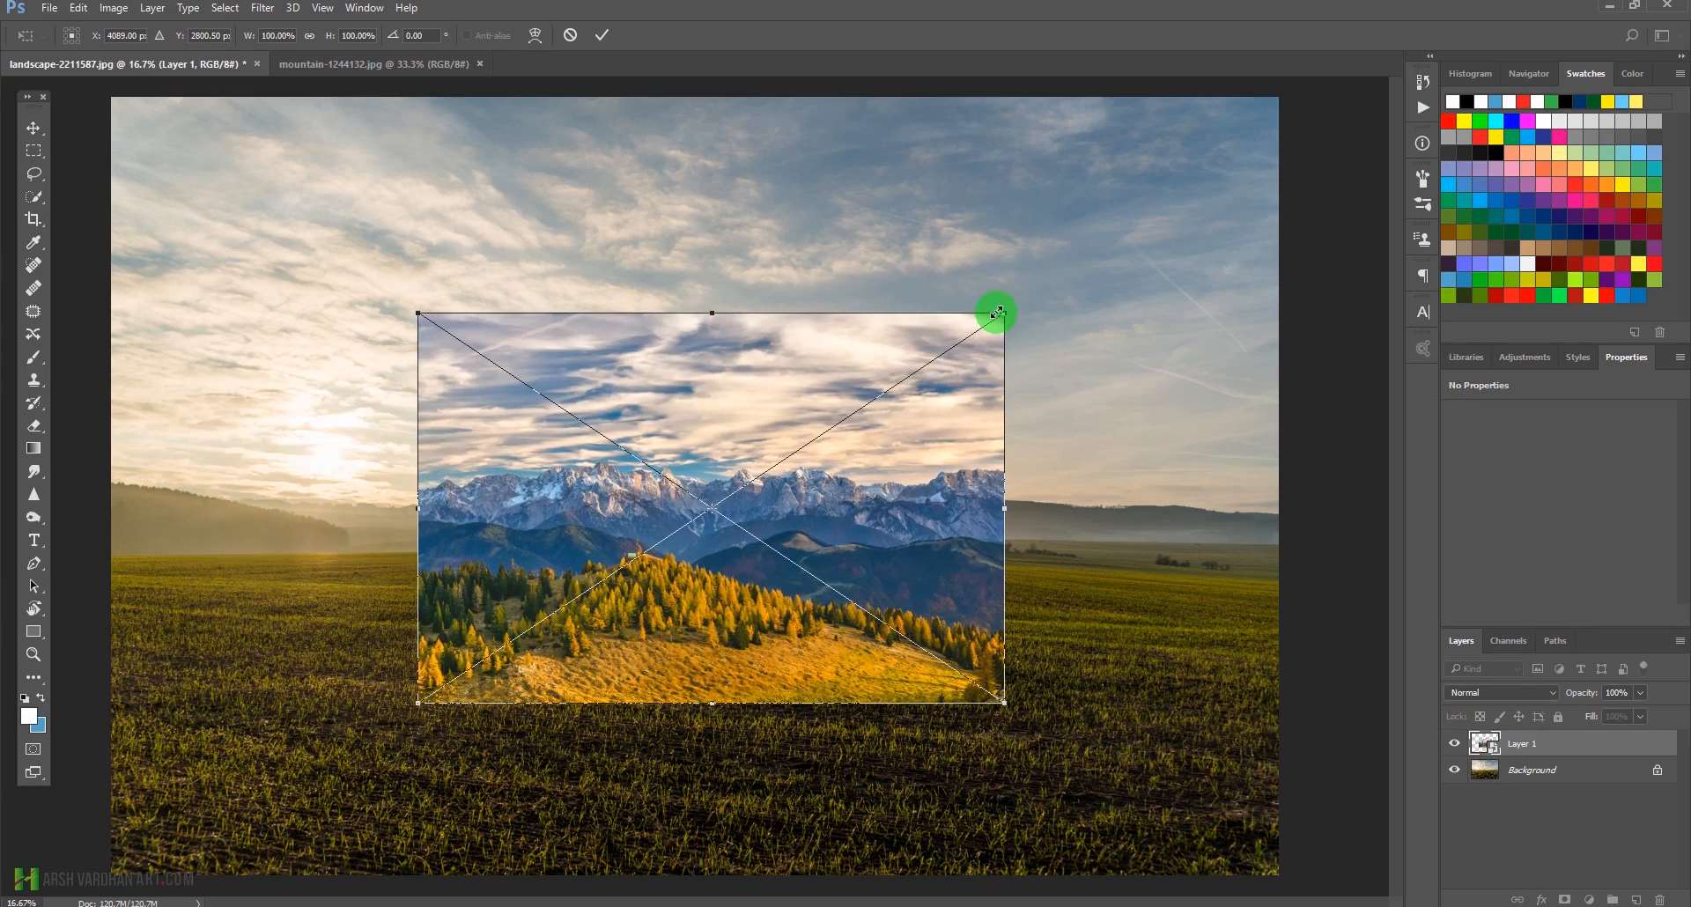
{"action": "left_click_drag", "start_coordinate": [1001, 316], "coordinate": [1311, 143]}
{"action": "left_click_drag", "start_coordinate": [1136, 527], "coordinate": [1099, 515]}
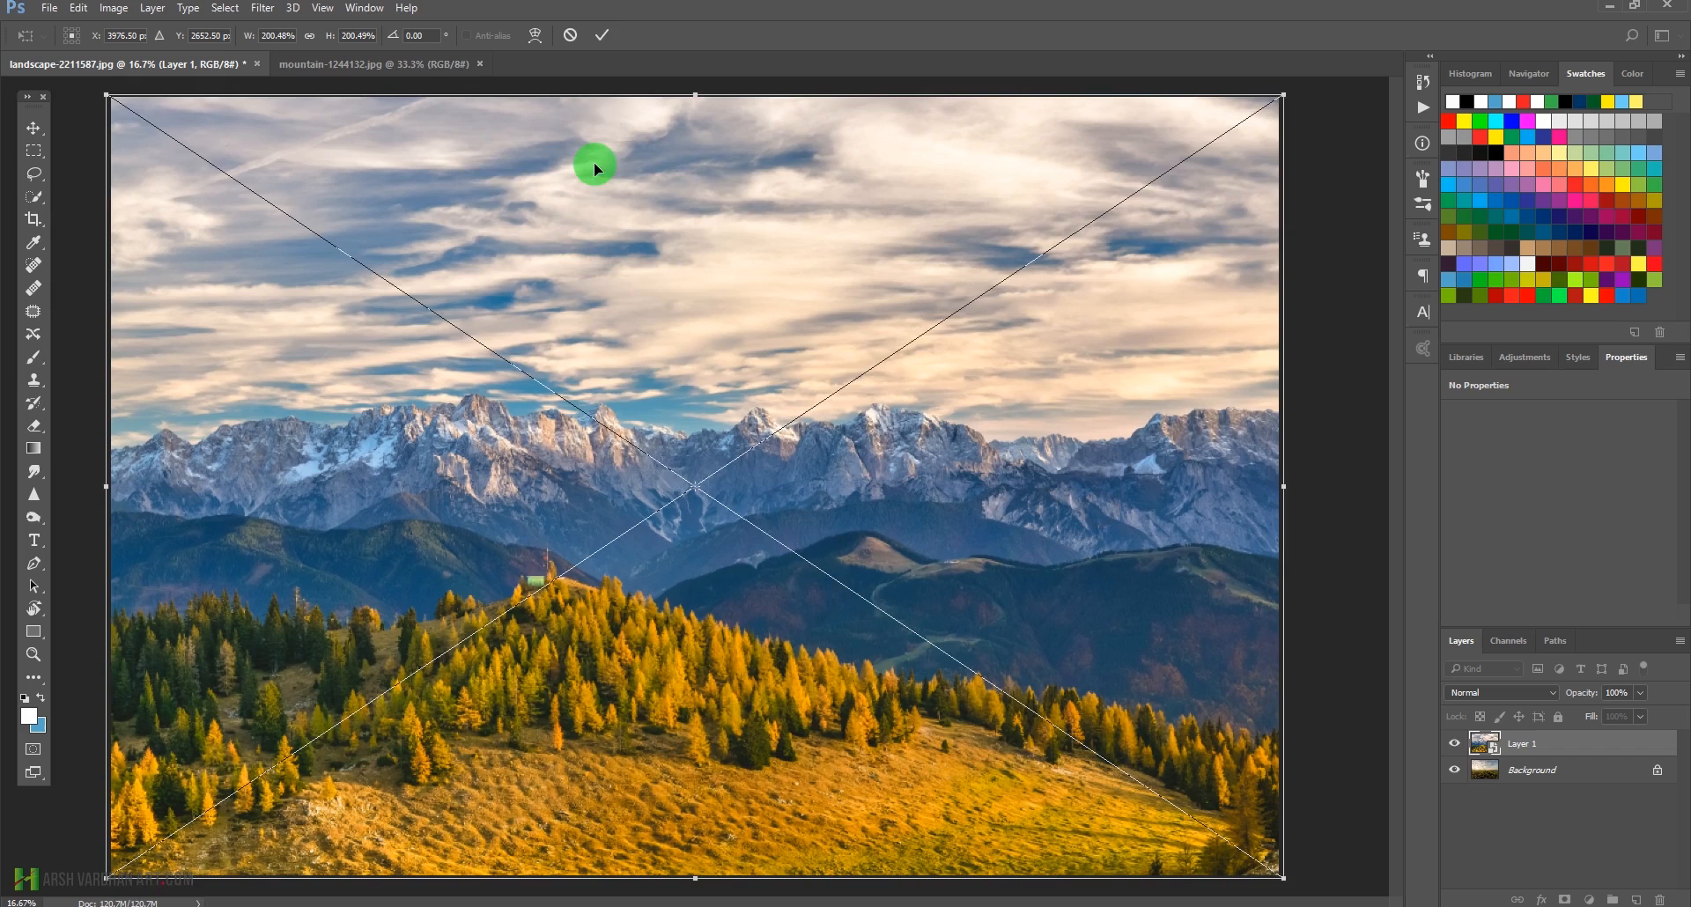
{"action": "left_click", "coordinate": [604, 39]}
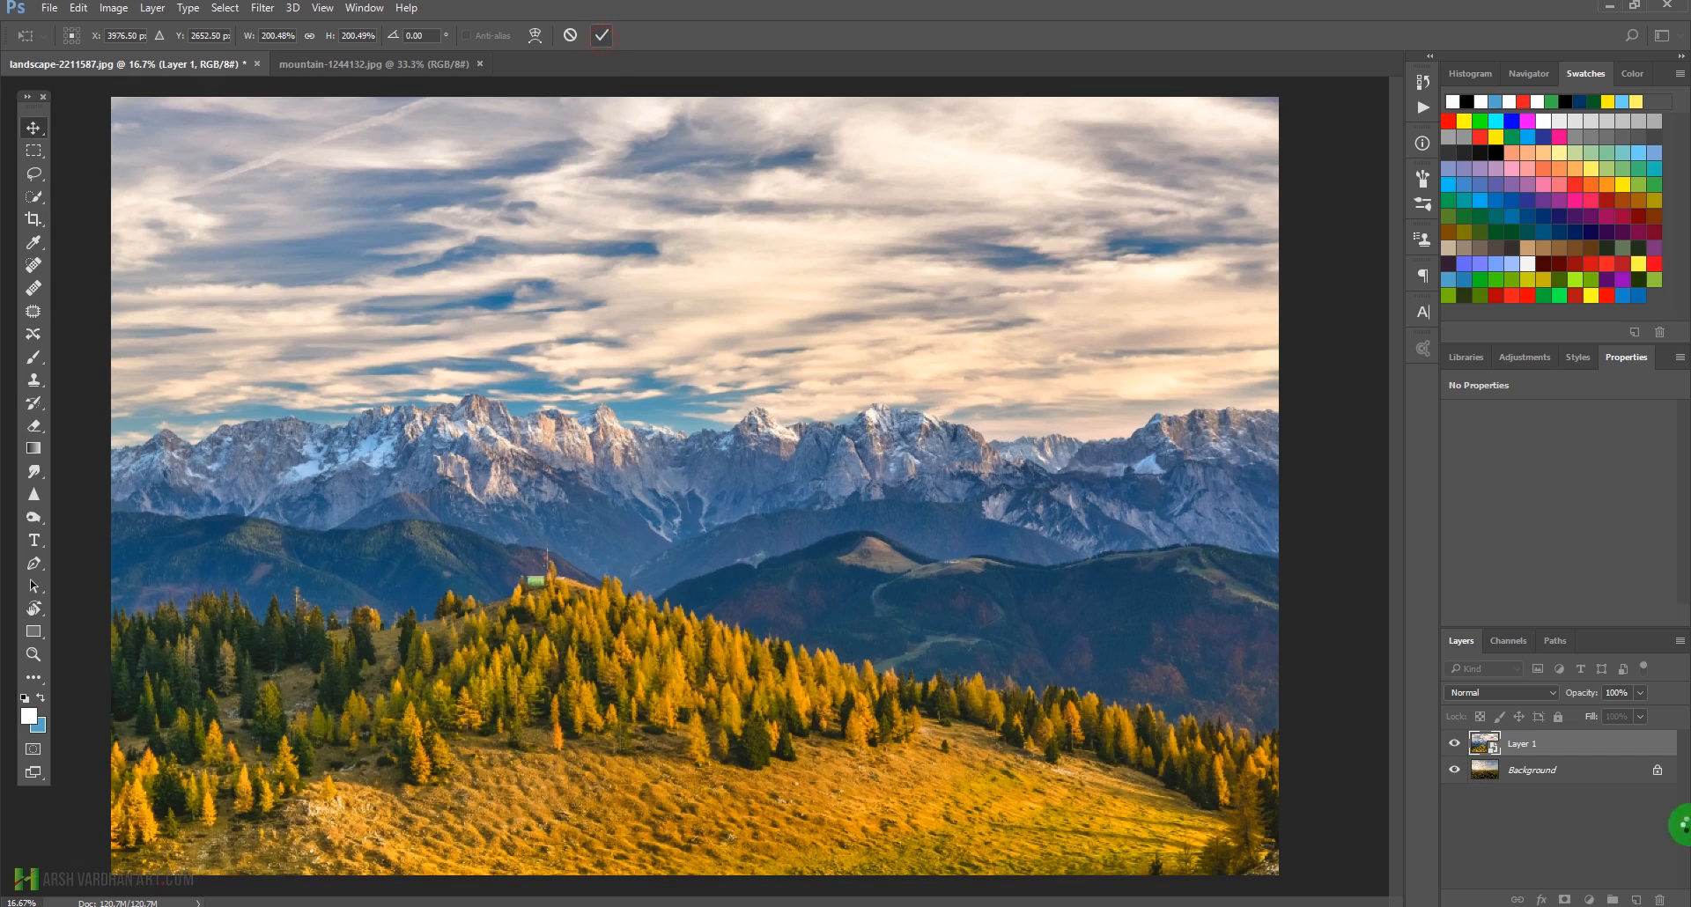
Add a layer mask to the mountain layer and ready the Gradient tool with the Black To Transparent preset.
{"action": "left_click", "coordinate": [1564, 900]}
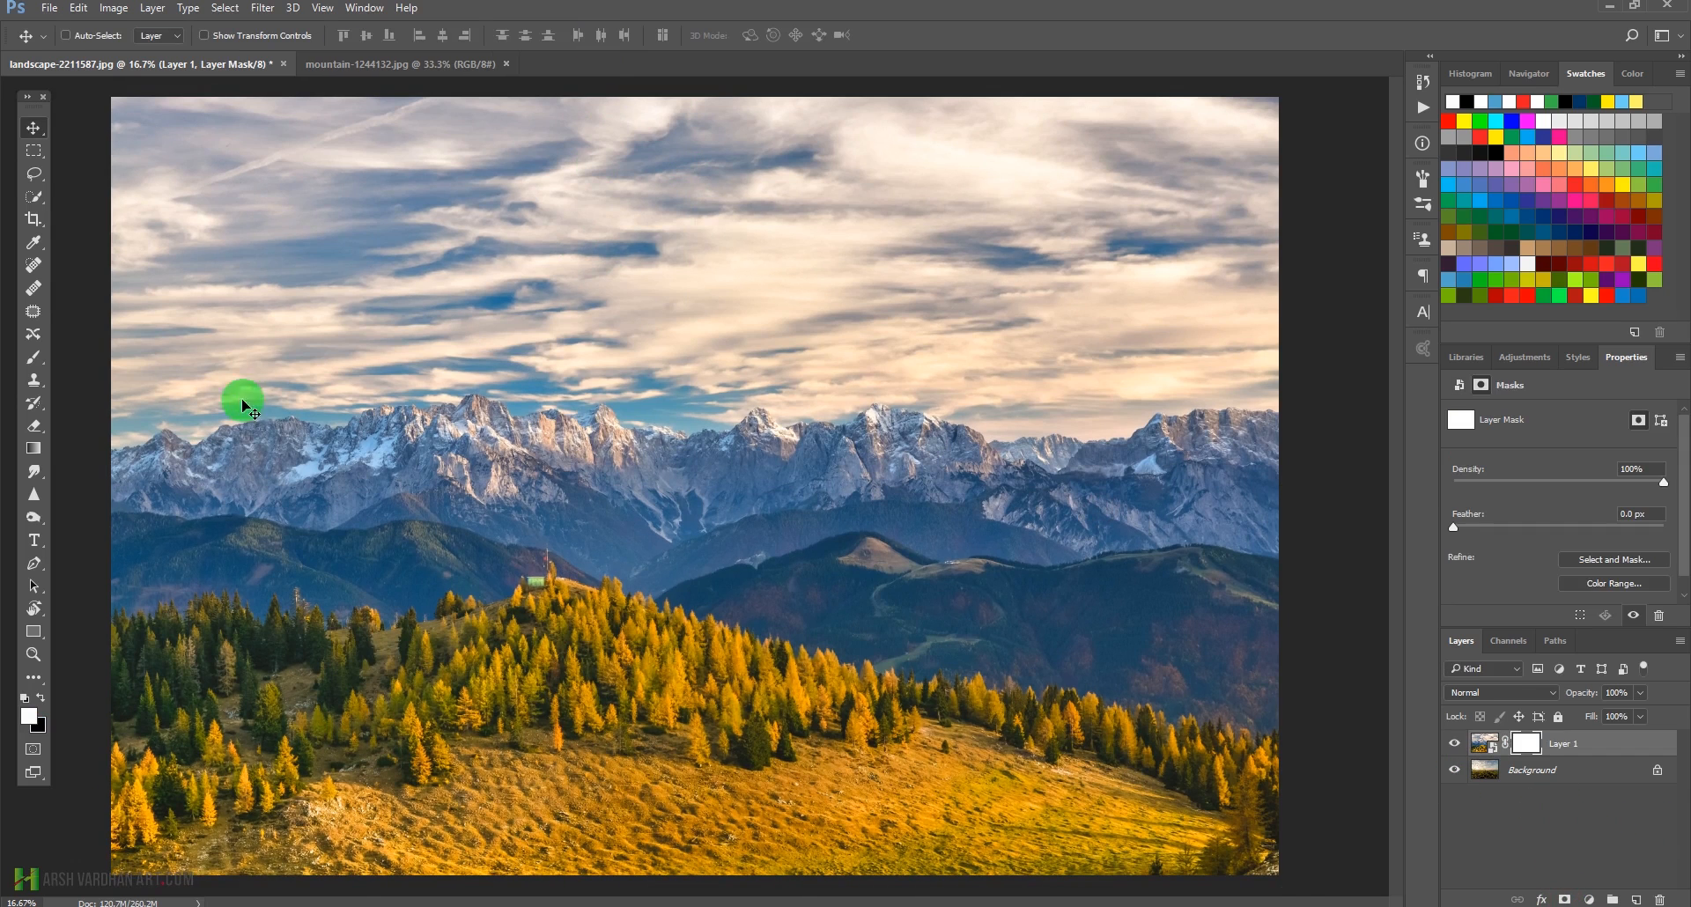
{"action": "left_click", "coordinate": [35, 450]}
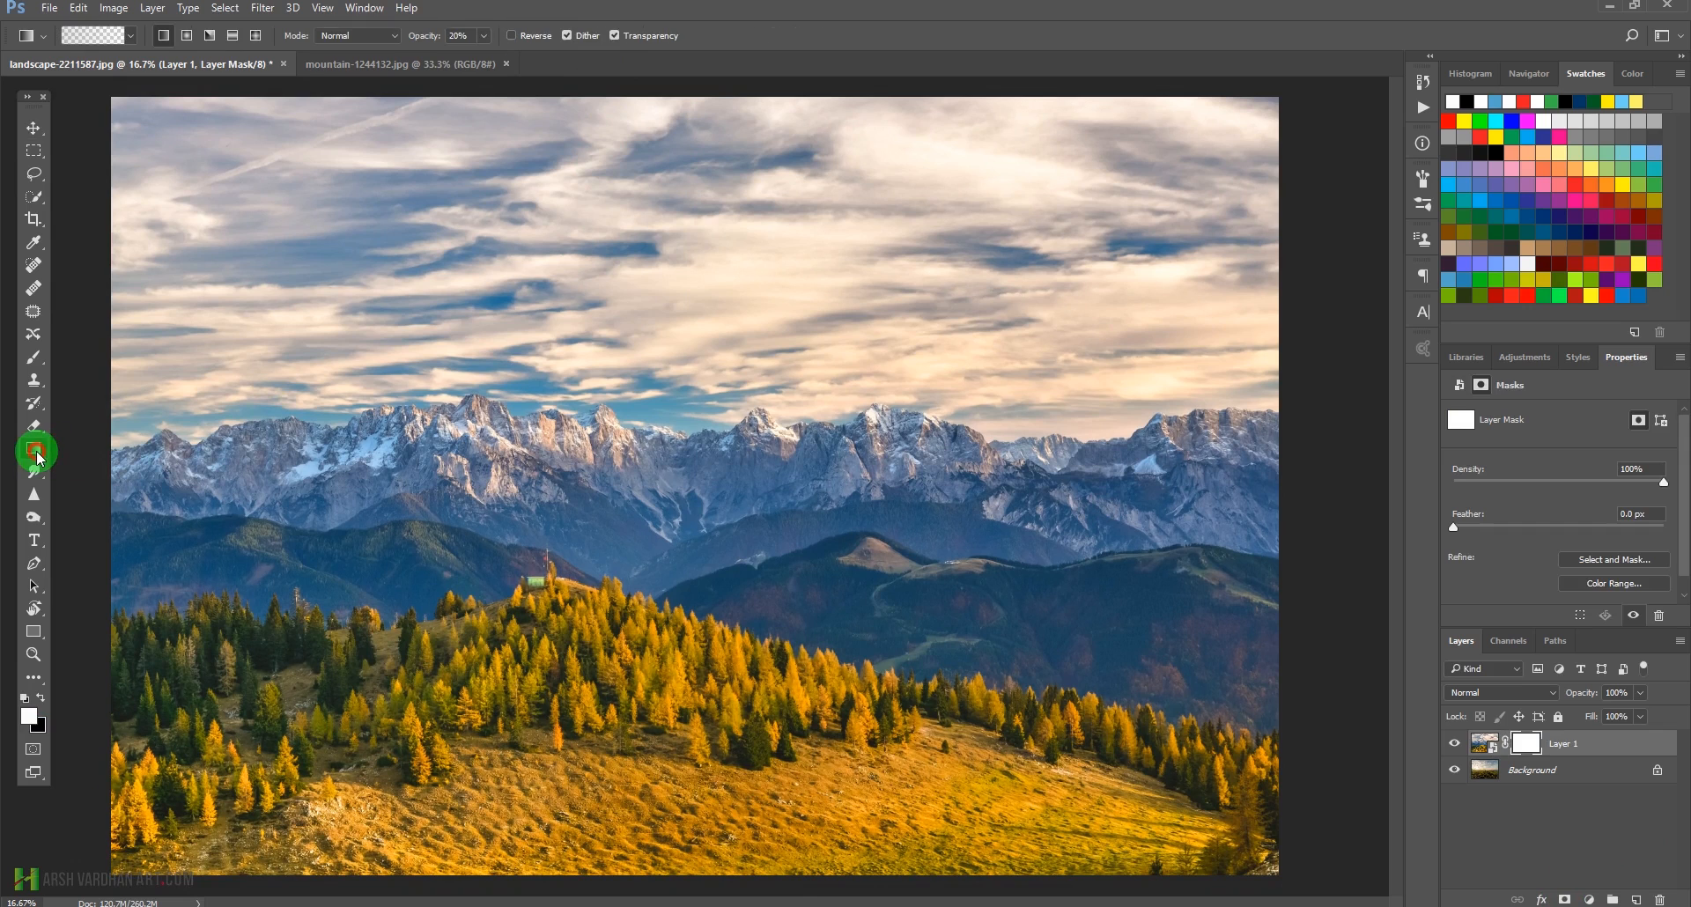
{"action": "left_click", "coordinate": [82, 39]}
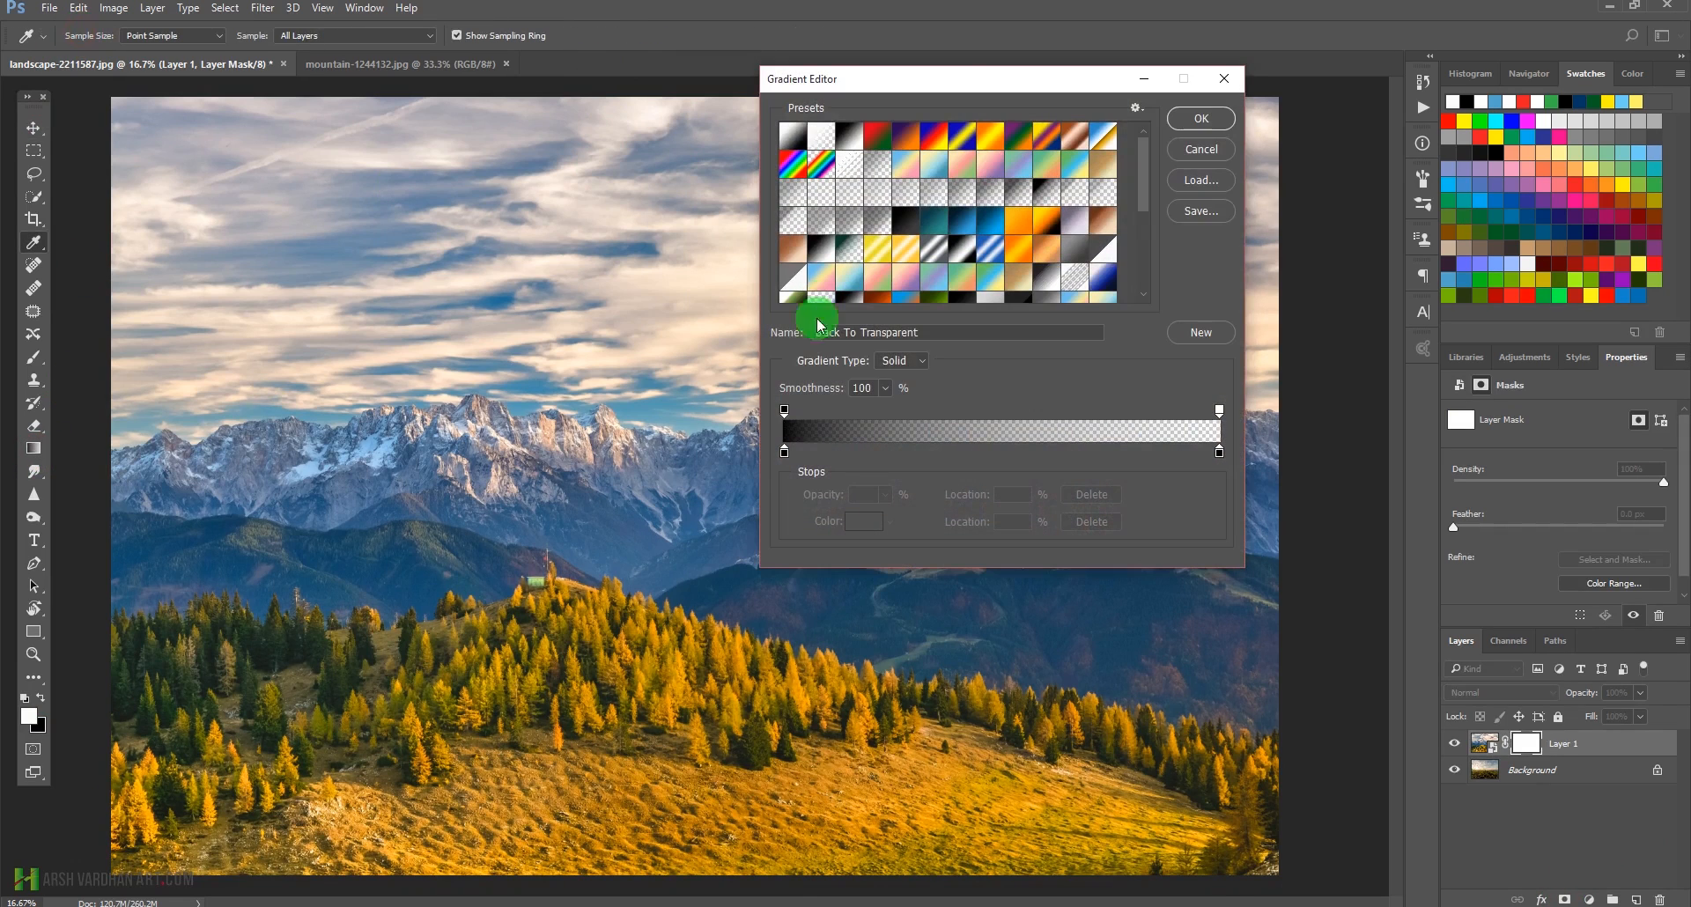
{"action": "left_click", "coordinate": [1202, 119]}
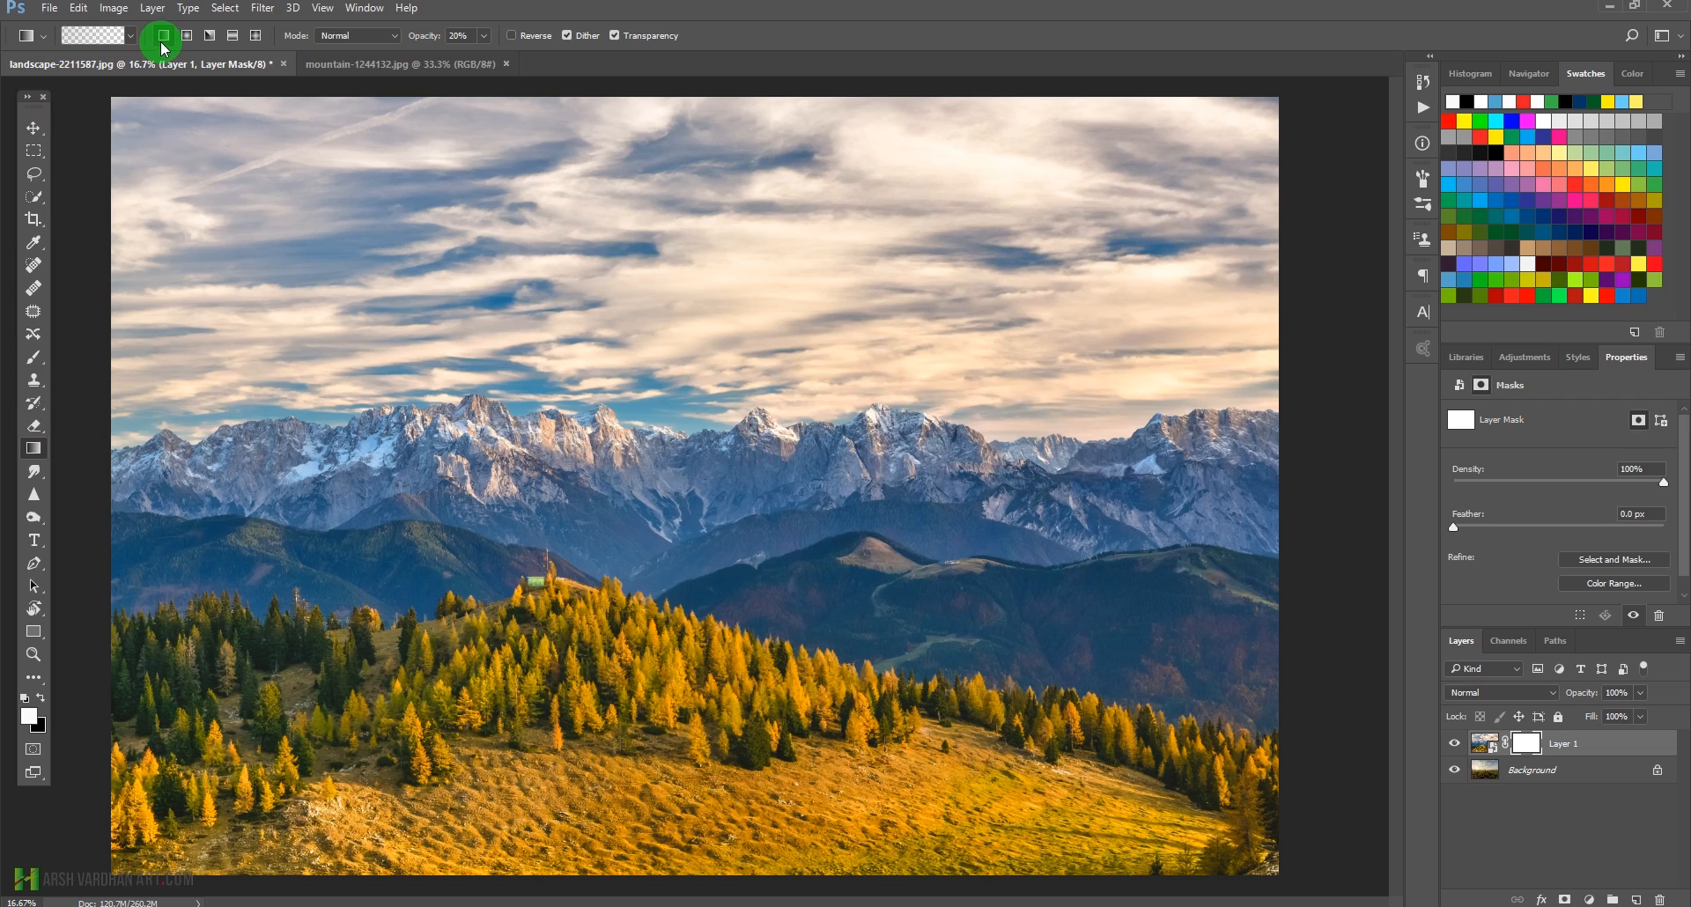
{"action": "key", "text": "super+plus"}
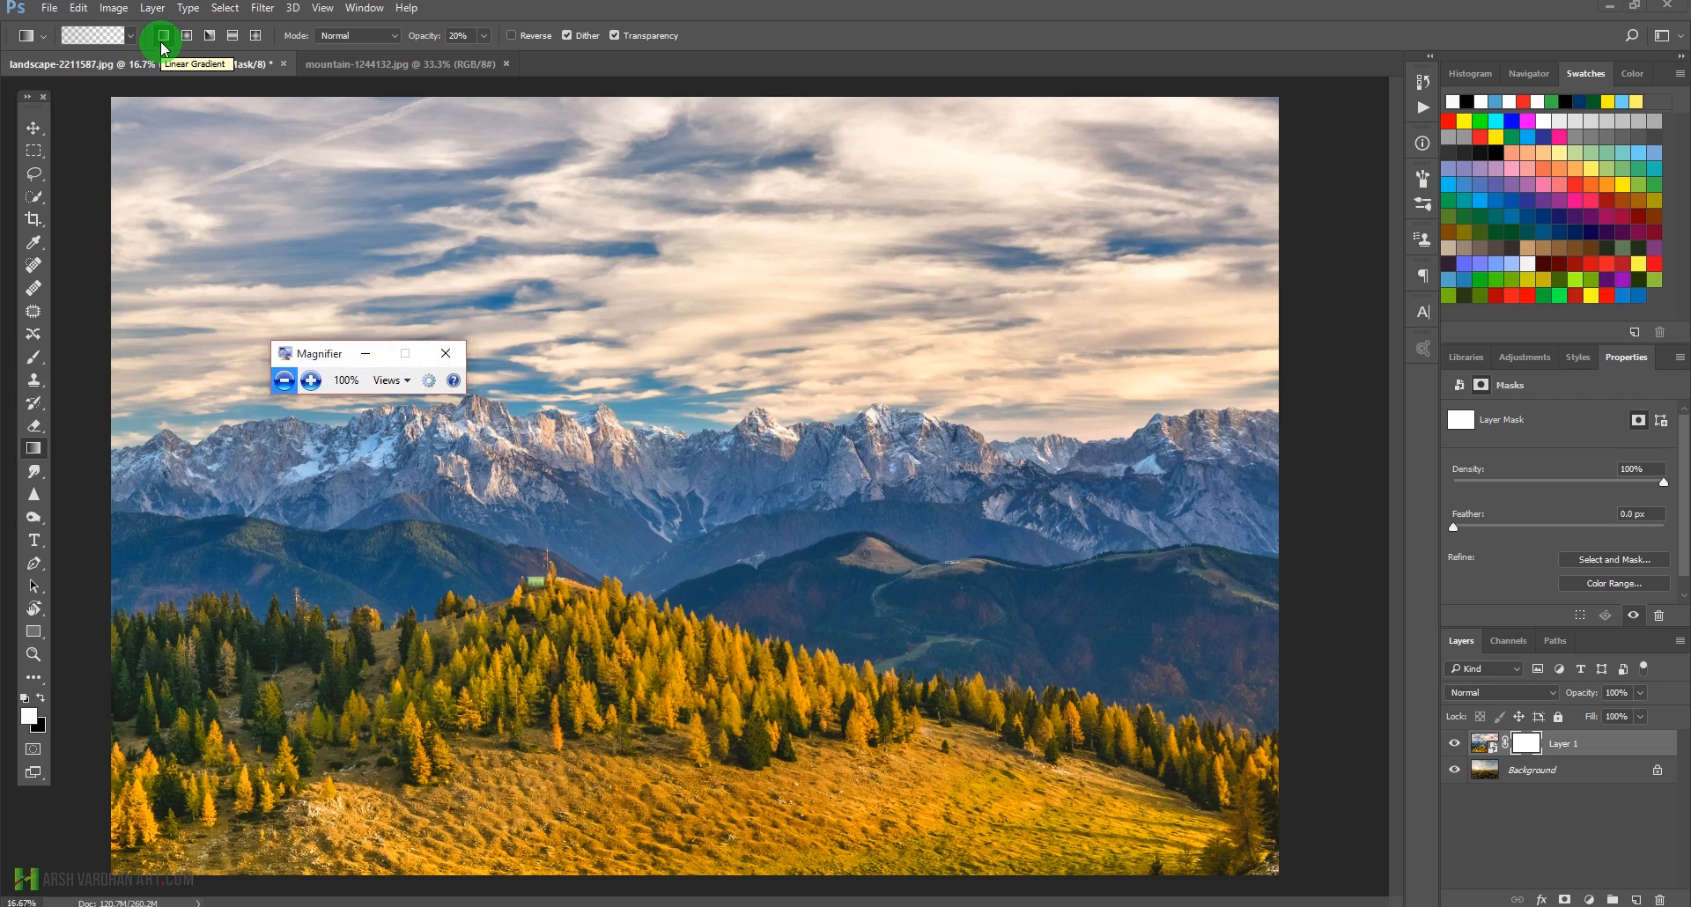
{"action": "key", "text": "super+plus"}
{"action": "key", "text": "super+minus"}
{"action": "left_click", "coordinate": [363, 353]}
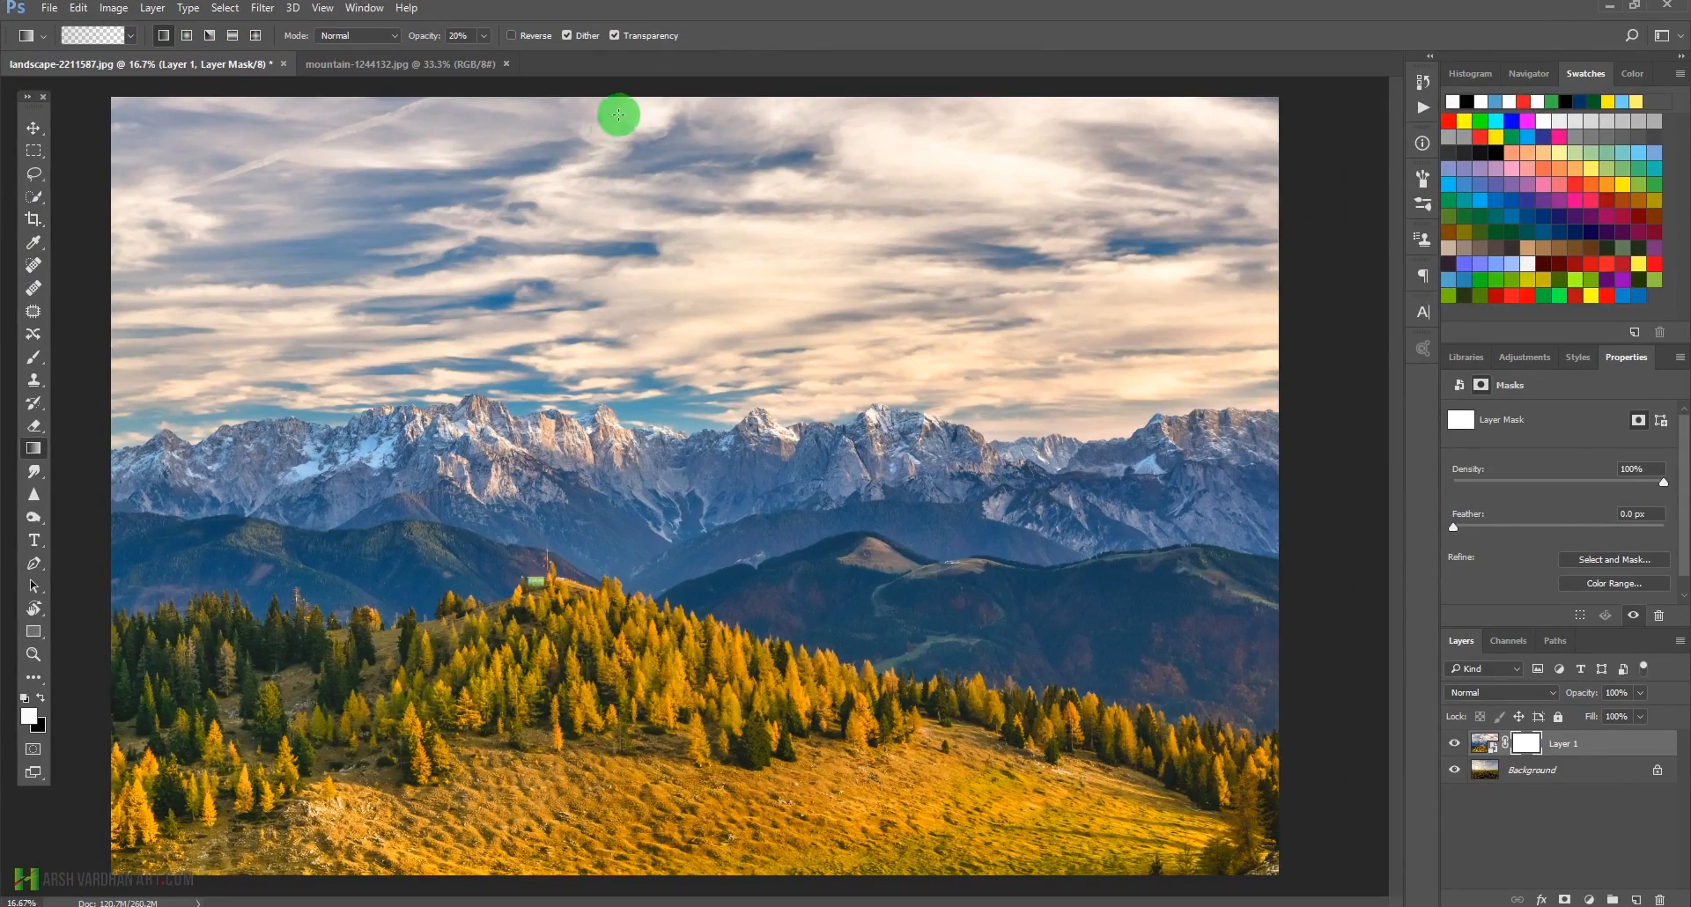
Draw repeated downward linear gradients at 20% opacity on the mask to fade the mountain photo's sky down to the peaks.
{"action": "left_click_drag", "start_coordinate": [637, 116], "coordinate": [650, 466]}
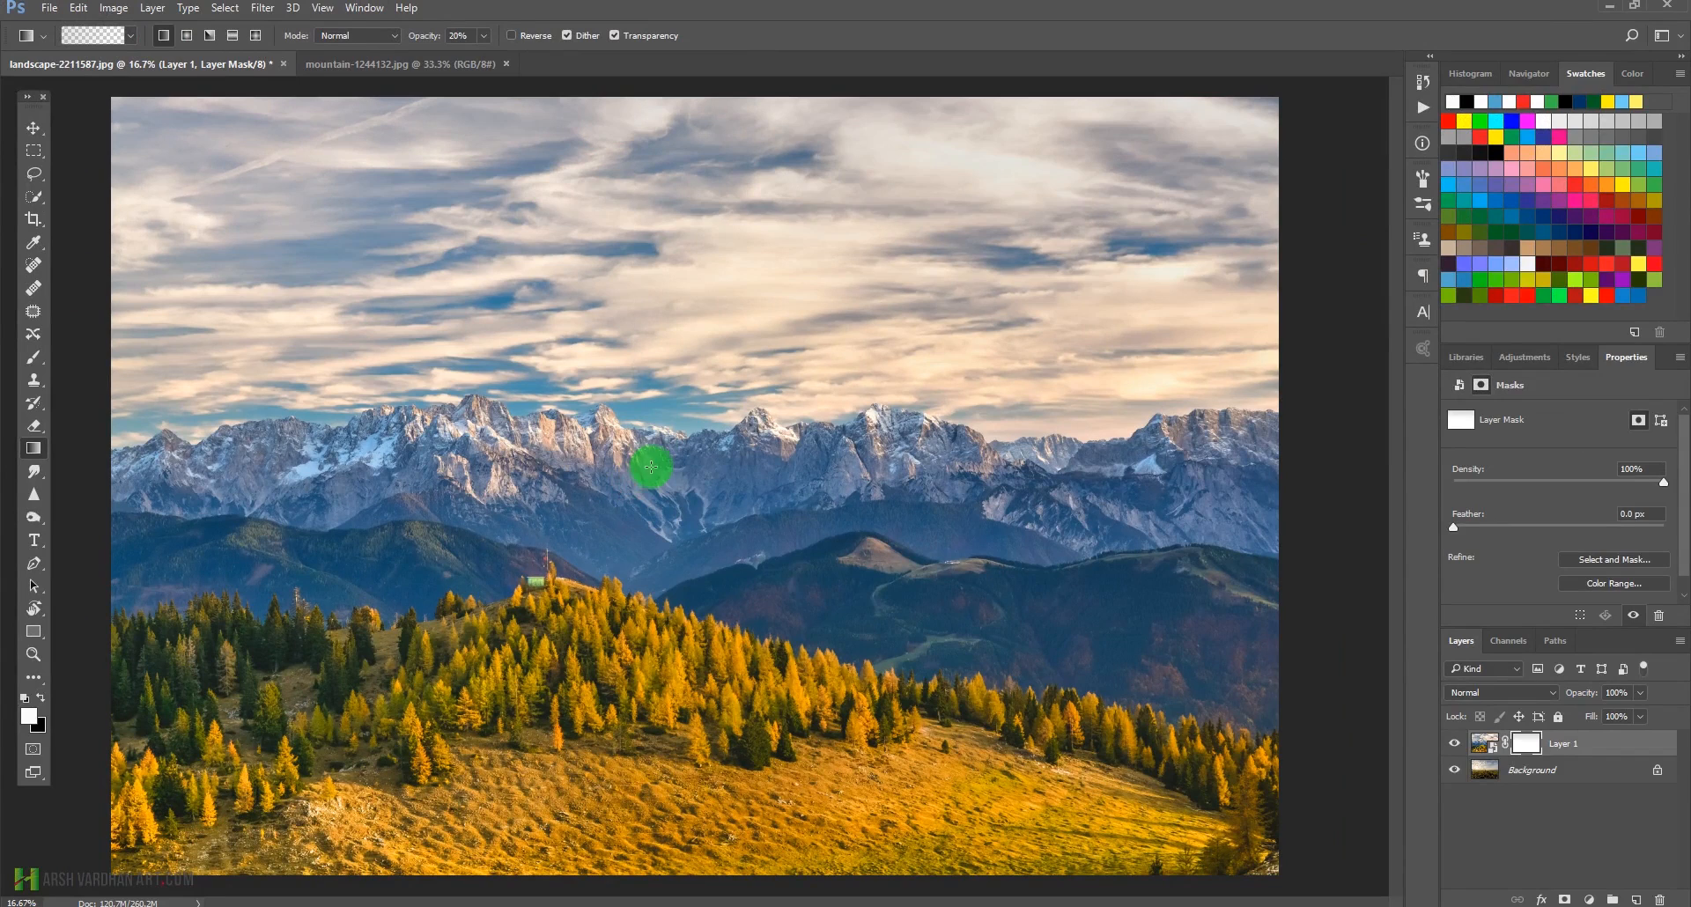
{"action": "left_click_drag", "start_coordinate": [716, 199], "coordinate": [715, 480]}
{"action": "left_click_drag", "start_coordinate": [714, 246], "coordinate": [717, 443]}
{"action": "left_click_drag", "start_coordinate": [712, 299], "coordinate": [698, 576]}
{"action": "left_click_drag", "start_coordinate": [710, 302], "coordinate": [711, 387]}
{"action": "left_click_drag", "start_coordinate": [700, 290], "coordinate": [703, 430]}
{"action": "left_click_drag", "start_coordinate": [702, 258], "coordinate": [702, 365]}
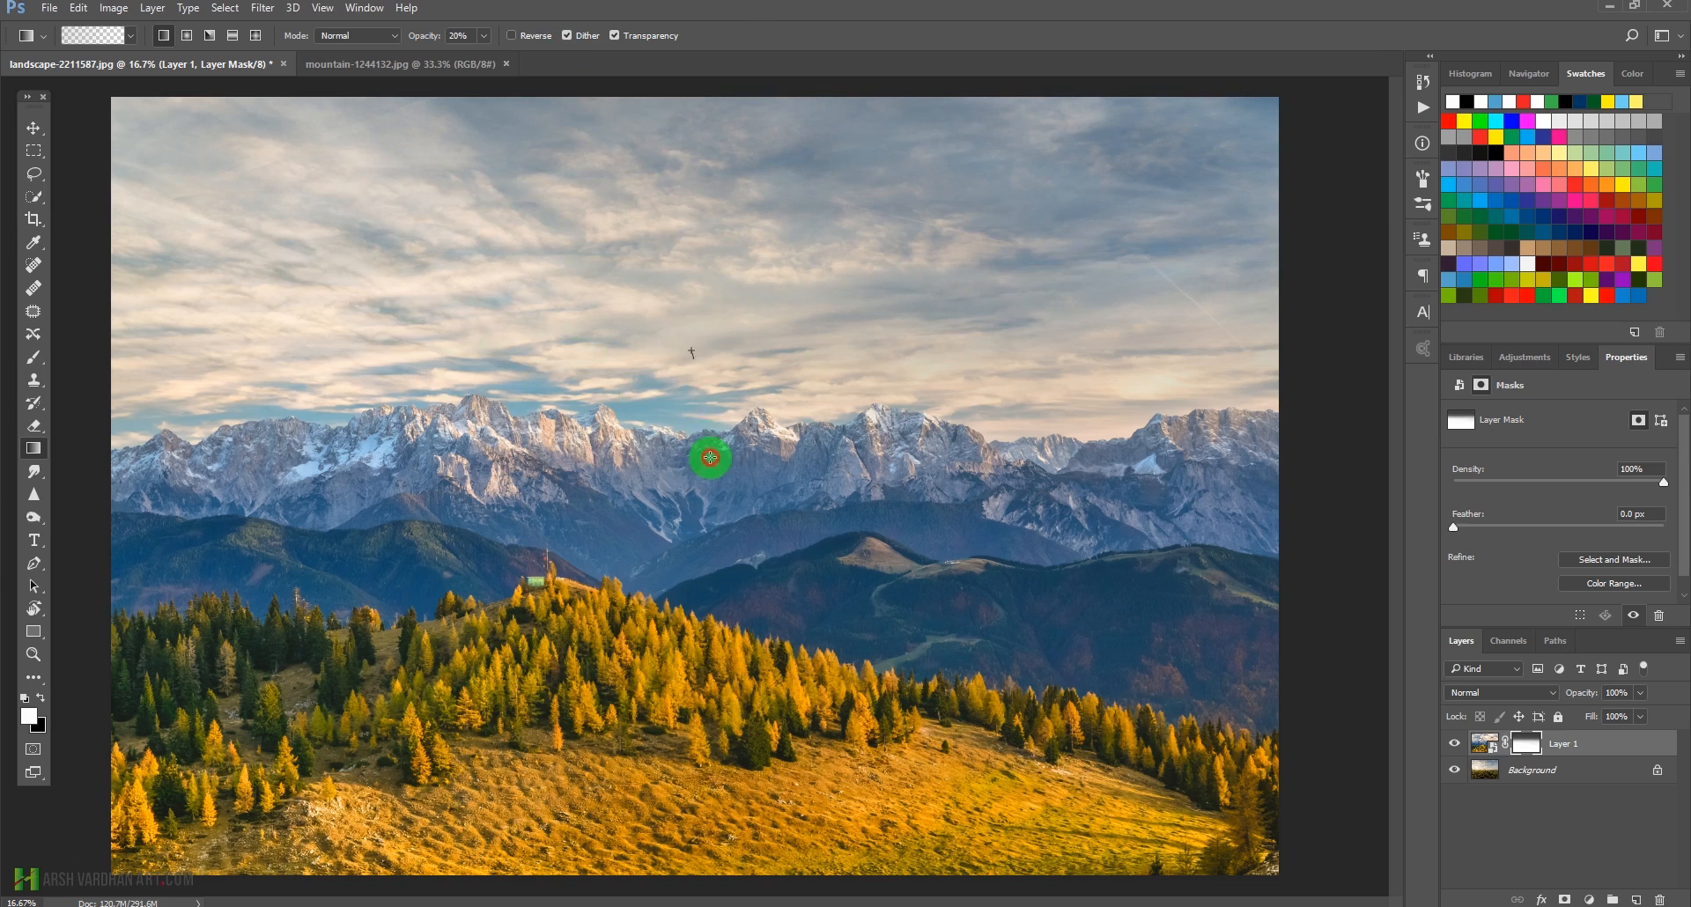
{"action": "left_click_drag", "start_coordinate": [710, 457], "coordinate": [710, 457]}
{"action": "left_click_drag", "start_coordinate": [709, 340], "coordinate": [711, 435]}
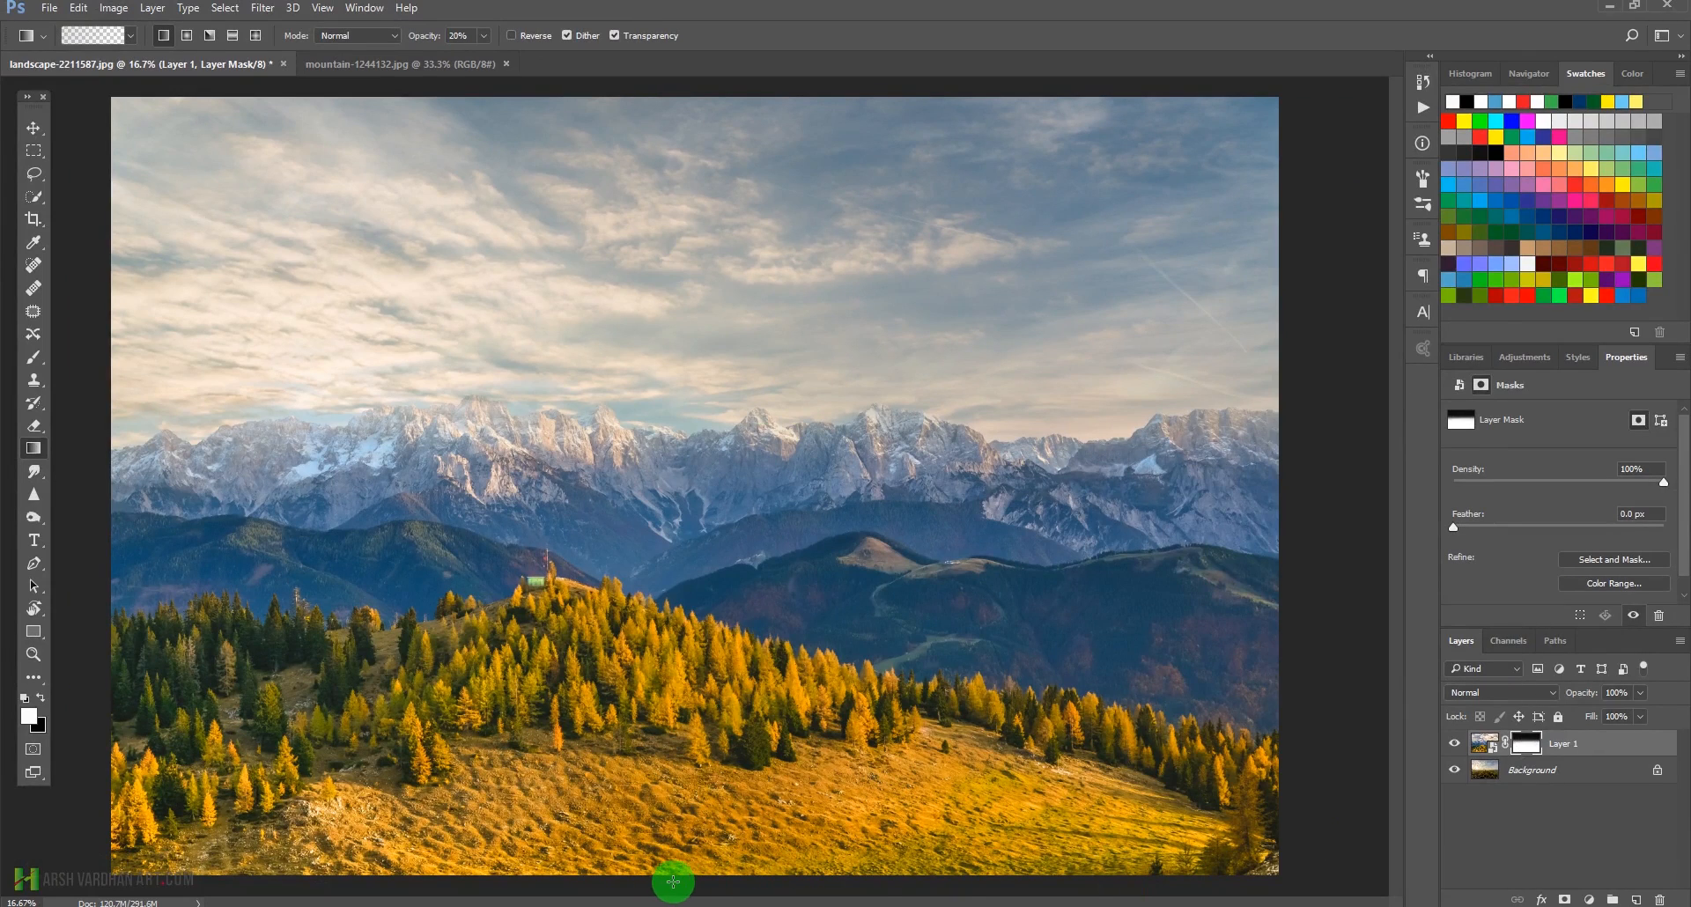
Draw repeated upward gradients on the mask from the lower edge towards the mountains to hide the forest and reveal the green field.
{"action": "left_click_drag", "start_coordinate": [706, 879], "coordinate": [704, 687]}
{"action": "left_click_drag", "start_coordinate": [703, 792], "coordinate": [698, 577]}
{"action": "left_click_drag", "start_coordinate": [685, 757], "coordinate": [685, 433]}
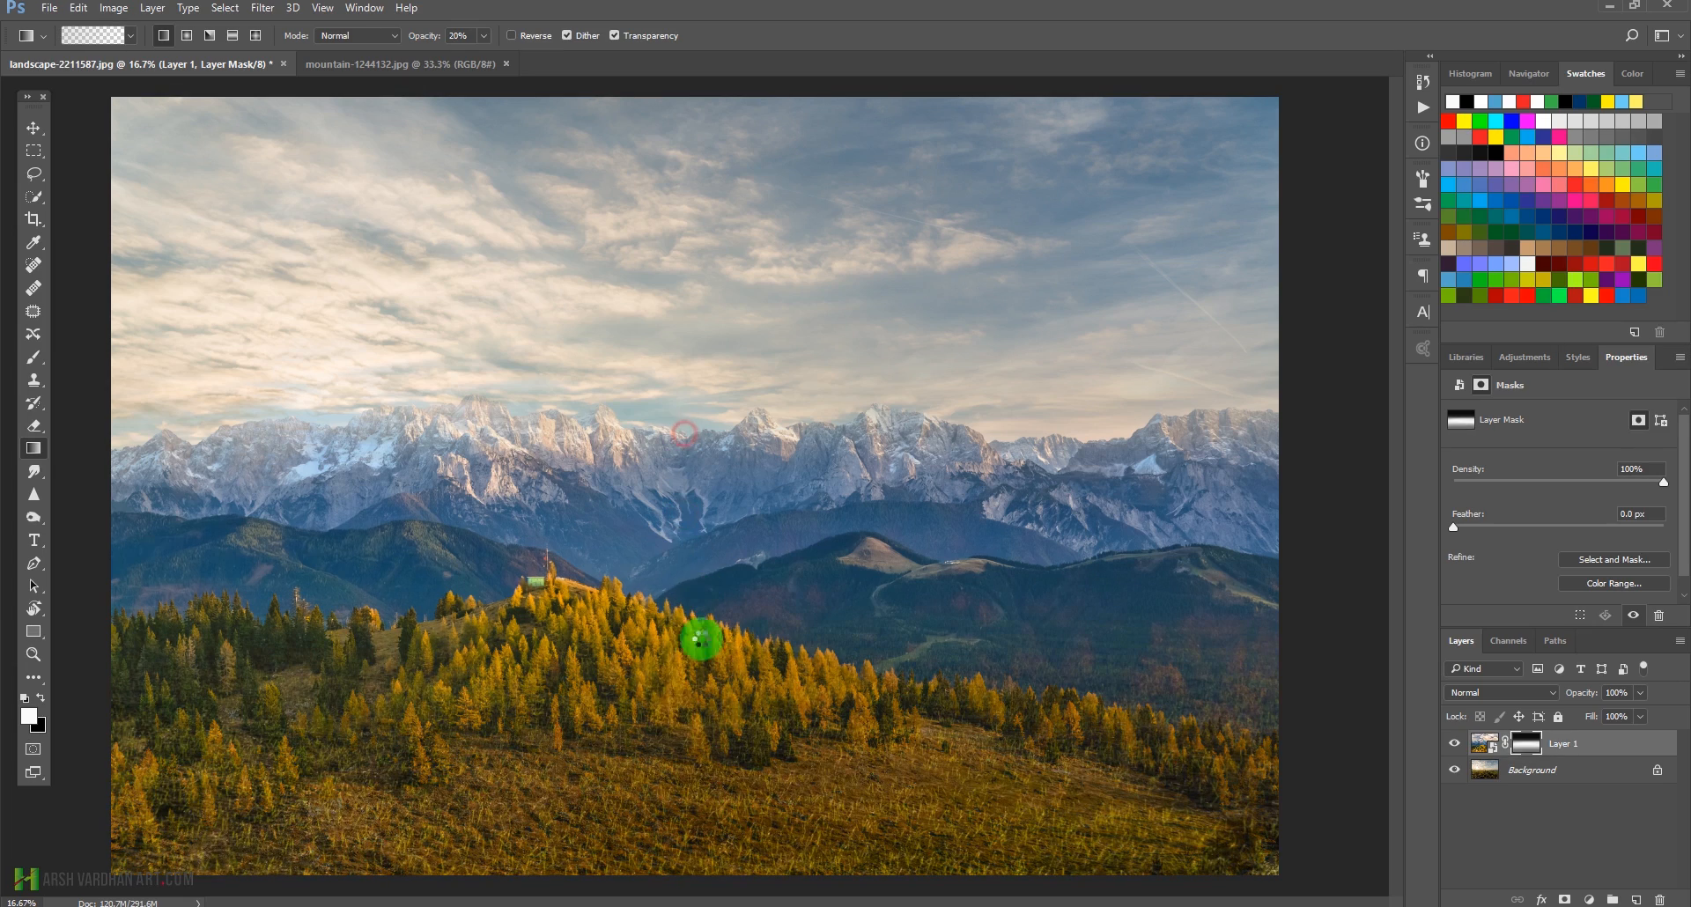
{"action": "left_click_drag", "start_coordinate": [679, 671], "coordinate": [715, 427]}
{"action": "left_click_drag", "start_coordinate": [804, 650], "coordinate": [775, 429]}
{"action": "left_click_drag", "start_coordinate": [896, 599], "coordinate": [916, 467]}
{"action": "left_click_drag", "start_coordinate": [815, 601], "coordinate": [818, 441]}
{"action": "left_click_drag", "start_coordinate": [773, 559], "coordinate": [769, 445]}
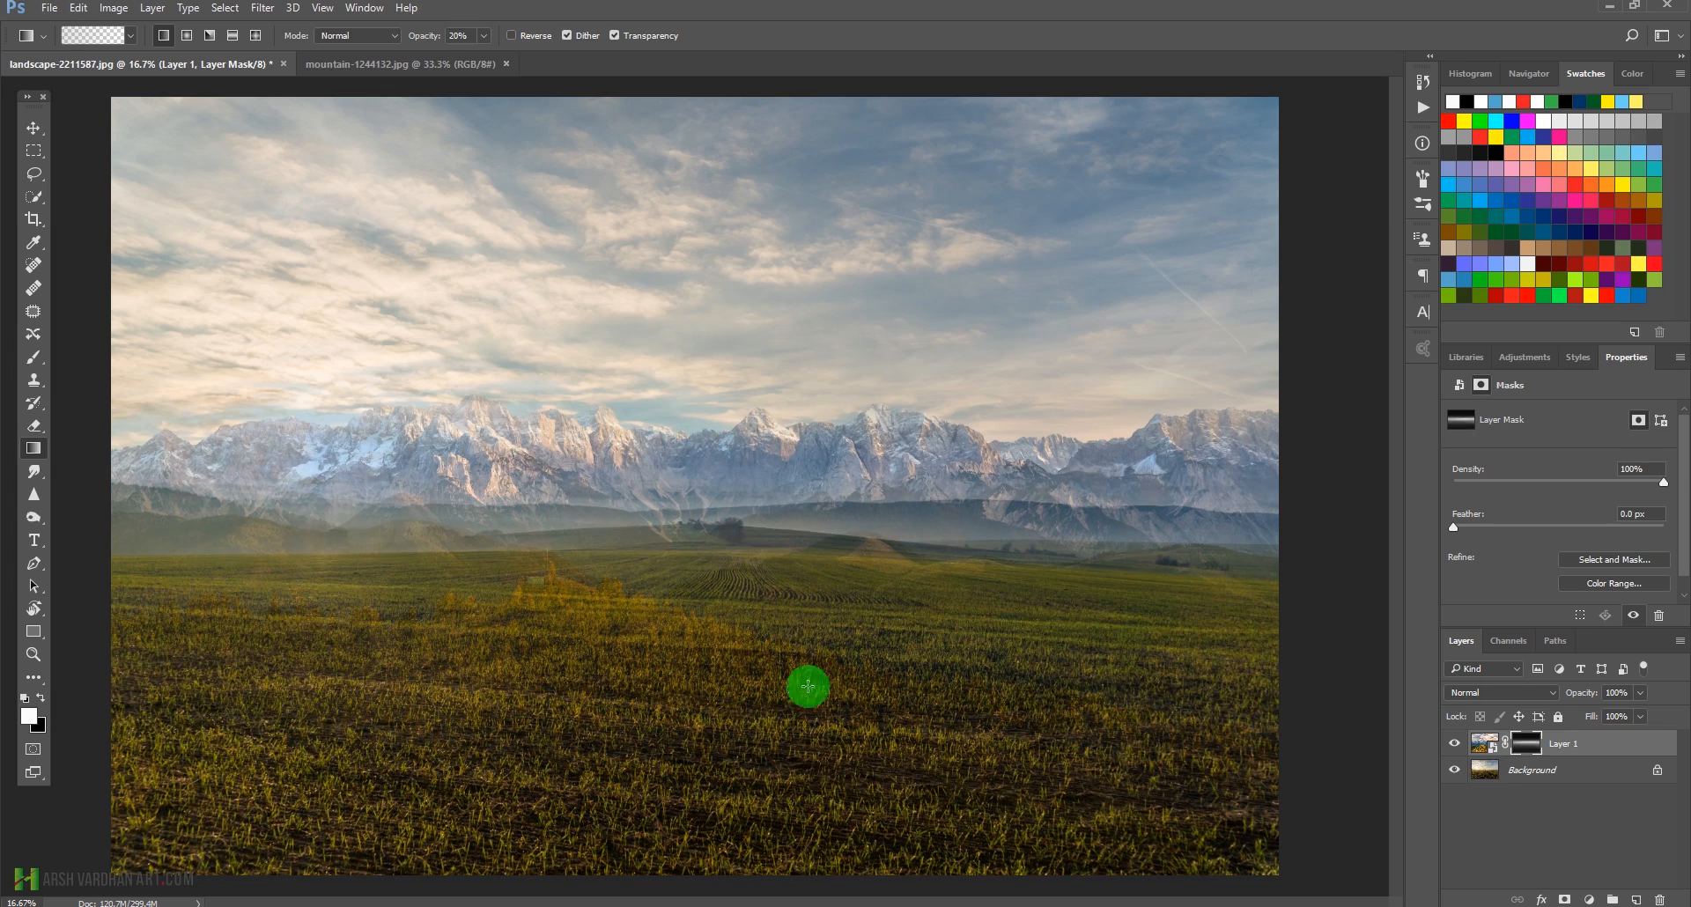
{"action": "left_click_drag", "start_coordinate": [785, 733], "coordinate": [777, 614]}
{"action": "left_click_drag", "start_coordinate": [855, 754], "coordinate": [853, 632]}
{"action": "left_click_drag", "start_coordinate": [890, 725], "coordinate": [887, 574]}
{"action": "left_click_drag", "start_coordinate": [951, 700], "coordinate": [955, 564]}
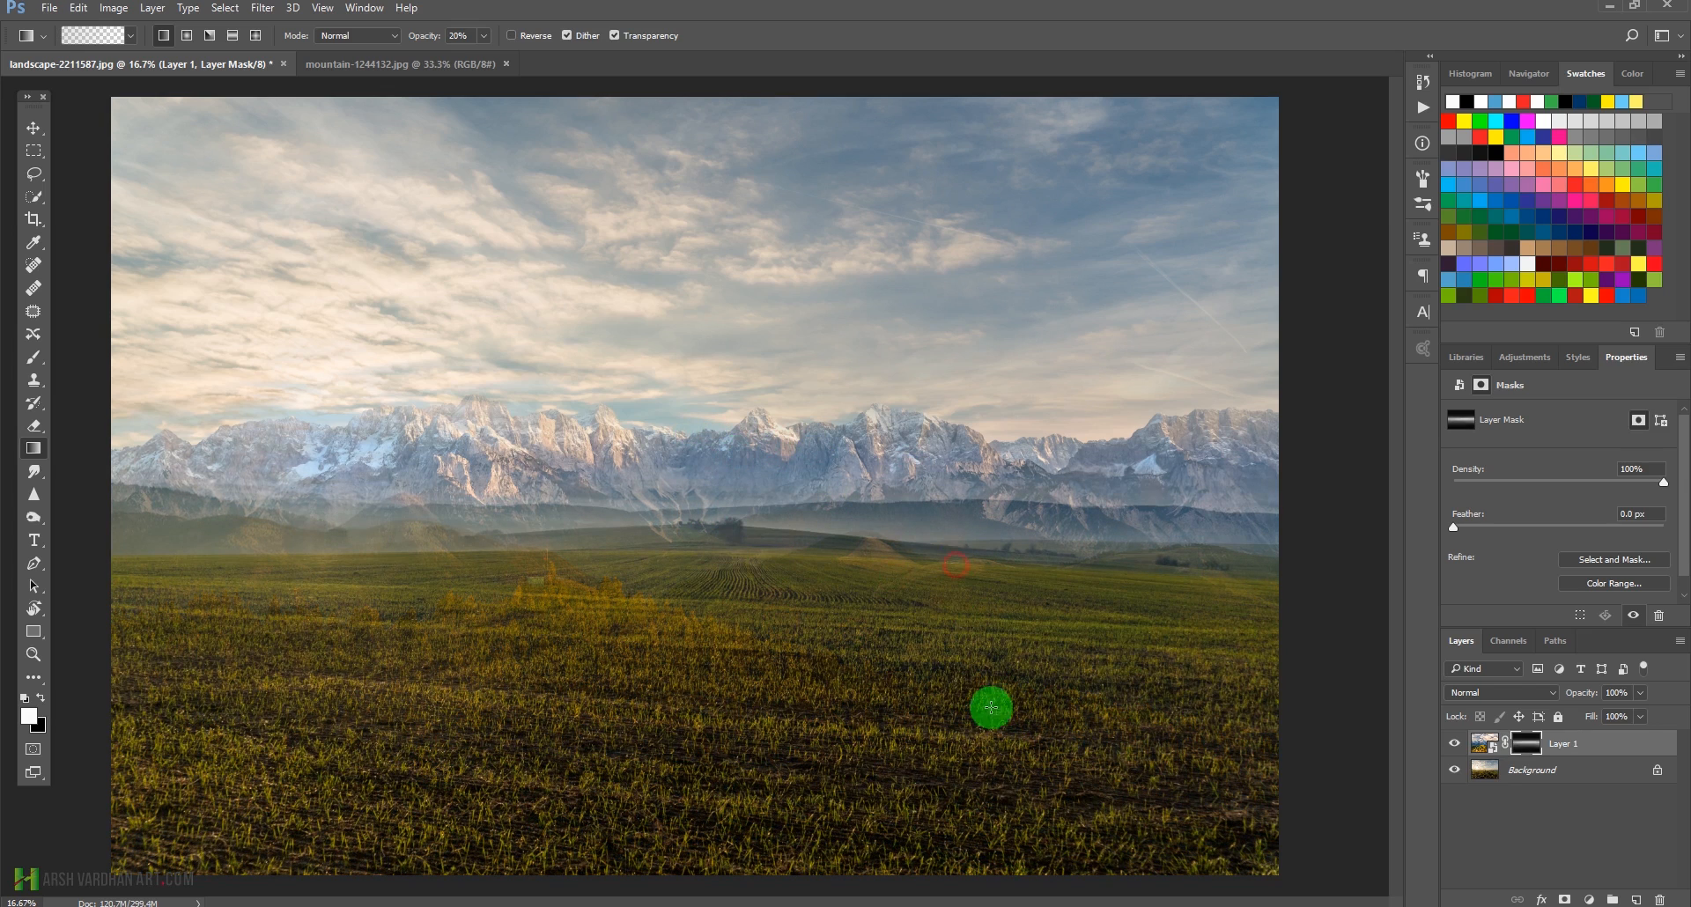
{"action": "left_click_drag", "start_coordinate": [1031, 679], "coordinate": [1032, 577]}
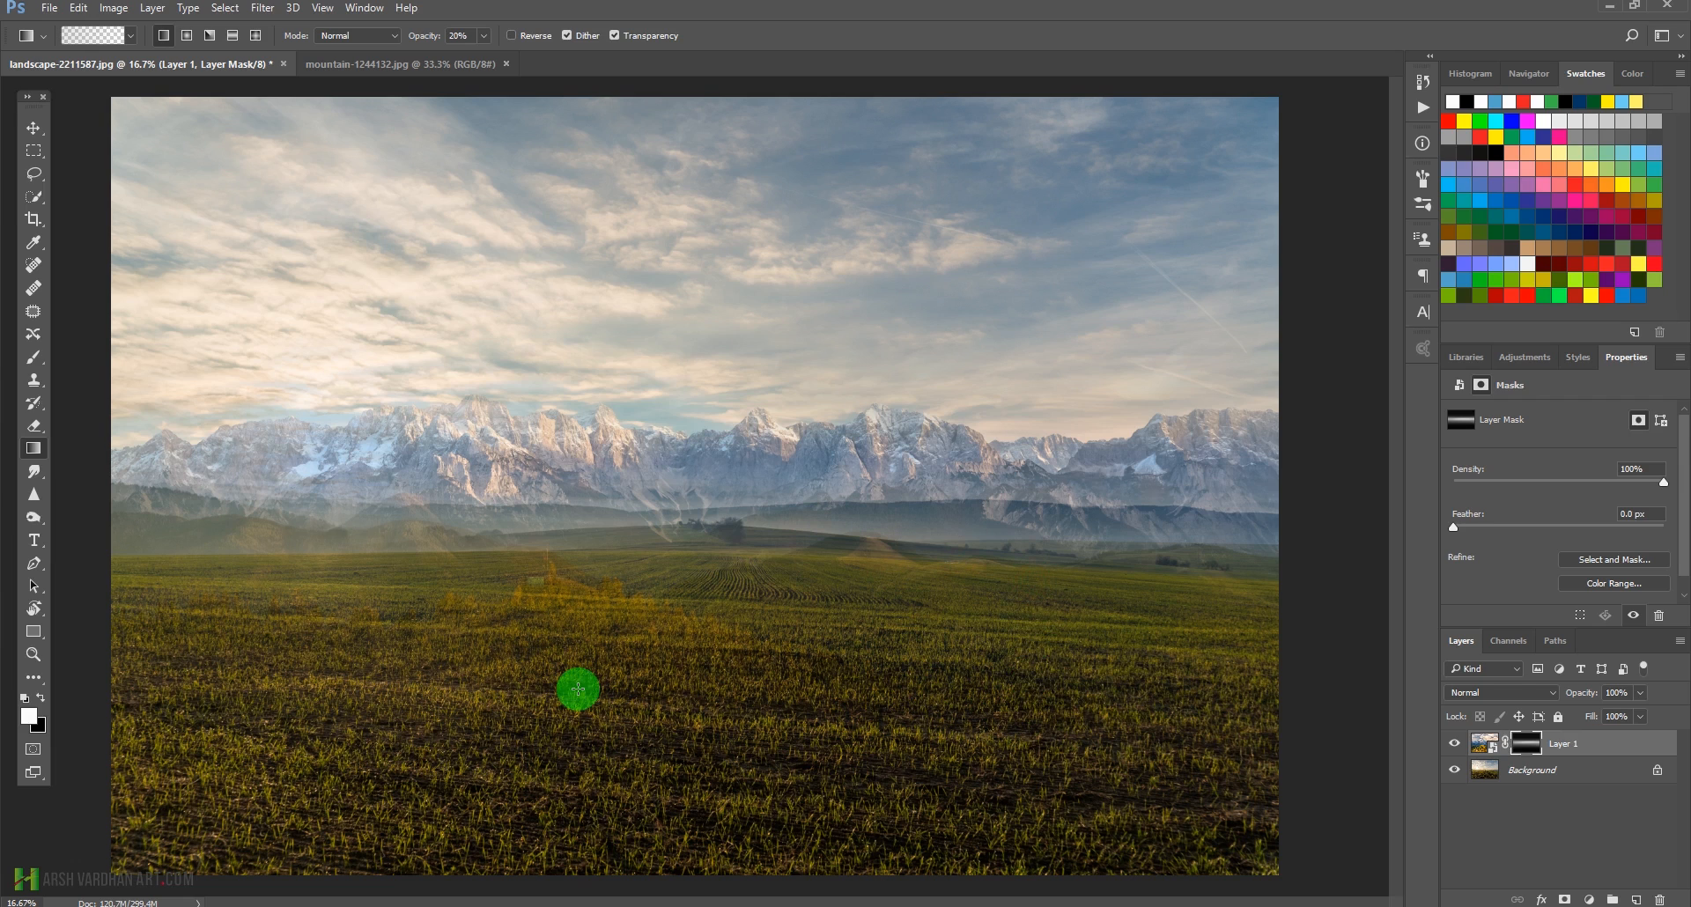
Switch to the Brush tool with a size of 1000 px and a hardness of 0%.
{"action": "key", "text": "b"}
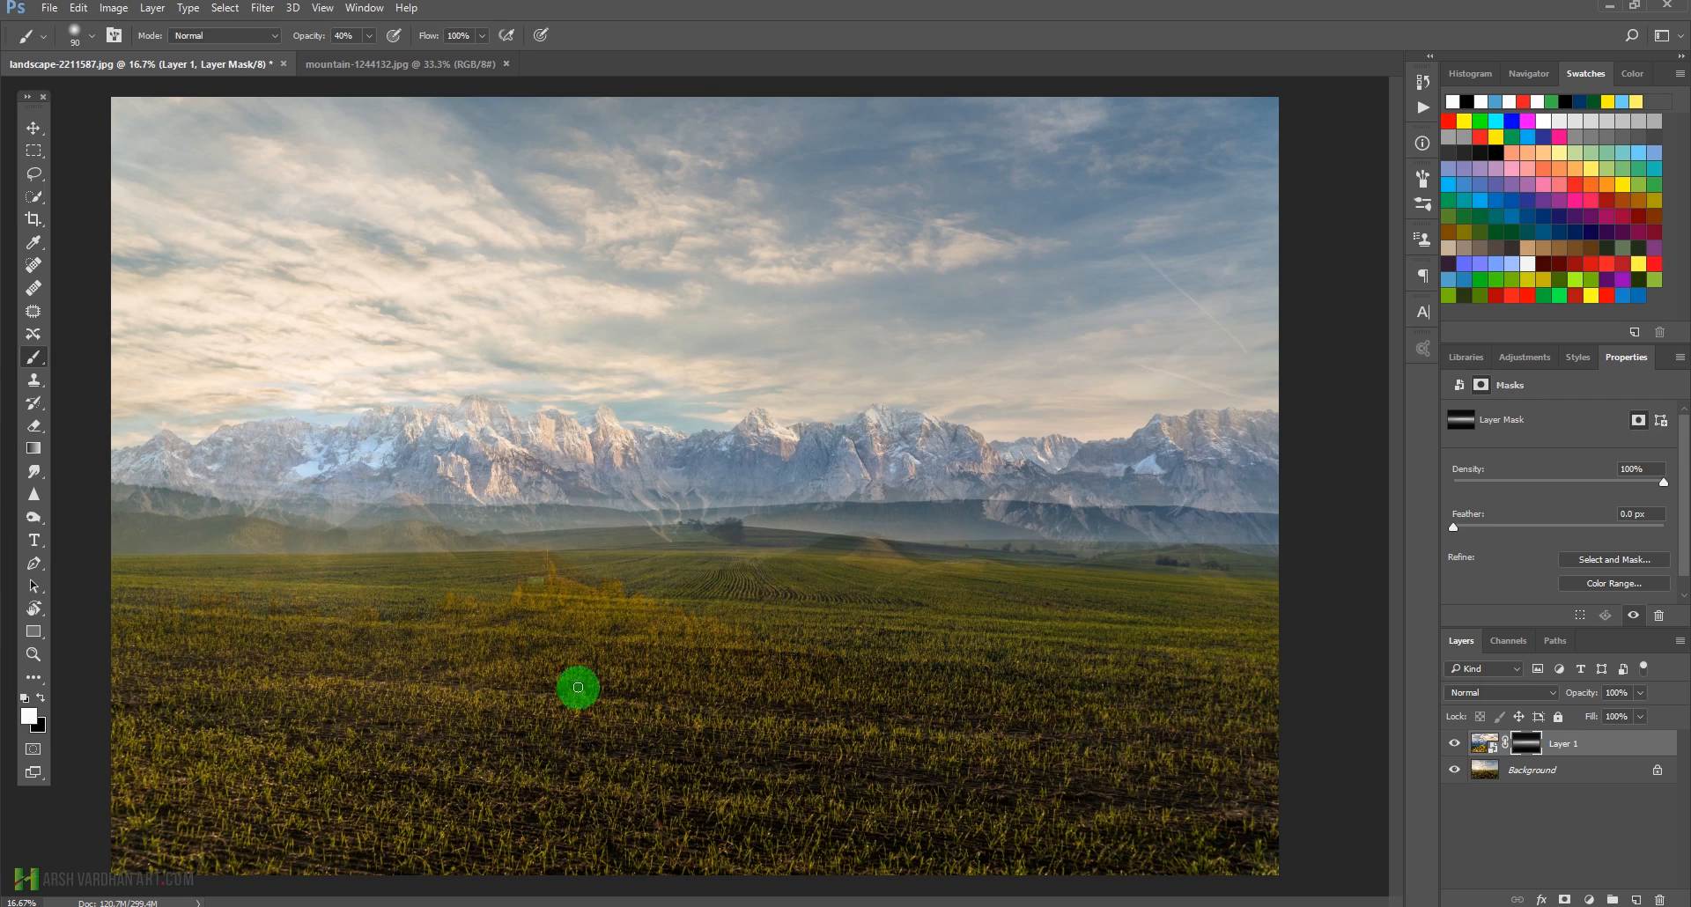
{"action": "key", "text": "bracketright"}
{"action": "key", "text": "bracketright"}
{"action": "key", "text": "bracketright"}
{"action": "key", "text": "bracketright"}
{"action": "key", "text": "bracketright"}
{"action": "left_click", "coordinate": [88, 40]}
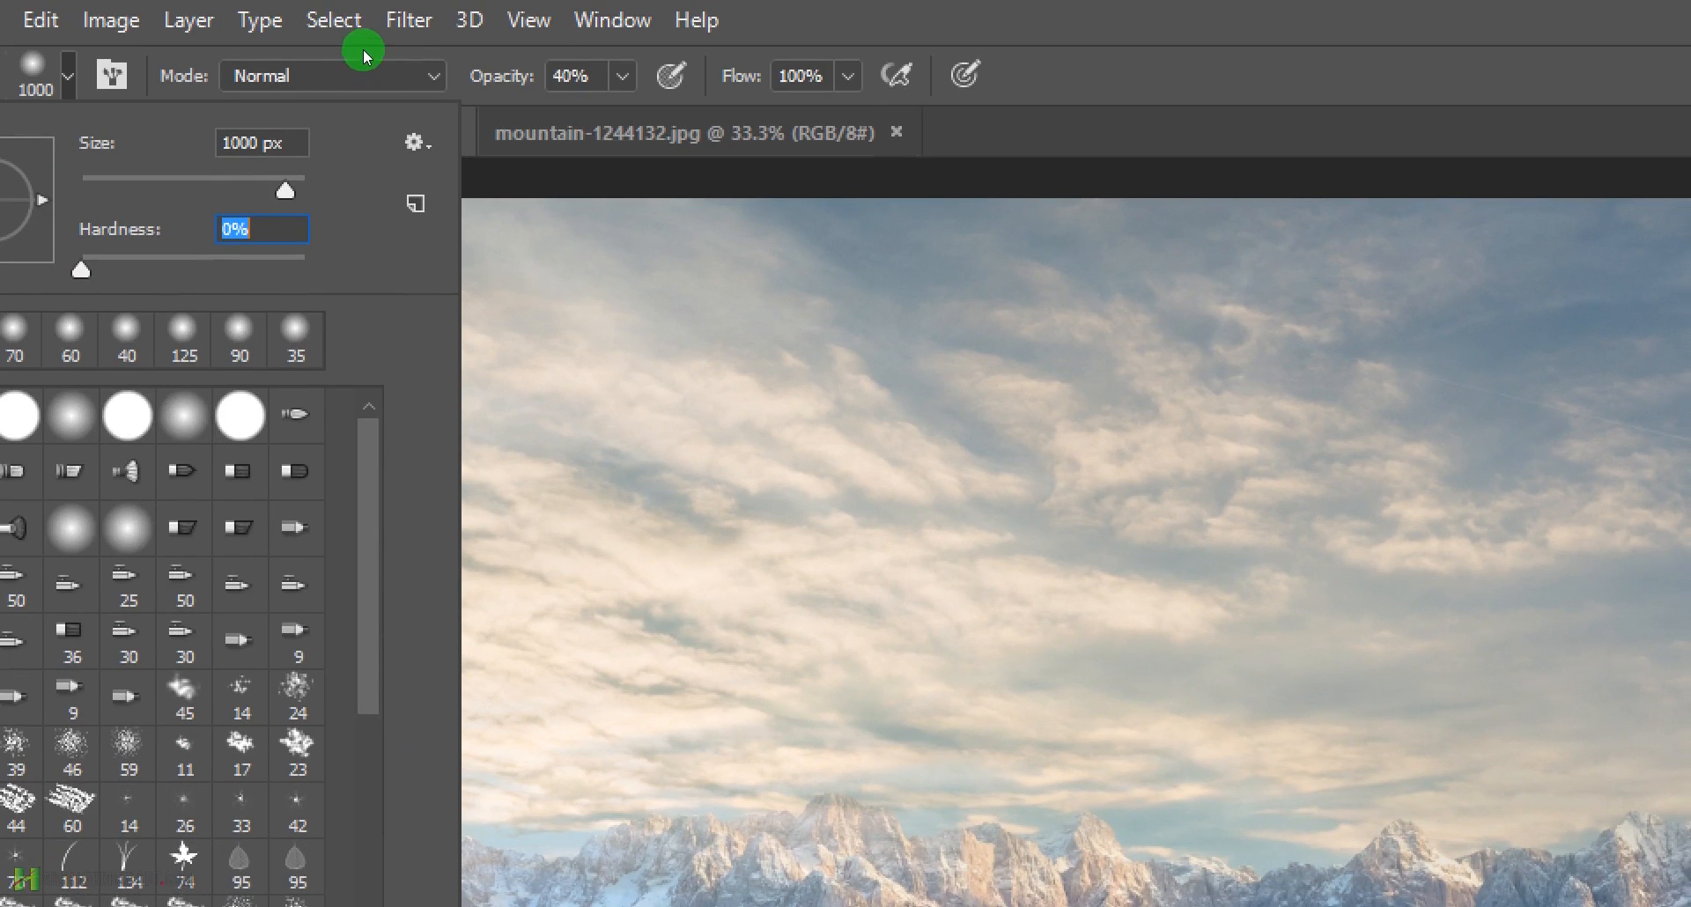
{"action": "type", "text": "2"}
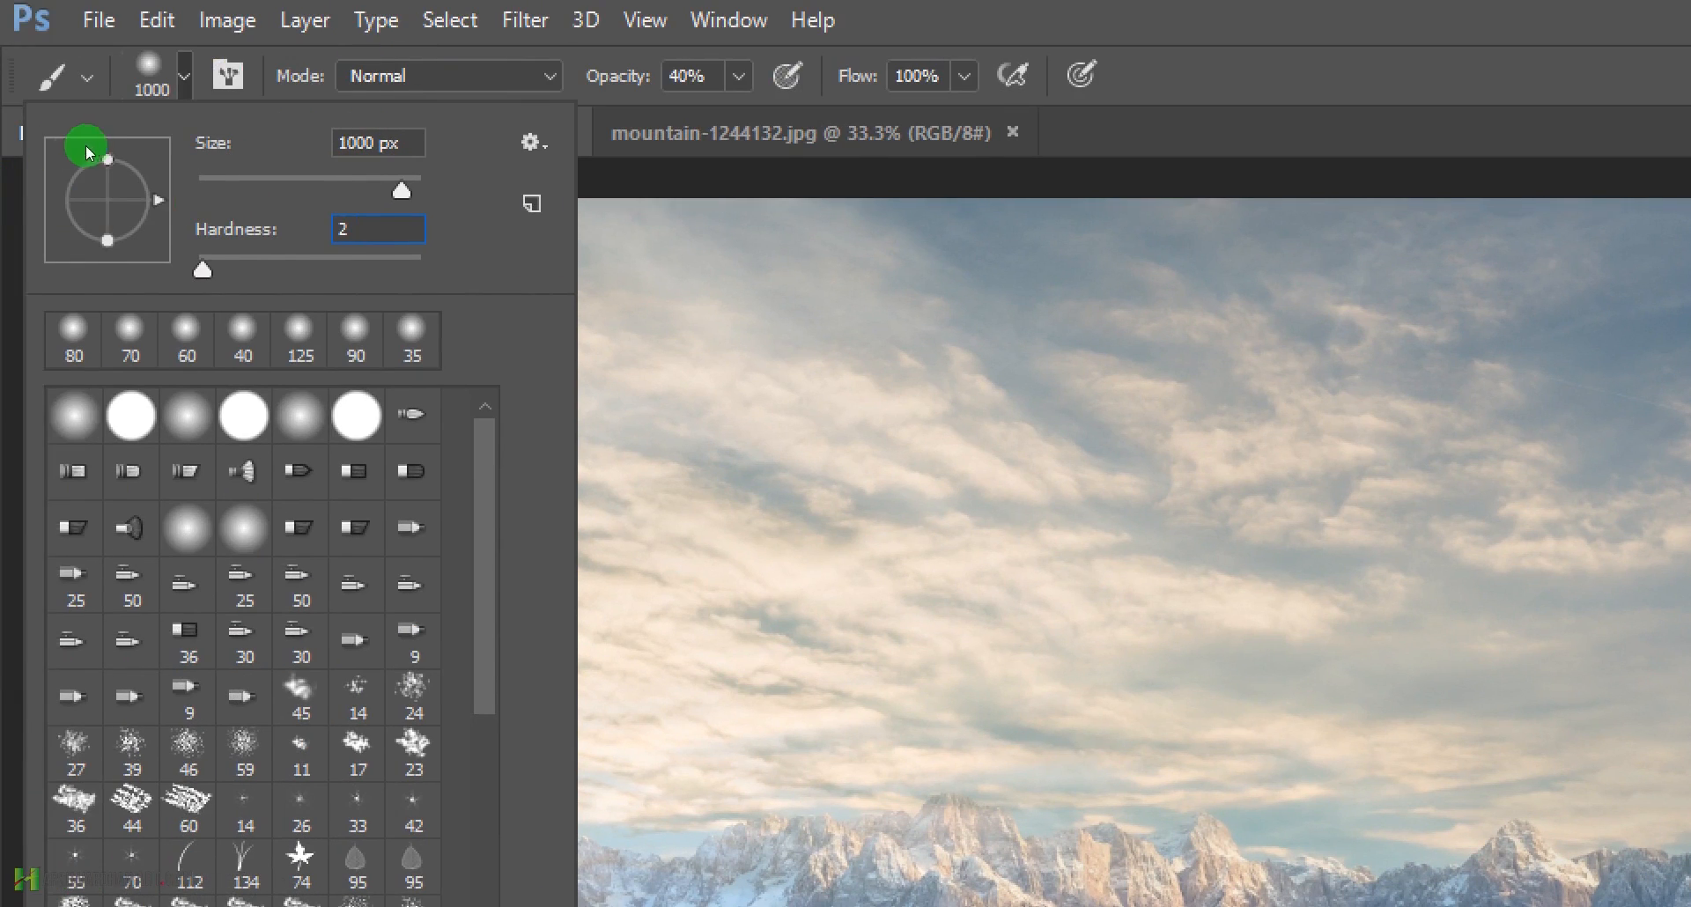
{"action": "key", "text": "BackSpace"}
{"action": "left_click", "coordinate": [71, 127]}
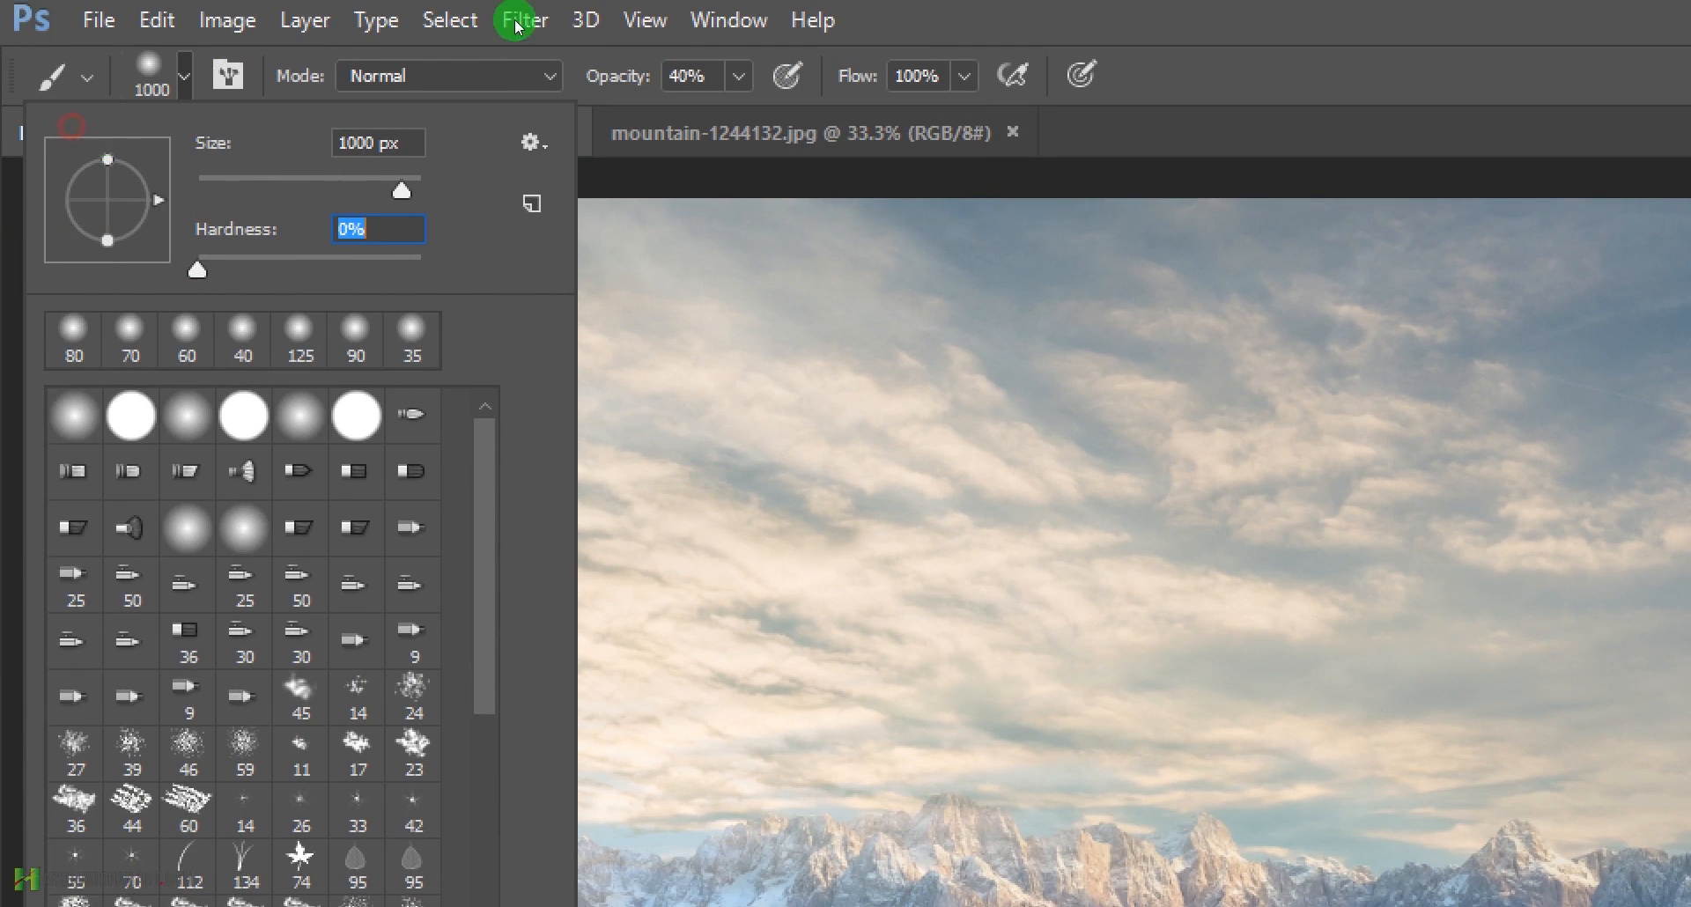
Set the brush opacity to 20% and make black the foreground color.
{"action": "left_click", "coordinate": [356, 29]}
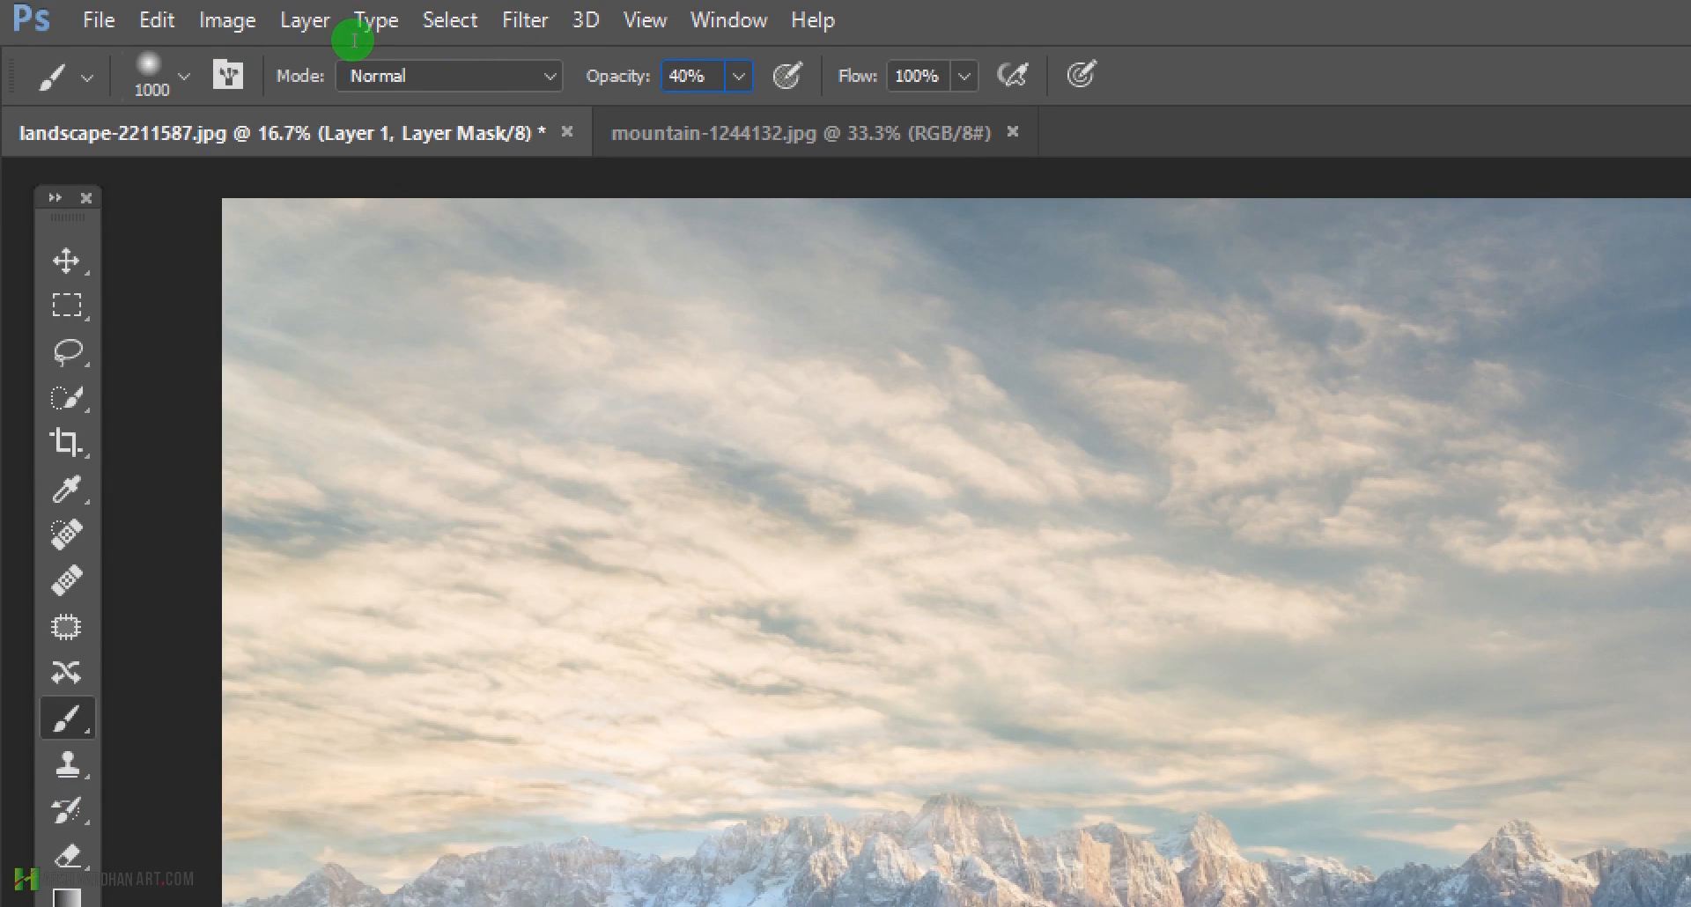
{"action": "type", "text": "20"}
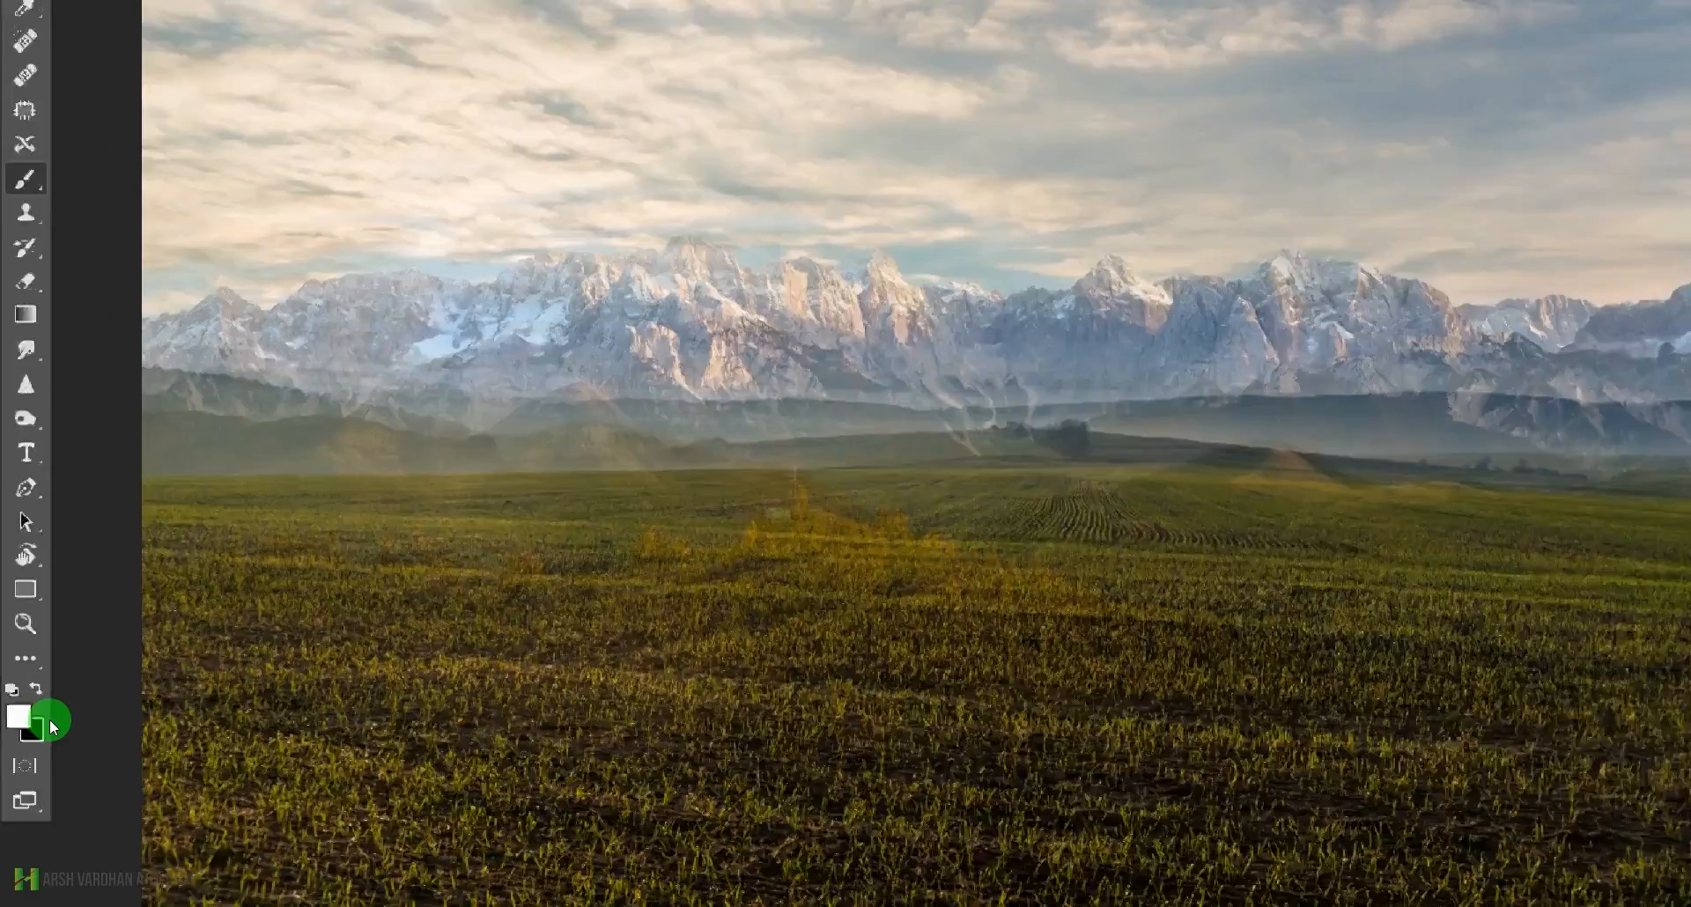
{"action": "left_click", "coordinate": [41, 697]}
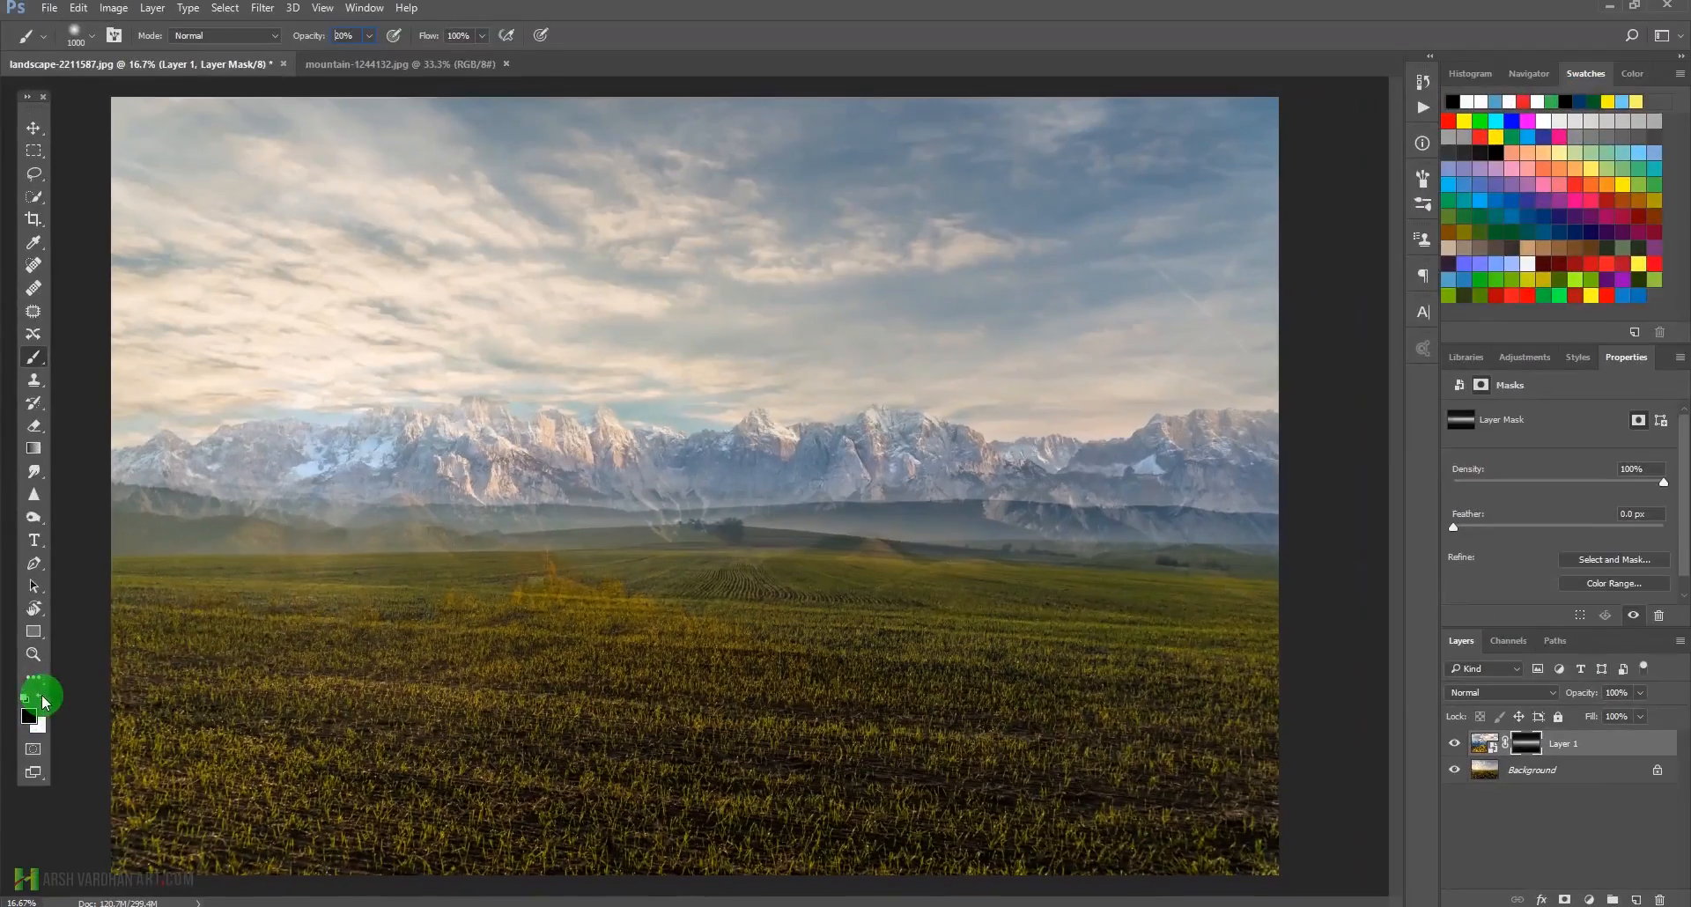
Refine the mask along the horizon, painting black to hide forest remnants and white to bring back the dark foothills below the mountains.
{"action": "mouse_move", "coordinate": [76, 563]}
{"action": "left_mouse_down"}
{"action": "mouse_move", "coordinate": [292, 541]}
{"action": "mouse_move", "coordinate": [194, 530]}
{"action": "mouse_move", "coordinate": [426, 568]}
{"action": "mouse_move", "coordinate": [467, 536]}
{"action": "left_mouse_up"}
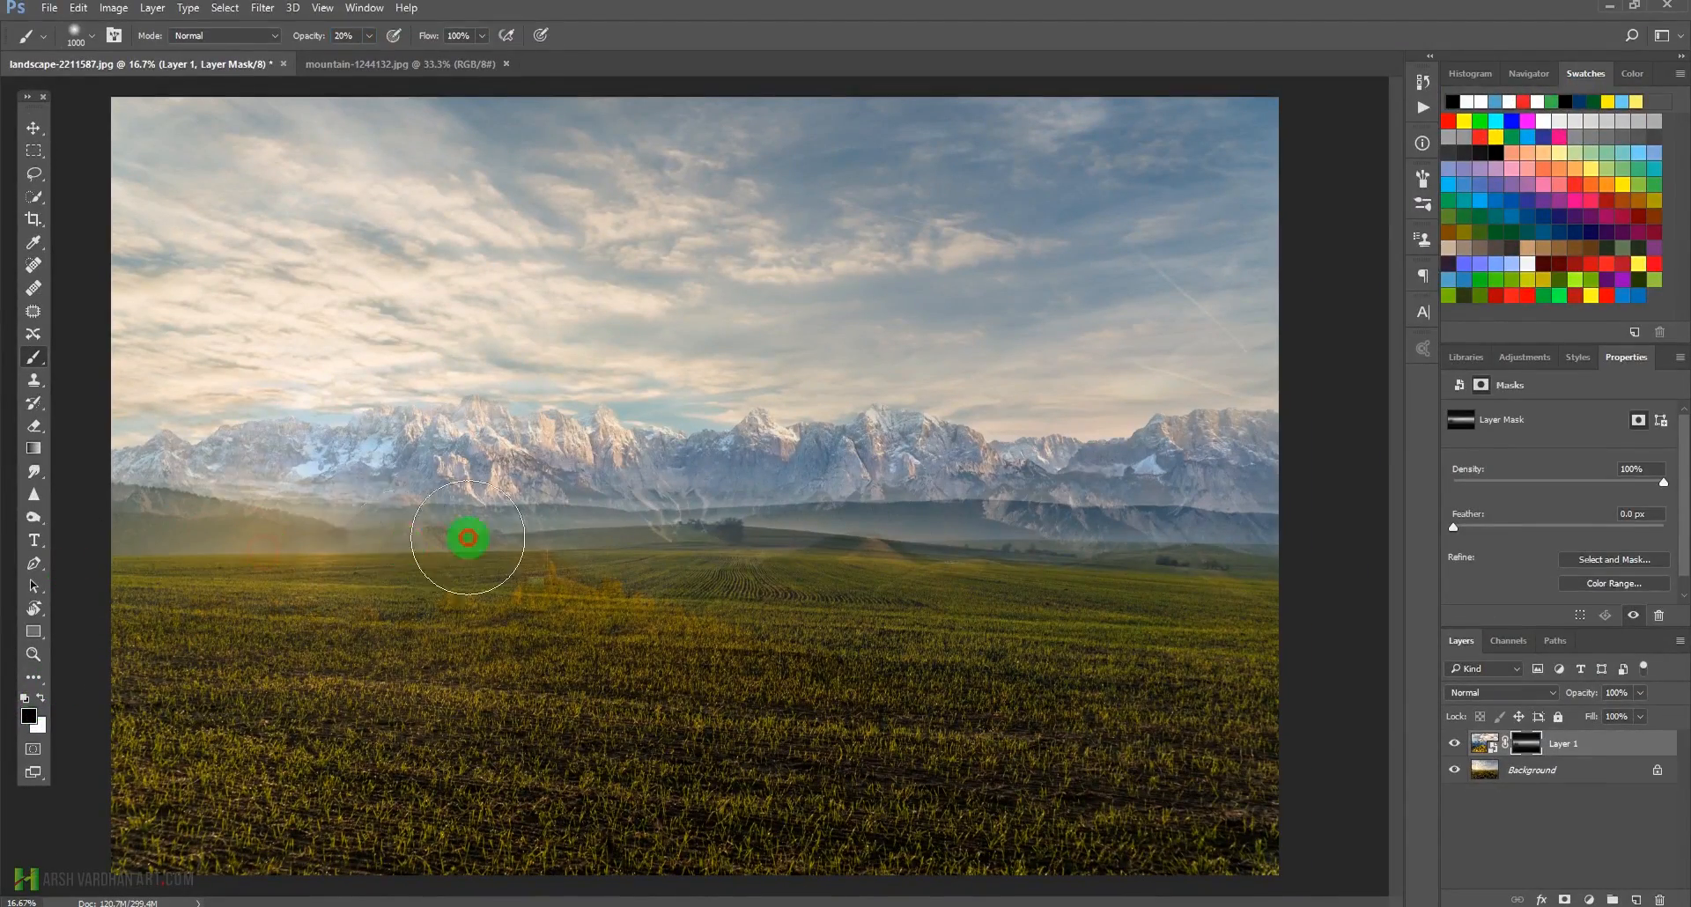
{"action": "left_click_drag", "start_coordinate": [717, 577], "coordinate": [476, 570]}
{"action": "mouse_move", "coordinate": [664, 568]}
{"action": "left_mouse_down"}
{"action": "mouse_move", "coordinate": [810, 564]}
{"action": "mouse_move", "coordinate": [811, 589]}
{"action": "mouse_move", "coordinate": [918, 574]}
{"action": "left_mouse_up"}
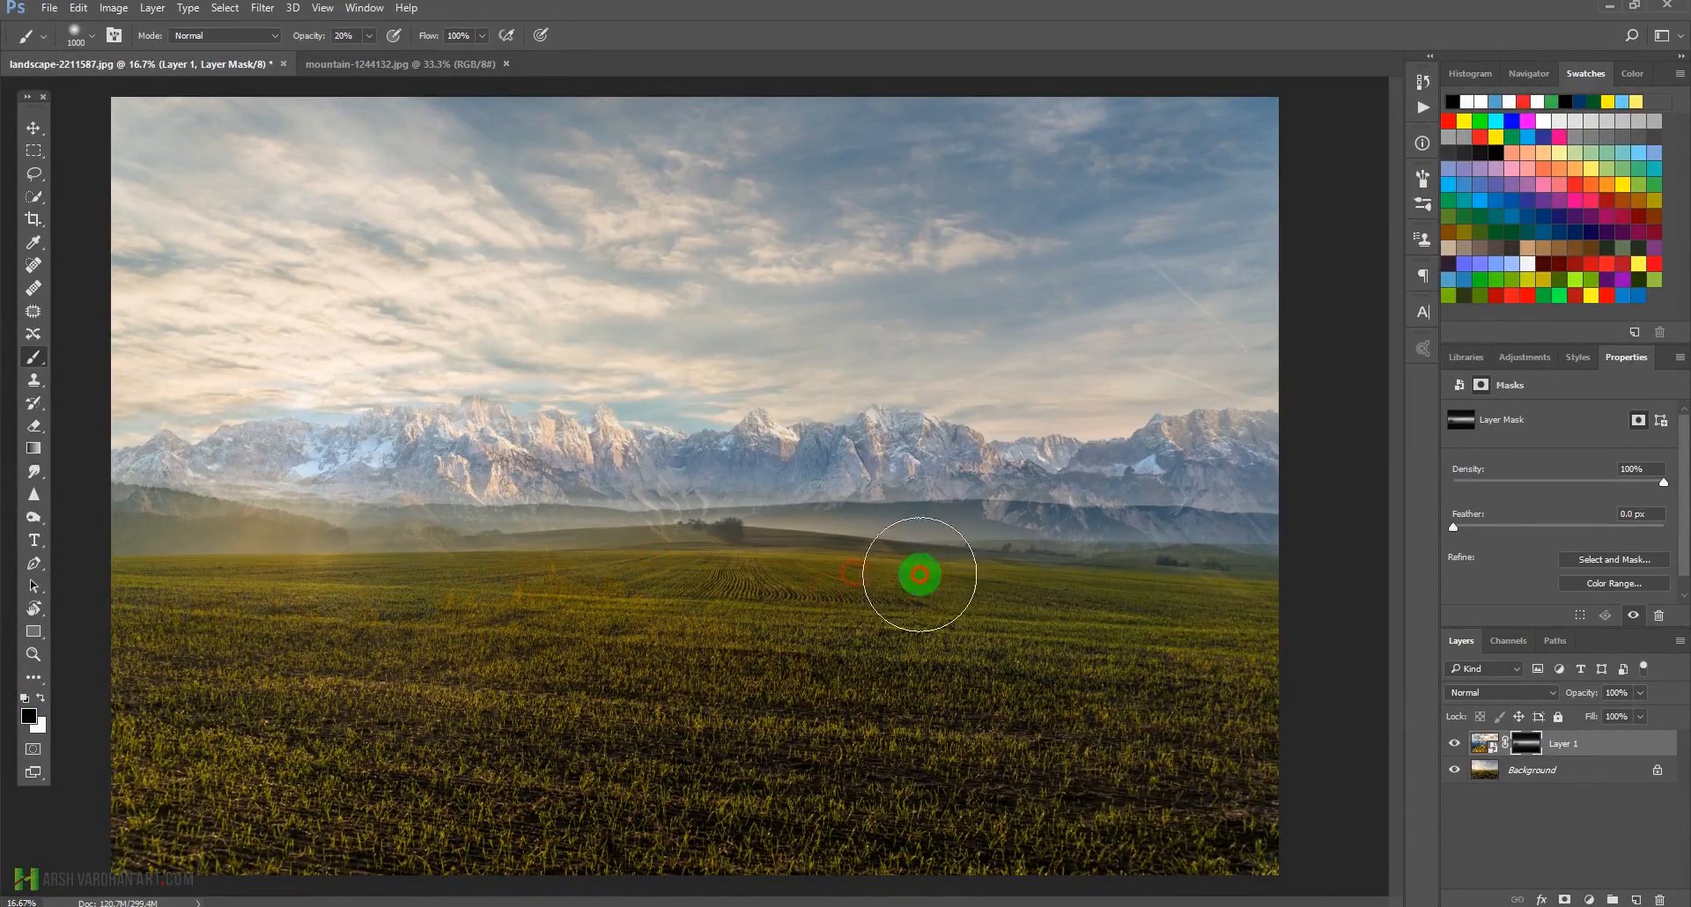
{"action": "mouse_move", "coordinate": [1215, 563]}
{"action": "left_mouse_down"}
{"action": "mouse_move", "coordinate": [1249, 567]}
{"action": "mouse_move", "coordinate": [1191, 566]}
{"action": "left_mouse_up"}
{"action": "mouse_move", "coordinate": [1001, 566]}
{"action": "left_mouse_down"}
{"action": "mouse_move", "coordinate": [294, 529]}
{"action": "mouse_move", "coordinate": [1177, 502]}
{"action": "mouse_move", "coordinate": [498, 508]}
{"action": "mouse_move", "coordinate": [255, 553]}
{"action": "mouse_move", "coordinate": [177, 529]}
{"action": "mouse_move", "coordinate": [906, 517]}
{"action": "mouse_move", "coordinate": [1019, 525]}
{"action": "mouse_move", "coordinate": [672, 517]}
{"action": "mouse_move", "coordinate": [1071, 536]}
{"action": "mouse_move", "coordinate": [254, 587]}
{"action": "mouse_move", "coordinate": [226, 566]}
{"action": "mouse_move", "coordinate": [38, 717]}
{"action": "mouse_move", "coordinate": [253, 517]}
{"action": "mouse_move", "coordinate": [581, 490]}
{"action": "mouse_move", "coordinate": [706, 525]}
{"action": "mouse_move", "coordinate": [859, 522]}
{"action": "mouse_move", "coordinate": [698, 528]}
{"action": "mouse_move", "coordinate": [1007, 562]}
{"action": "mouse_move", "coordinate": [1124, 537]}
{"action": "mouse_move", "coordinate": [1108, 538]}
{"action": "mouse_move", "coordinate": [1249, 541]}
{"action": "mouse_move", "coordinate": [1060, 510]}
{"action": "mouse_move", "coordinate": [830, 536]}
{"action": "mouse_move", "coordinate": [936, 509]}
{"action": "left_mouse_up"}
{"action": "mouse_move", "coordinate": [1160, 516]}
{"action": "left_mouse_down"}
{"action": "mouse_move", "coordinate": [1232, 535]}
{"action": "mouse_move", "coordinate": [743, 502]}
{"action": "mouse_move", "coordinate": [672, 527]}
{"action": "mouse_move", "coordinate": [516, 526]}
{"action": "mouse_move", "coordinate": [495, 585]}
{"action": "mouse_move", "coordinate": [532, 532]}
{"action": "mouse_move", "coordinate": [174, 537]}
{"action": "mouse_move", "coordinate": [502, 554]}
{"action": "mouse_move", "coordinate": [1245, 517]}
{"action": "mouse_move", "coordinate": [388, 543]}
{"action": "mouse_move", "coordinate": [645, 648]}
{"action": "left_mouse_up"}
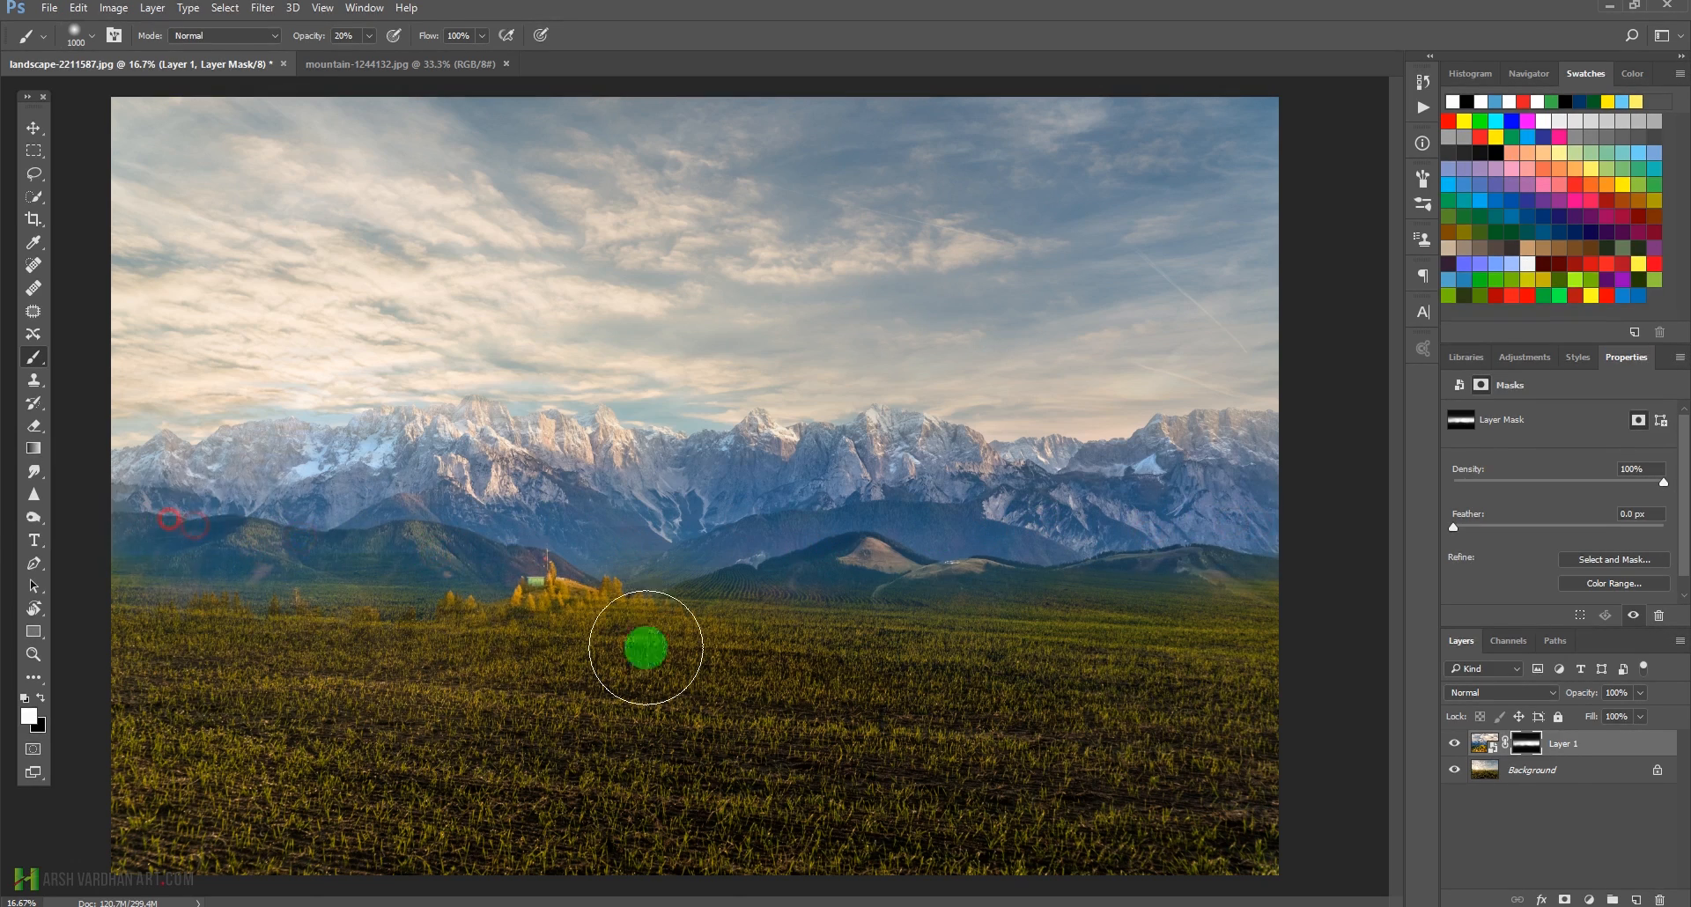
On a new layer, paint soft haze over the horizon and foothills with blue tones sampled from the mountains.
{"action": "left_click", "coordinate": [1636, 899]}
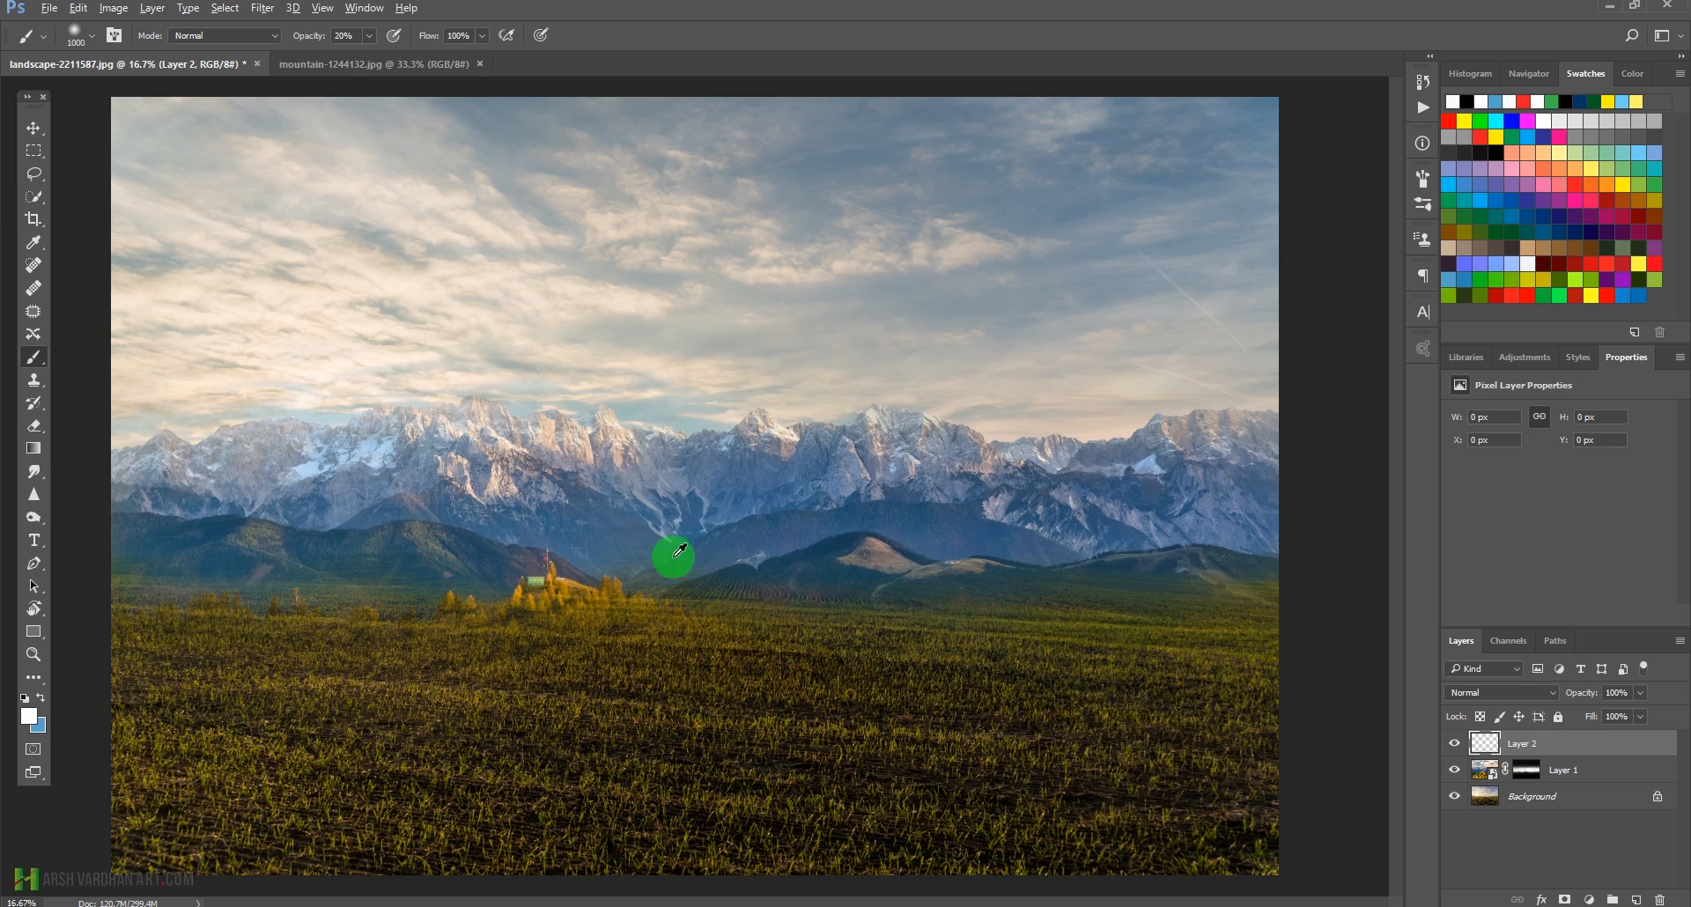
{"action": "left_click", "coordinate": [641, 532], "text": "alt"}
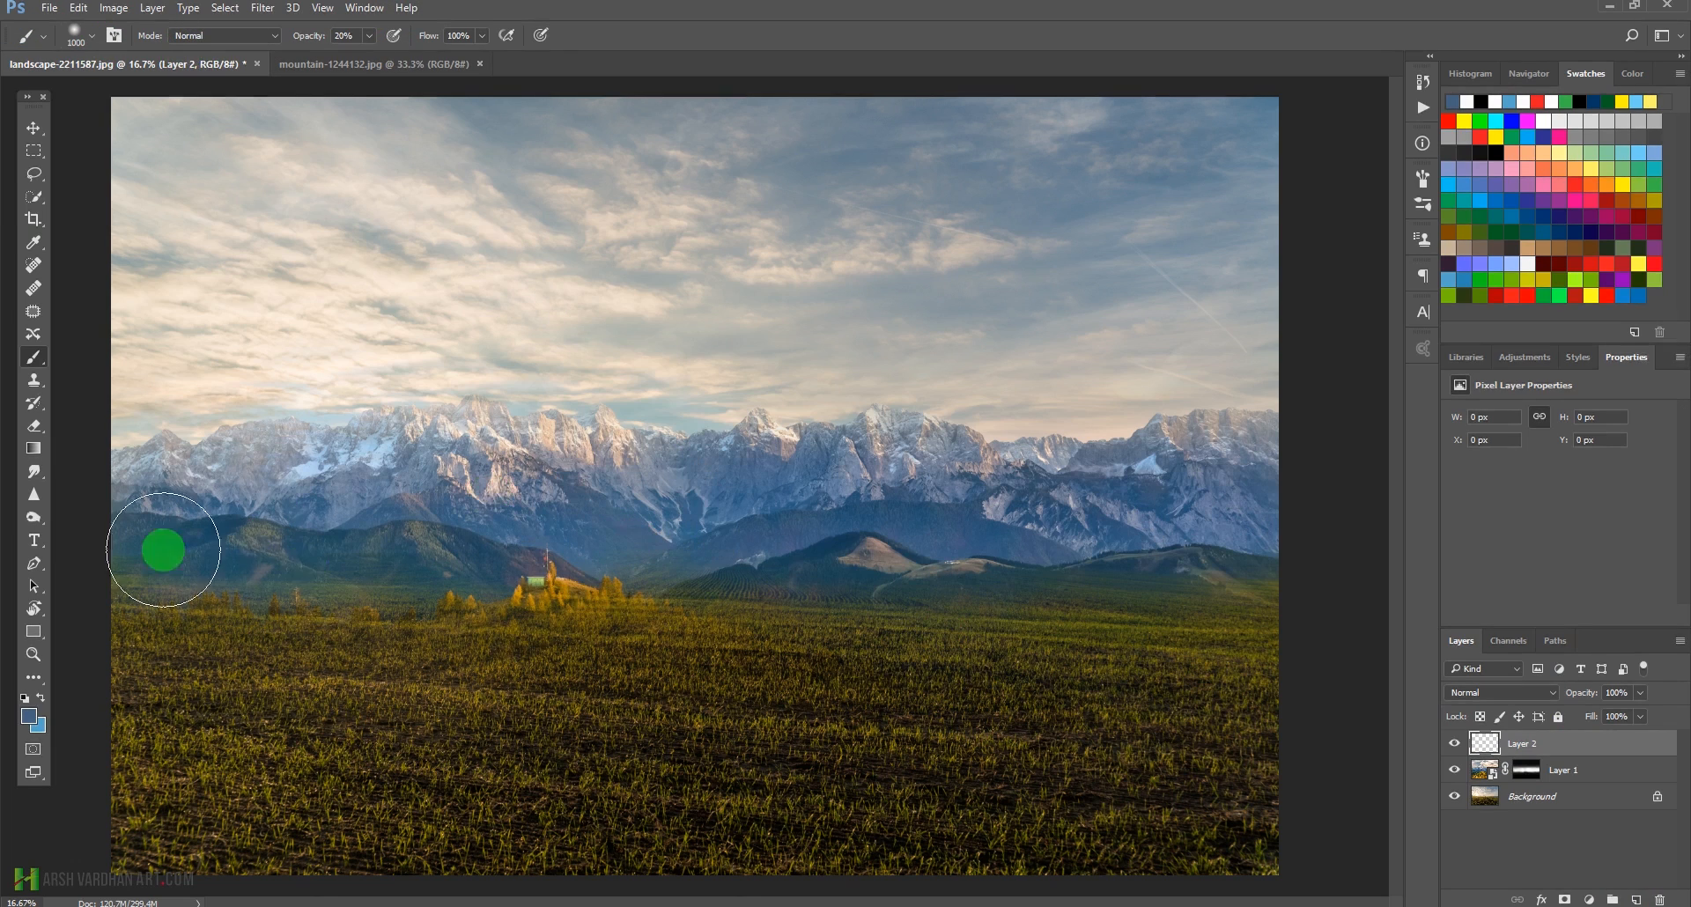
{"action": "mouse_move", "coordinate": [188, 559]}
{"action": "left_mouse_down"}
{"action": "mouse_move", "coordinate": [351, 593]}
{"action": "mouse_move", "coordinate": [832, 600]}
{"action": "mouse_move", "coordinate": [490, 604]}
{"action": "mouse_move", "coordinate": [895, 601]}
{"action": "mouse_move", "coordinate": [194, 588]}
{"action": "mouse_move", "coordinate": [585, 687]}
{"action": "mouse_move", "coordinate": [468, 687]}
{"action": "mouse_move", "coordinate": [216, 615]}
{"action": "mouse_move", "coordinate": [332, 577]}
{"action": "mouse_move", "coordinate": [963, 680]}
{"action": "mouse_move", "coordinate": [1079, 610]}
{"action": "mouse_move", "coordinate": [1207, 586]}
{"action": "mouse_move", "coordinate": [890, 588]}
{"action": "left_mouse_up"}
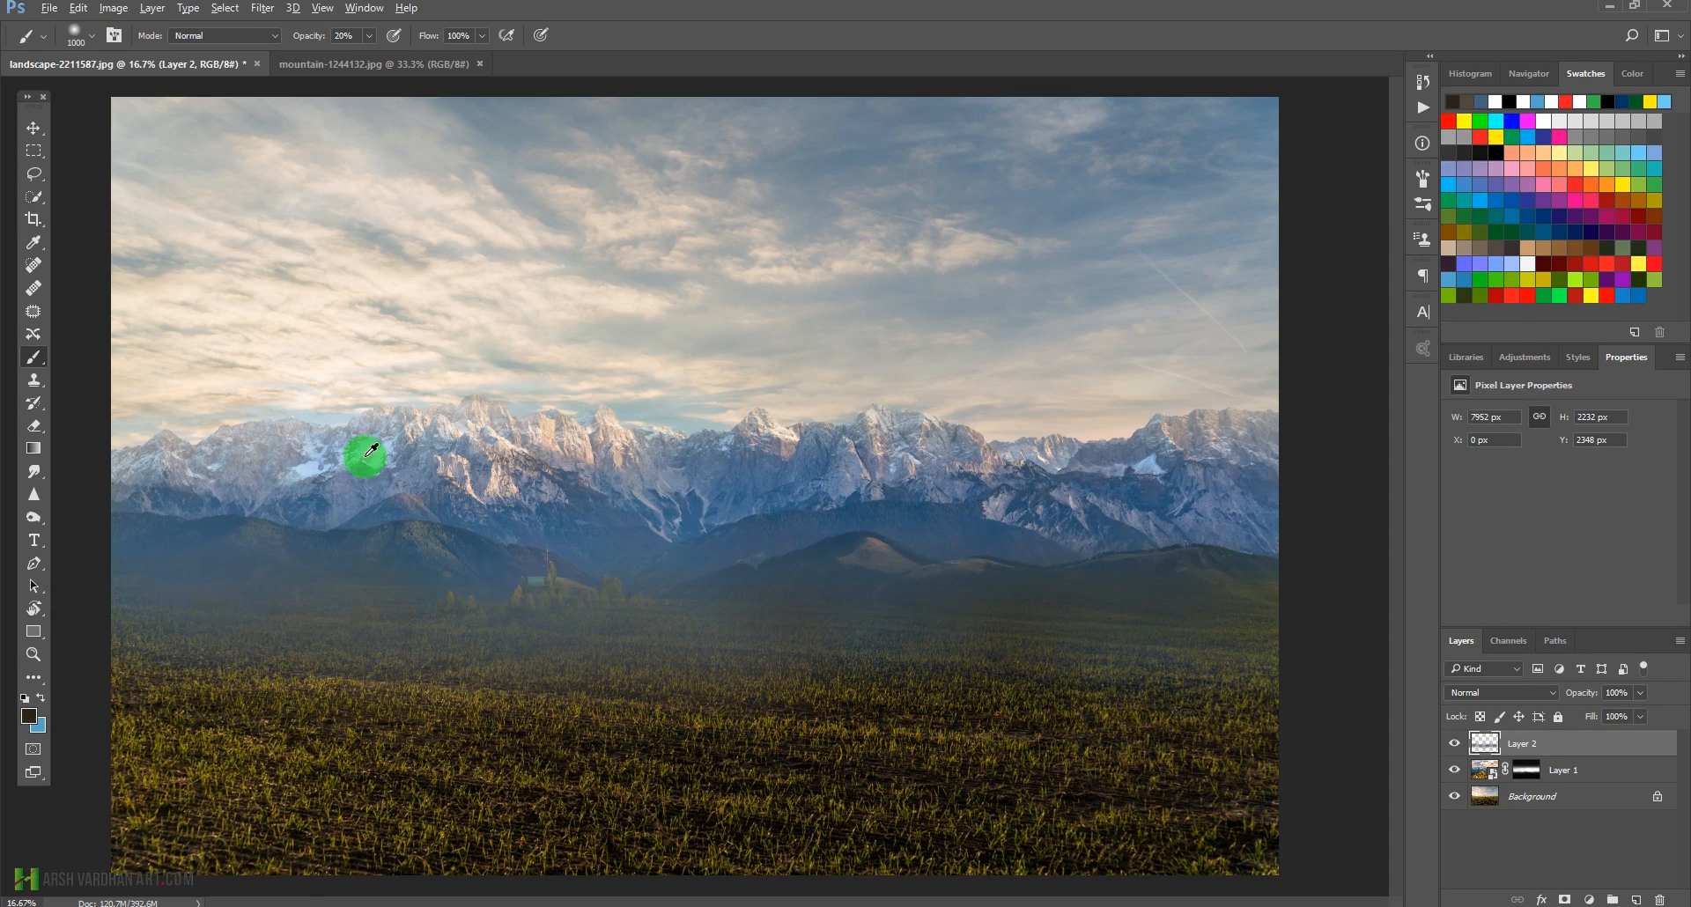
{"action": "left_click", "coordinate": [381, 512], "text": "alt"}
{"action": "mouse_move", "coordinate": [407, 566]}
{"action": "left_mouse_down"}
{"action": "mouse_move", "coordinate": [547, 597]}
{"action": "mouse_move", "coordinate": [1278, 581]}
{"action": "mouse_move", "coordinate": [965, 600]}
{"action": "mouse_move", "coordinate": [510, 593]}
{"action": "mouse_move", "coordinate": [454, 621]}
{"action": "mouse_move", "coordinate": [238, 597]}
{"action": "mouse_move", "coordinate": [170, 604]}
{"action": "mouse_move", "coordinate": [261, 611]}
{"action": "mouse_move", "coordinate": [83, 604]}
{"action": "mouse_move", "coordinate": [417, 586]}
{"action": "mouse_move", "coordinate": [830, 612]}
{"action": "left_mouse_up"}
Sample a pale cream color from the clouds and paint light mist over the foothills with the brush opacity at 10%.
{"action": "left_click", "coordinate": [389, 317], "text": "alt"}
{"action": "key", "text": "1"}
{"action": "mouse_move", "coordinate": [580, 620]}
{"action": "left_mouse_down"}
{"action": "mouse_move", "coordinate": [1109, 609]}
{"action": "mouse_move", "coordinate": [173, 698]}
{"action": "mouse_move", "coordinate": [132, 800]}
{"action": "mouse_move", "coordinate": [249, 480]}
{"action": "mouse_move", "coordinate": [324, 463]}
{"action": "mouse_move", "coordinate": [1324, 509]}
{"action": "mouse_move", "coordinate": [1045, 460]}
{"action": "mouse_move", "coordinate": [179, 417]}
{"action": "mouse_move", "coordinate": [1212, 468]}
{"action": "mouse_move", "coordinate": [1197, 434]}
{"action": "mouse_move", "coordinate": [646, 460]}
{"action": "mouse_move", "coordinate": [647, 509]}
{"action": "mouse_move", "coordinate": [943, 498]}
{"action": "mouse_move", "coordinate": [1215, 529]}
{"action": "mouse_move", "coordinate": [1185, 692]}
{"action": "mouse_move", "coordinate": [1113, 733]}
{"action": "mouse_move", "coordinate": [223, 706]}
{"action": "mouse_move", "coordinate": [1121, 741]}
{"action": "mouse_move", "coordinate": [1271, 823]}
{"action": "mouse_move", "coordinate": [1245, 823]}
{"action": "mouse_move", "coordinate": [1108, 556]}
{"action": "mouse_move", "coordinate": [913, 553]}
{"action": "left_mouse_up"}
{"action": "left_click", "coordinate": [1108, 557], "text": "ctrl"}
{"action": "left_click_drag", "start_coordinate": [741, 527], "coordinate": [812, 542]}
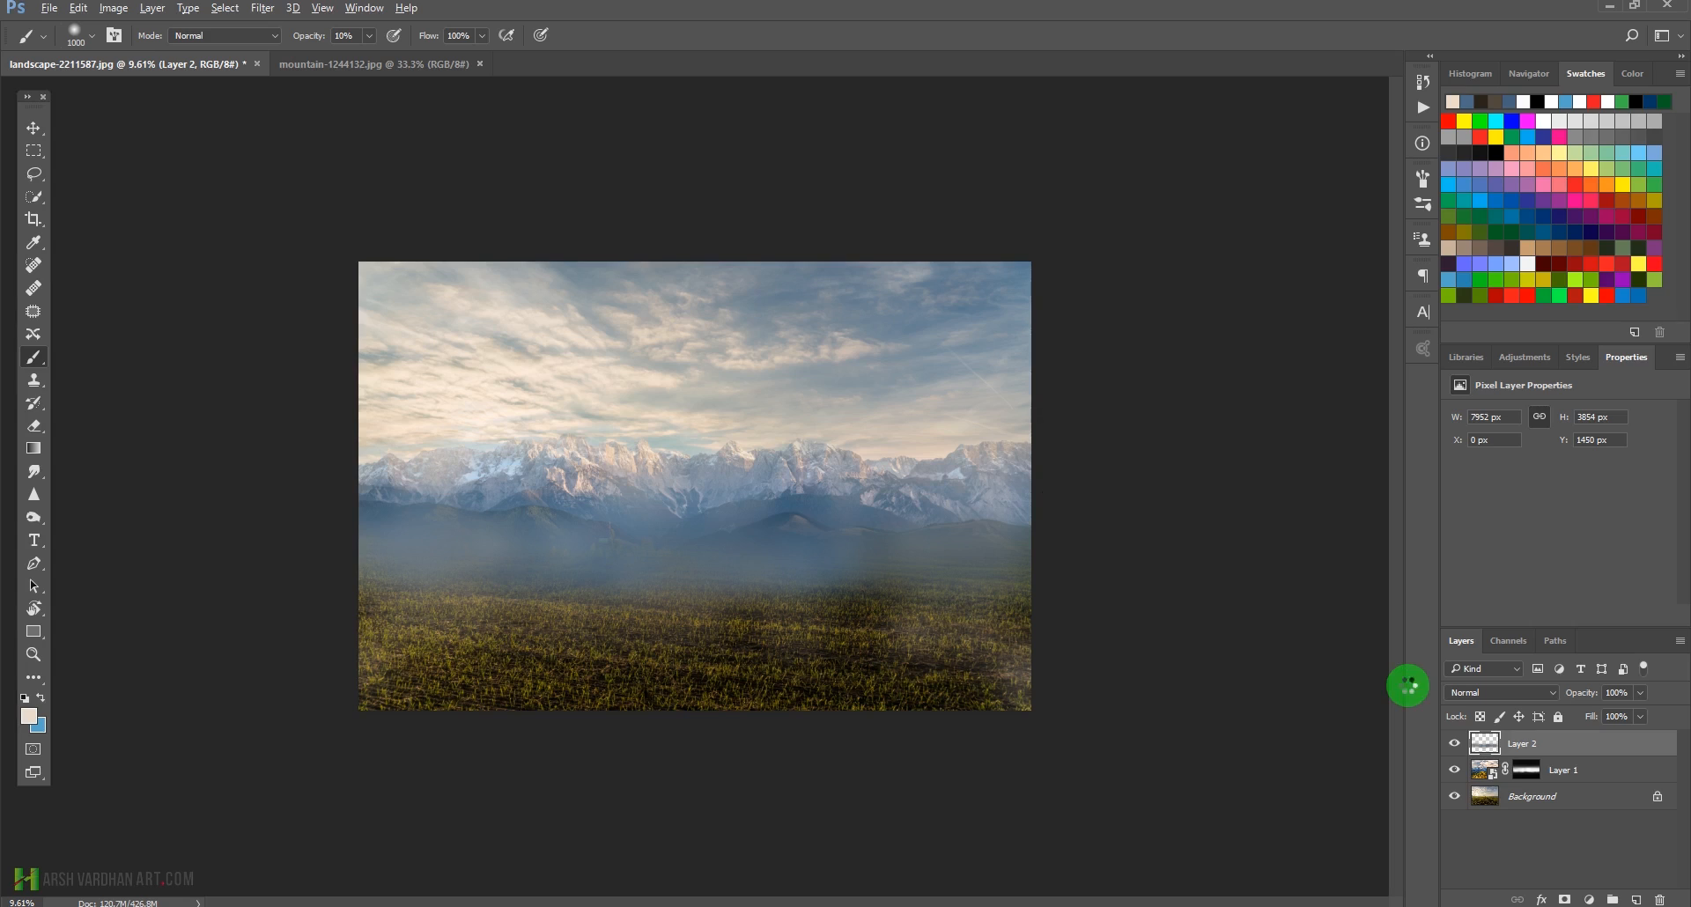
Add a Color Balance adjustment above a merged copy of all layers, with midtones Cyan-Red +10, Magenta-Green +11 and Yellow-Blue -13.
{"action": "left_click", "coordinate": [1524, 368]}
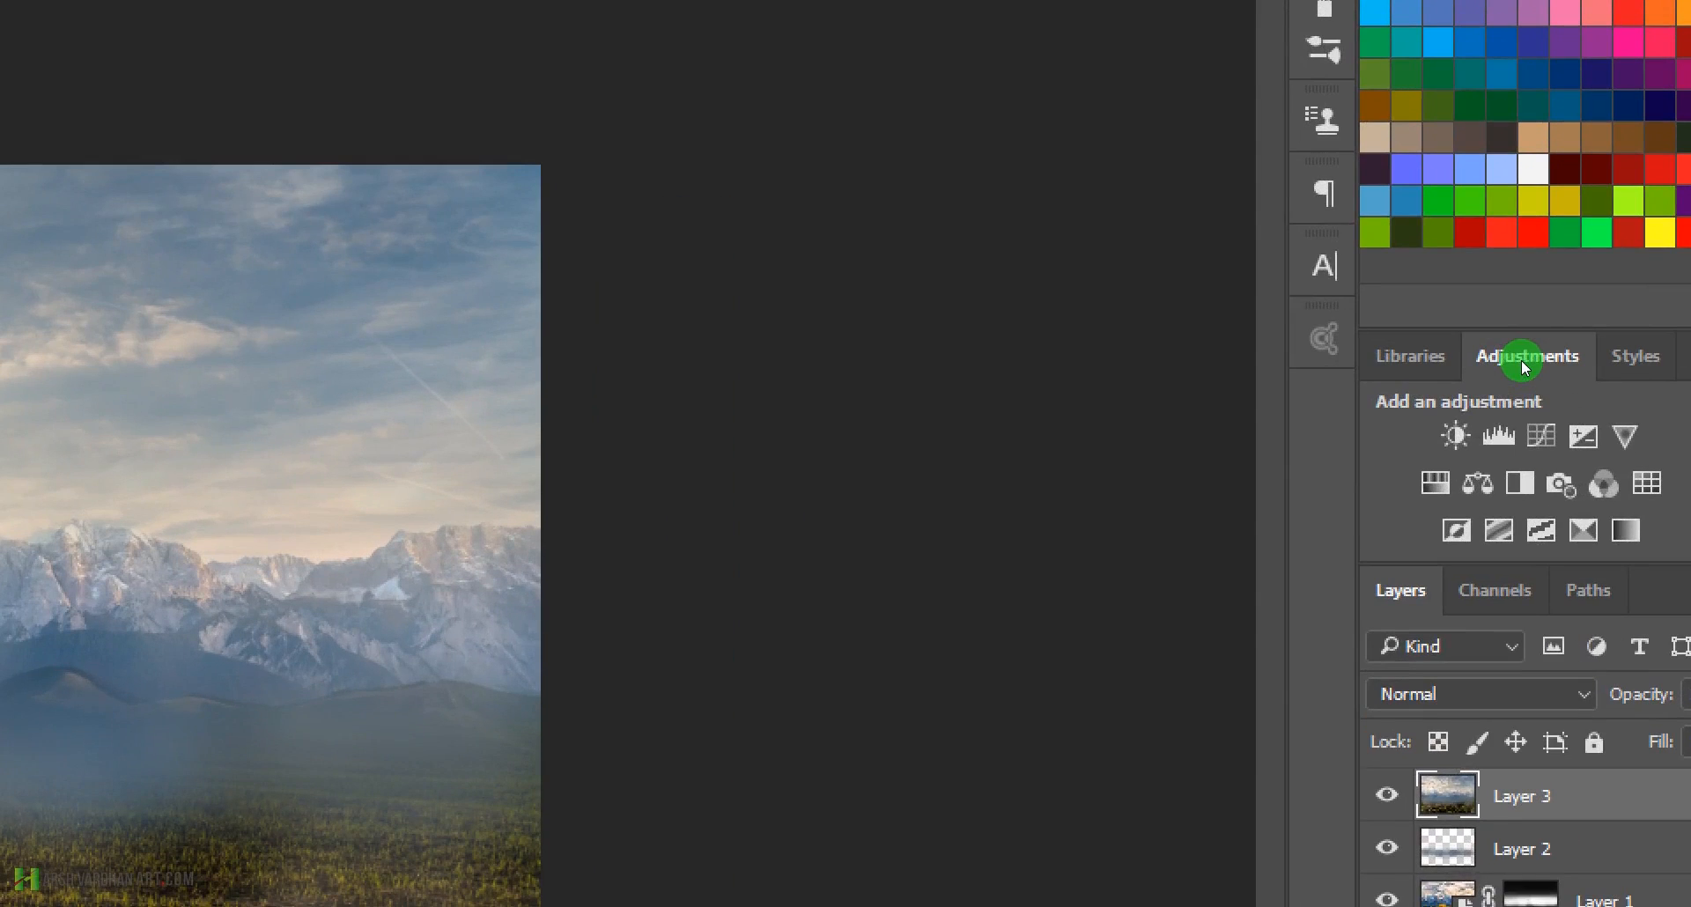
{"action": "left_click", "coordinate": [1478, 483]}
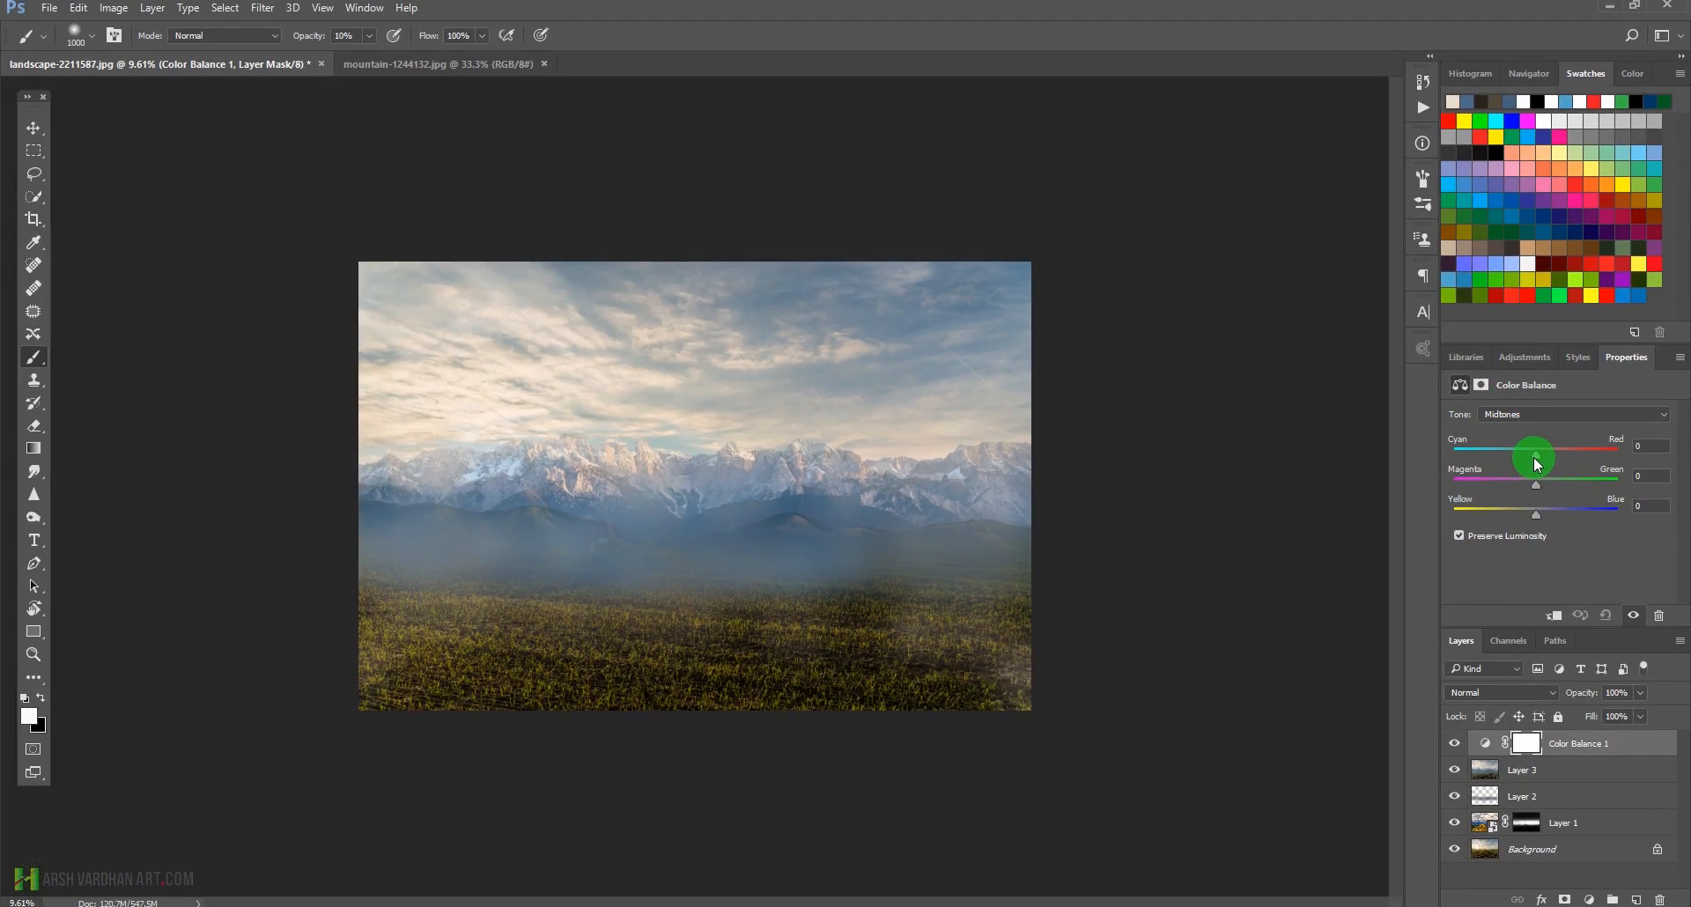
{"action": "left_click_drag", "start_coordinate": [1532, 457], "coordinate": [1530, 517]}
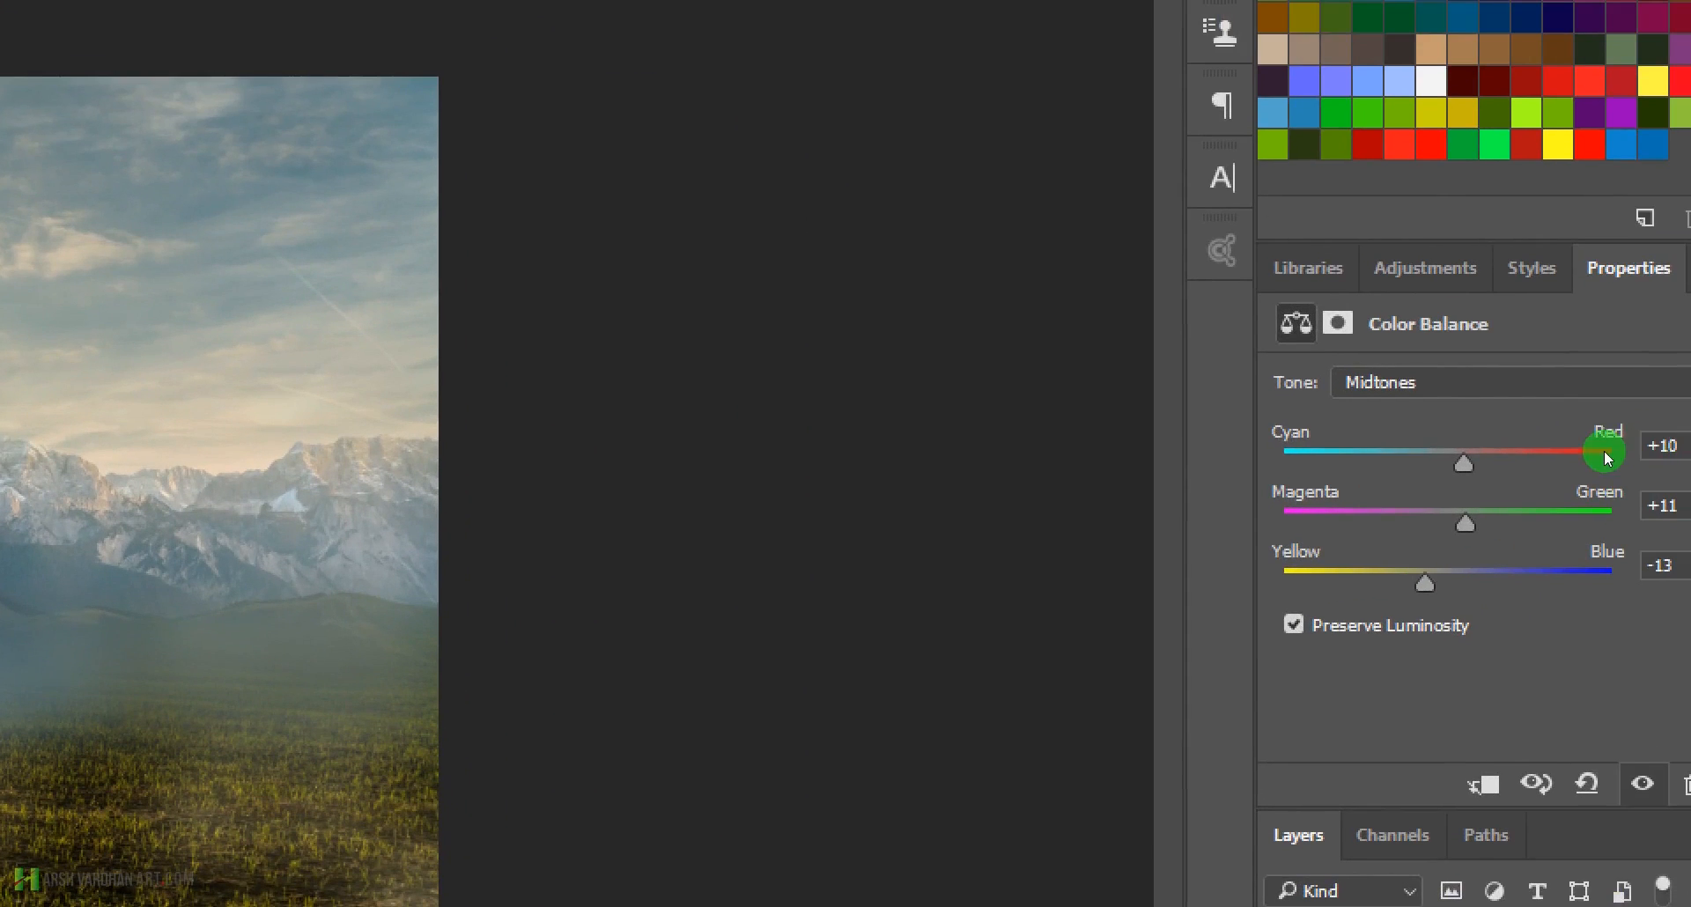
{"action": "left_click", "coordinate": [1610, 415]}
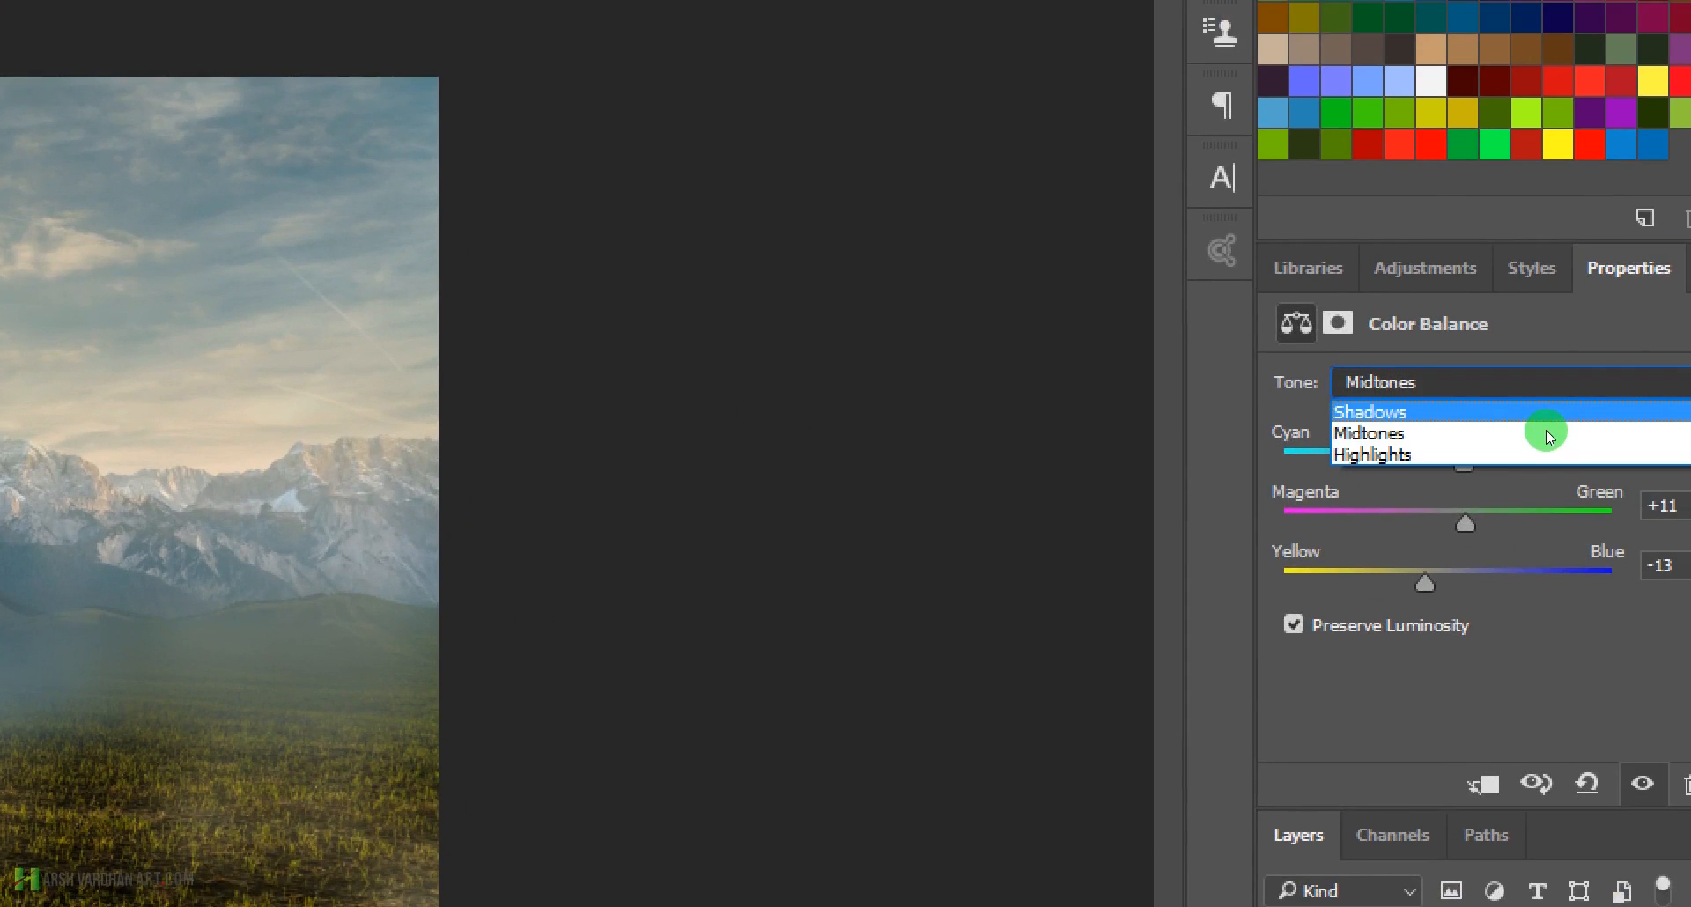
{"action": "left_click", "coordinate": [1561, 412]}
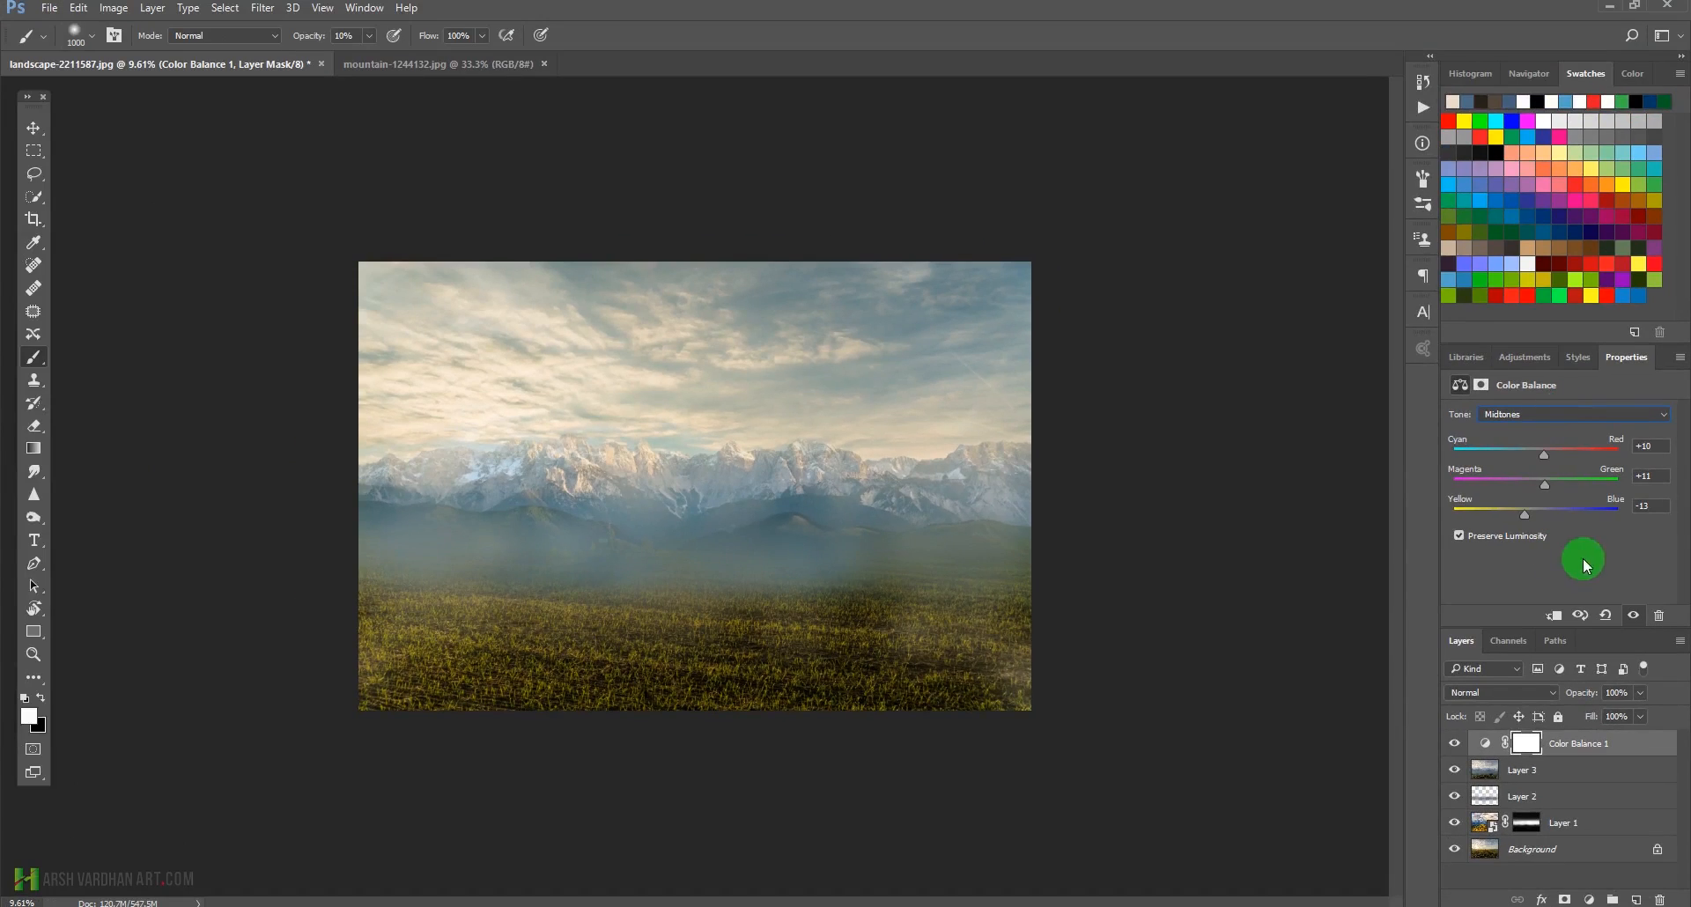
Set the Color Balance shadows to Cyan-Red -19, Magenta-Green -7 and Yellow-Blue -19.
{"action": "left_click", "coordinate": [1568, 415]}
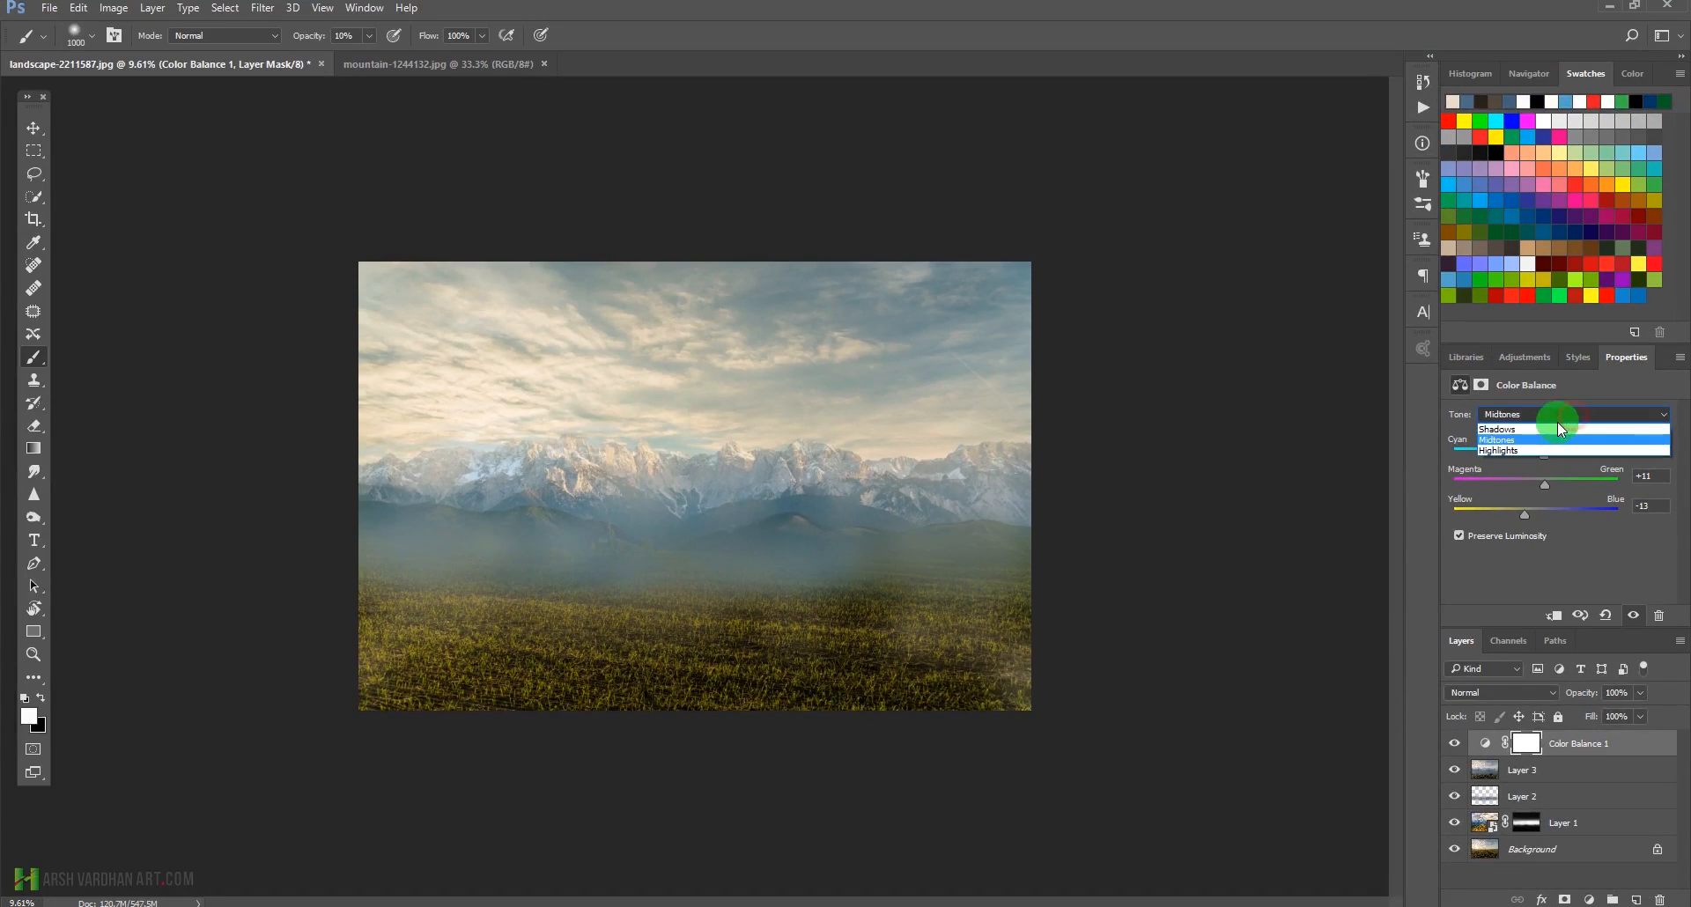
{"action": "left_click", "coordinate": [1549, 425]}
{"action": "left_click_drag", "start_coordinate": [1534, 460], "coordinate": [1520, 457]}
{"action": "mouse_move", "coordinate": [1535, 484]}
{"action": "left_mouse_down"}
{"action": "mouse_move", "coordinate": [1561, 493]}
{"action": "mouse_move", "coordinate": [1550, 503]}
{"action": "left_mouse_up"}
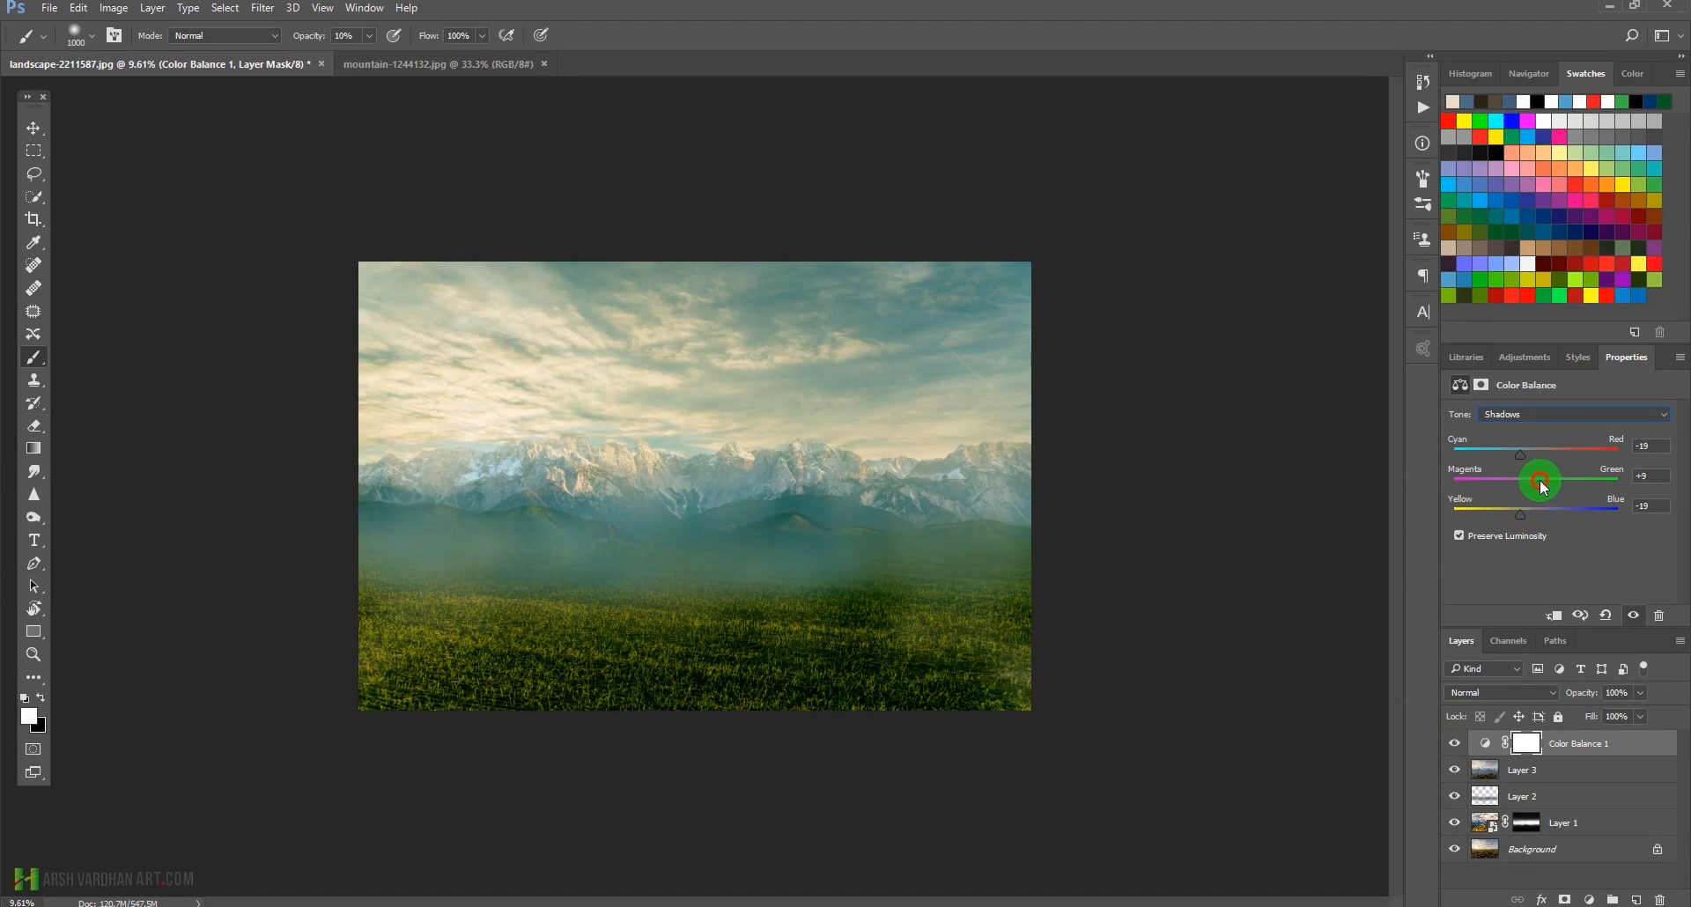
{"action": "left_click_drag", "start_coordinate": [1540, 486], "coordinate": [1532, 486]}
Shift the Color Balance highlights to about -21 towards cyan and adjust their Magenta-Green and Yellow-Blue balance.
{"action": "left_click", "coordinate": [1546, 415]}
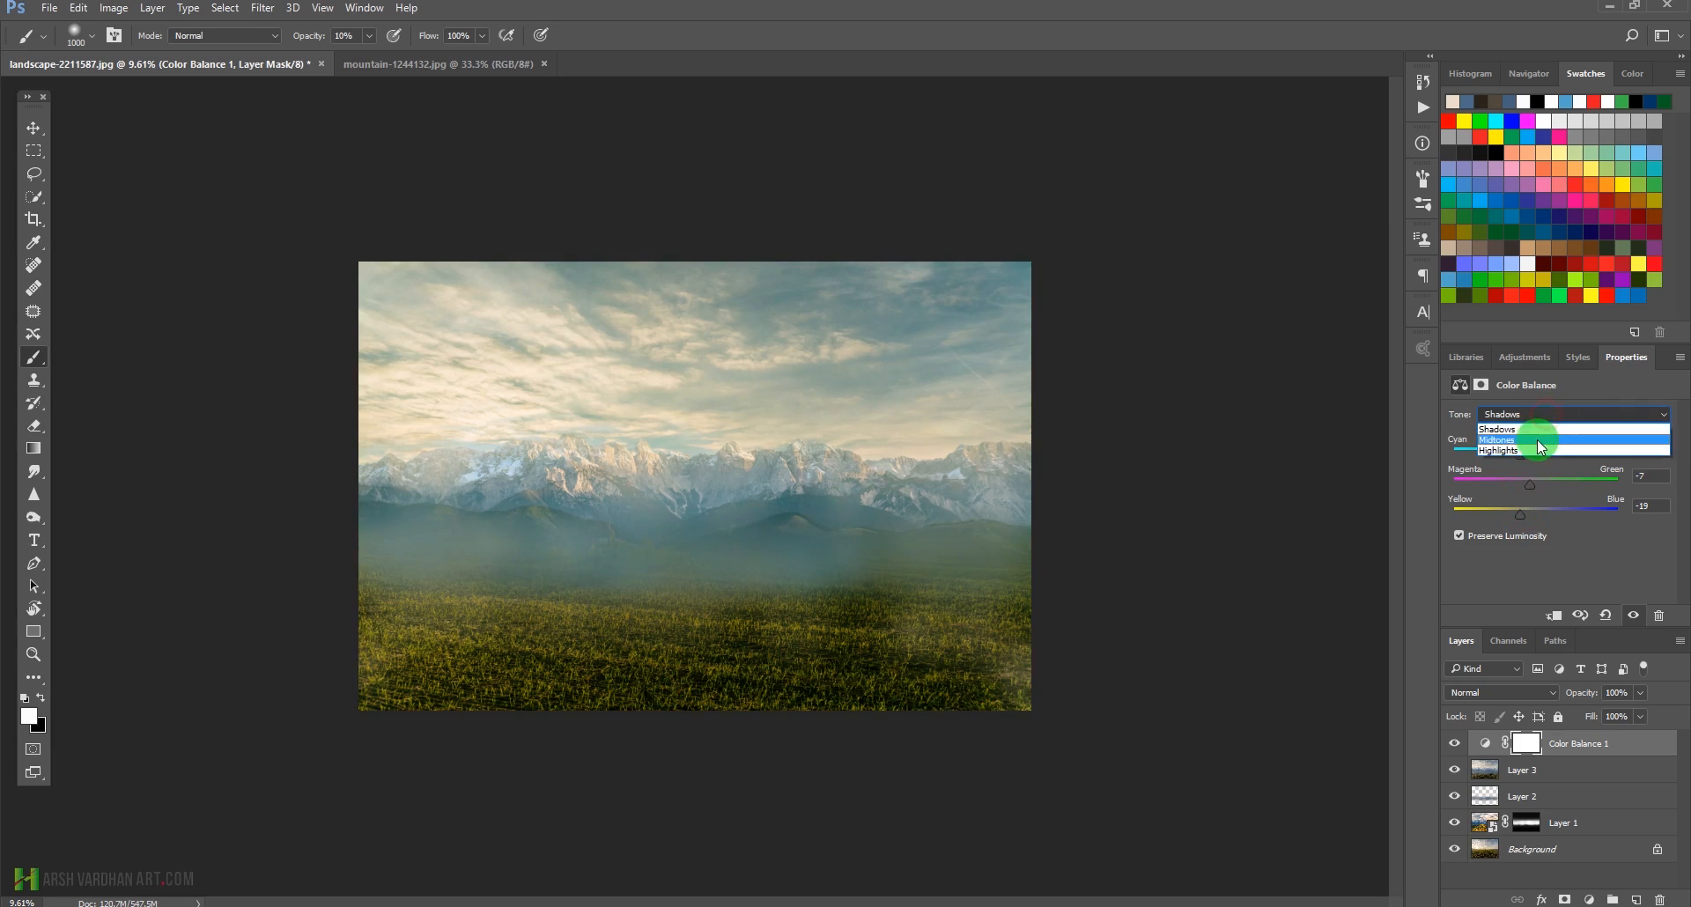
{"action": "left_click", "coordinate": [1527, 454]}
{"action": "mouse_move", "coordinate": [1528, 456]}
{"action": "left_mouse_down"}
{"action": "mouse_move", "coordinate": [1543, 457]}
{"action": "mouse_move", "coordinate": [1525, 458]}
{"action": "left_mouse_up"}
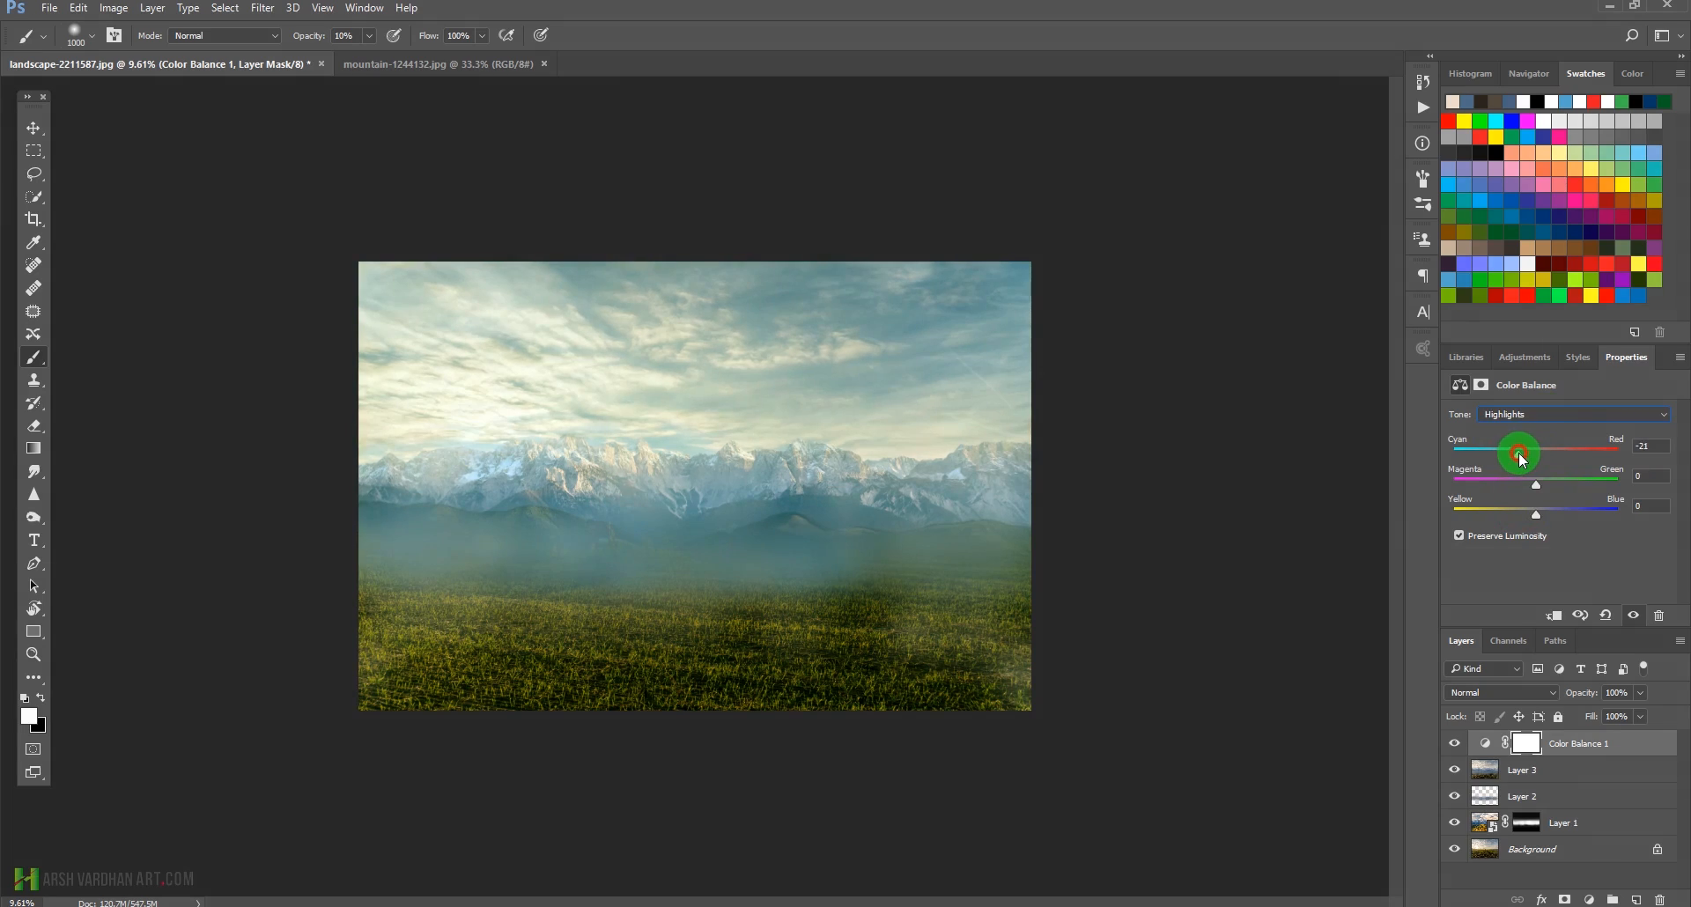
{"action": "left_click_drag", "start_coordinate": [1535, 485], "coordinate": [1553, 519]}
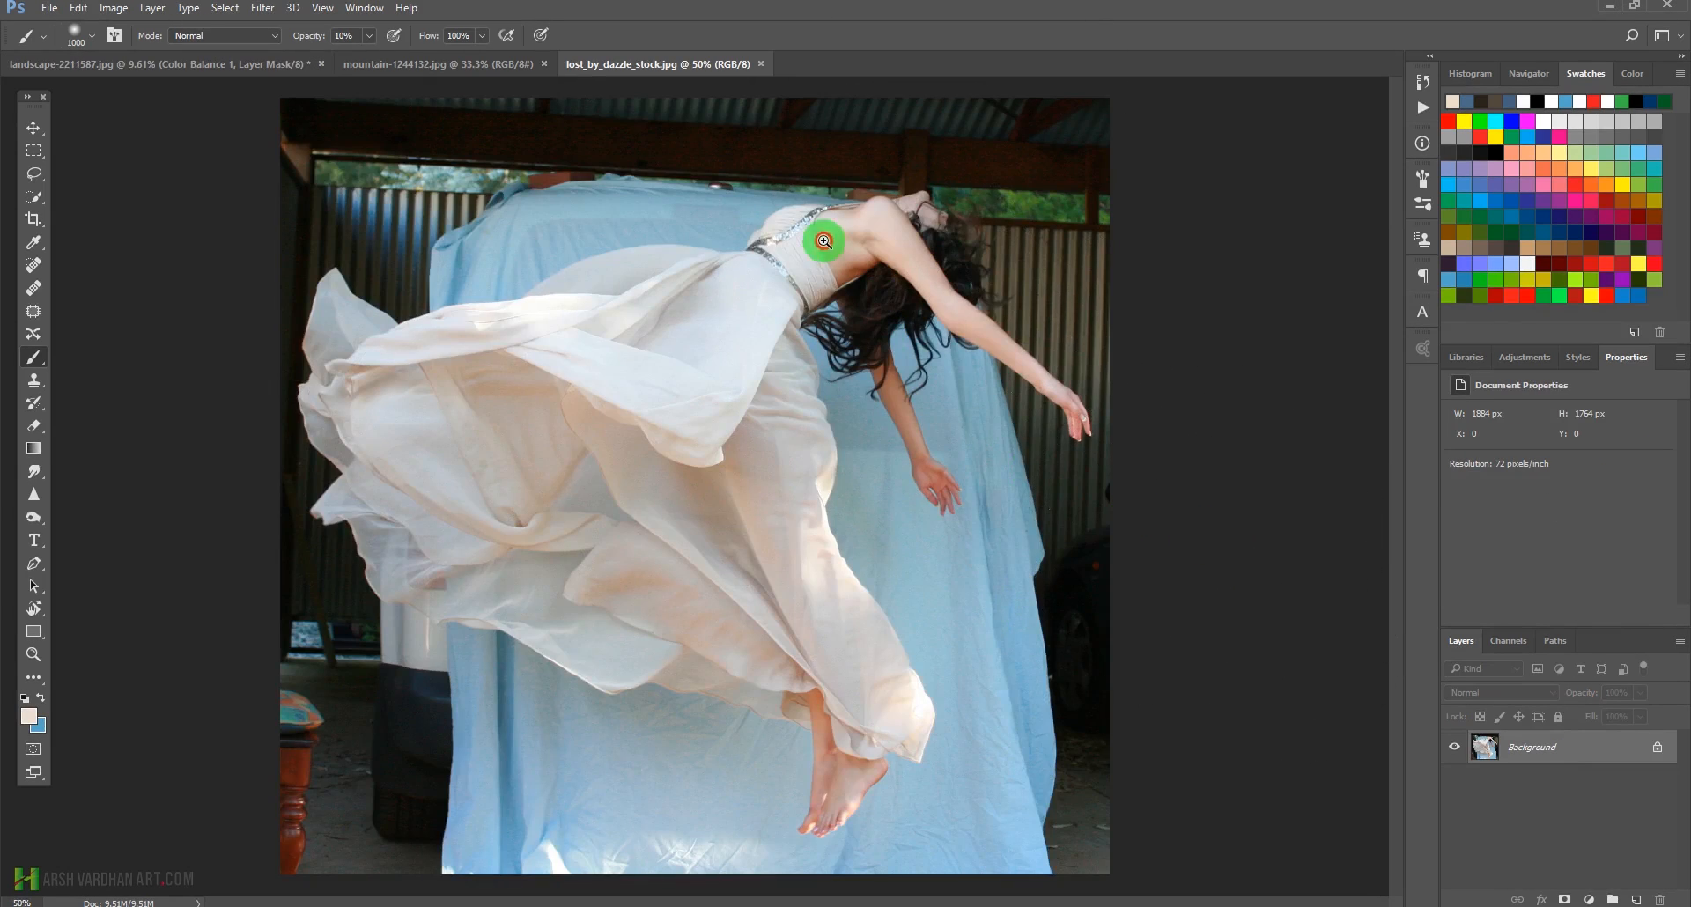
In lost_by_dazzle_stock.jpg, select the woman's dress, upper body, outstretched arm and feet using the Quick Selection tool at size 20.
{"action": "left_click_drag", "start_coordinate": [823, 240], "coordinate": [804, 276]}
{"action": "mouse_move", "coordinate": [701, 401]}
{"action": "left_mouse_down"}
{"action": "mouse_move", "coordinate": [733, 408]}
{"action": "mouse_move", "coordinate": [680, 410]}
{"action": "left_mouse_up"}
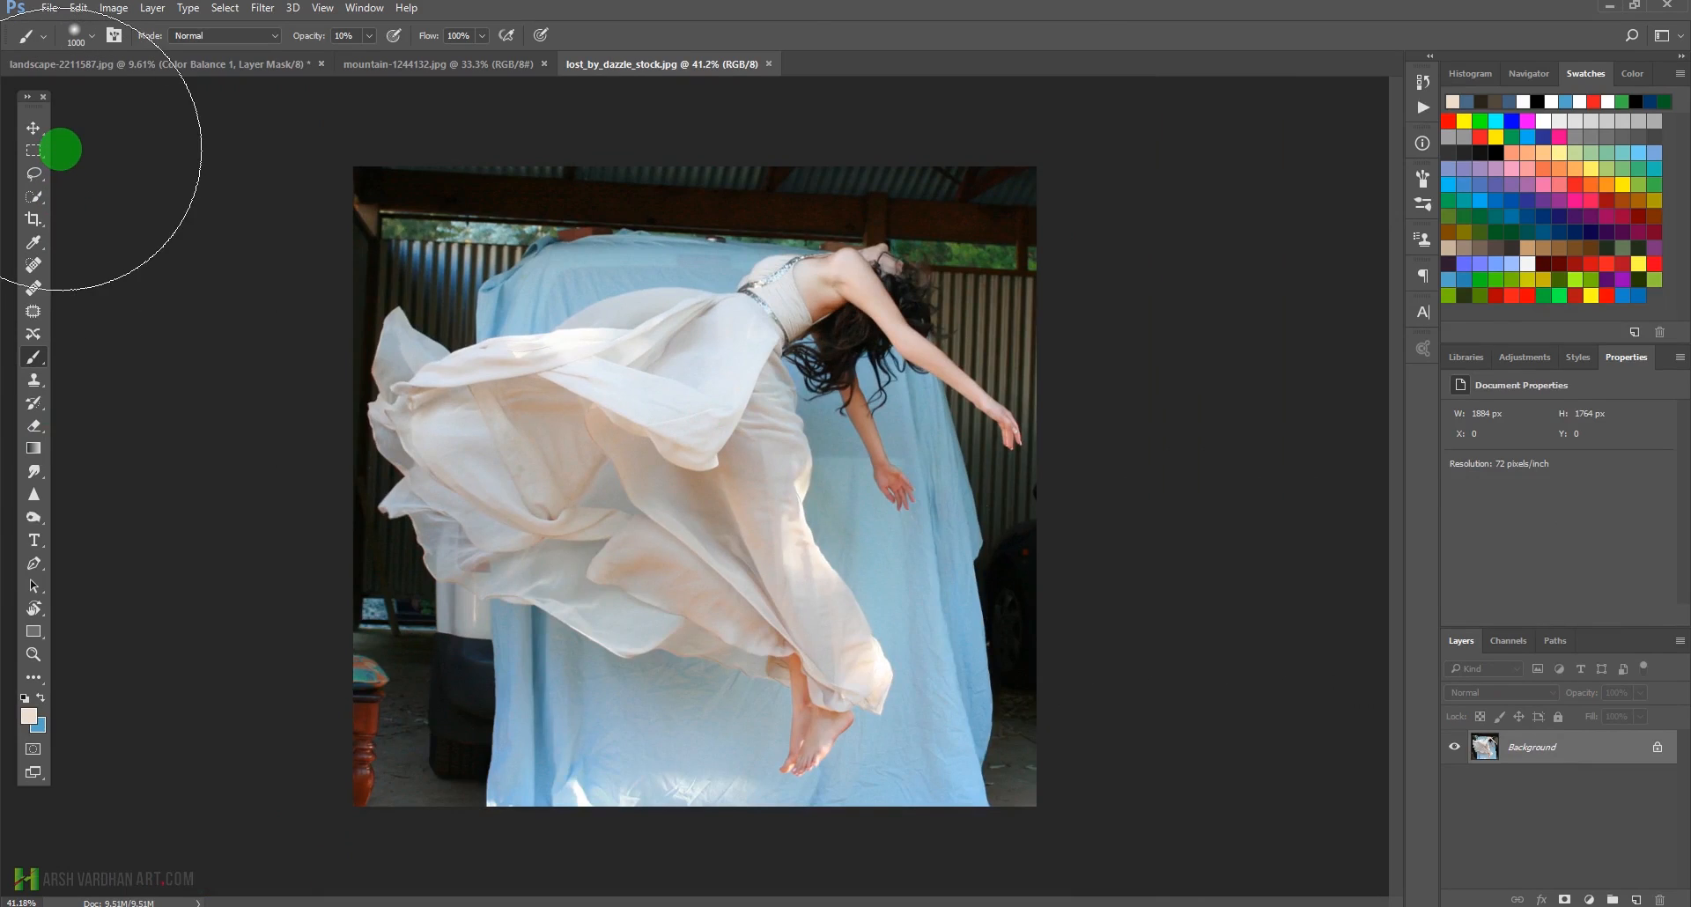
{"action": "key", "text": "w"}
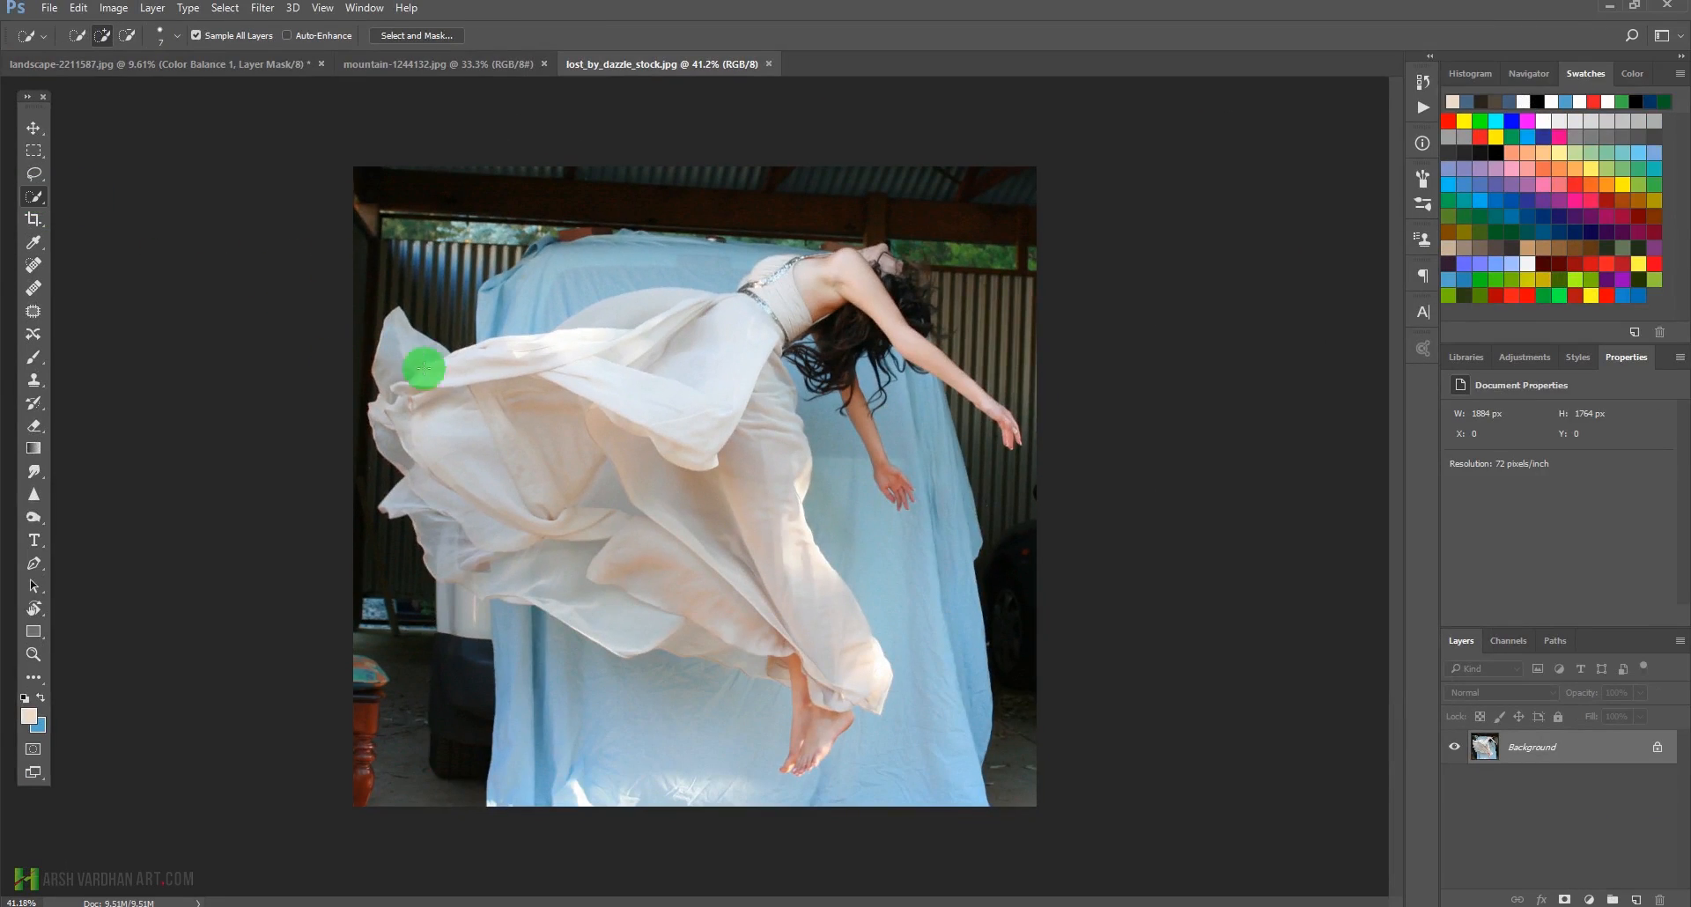
{"action": "key", "text": "bracketright"}
{"action": "key", "text": "bracketright"}
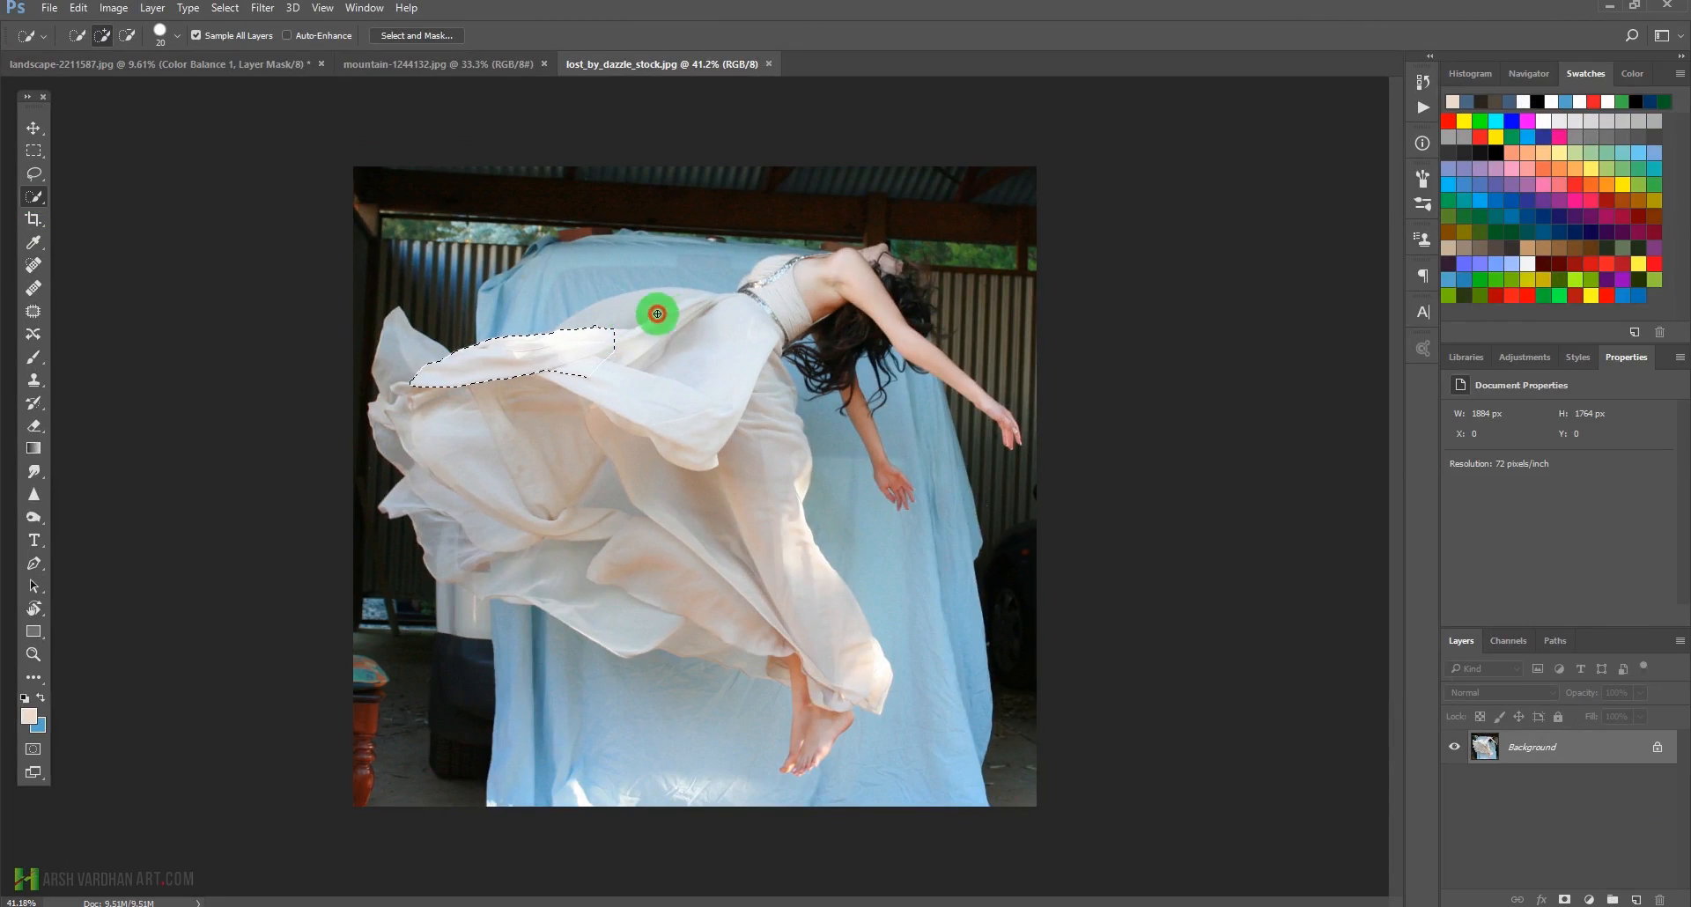
{"action": "left_click_drag", "start_coordinate": [759, 294], "coordinate": [753, 282]}
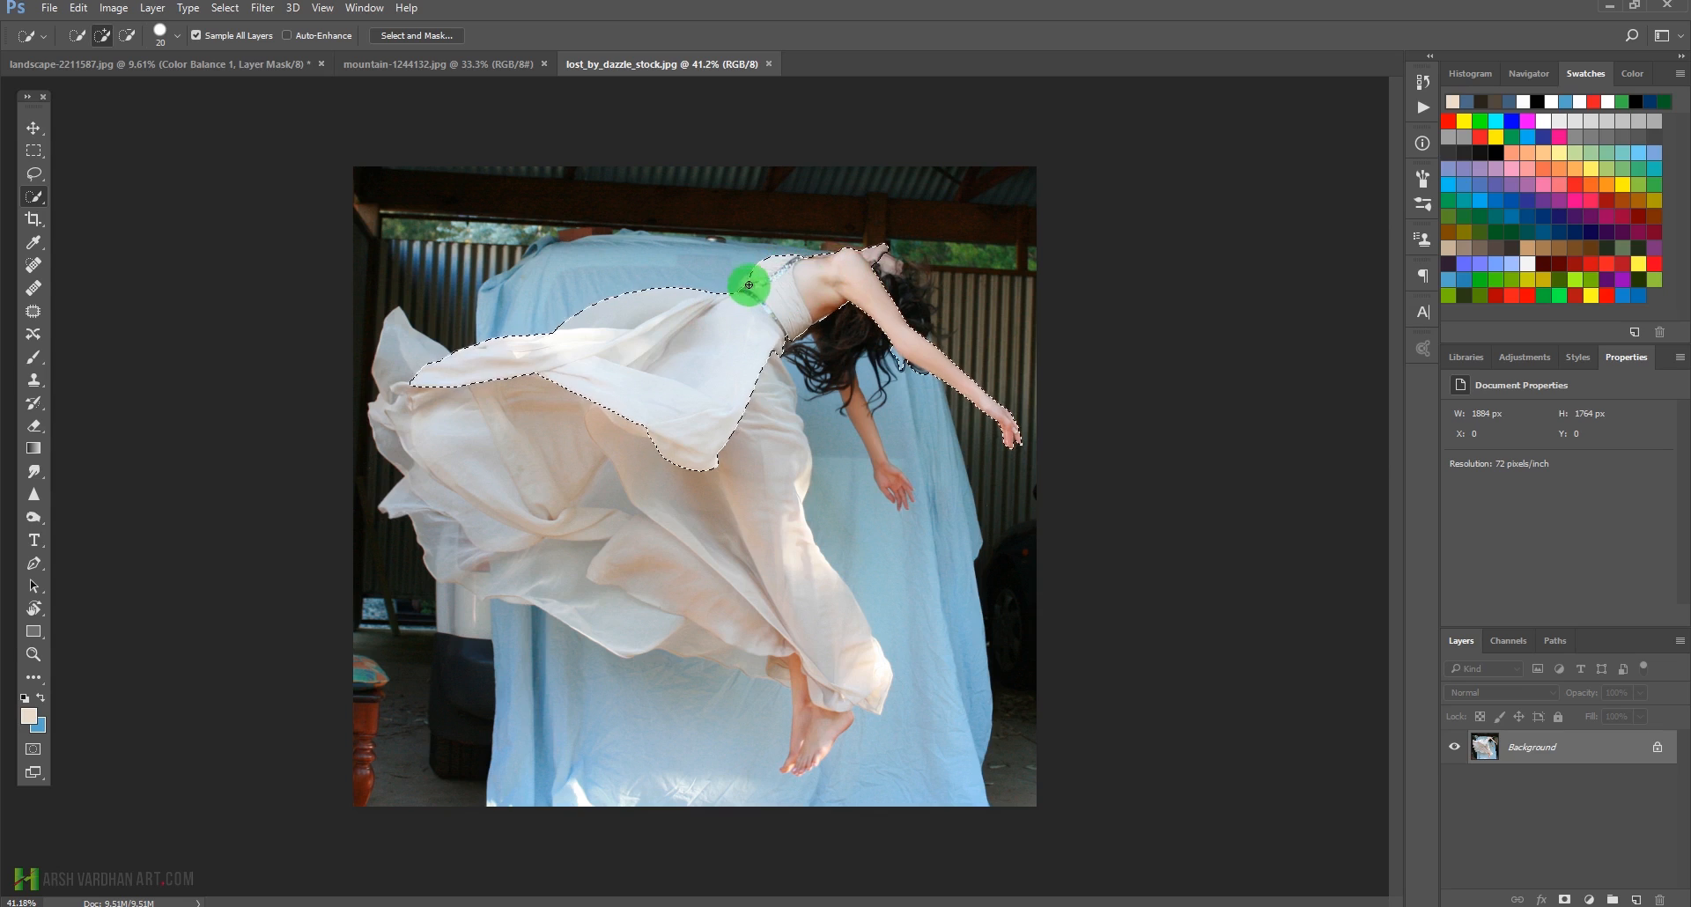
{"action": "mouse_move", "coordinate": [357, 345]}
{"action": "left_mouse_down"}
{"action": "mouse_move", "coordinate": [403, 321]}
{"action": "mouse_move", "coordinate": [481, 397]}
{"action": "mouse_move", "coordinate": [429, 365]}
{"action": "mouse_move", "coordinate": [410, 381]}
{"action": "mouse_move", "coordinate": [435, 479]}
{"action": "mouse_move", "coordinate": [414, 447]}
{"action": "mouse_move", "coordinate": [520, 506]}
{"action": "mouse_move", "coordinate": [448, 523]}
{"action": "mouse_move", "coordinate": [490, 560]}
{"action": "mouse_move", "coordinate": [694, 618]}
{"action": "mouse_move", "coordinate": [770, 652]}
{"action": "mouse_move", "coordinate": [732, 657]}
{"action": "mouse_move", "coordinate": [794, 673]}
{"action": "mouse_move", "coordinate": [773, 663]}
{"action": "mouse_move", "coordinate": [781, 620]}
{"action": "mouse_move", "coordinate": [735, 445]}
{"action": "mouse_move", "coordinate": [754, 477]}
{"action": "mouse_move", "coordinate": [771, 364]}
{"action": "mouse_move", "coordinate": [792, 546]}
{"action": "mouse_move", "coordinate": [840, 697]}
{"action": "mouse_move", "coordinate": [828, 714]}
{"action": "mouse_move", "coordinate": [794, 677]}
{"action": "mouse_move", "coordinate": [817, 729]}
{"action": "left_mouse_up"}
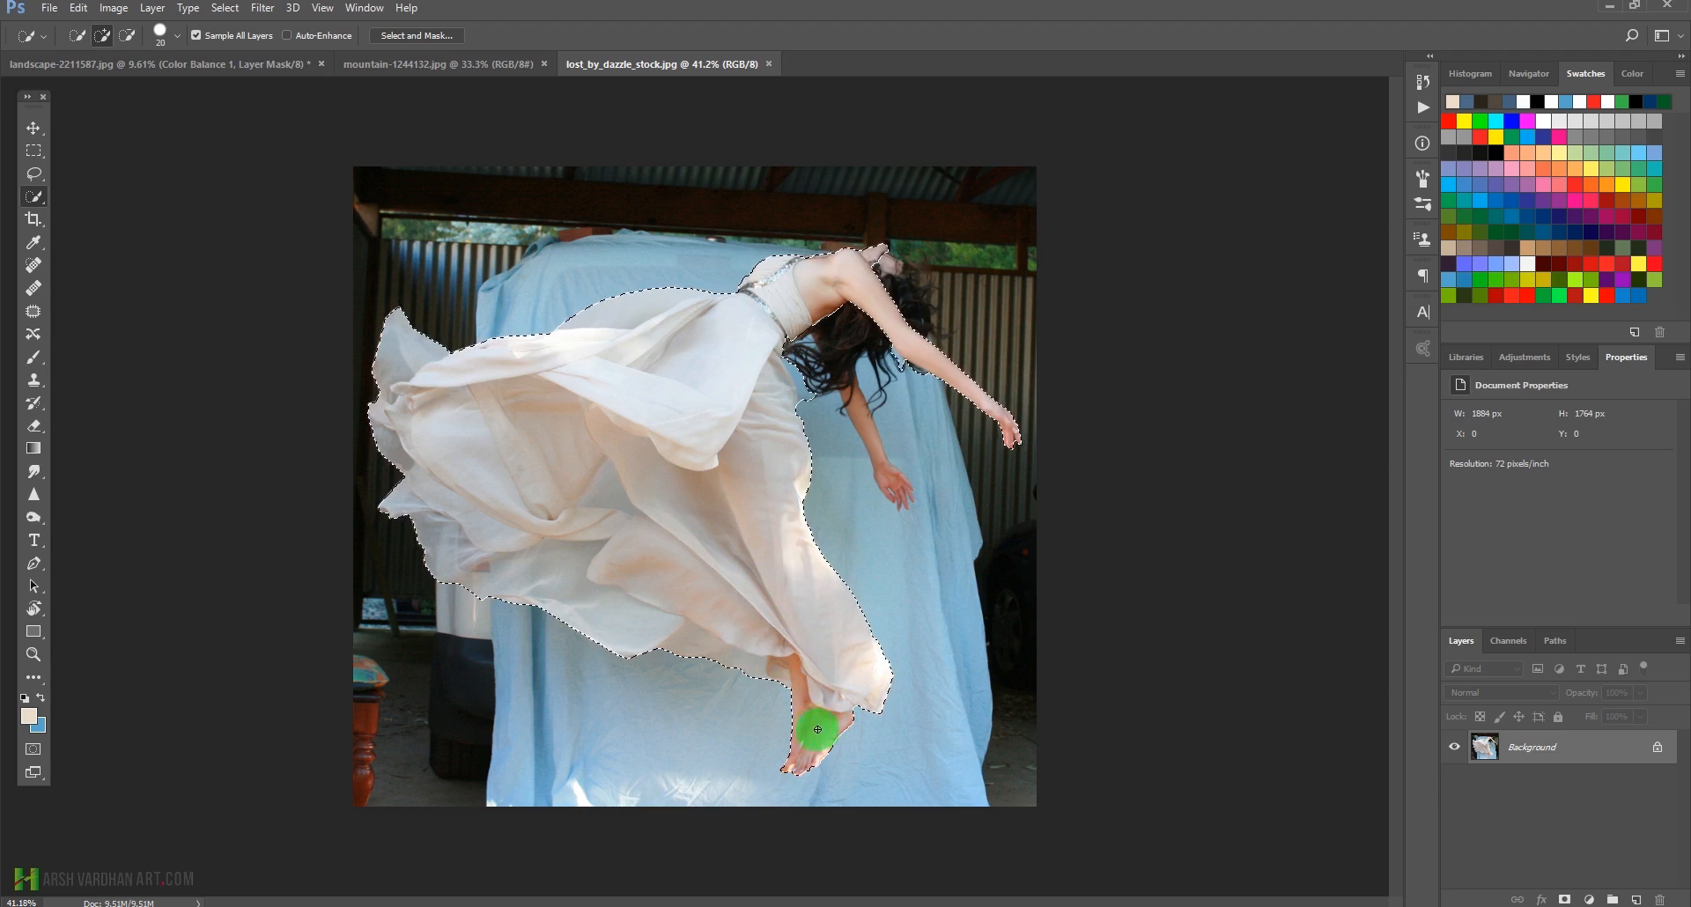
Subtract the blue backdrop between the dress and the hair from the selection with a brush size of 10.
{"action": "left_click_drag", "start_coordinate": [771, 378], "coordinate": [909, 451]}
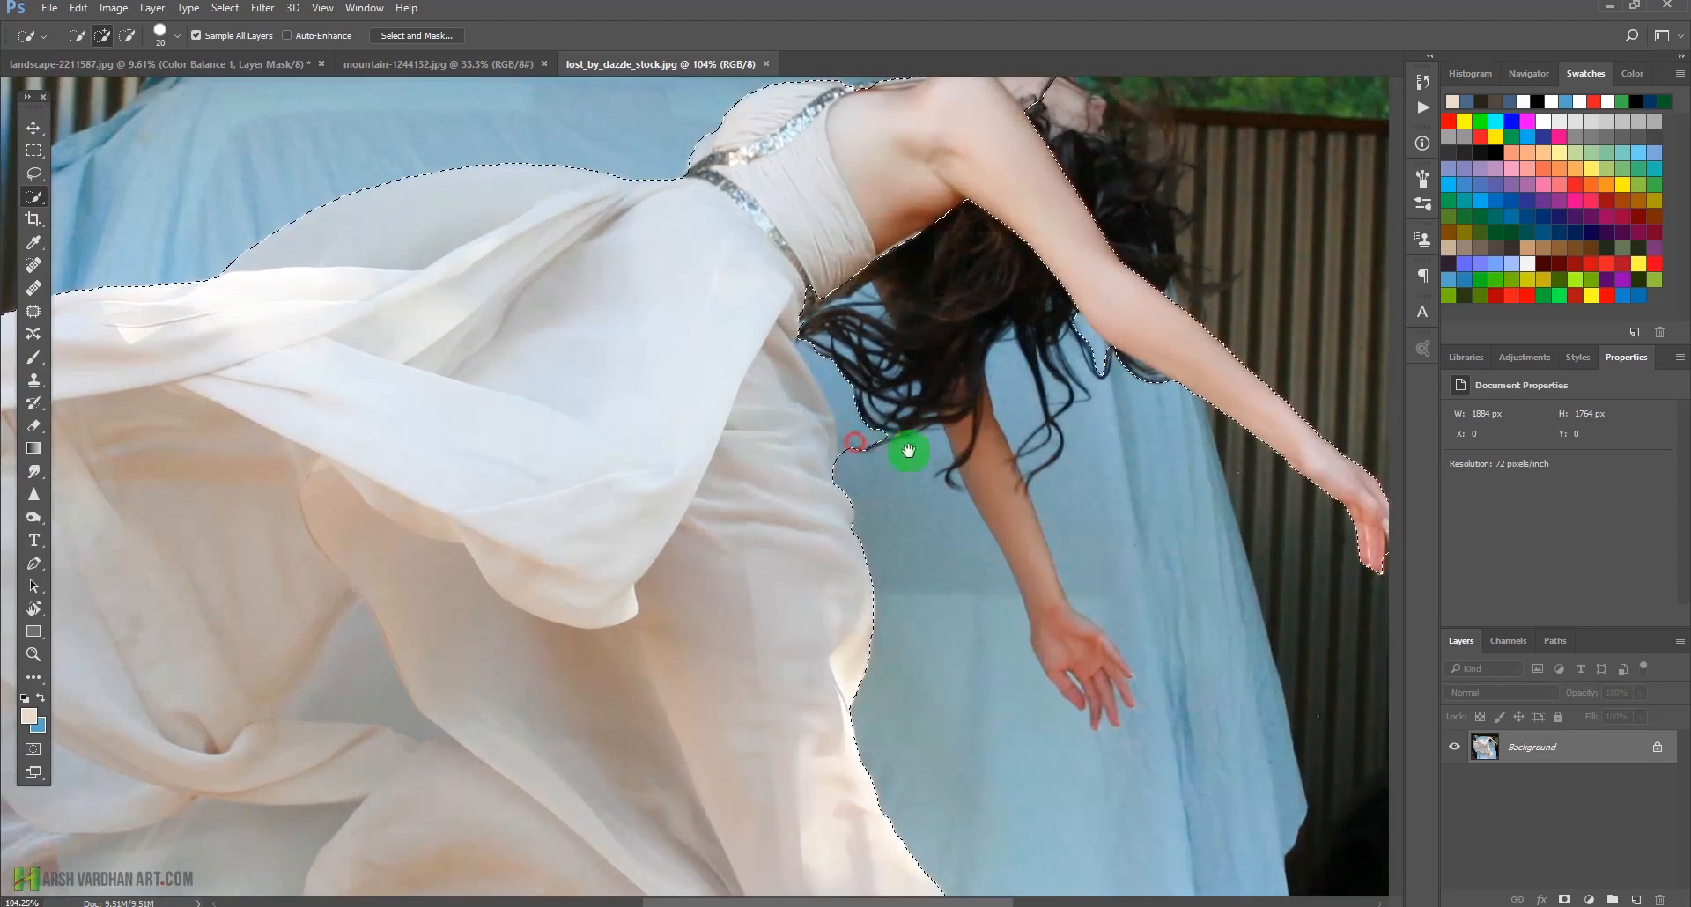
{"action": "left_click_drag", "start_coordinate": [830, 398], "coordinate": [758, 460]}
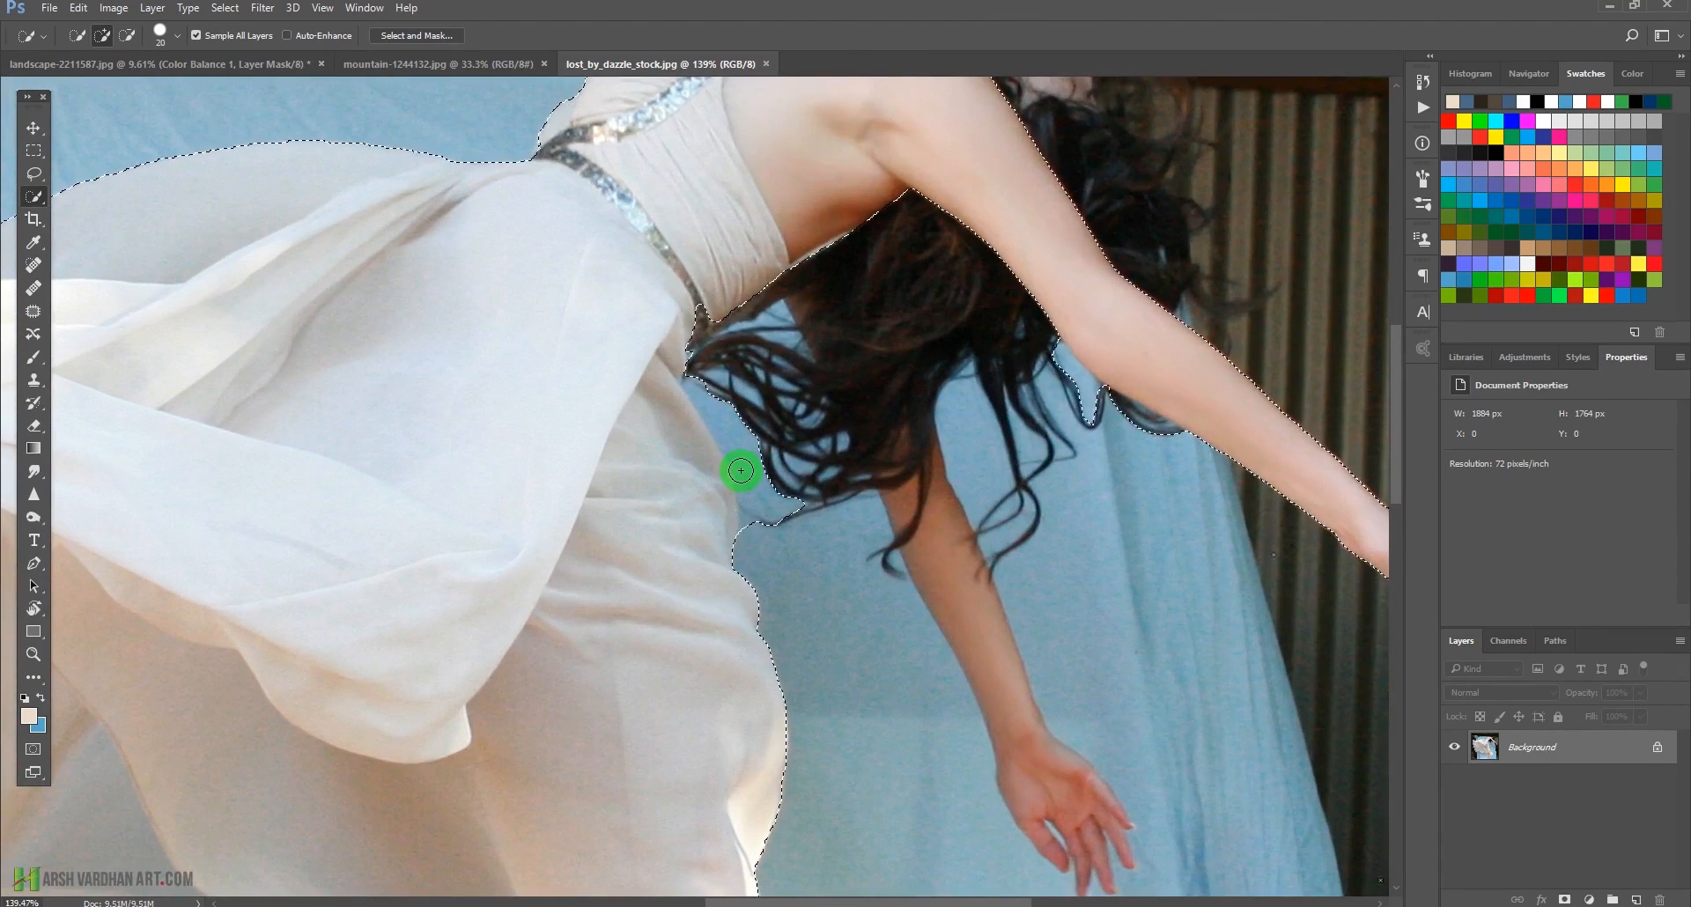
{"action": "key", "text": "bracketleft"}
{"action": "key", "text": "bracketleft"}
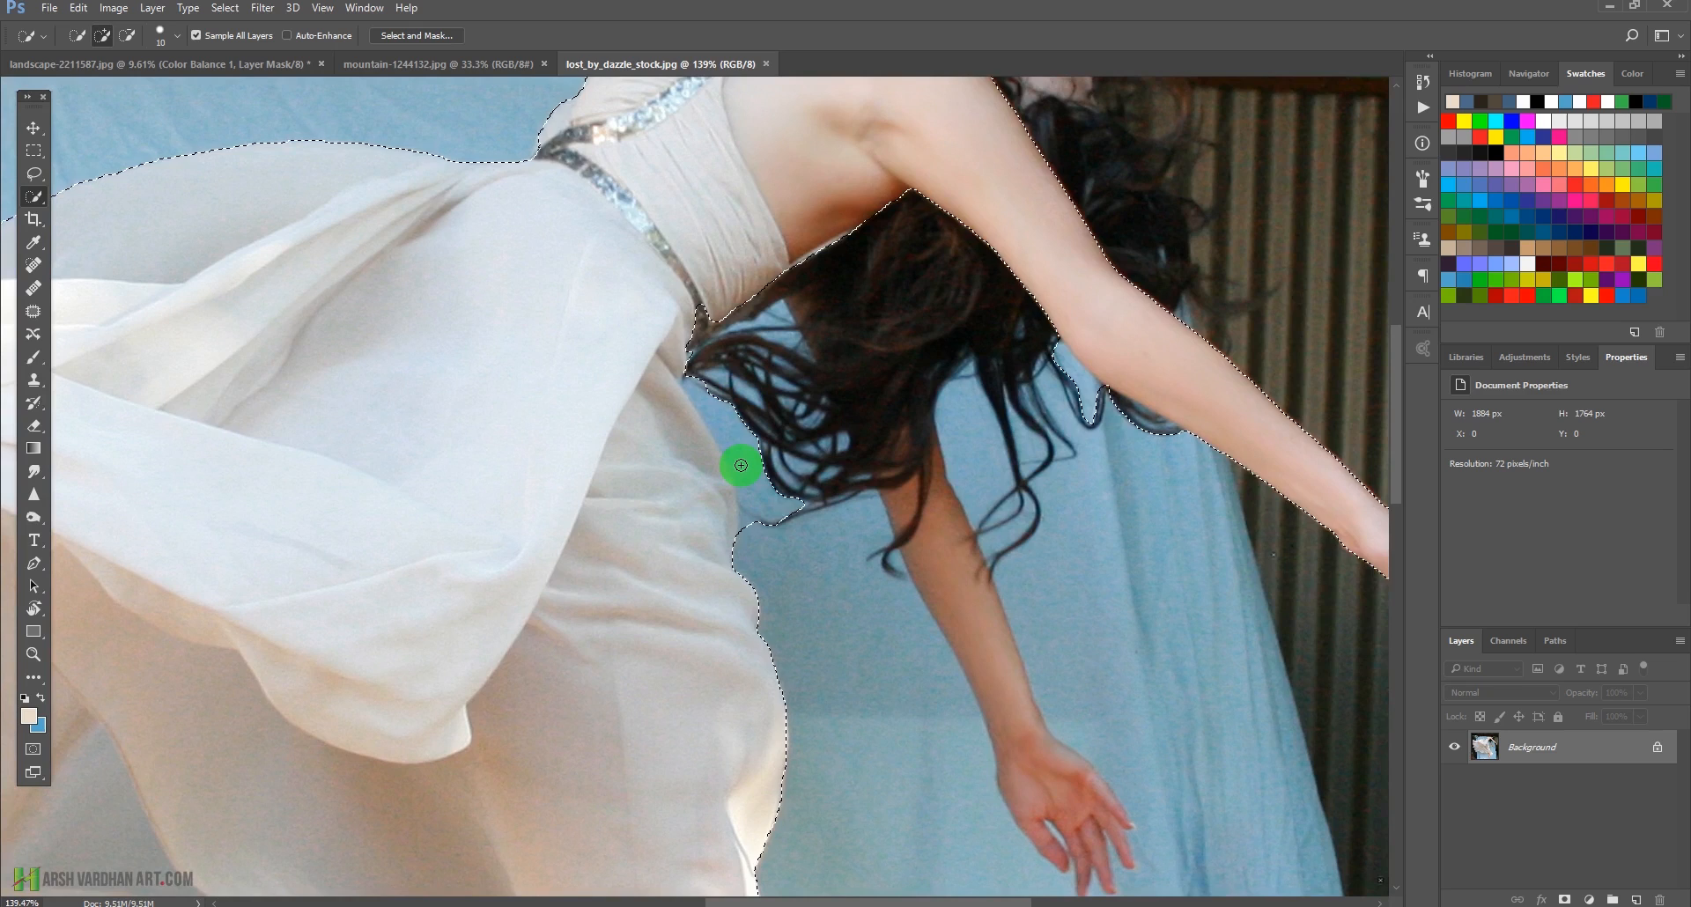
{"action": "left_click_drag", "start_coordinate": [705, 393], "coordinate": [753, 511], "text": "alt"}
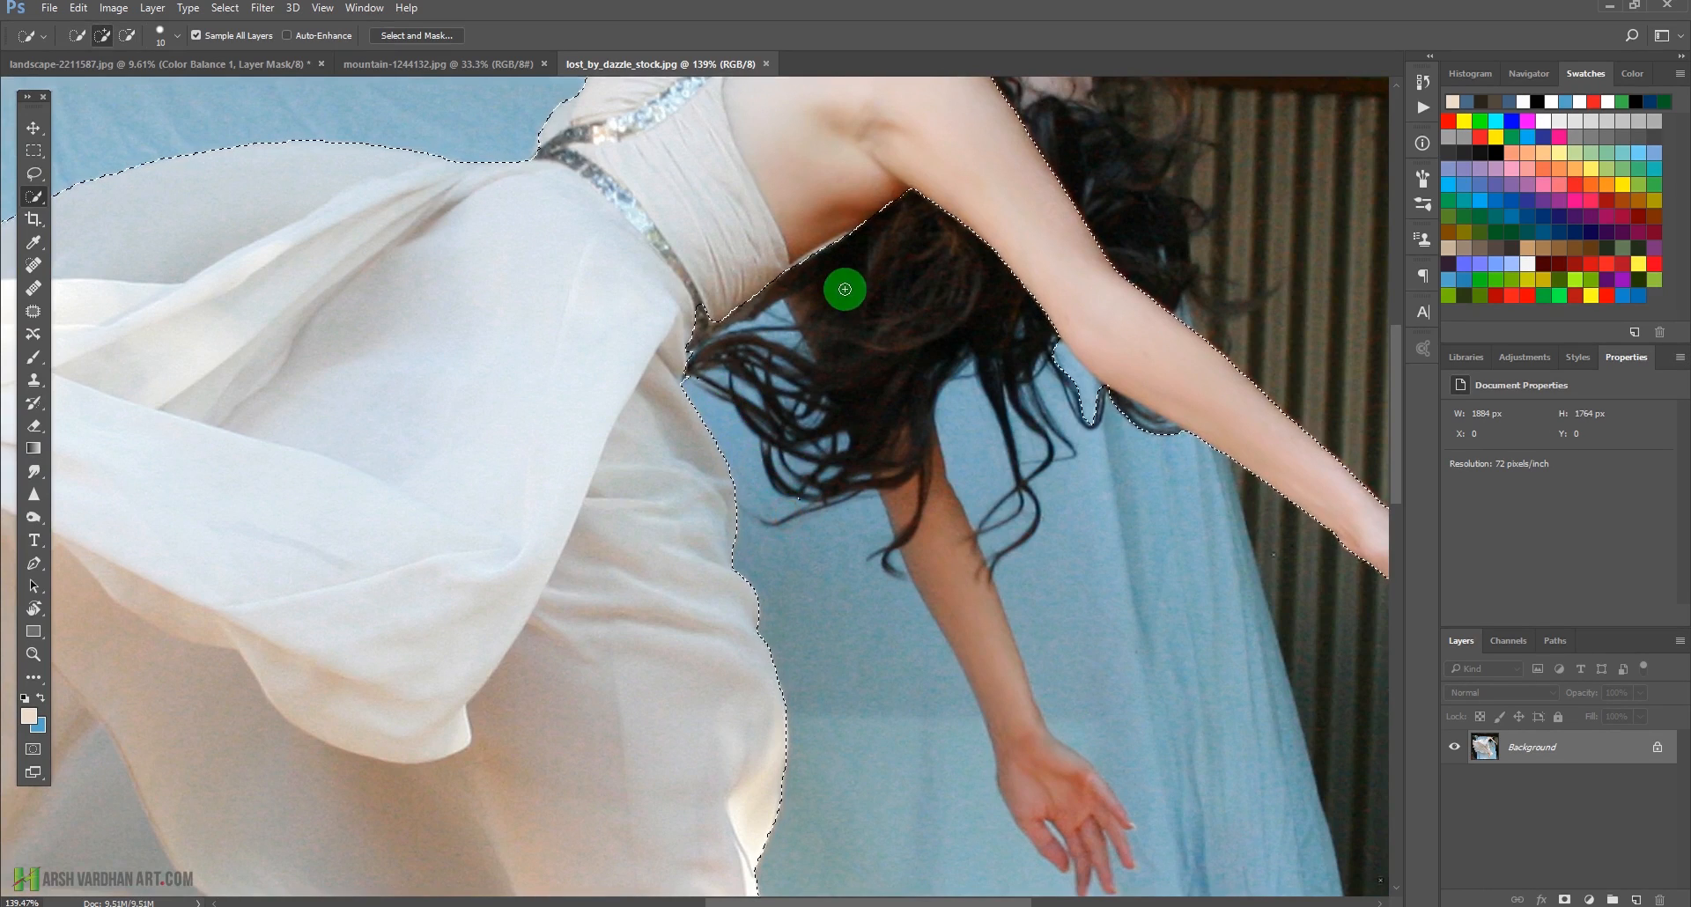
Add the woman's dark hair and her hanging arm and hand to the selection.
{"action": "left_click", "coordinate": [869, 340]}
{"action": "mouse_move", "coordinate": [828, 268]}
{"action": "left_mouse_down"}
{"action": "mouse_move", "coordinate": [890, 467]}
{"action": "mouse_move", "coordinate": [962, 589]}
{"action": "mouse_move", "coordinate": [962, 629]}
{"action": "left_mouse_up"}
{"action": "mouse_move", "coordinate": [847, 445]}
{"action": "left_mouse_down"}
{"action": "mouse_move", "coordinate": [822, 357]}
{"action": "mouse_move", "coordinate": [903, 539]}
{"action": "mouse_move", "coordinate": [928, 564]}
{"action": "mouse_move", "coordinate": [952, 557]}
{"action": "mouse_move", "coordinate": [975, 591]}
{"action": "mouse_move", "coordinate": [940, 609]}
{"action": "mouse_move", "coordinate": [945, 649]}
{"action": "mouse_move", "coordinate": [977, 642]}
{"action": "mouse_move", "coordinate": [983, 614]}
{"action": "mouse_move", "coordinate": [987, 640]}
{"action": "mouse_move", "coordinate": [973, 592]}
{"action": "mouse_move", "coordinate": [977, 663]}
{"action": "mouse_move", "coordinate": [884, 598]}
{"action": "mouse_move", "coordinate": [927, 629]}
{"action": "mouse_move", "coordinate": [1000, 639]}
{"action": "mouse_move", "coordinate": [975, 639]}
{"action": "mouse_move", "coordinate": [966, 661]}
{"action": "mouse_move", "coordinate": [966, 612]}
{"action": "left_mouse_up"}
{"action": "left_click_drag", "start_coordinate": [895, 375], "coordinate": [758, 612]}
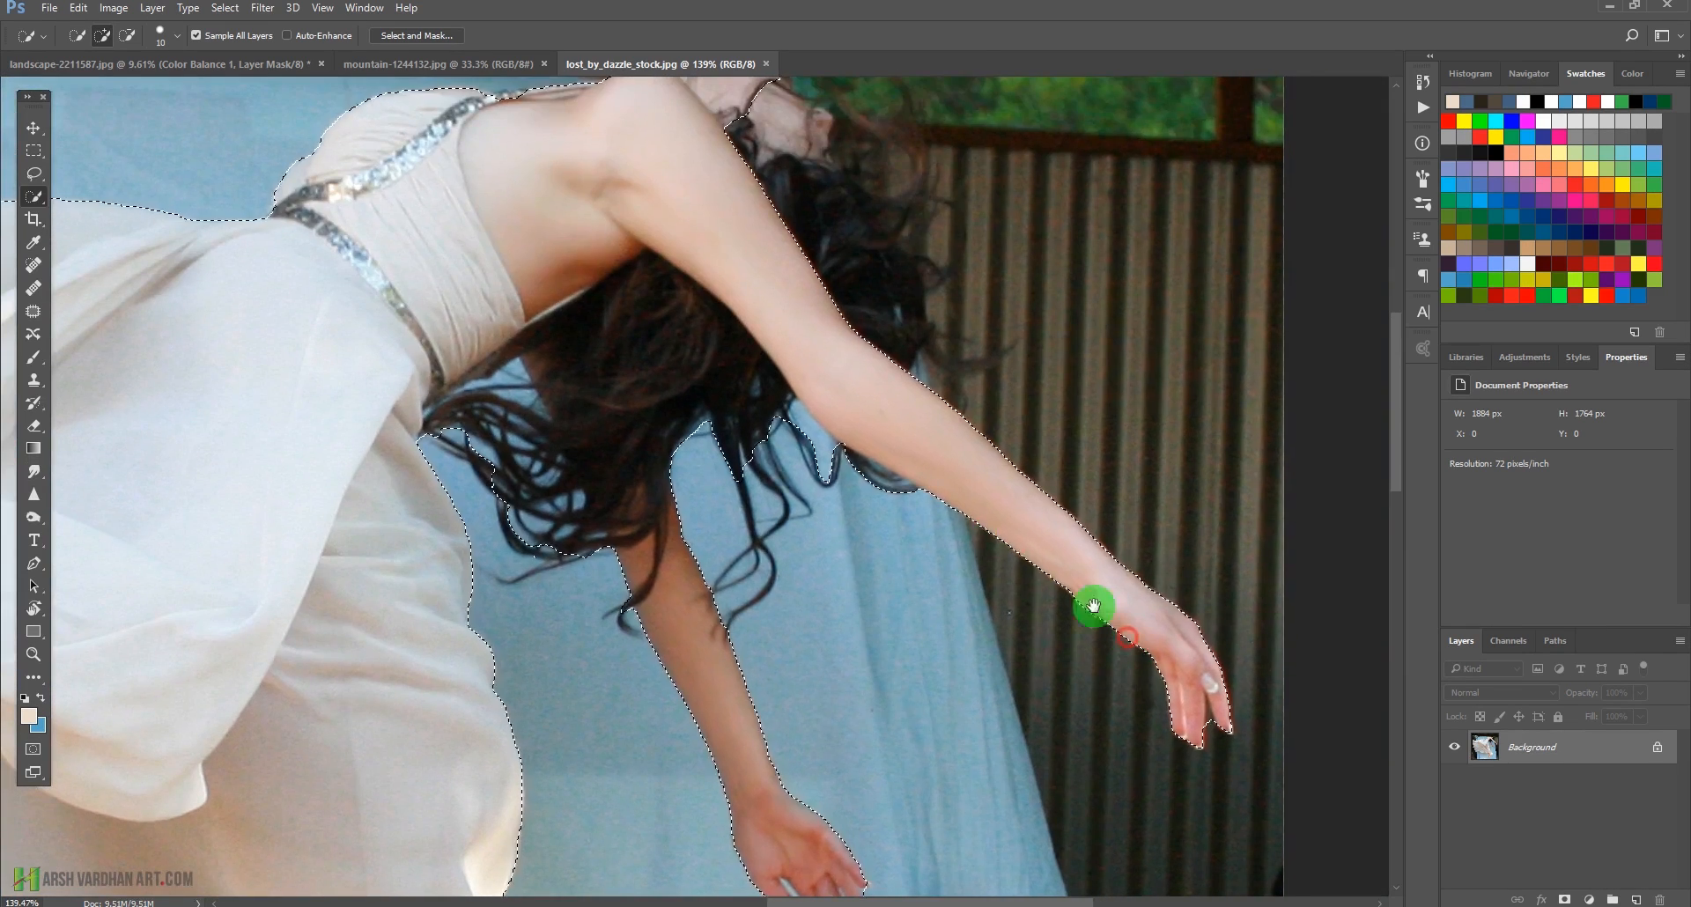
Extend the selection around the face and the loose hair strands beside the dress and the hanging arm.
{"action": "left_click_drag", "start_coordinate": [929, 452], "coordinate": [968, 529]}
{"action": "mouse_move", "coordinate": [795, 489]}
{"action": "left_mouse_down"}
{"action": "mouse_move", "coordinate": [754, 459]}
{"action": "mouse_move", "coordinate": [786, 579]}
{"action": "mouse_move", "coordinate": [824, 551]}
{"action": "left_mouse_up"}
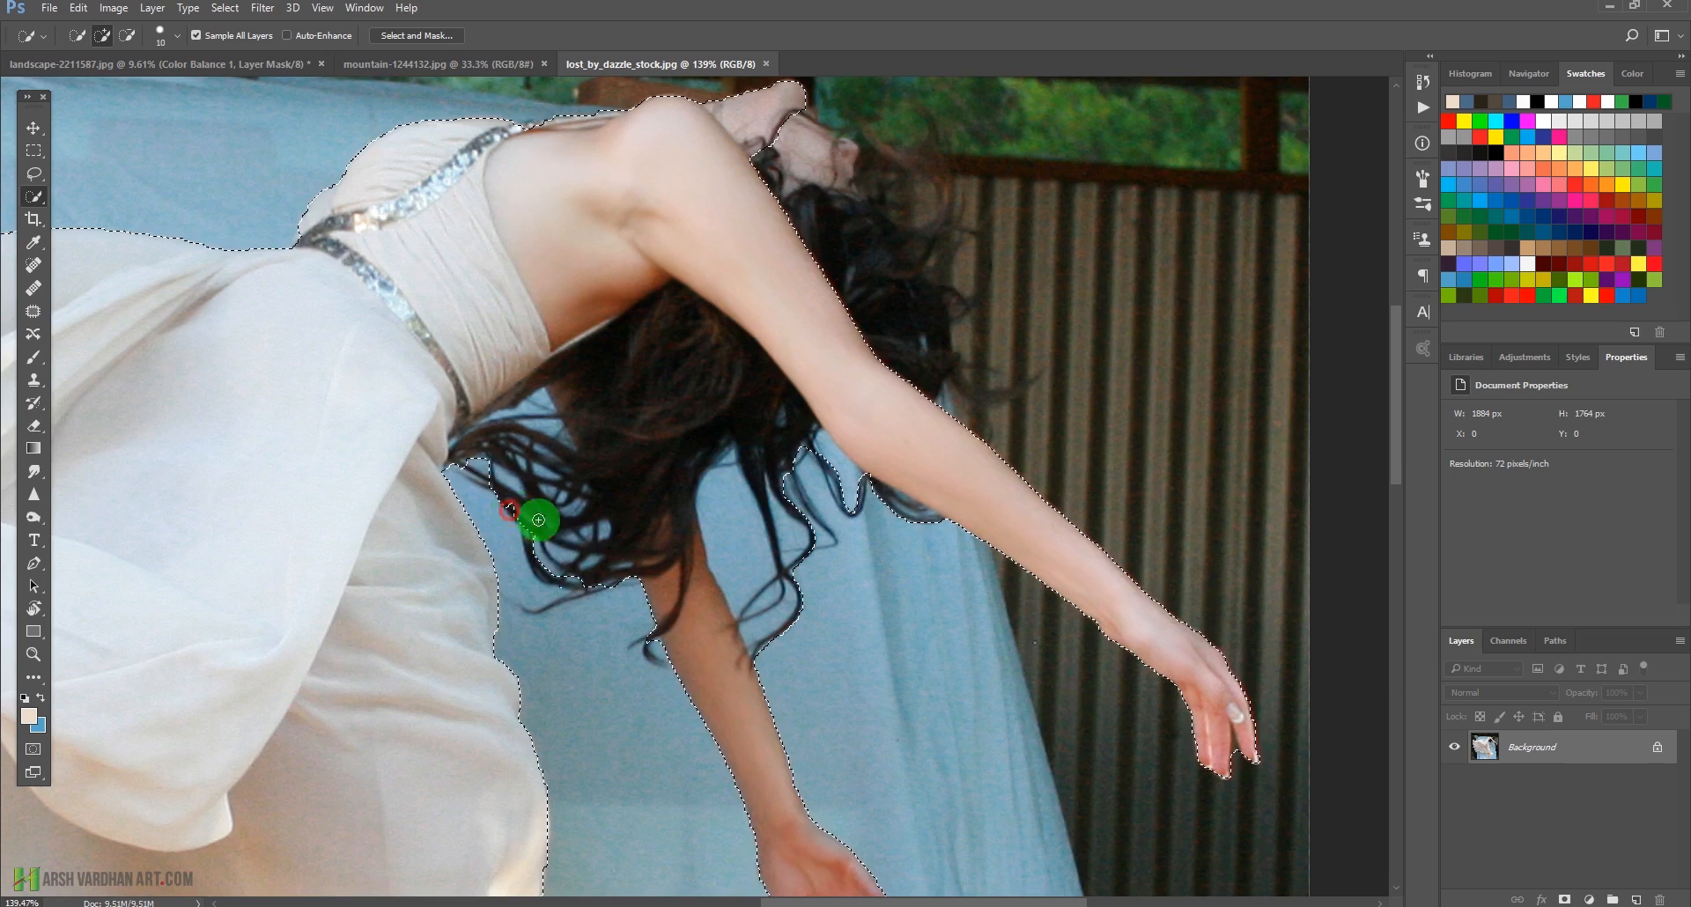
{"action": "left_click_drag", "start_coordinate": [493, 462], "coordinate": [528, 530]}
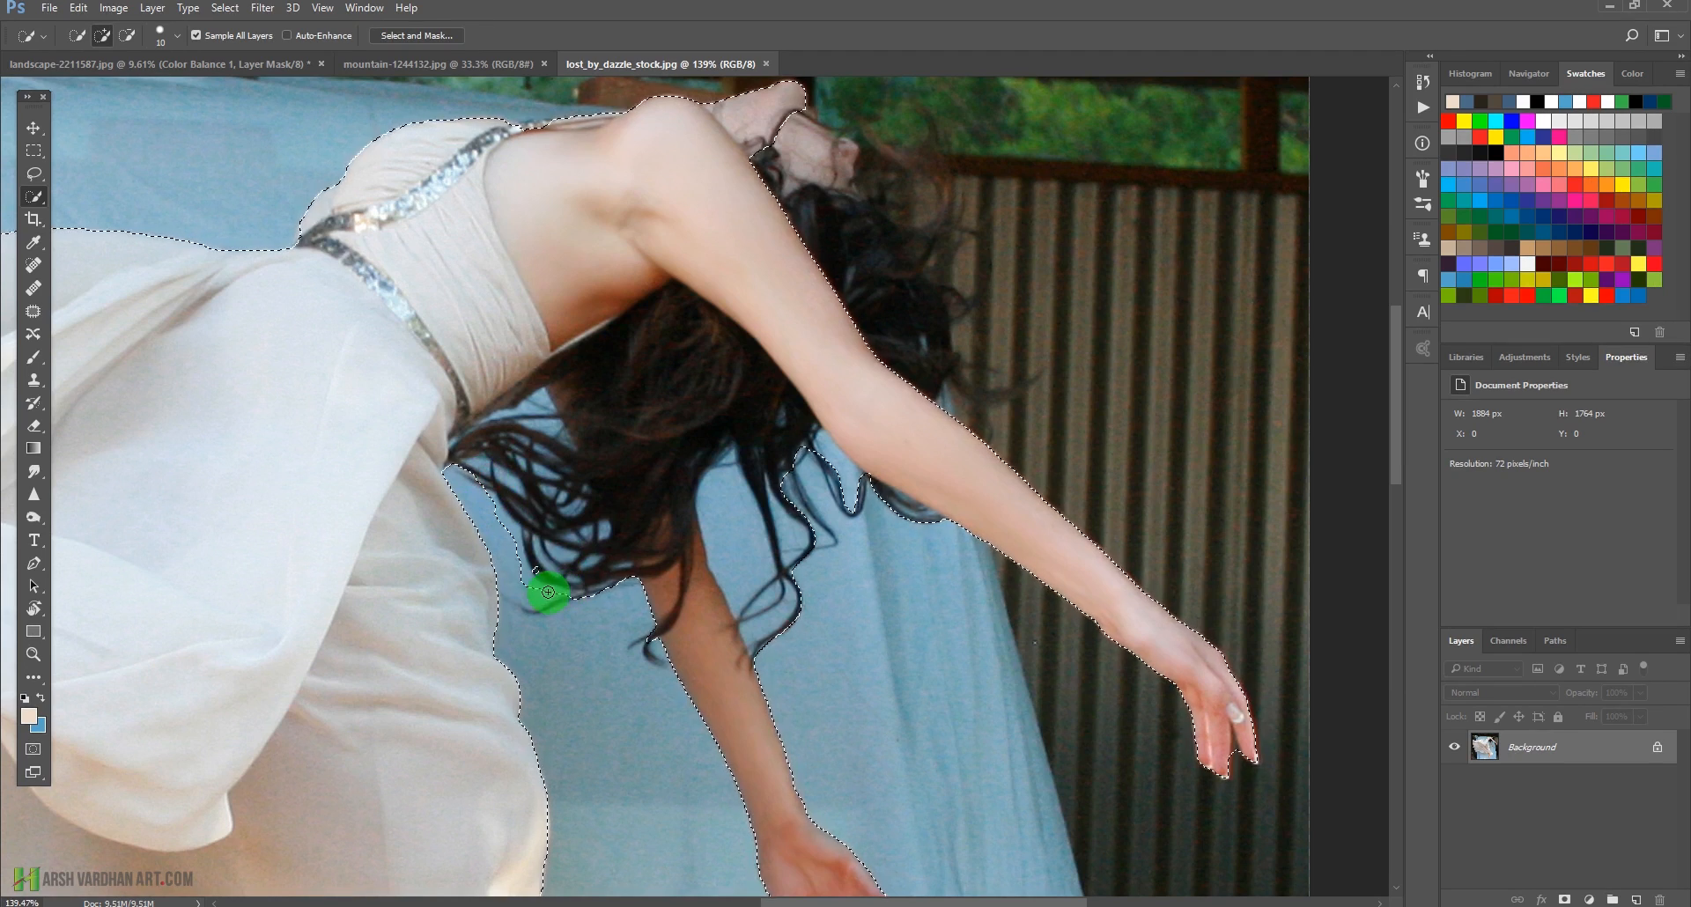
{"action": "left_click_drag", "start_coordinate": [562, 608], "coordinate": [396, 140]}
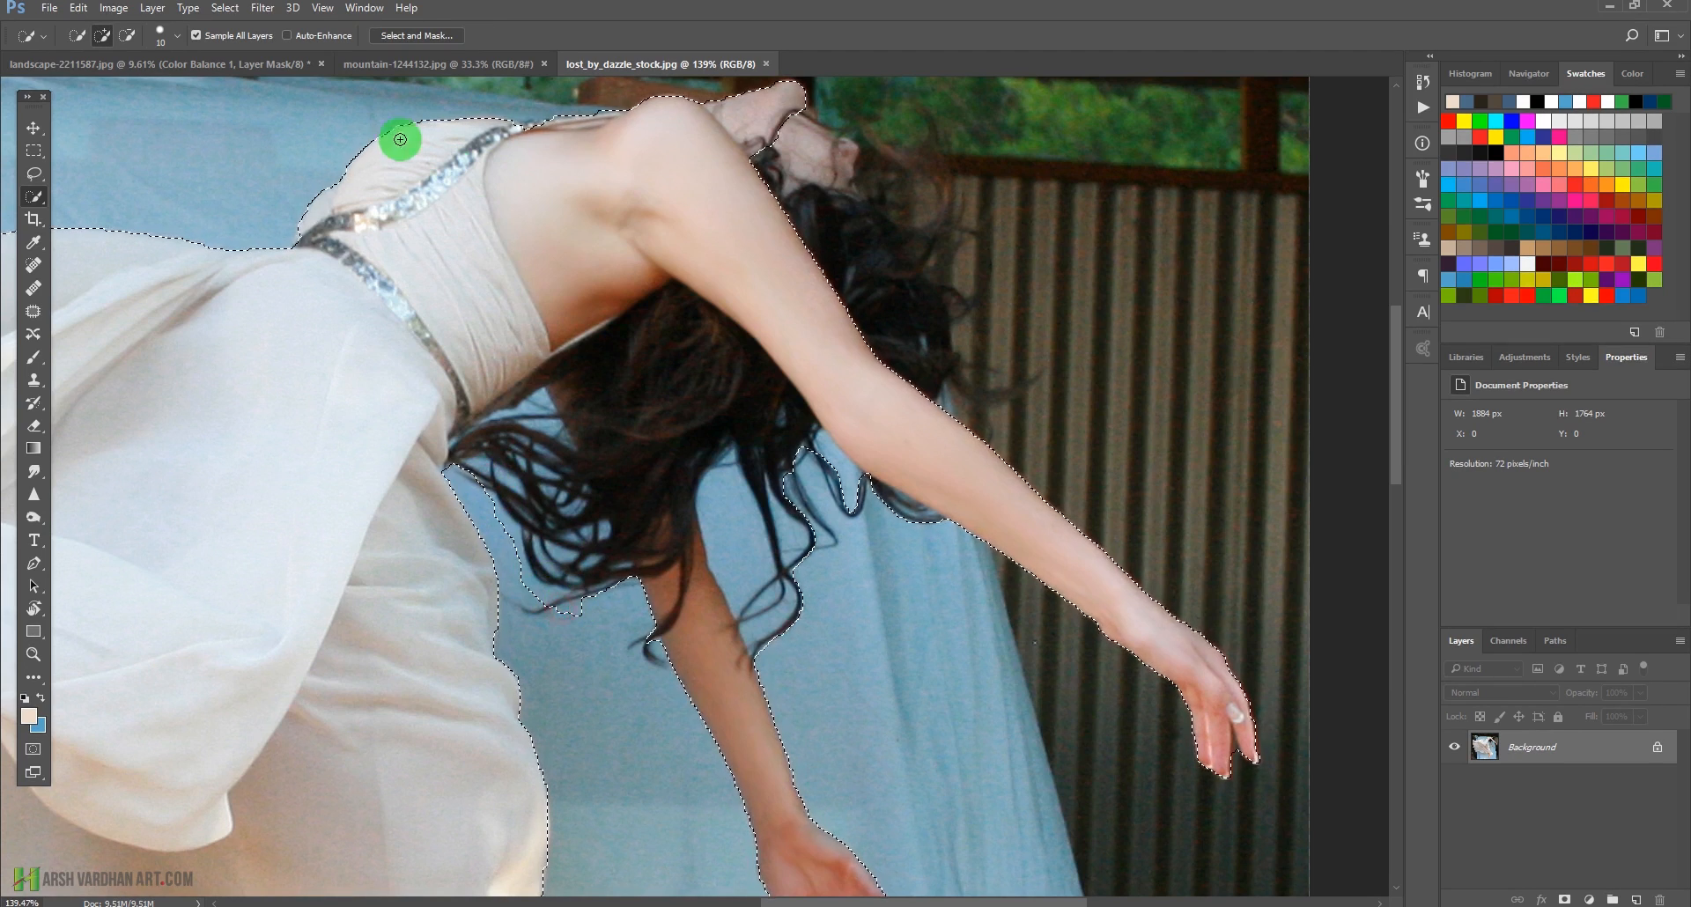
{"action": "left_click", "coordinate": [401, 35]}
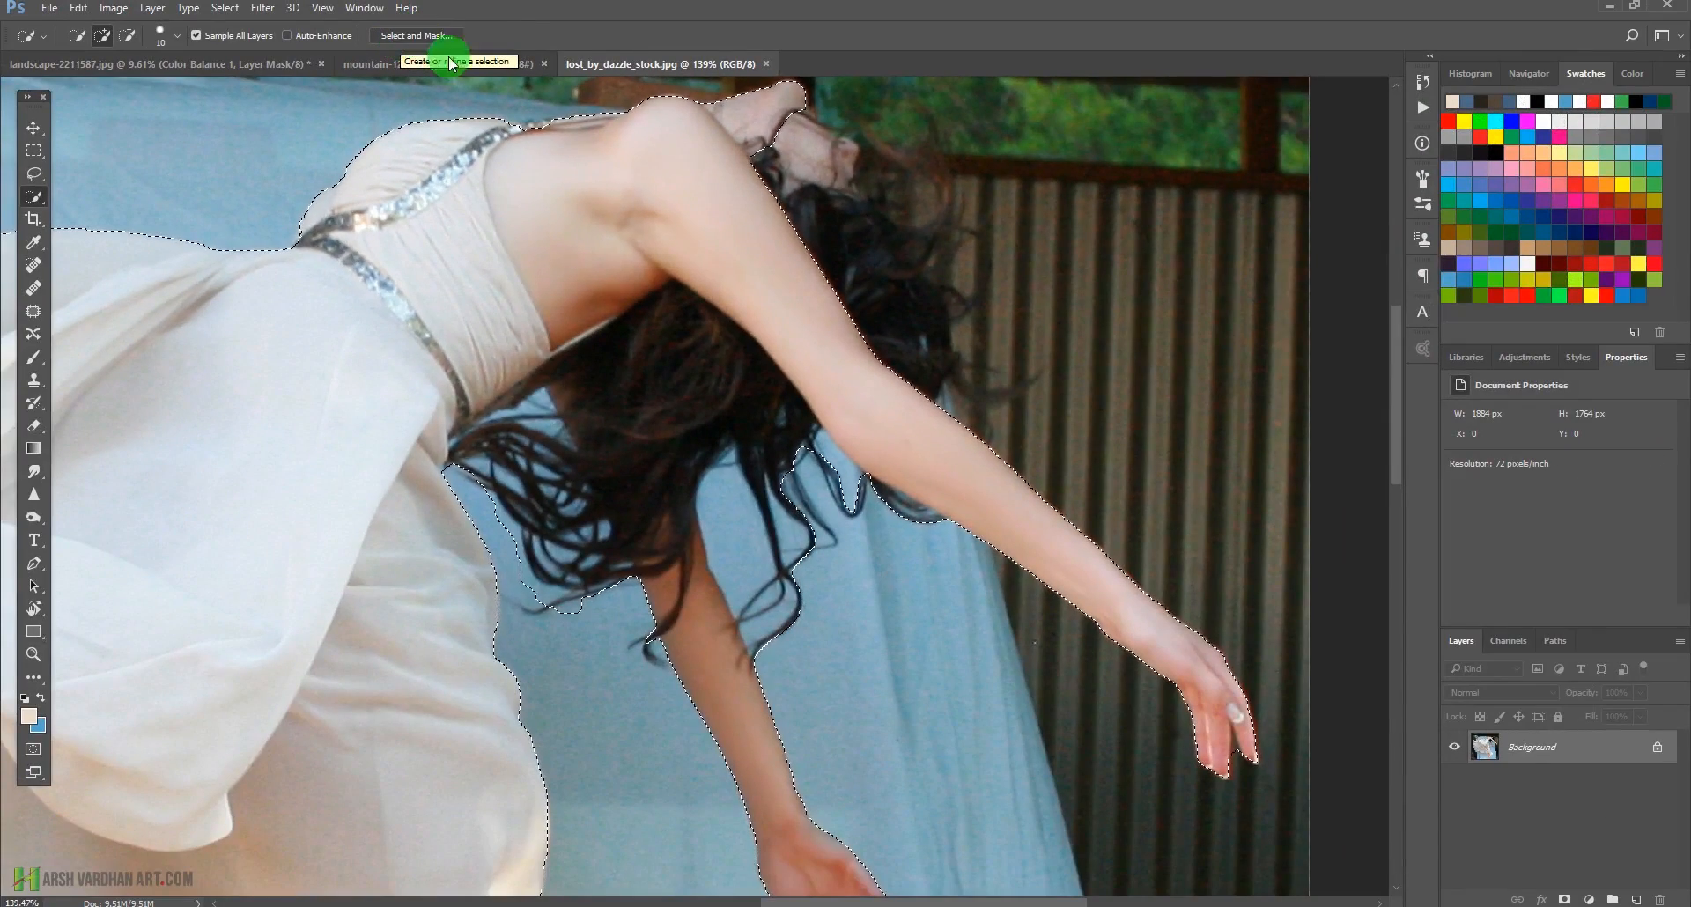
{"action": "mouse_move", "coordinate": [786, 119]}
{"action": "left_mouse_down"}
{"action": "mouse_move", "coordinate": [853, 234]}
{"action": "mouse_move", "coordinate": [898, 268]}
{"action": "mouse_move", "coordinate": [909, 323]}
{"action": "mouse_move", "coordinate": [909, 306]}
{"action": "left_mouse_up"}
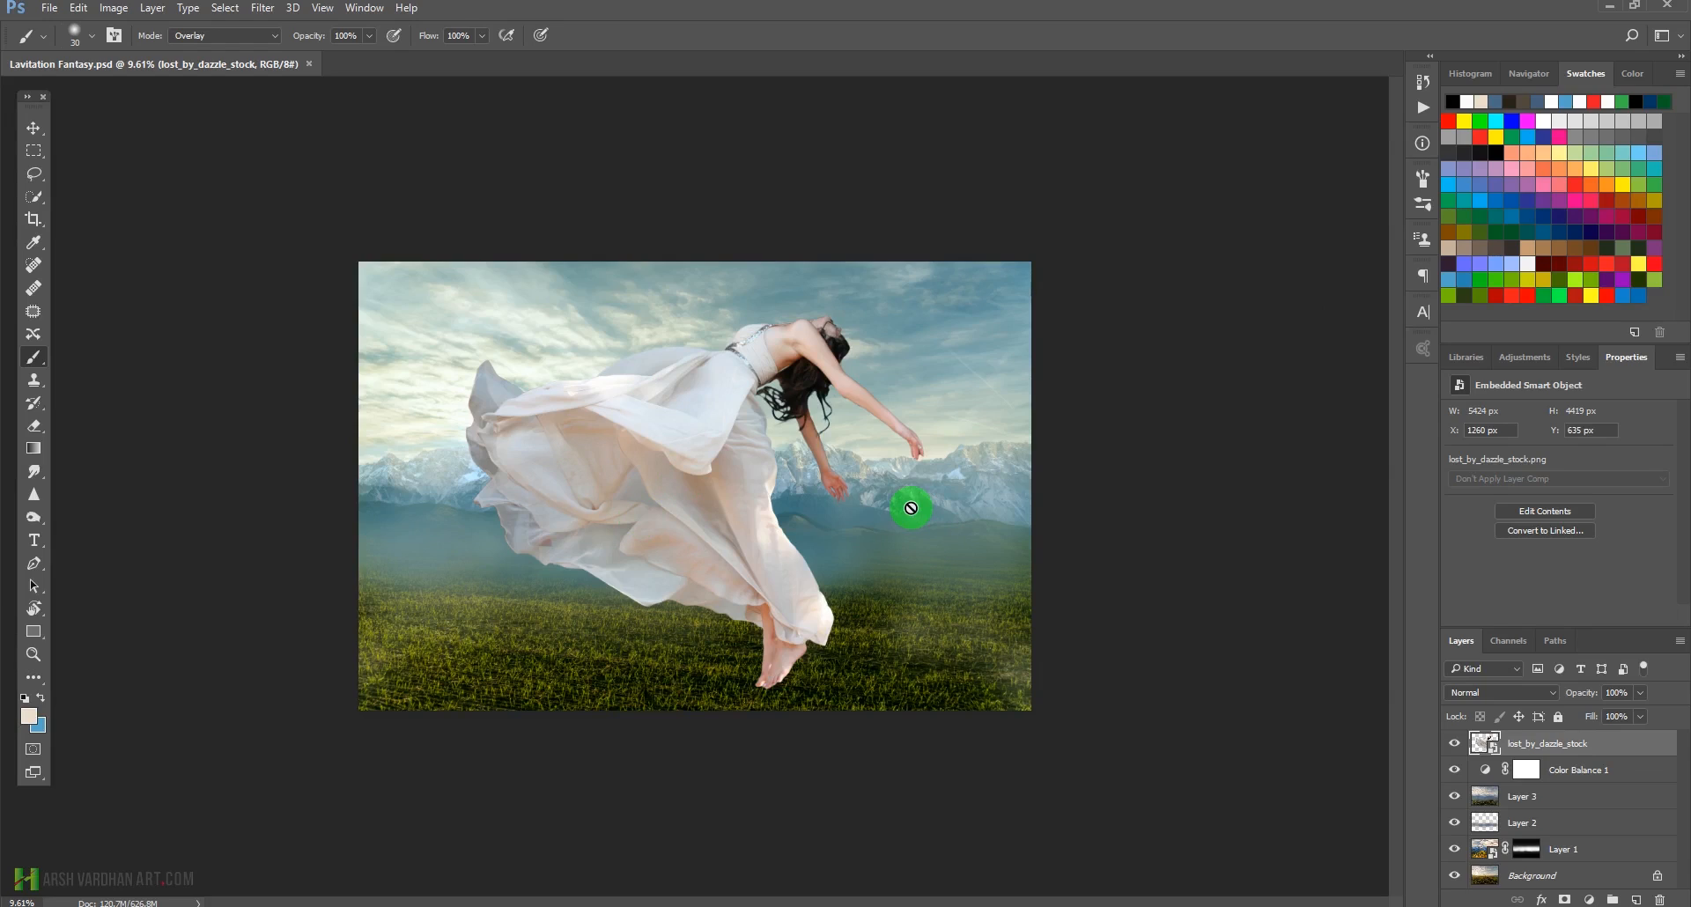
In Lavitation Fantasy.psd, scale the cut-out woman to about 30% from her center and move her down to float just above the field.
{"action": "key", "text": "v"}
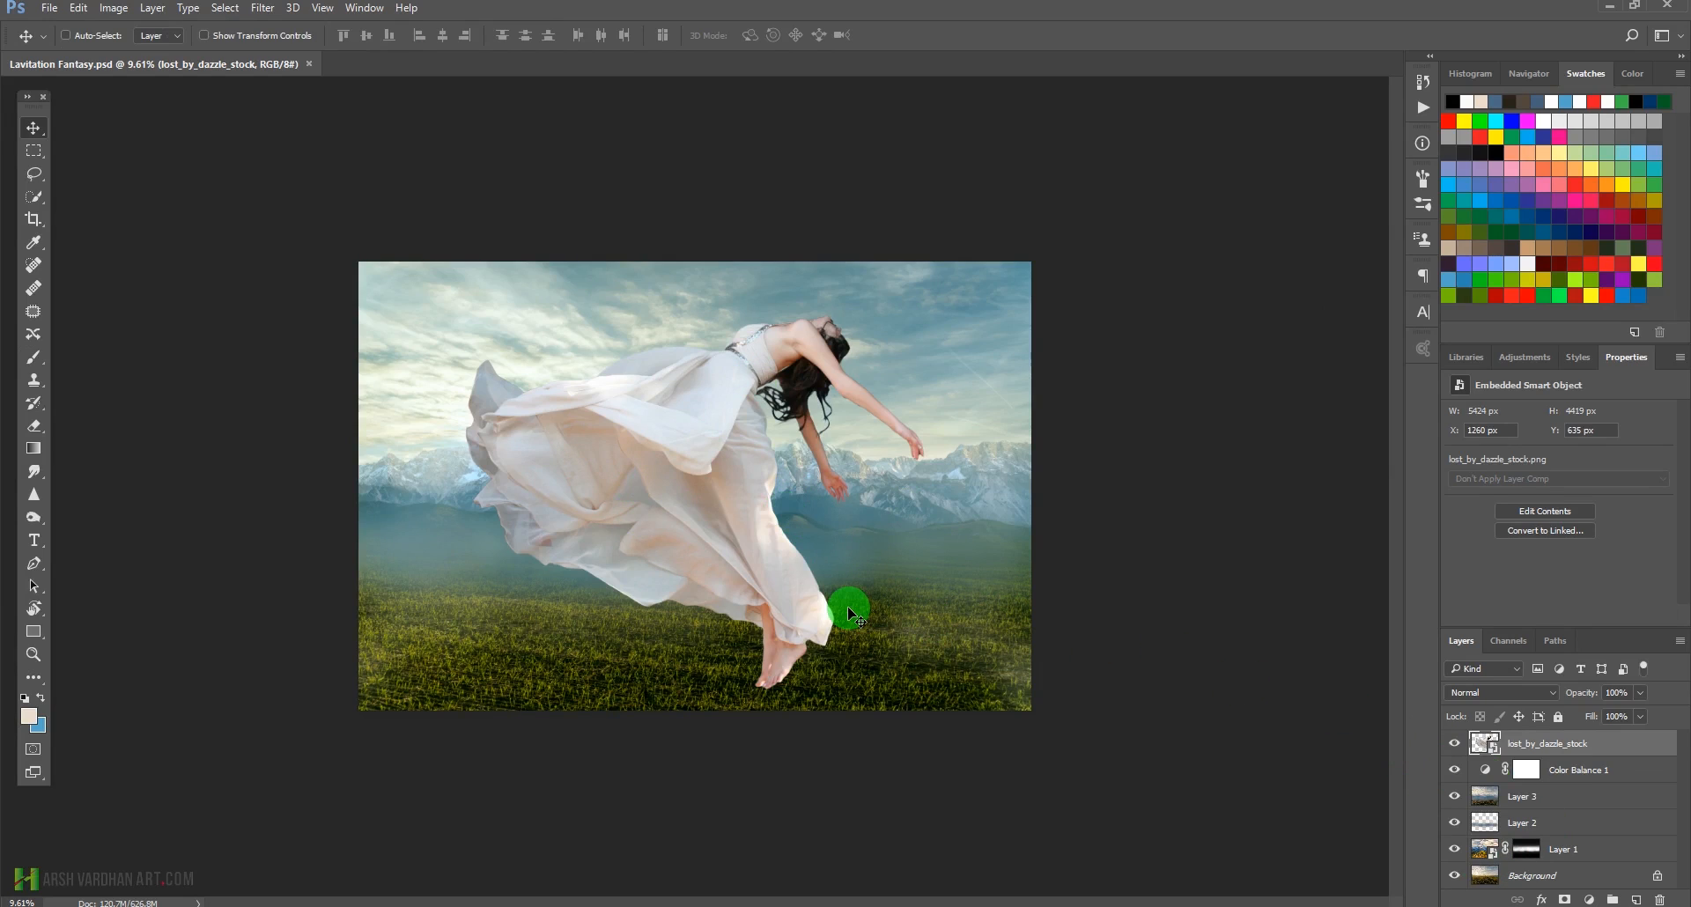
{"action": "key", "text": "ctrl+t"}
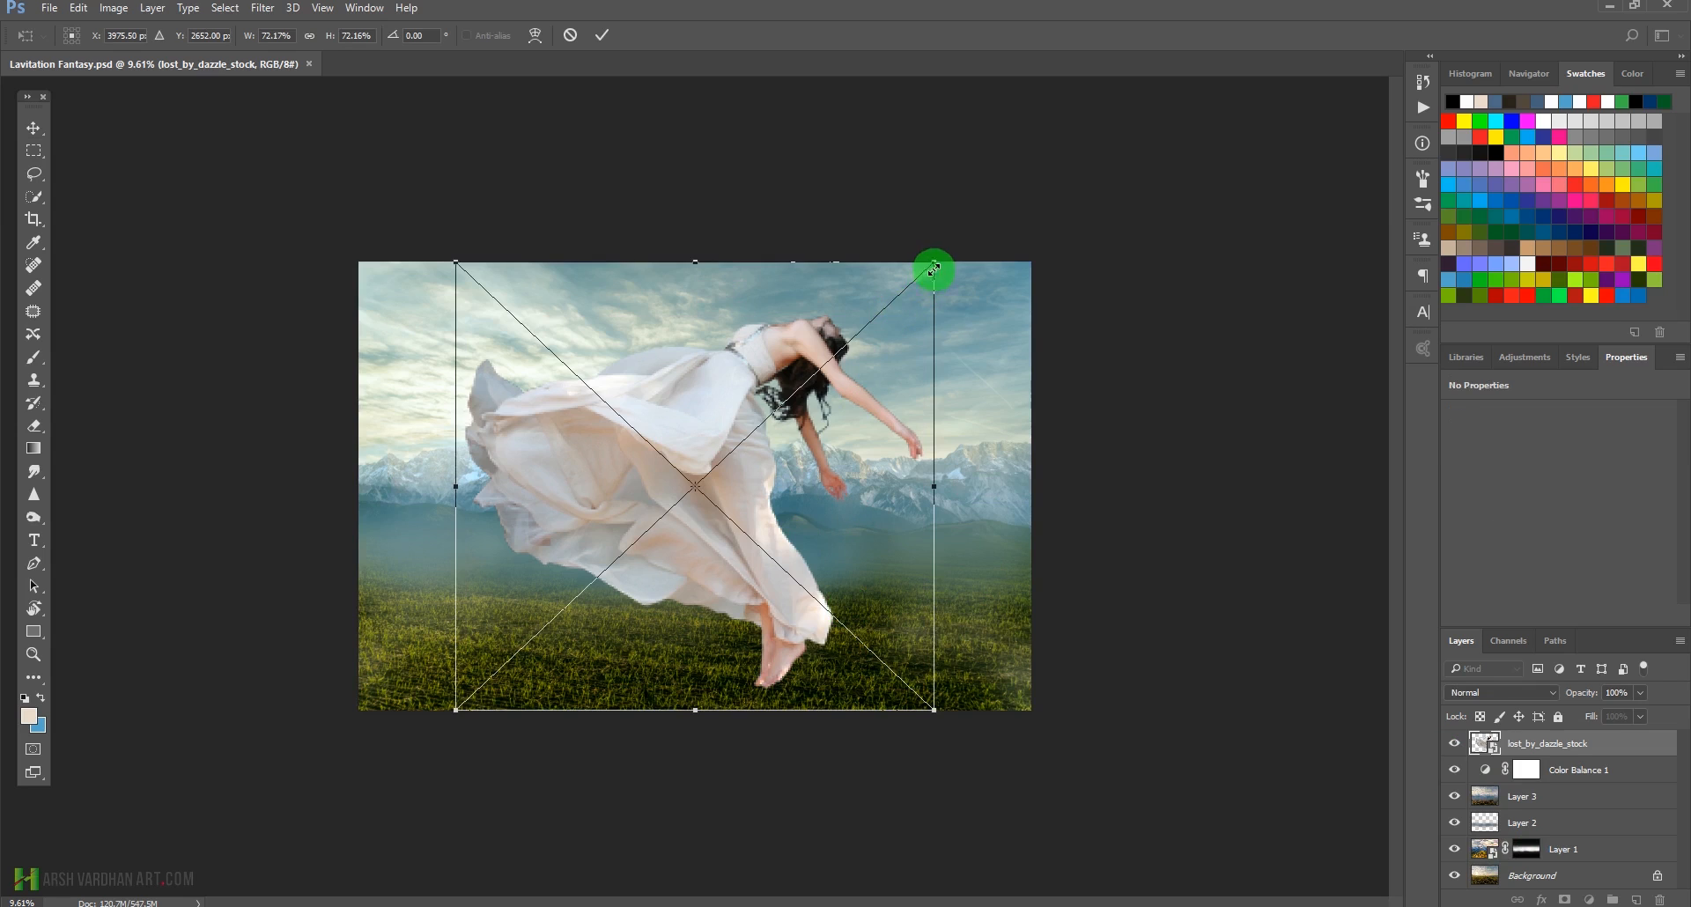
{"action": "left_click_drag", "start_coordinate": [925, 284], "coordinate": [819, 405]}
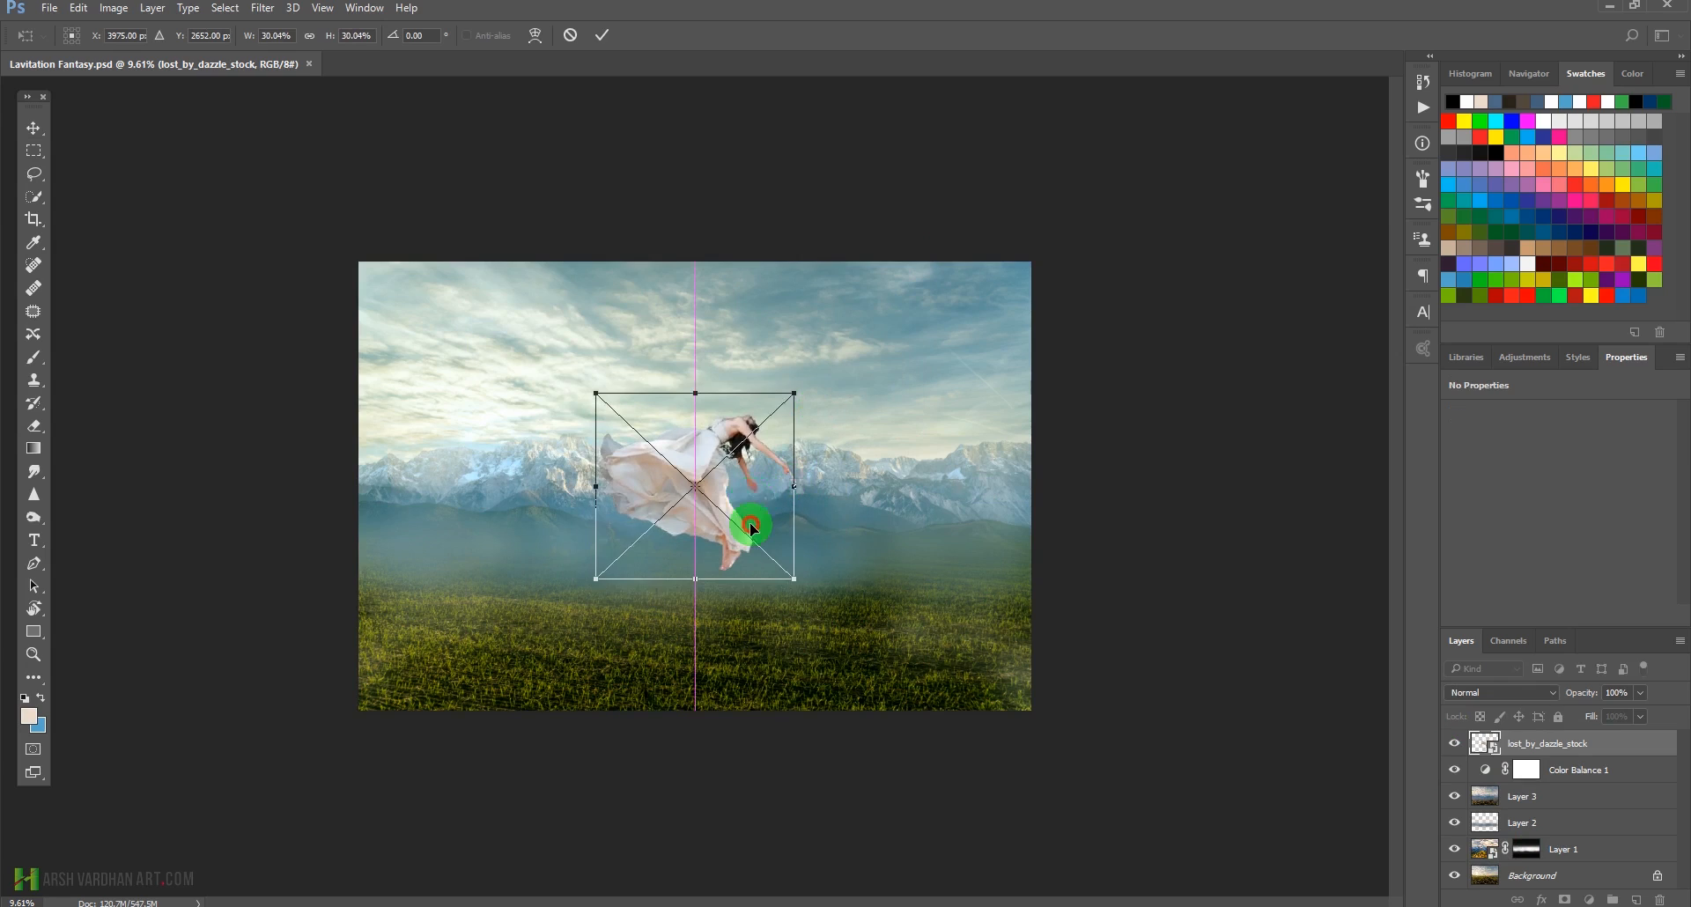
{"action": "left_click_drag", "start_coordinate": [750, 524], "coordinate": [751, 530]}
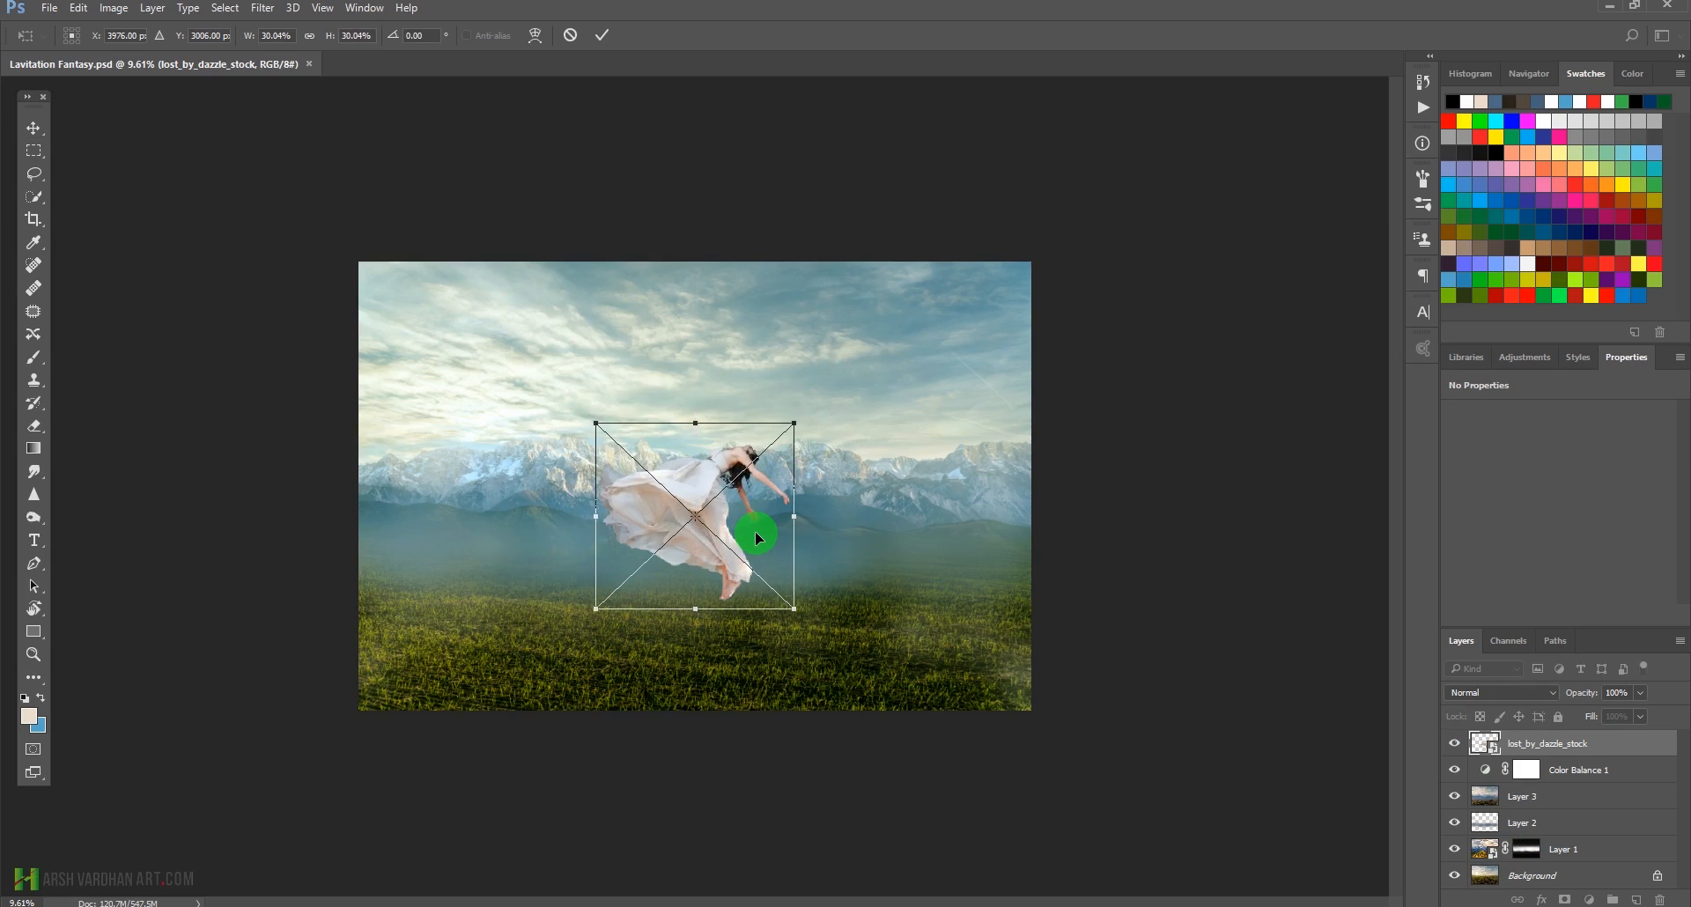
{"action": "key", "text": "Return"}
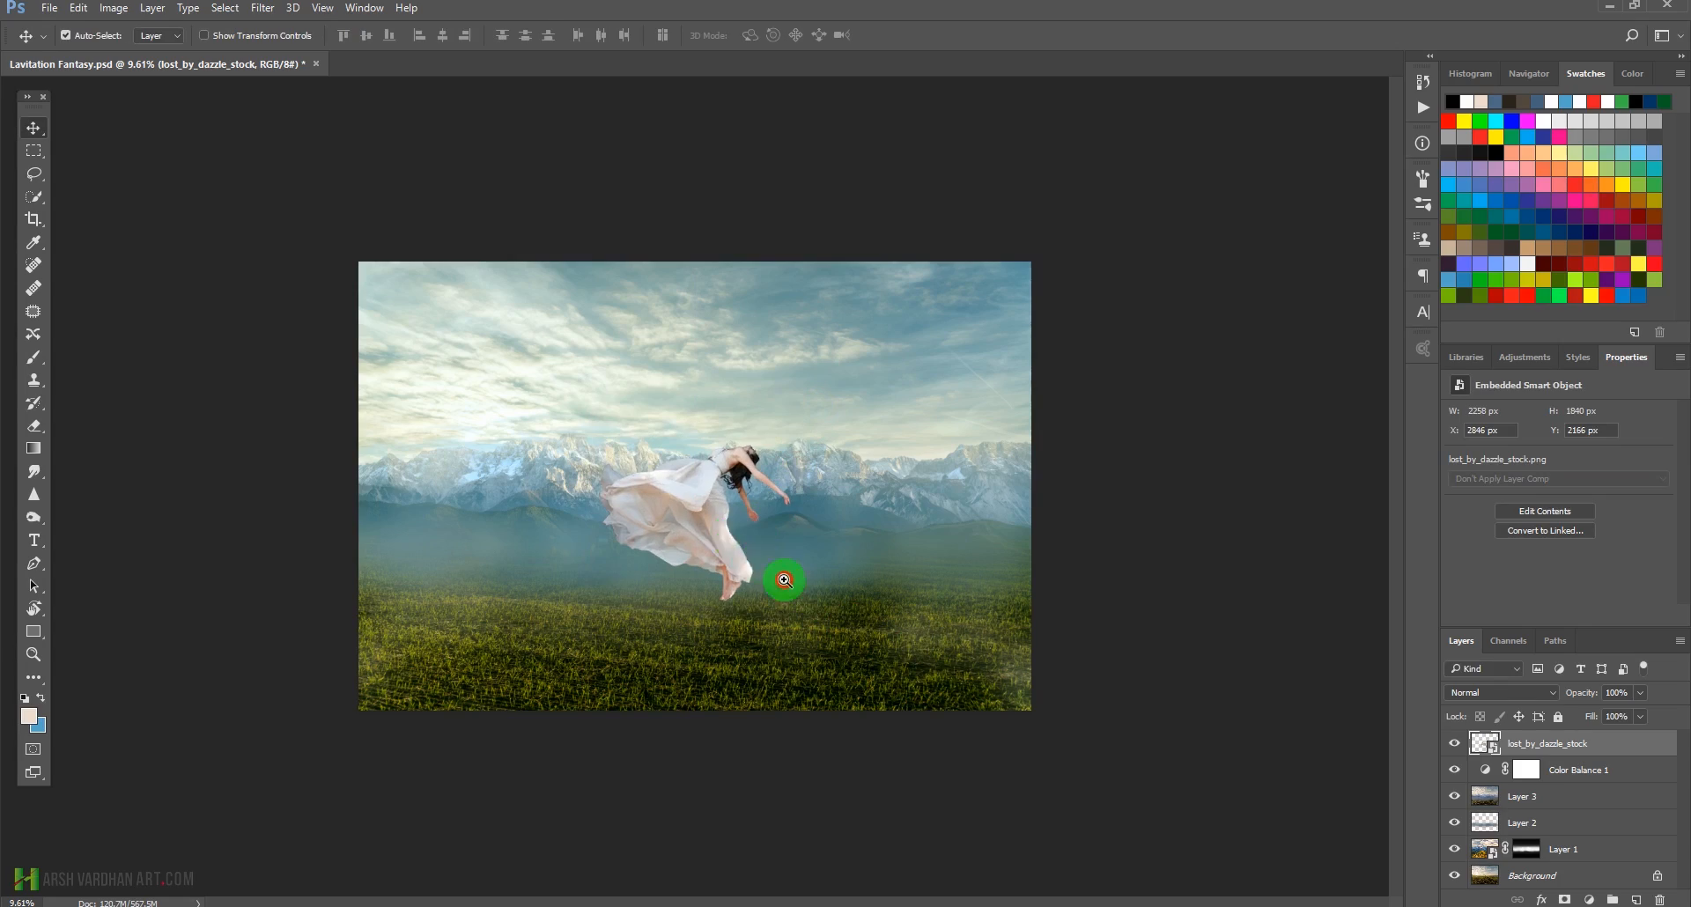
{"action": "left_click_drag", "start_coordinate": [784, 579], "coordinate": [834, 627]}
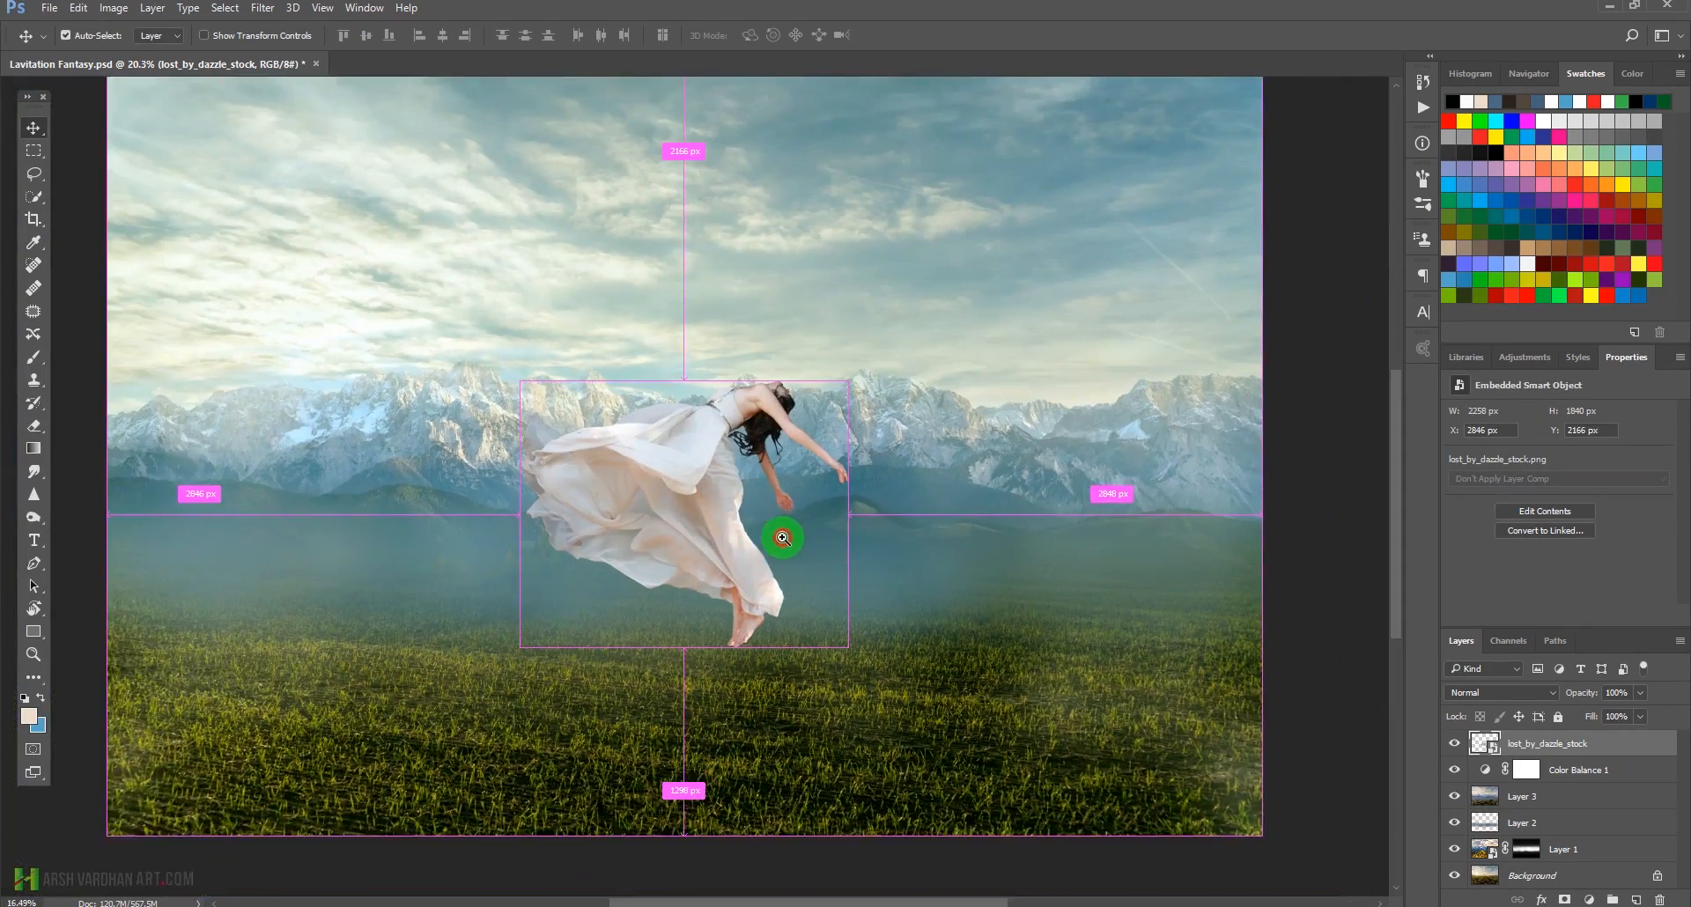
Add a Brightness/Contrast adjustment with brightness -72, clipped to the lost_by_dazzle_stock layer, and preview its effect.
{"action": "left_click_drag", "start_coordinate": [781, 537], "coordinate": [766, 535]}
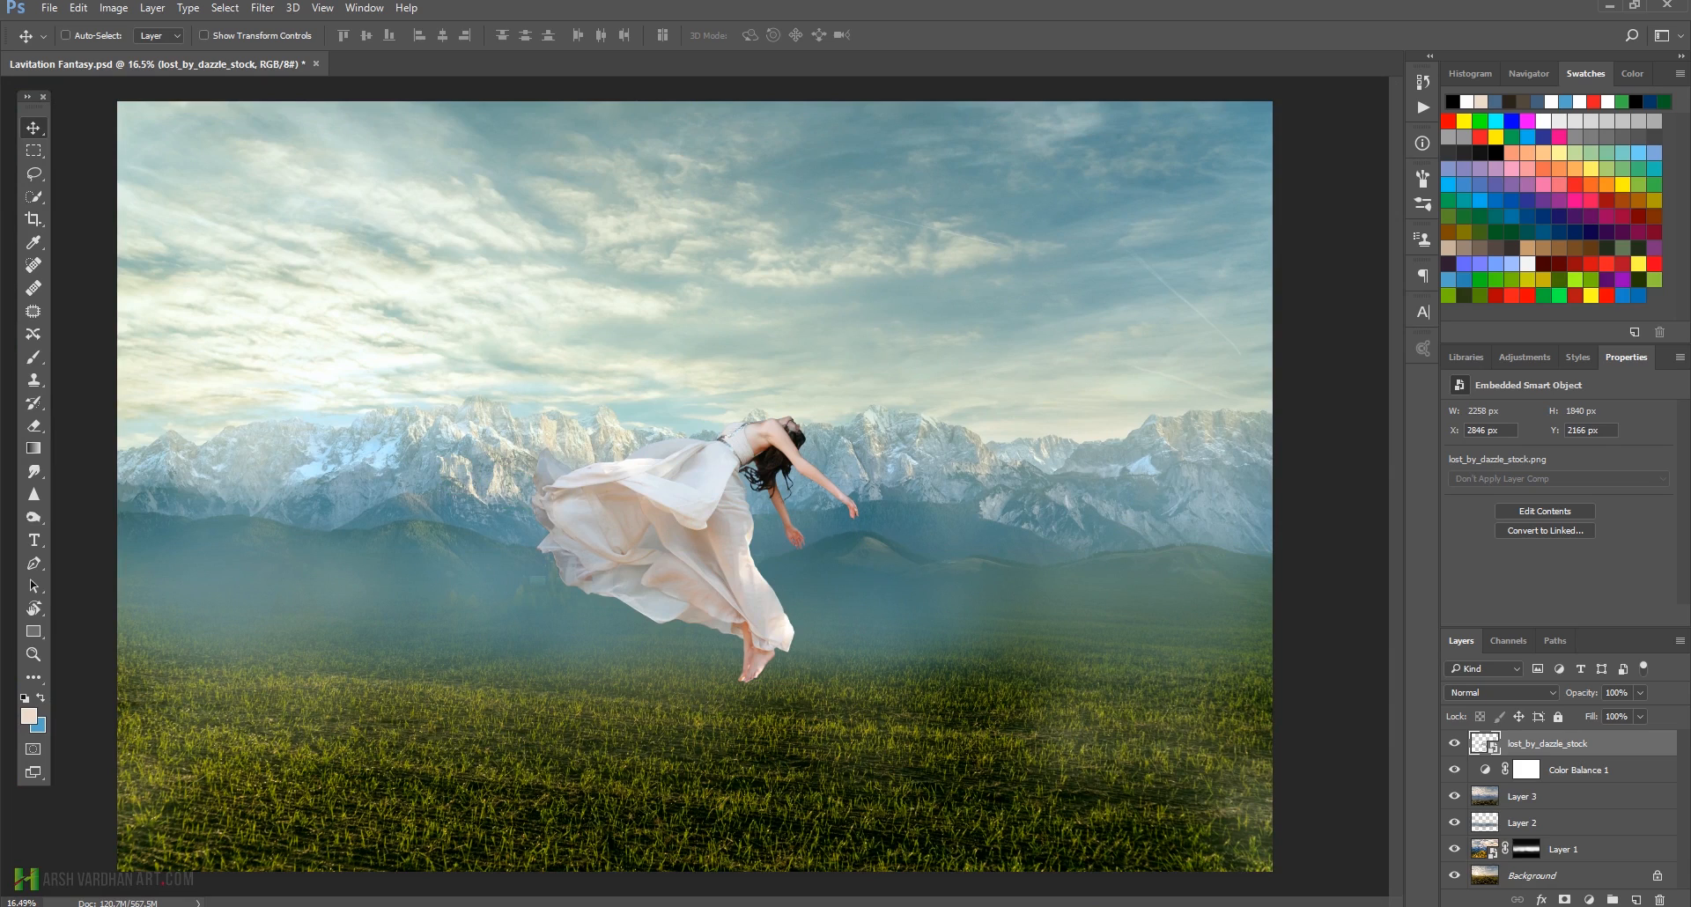
{"action": "left_click", "coordinate": [1527, 363]}
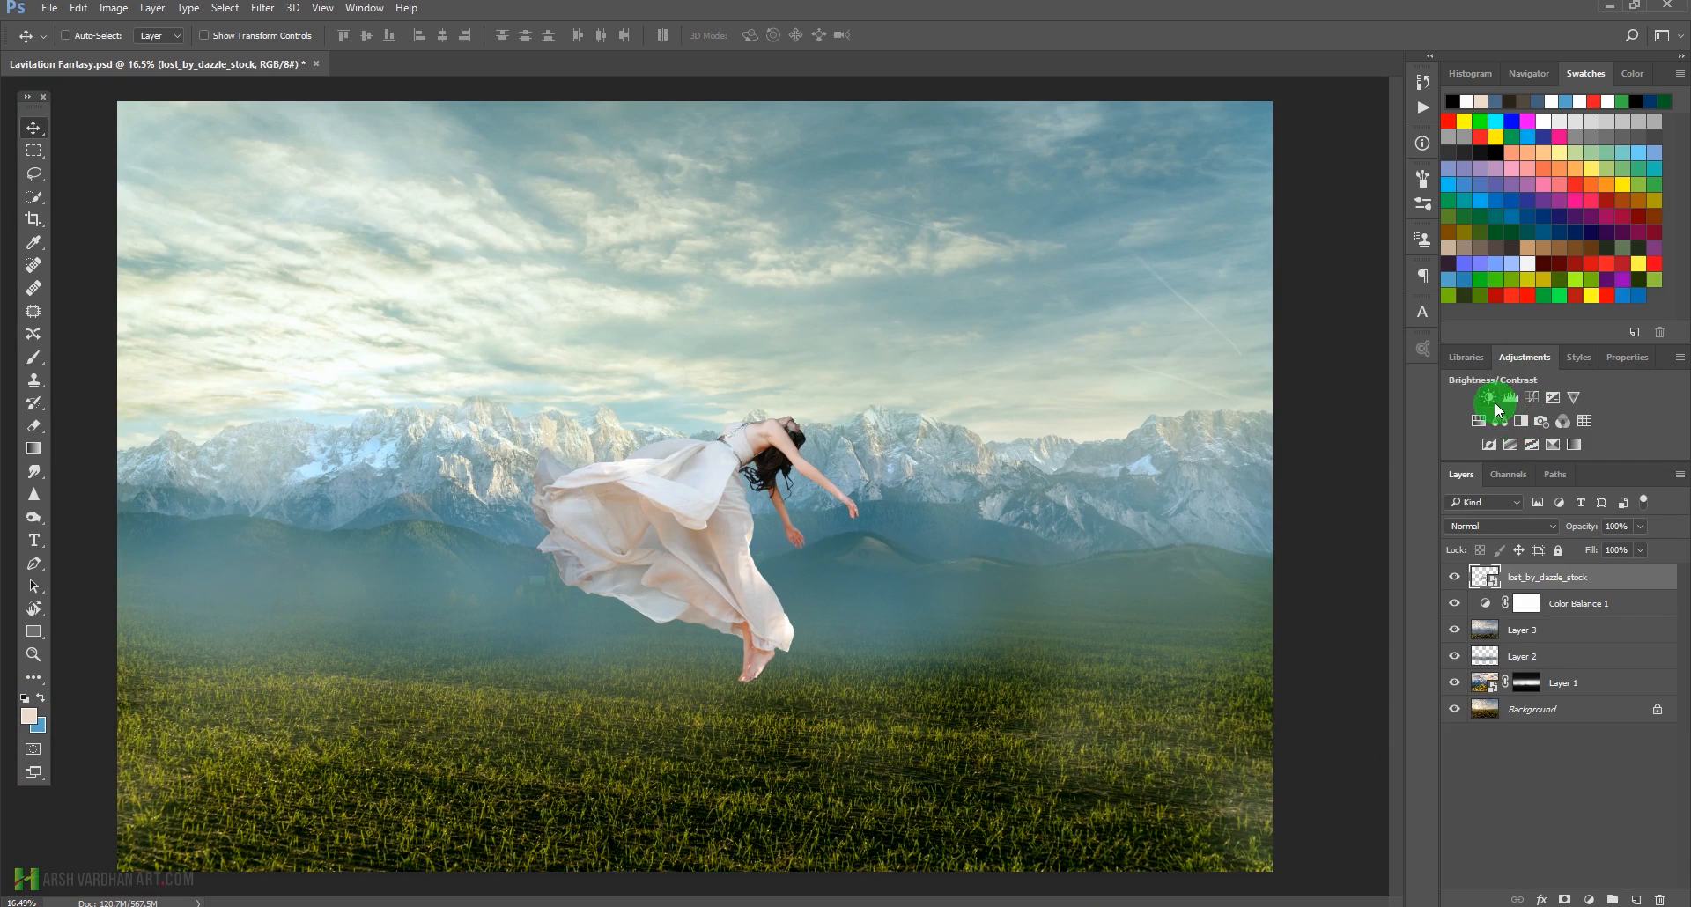
{"action": "left_click", "coordinate": [1490, 404]}
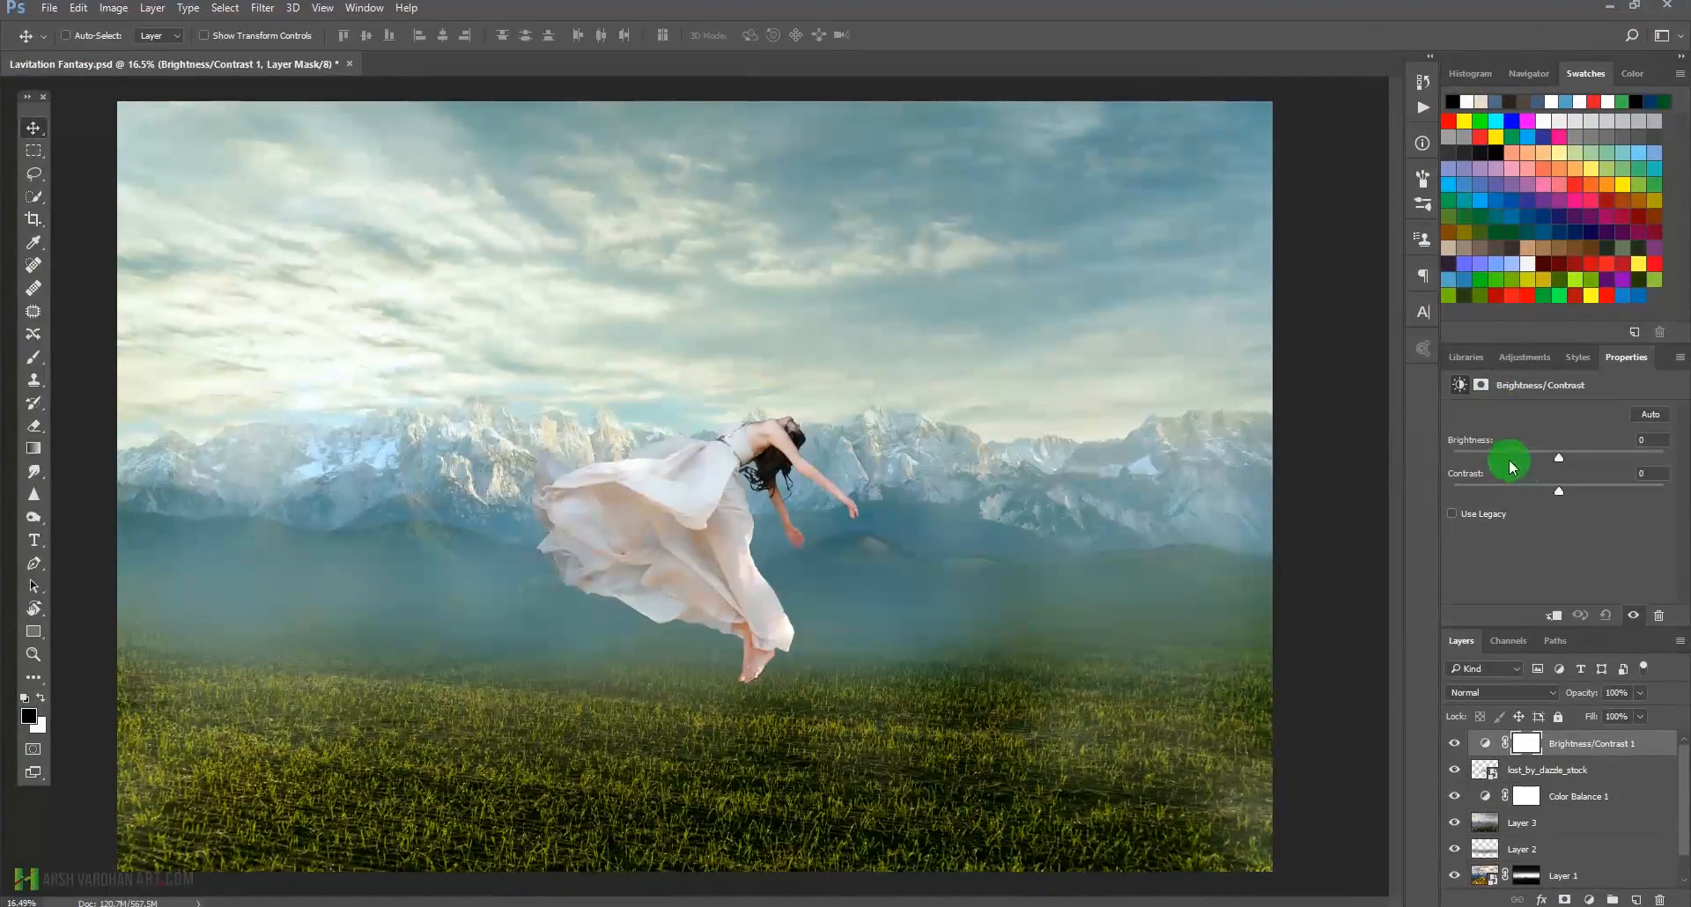
{"action": "left_click_drag", "start_coordinate": [1557, 464], "coordinate": [1515, 463]}
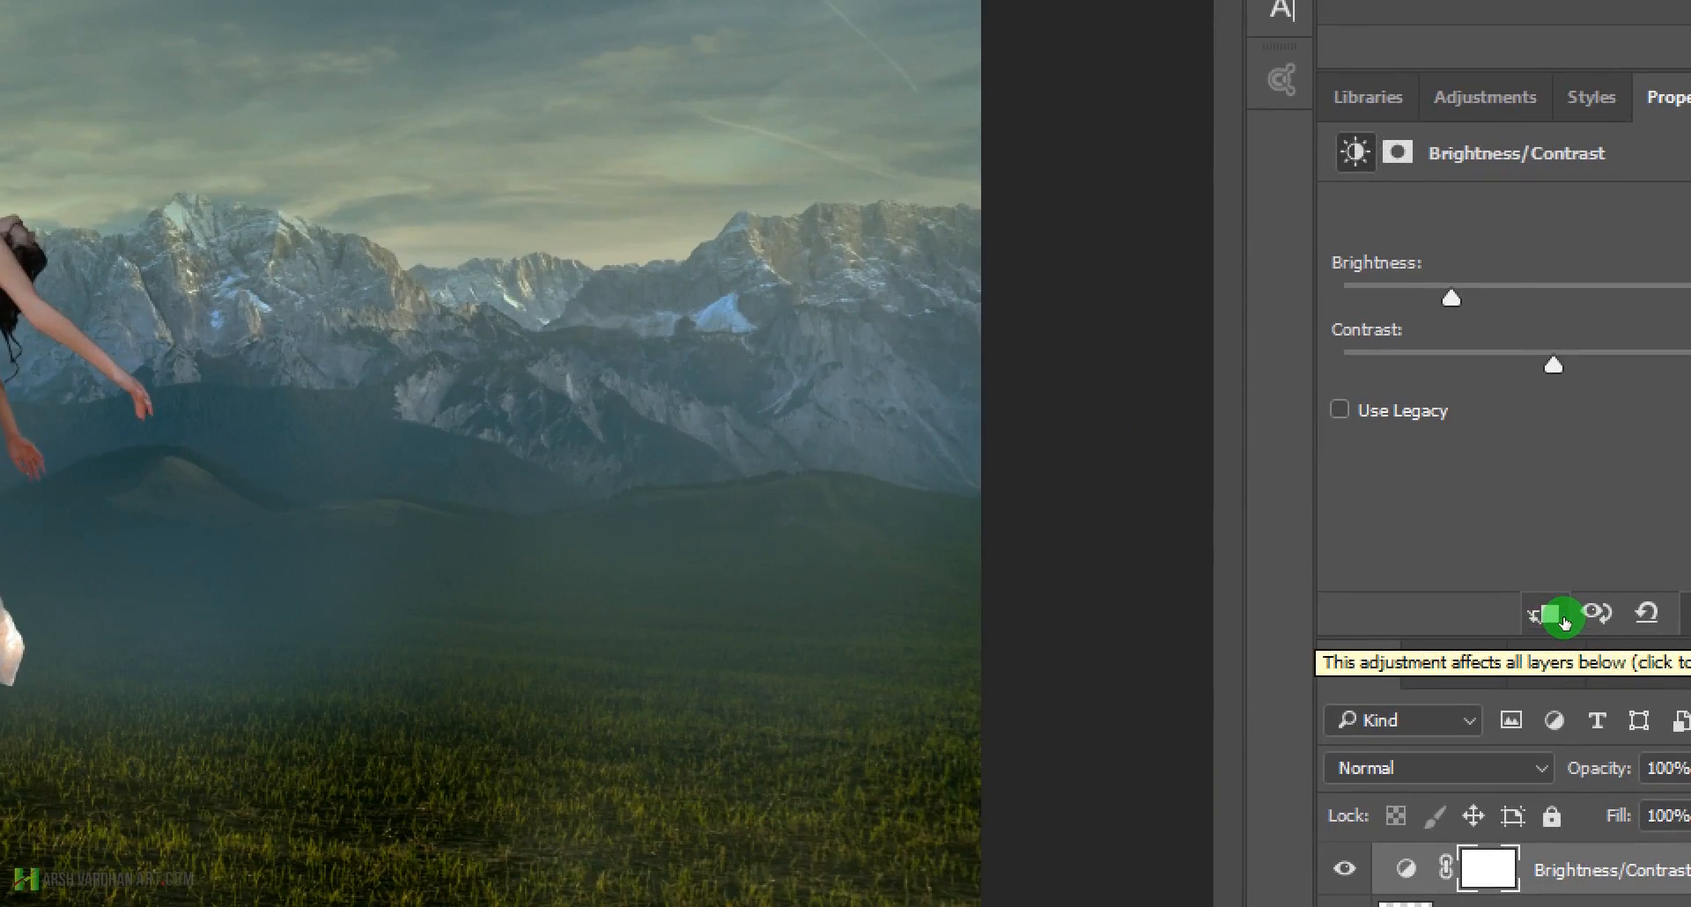
{"action": "left_click", "coordinate": [1564, 622]}
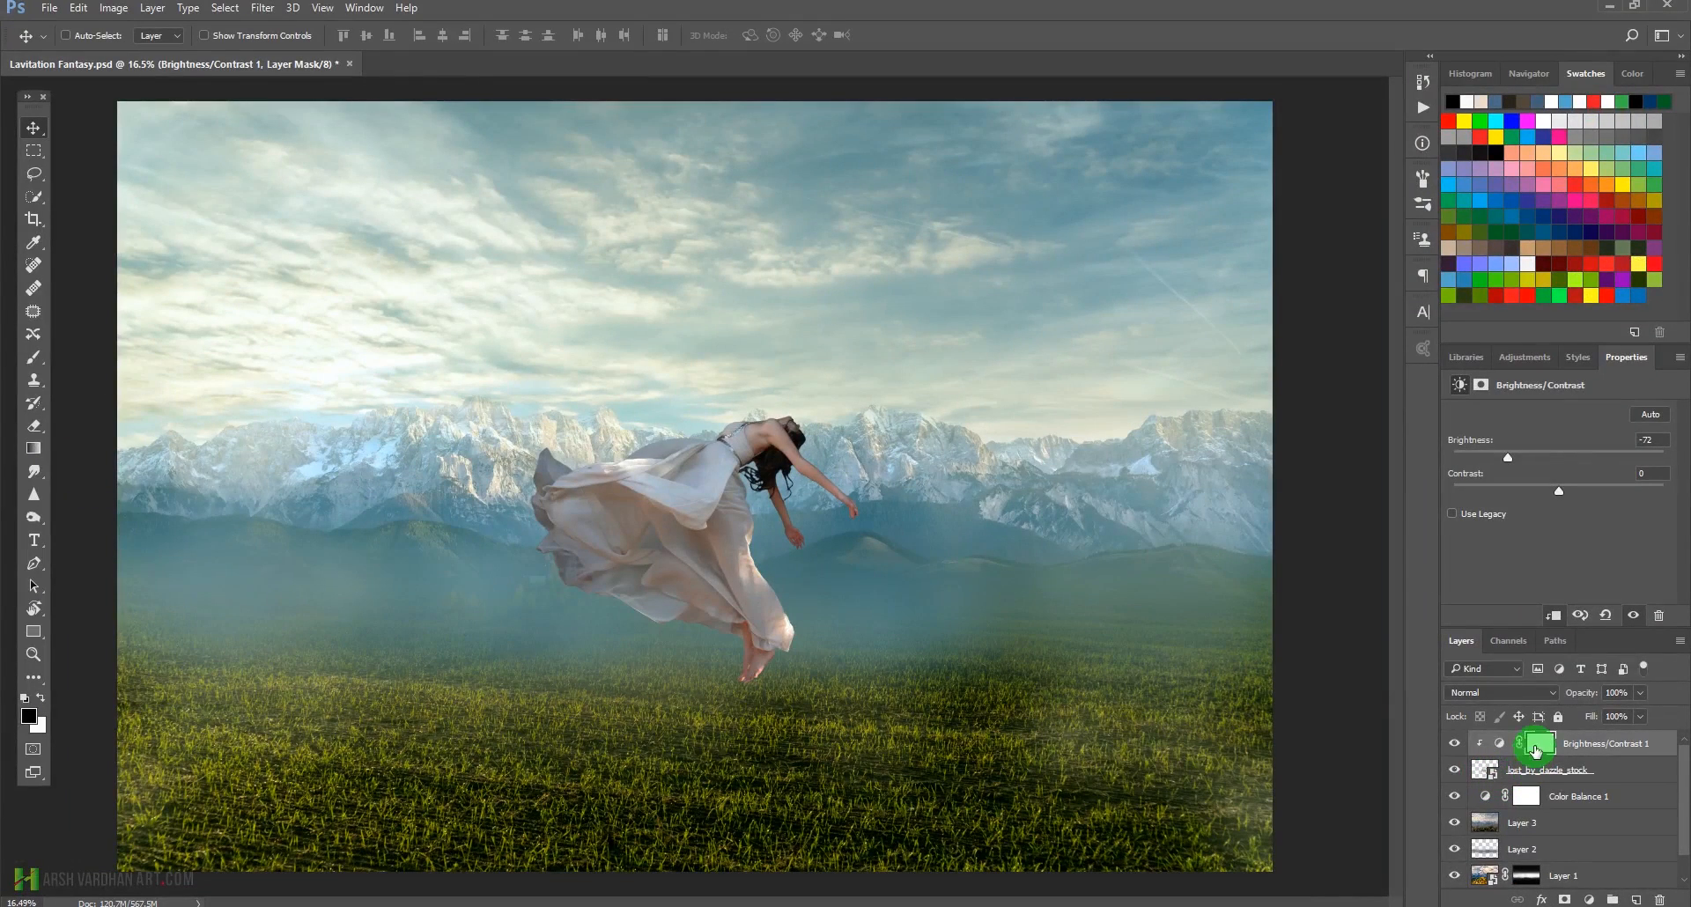
{"action": "left_click", "coordinate": [1454, 744]}
{"action": "left_click", "coordinate": [1453, 745]}
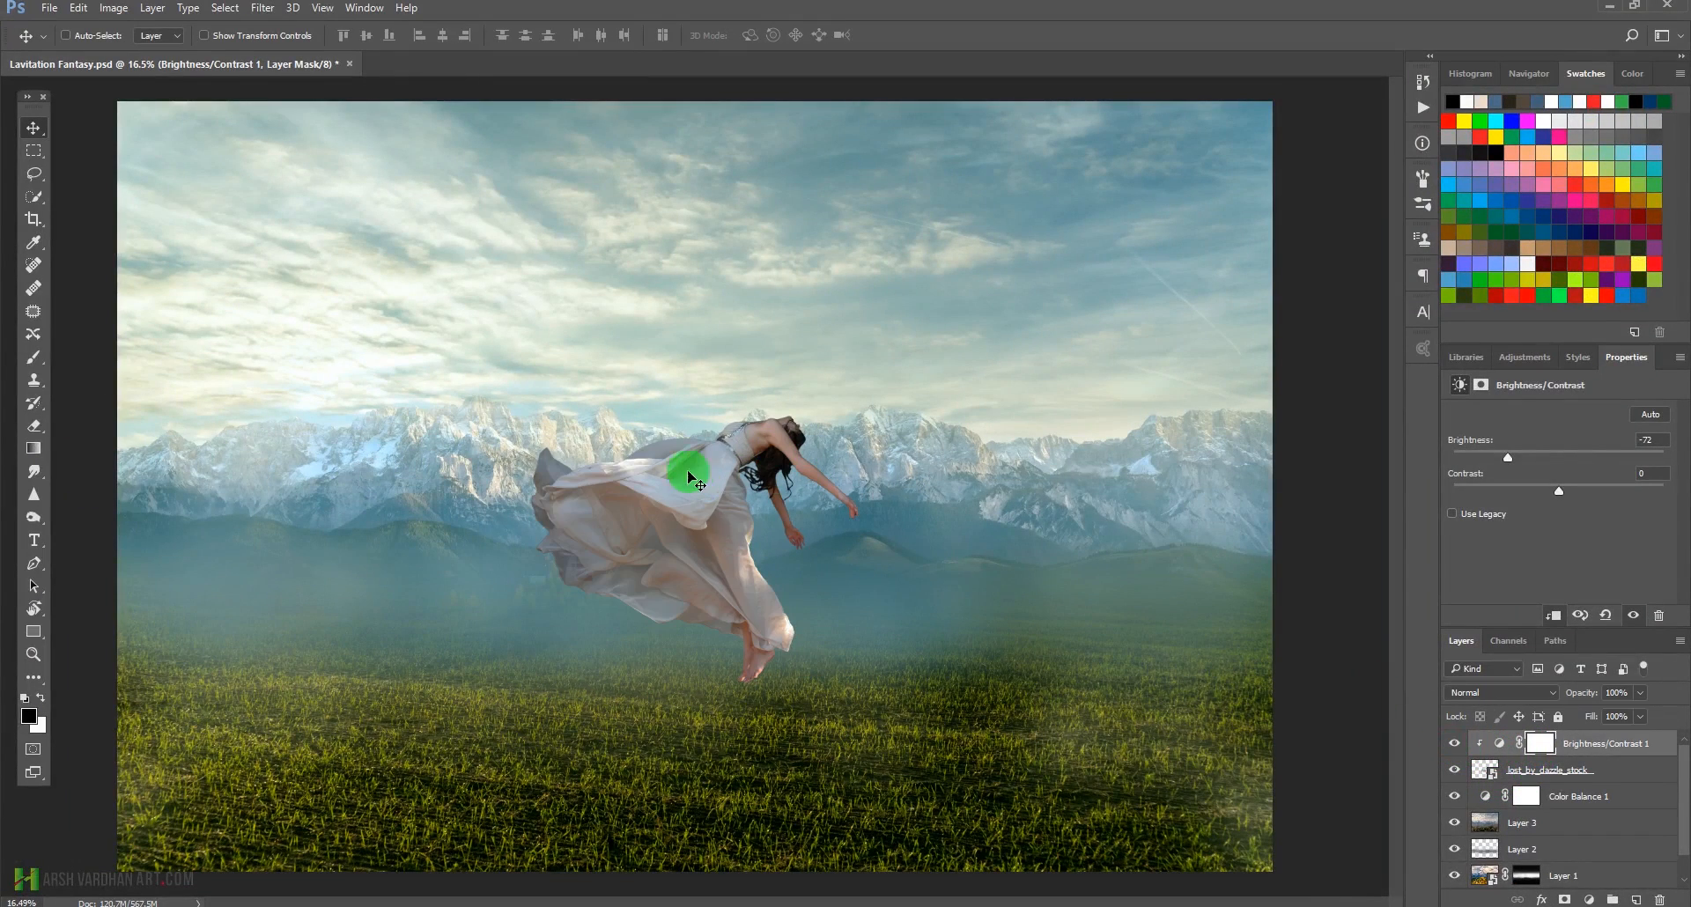
Target the Brightness/Contrast 1 layer mask and set the Brush tool to Normal mode with 10% opacity.
{"action": "left_click", "coordinate": [1543, 748]}
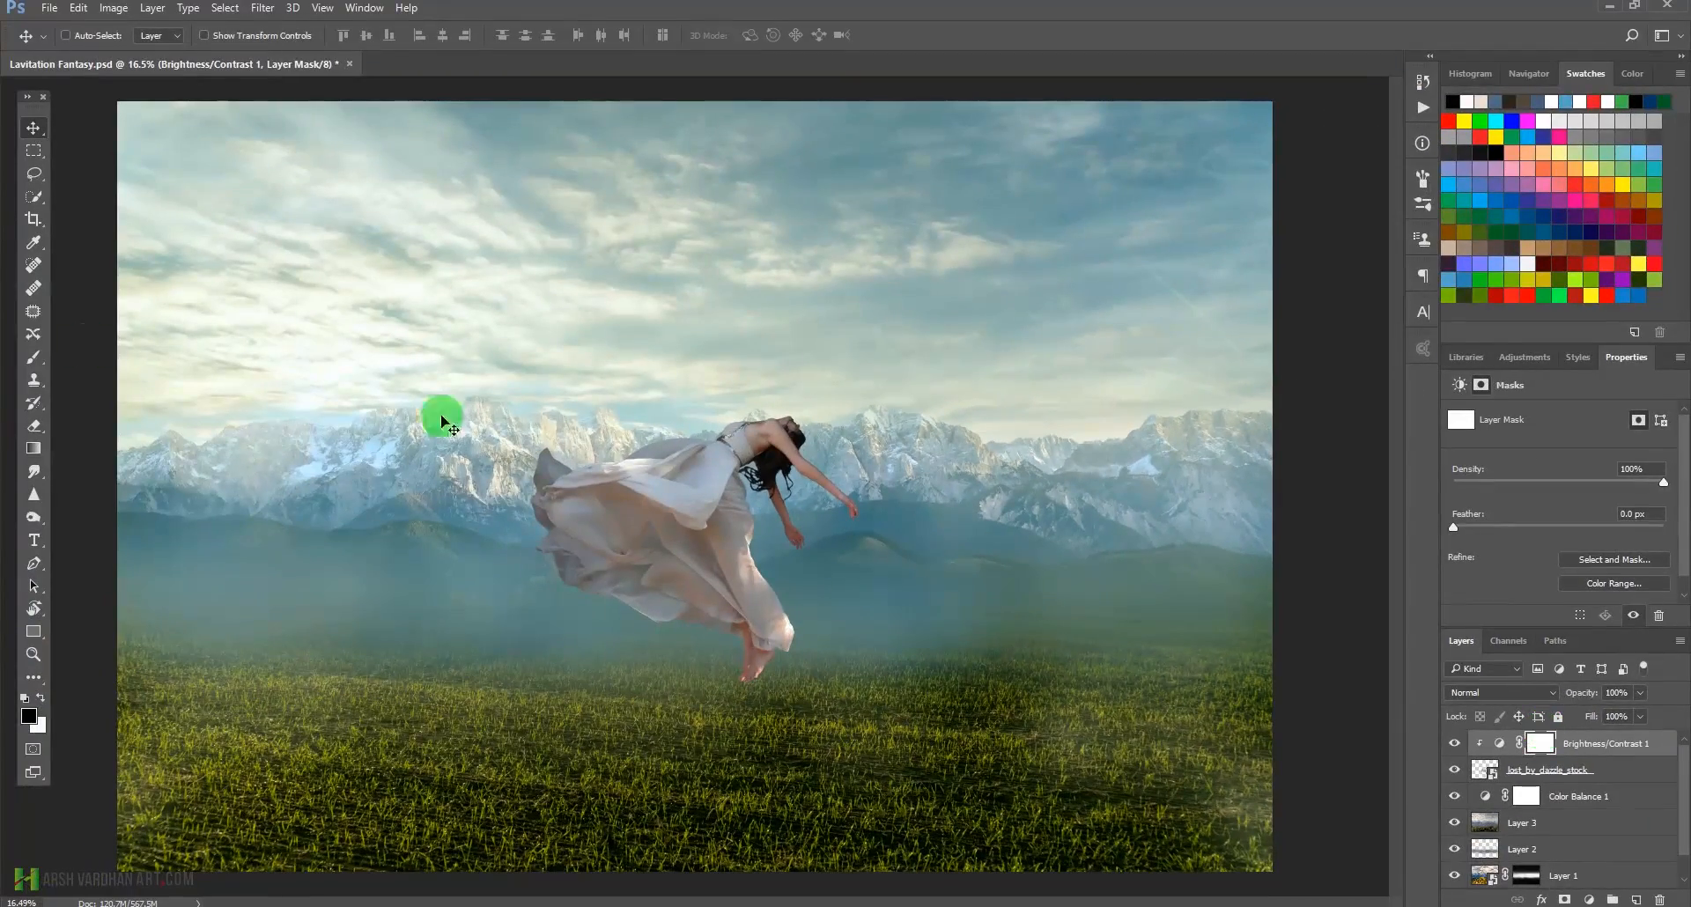
{"action": "left_click", "coordinate": [34, 363]}
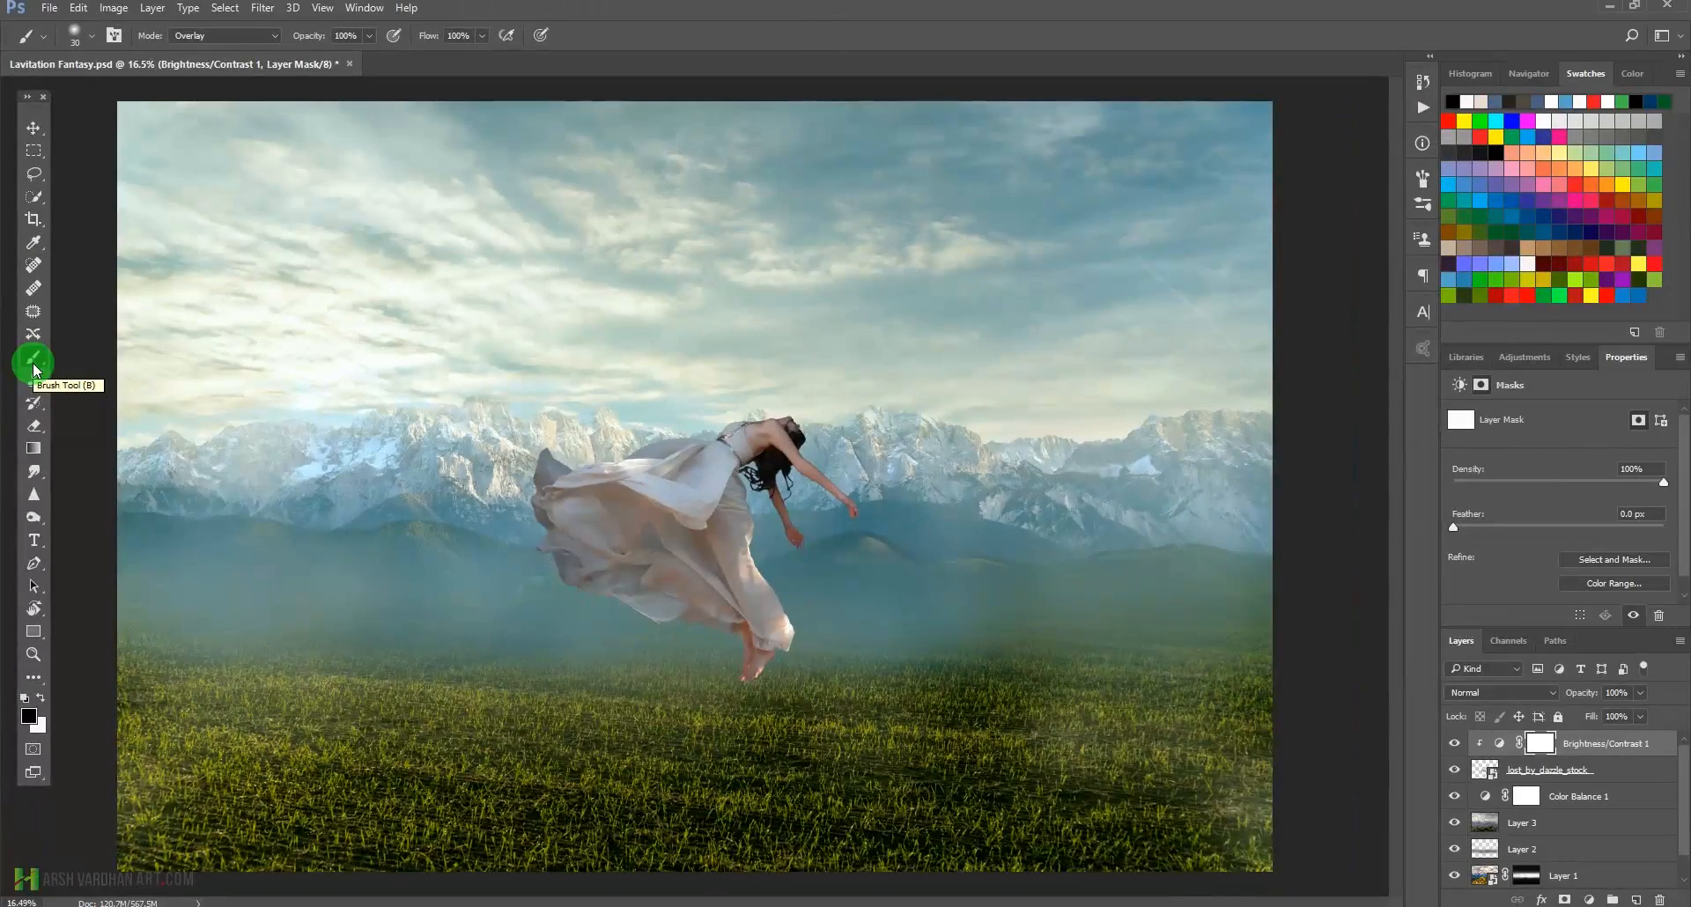
{"action": "left_click", "coordinate": [113, 35]}
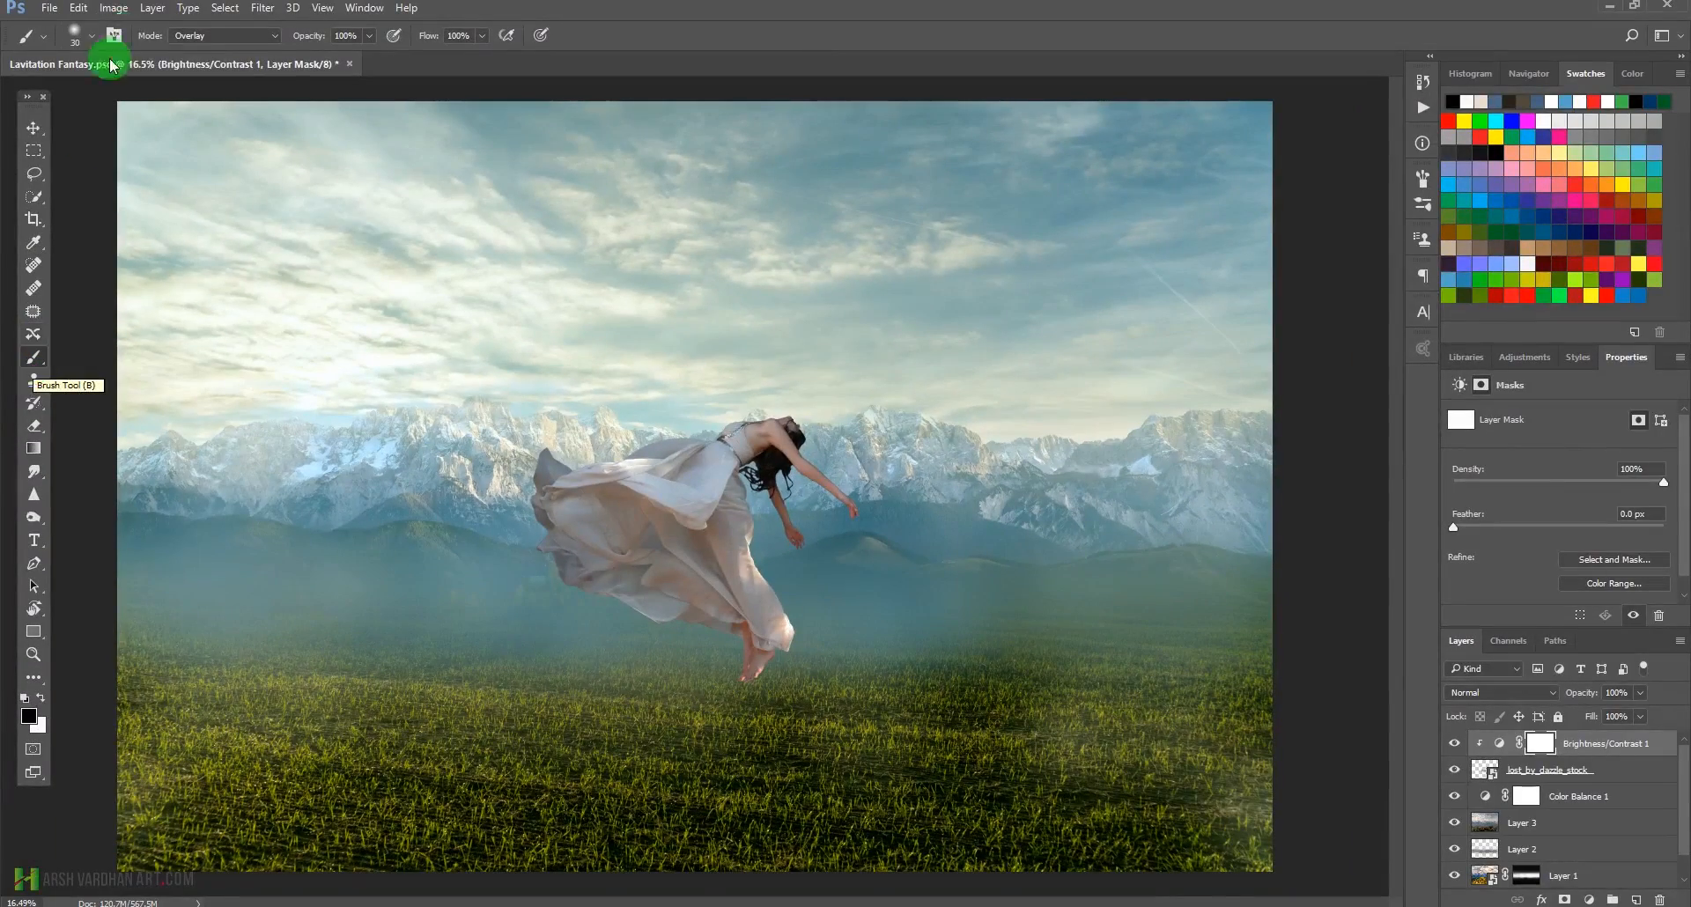
{"action": "left_click", "coordinate": [94, 38]}
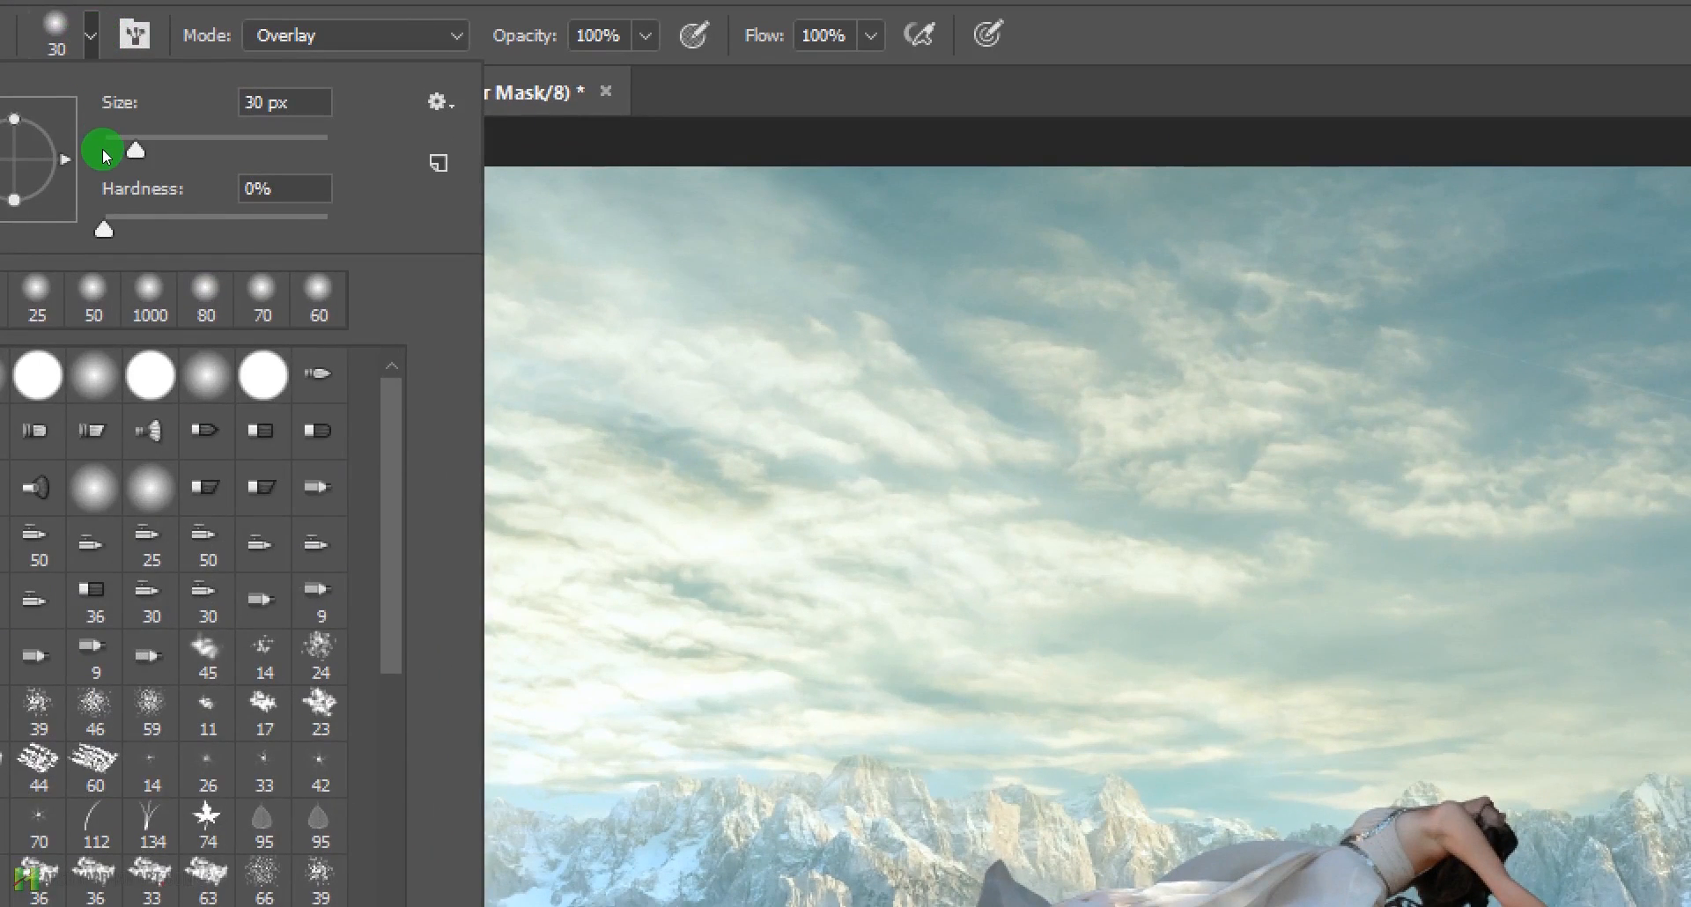
{"action": "left_click", "coordinate": [251, 32]}
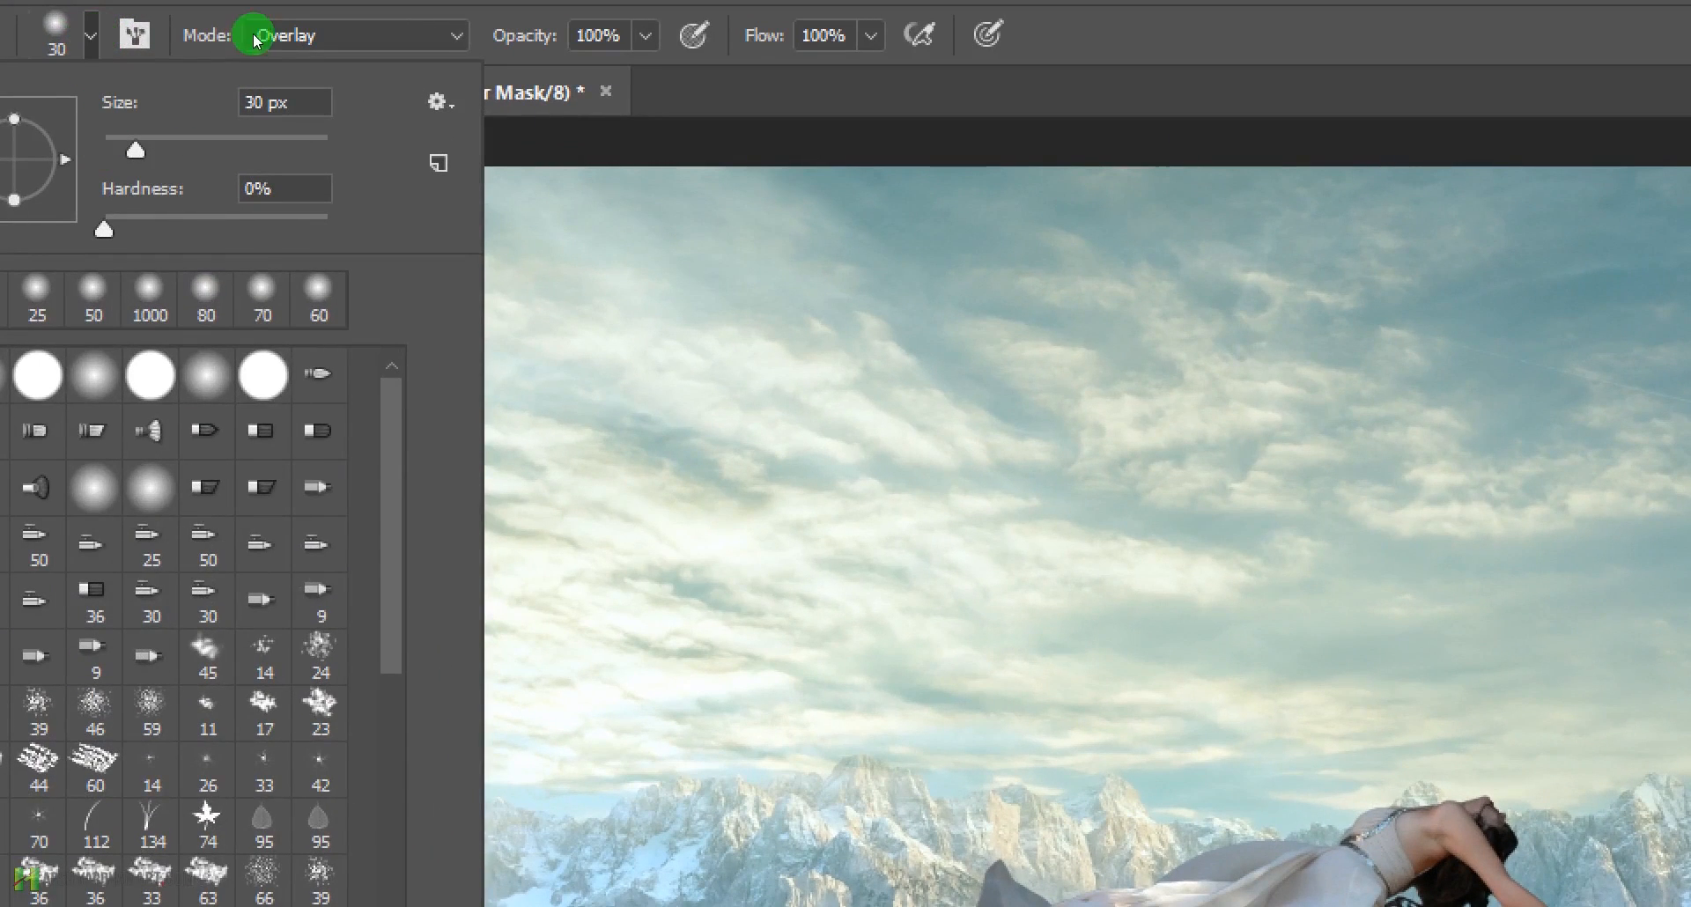
{"action": "left_click", "coordinate": [224, 58]}
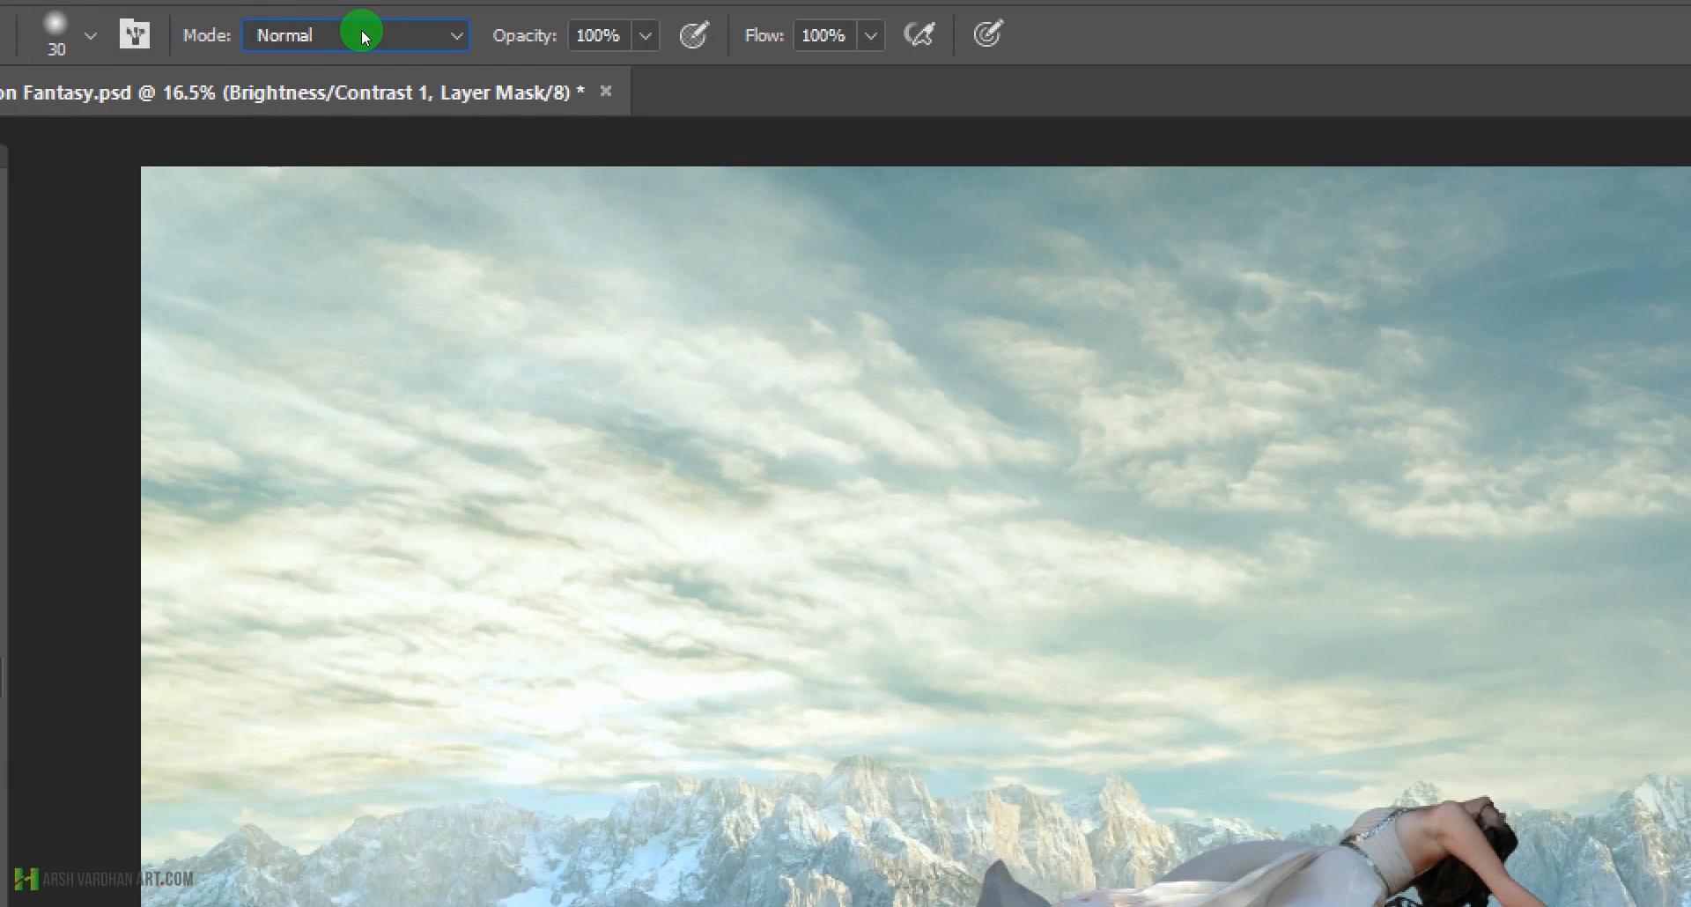
{"action": "key", "text": "Tab"}
{"action": "key", "text": "alt+w"}
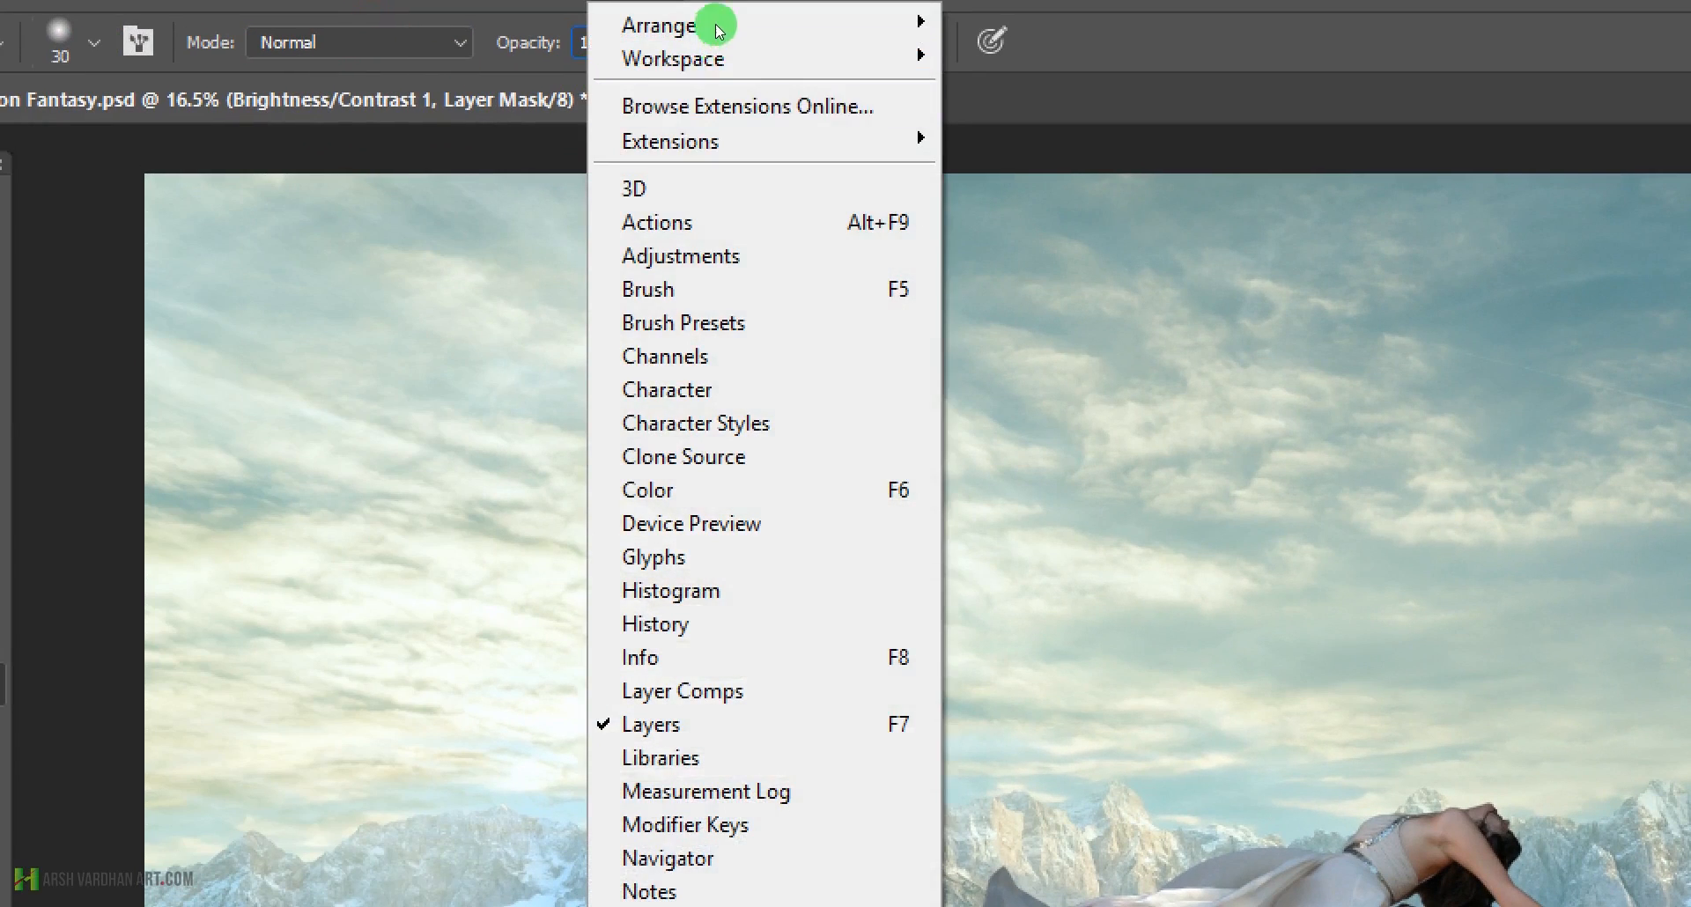
{"action": "key", "text": "Escape"}
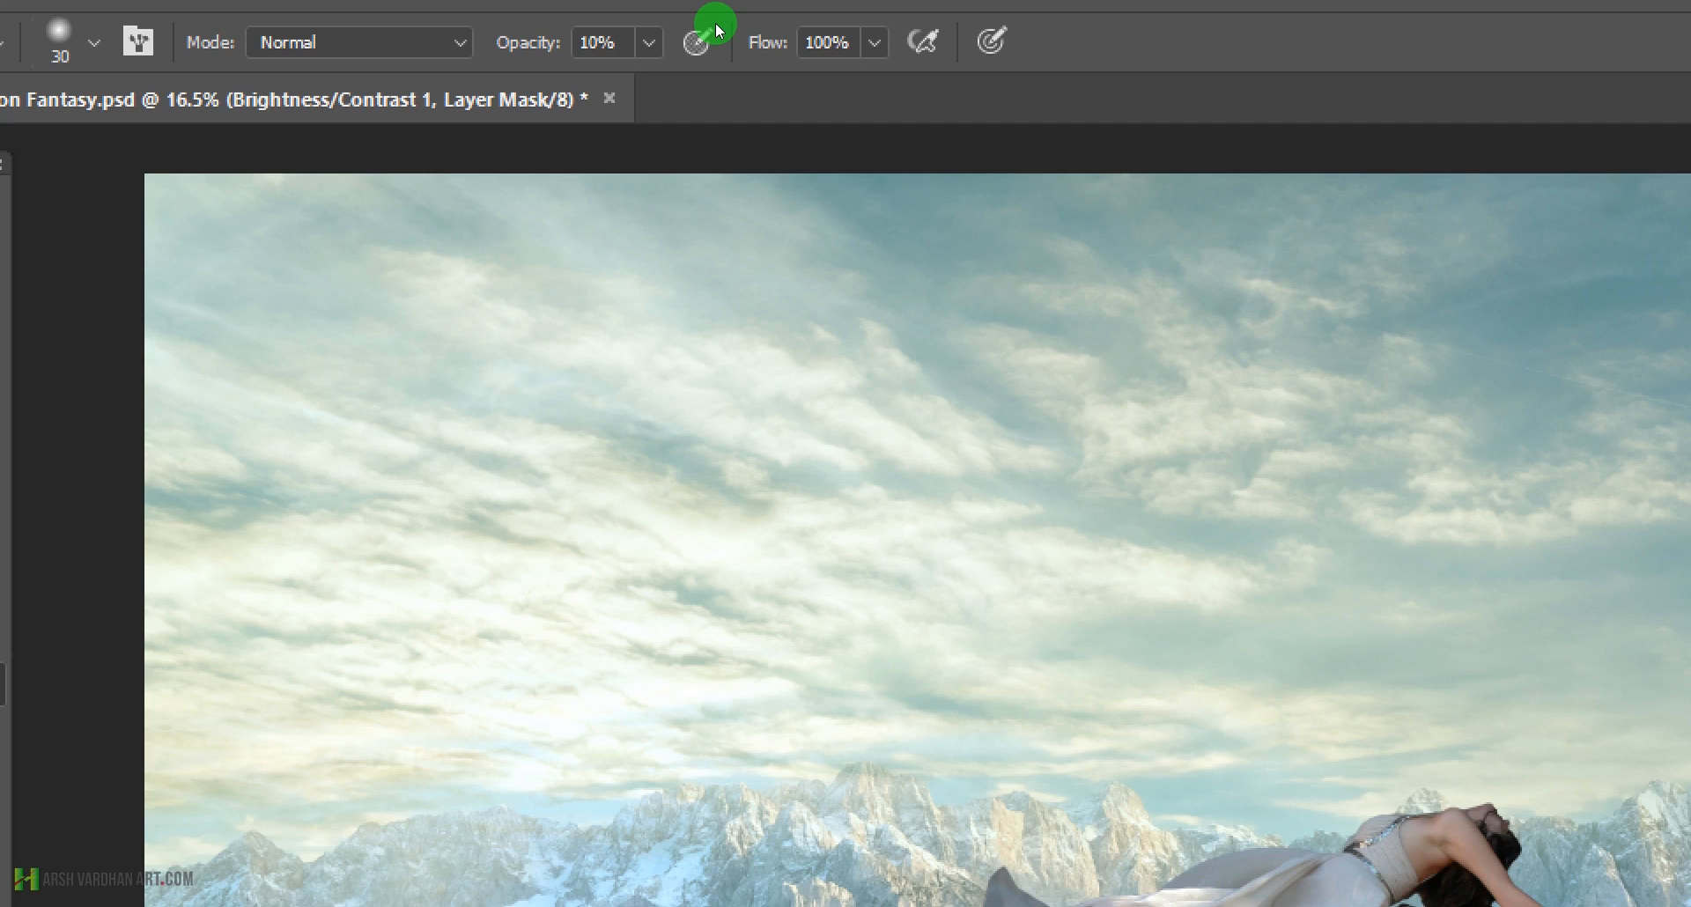
{"action": "key", "text": "ctrl+minus"}
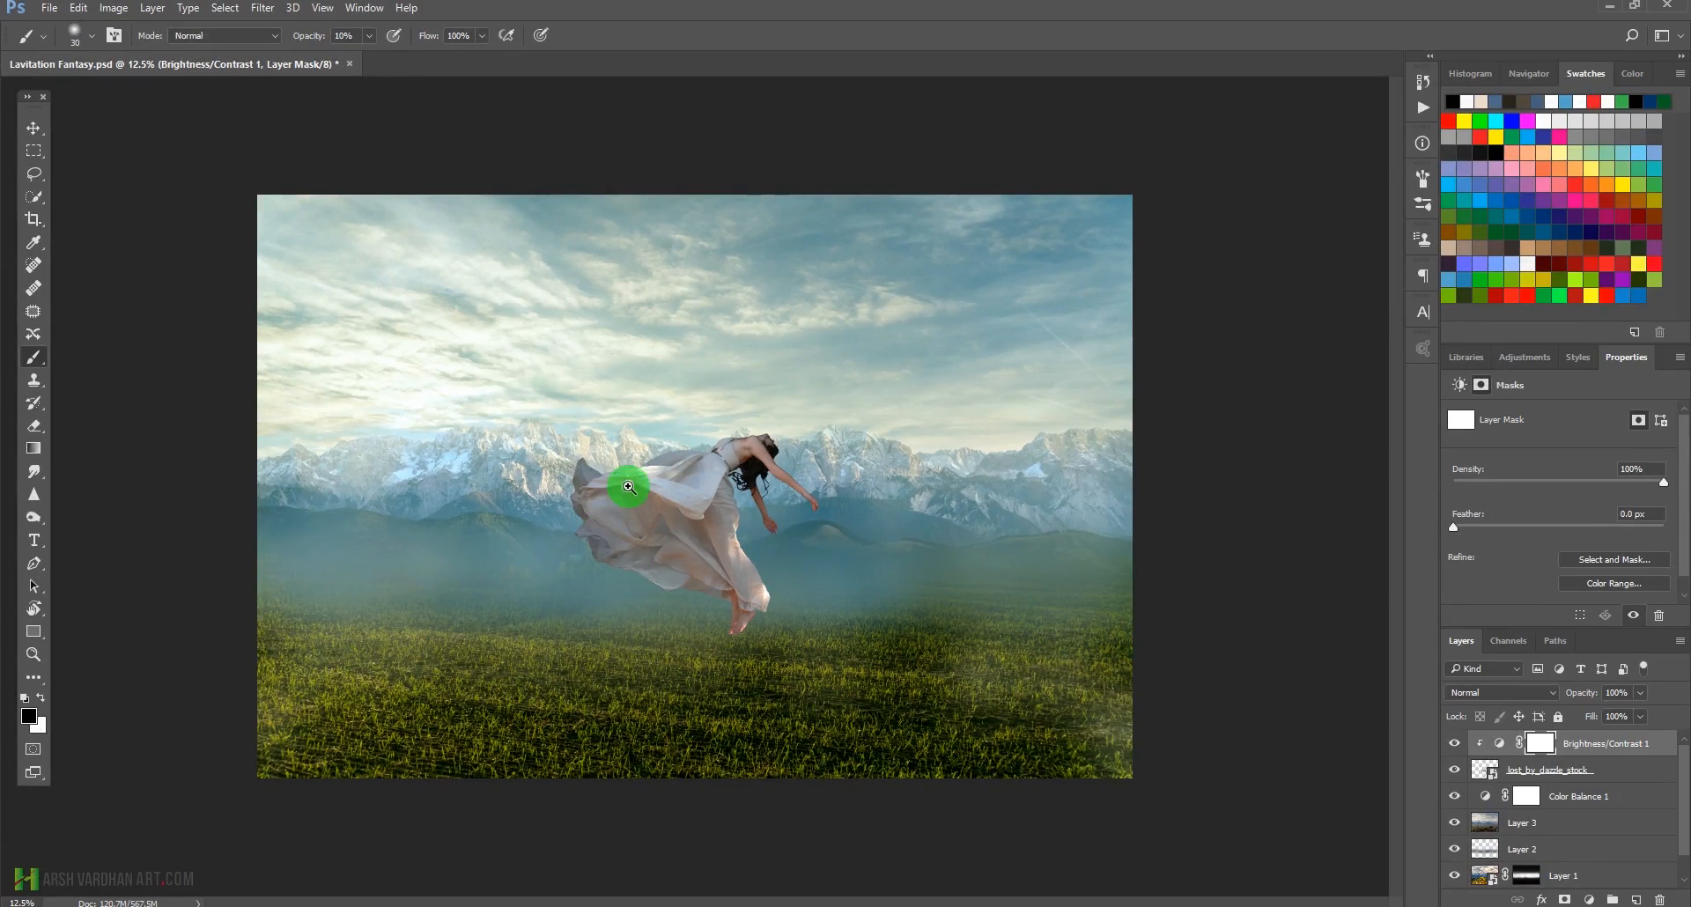
Paint black on the mask over the dress's trailing tip and upper edge, enlarging the brush from 60 to 175 px.
{"action": "mouse_move", "coordinate": [657, 460]}
{"action": "left_mouse_down"}
{"action": "mouse_move", "coordinate": [725, 495]}
{"action": "mouse_move", "coordinate": [685, 450]}
{"action": "left_mouse_up"}
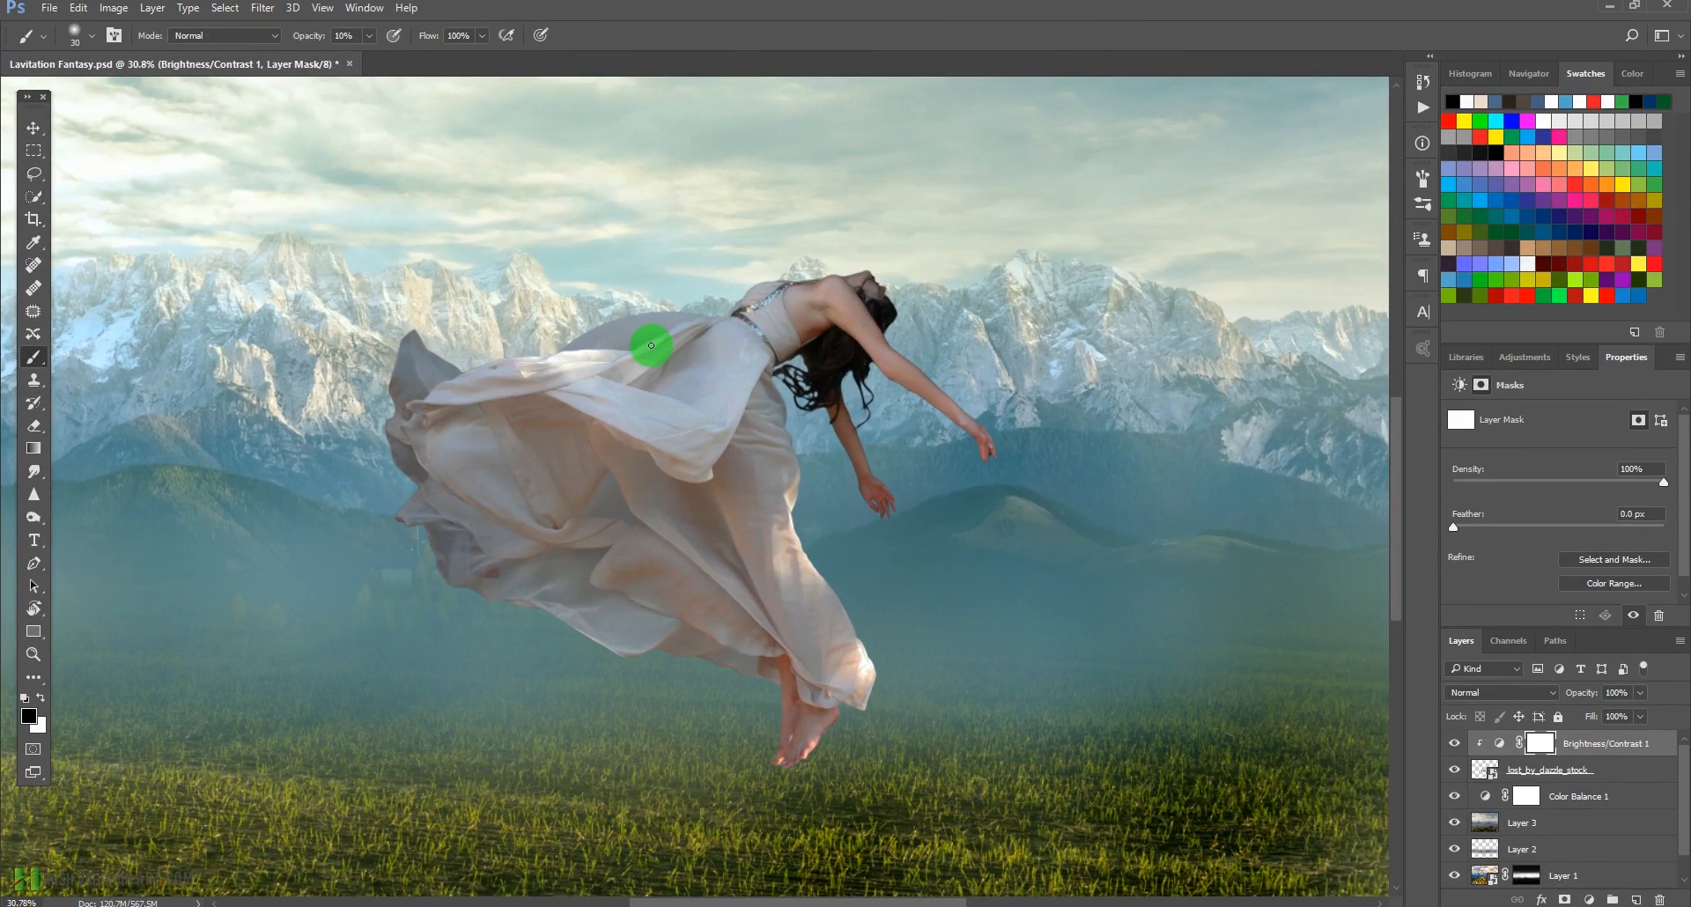
{"action": "key", "text": "bracketright"}
{"action": "key", "text": "bracketright"}
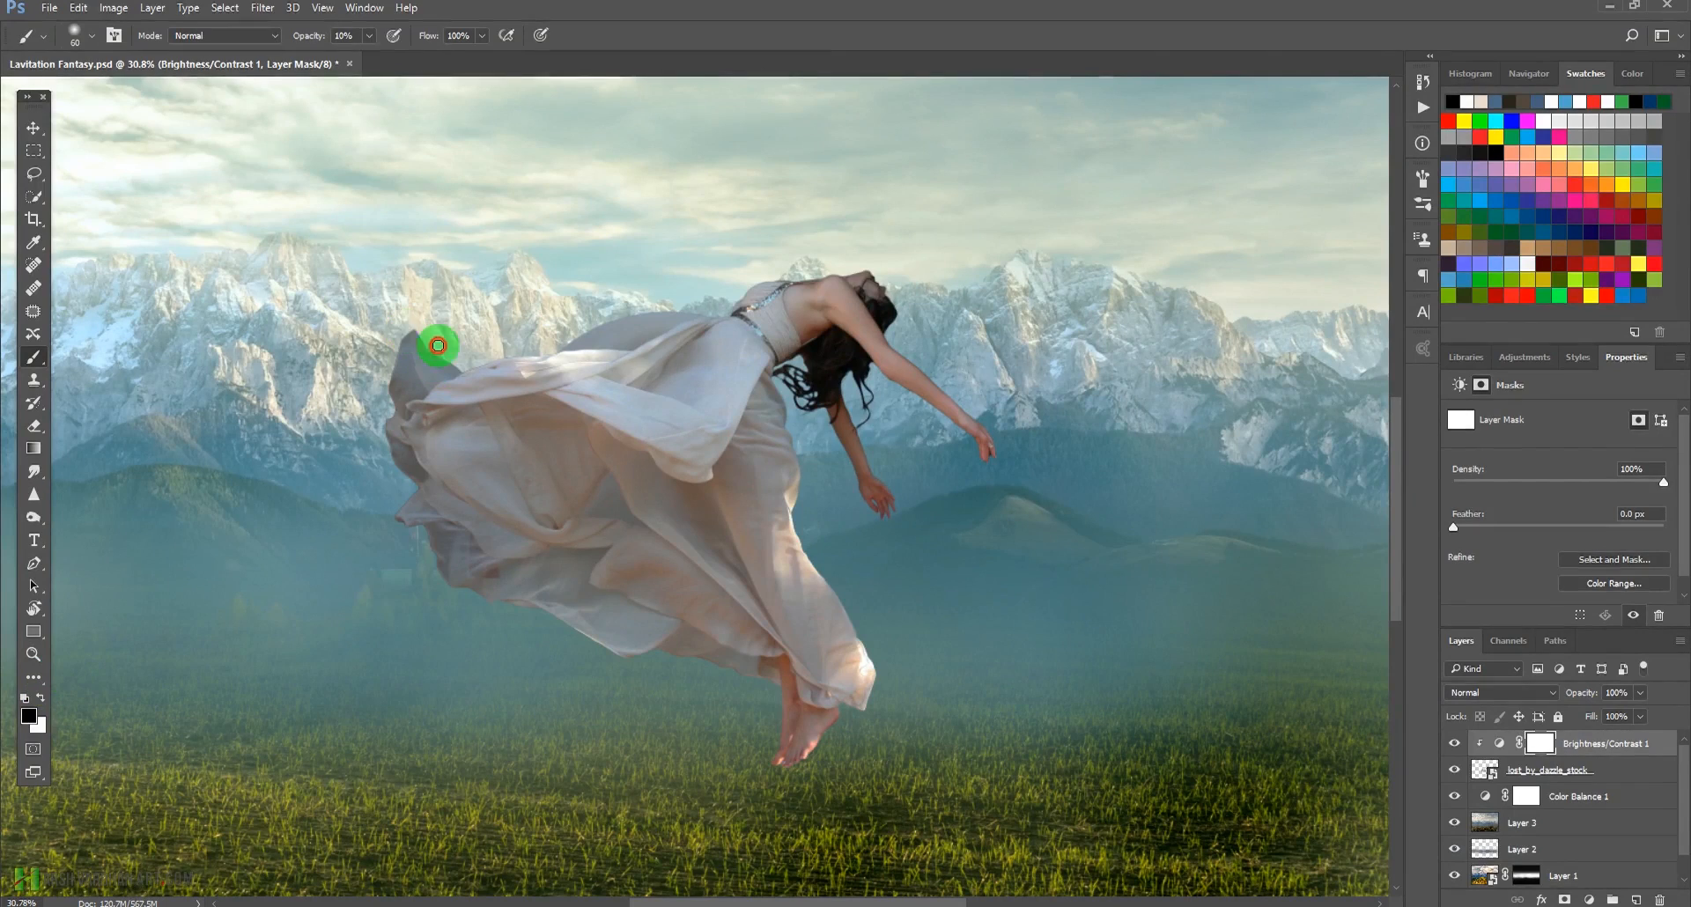
{"action": "left_click_drag", "start_coordinate": [413, 325], "coordinate": [441, 343]}
{"action": "key", "text": "bracketright"}
{"action": "key", "text": "bracketright"}
{"action": "key", "text": "bracketright"}
{"action": "mouse_move", "coordinate": [434, 343]}
{"action": "left_mouse_down"}
{"action": "mouse_move", "coordinate": [442, 366]}
{"action": "mouse_move", "coordinate": [415, 328]}
{"action": "mouse_move", "coordinate": [389, 332]}
{"action": "mouse_move", "coordinate": [400, 379]}
{"action": "mouse_move", "coordinate": [404, 317]}
{"action": "mouse_move", "coordinate": [392, 382]}
{"action": "left_mouse_up"}
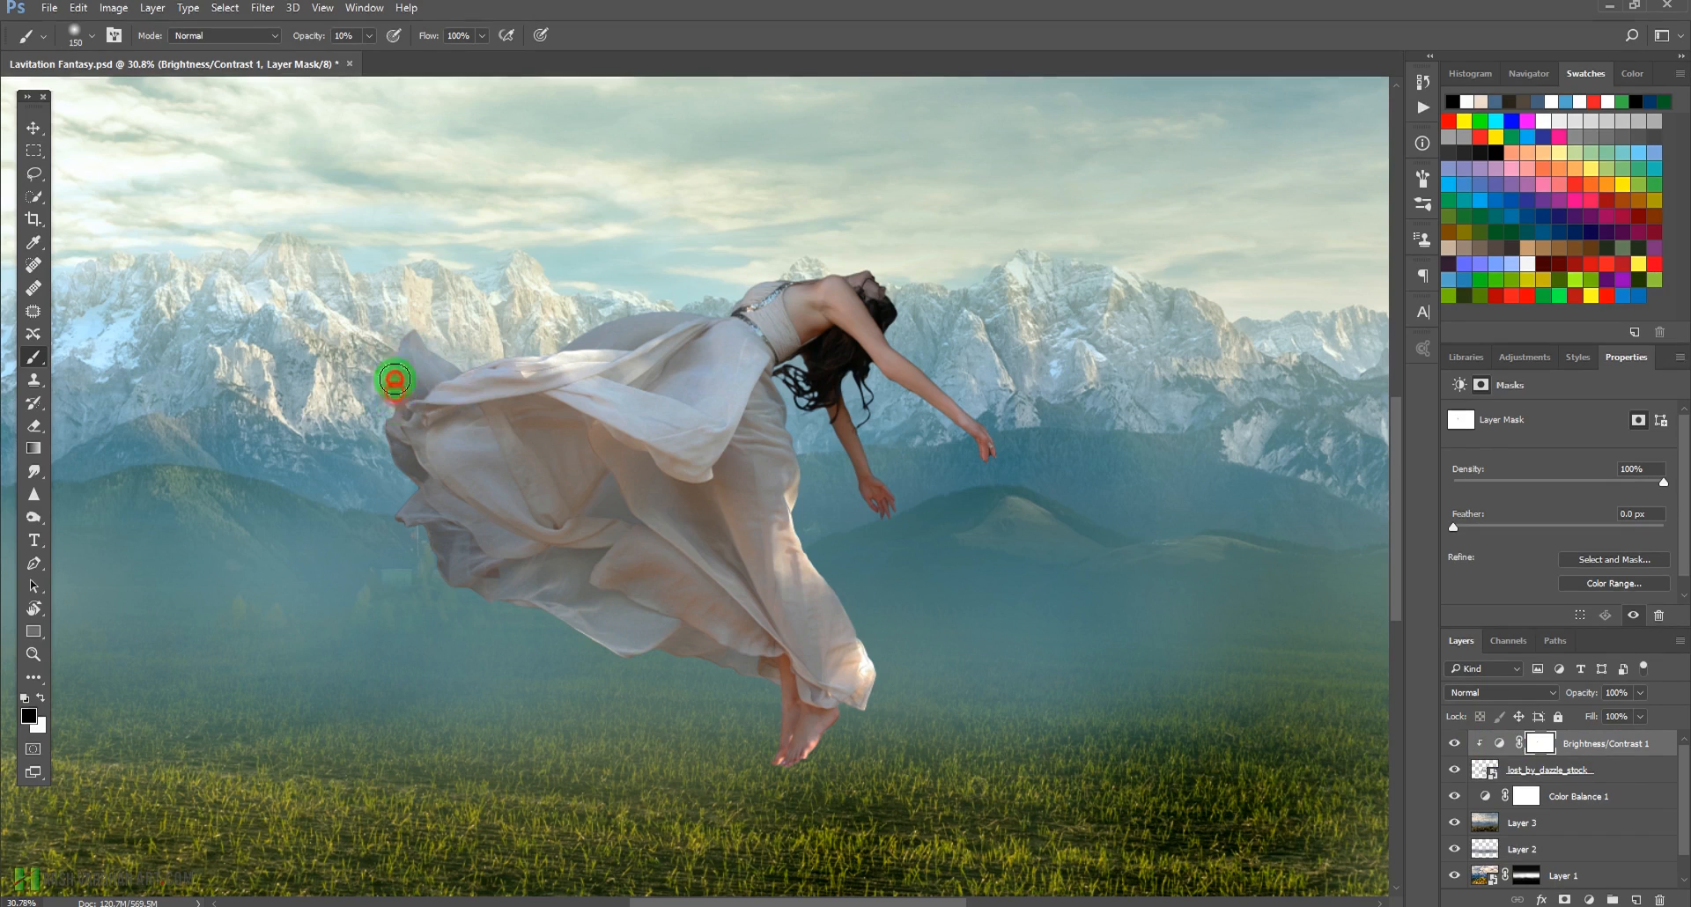
{"action": "mouse_move", "coordinate": [395, 379]}
{"action": "left_mouse_down"}
{"action": "mouse_move", "coordinate": [414, 327]}
{"action": "mouse_move", "coordinate": [416, 345]}
{"action": "mouse_move", "coordinate": [483, 370]}
{"action": "mouse_move", "coordinate": [477, 346]}
{"action": "mouse_move", "coordinate": [471, 364]}
{"action": "mouse_move", "coordinate": [523, 363]}
{"action": "mouse_move", "coordinate": [508, 368]}
{"action": "mouse_move", "coordinate": [681, 308]}
{"action": "left_mouse_up"}
{"action": "key", "text": "]"}
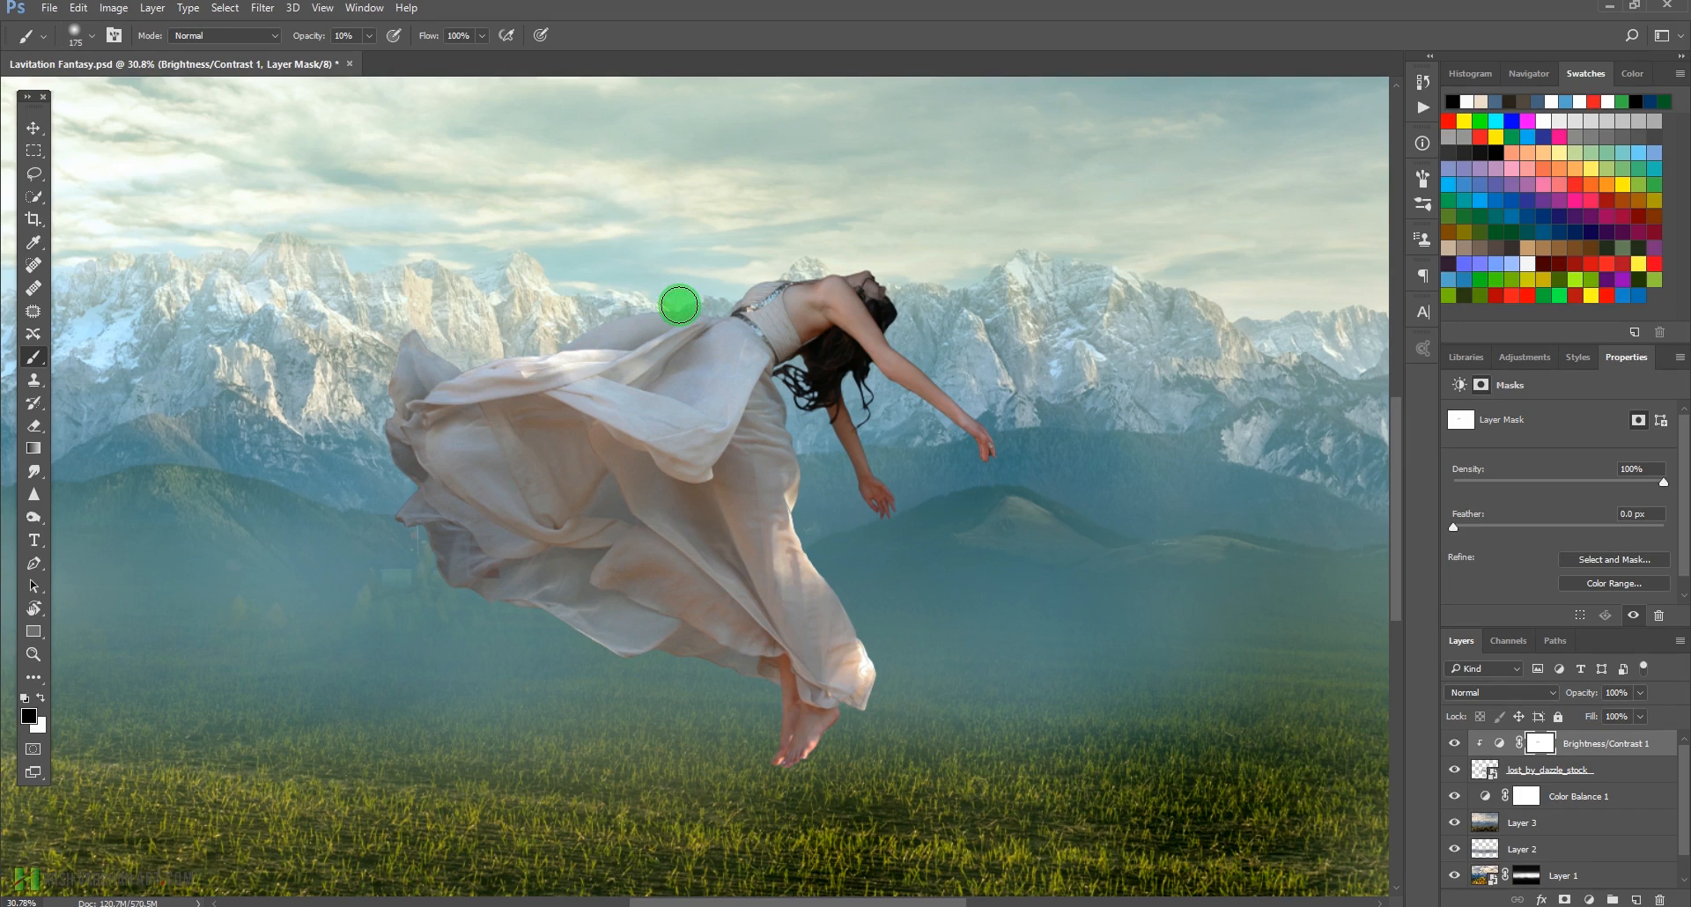
Raise the brush opacity to 40% and brighten the dress's outer edges and the woman's upper back and shoulder on the mask.
{"action": "mouse_move", "coordinate": [679, 305]}
{"action": "left_mouse_down"}
{"action": "mouse_move", "coordinate": [514, 357]}
{"action": "mouse_move", "coordinate": [407, 362]}
{"action": "mouse_move", "coordinate": [423, 345]}
{"action": "mouse_move", "coordinate": [397, 367]}
{"action": "mouse_move", "coordinate": [407, 415]}
{"action": "mouse_move", "coordinate": [392, 405]}
{"action": "mouse_move", "coordinate": [376, 433]}
{"action": "mouse_move", "coordinate": [410, 511]}
{"action": "mouse_move", "coordinate": [383, 506]}
{"action": "mouse_move", "coordinate": [382, 432]}
{"action": "mouse_move", "coordinate": [452, 354]}
{"action": "mouse_move", "coordinate": [628, 350]}
{"action": "mouse_move", "coordinate": [705, 298]}
{"action": "mouse_move", "coordinate": [735, 290]}
{"action": "mouse_move", "coordinate": [714, 310]}
{"action": "mouse_move", "coordinate": [811, 265]}
{"action": "mouse_move", "coordinate": [870, 258]}
{"action": "mouse_move", "coordinate": [789, 277]}
{"action": "mouse_move", "coordinate": [861, 259]}
{"action": "mouse_move", "coordinate": [910, 289]}
{"action": "mouse_move", "coordinate": [651, 281]}
{"action": "mouse_move", "coordinate": [599, 312]}
{"action": "mouse_move", "coordinate": [616, 338]}
{"action": "mouse_move", "coordinate": [676, 340]}
{"action": "mouse_move", "coordinate": [630, 361]}
{"action": "mouse_move", "coordinate": [419, 352]}
{"action": "mouse_move", "coordinate": [433, 362]}
{"action": "mouse_move", "coordinate": [389, 387]}
{"action": "mouse_move", "coordinate": [421, 472]}
{"action": "mouse_move", "coordinate": [388, 548]}
{"action": "mouse_move", "coordinate": [416, 534]}
{"action": "mouse_move", "coordinate": [445, 591]}
{"action": "mouse_move", "coordinate": [509, 612]}
{"action": "mouse_move", "coordinate": [480, 583]}
{"action": "mouse_move", "coordinate": [515, 604]}
{"action": "mouse_move", "coordinate": [510, 588]}
{"action": "mouse_move", "coordinate": [596, 654]}
{"action": "left_mouse_up"}
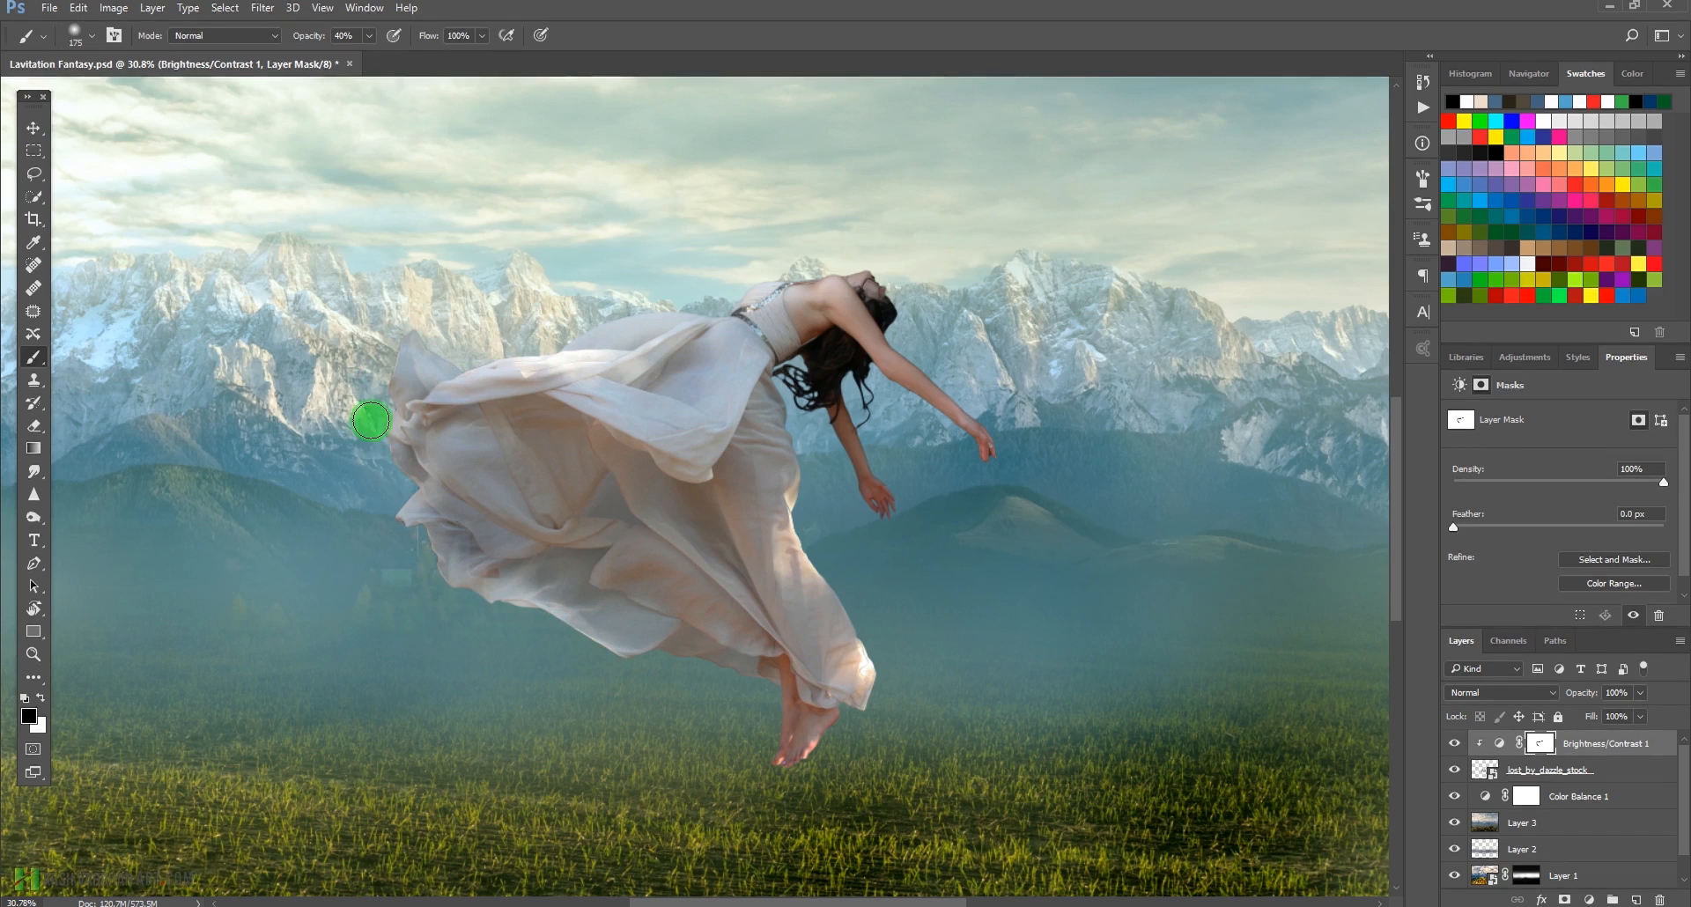
{"action": "mouse_move", "coordinate": [407, 485]}
{"action": "left_mouse_down"}
{"action": "mouse_move", "coordinate": [382, 414]}
{"action": "mouse_move", "coordinate": [389, 391]}
{"action": "mouse_move", "coordinate": [387, 449]}
{"action": "mouse_move", "coordinate": [408, 372]}
{"action": "mouse_move", "coordinate": [373, 381]}
{"action": "left_mouse_up"}
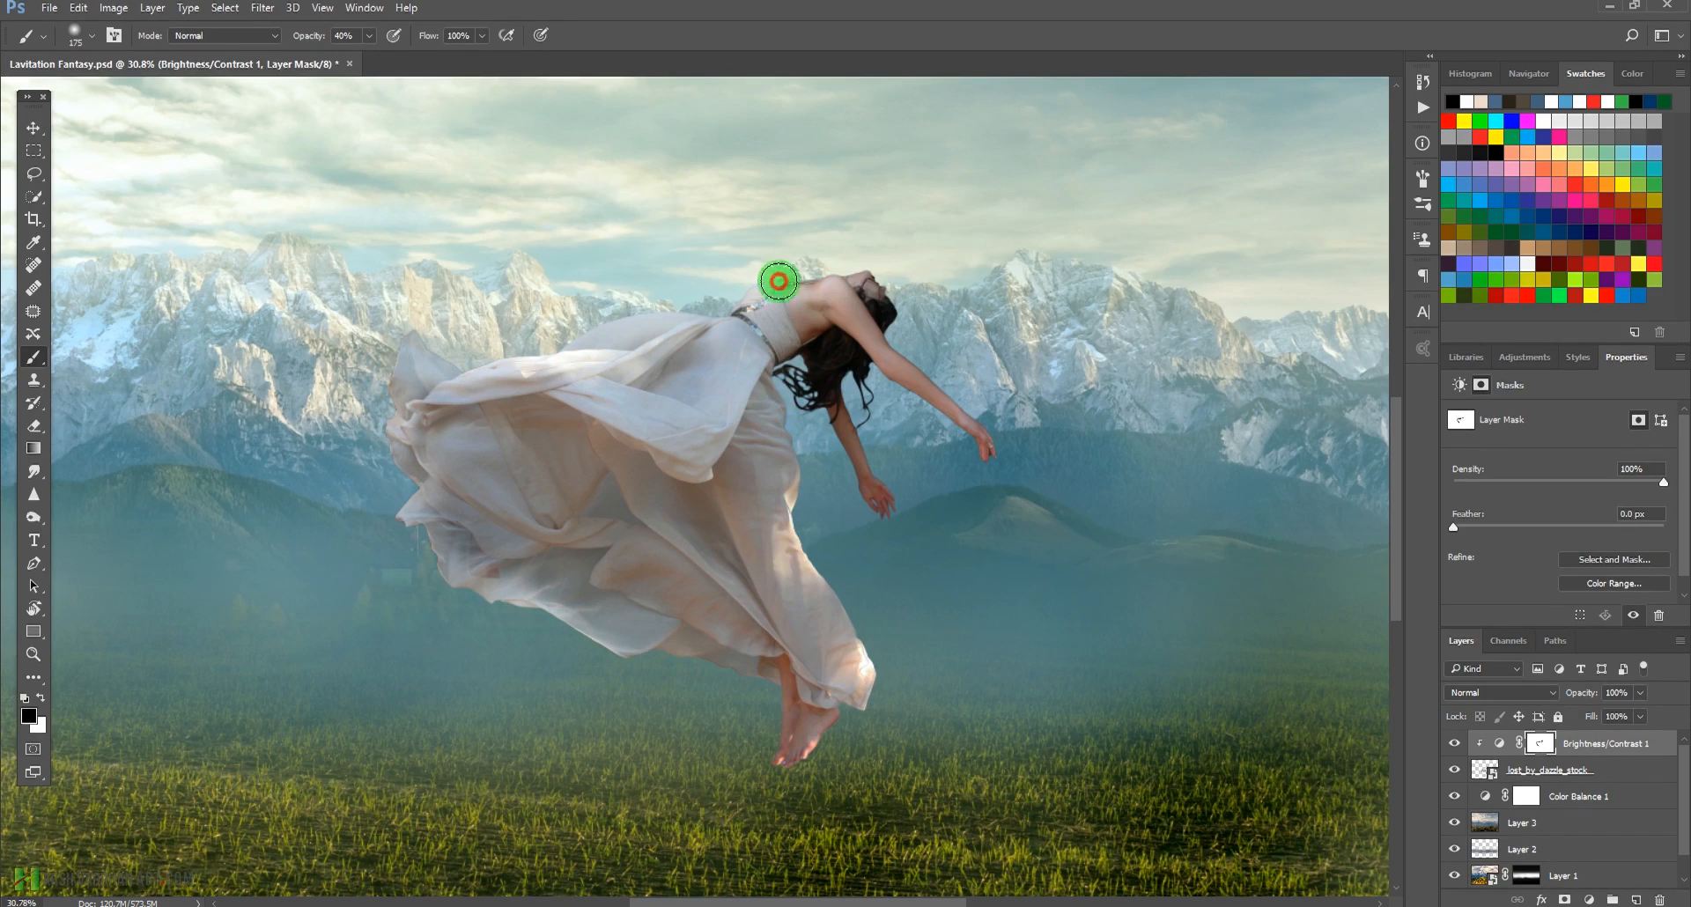
{"action": "left_click_drag", "start_coordinate": [572, 313], "coordinate": [615, 302]}
{"action": "mouse_move", "coordinate": [792, 268]}
{"action": "left_mouse_down"}
{"action": "mouse_move", "coordinate": [876, 271]}
{"action": "mouse_move", "coordinate": [841, 283]}
{"action": "left_mouse_up"}
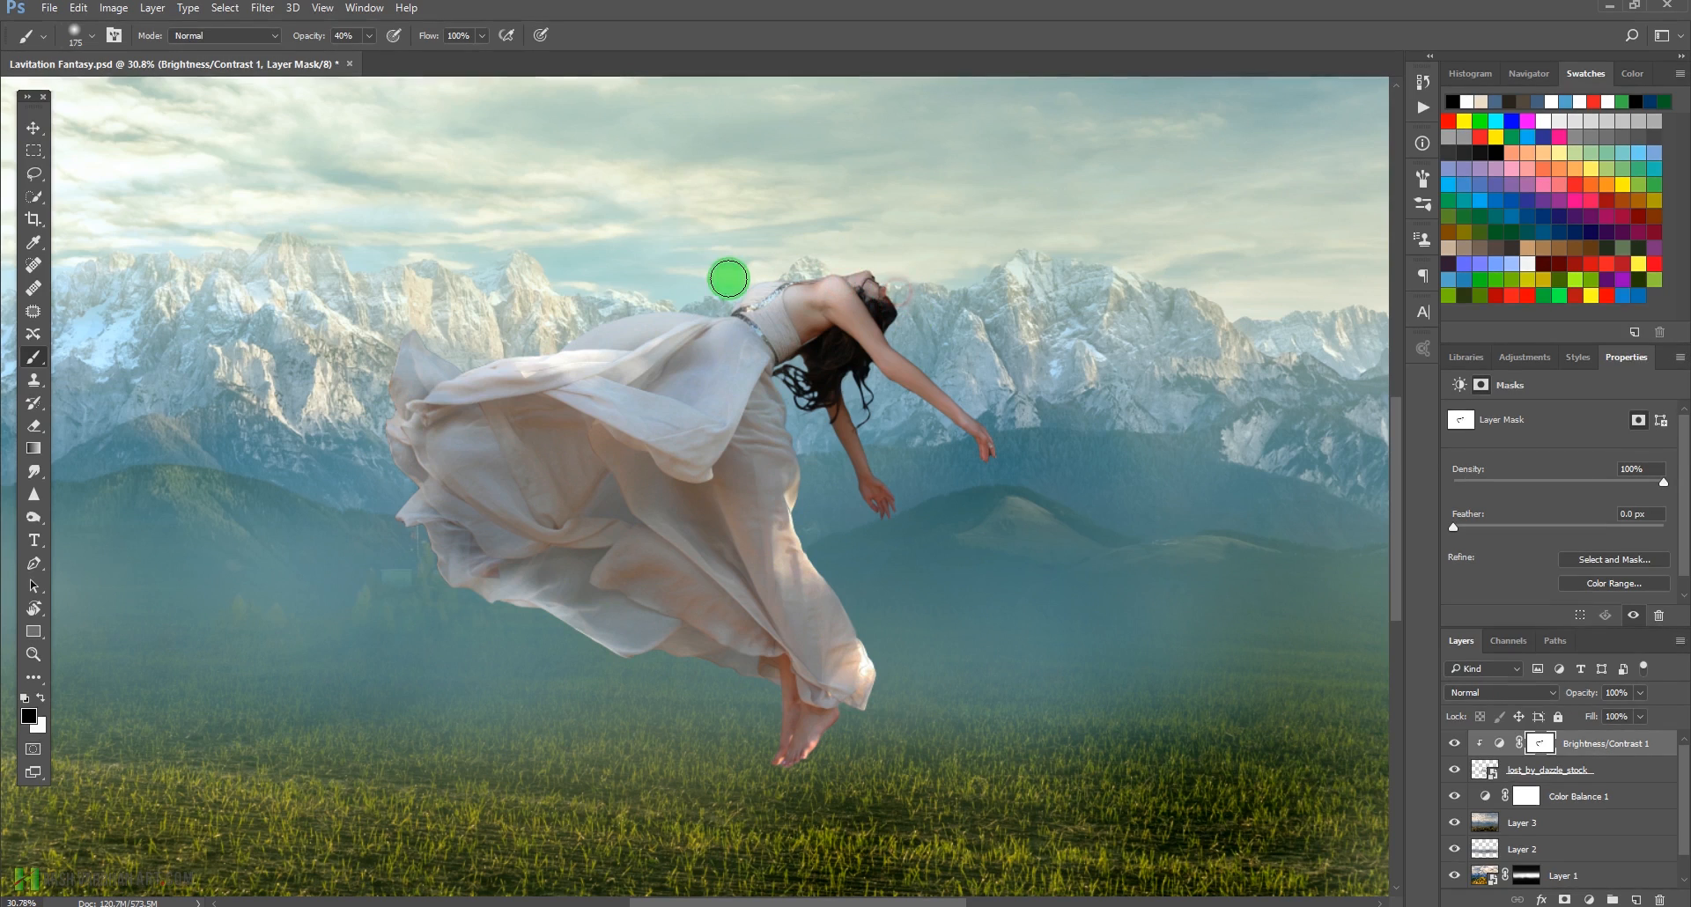
{"action": "left_click_drag", "start_coordinate": [578, 337], "coordinate": [510, 356]}
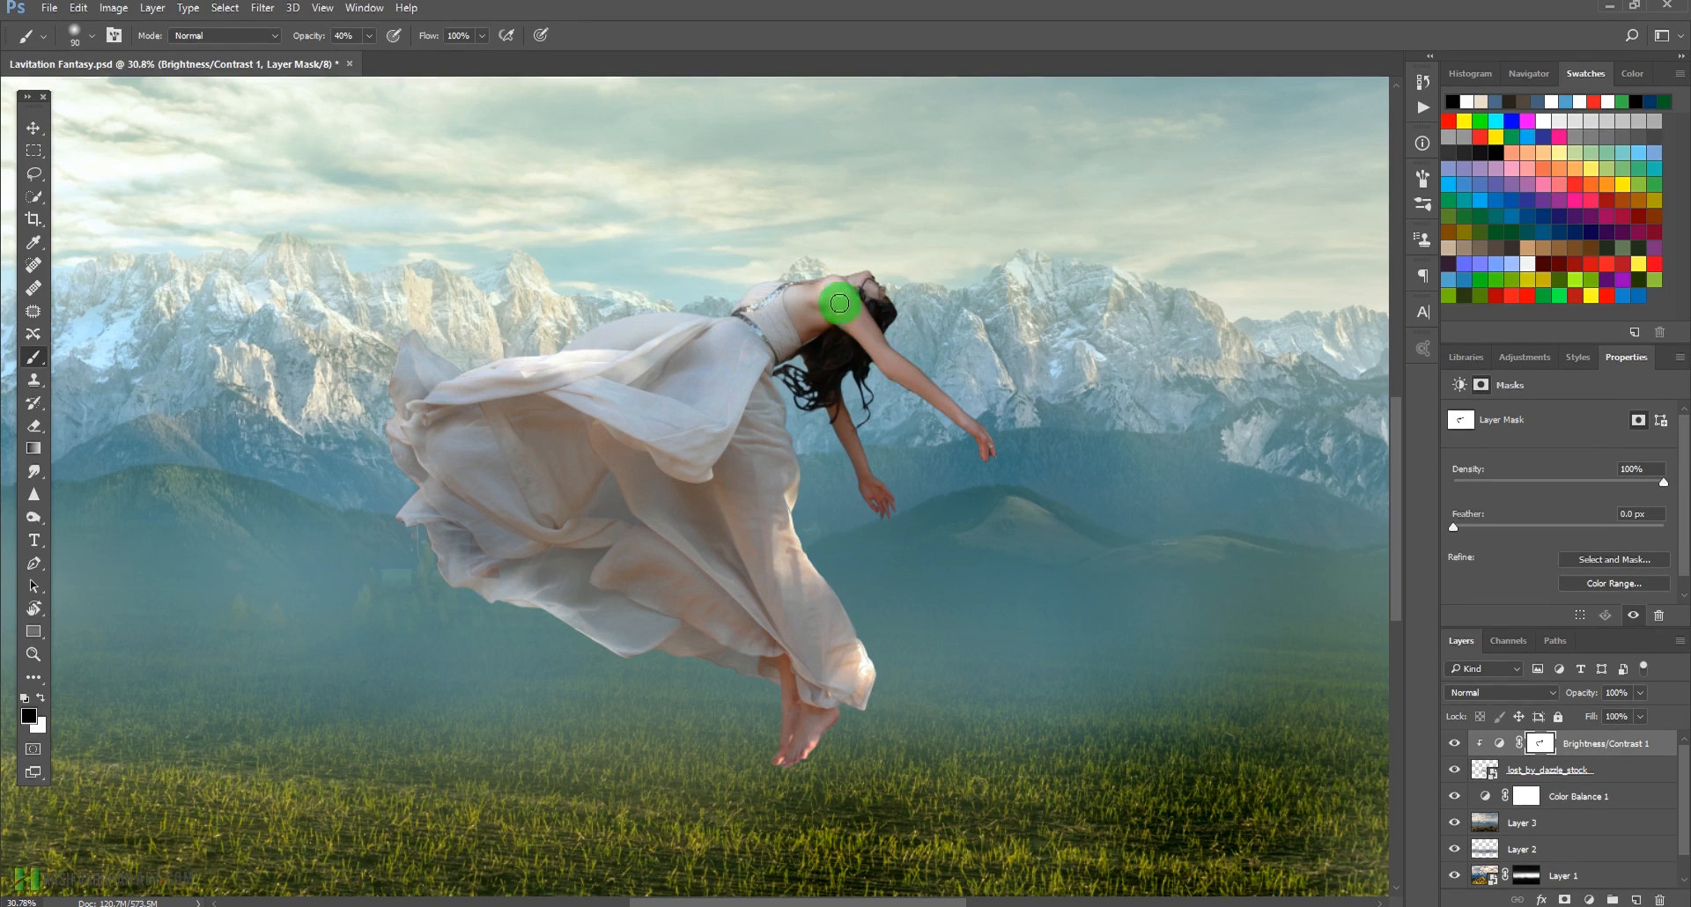
{"action": "left_click_drag", "start_coordinate": [830, 293], "coordinate": [880, 364]}
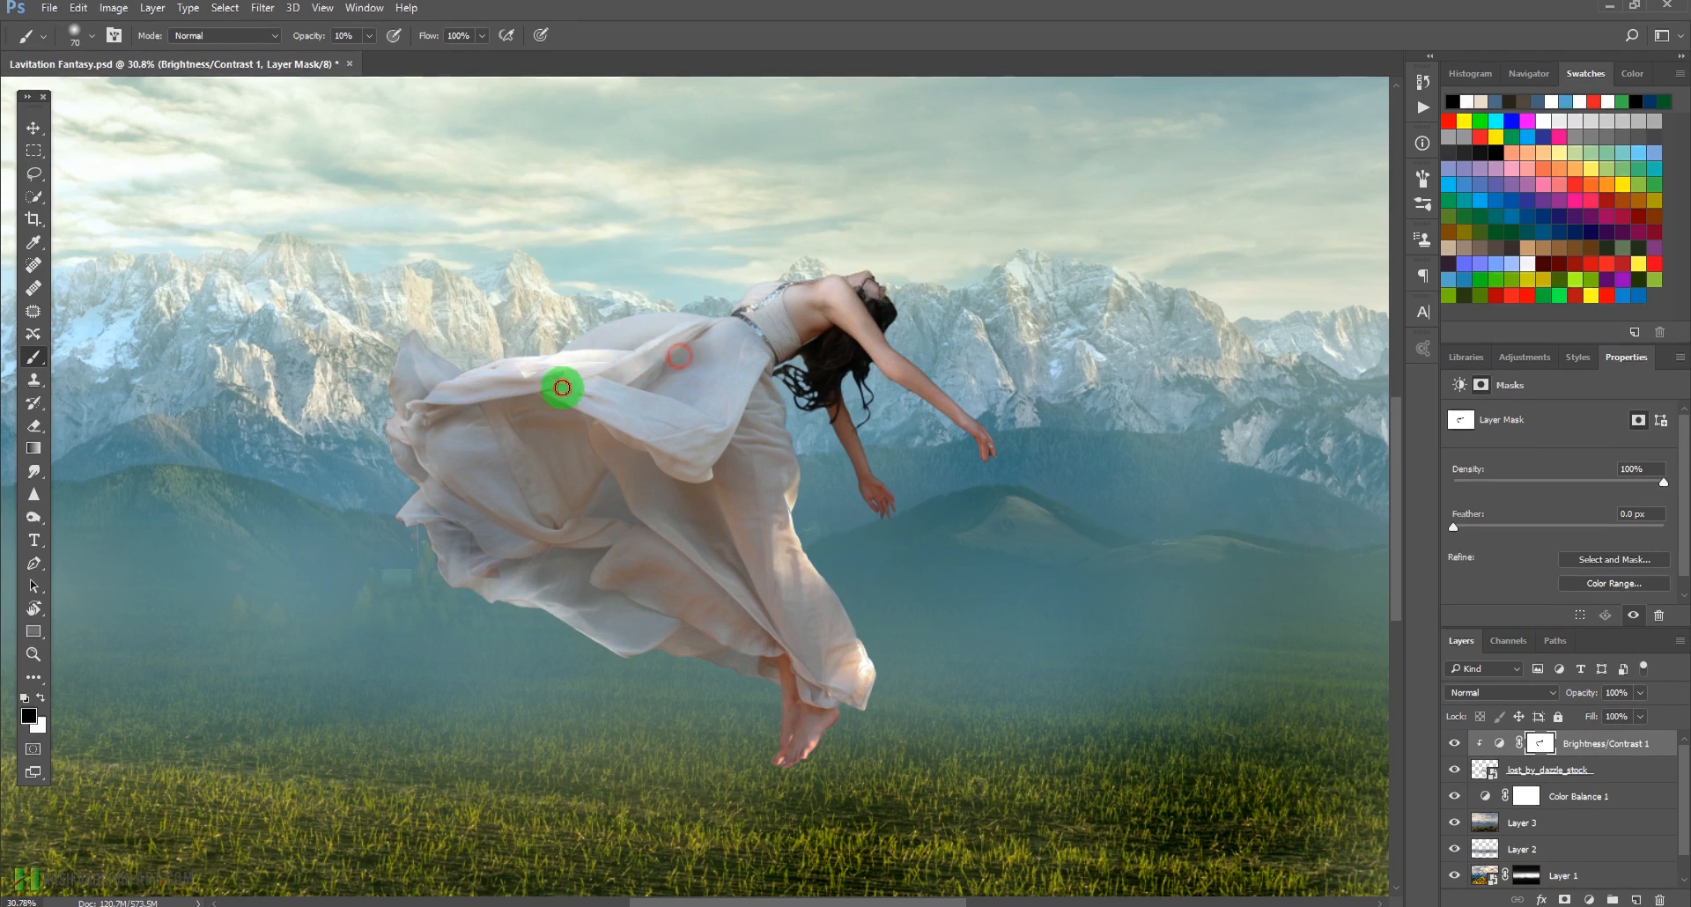
Softly brighten the inner folds of the dress on the mask with a 70 px brush at 10% opacity.
{"action": "mouse_move", "coordinate": [596, 378]}
{"action": "left_mouse_down"}
{"action": "mouse_move", "coordinate": [647, 362]}
{"action": "mouse_move", "coordinate": [673, 402]}
{"action": "mouse_move", "coordinate": [609, 422]}
{"action": "left_mouse_up"}
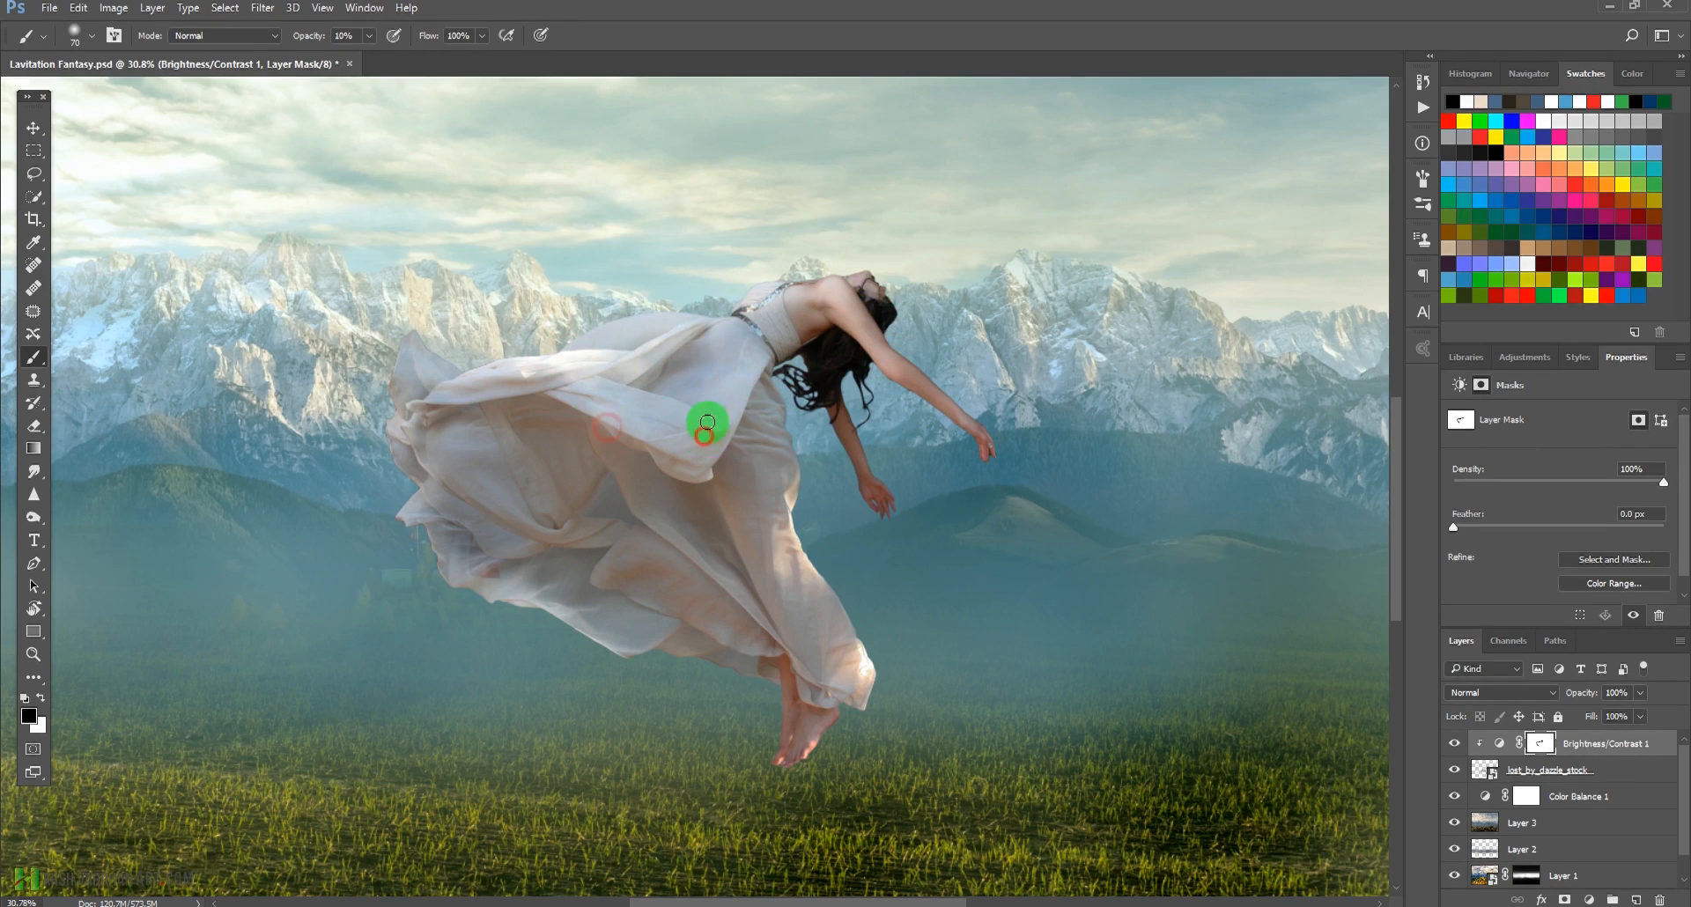
{"action": "left_click_drag", "start_coordinate": [652, 478], "coordinate": [633, 455]}
{"action": "mouse_move", "coordinate": [742, 544]}
{"action": "left_mouse_down"}
{"action": "mouse_move", "coordinate": [779, 490]}
{"action": "mouse_move", "coordinate": [713, 373]}
{"action": "mouse_move", "coordinate": [599, 362]}
{"action": "mouse_move", "coordinate": [818, 403]}
{"action": "mouse_move", "coordinate": [445, 555]}
{"action": "left_mouse_up"}
{"action": "left_click_drag", "start_coordinate": [763, 418], "coordinate": [980, 530]}
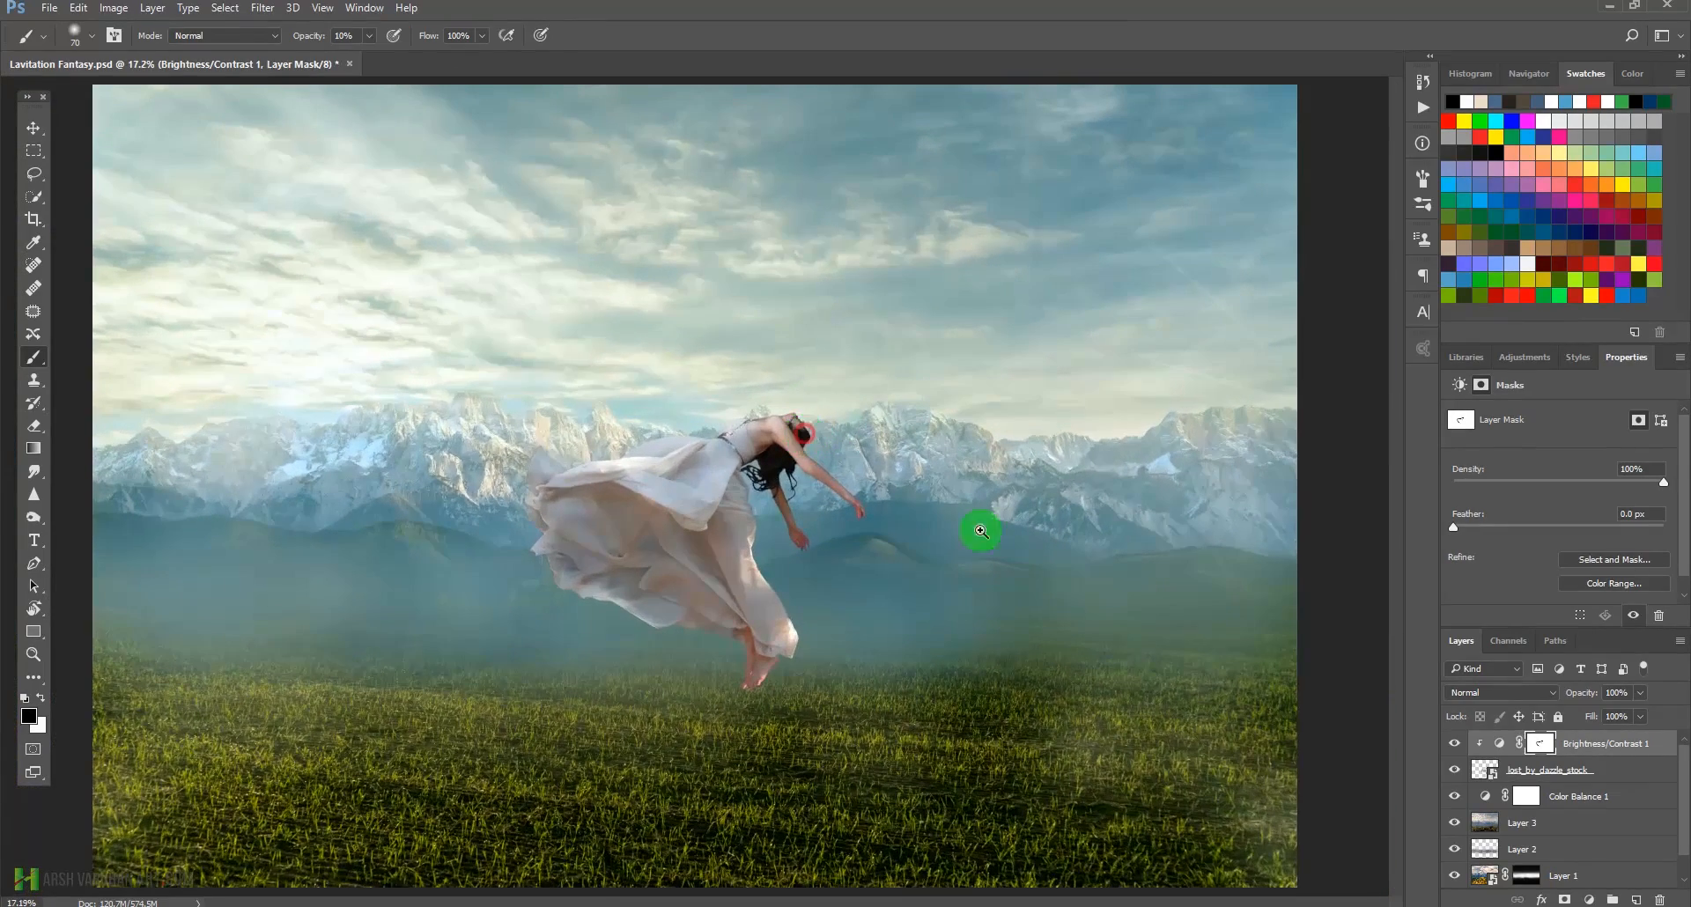
Add a second Brightness/Contrast adjustment with brightness 57, clipped to the woman.
{"action": "left_click", "coordinate": [1525, 358]}
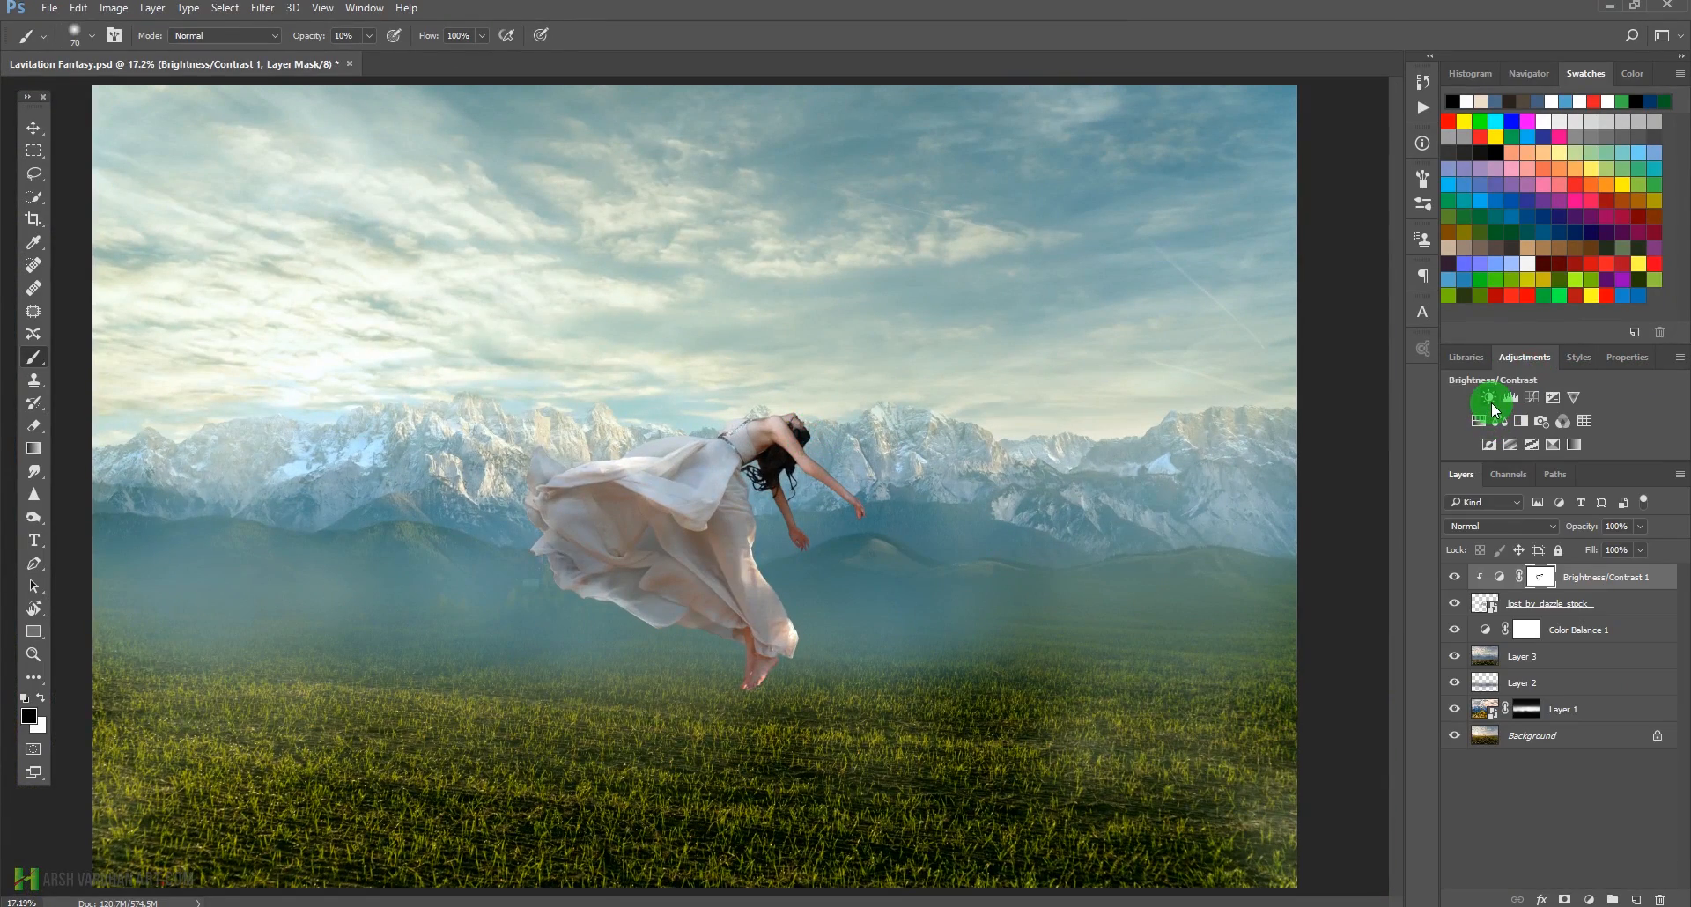
{"action": "left_click", "coordinate": [1488, 398]}
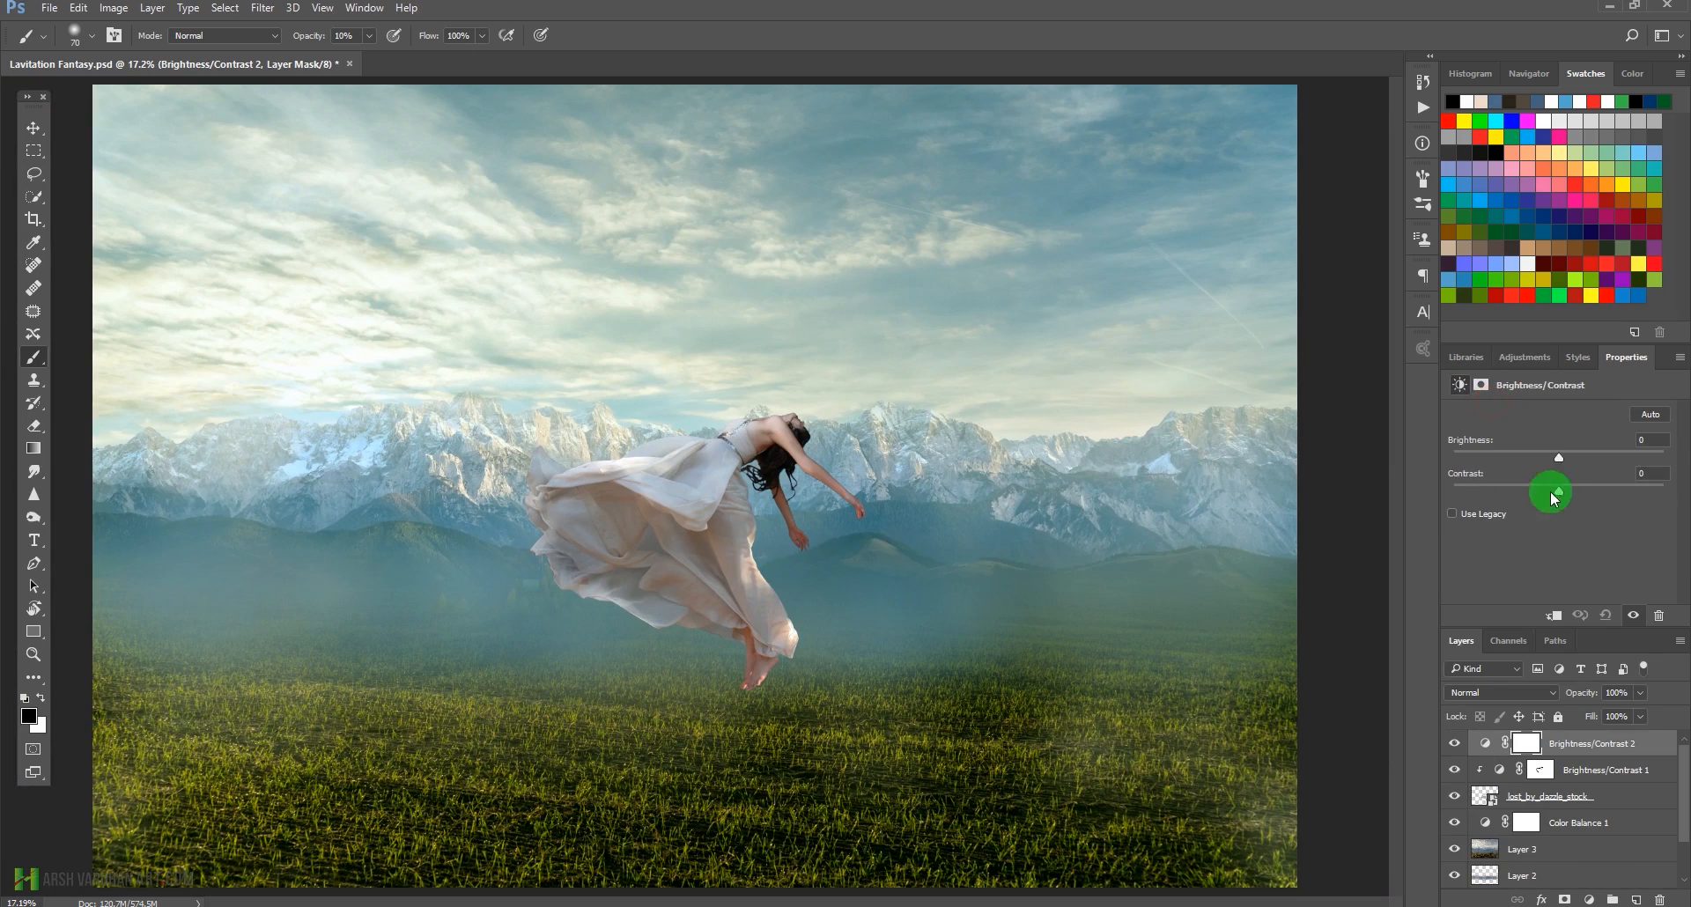
{"action": "left_click_drag", "start_coordinate": [1558, 459], "coordinate": [1597, 463]}
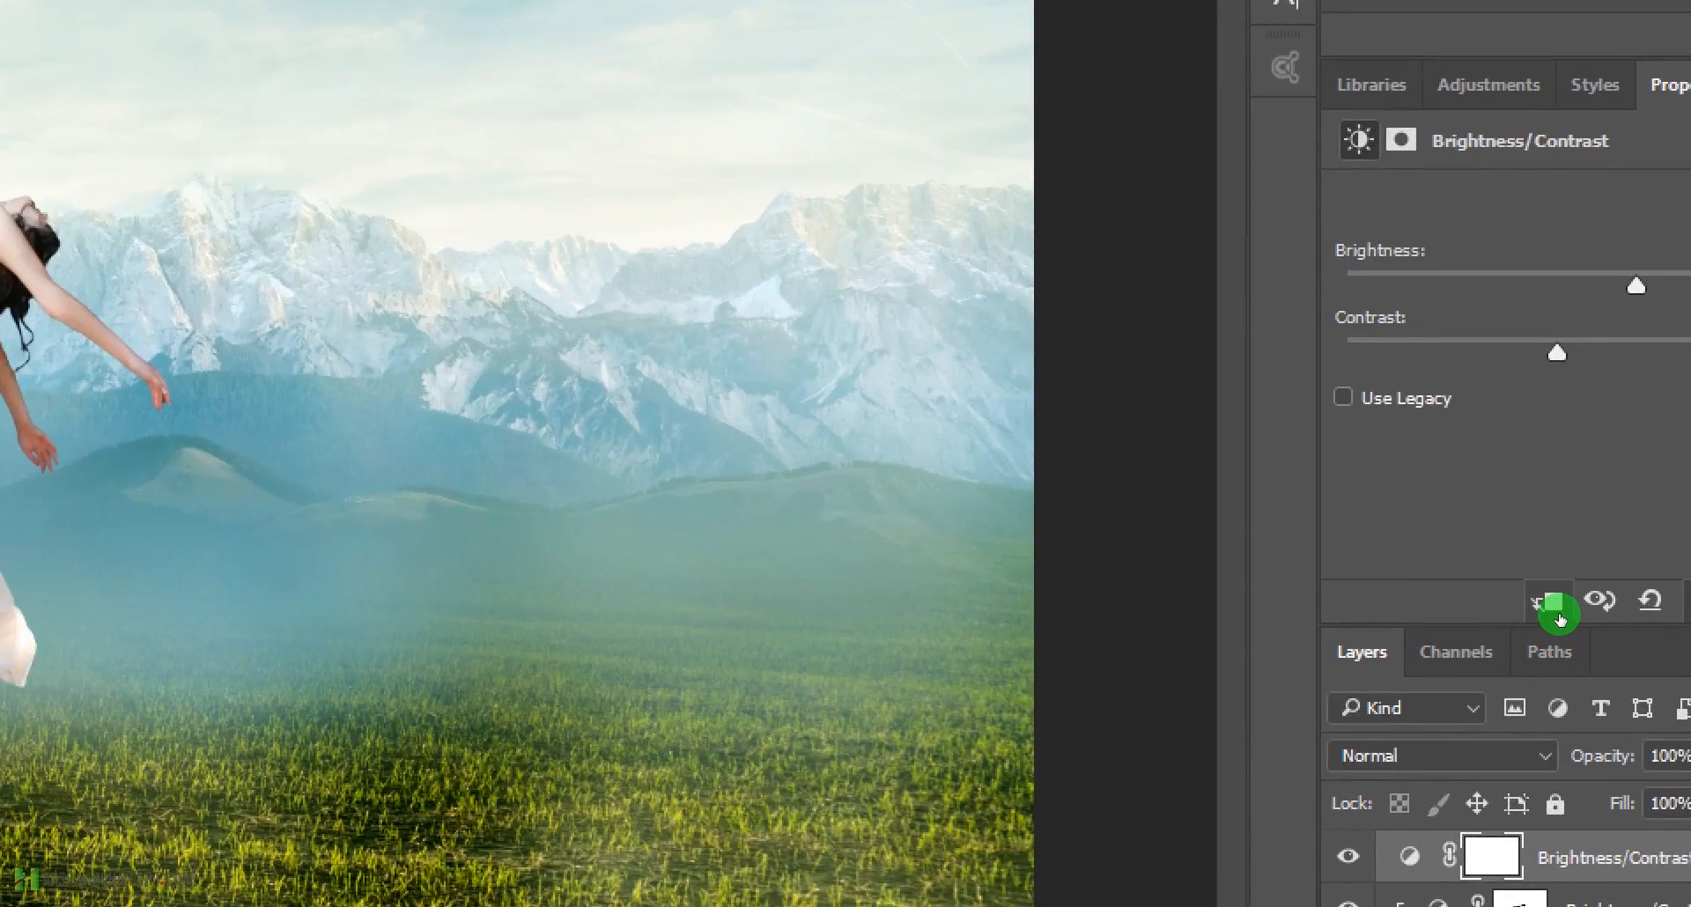
{"action": "left_click", "coordinate": [1552, 604]}
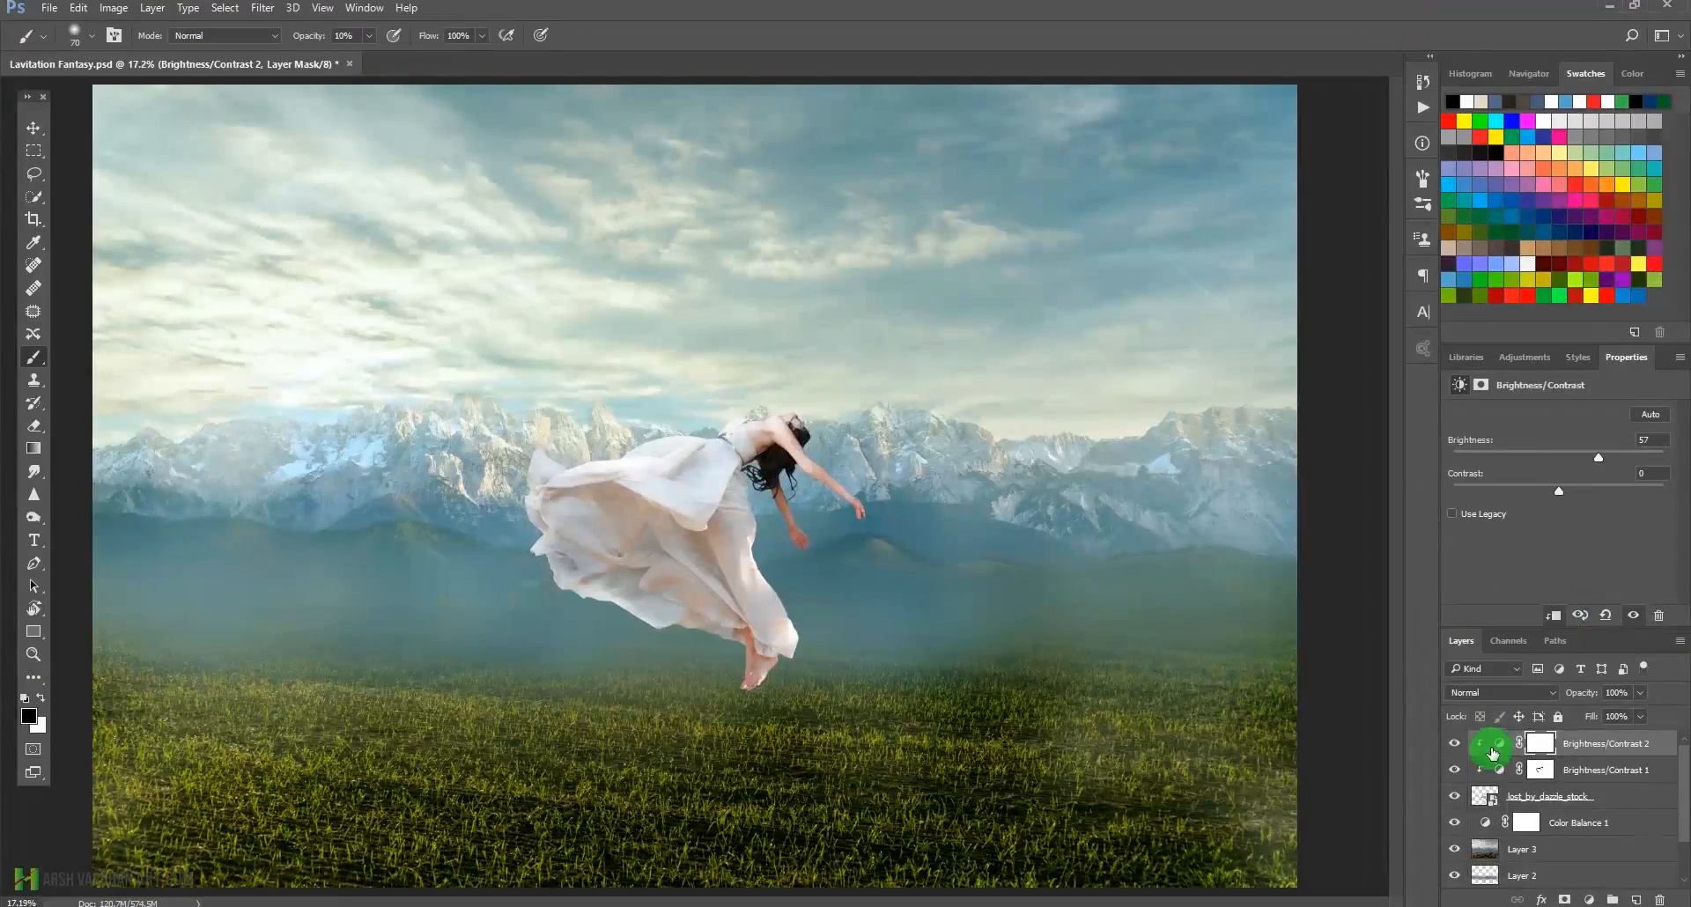
Invert the Brightness/Contrast 2 layer mask to black to hide the brightening.
{"action": "left_click", "coordinate": [1518, 857]}
{"action": "scroll", "coordinate": [725, 491], "scroll_direction": "up", "scroll_amount": 4}
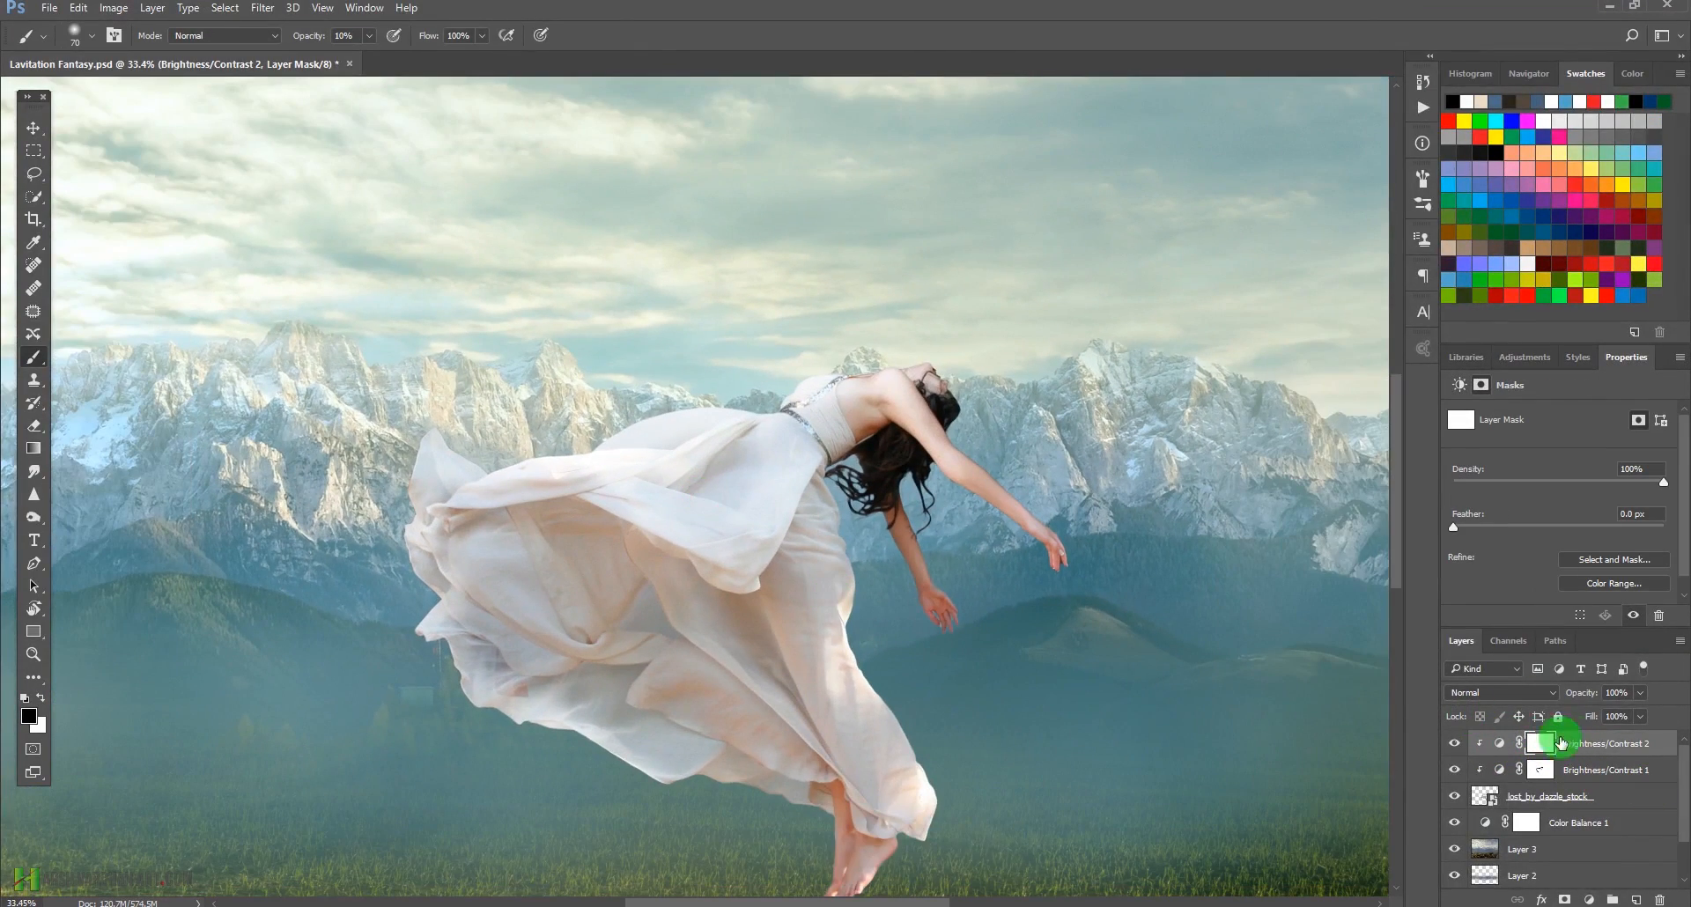
{"action": "left_click", "coordinate": [1538, 747]}
{"action": "key", "text": "ctrl+i"}
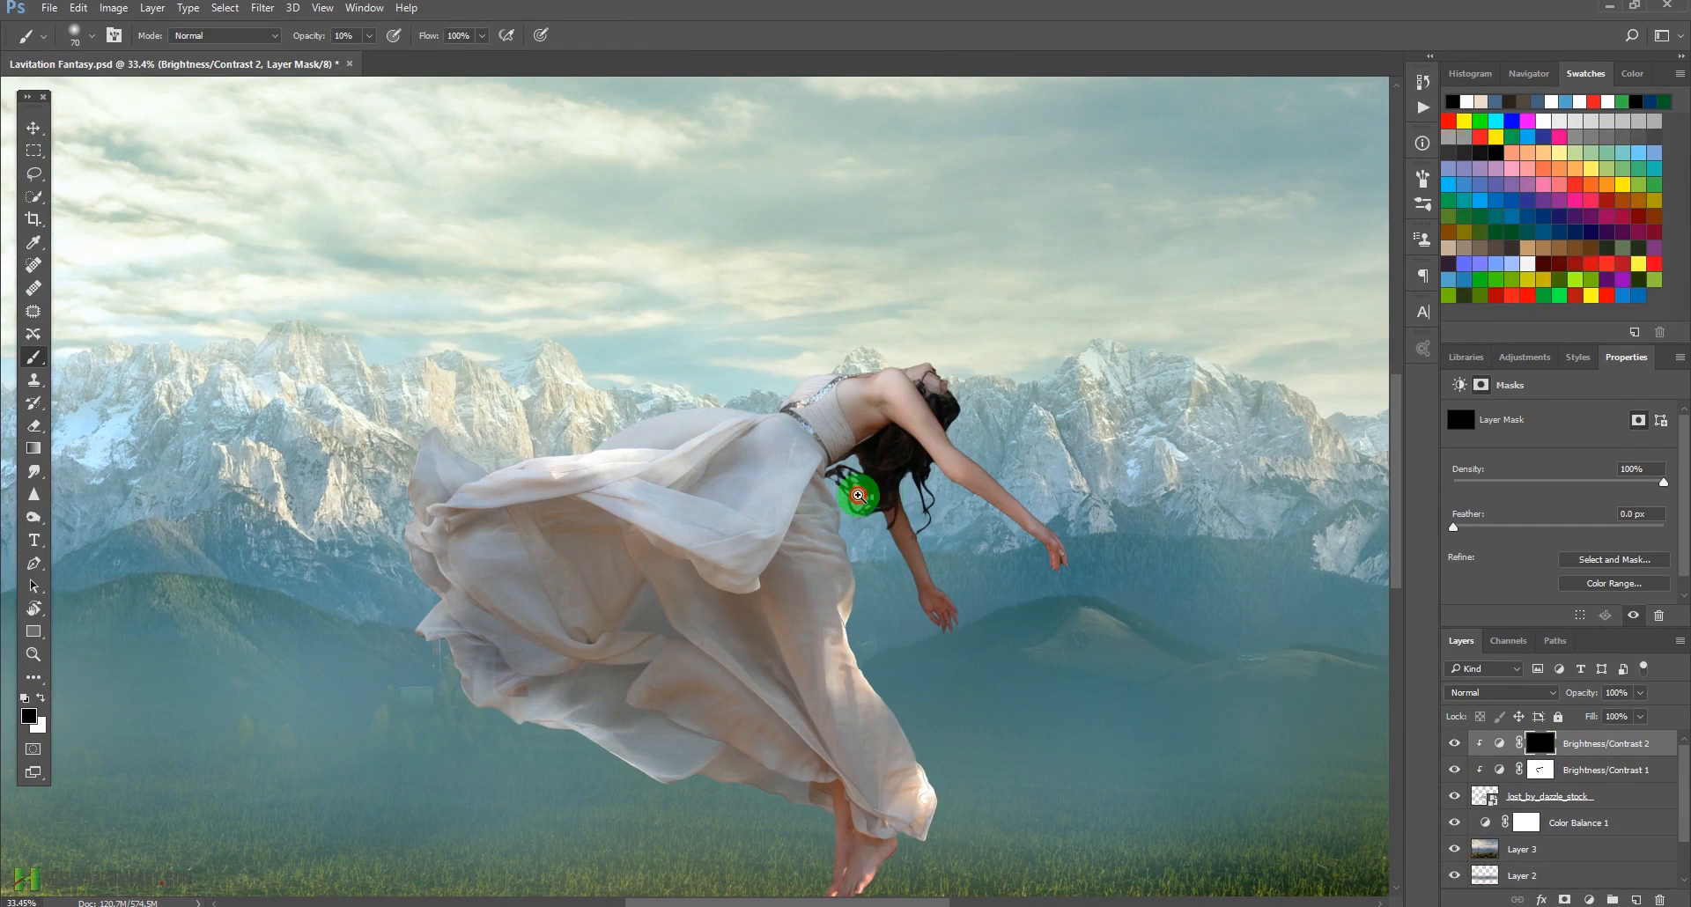
Brighten the dress's outer edges and the woman's back, shoulder and arm, painting the mask white with a 300 px brush at 10% opacity.
{"action": "scroll", "coordinate": [861, 505], "scroll_direction": "down", "scroll_amount": 2}
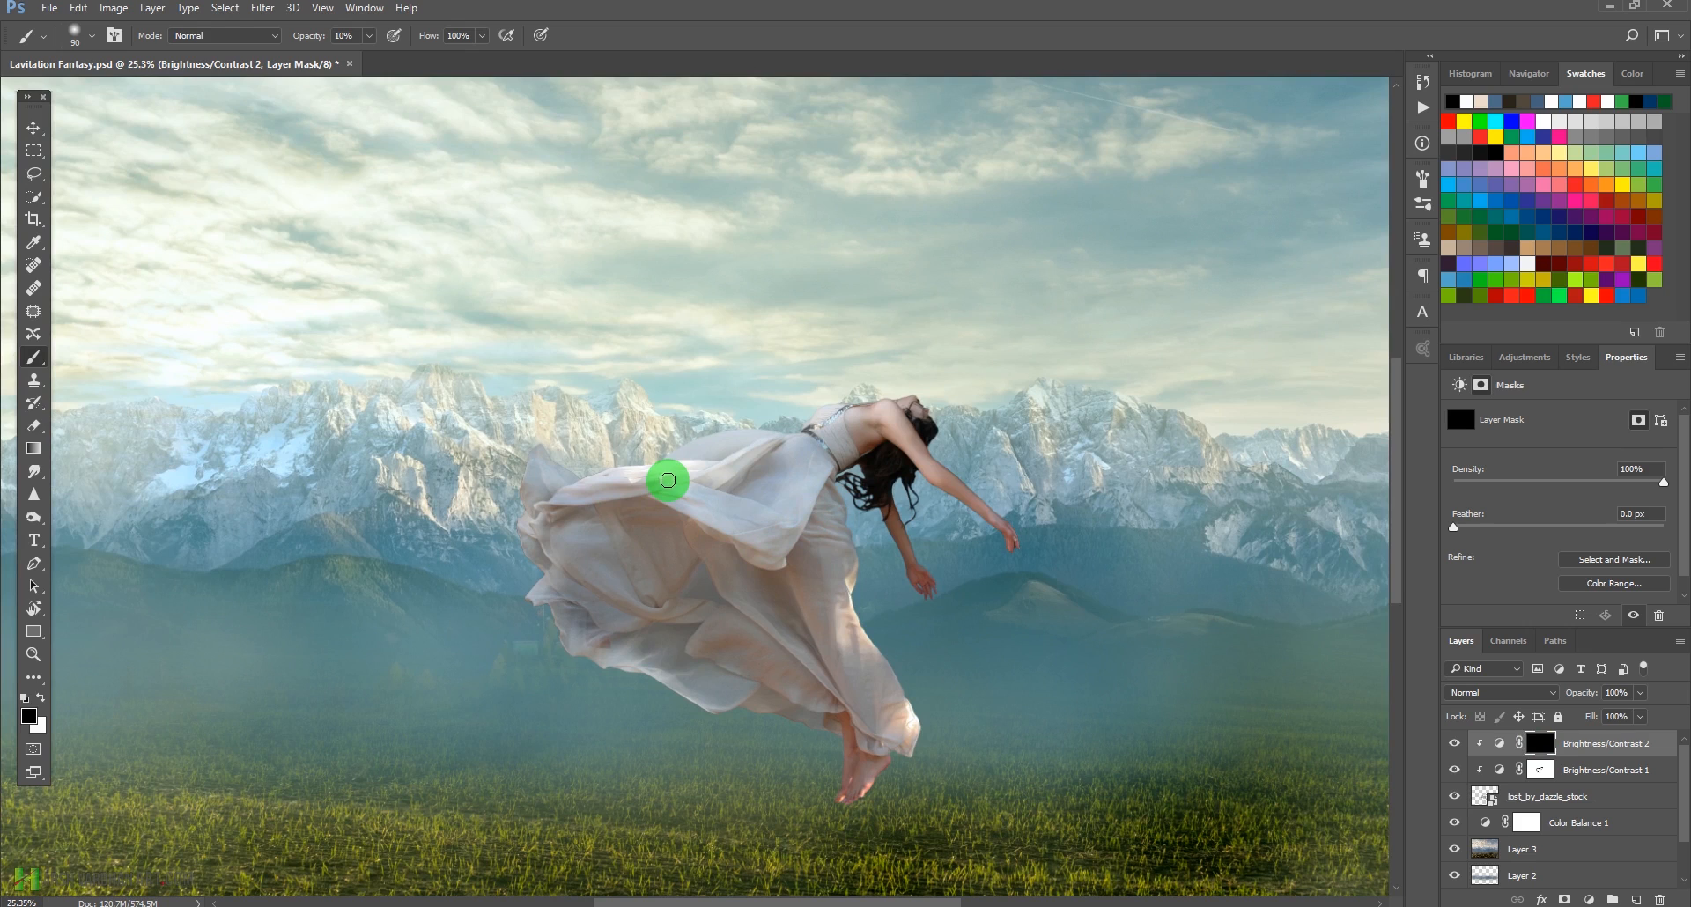
{"action": "key", "text": "bracketright"}
{"action": "key", "text": "bracketright"}
{"action": "key", "text": "bracketright"}
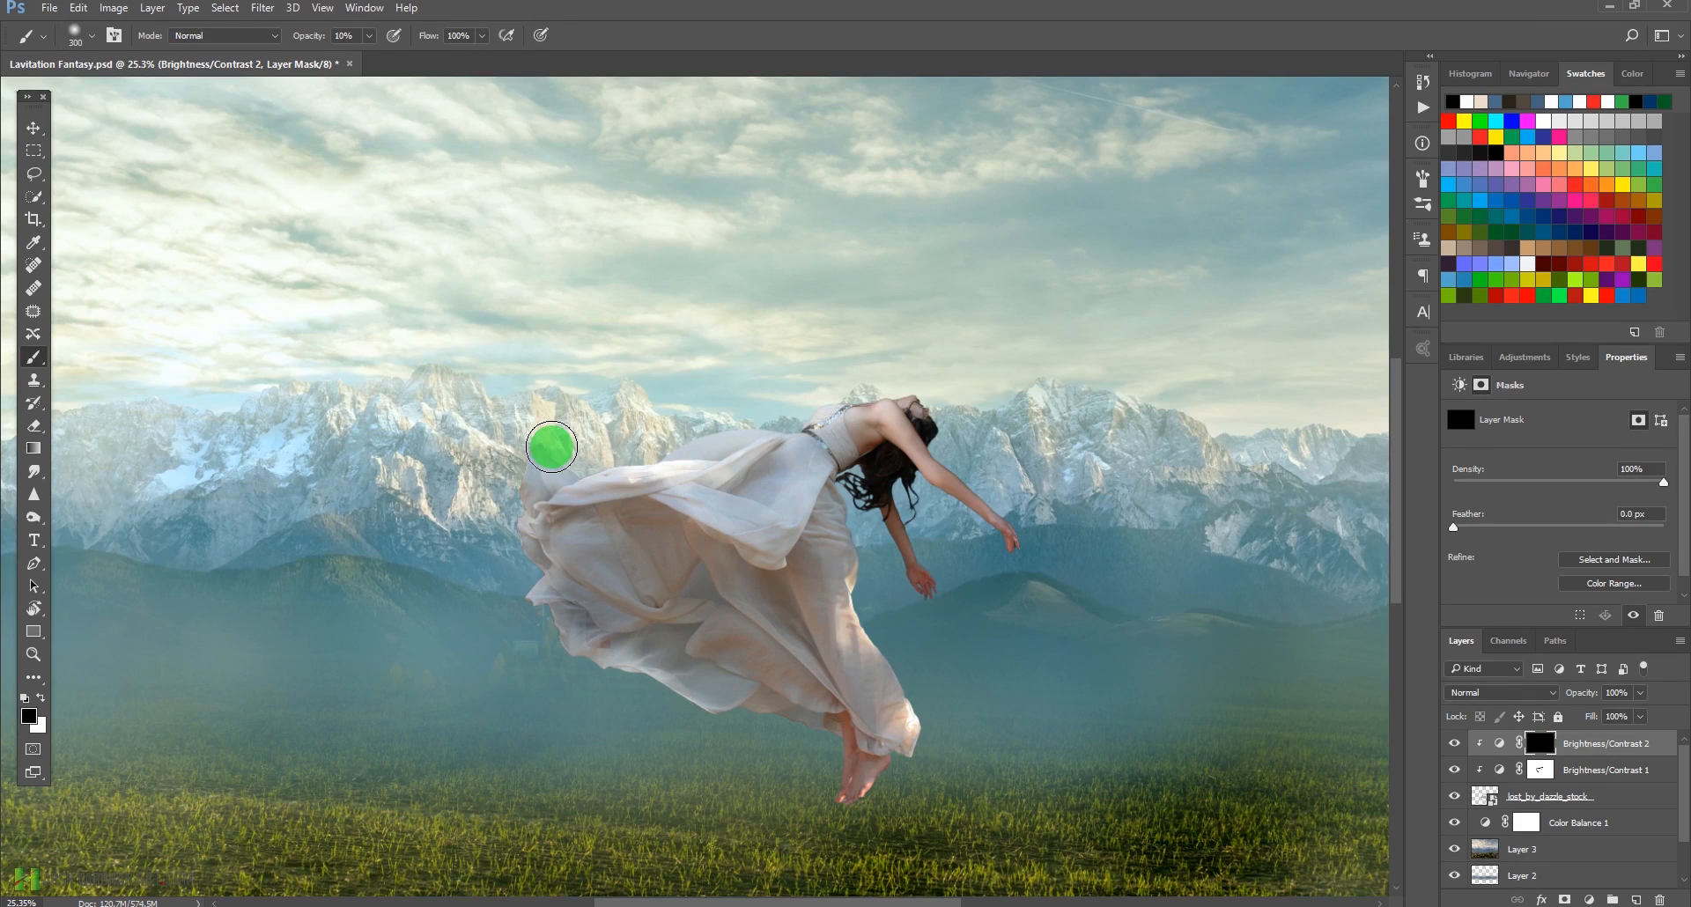
{"action": "key", "text": "x"}
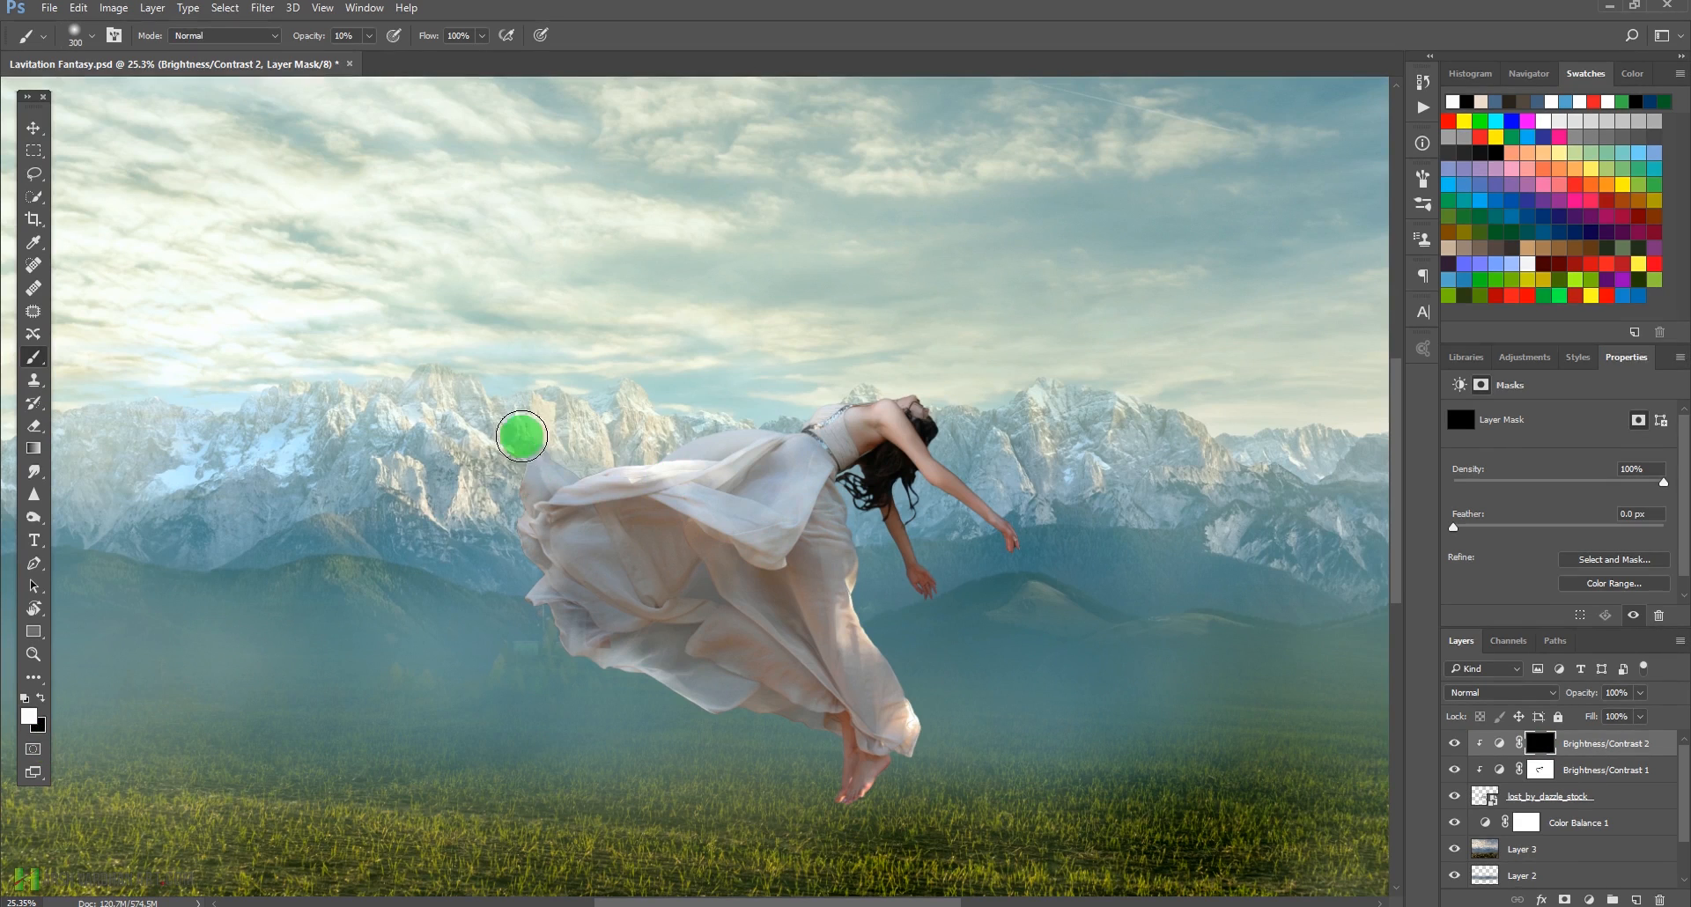
{"action": "left_click", "coordinate": [560, 449]}
{"action": "left_click", "coordinate": [574, 454]}
{"action": "left_click", "coordinate": [510, 473]}
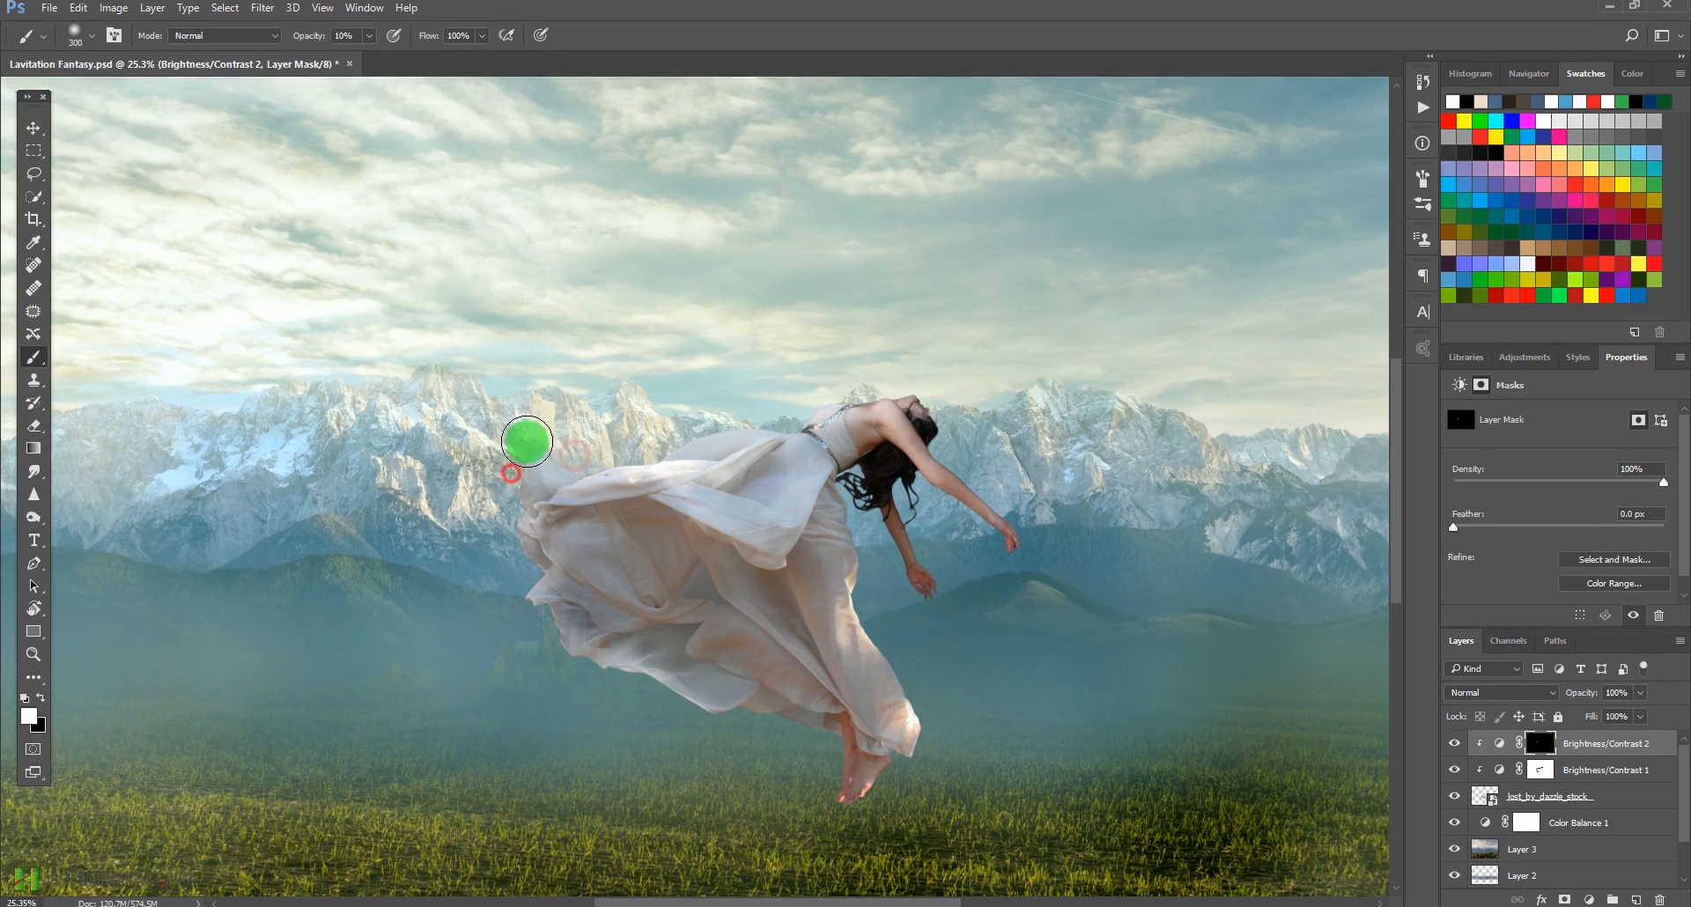
{"action": "left_click", "coordinate": [547, 435]}
{"action": "left_click", "coordinate": [619, 453]}
{"action": "left_click", "coordinate": [671, 444]}
{"action": "left_click", "coordinate": [665, 441]}
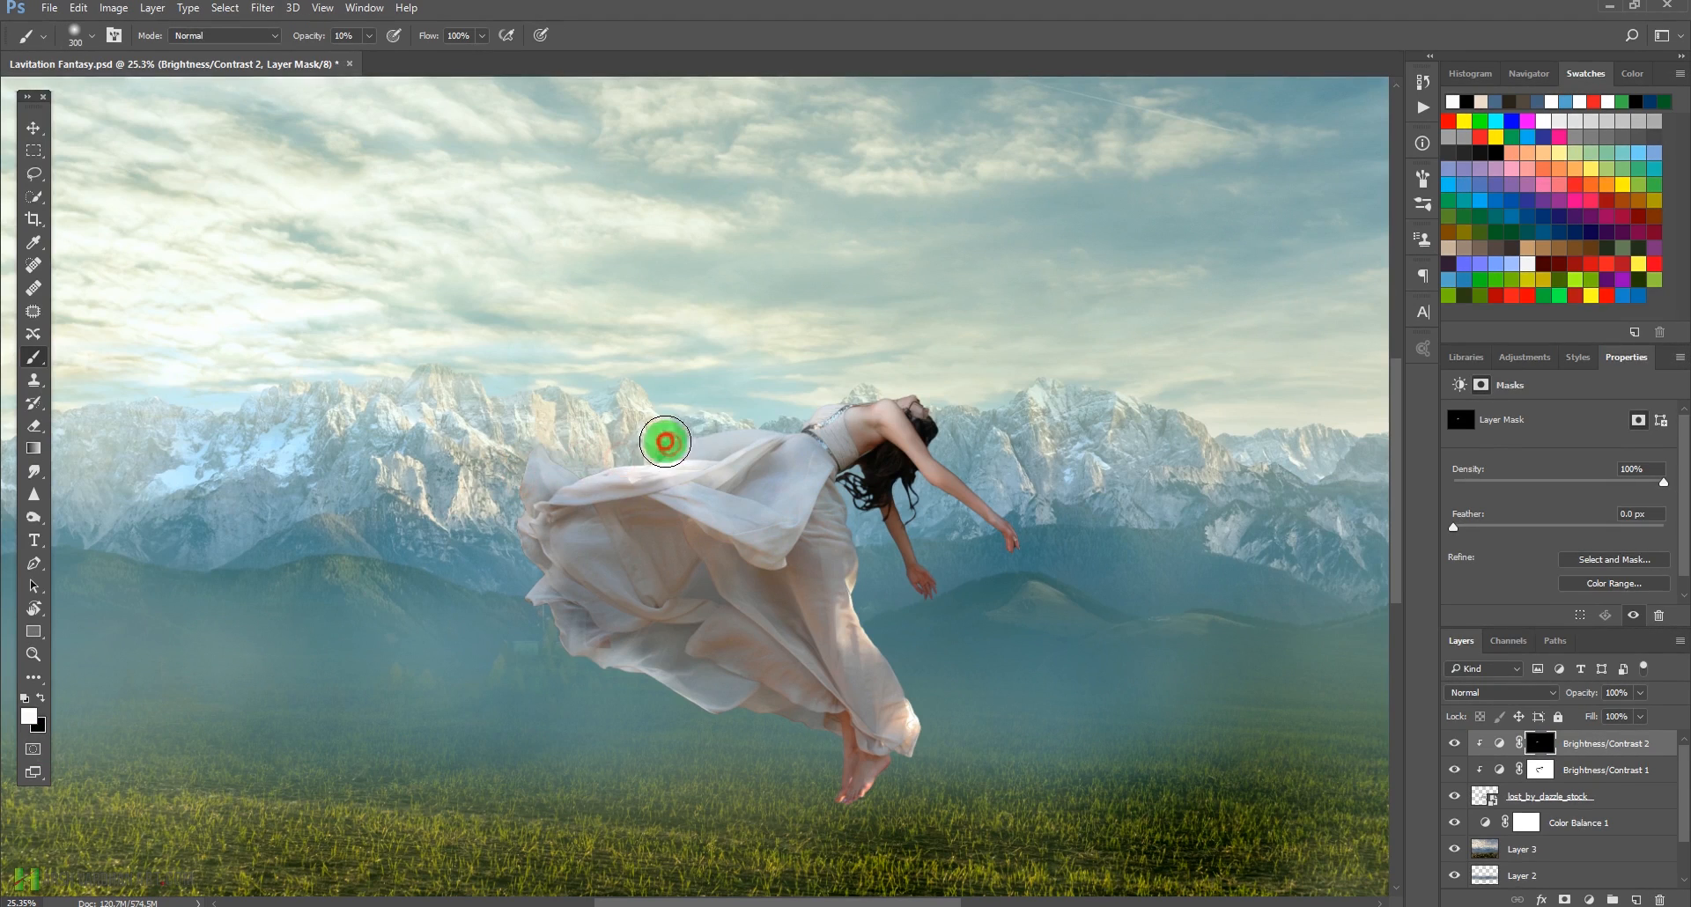
{"action": "left_click", "coordinate": [759, 432]}
{"action": "left_click", "coordinate": [814, 422]}
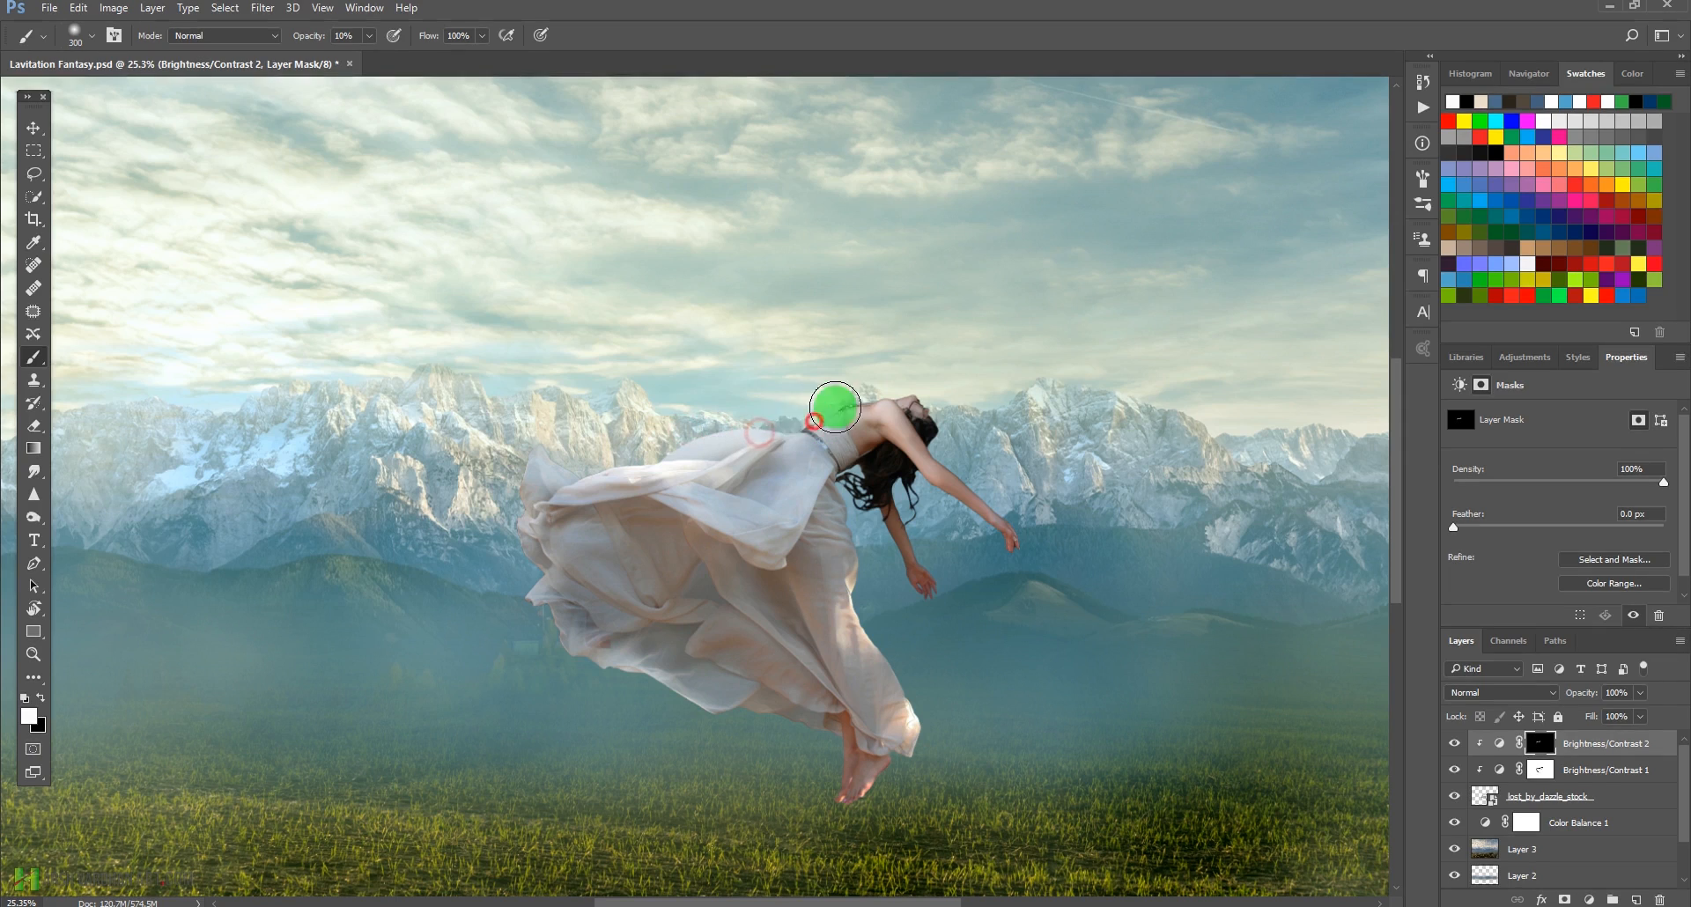
{"action": "left_click", "coordinate": [852, 390]}
{"action": "left_click", "coordinate": [805, 391]}
{"action": "left_click", "coordinate": [887, 387]}
{"action": "left_click", "coordinate": [935, 406]}
{"action": "left_click", "coordinate": [974, 427]}
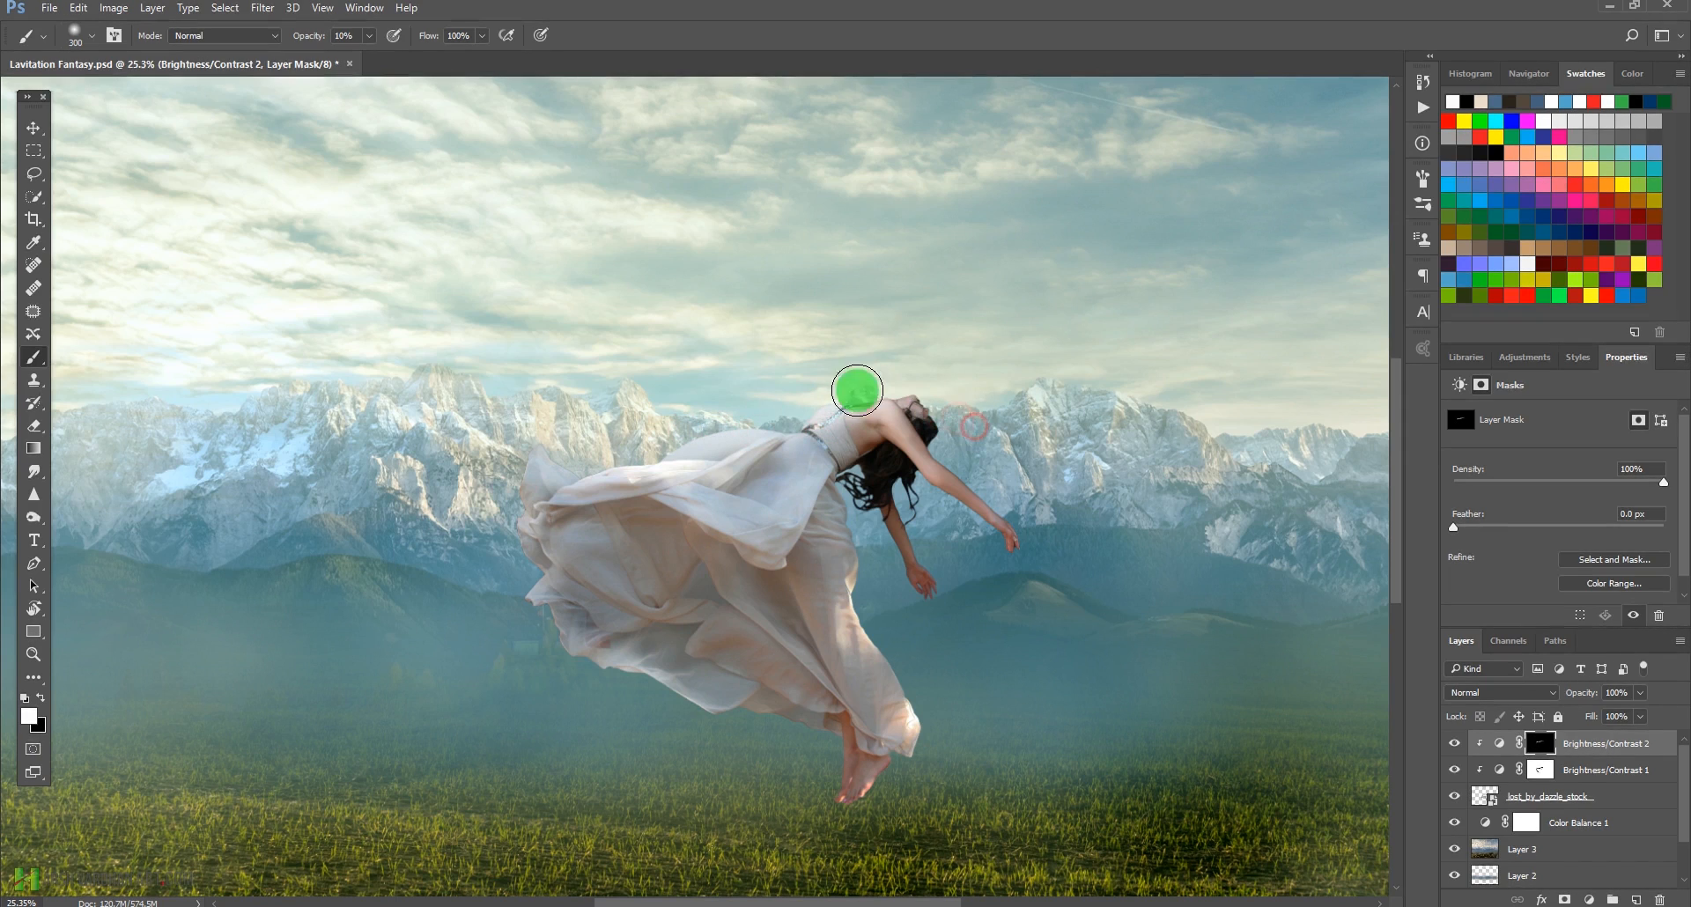
{"action": "left_click", "coordinate": [748, 436]}
{"action": "left_click", "coordinate": [691, 435]}
{"action": "left_click", "coordinate": [646, 442]}
{"action": "left_click", "coordinate": [608, 465]}
{"action": "left_click", "coordinate": [550, 458]}
{"action": "left_click", "coordinate": [521, 454]}
{"action": "left_click", "coordinate": [506, 497]}
{"action": "left_click", "coordinate": [516, 542]}
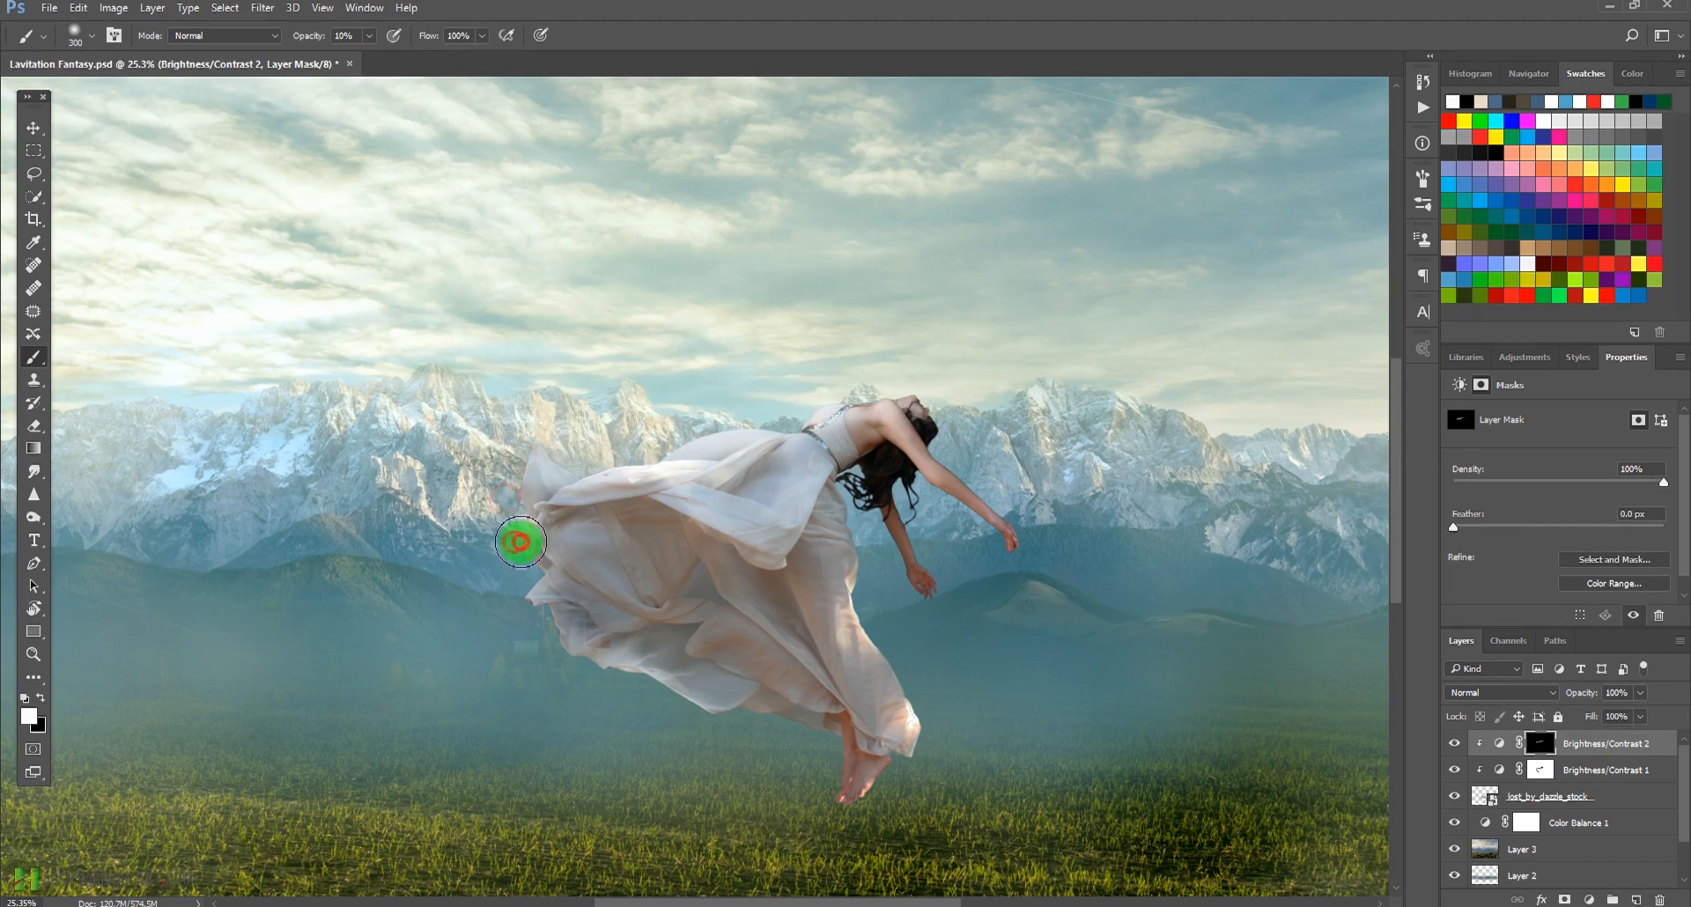
{"action": "left_click", "coordinate": [517, 578]}
{"action": "left_click", "coordinate": [619, 664]}
{"action": "left_click", "coordinate": [655, 684]}
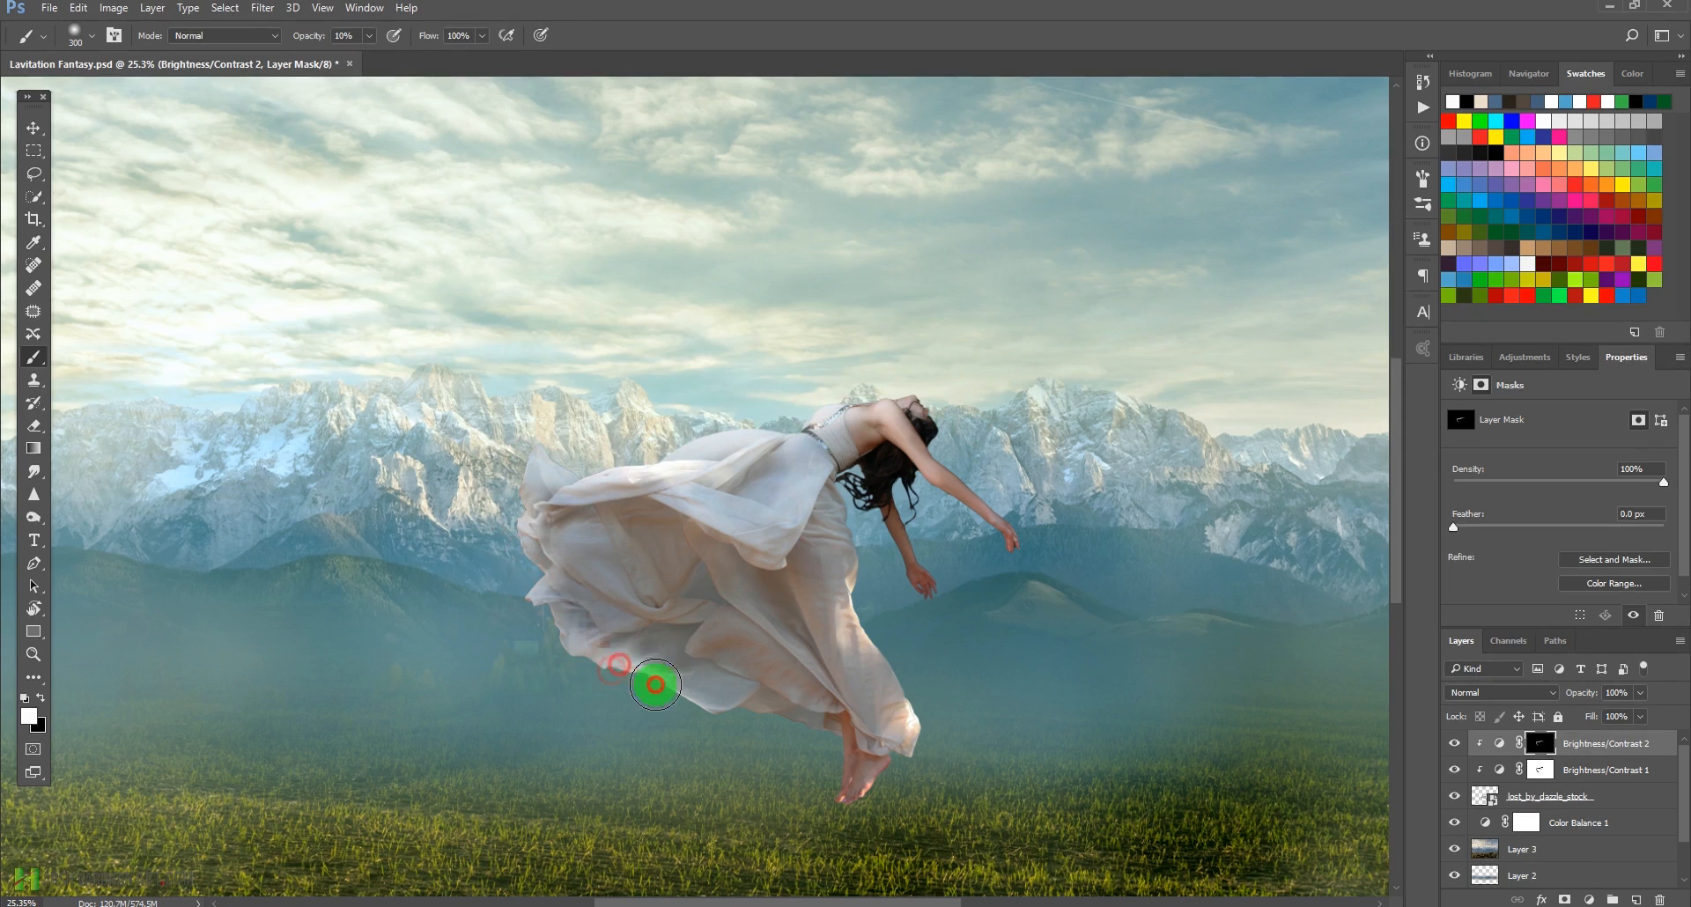
{"action": "left_click", "coordinate": [464, 454]}
{"action": "left_click", "coordinate": [503, 488]}
{"action": "left_click", "coordinate": [519, 465]}
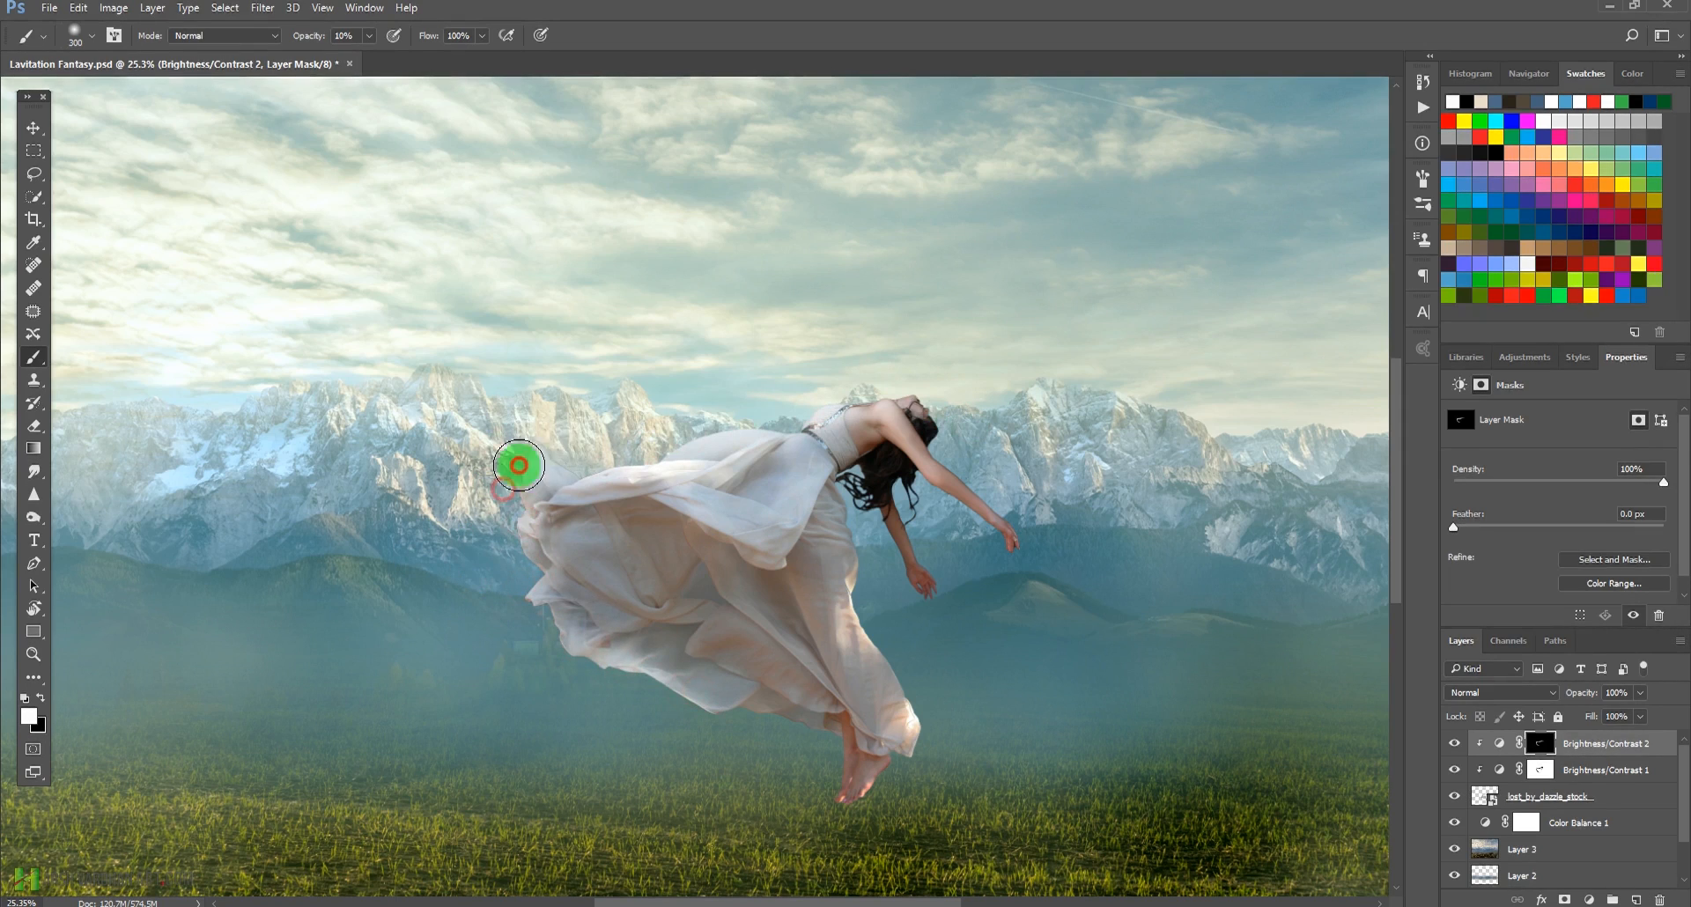
{"action": "left_click", "coordinate": [634, 444]}
{"action": "left_click", "coordinate": [672, 441]}
{"action": "left_click", "coordinate": [764, 422]}
{"action": "left_click", "coordinate": [812, 407]}
{"action": "left_click", "coordinate": [859, 388]}
{"action": "left_click", "coordinate": [874, 378]}
{"action": "left_click", "coordinate": [909, 382]}
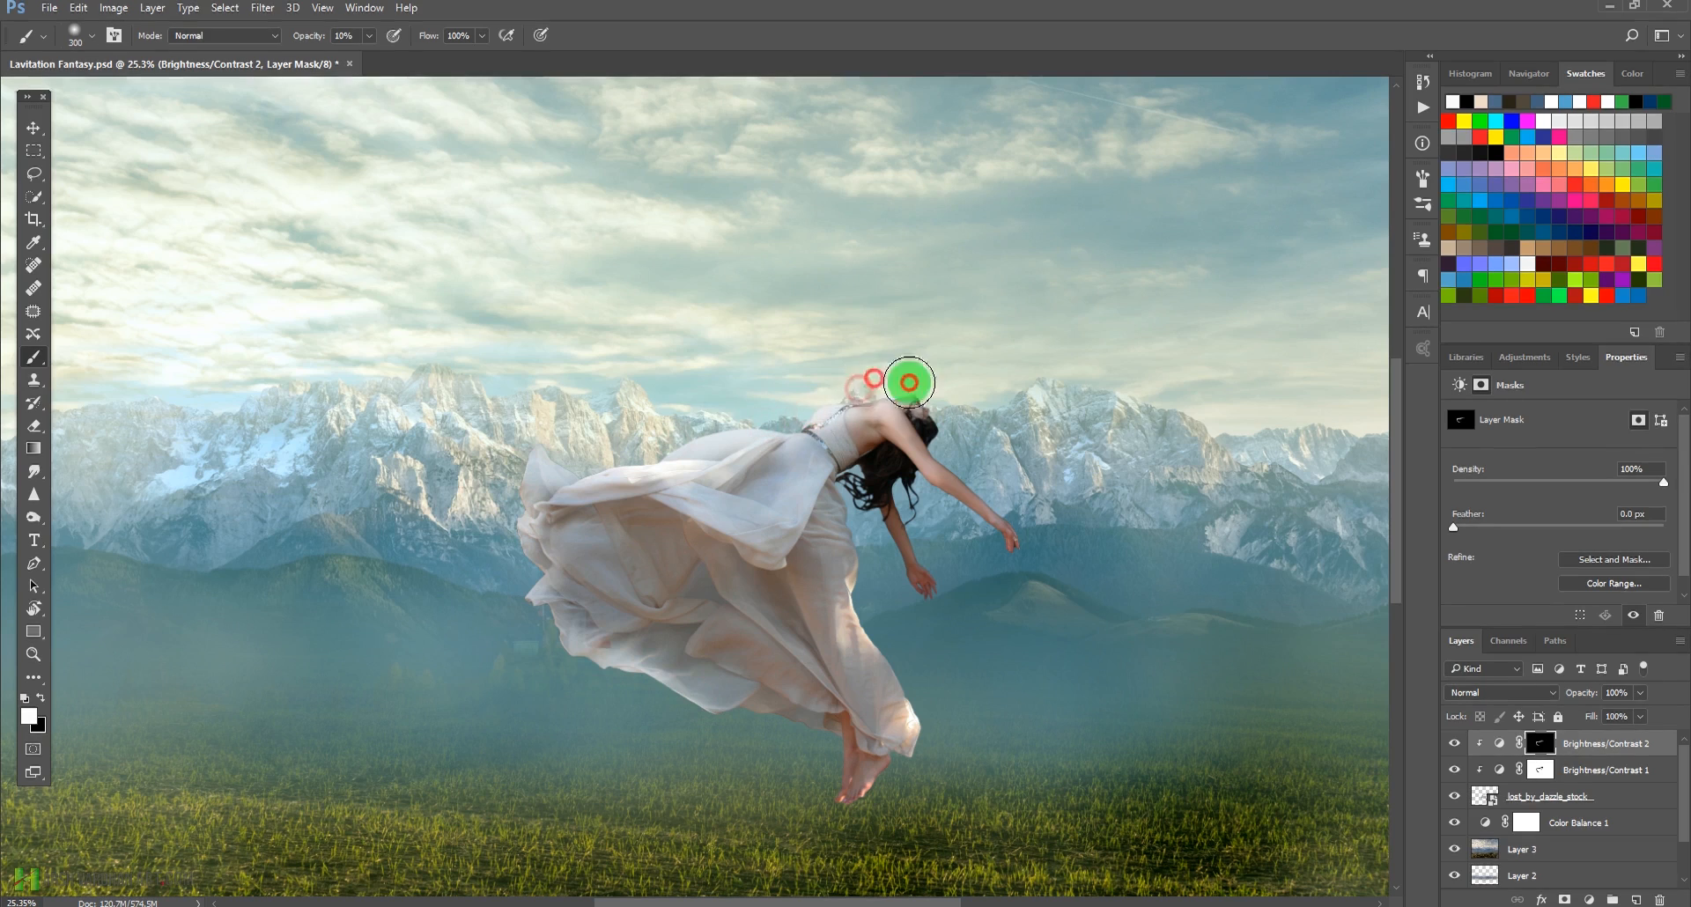
{"action": "left_click", "coordinate": [963, 434]}
{"action": "left_click", "coordinate": [651, 437]}
{"action": "left_click", "coordinate": [674, 442]}
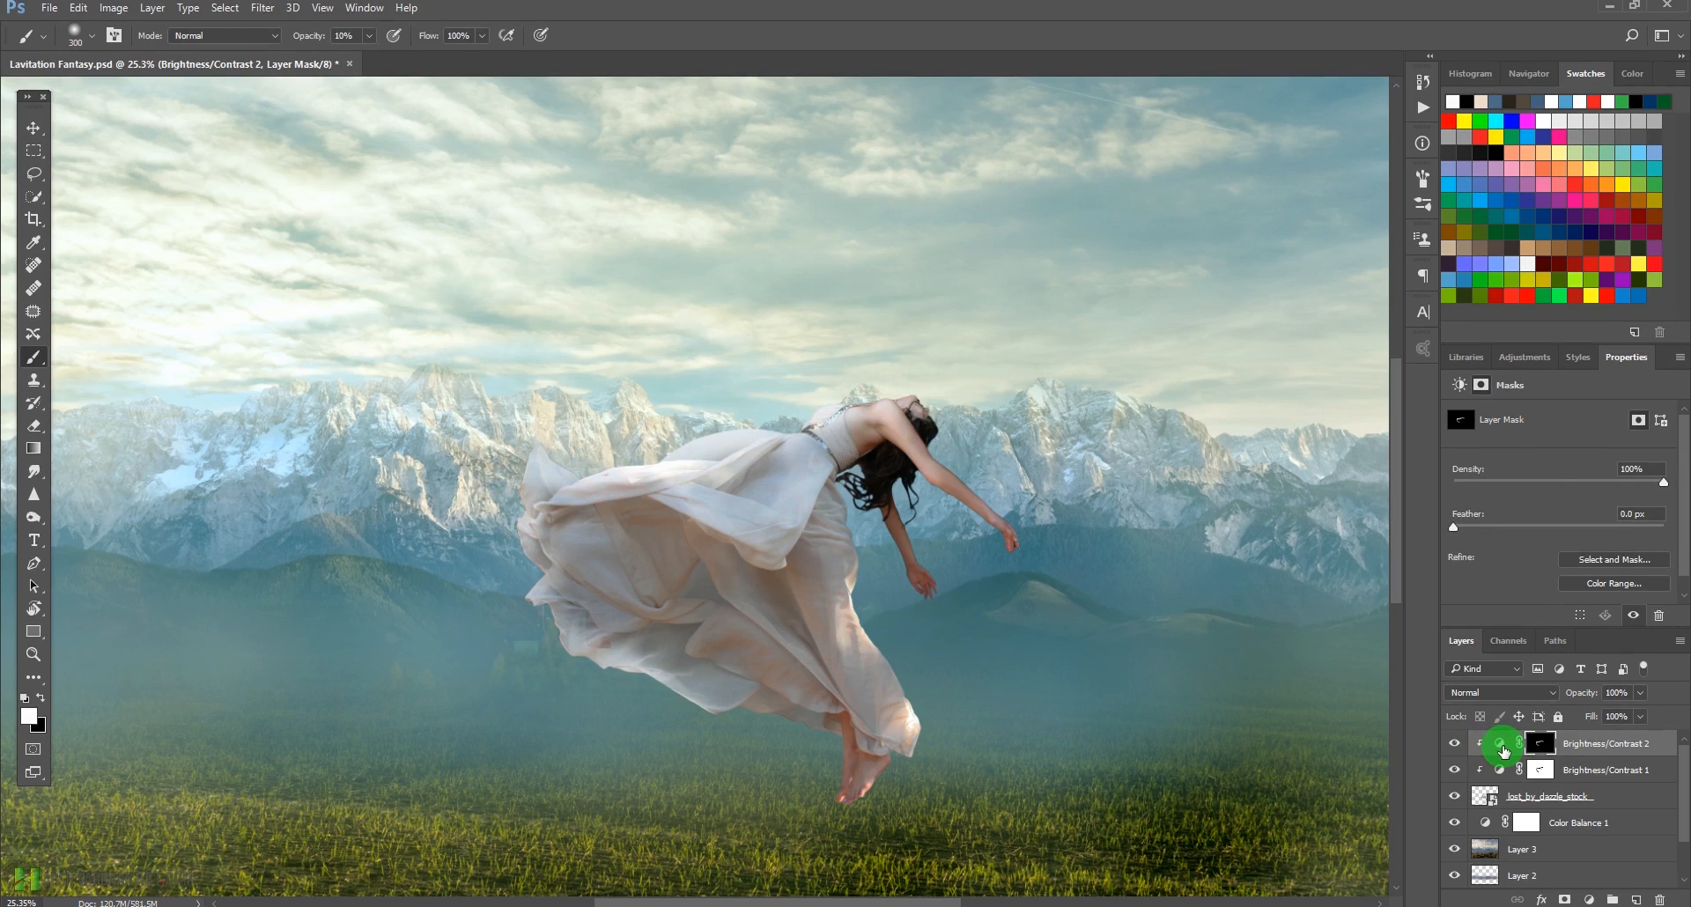
Raise the Brightness/Contrast 2 brightness to 97 and paint more brightening over the dress and arm on its mask.
{"action": "left_click", "coordinate": [1500, 745]}
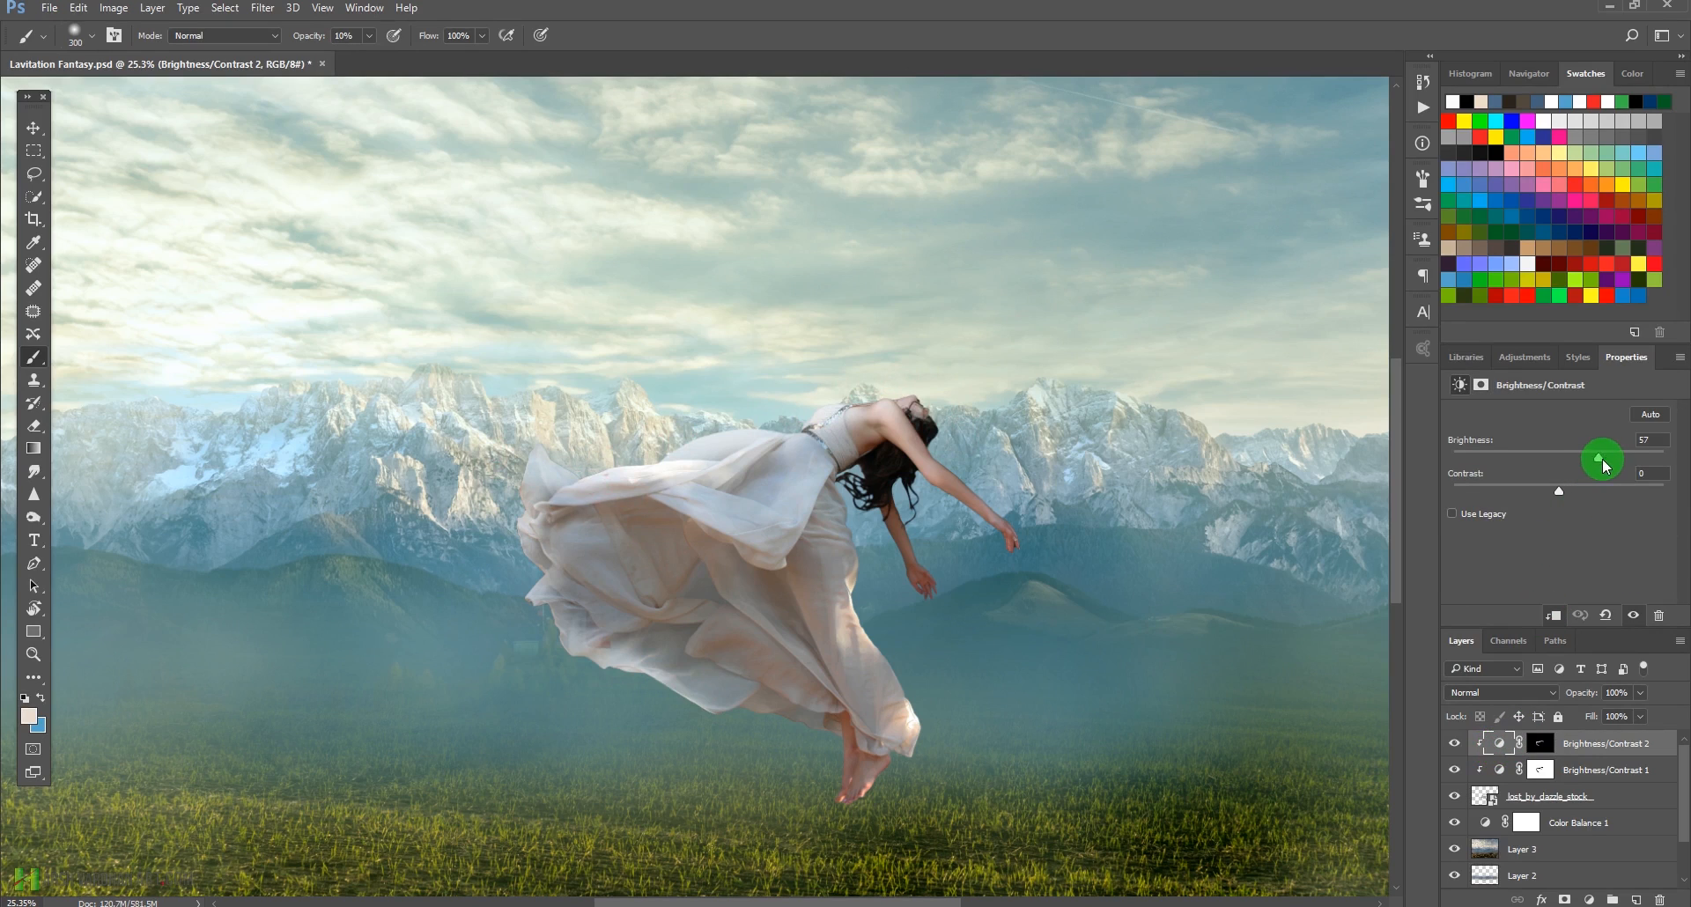
{"action": "left_click_drag", "start_coordinate": [1603, 460], "coordinate": [1638, 460]}
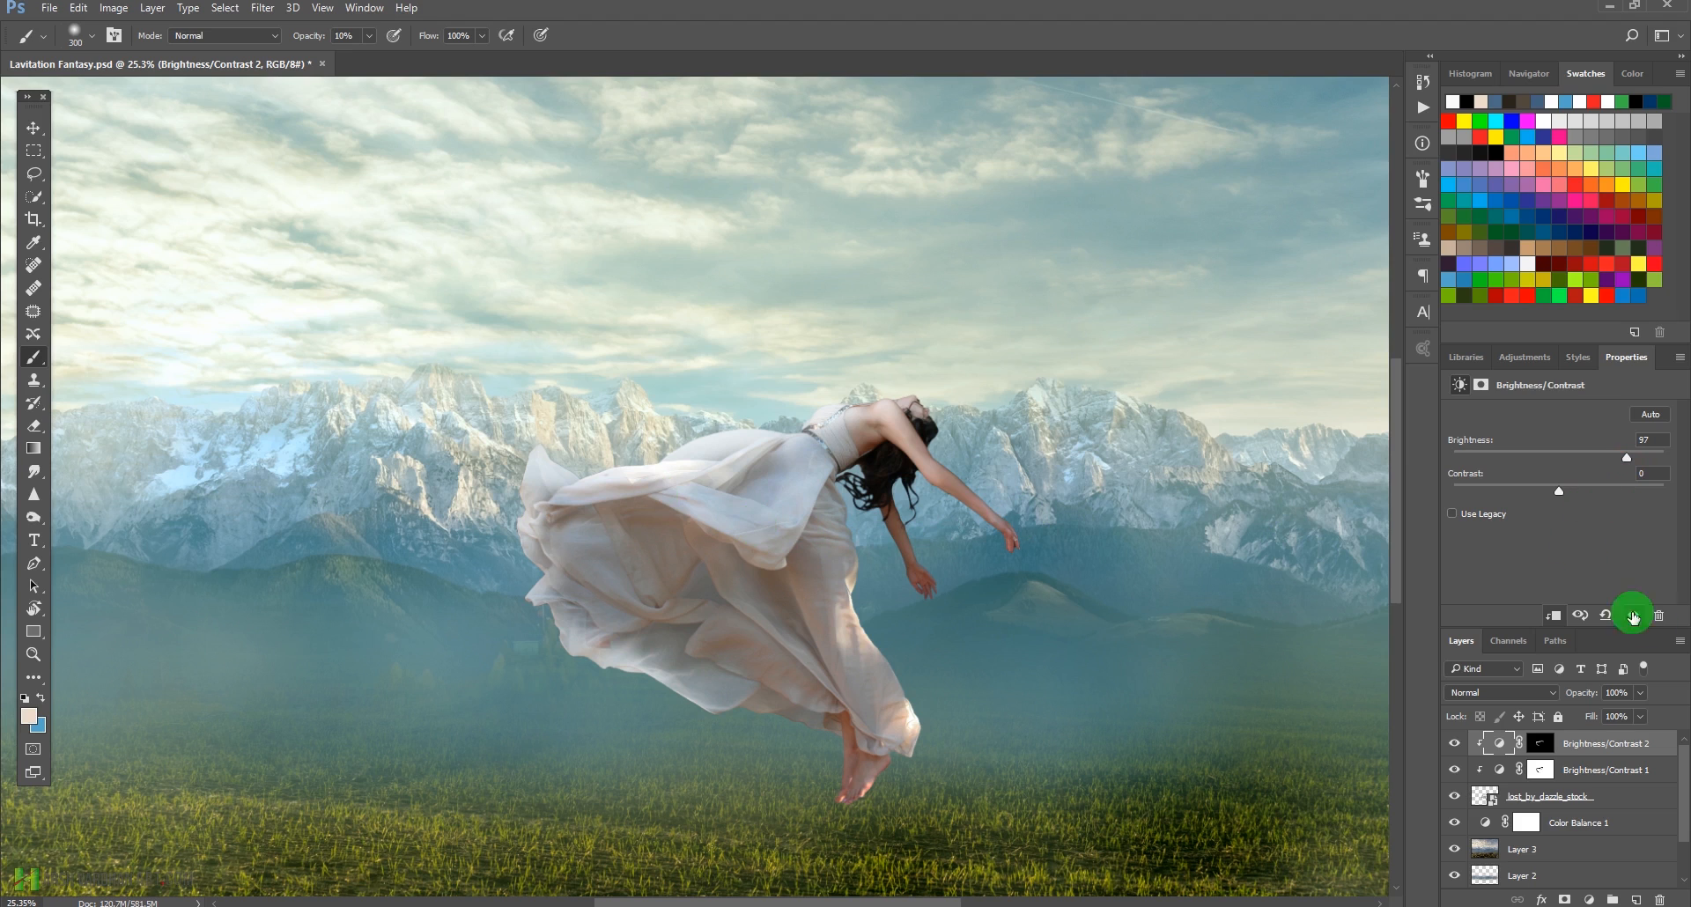
{"action": "left_click", "coordinate": [1541, 747]}
{"action": "left_click", "coordinate": [655, 478]}
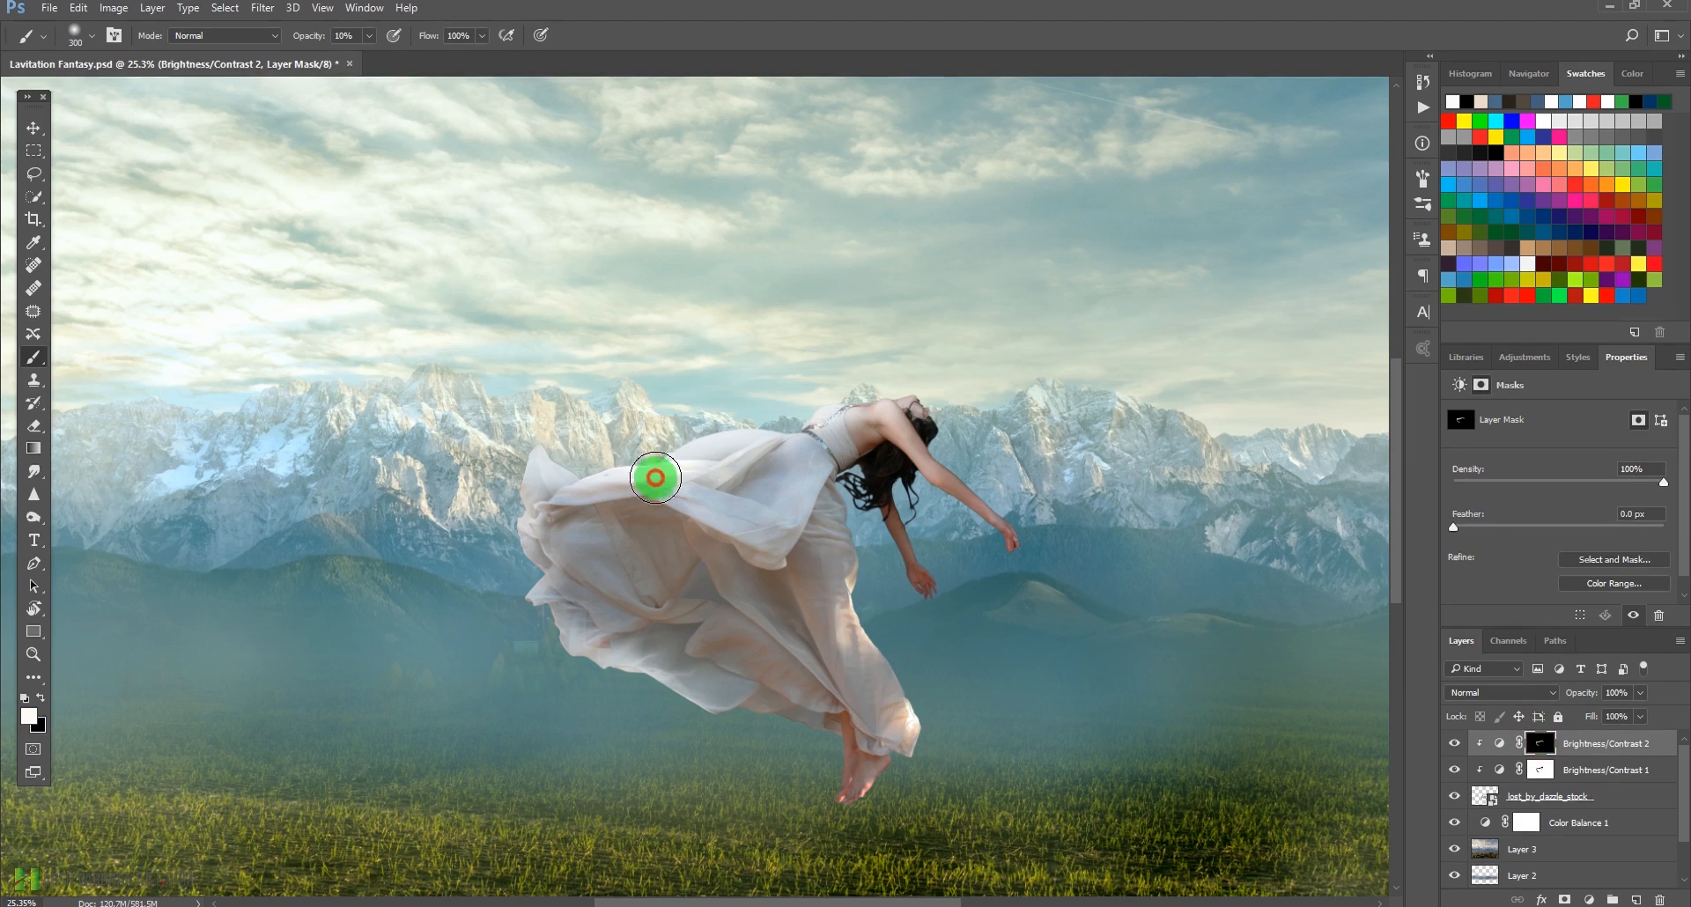
{"action": "mouse_move", "coordinate": [655, 478]}
{"action": "left_mouse_down"}
{"action": "mouse_move", "coordinate": [796, 568]}
{"action": "mouse_move", "coordinate": [699, 516]}
{"action": "mouse_move", "coordinate": [593, 505]}
{"action": "mouse_move", "coordinate": [702, 581]}
{"action": "mouse_move", "coordinate": [617, 546]}
{"action": "mouse_move", "coordinate": [737, 632]}
{"action": "mouse_move", "coordinate": [704, 590]}
{"action": "mouse_move", "coordinate": [830, 667]}
{"action": "mouse_move", "coordinate": [799, 472]}
{"action": "mouse_move", "coordinate": [830, 469]}
{"action": "mouse_move", "coordinate": [832, 405]}
{"action": "mouse_move", "coordinate": [886, 374]}
{"action": "mouse_move", "coordinate": [919, 386]}
{"action": "mouse_move", "coordinate": [1017, 544]}
{"action": "mouse_move", "coordinate": [950, 486]}
{"action": "mouse_move", "coordinate": [982, 505]}
{"action": "mouse_move", "coordinate": [881, 515]}
{"action": "mouse_move", "coordinate": [836, 456]}
{"action": "mouse_move", "coordinate": [874, 510]}
{"action": "left_mouse_up"}
{"action": "left_click_drag", "start_coordinate": [947, 450], "coordinate": [640, 532]}
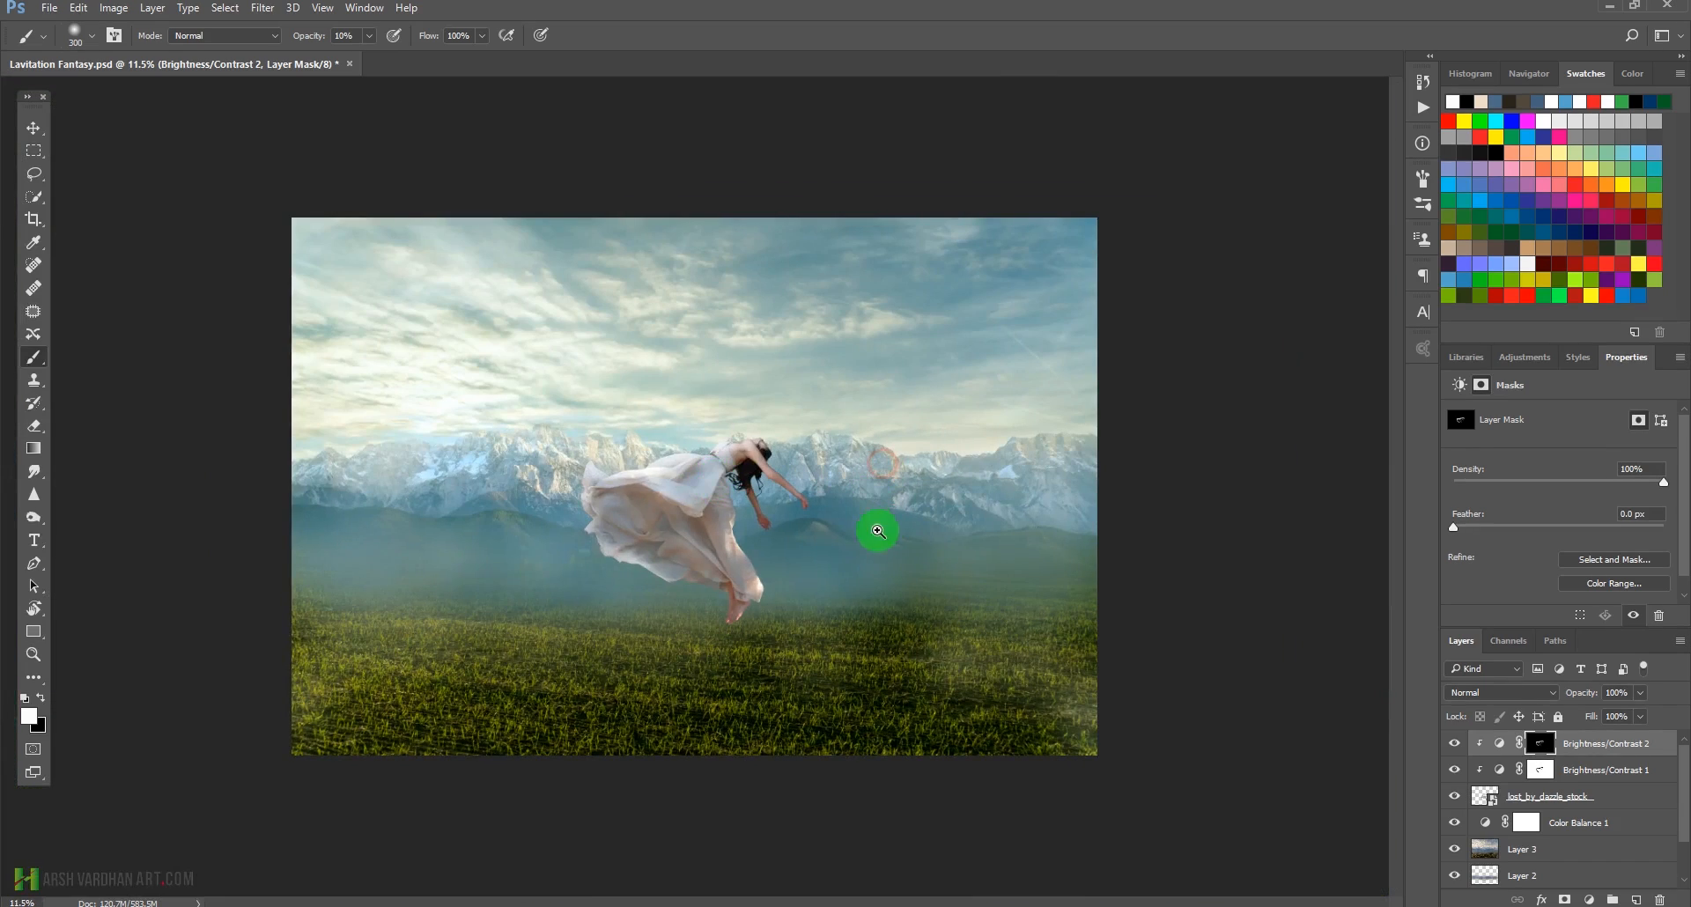
Start a Camera Raw Filter on the woman's layer with automatic tone values and set the exposure to +0.15.
{"action": "left_click", "coordinate": [1484, 799]}
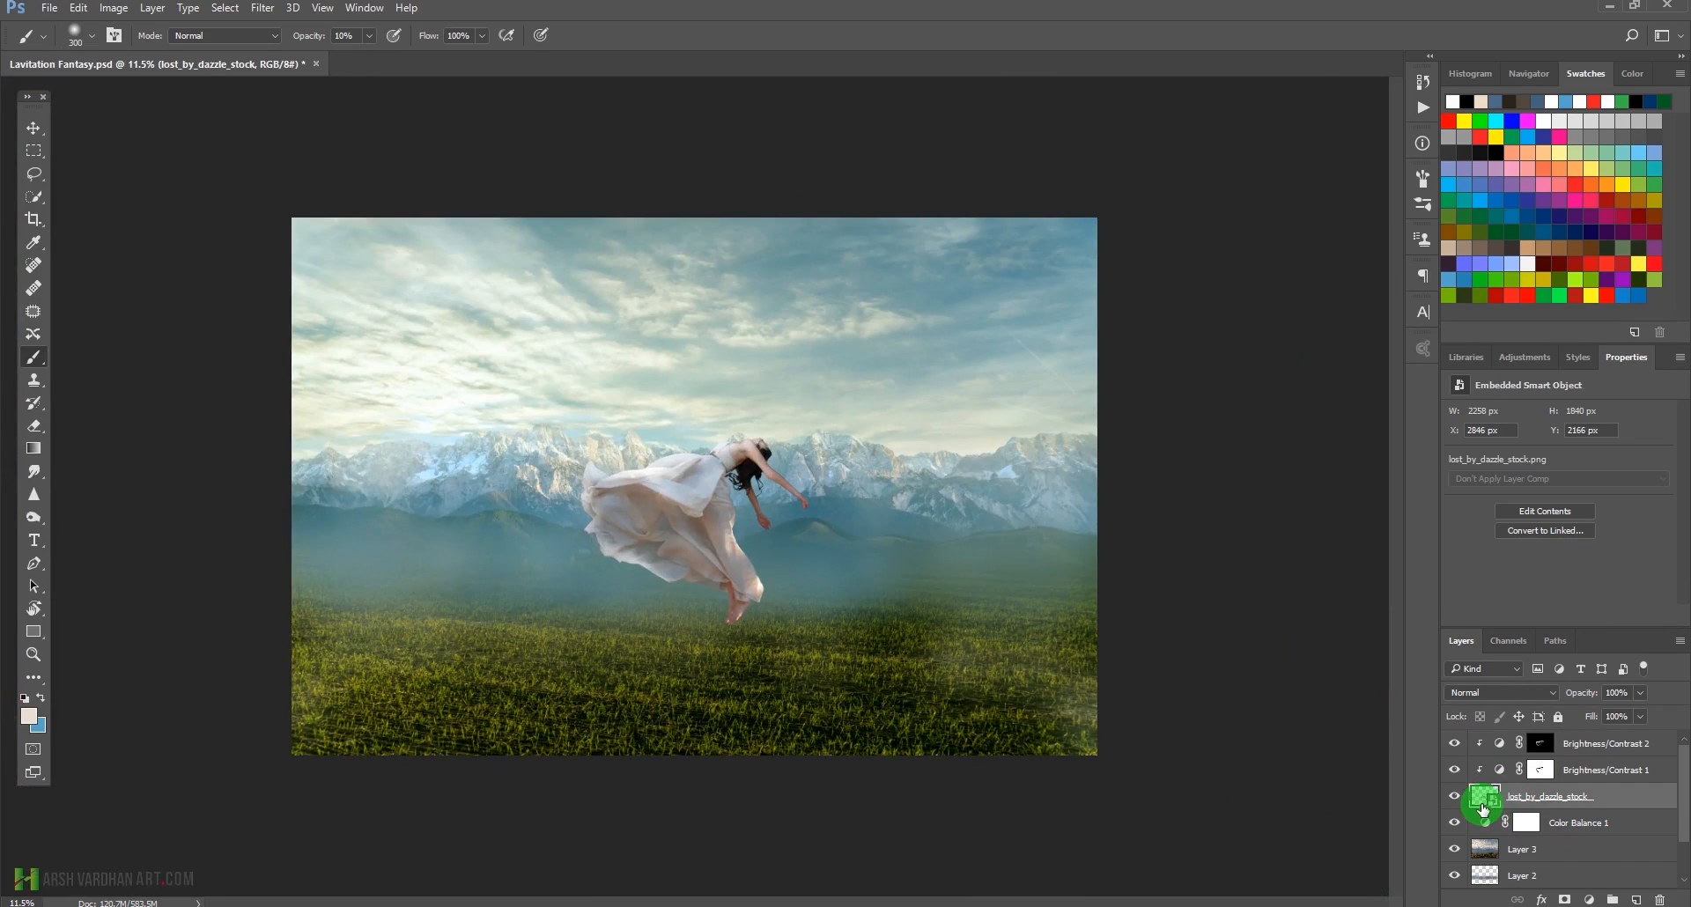
{"action": "left_click", "coordinate": [263, 8]}
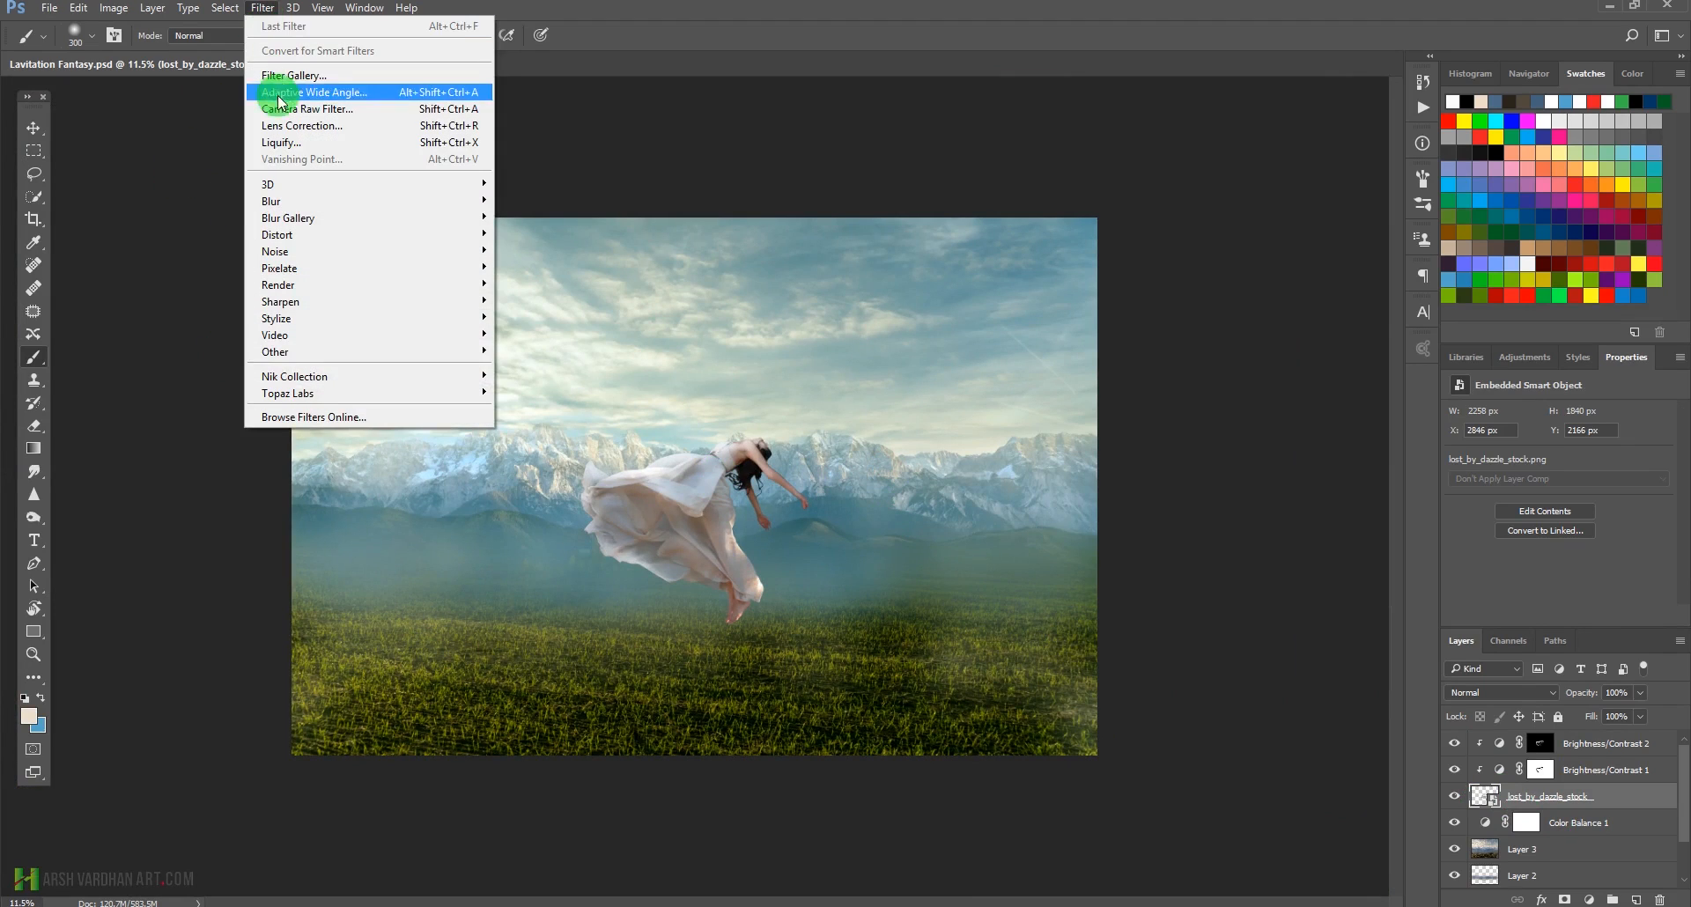
{"action": "left_click", "coordinate": [304, 108]}
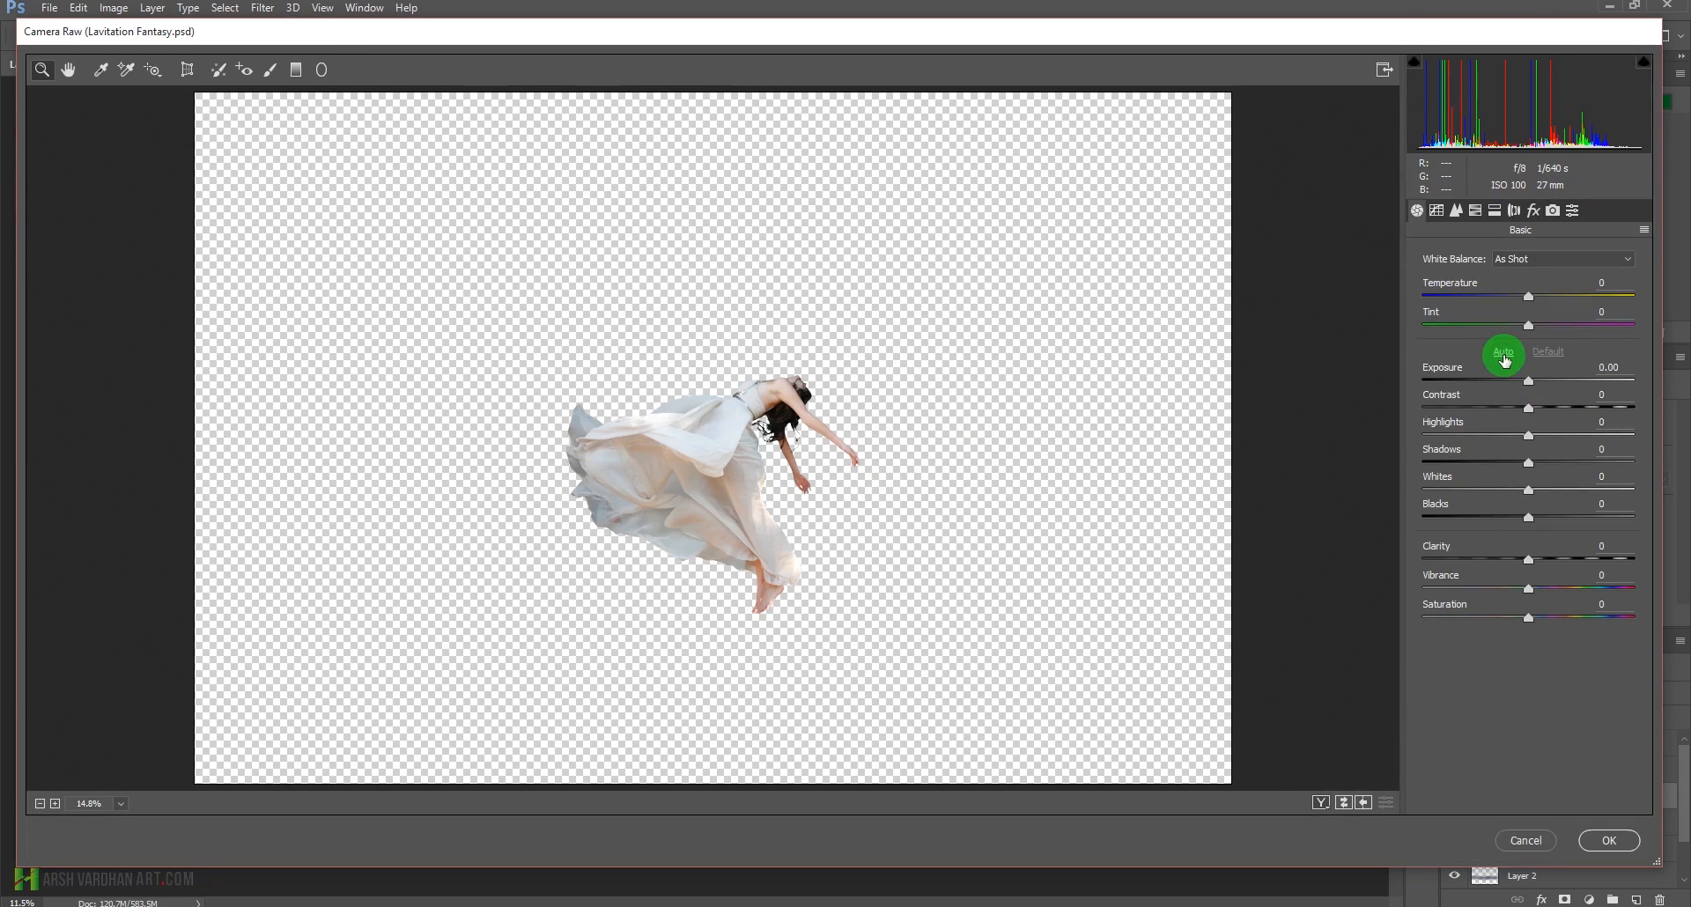
{"action": "left_click", "coordinate": [1503, 357]}
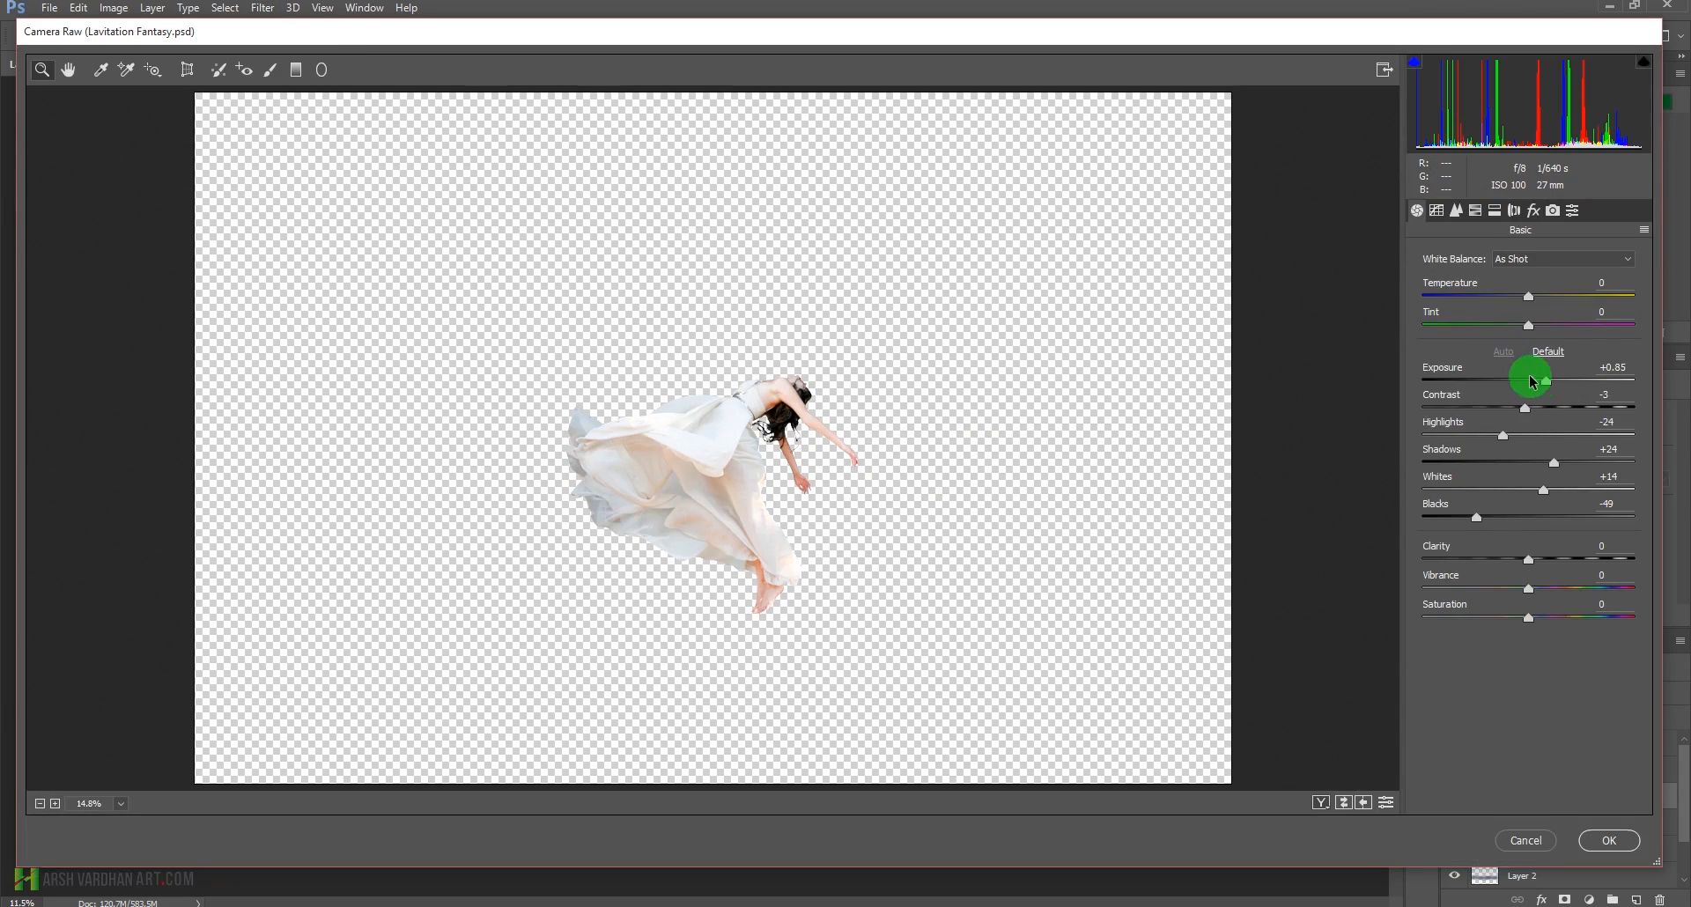
{"action": "left_click_drag", "start_coordinate": [1548, 386], "coordinate": [1533, 390]}
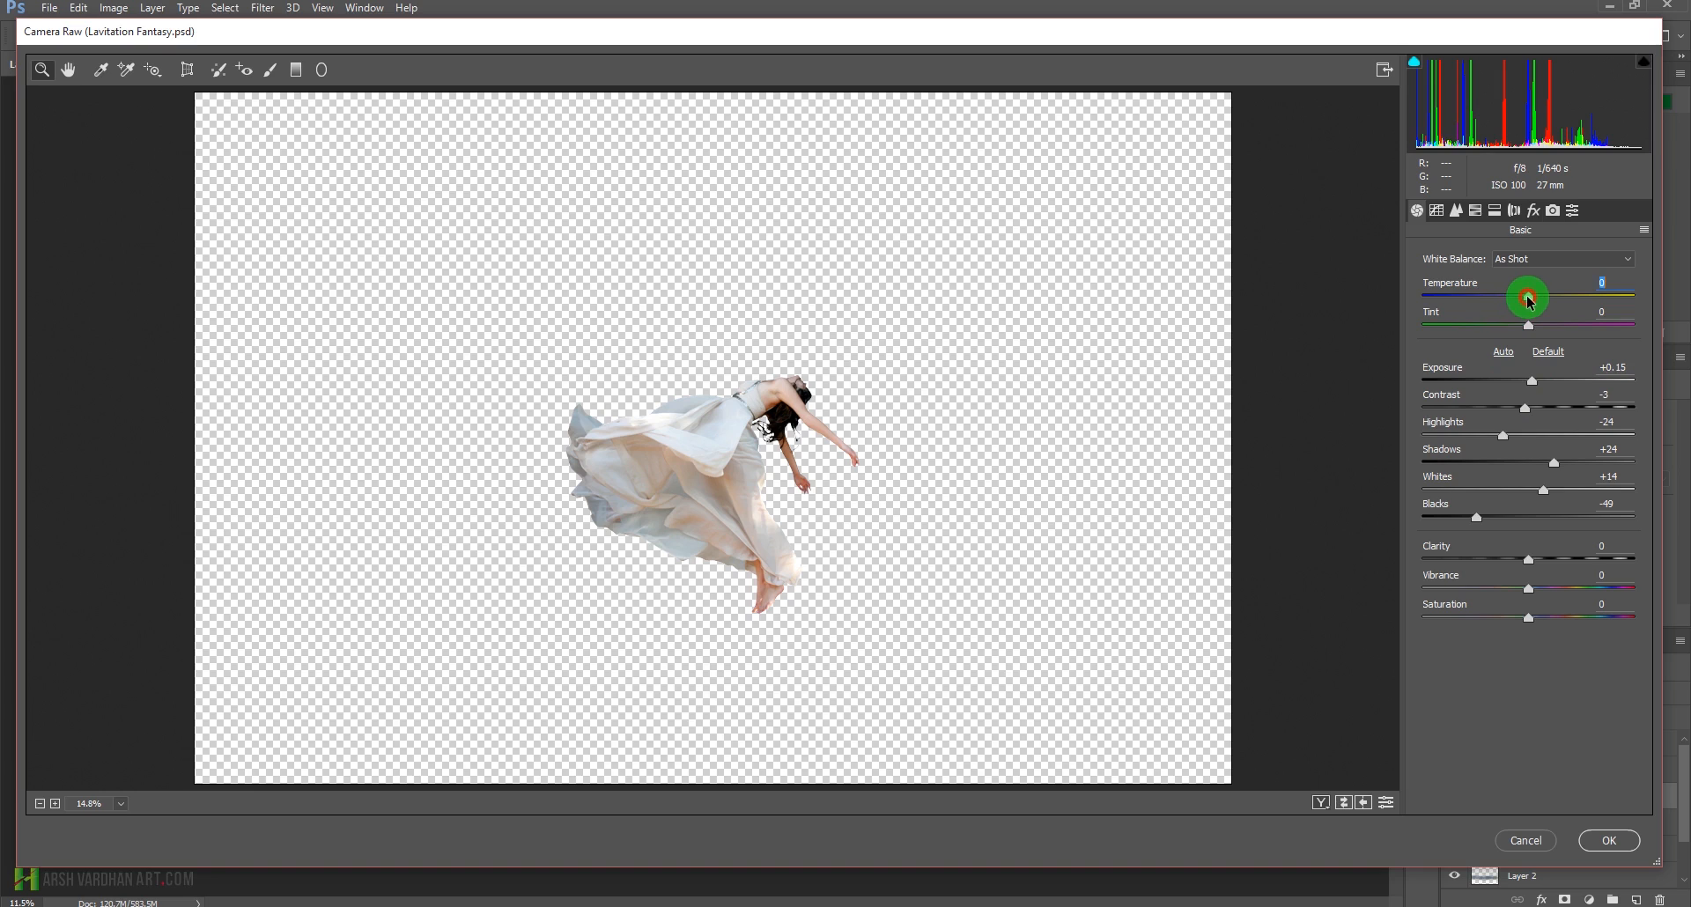
Set the woman's temperature to -4, tint to -3 and saturation to +5, and apply the Camera Raw Filter.
{"action": "left_click_drag", "start_coordinate": [1530, 302], "coordinate": [1525, 301]}
{"action": "left_click", "coordinate": [1529, 332]}
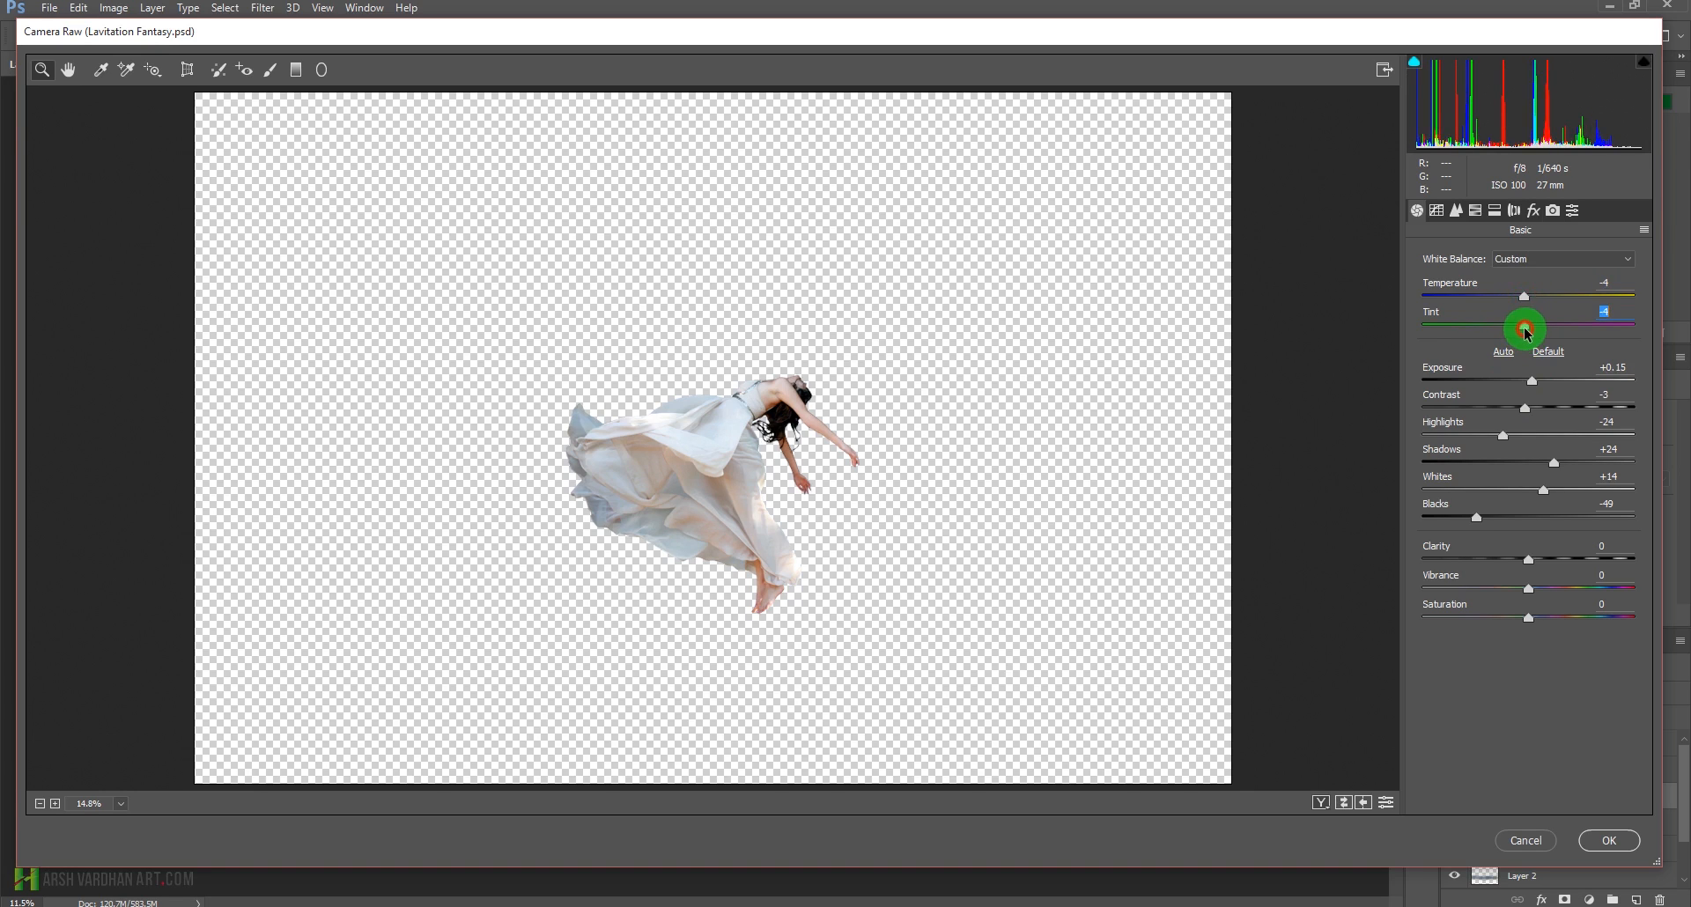
{"action": "left_click_drag", "start_coordinate": [1527, 333], "coordinate": [1526, 333]}
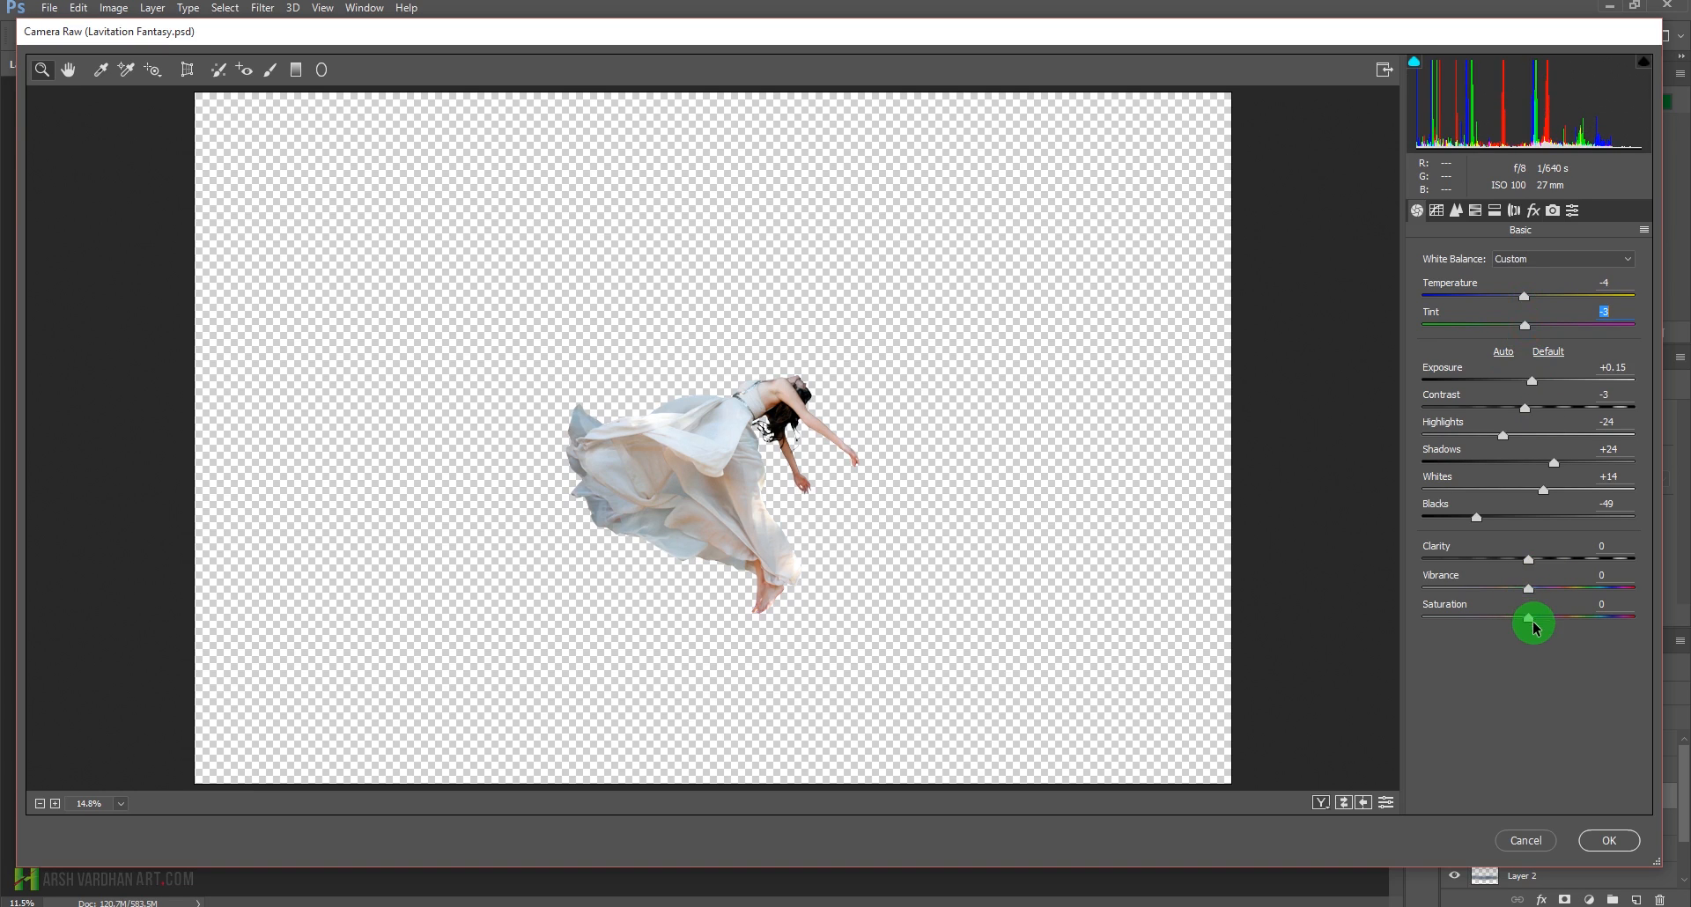
{"action": "left_click_drag", "start_coordinate": [1533, 626], "coordinate": [1539, 625]}
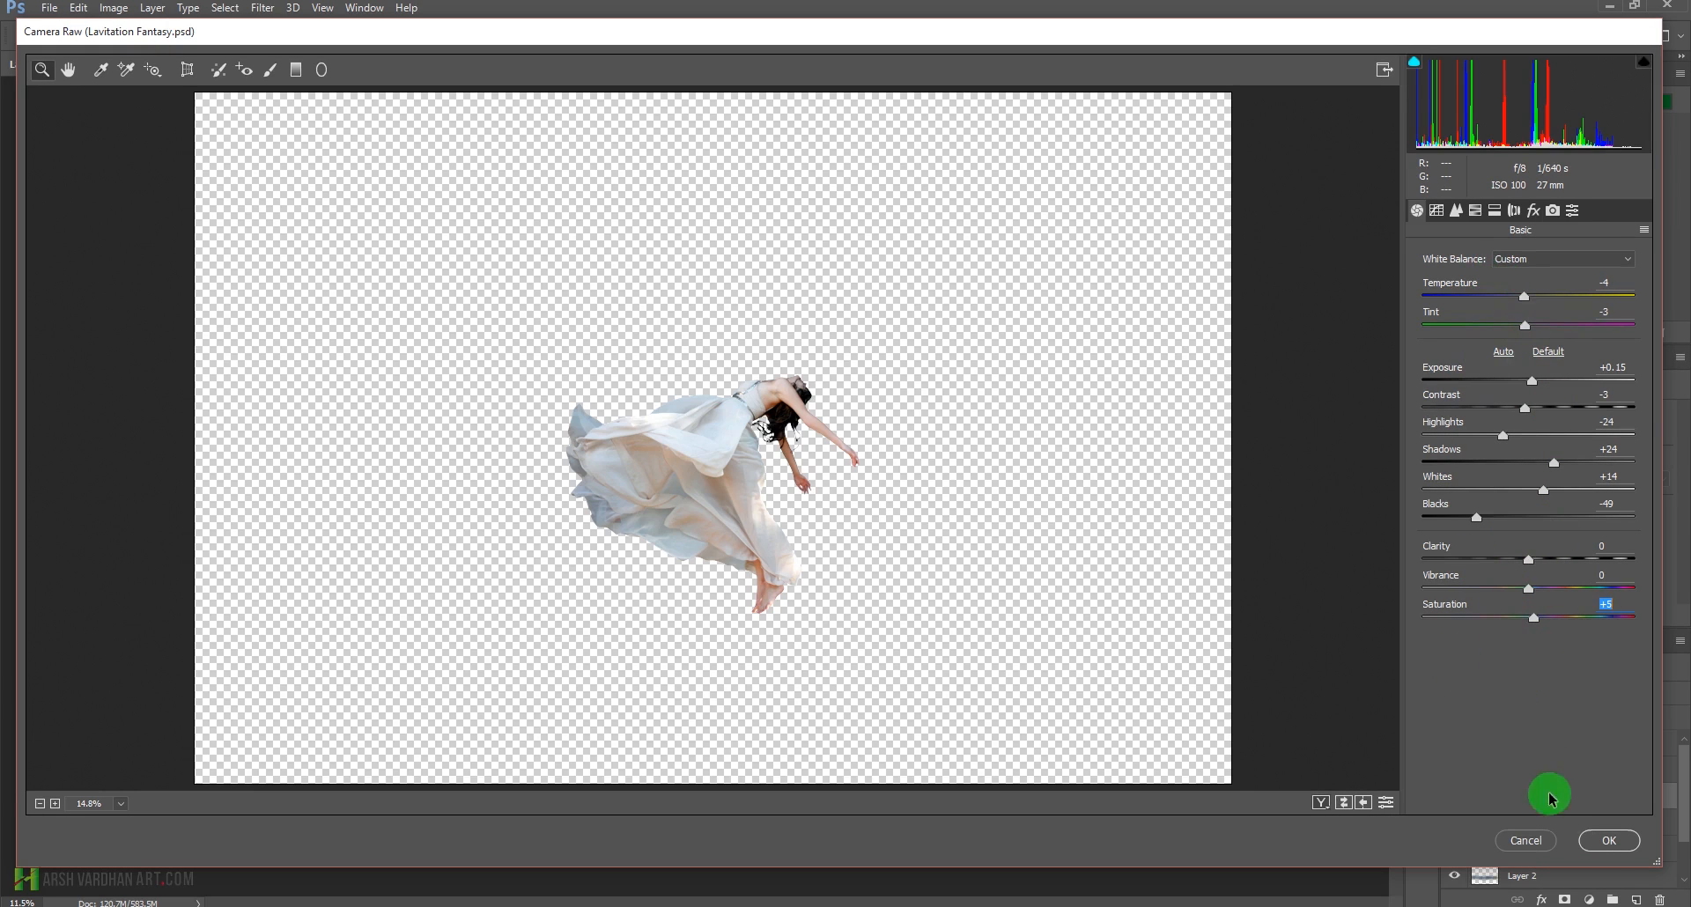
{"action": "left_click", "coordinate": [1608, 840]}
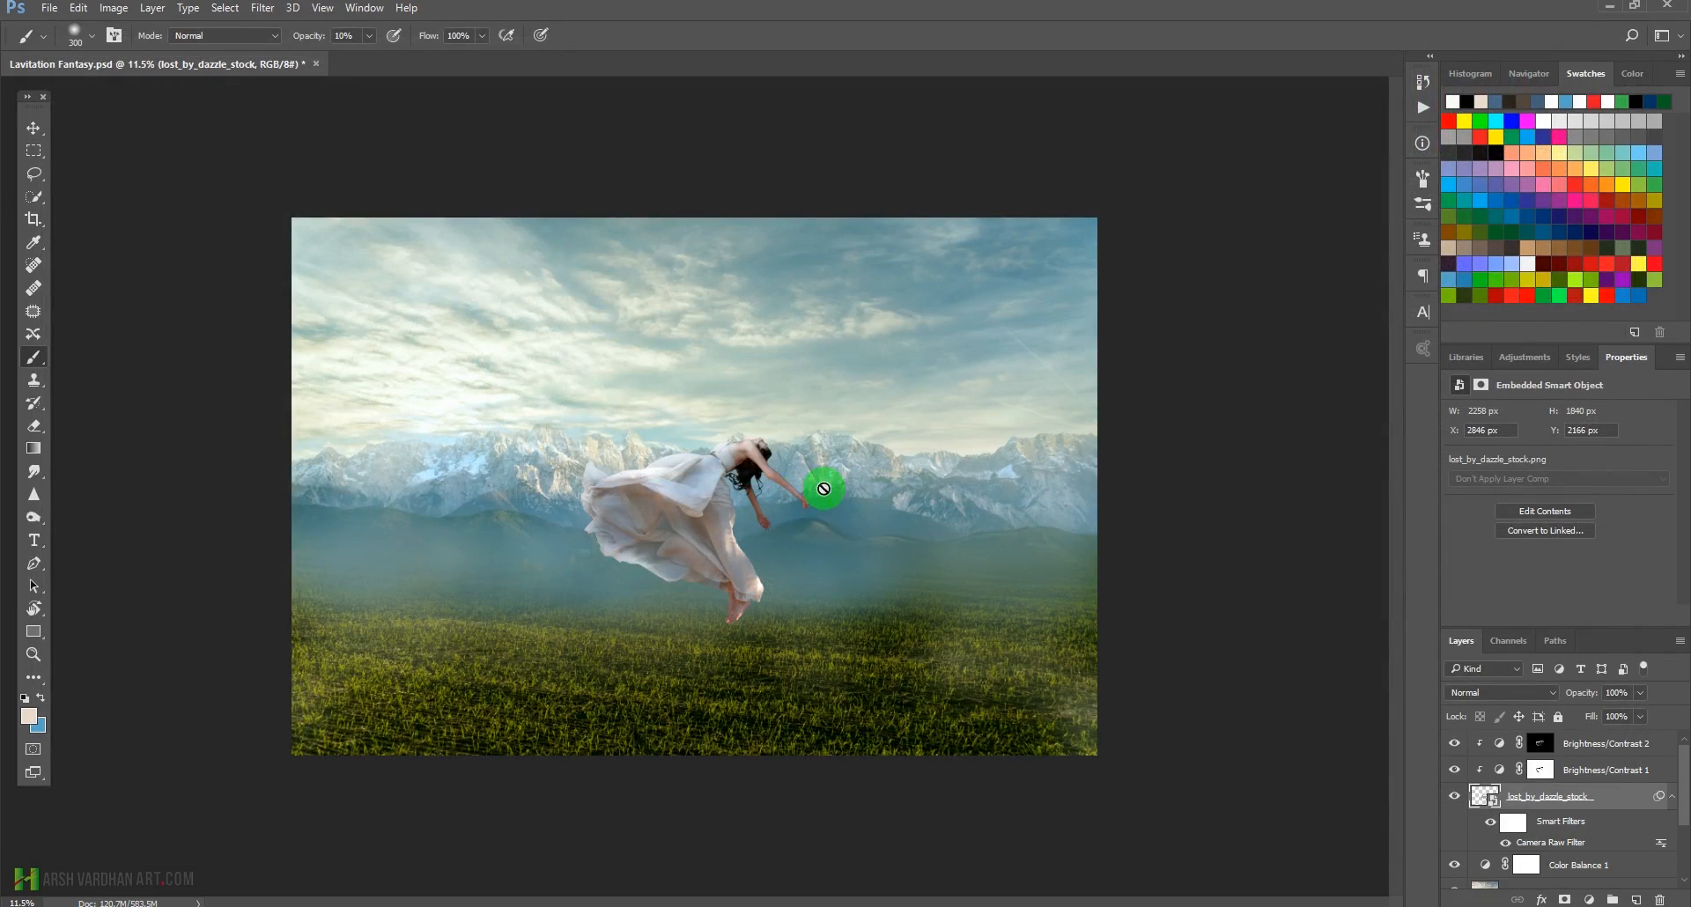
Softly brighten the dress folds, the feet and the area around the hair on the Brightness/Contrast 2 mask.
{"action": "left_click_drag", "start_coordinate": [651, 472], "coordinate": [720, 527]}
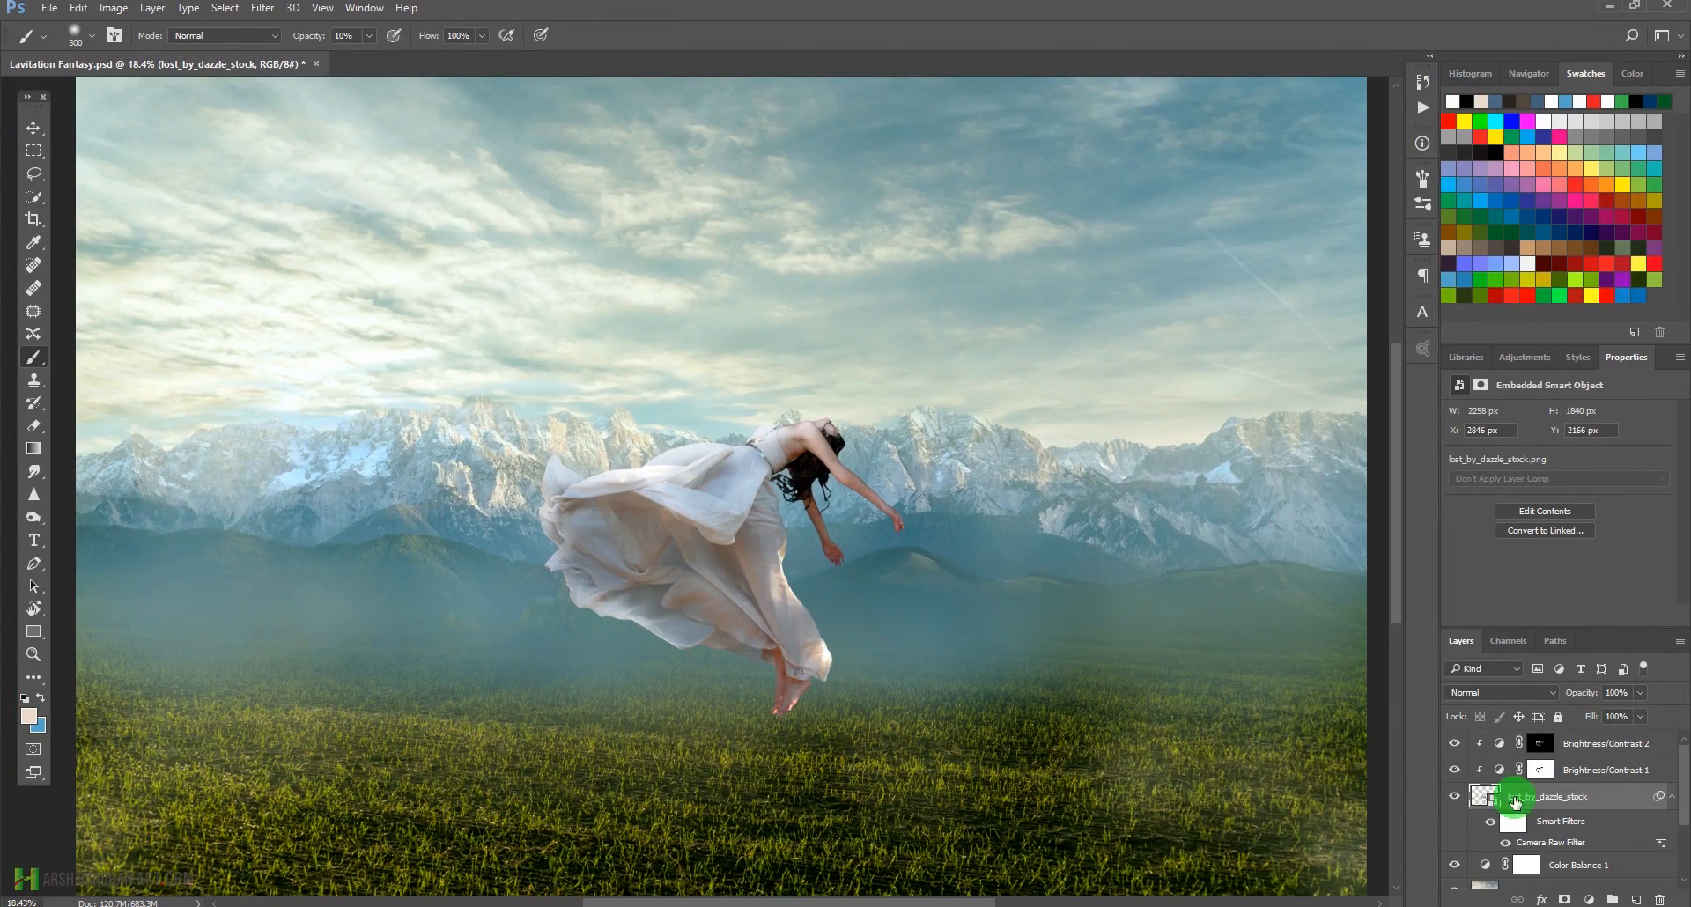
{"action": "left_click", "coordinate": [1540, 743]}
{"action": "mouse_move", "coordinate": [431, 533]}
{"action": "left_mouse_down"}
{"action": "mouse_move", "coordinate": [606, 528]}
{"action": "mouse_move", "coordinate": [591, 525]}
{"action": "mouse_move", "coordinate": [546, 541]}
{"action": "mouse_move", "coordinate": [596, 567]}
{"action": "mouse_move", "coordinate": [581, 568]}
{"action": "mouse_move", "coordinate": [627, 551]}
{"action": "mouse_move", "coordinate": [691, 588]}
{"action": "mouse_move", "coordinate": [605, 539]}
{"action": "mouse_move", "coordinate": [600, 488]}
{"action": "mouse_move", "coordinate": [550, 486]}
{"action": "mouse_move", "coordinate": [604, 515]}
{"action": "mouse_move", "coordinate": [818, 418]}
{"action": "mouse_move", "coordinate": [706, 422]}
{"action": "mouse_move", "coordinate": [699, 450]}
{"action": "mouse_move", "coordinate": [607, 466]}
{"action": "mouse_move", "coordinate": [539, 459]}
{"action": "mouse_move", "coordinate": [583, 468]}
{"action": "mouse_move", "coordinate": [736, 630]}
{"action": "mouse_move", "coordinate": [716, 596]}
{"action": "left_mouse_up"}
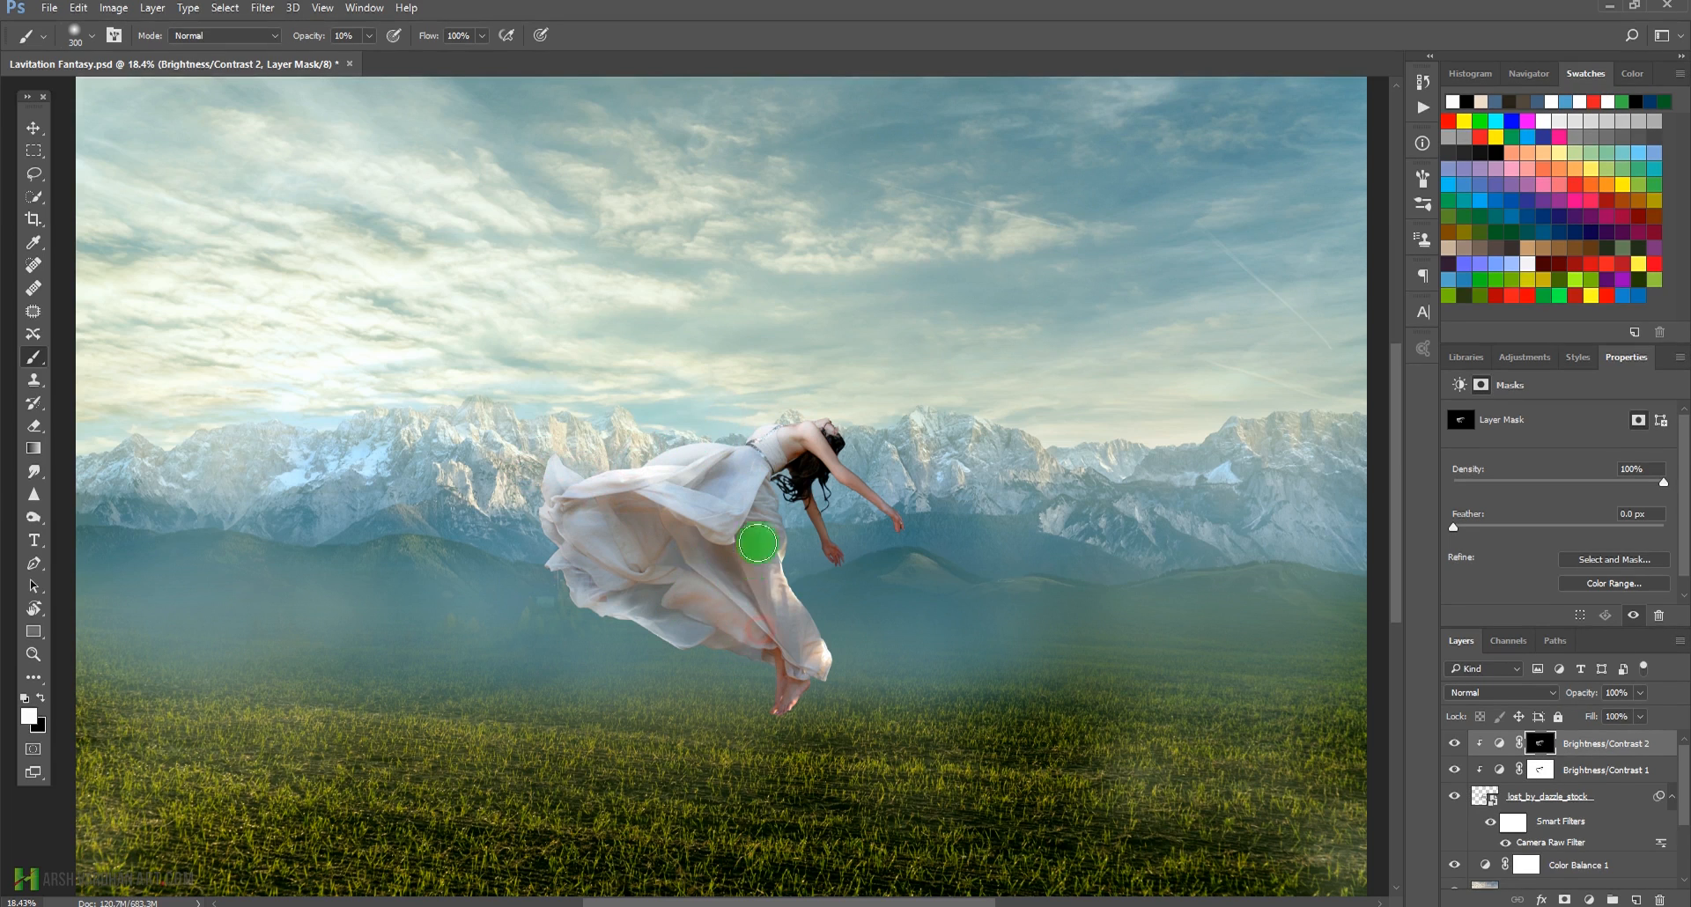
{"action": "left_click_drag", "start_coordinate": [803, 667], "coordinate": [782, 703]}
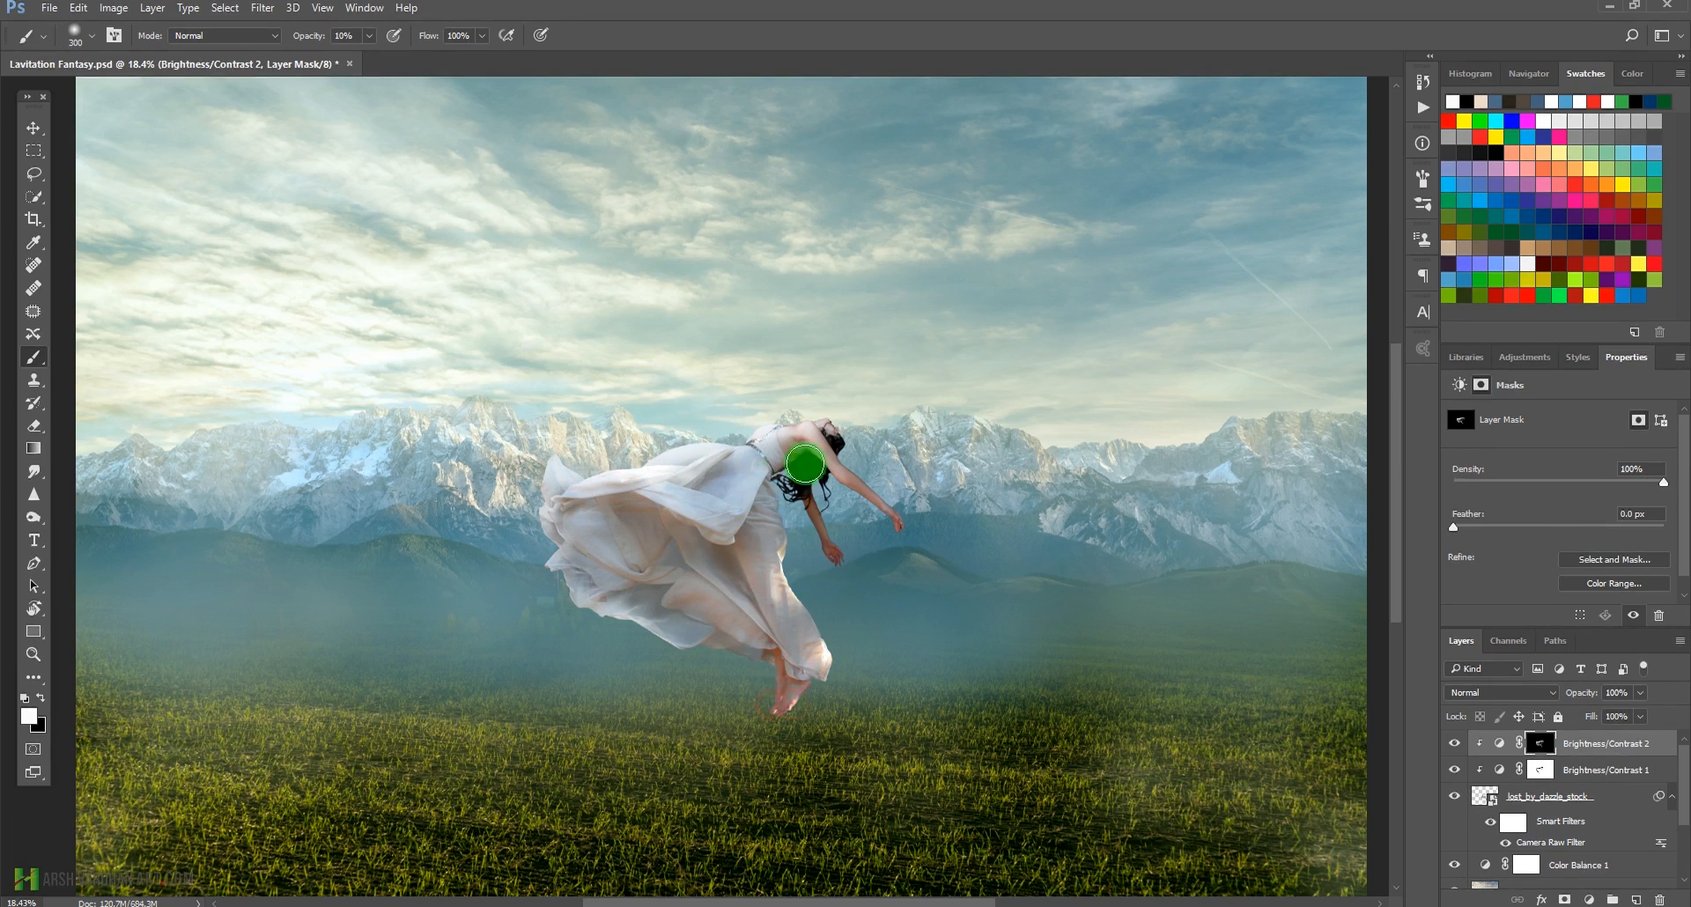
{"action": "left_click_drag", "start_coordinate": [804, 464], "coordinate": [790, 512]}
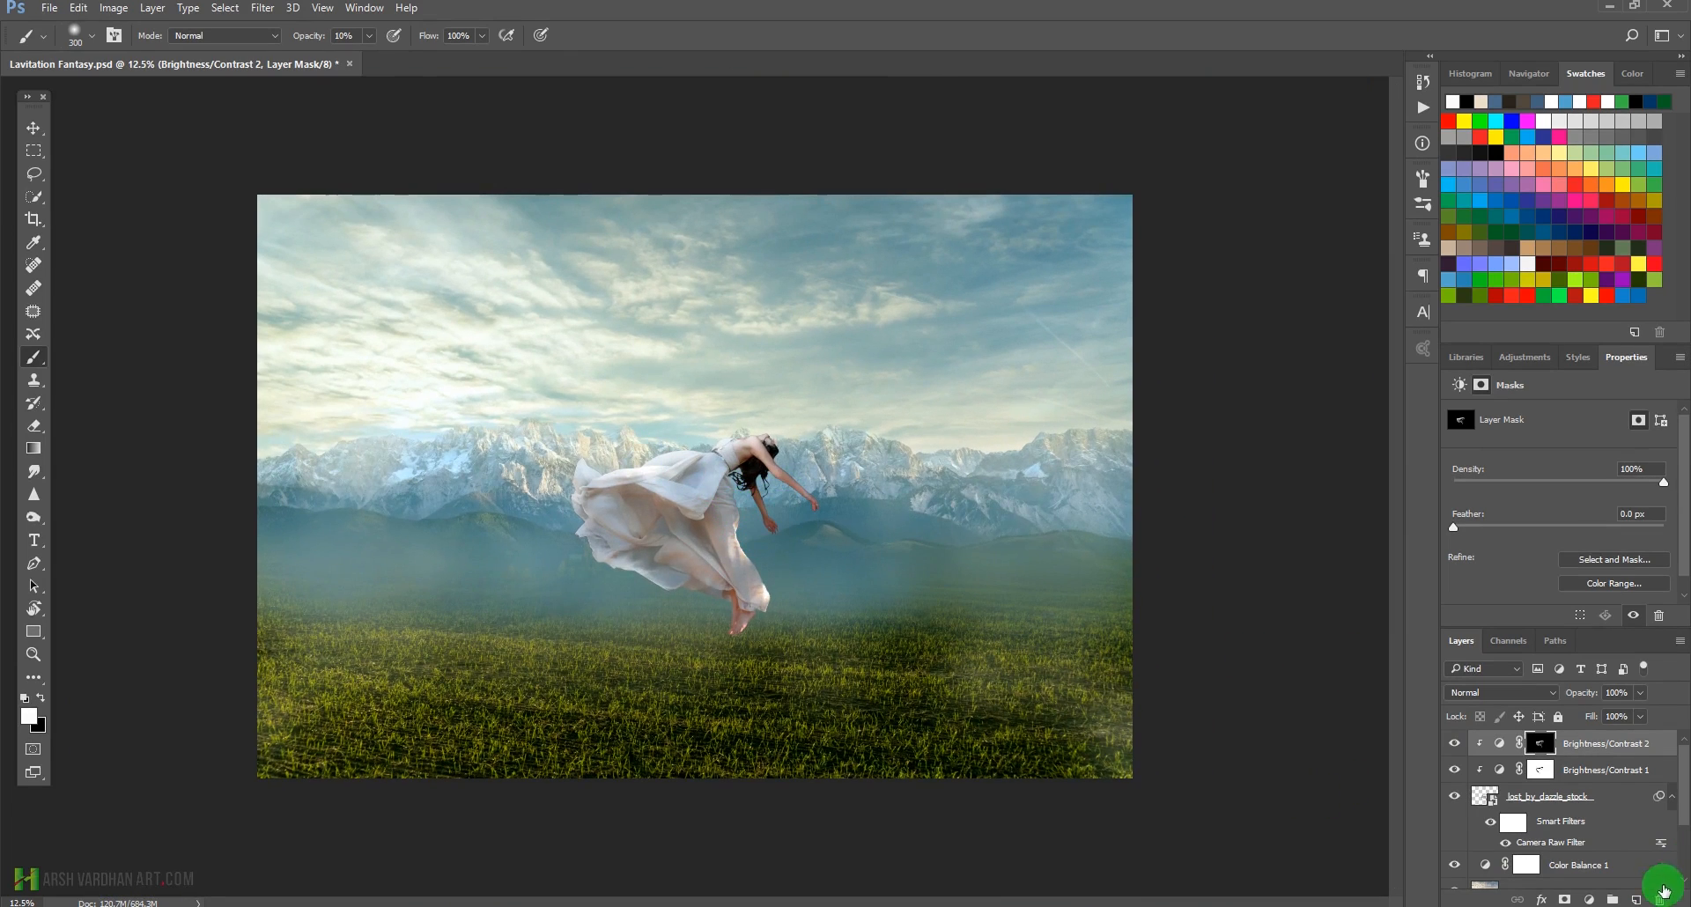
Re-edit the woman's Camera Raw Filter with highlights -52, shadows +92, blacks -11 and clarity +8, and apply it.
{"action": "left_click", "coordinate": [1483, 800]}
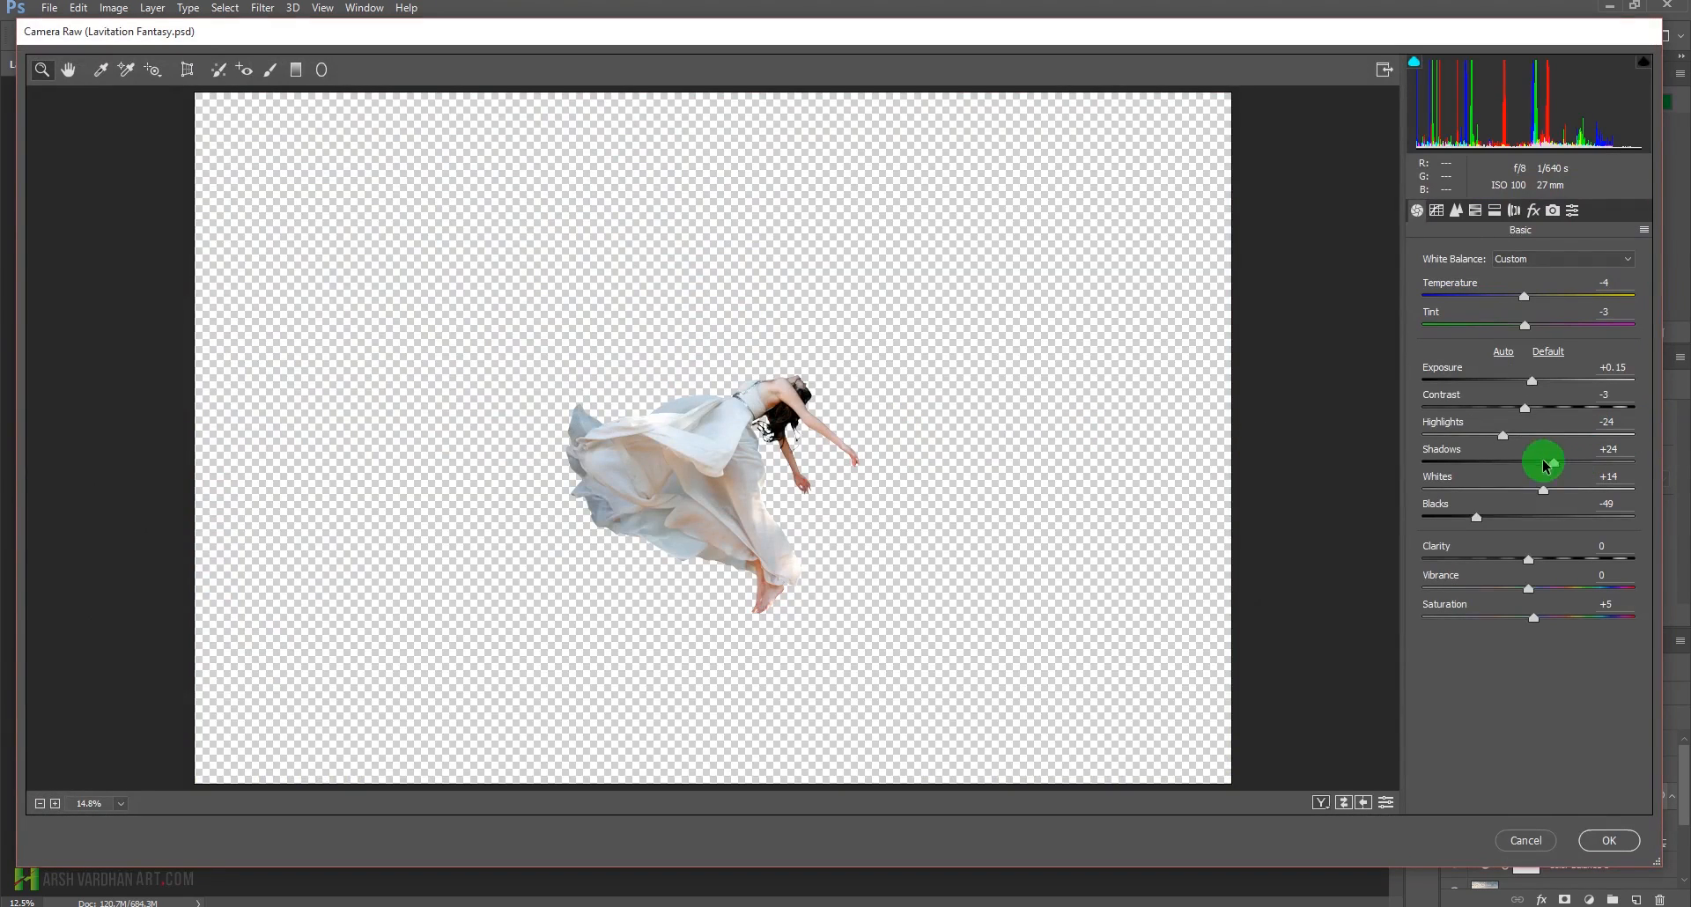
{"action": "left_click", "coordinate": [1501, 440]}
{"action": "left_click_drag", "start_coordinate": [1504, 440], "coordinate": [1430, 440]}
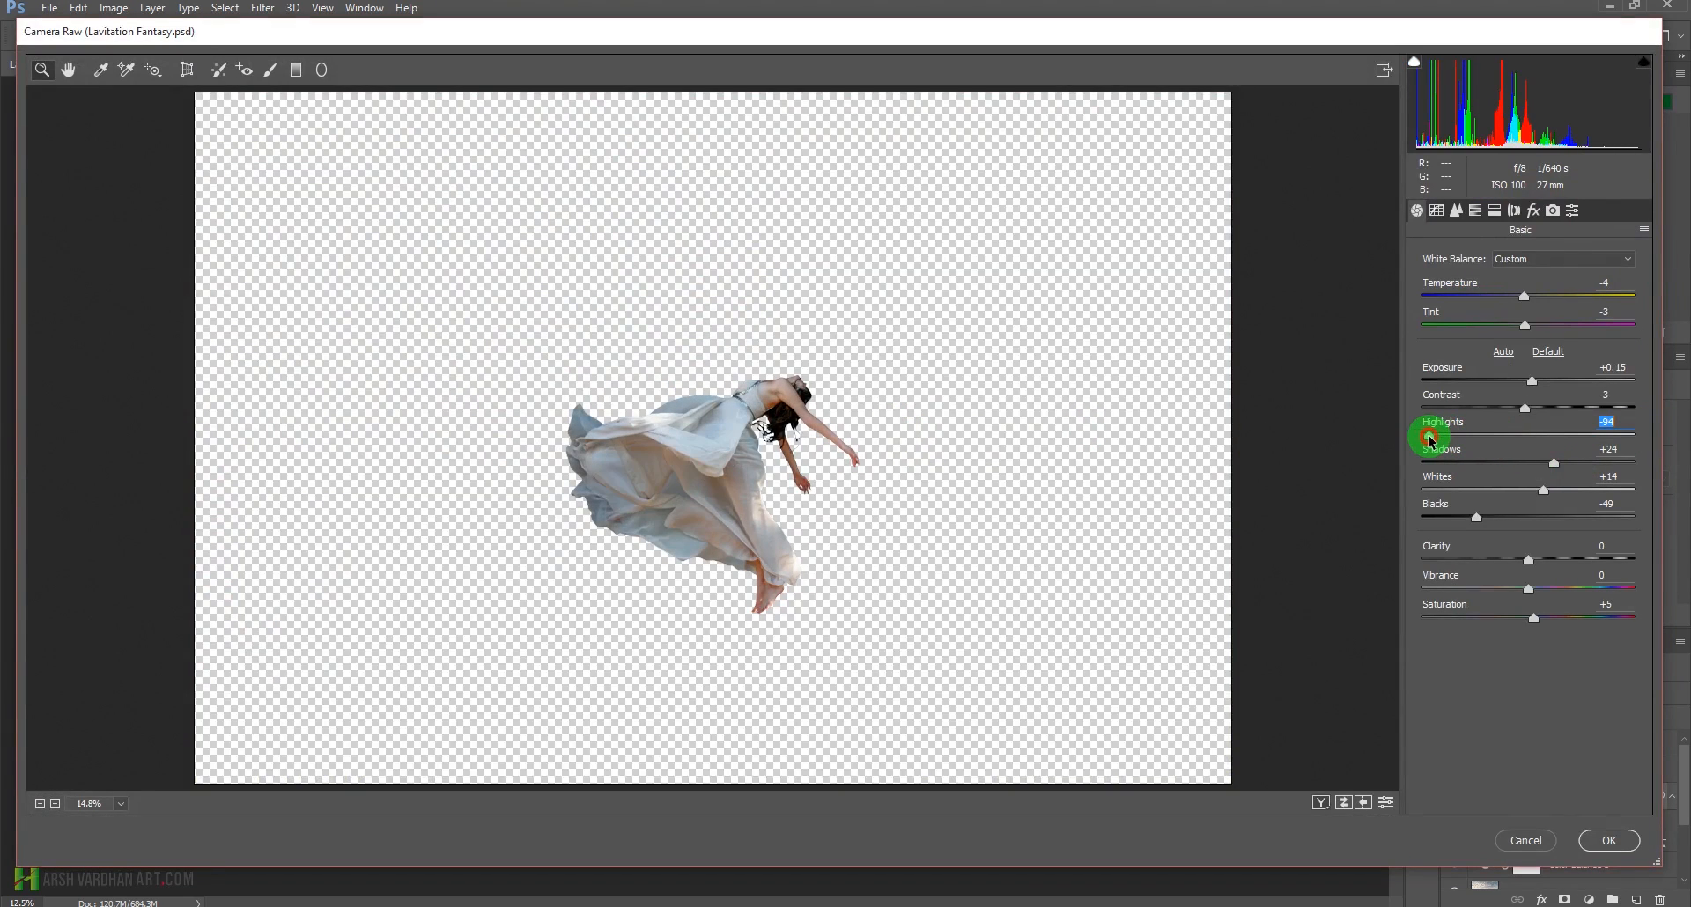
{"action": "left_click", "coordinate": [1547, 492]}
{"action": "left_click_drag", "start_coordinate": [1557, 472], "coordinate": [1628, 463]}
{"action": "left_click", "coordinate": [1554, 509]}
{"action": "left_click_drag", "start_coordinate": [1554, 509], "coordinate": [1518, 523]}
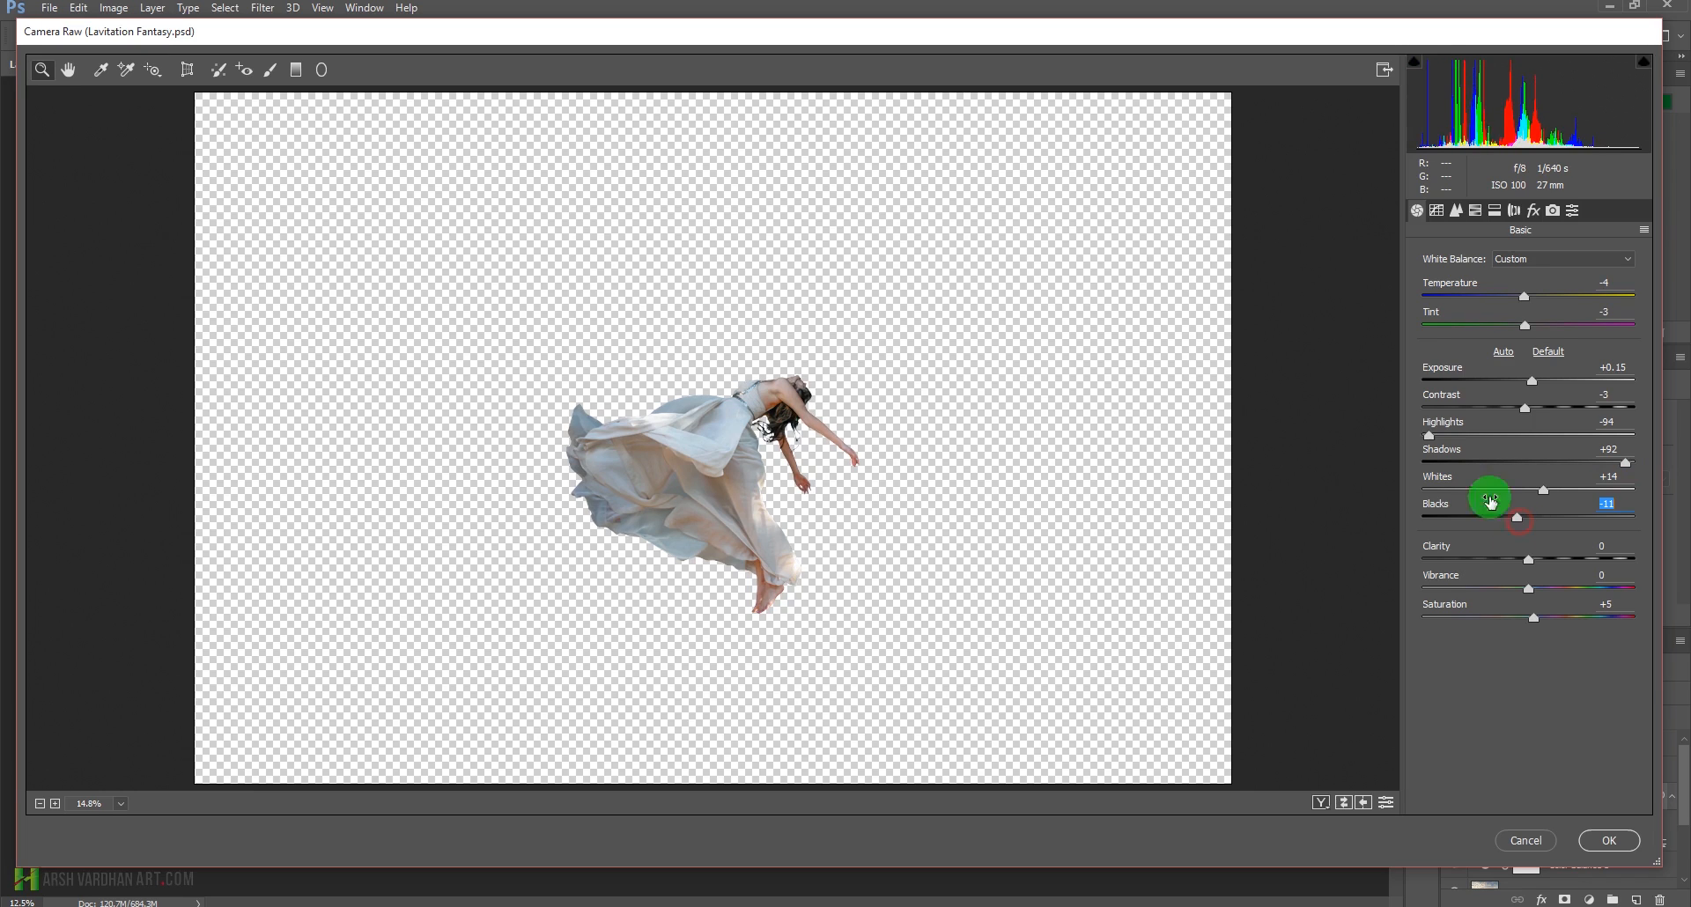
{"action": "left_click_drag", "start_coordinate": [1434, 443], "coordinate": [1472, 440]}
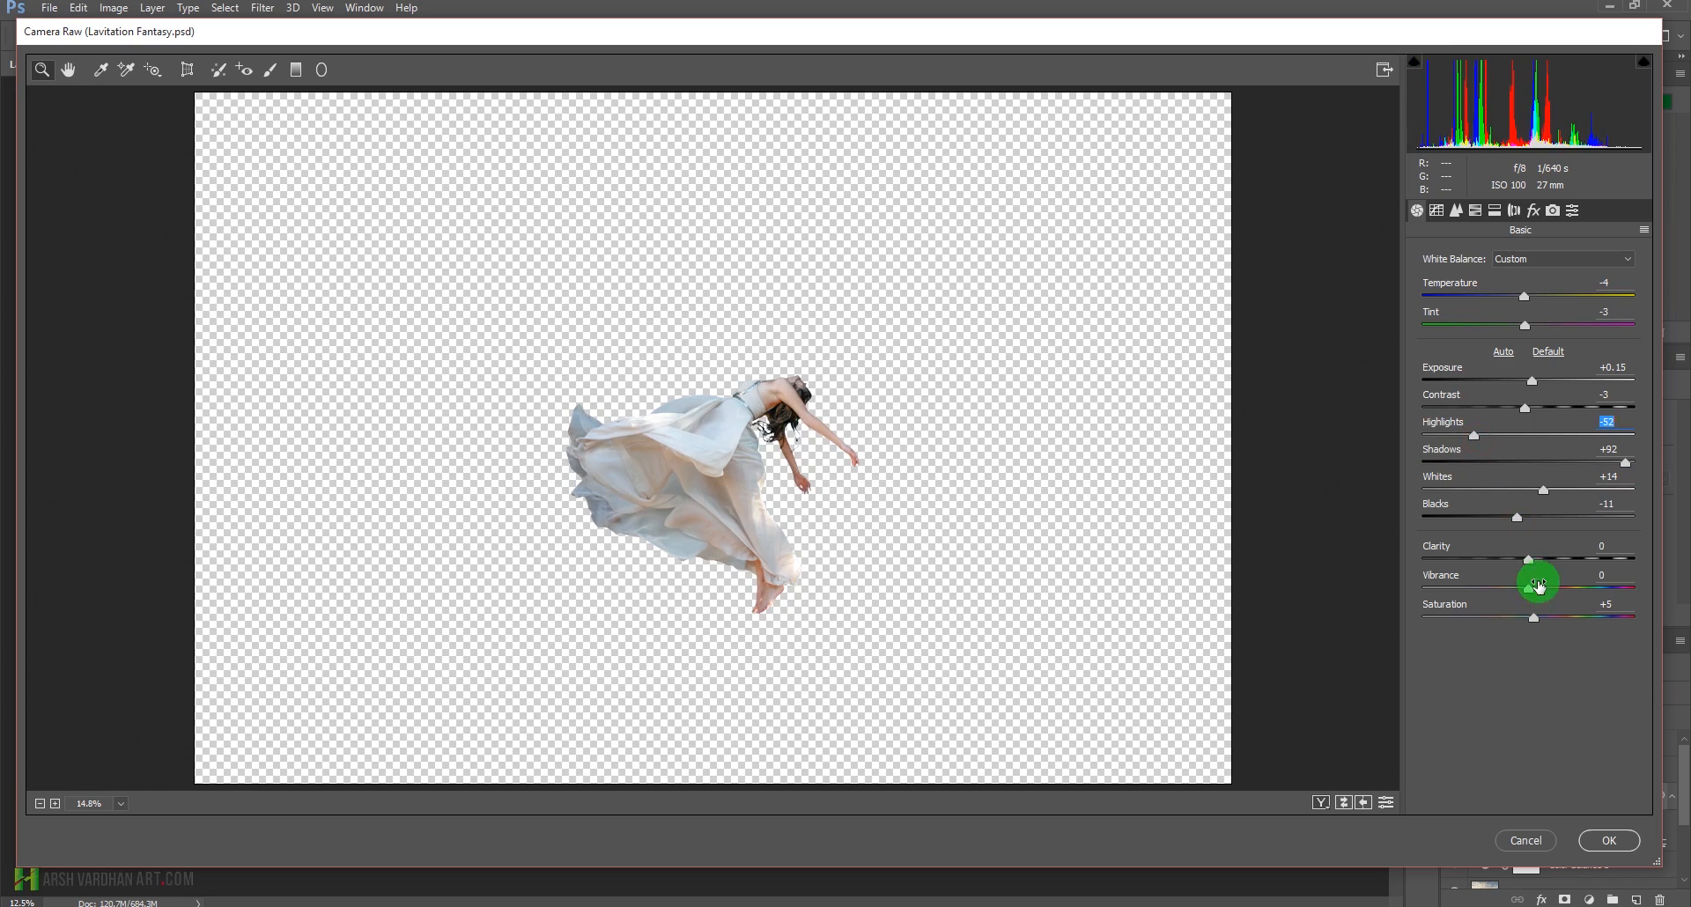
{"action": "left_click_drag", "start_coordinate": [1535, 568], "coordinate": [1547, 566]}
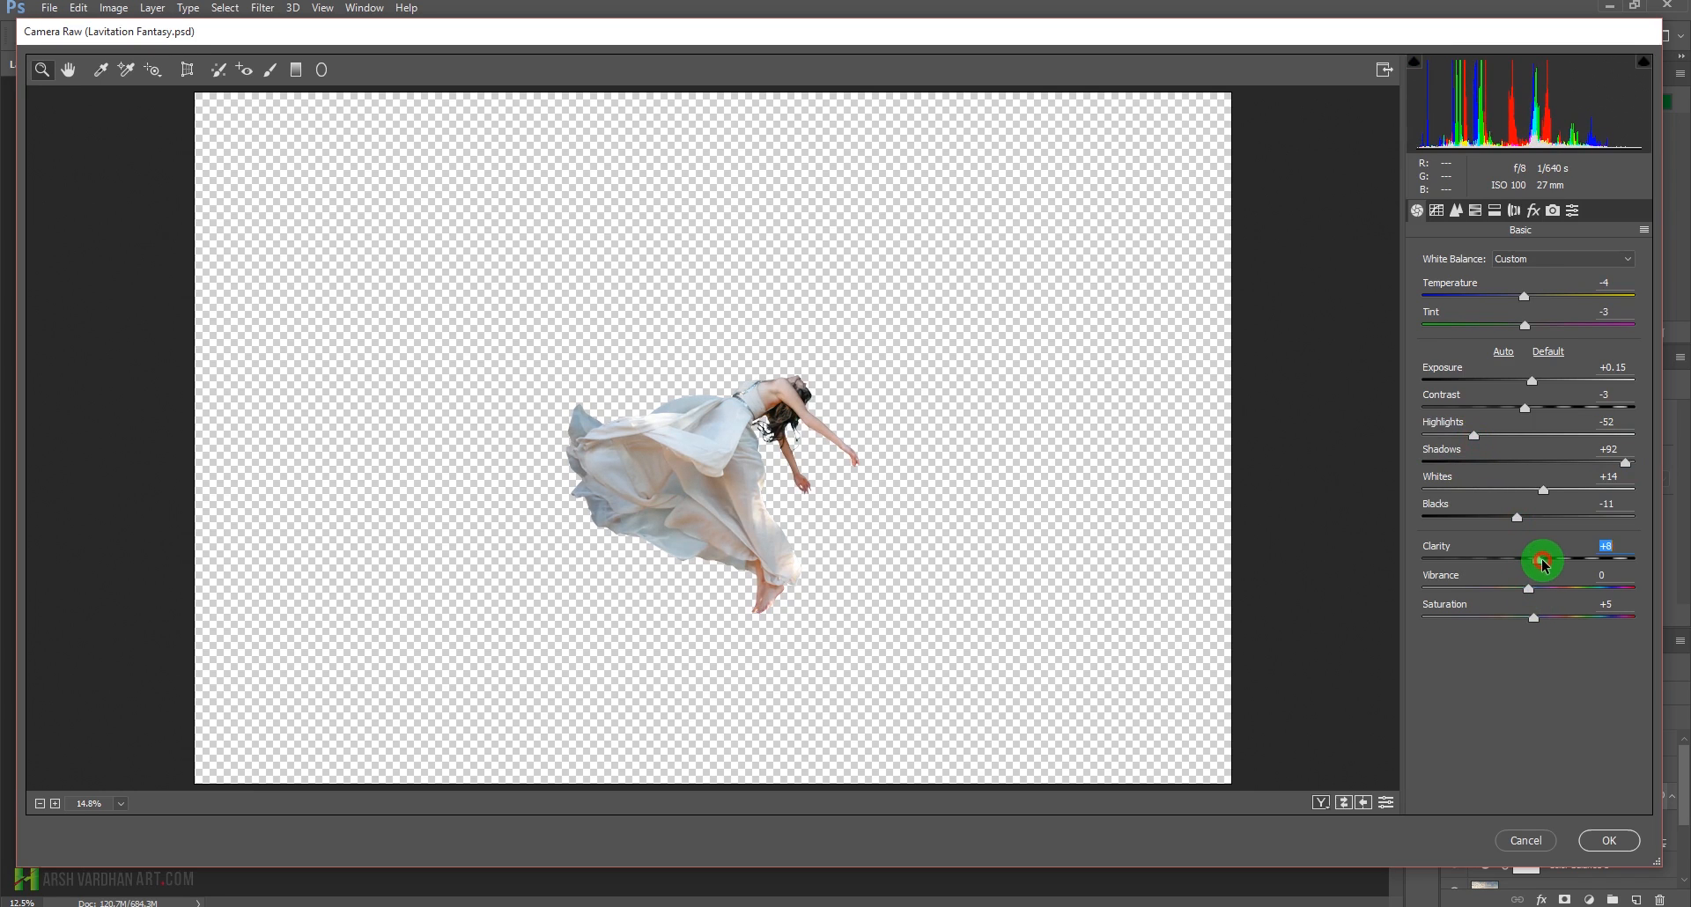
{"action": "left_click", "coordinate": [1608, 840]}
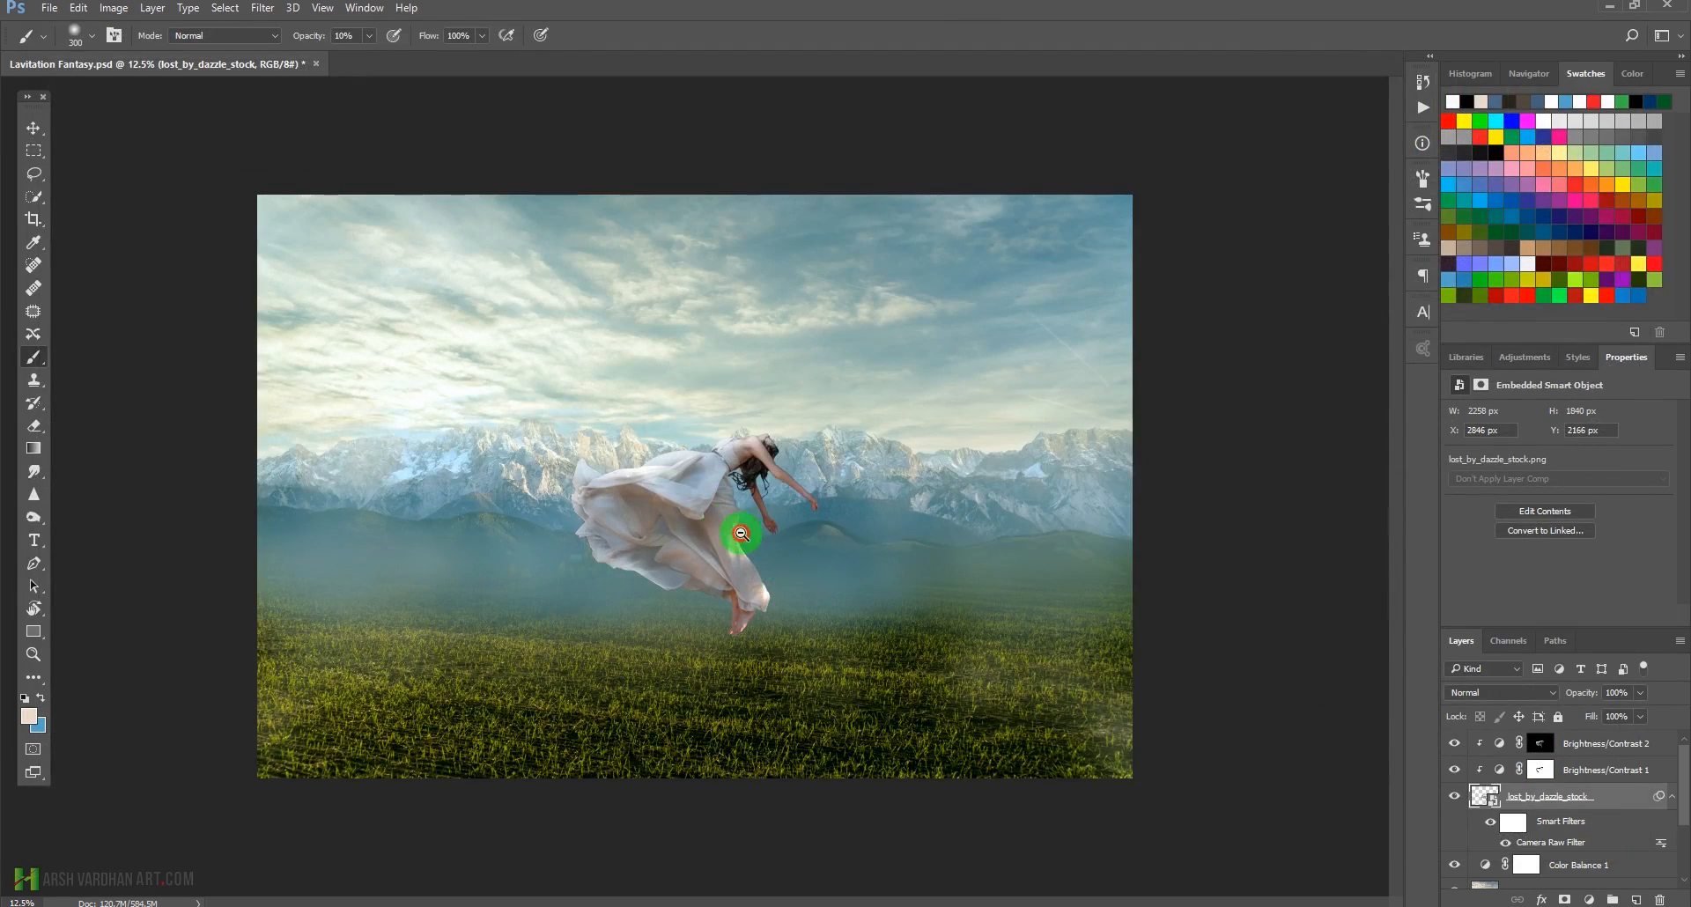
Add a new layer above Brightness/Contrast 2, filled with 50% gray and set to Overlay blending.
{"action": "left_click_drag", "start_coordinate": [740, 533], "coordinate": [763, 547]}
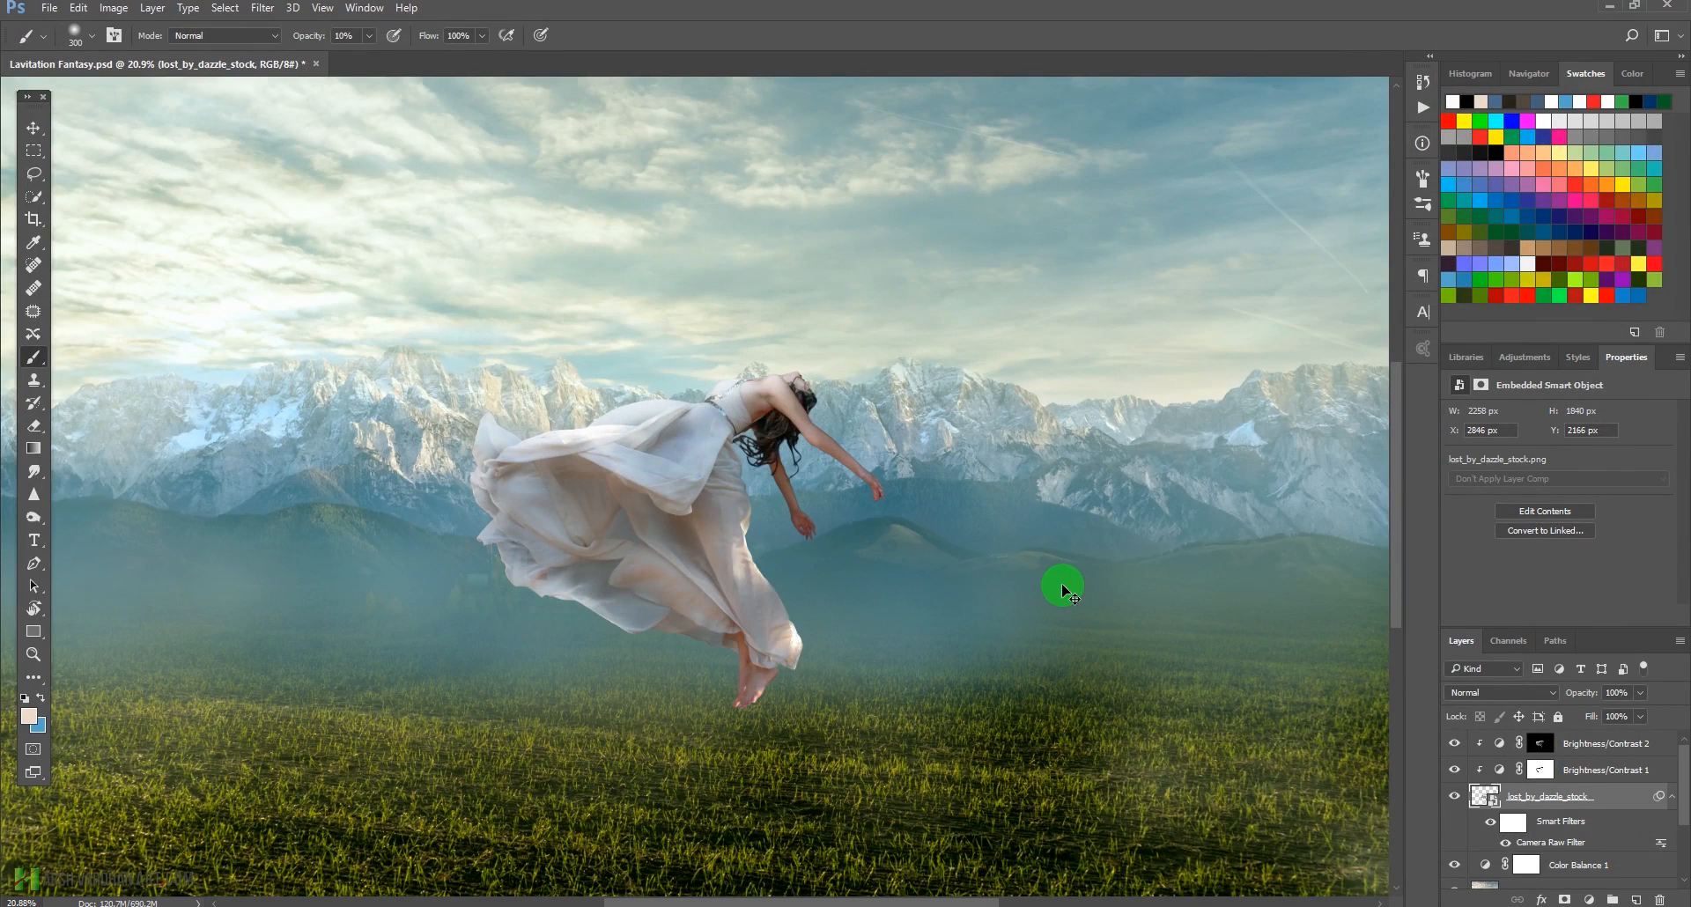
{"action": "left_click_drag", "start_coordinate": [777, 427], "coordinate": [647, 413]}
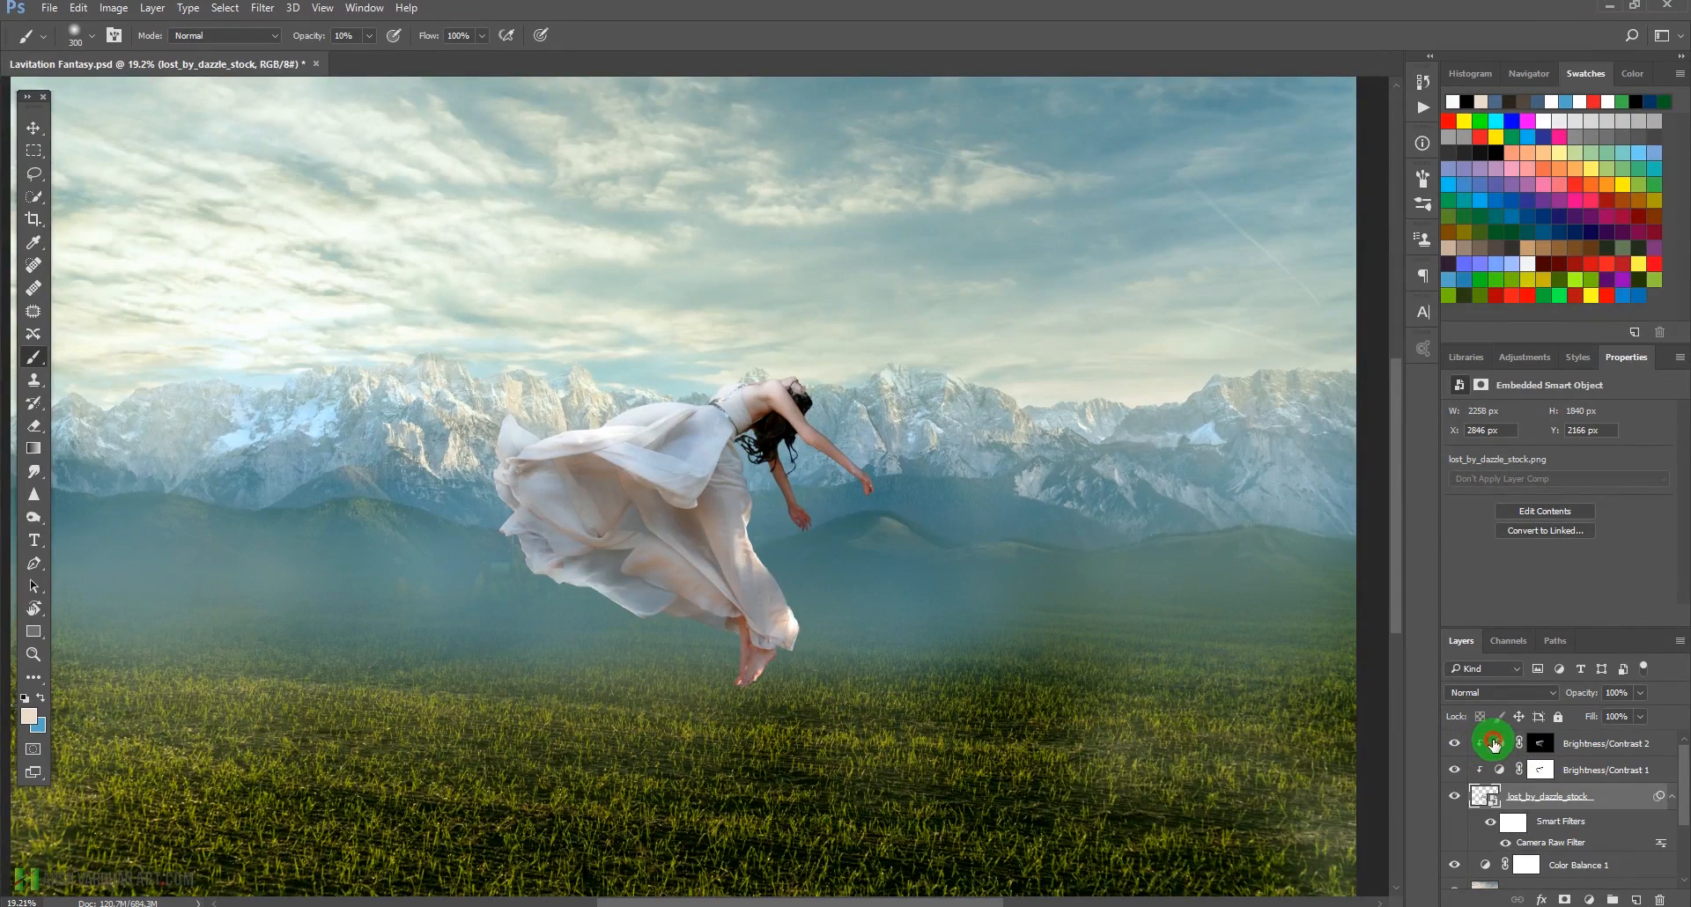
{"action": "left_click", "coordinate": [1493, 744]}
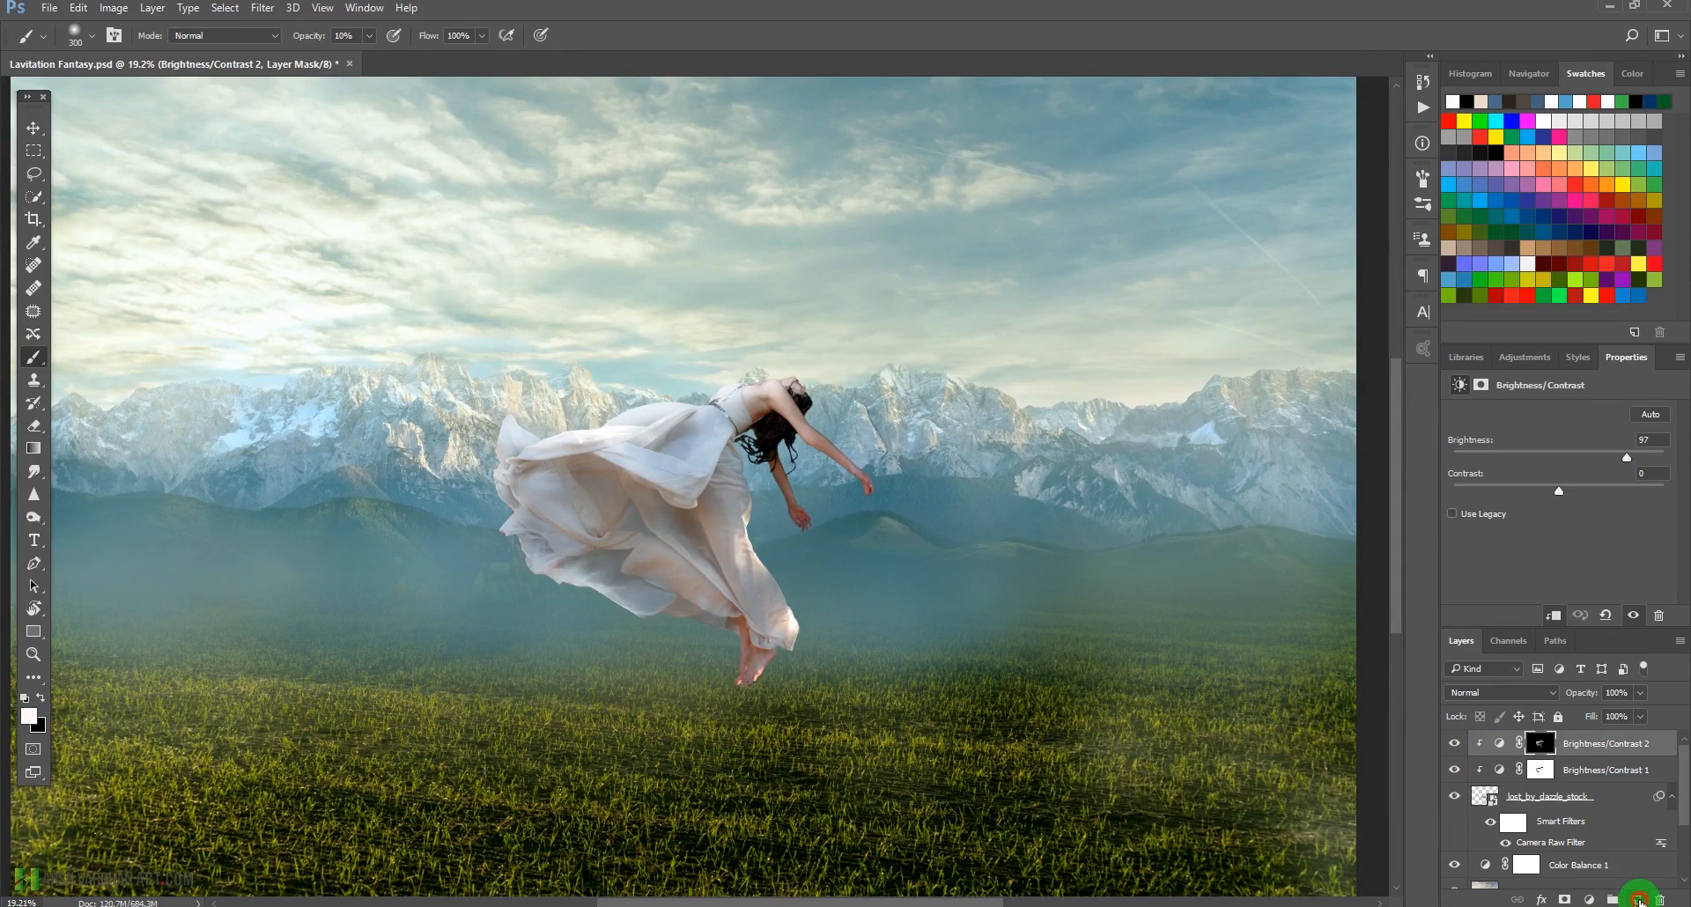
{"action": "left_click", "coordinate": [1637, 900]}
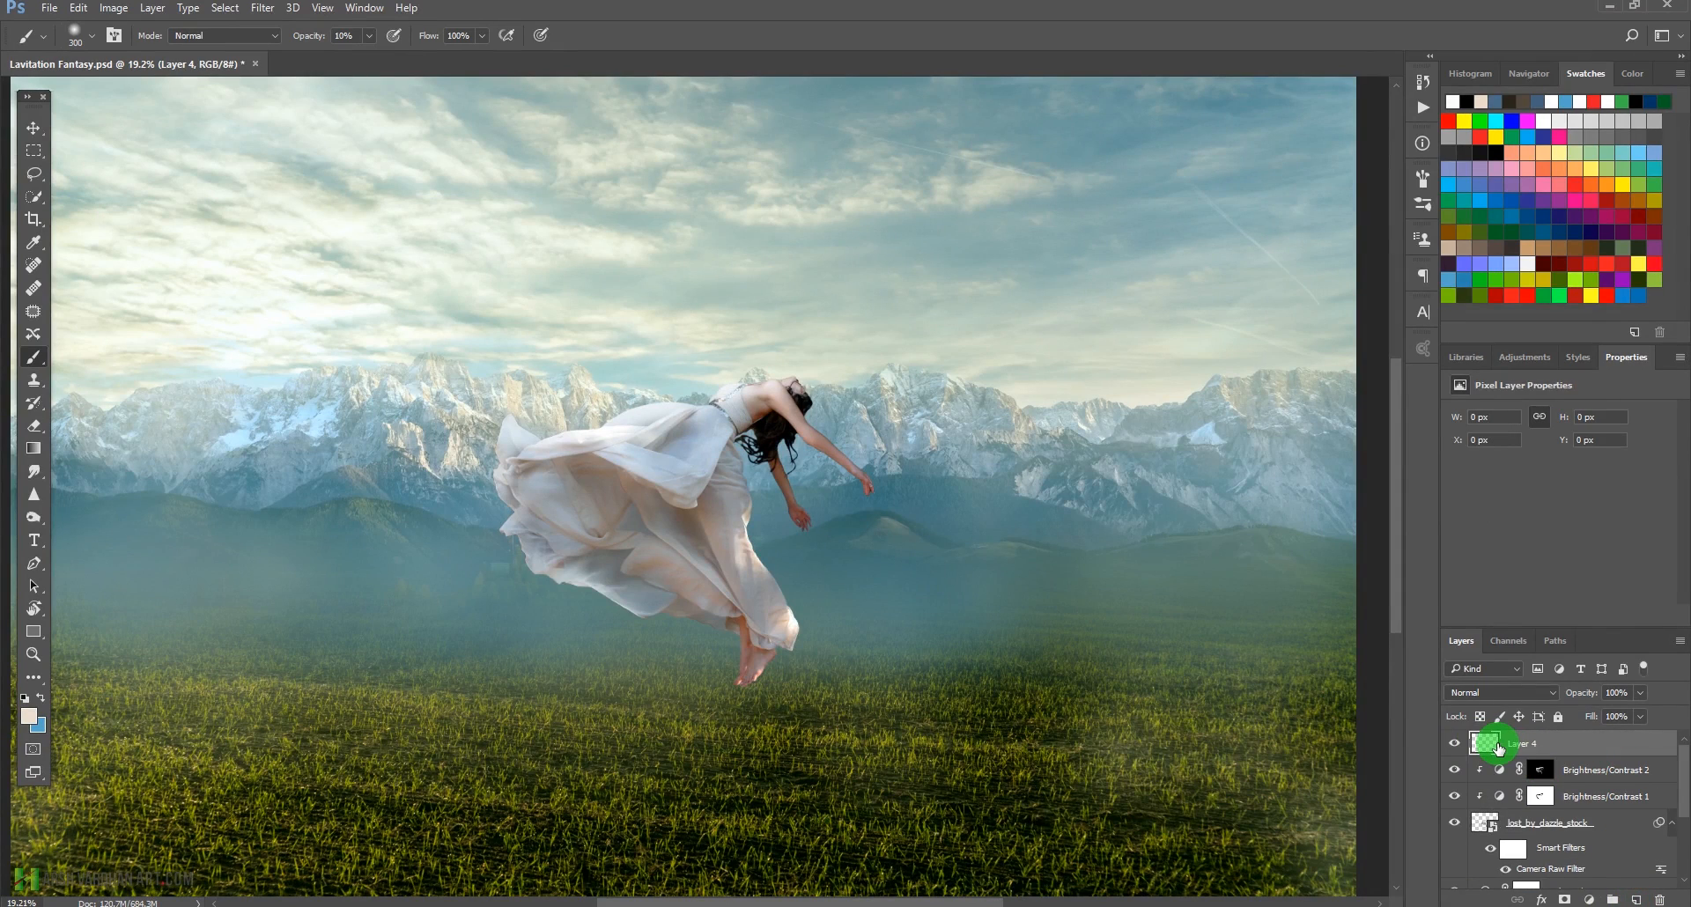
{"action": "key", "text": "shift+F5"}
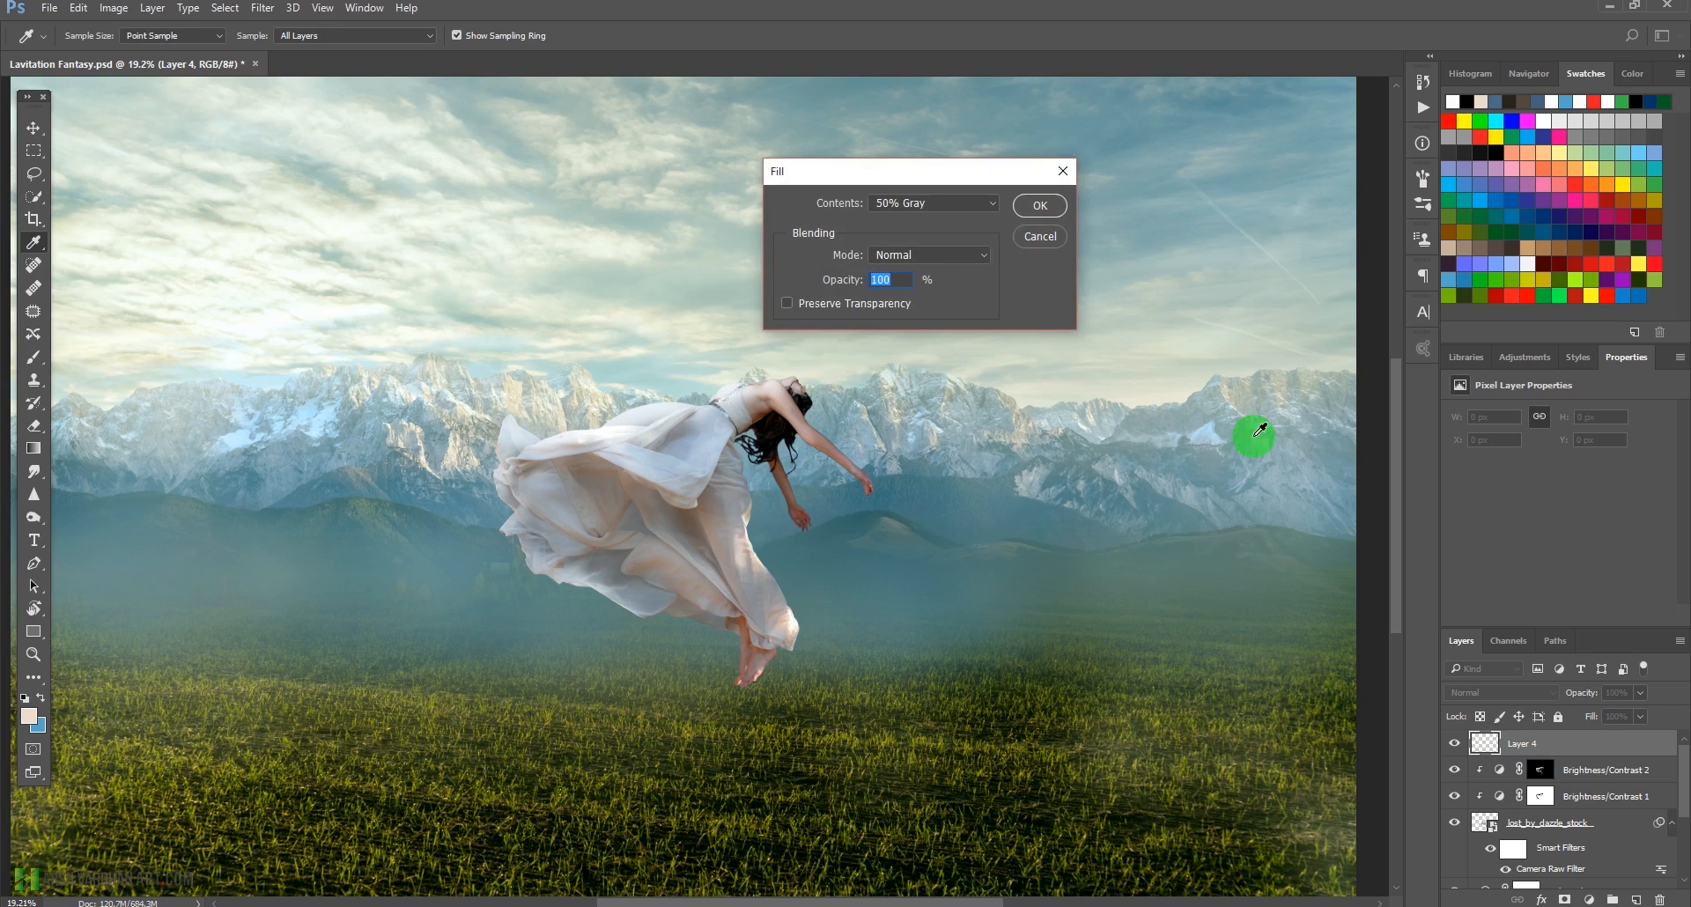
{"action": "left_click", "coordinate": [930, 203]}
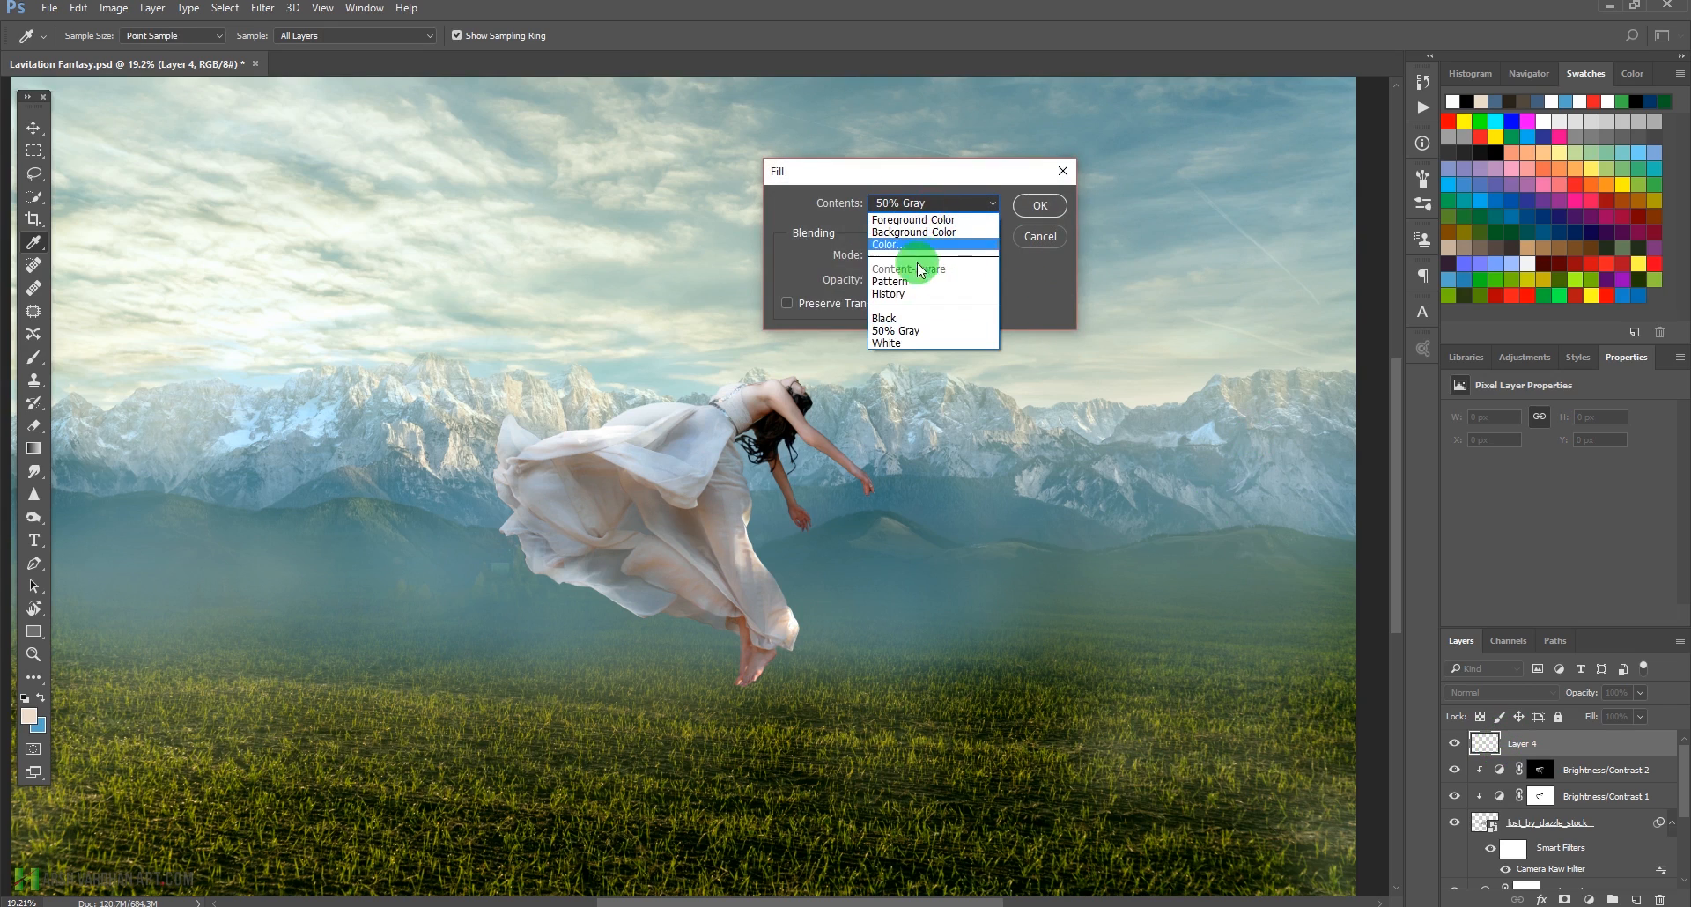
{"action": "left_click", "coordinate": [906, 331]}
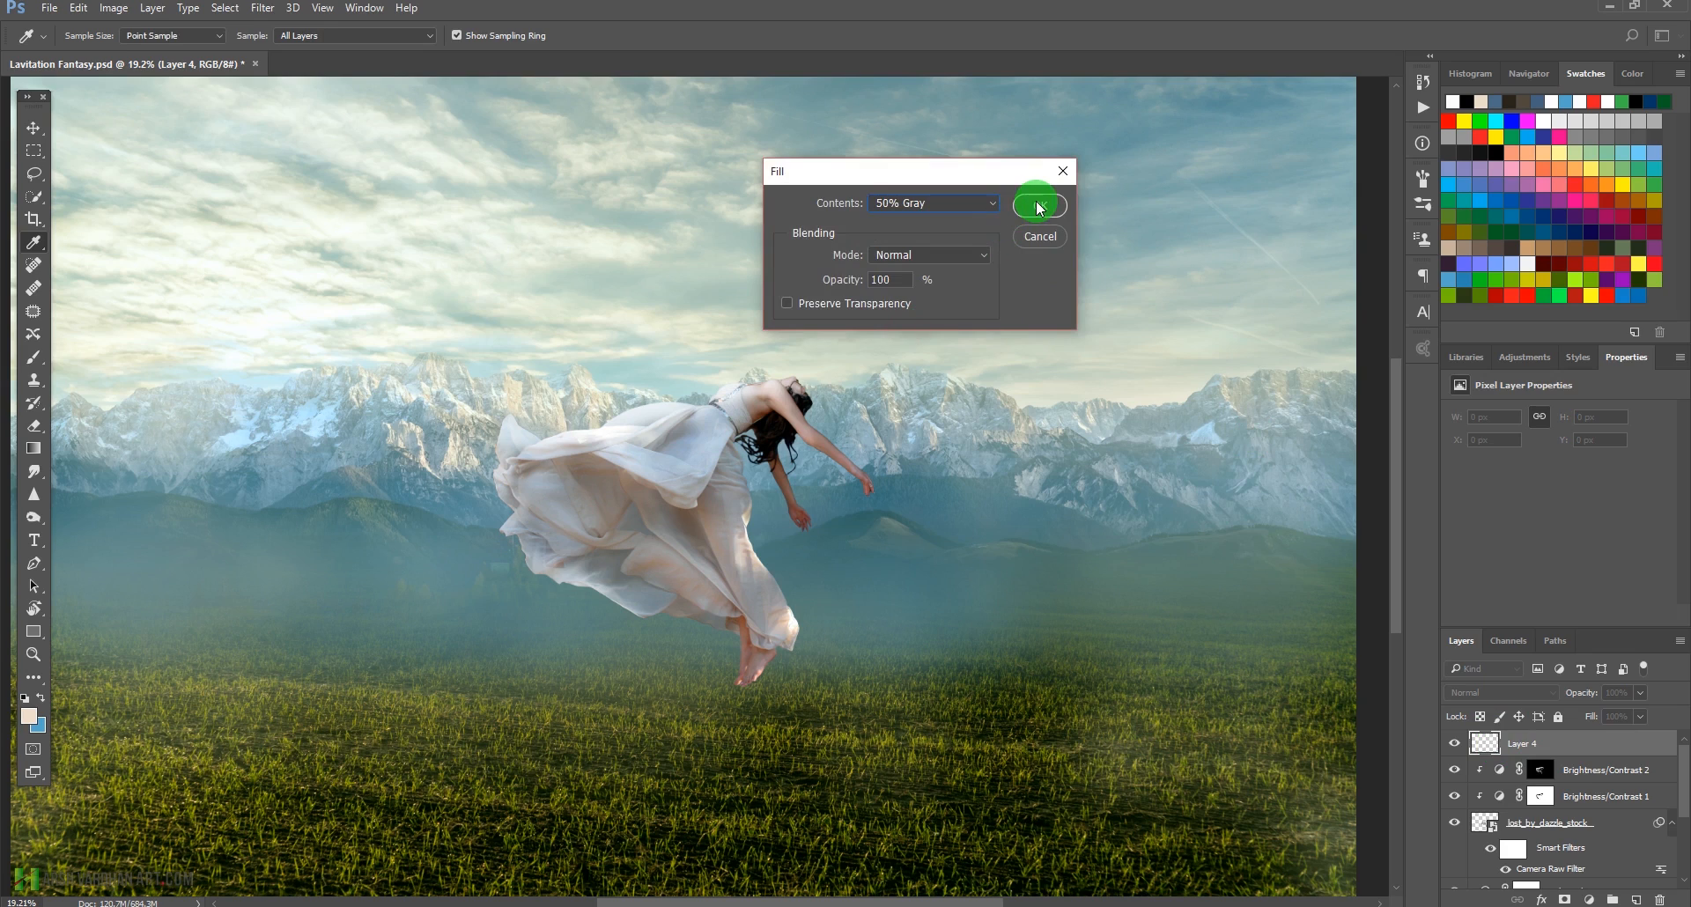
{"action": "left_click", "coordinate": [1039, 207]}
{"action": "key", "text": "b"}
{"action": "left_click", "coordinate": [1510, 692]}
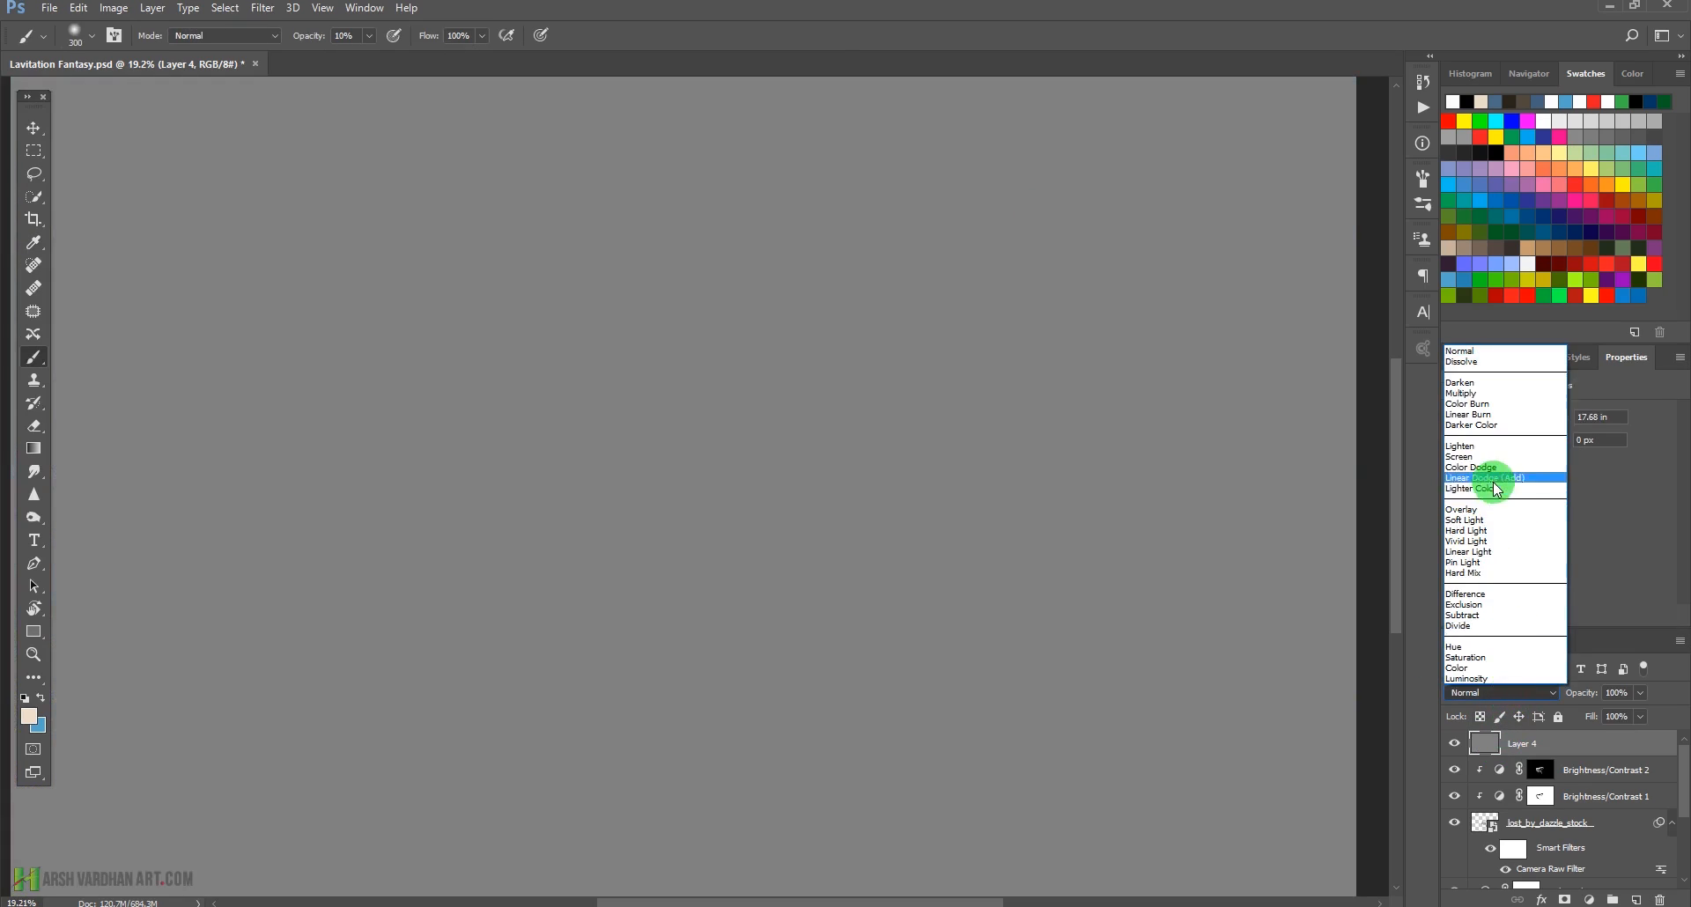
{"action": "left_click", "coordinate": [1474, 510]}
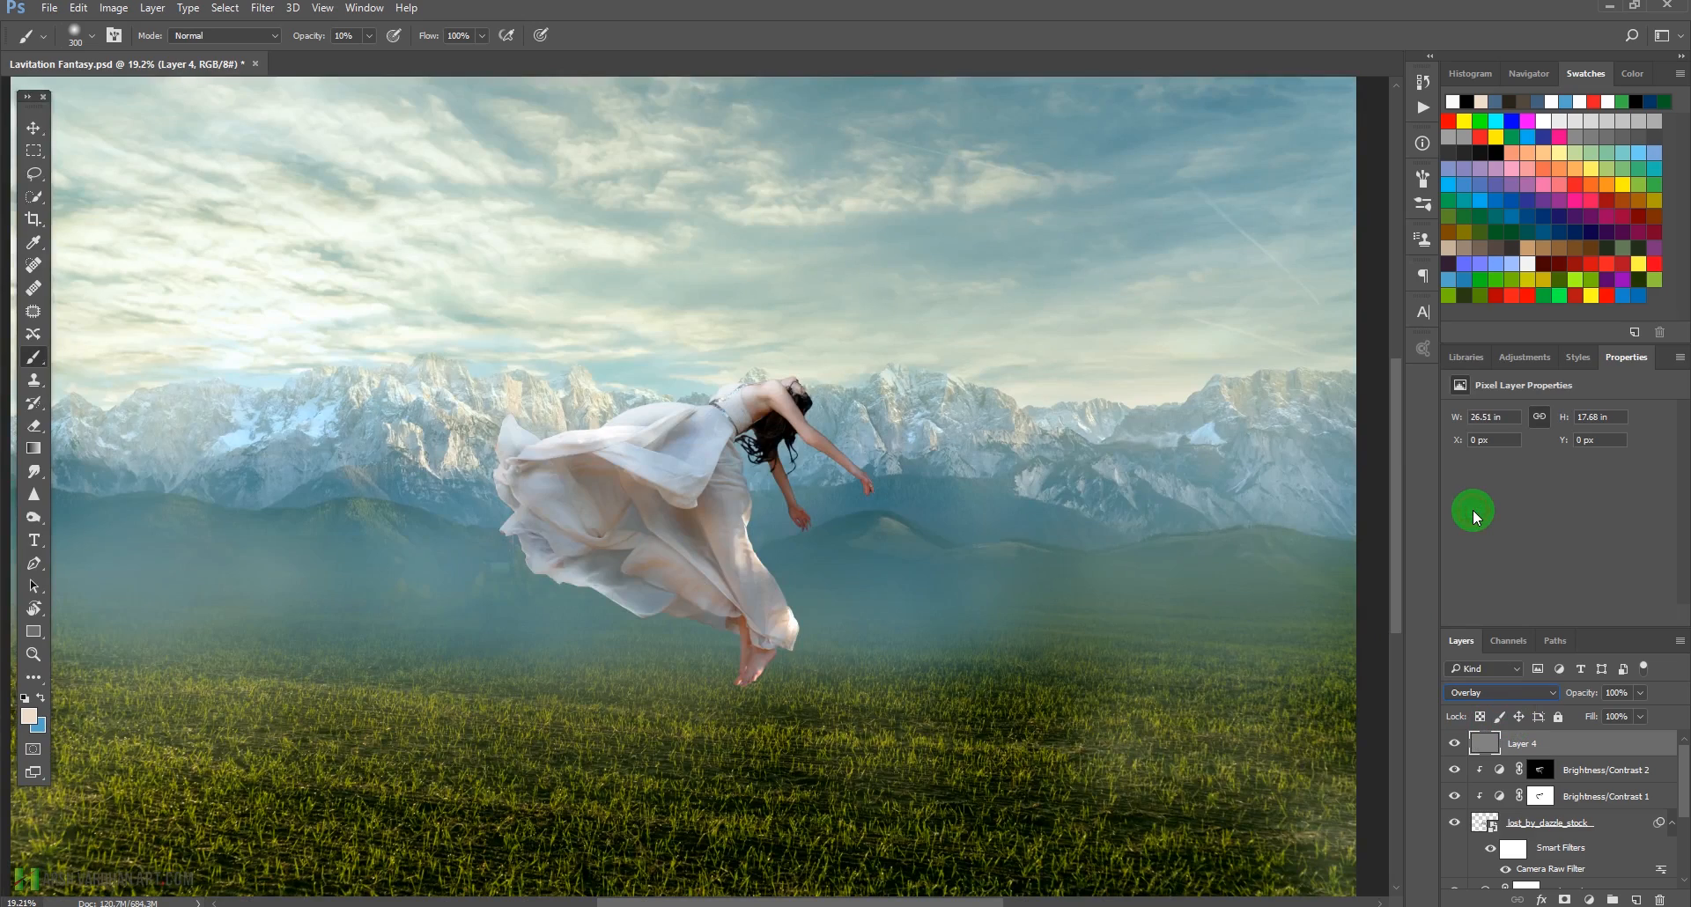
Choose the Dodge tool with an enlarged brush and clip the gray Overlay layer to the woman's layer stack.
{"action": "left_click", "coordinate": [33, 516]}
{"action": "scroll", "coordinate": [396, 380], "scroll_direction": "up", "scroll_amount": 4}
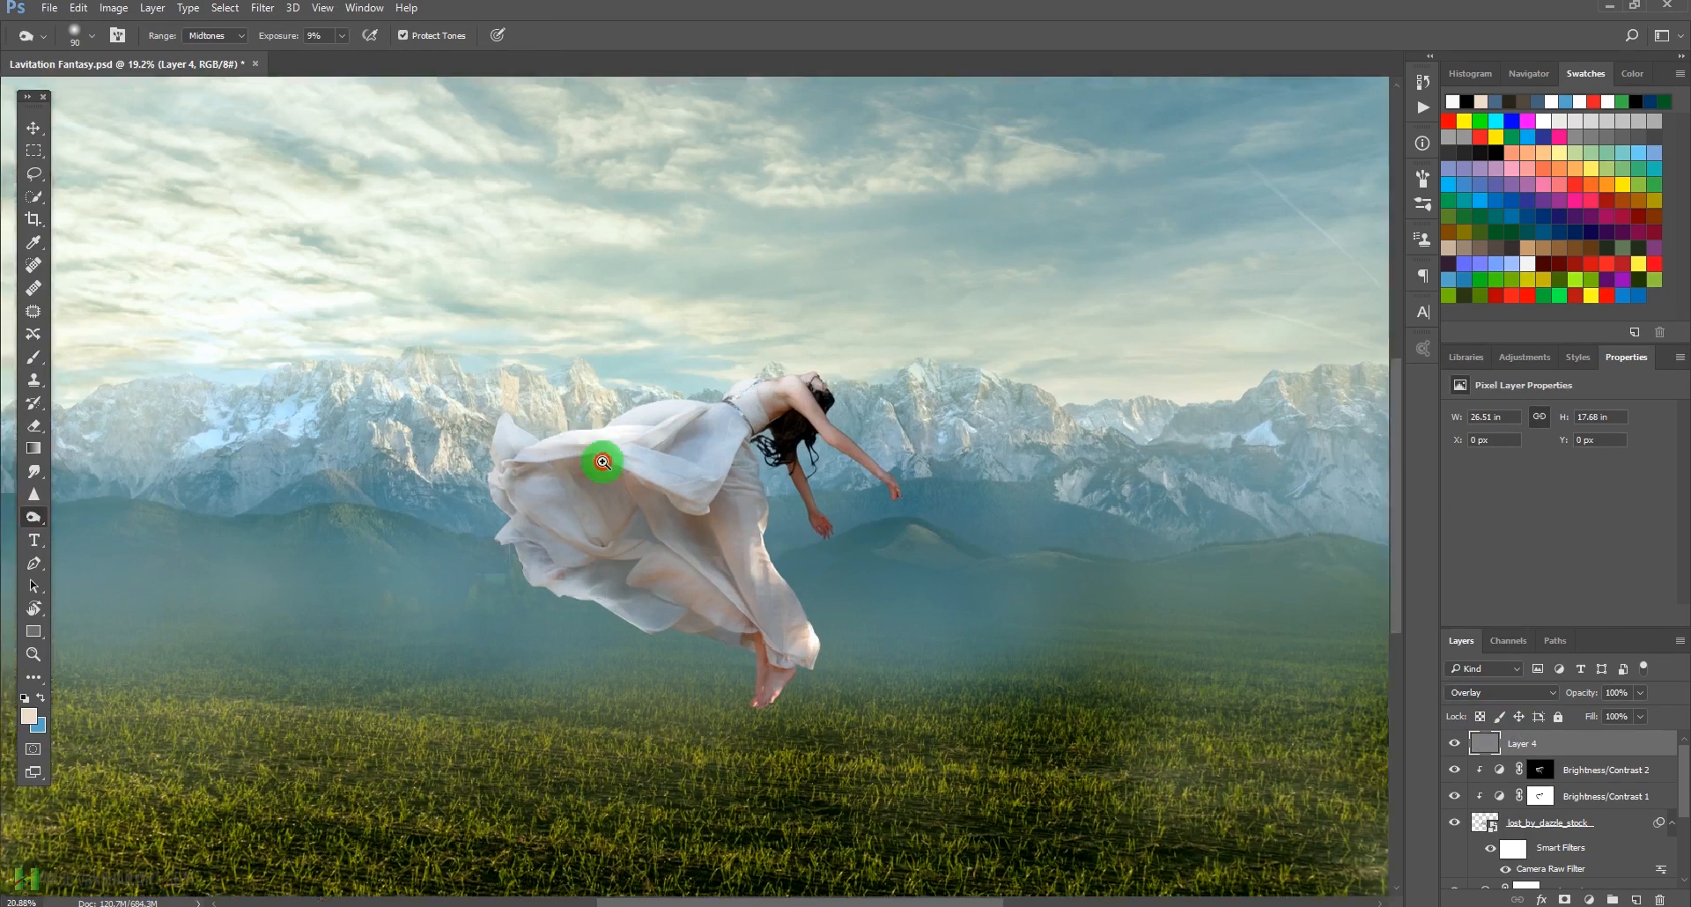
{"action": "right_click", "coordinate": [33, 517]}
{"action": "left_click", "coordinate": [97, 508]}
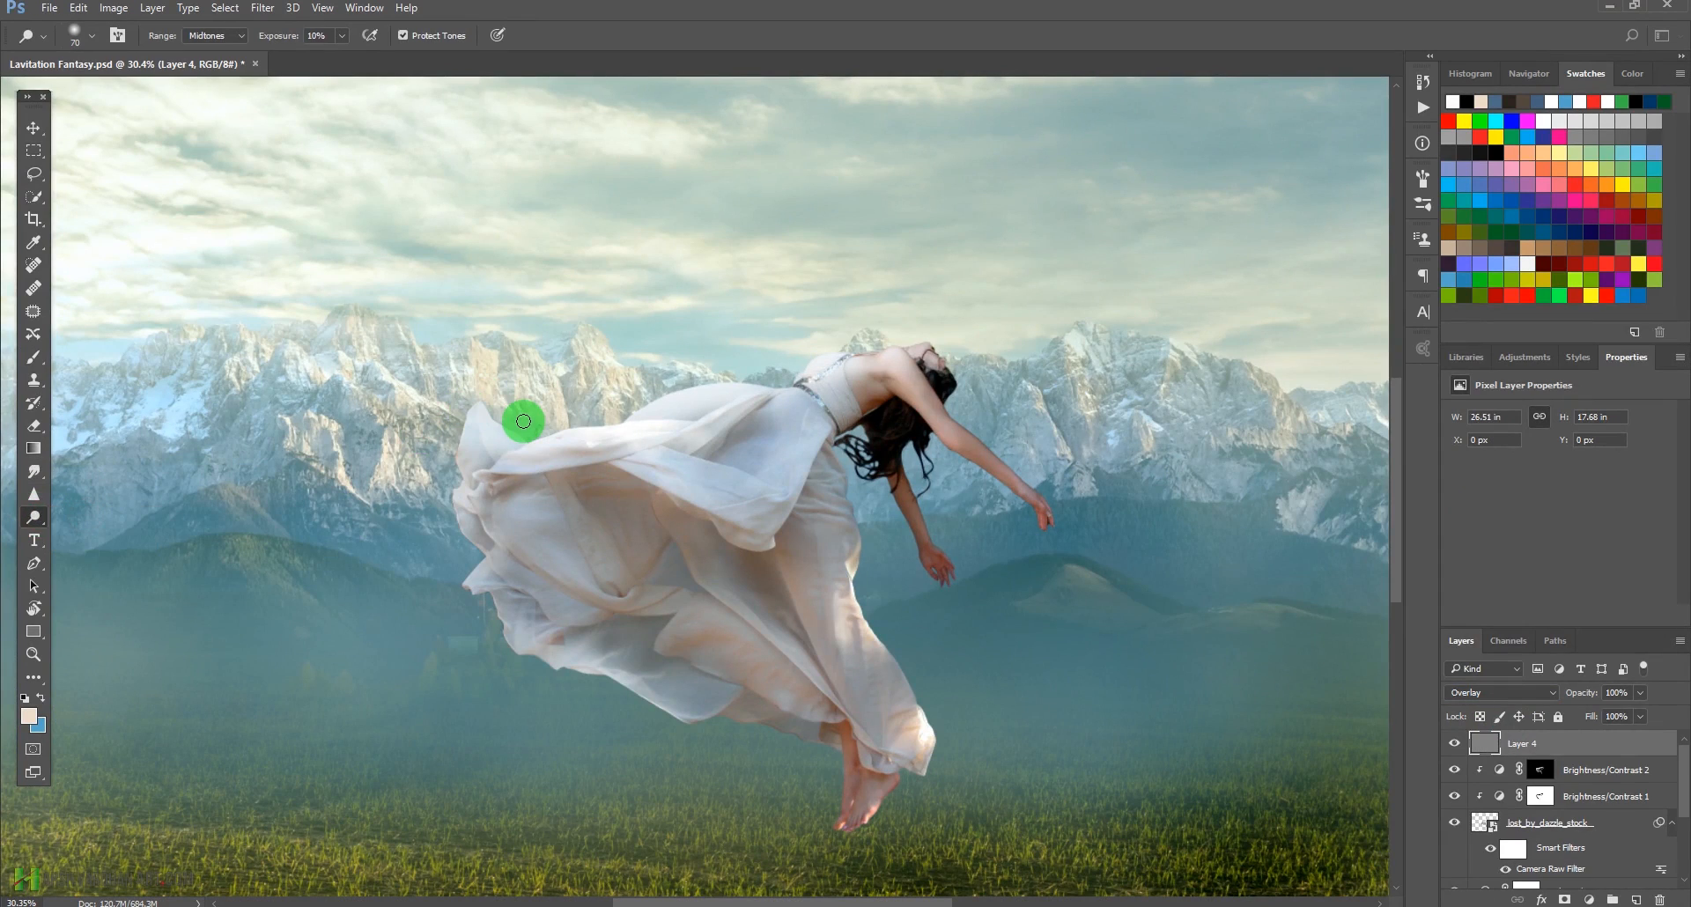
{"action": "key", "text": "bracketright"}
{"action": "key", "text": "bracketright"}
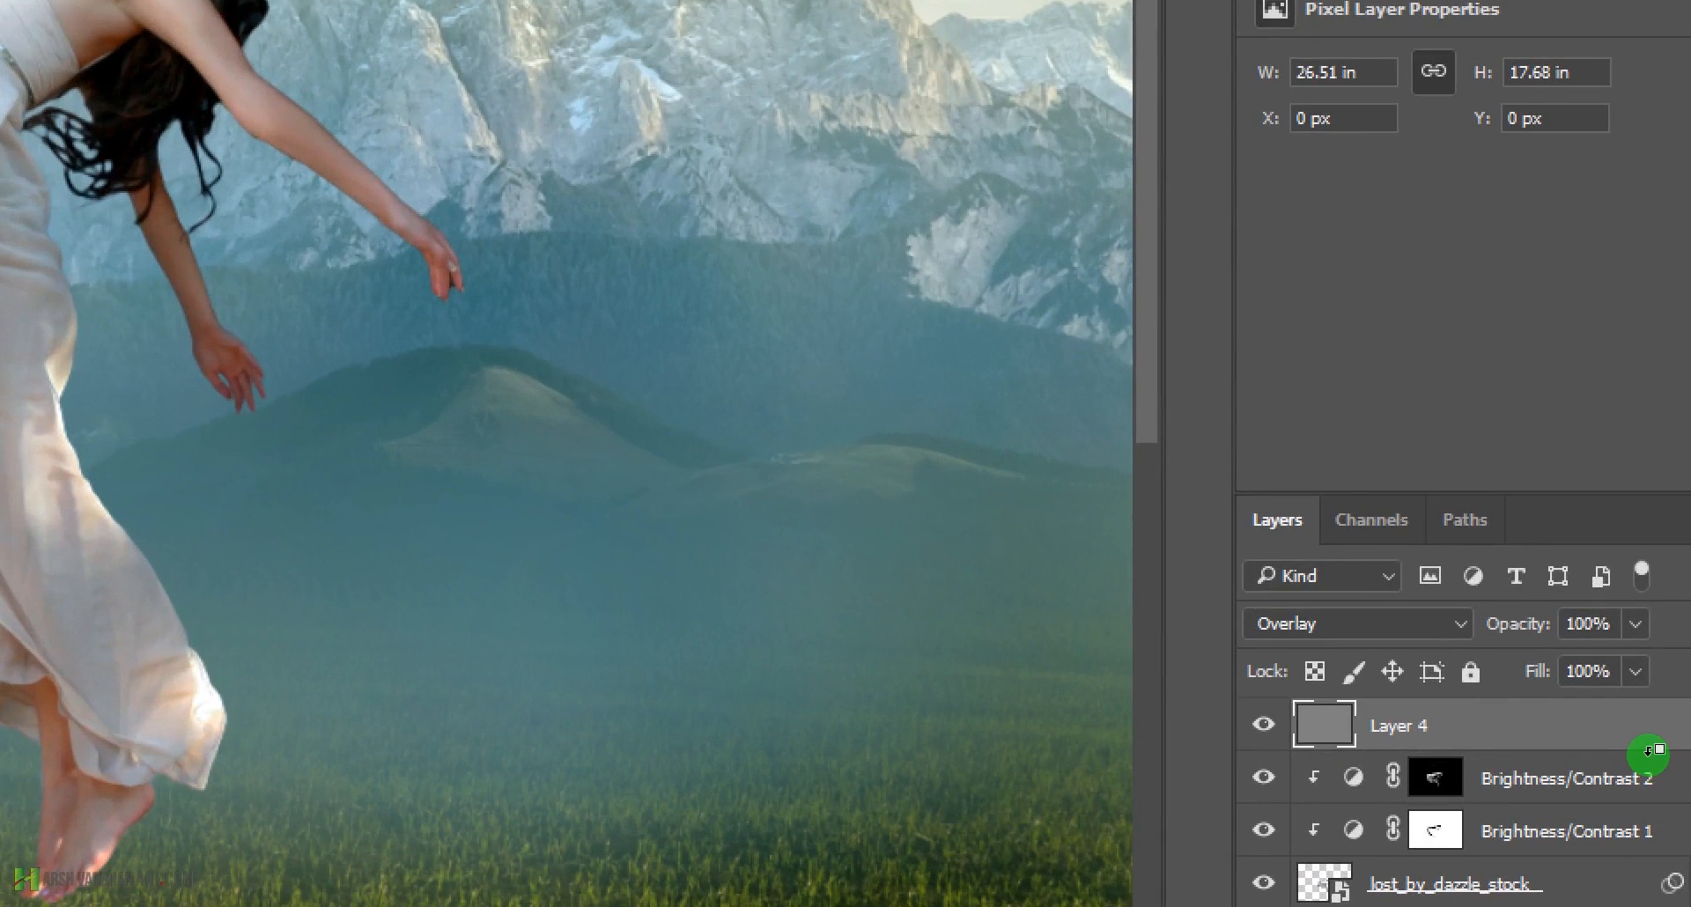
{"action": "left_click", "coordinate": [1646, 750], "text": "alt"}
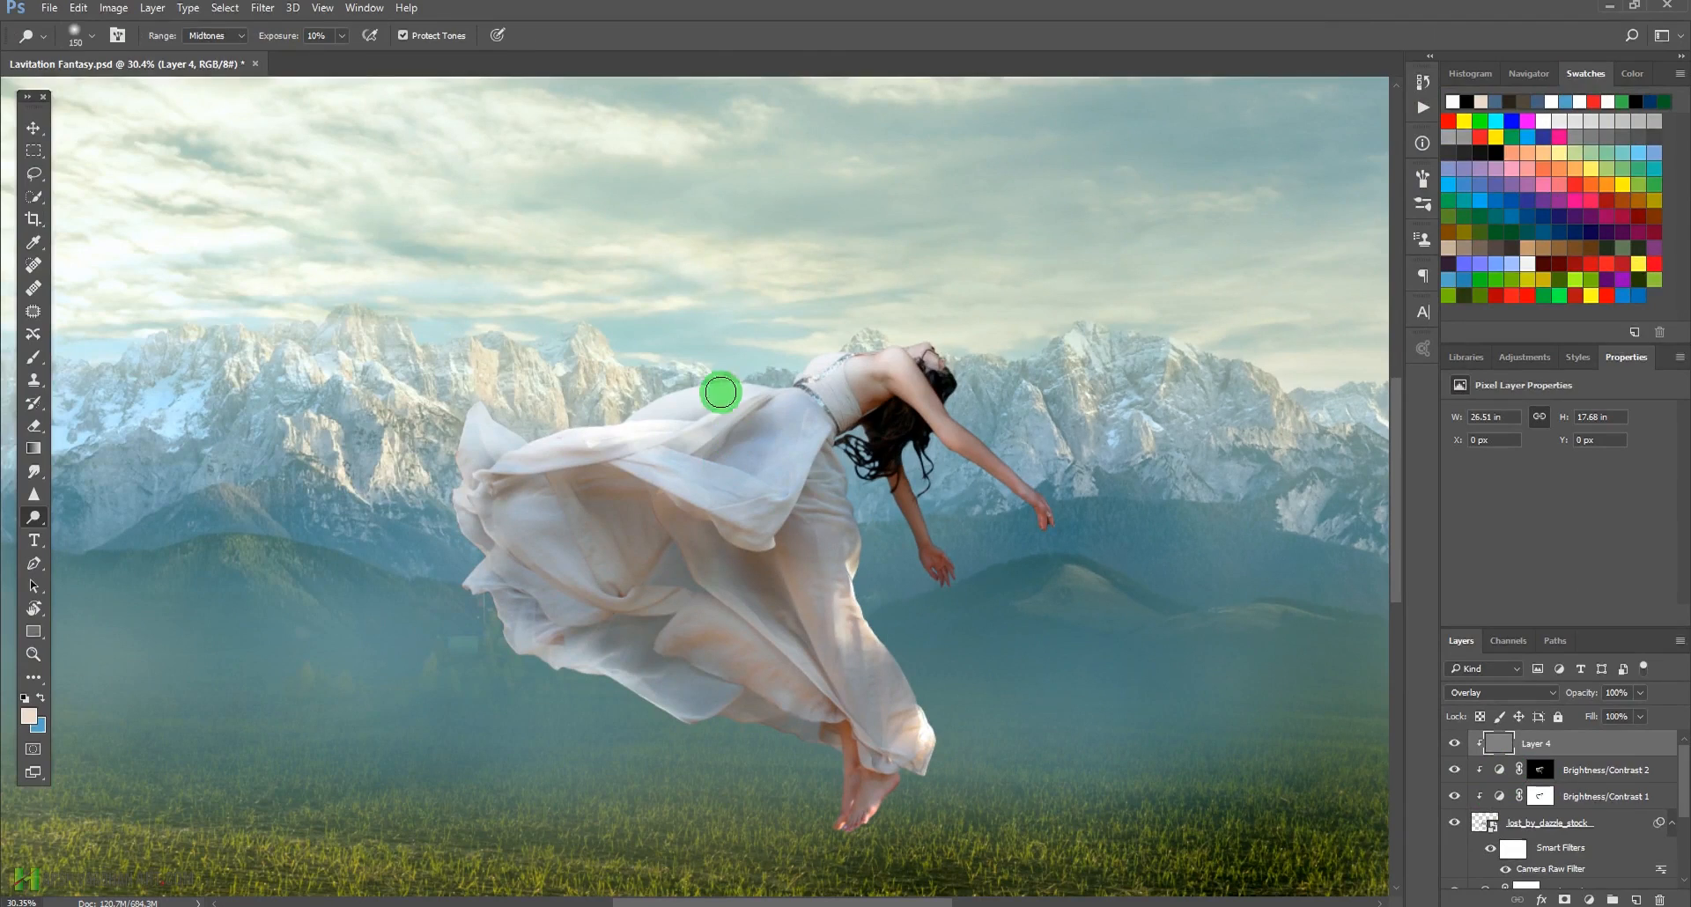
Dodge the upper edge of the dress and its trailing end on the gray layer at 10% midtone exposure.
{"action": "mouse_move", "coordinate": [720, 390]}
{"action": "left_mouse_down"}
{"action": "mouse_move", "coordinate": [543, 437]}
{"action": "mouse_move", "coordinate": [502, 428]}
{"action": "mouse_move", "coordinate": [494, 449]}
{"action": "mouse_move", "coordinate": [514, 437]}
{"action": "mouse_move", "coordinate": [492, 434]}
{"action": "mouse_move", "coordinate": [476, 470]}
{"action": "mouse_move", "coordinate": [470, 430]}
{"action": "mouse_move", "coordinate": [472, 496]}
{"action": "mouse_move", "coordinate": [485, 463]}
{"action": "mouse_move", "coordinate": [529, 445]}
{"action": "mouse_move", "coordinate": [551, 486]}
{"action": "mouse_move", "coordinate": [513, 473]}
{"action": "mouse_move", "coordinate": [486, 499]}
{"action": "mouse_move", "coordinate": [495, 472]}
{"action": "mouse_move", "coordinate": [473, 532]}
{"action": "mouse_move", "coordinate": [479, 490]}
{"action": "mouse_move", "coordinate": [498, 543]}
{"action": "mouse_move", "coordinate": [502, 488]}
{"action": "left_mouse_up"}
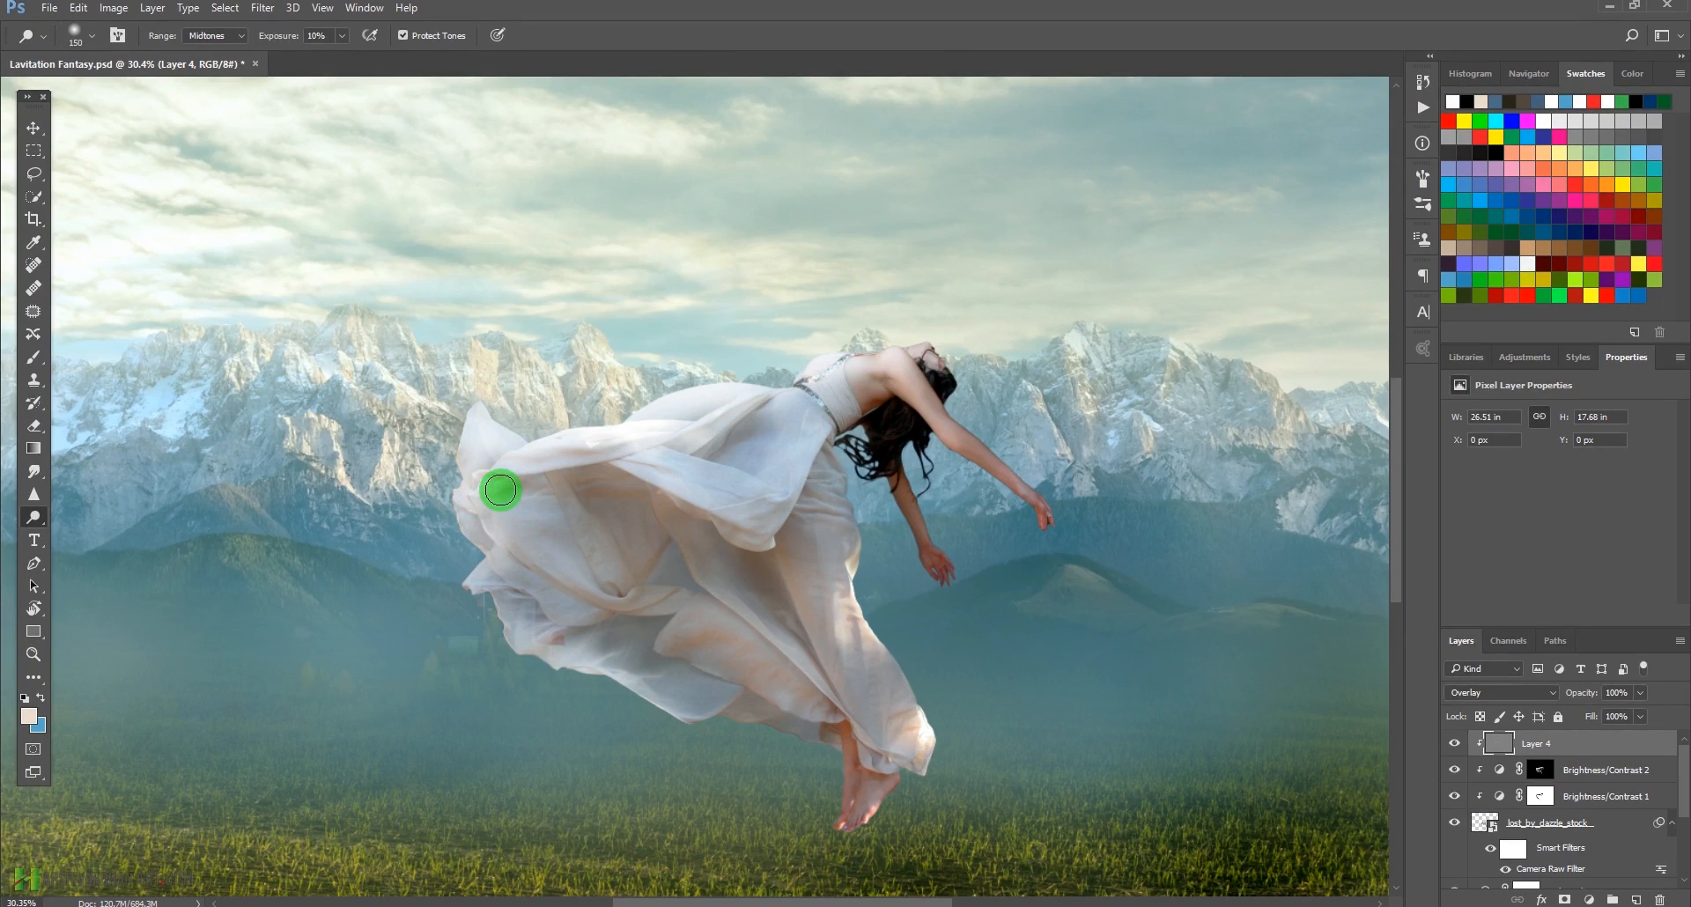
{"action": "key", "text": "bracketright"}
{"action": "key", "text": "bracketright"}
{"action": "key", "text": "bracketright"}
{"action": "key", "text": "bracketright"}
{"action": "mouse_move", "coordinate": [479, 584]}
{"action": "left_mouse_down"}
{"action": "mouse_move", "coordinate": [473, 522]}
{"action": "mouse_move", "coordinate": [481, 612]}
{"action": "mouse_move", "coordinate": [632, 694]}
{"action": "mouse_move", "coordinate": [537, 644]}
{"action": "mouse_move", "coordinate": [506, 548]}
{"action": "left_mouse_up"}
{"action": "key", "text": "bracketright"}
{"action": "key", "text": "bracketright"}
{"action": "key", "text": "bracketright"}
{"action": "key", "text": "bracketright"}
{"action": "key", "text": "bracketright"}
{"action": "left_click", "coordinate": [491, 558]}
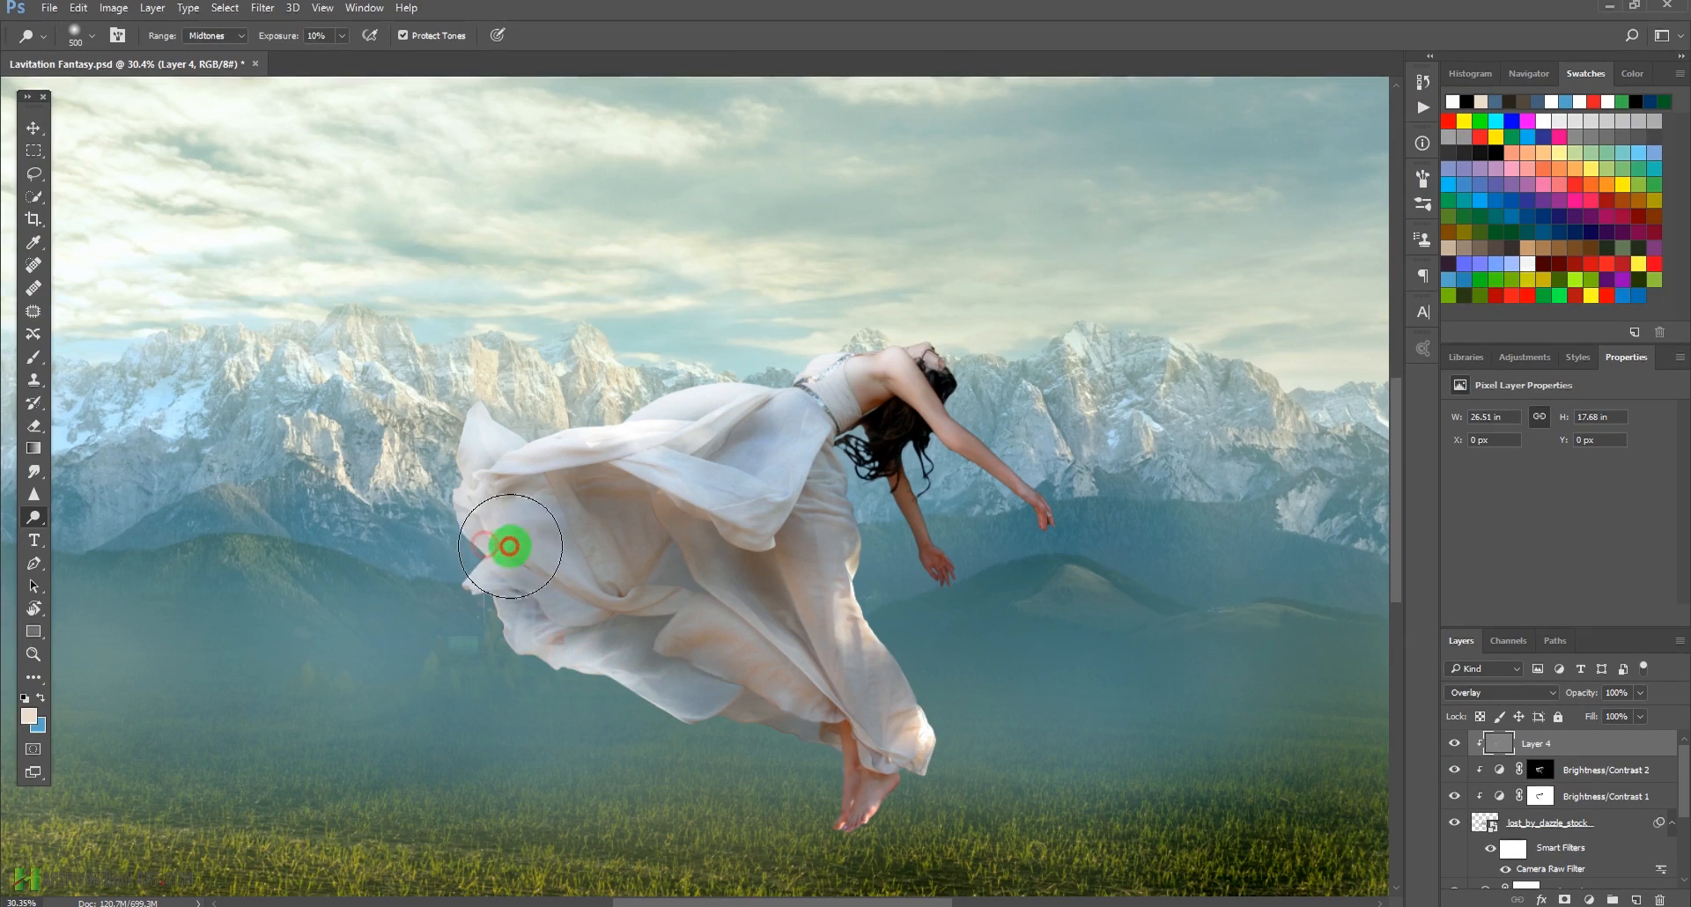
Dodge the raised tip of the dress's trailing end and the central folds with a smaller brush.
{"action": "key", "text": "bracketleft"}
{"action": "key", "text": "bracketleft"}
{"action": "key", "text": "bracketleft"}
{"action": "key", "text": "bracketleft"}
{"action": "key", "text": "bracketleft"}
{"action": "key", "text": "bracketleft"}
{"action": "key", "text": "bracketleft"}
{"action": "left_click_drag", "start_coordinate": [495, 454], "coordinate": [461, 461]}
{"action": "mouse_move", "coordinate": [678, 435]}
{"action": "left_mouse_down"}
{"action": "mouse_move", "coordinate": [873, 368]}
{"action": "mouse_move", "coordinate": [771, 372]}
{"action": "mouse_move", "coordinate": [828, 372]}
{"action": "mouse_move", "coordinate": [881, 328]}
{"action": "mouse_move", "coordinate": [909, 354]}
{"action": "mouse_move", "coordinate": [789, 351]}
{"action": "mouse_move", "coordinate": [828, 393]}
{"action": "mouse_move", "coordinate": [737, 435]}
{"action": "mouse_move", "coordinate": [754, 404]}
{"action": "mouse_move", "coordinate": [643, 463]}
{"action": "mouse_move", "coordinate": [769, 531]}
{"action": "mouse_move", "coordinate": [754, 511]}
{"action": "mouse_move", "coordinate": [717, 510]}
{"action": "mouse_move", "coordinate": [759, 538]}
{"action": "mouse_move", "coordinate": [761, 521]}
{"action": "mouse_move", "coordinate": [683, 499]}
{"action": "mouse_move", "coordinate": [694, 510]}
{"action": "mouse_move", "coordinate": [672, 534]}
{"action": "mouse_move", "coordinate": [779, 649]}
{"action": "mouse_move", "coordinate": [610, 546]}
{"action": "mouse_move", "coordinate": [613, 578]}
{"action": "mouse_move", "coordinate": [561, 486]}
{"action": "mouse_move", "coordinate": [630, 547]}
{"action": "mouse_move", "coordinate": [629, 515]}
{"action": "mouse_move", "coordinate": [620, 582]}
{"action": "left_mouse_up"}
Dodge the lower dress folds, the legs and feet, and the highlights up to the hair.
{"action": "key", "text": "bracketleft"}
{"action": "key", "text": "bracketleft"}
{"action": "key", "text": "bracketleft"}
{"action": "key", "text": "bracketleft"}
{"action": "key", "text": "bracketright"}
{"action": "key", "text": "bracketright"}
{"action": "key", "text": "bracketright"}
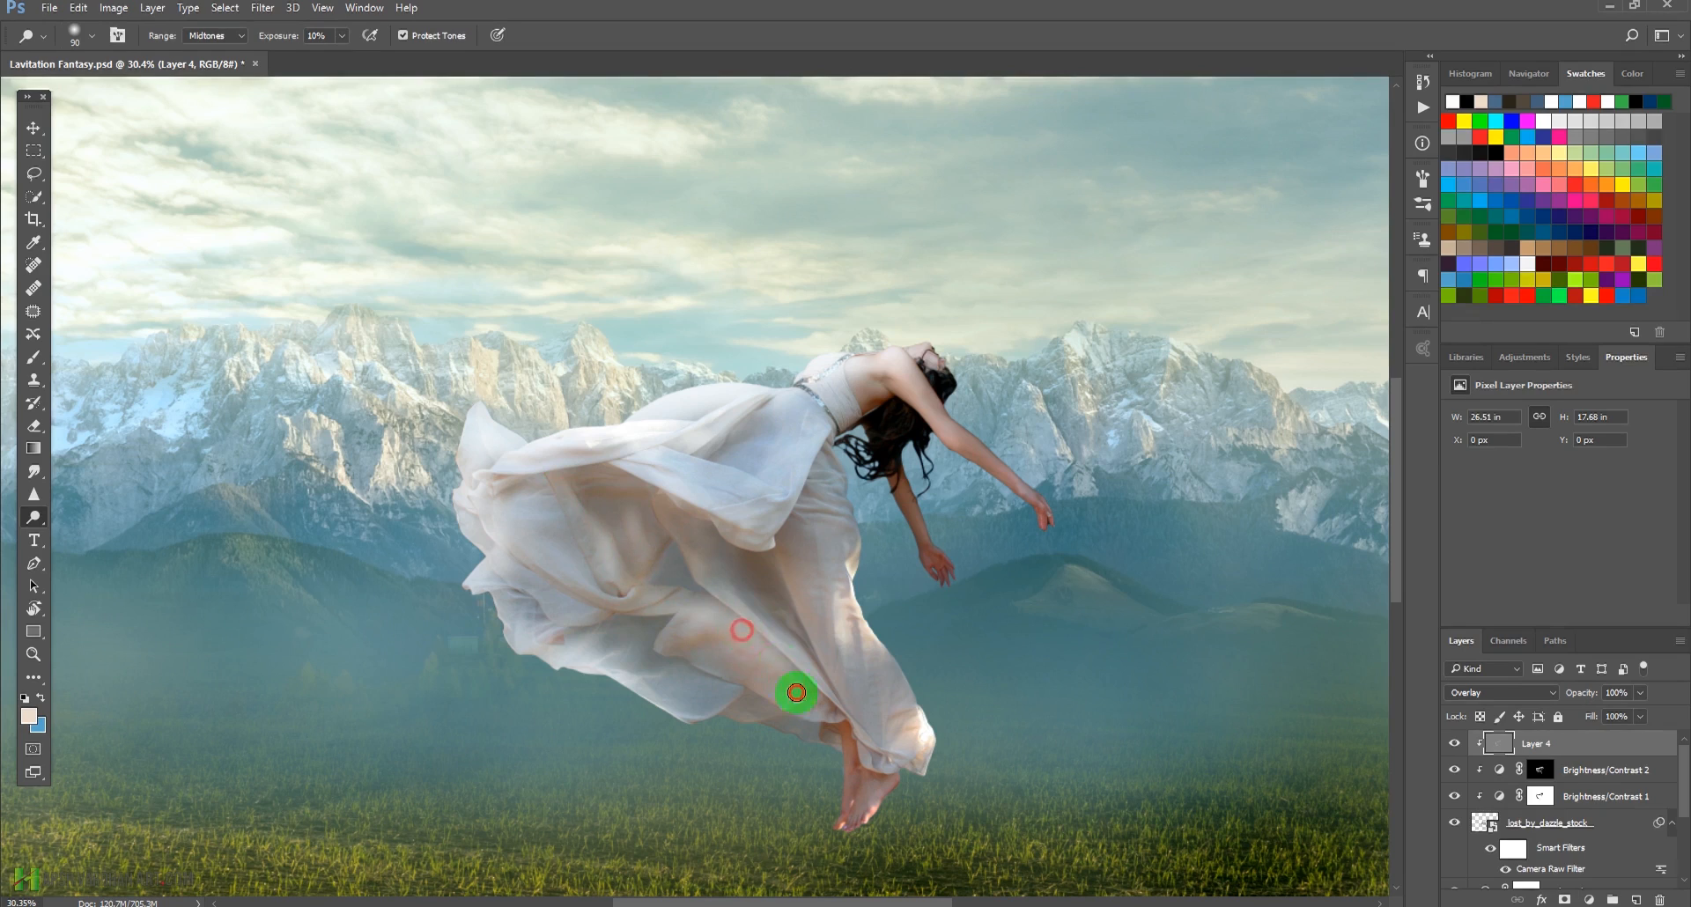
{"action": "mouse_move", "coordinate": [706, 596]}
{"action": "left_mouse_down"}
{"action": "mouse_move", "coordinate": [757, 607]}
{"action": "mouse_move", "coordinate": [796, 528]}
{"action": "mouse_move", "coordinate": [865, 679]}
{"action": "mouse_move", "coordinate": [883, 657]}
{"action": "mouse_move", "coordinate": [903, 732]}
{"action": "mouse_move", "coordinate": [869, 786]}
{"action": "mouse_move", "coordinate": [831, 744]}
{"action": "mouse_move", "coordinate": [846, 806]}
{"action": "mouse_move", "coordinate": [859, 781]}
{"action": "mouse_move", "coordinate": [833, 811]}
{"action": "mouse_move", "coordinate": [843, 825]}
{"action": "mouse_move", "coordinate": [852, 788]}
{"action": "mouse_move", "coordinate": [839, 836]}
{"action": "mouse_move", "coordinate": [835, 805]}
{"action": "mouse_move", "coordinate": [849, 779]}
{"action": "mouse_move", "coordinate": [853, 818]}
{"action": "mouse_move", "coordinate": [872, 786]}
{"action": "mouse_move", "coordinate": [848, 831]}
{"action": "mouse_move", "coordinate": [872, 768]}
{"action": "mouse_move", "coordinate": [835, 815]}
{"action": "mouse_move", "coordinate": [849, 757]}
{"action": "mouse_move", "coordinate": [819, 805]}
{"action": "mouse_move", "coordinate": [864, 722]}
{"action": "mouse_move", "coordinate": [879, 777]}
{"action": "mouse_move", "coordinate": [827, 698]}
{"action": "mouse_move", "coordinate": [838, 707]}
{"action": "mouse_move", "coordinate": [798, 737]}
{"action": "mouse_move", "coordinate": [813, 742]}
{"action": "mouse_move", "coordinate": [750, 718]}
{"action": "mouse_move", "coordinate": [774, 738]}
{"action": "mouse_move", "coordinate": [764, 718]}
{"action": "mouse_move", "coordinate": [686, 715]}
{"action": "mouse_move", "coordinate": [640, 667]}
{"action": "mouse_move", "coordinate": [629, 697]}
{"action": "mouse_move", "coordinate": [663, 615]}
{"action": "mouse_move", "coordinate": [705, 598]}
{"action": "mouse_move", "coordinate": [752, 648]}
{"action": "mouse_move", "coordinate": [848, 500]}
{"action": "mouse_move", "coordinate": [803, 398]}
{"action": "mouse_move", "coordinate": [834, 362]}
{"action": "mouse_move", "coordinate": [792, 382]}
{"action": "mouse_move", "coordinate": [940, 383]}
{"action": "left_mouse_up"}
Dodge the woman's arms with a small brush and touch up the inner folds of the dress.
{"action": "key", "text": "bracketleft"}
{"action": "key", "text": "bracketright"}
{"action": "key", "text": "bracketright"}
{"action": "key", "text": "bracketright"}
{"action": "key", "text": "bracketright"}
{"action": "key", "text": "bracketleft"}
{"action": "key", "text": "bracketleft"}
{"action": "key", "text": "bracketleft"}
{"action": "key", "text": "bracketleft"}
{"action": "key", "text": "bracketleft"}
{"action": "key", "text": "bracketleft"}
{"action": "key", "text": "bracketleft"}
{"action": "key", "text": "bracketleft"}
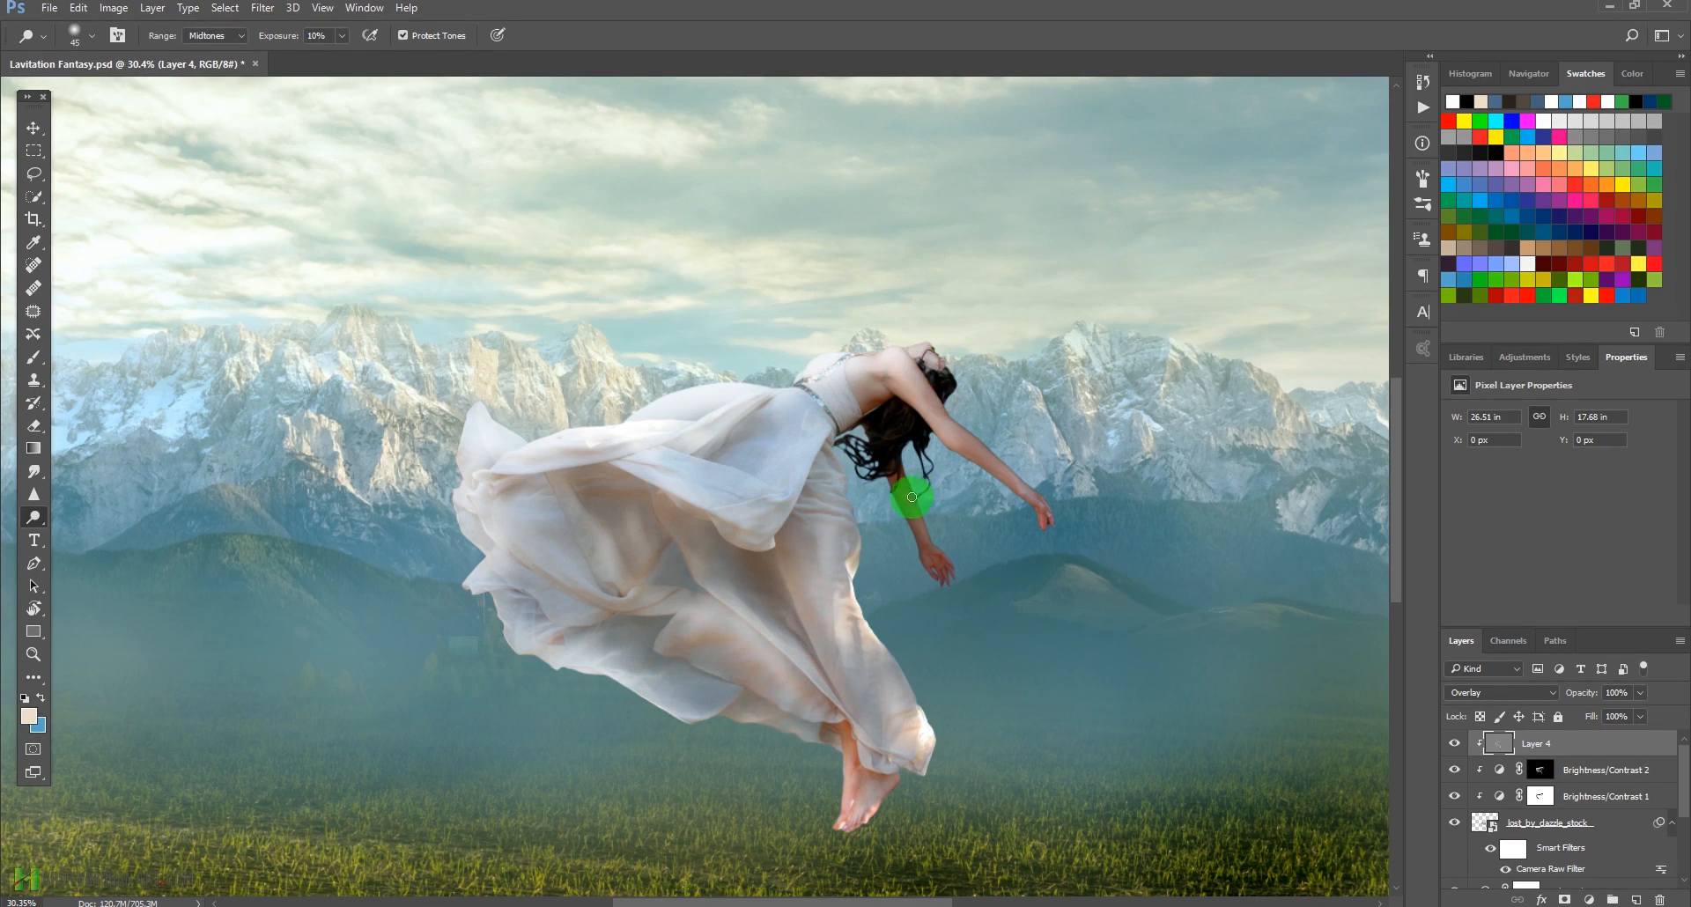
{"action": "mouse_move", "coordinate": [889, 487]}
{"action": "left_mouse_down"}
{"action": "mouse_move", "coordinate": [925, 566]}
{"action": "mouse_move", "coordinate": [925, 378]}
{"action": "mouse_move", "coordinate": [1010, 483]}
{"action": "mouse_move", "coordinate": [963, 440]}
{"action": "left_mouse_up"}
{"action": "key", "text": "bracketleft"}
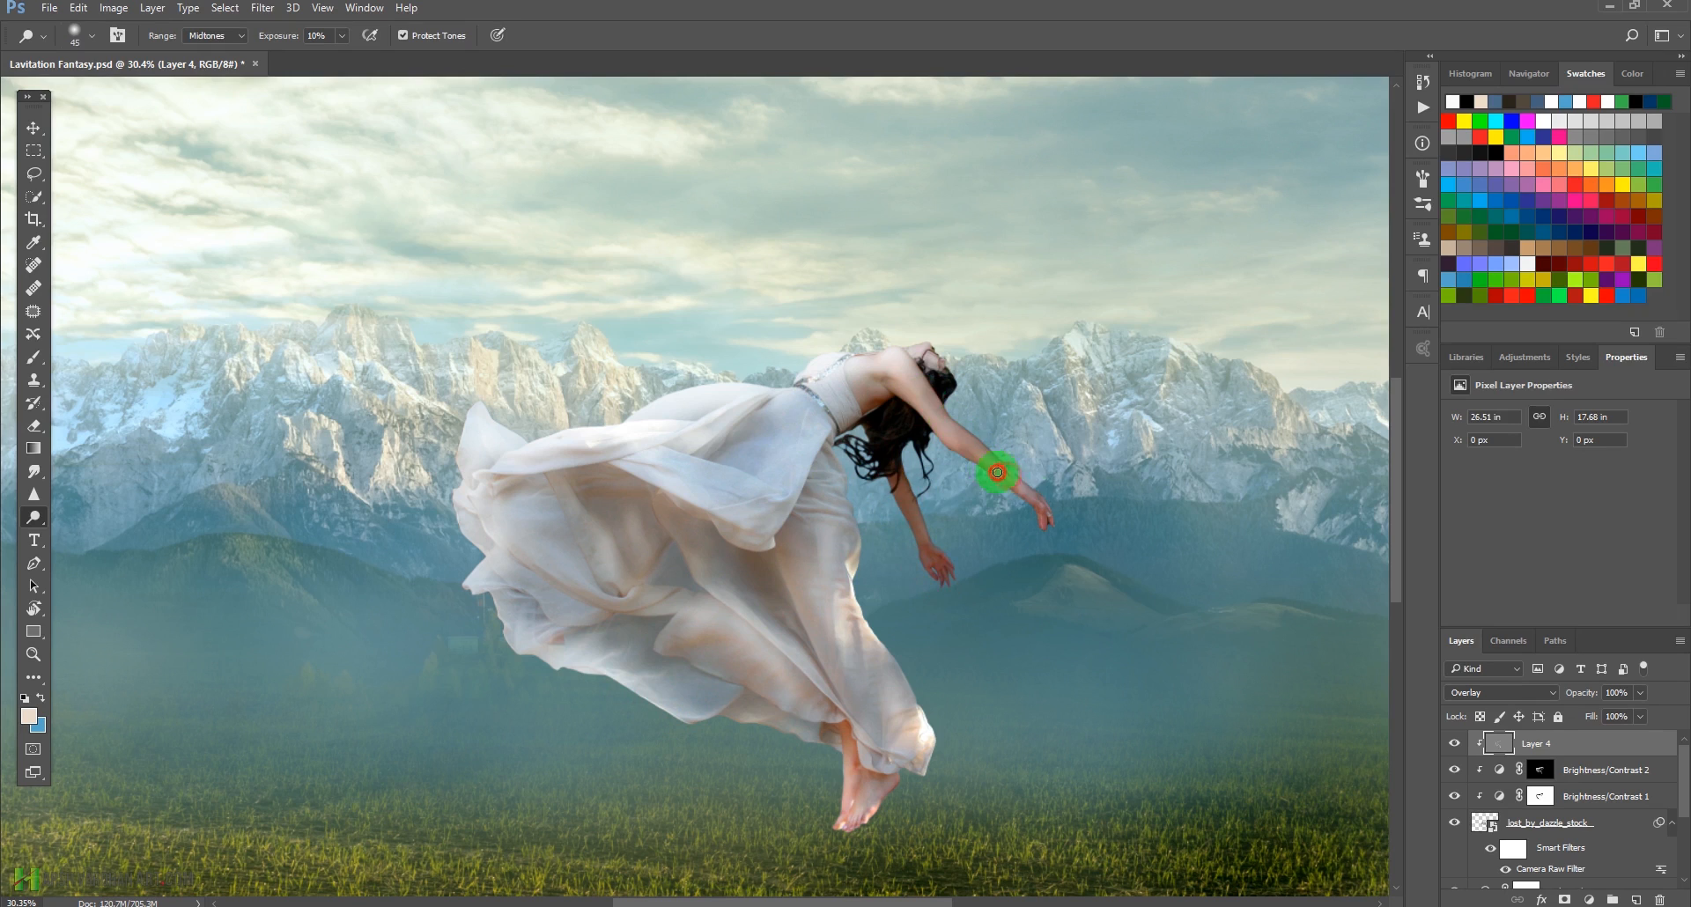
{"action": "mouse_move", "coordinate": [1009, 490]}
{"action": "left_mouse_down"}
{"action": "mouse_move", "coordinate": [774, 411]}
{"action": "mouse_move", "coordinate": [789, 427]}
{"action": "mouse_move", "coordinate": [778, 490]}
{"action": "mouse_move", "coordinate": [672, 570]}
{"action": "left_mouse_up"}
{"action": "mouse_move", "coordinate": [511, 538]}
{"action": "left_mouse_down"}
{"action": "mouse_move", "coordinate": [573, 589]}
{"action": "mouse_move", "coordinate": [510, 539]}
{"action": "mouse_move", "coordinate": [508, 571]}
{"action": "left_mouse_up"}
{"action": "mouse_move", "coordinate": [625, 544]}
{"action": "left_mouse_down"}
{"action": "mouse_move", "coordinate": [630, 502]}
{"action": "mouse_move", "coordinate": [596, 480]}
{"action": "left_mouse_up"}
Compare the woman with and without the dodging layer and collapse her smart filters in the layer stack.
{"action": "mouse_move", "coordinate": [915, 460]}
{"action": "left_mouse_down"}
{"action": "mouse_move", "coordinate": [826, 467]}
{"action": "mouse_move", "coordinate": [730, 509]}
{"action": "mouse_move", "coordinate": [766, 528]}
{"action": "left_mouse_up"}
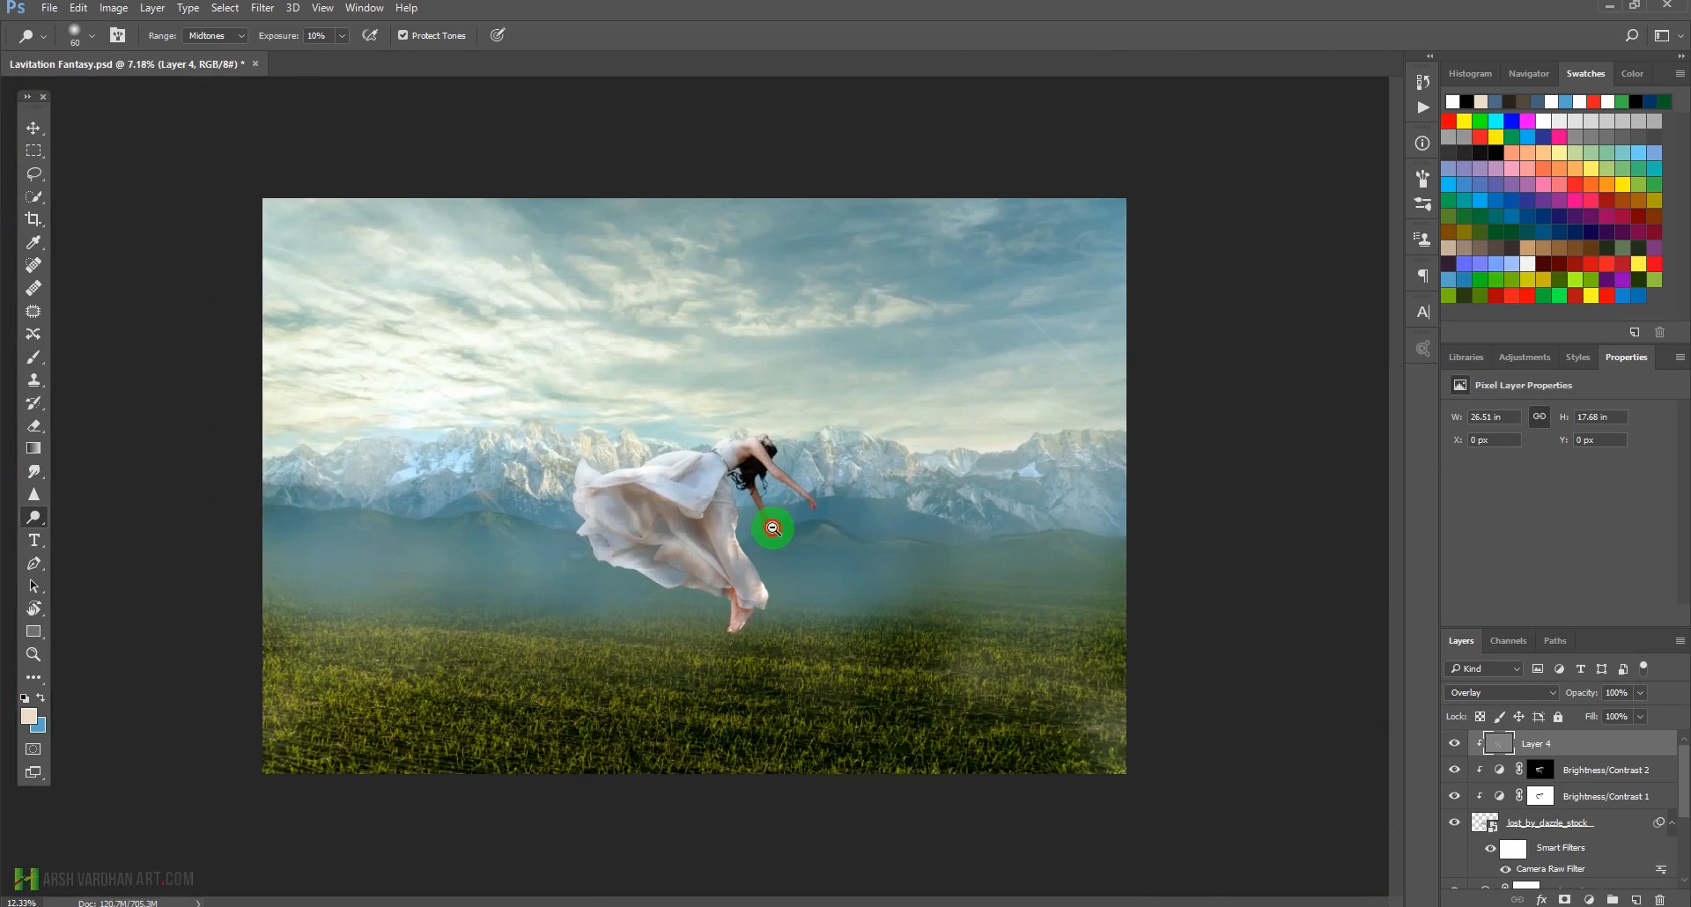
{"action": "left_click", "coordinate": [1454, 744]}
{"action": "left_click", "coordinate": [1457, 749]}
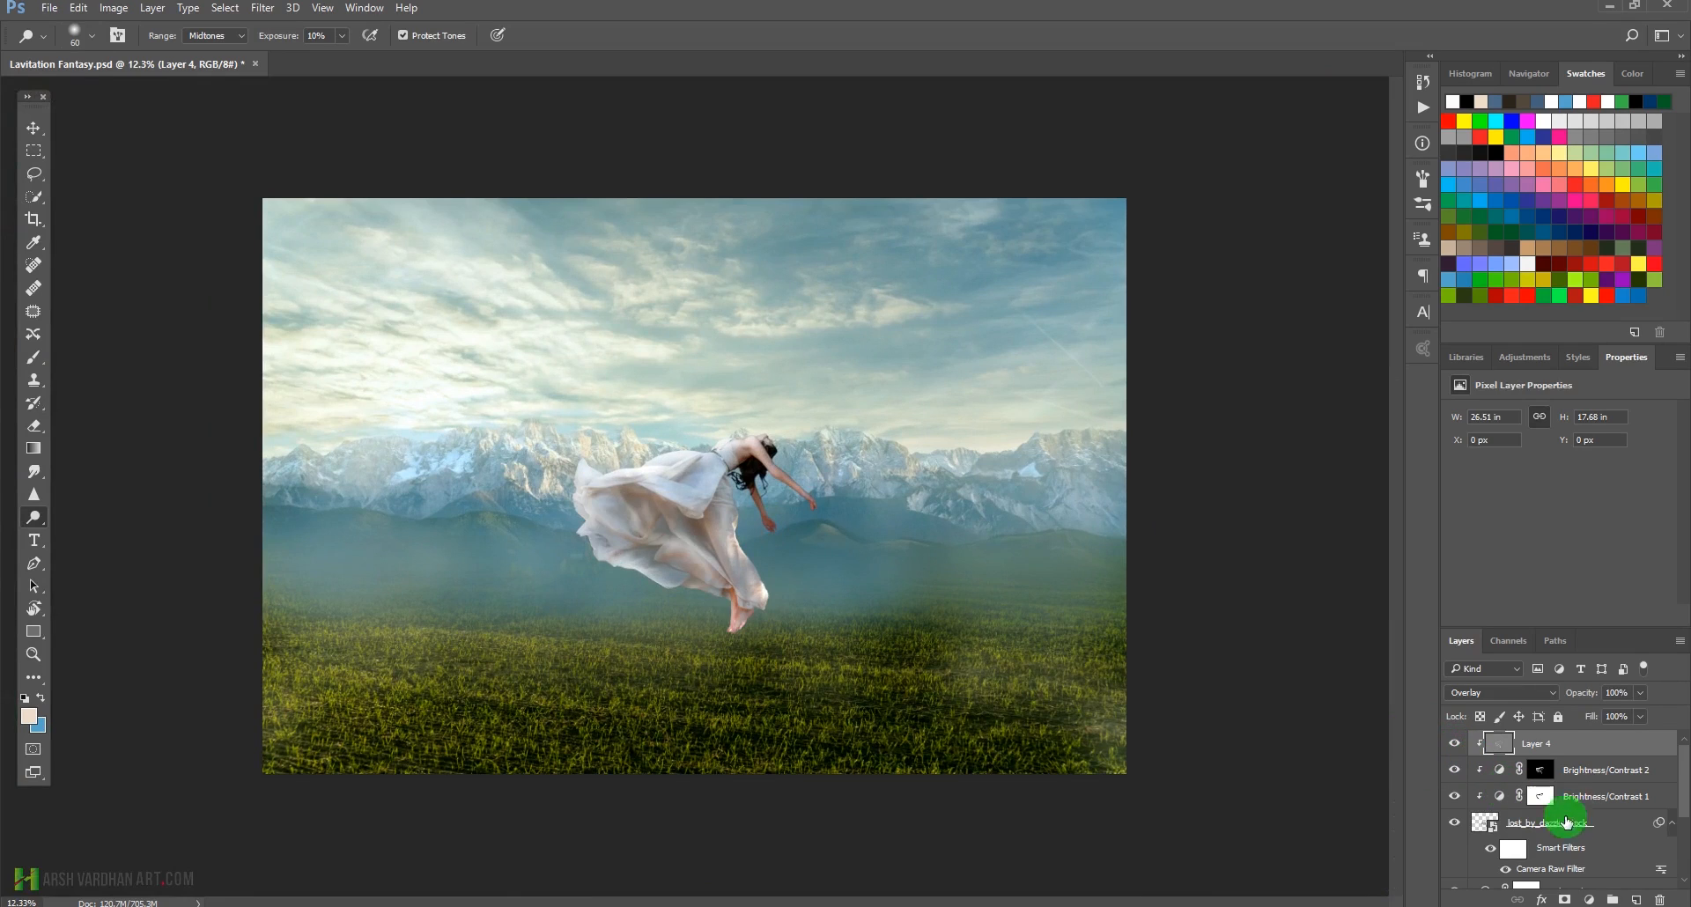
{"action": "left_click", "coordinate": [1673, 823]}
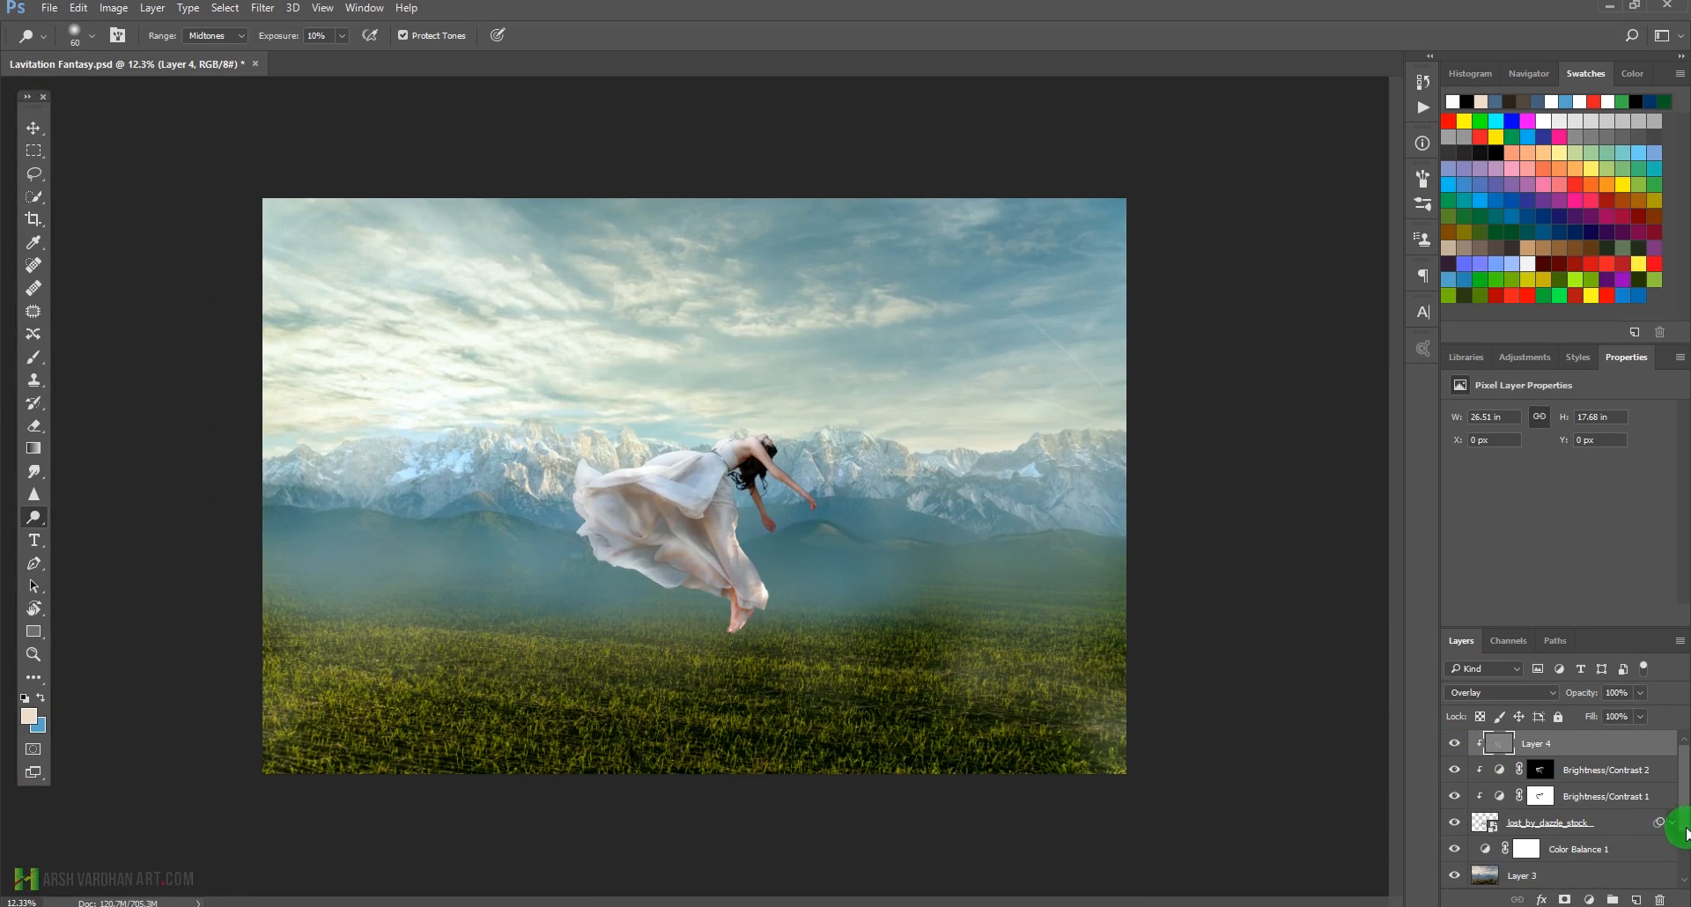
{"action": "scroll", "coordinate": [1684, 767], "scroll_direction": "down", "scroll_amount": 2}
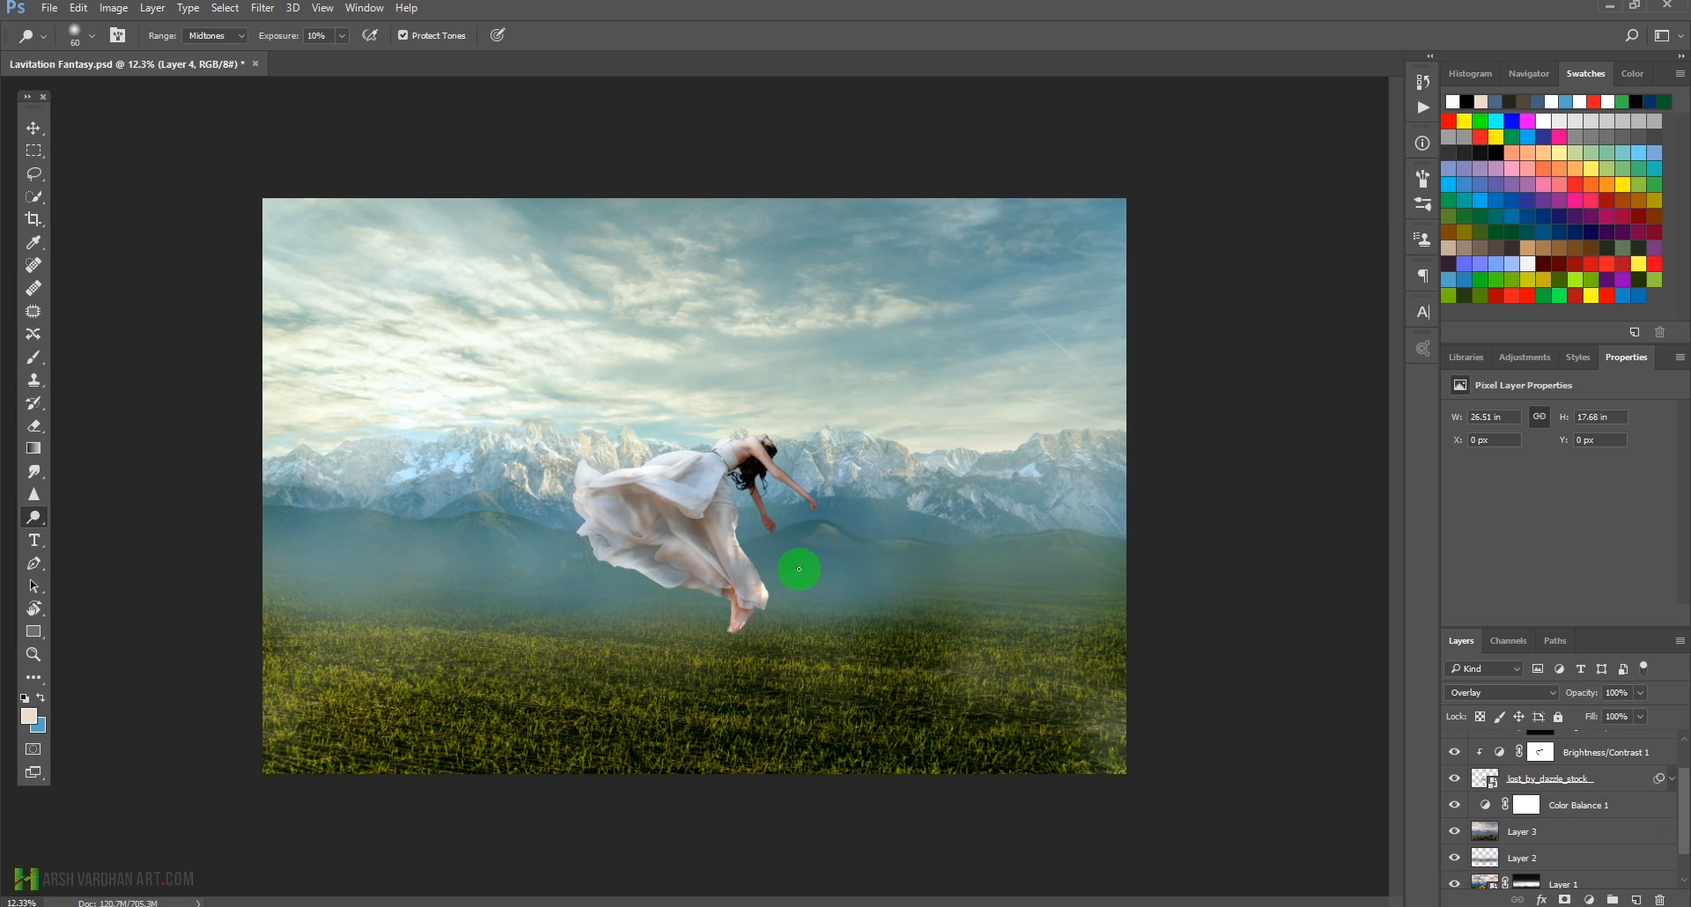
{"action": "scroll", "coordinate": [1646, 812], "scroll_direction": "up", "scroll_amount": 2}
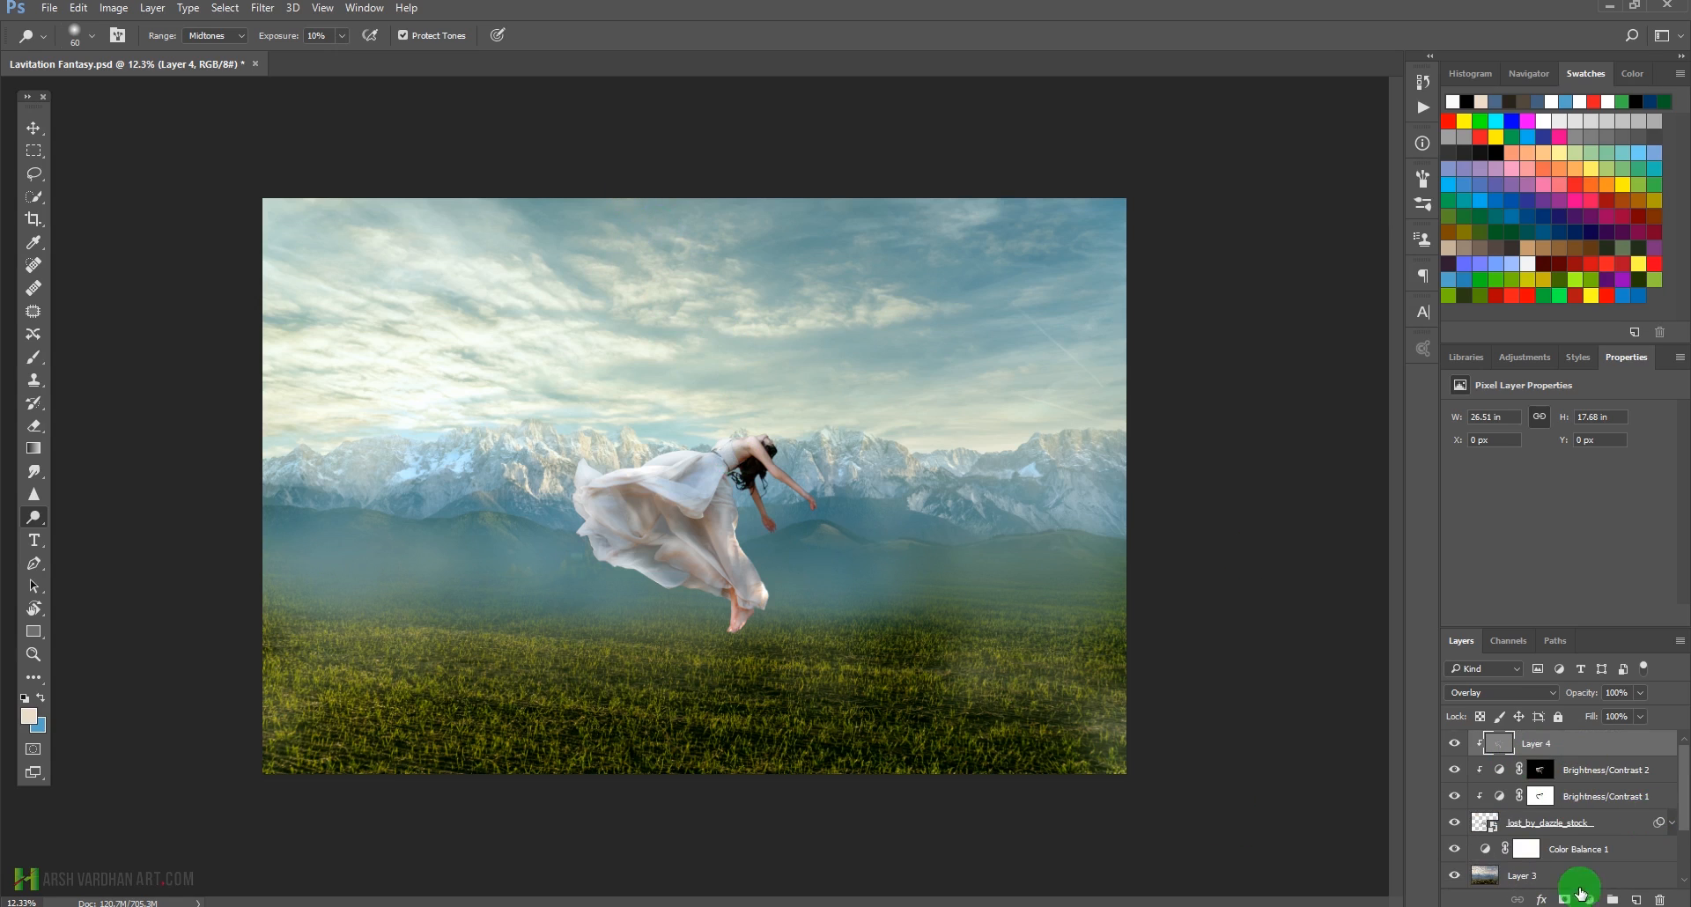
Add a new layer on top of the stack and fill it with solid white.
{"action": "left_click", "coordinate": [1635, 899]}
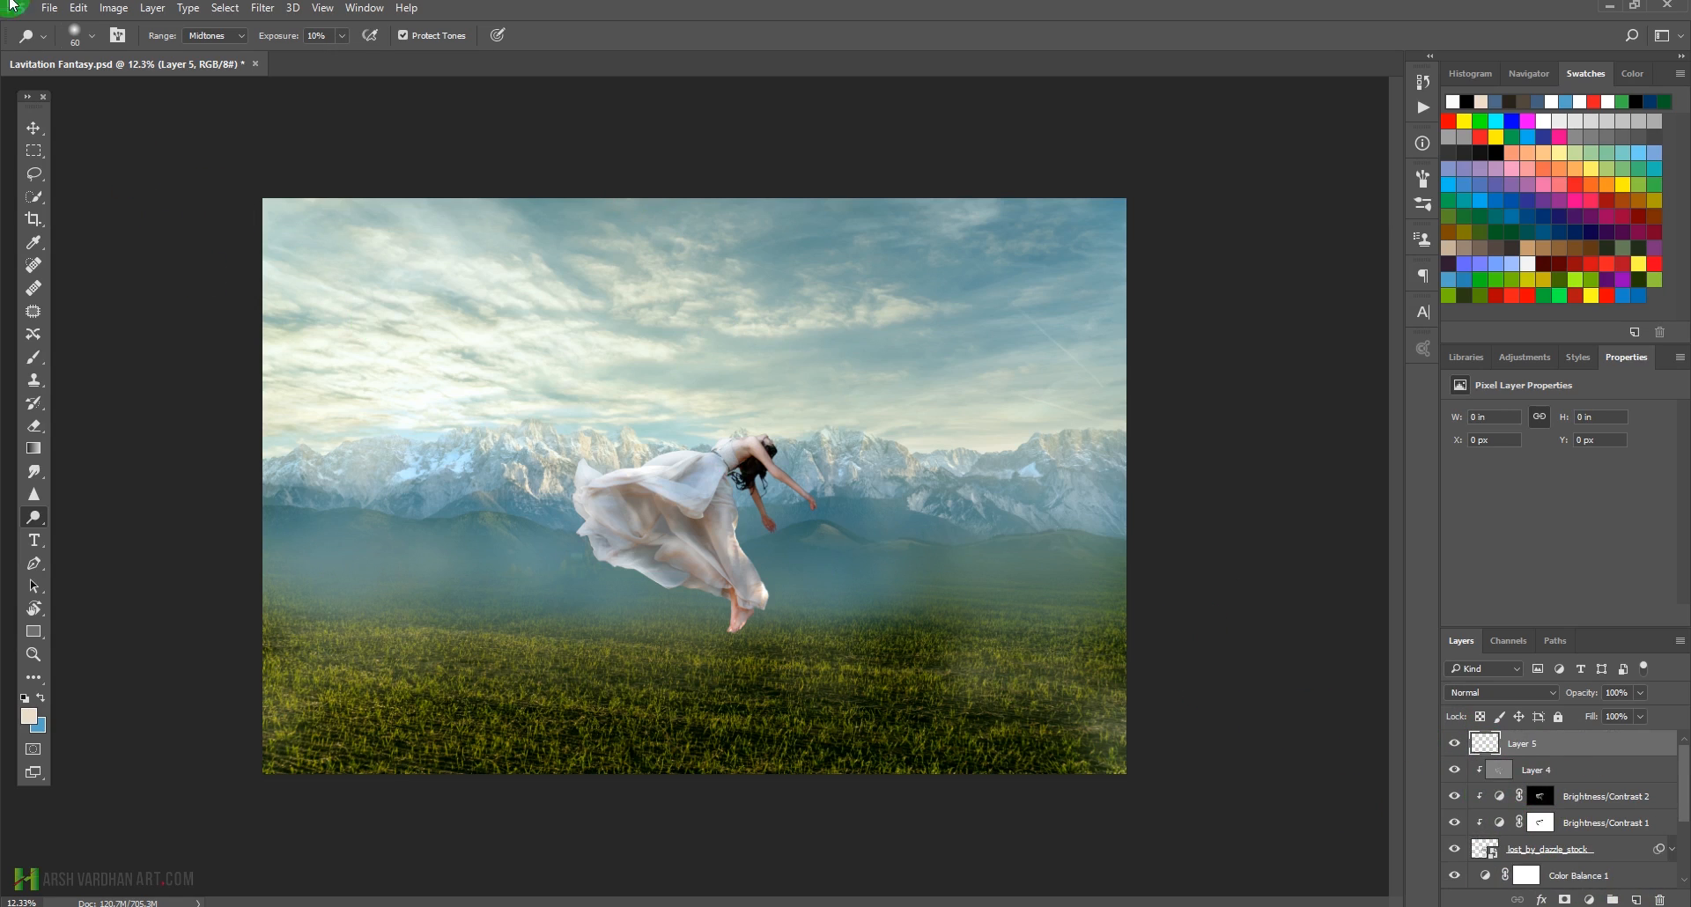
{"action": "left_click", "coordinate": [86, 12]}
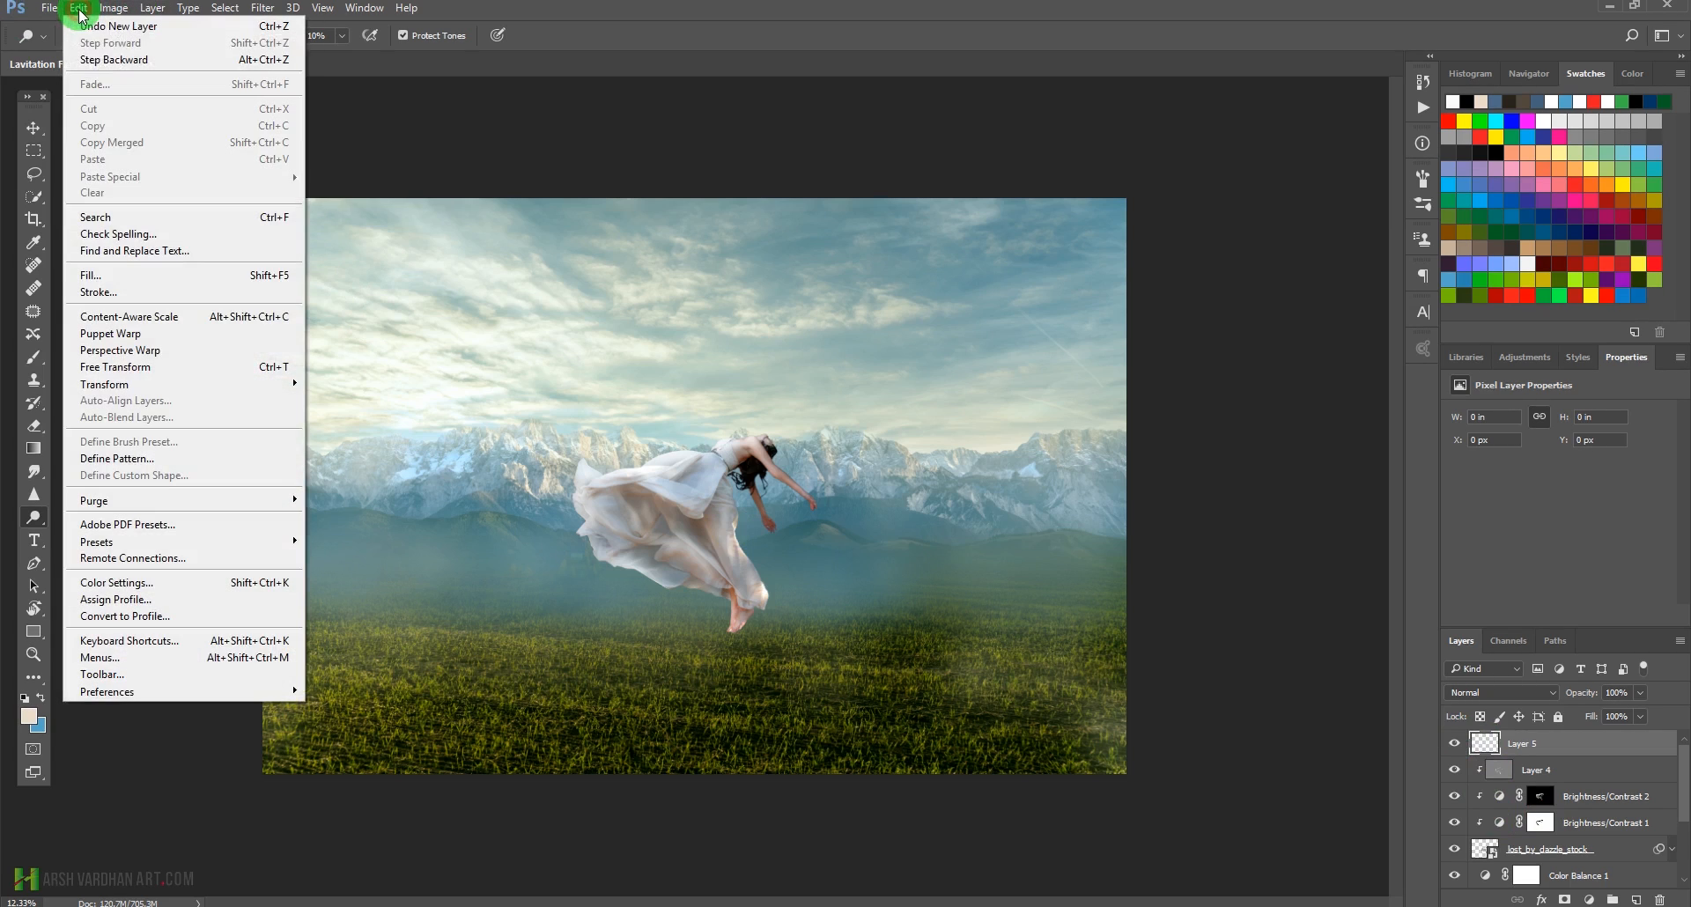
{"action": "left_click", "coordinate": [141, 274]}
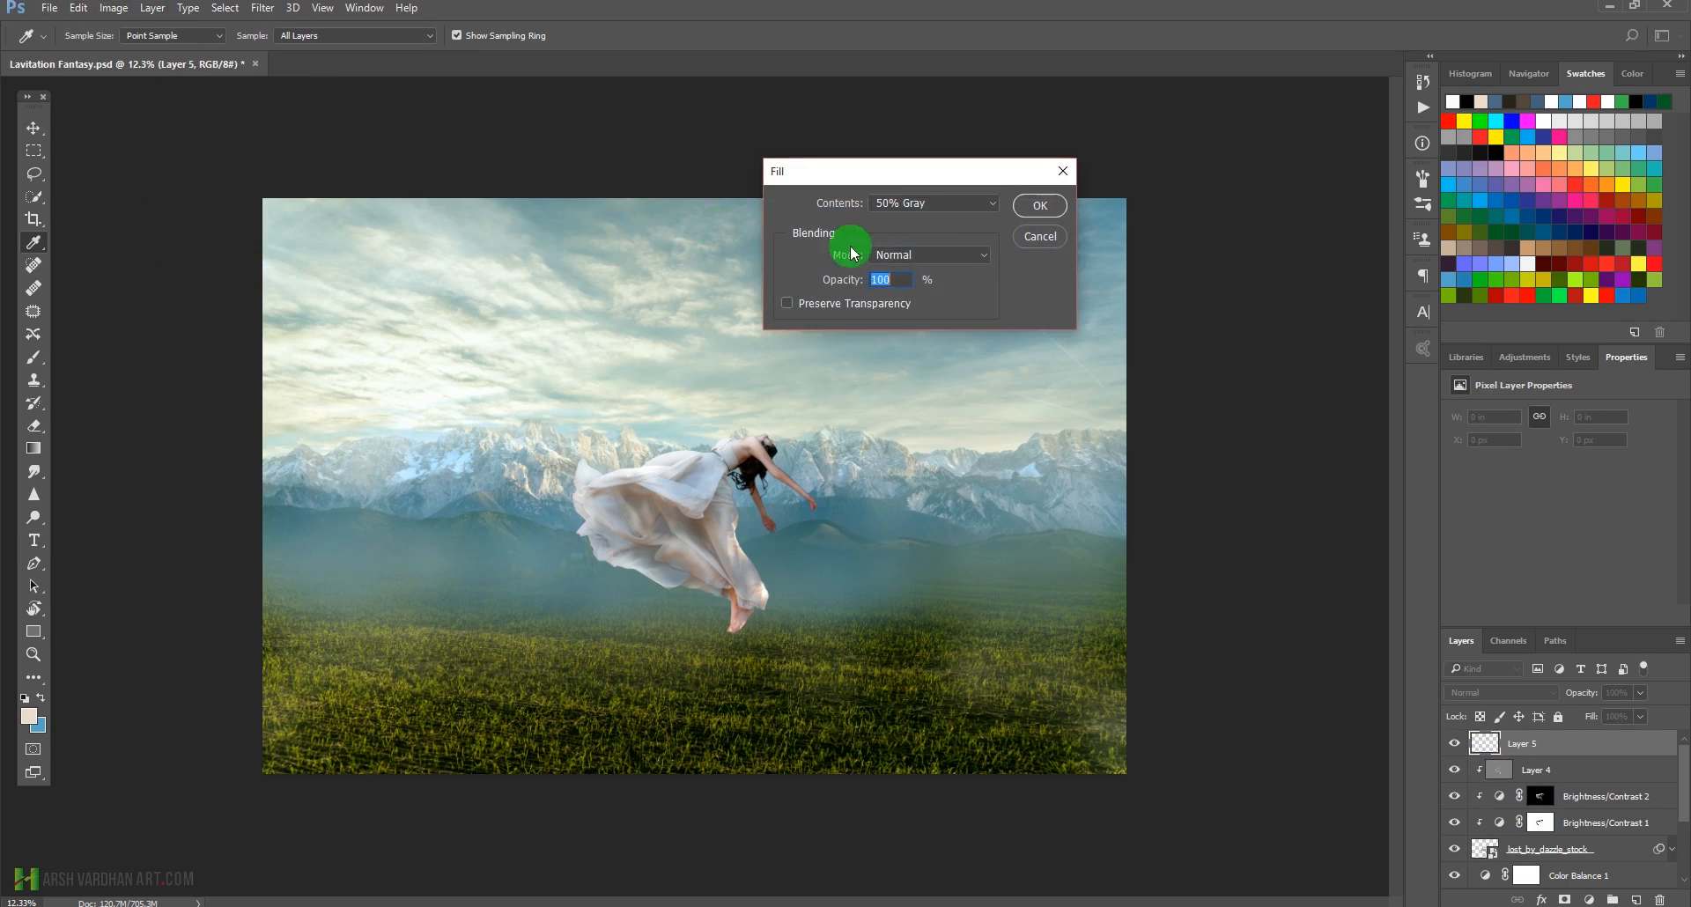
{"action": "left_click", "coordinate": [931, 204]}
{"action": "left_click", "coordinate": [915, 245]}
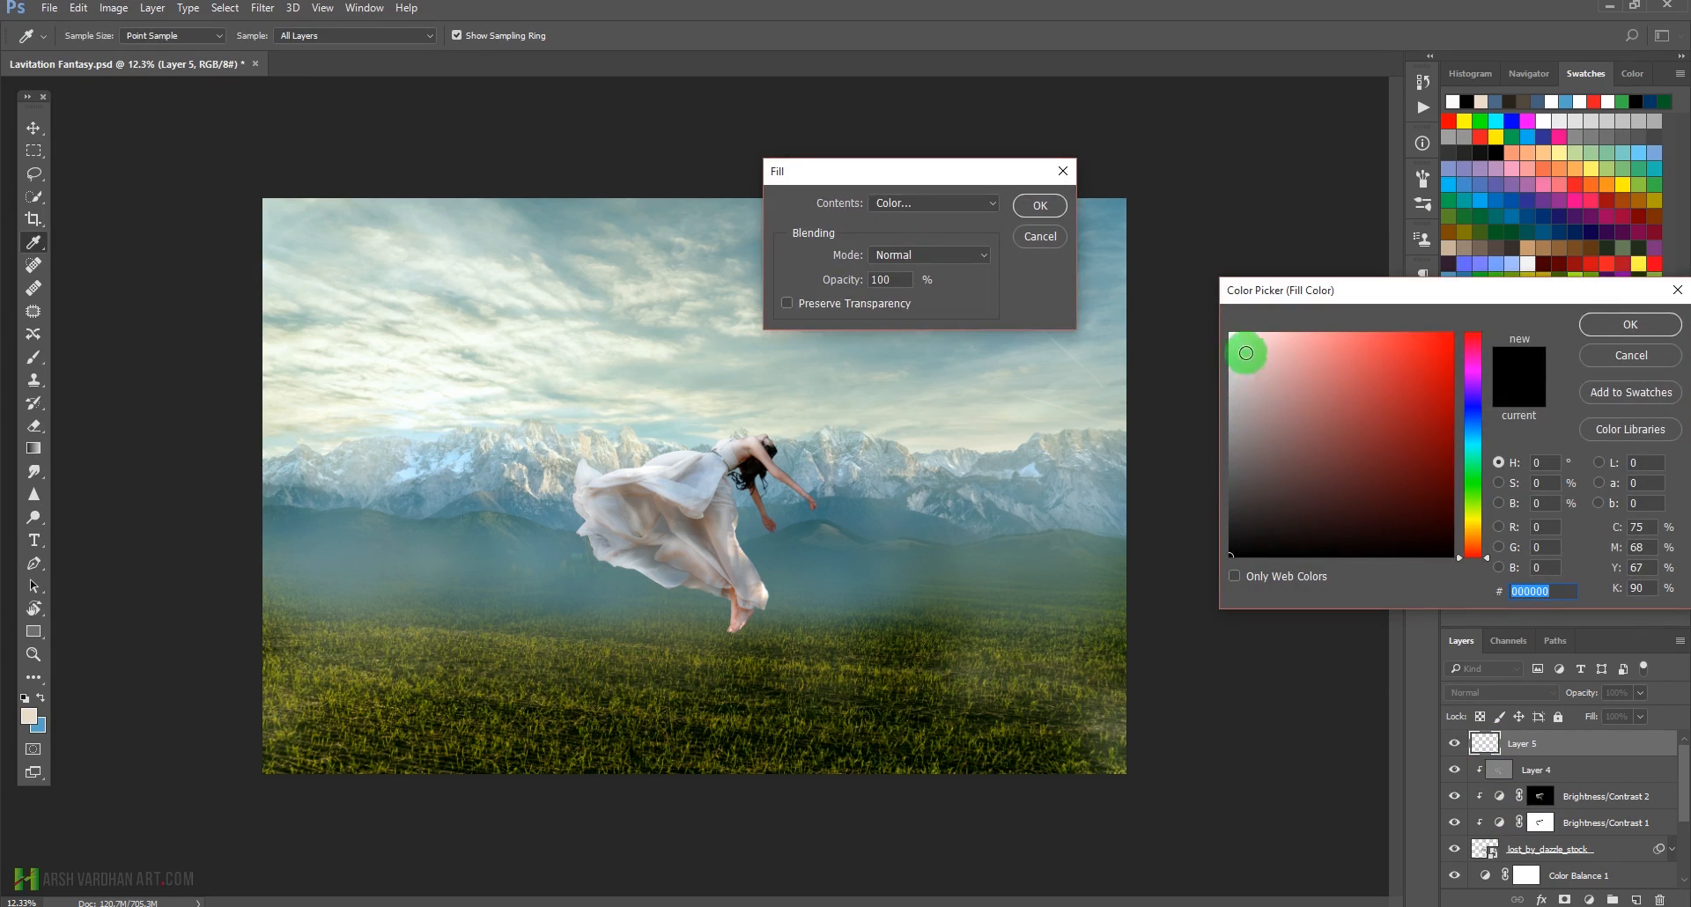
{"action": "left_click", "coordinate": [1232, 333]}
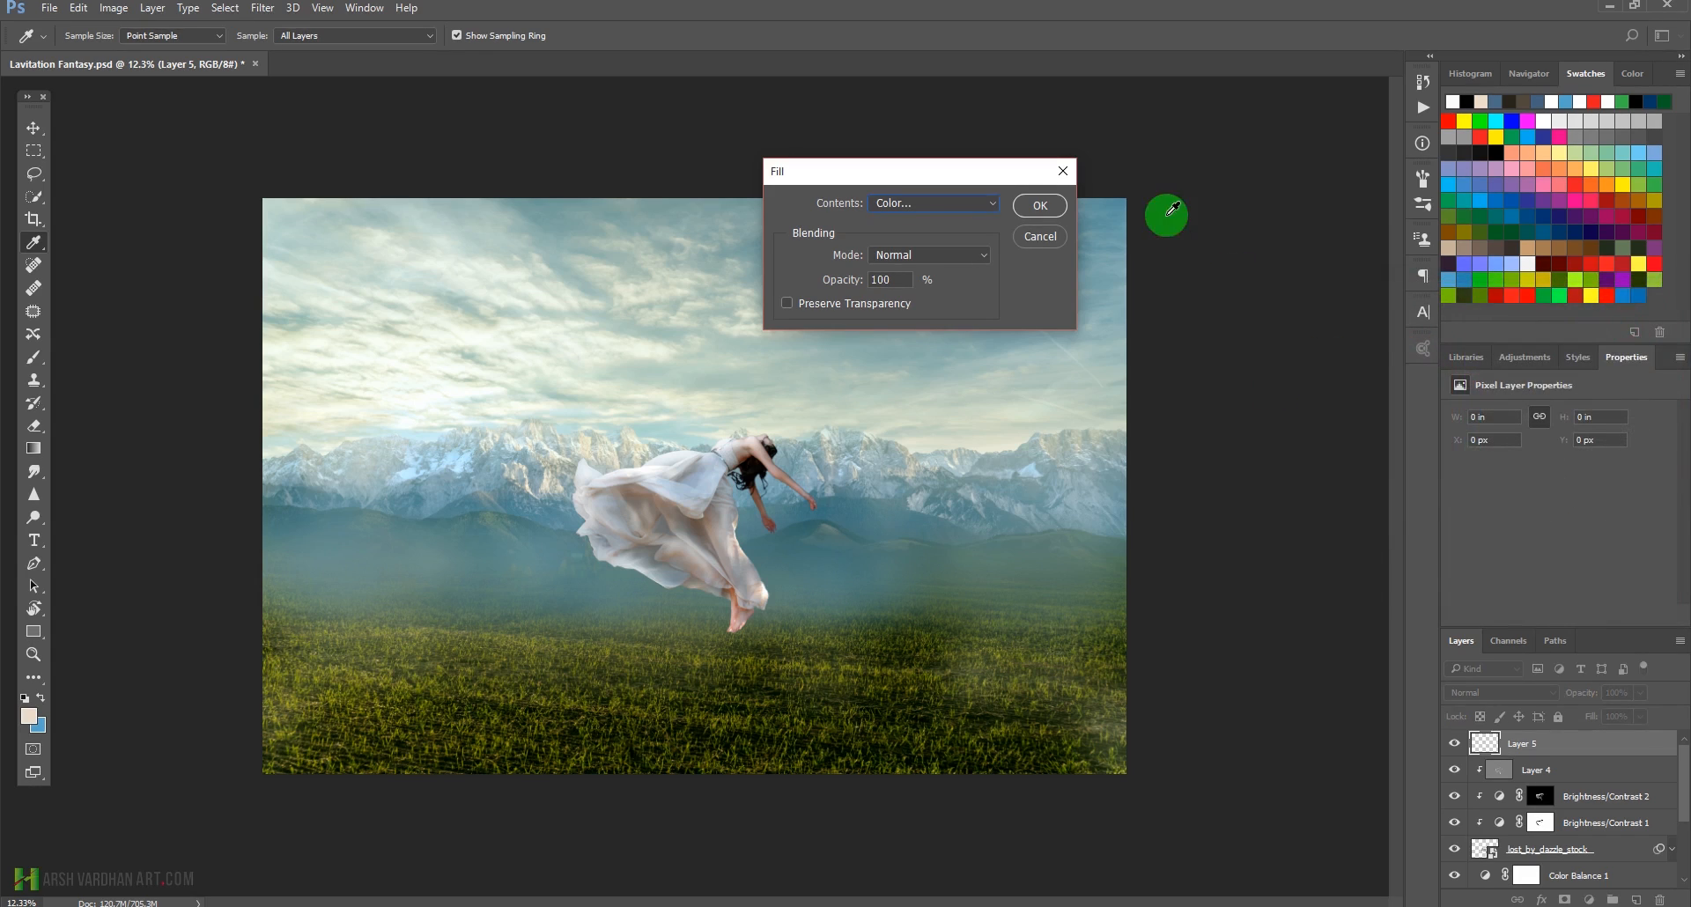
{"action": "left_click", "coordinate": [1043, 208]}
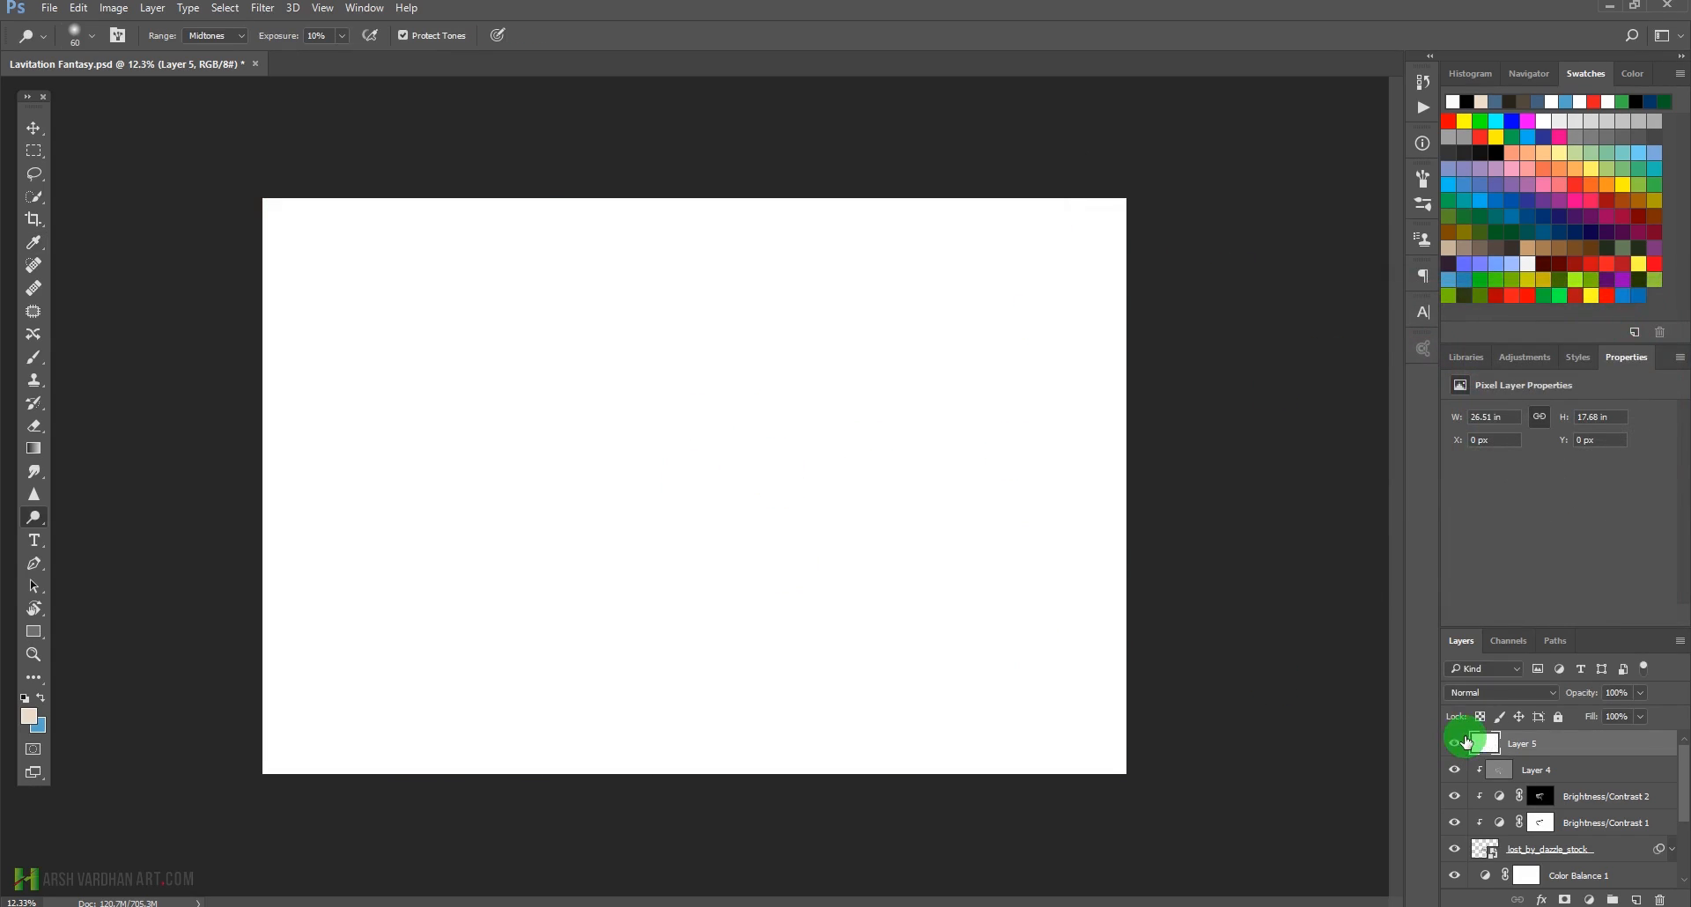
Try a Difference Clouds render on the white layer, save the document and undo the clouds.
{"action": "left_click", "coordinate": [261, 8]}
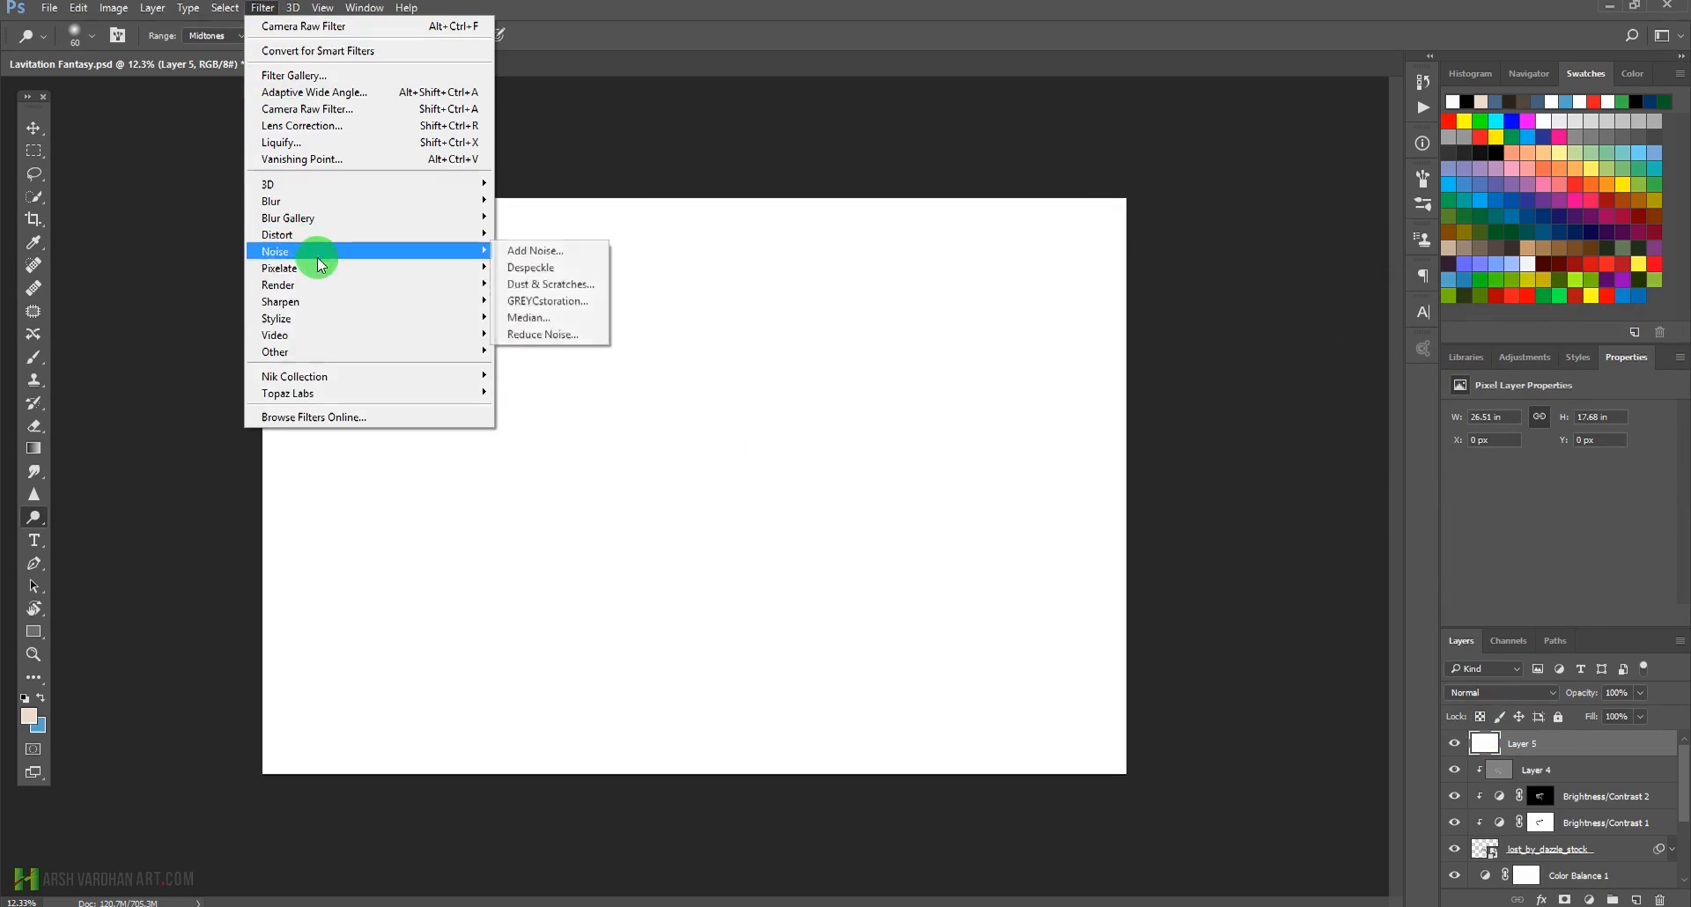
{"action": "mouse_move", "coordinate": [326, 284]}
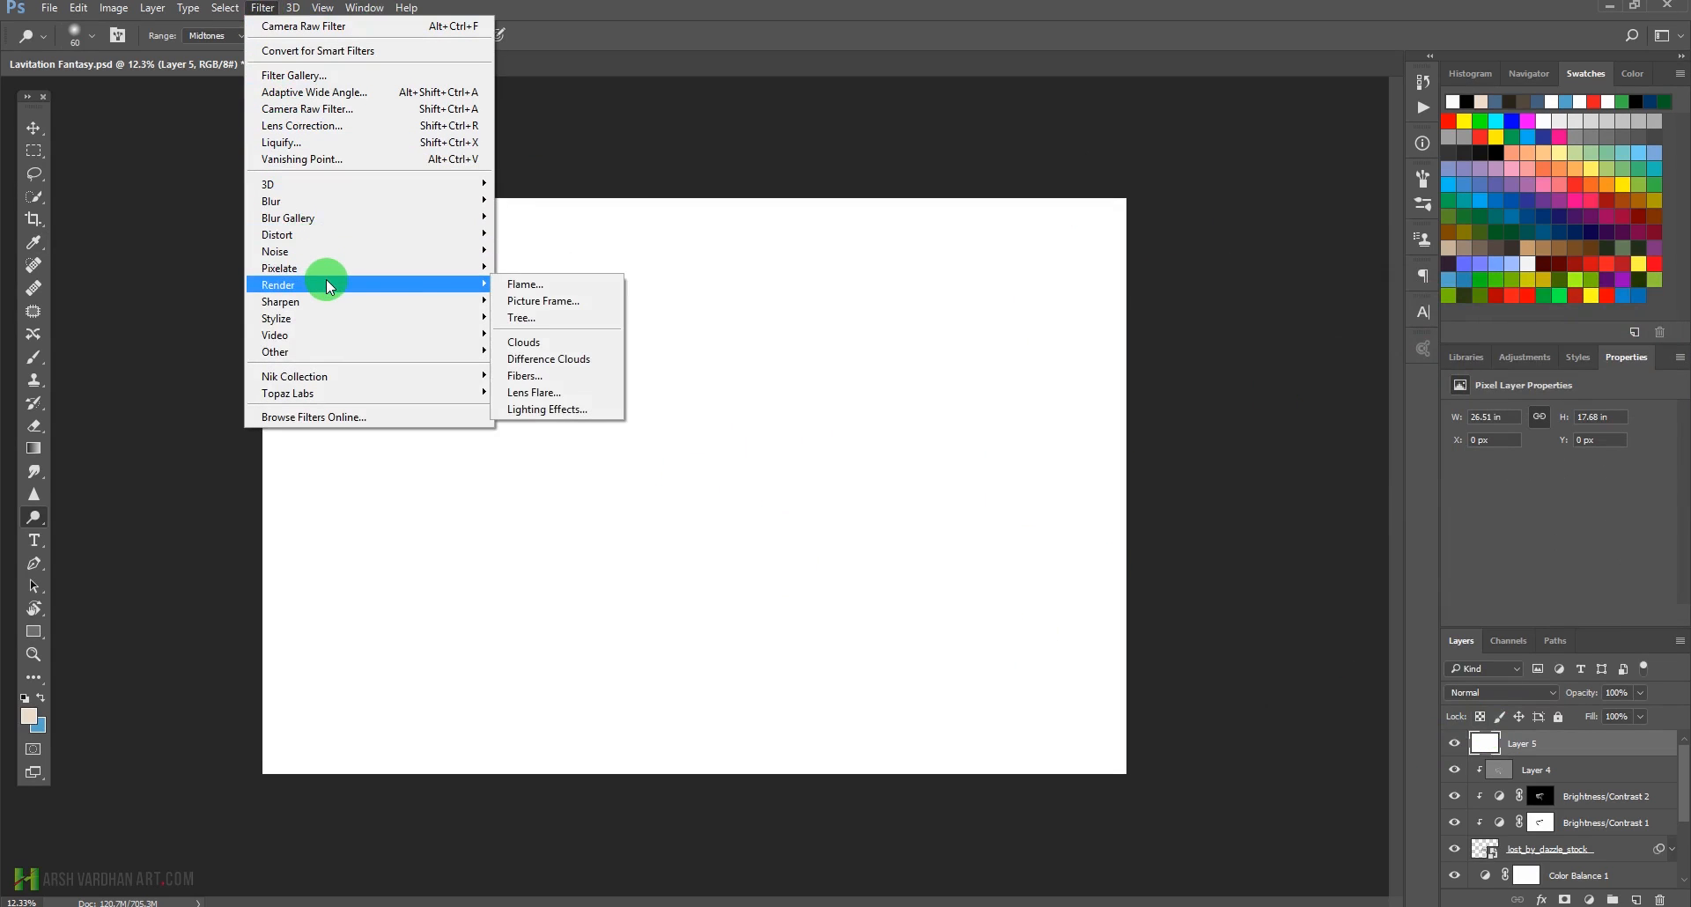
{"action": "left_click", "coordinate": [528, 357]}
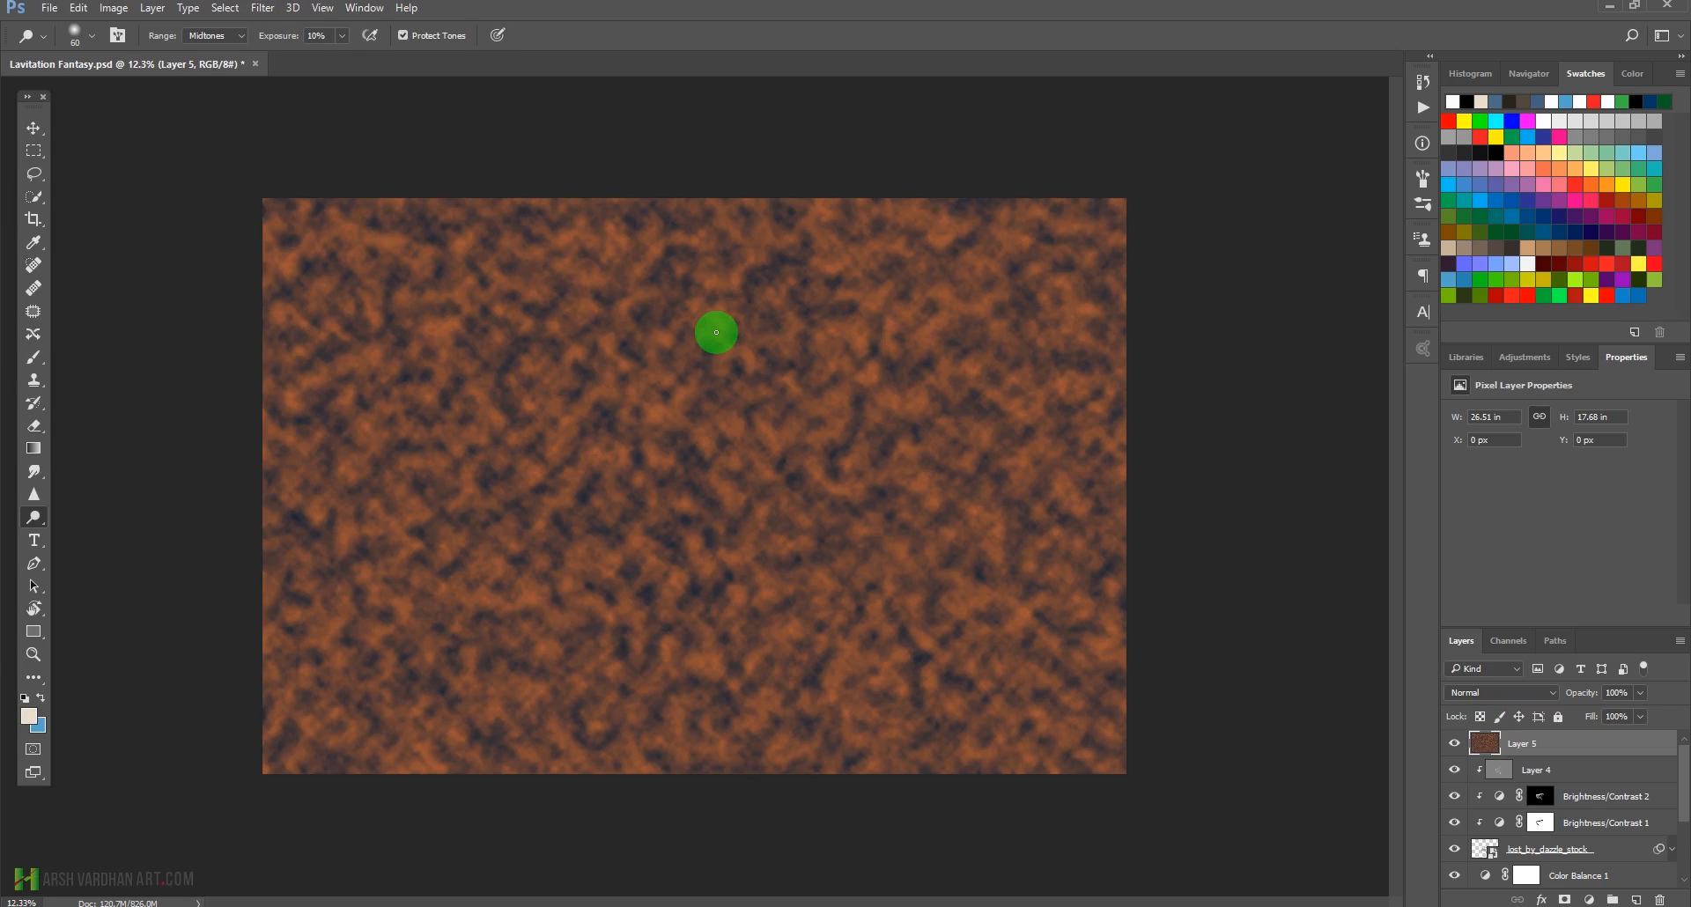
{"action": "key", "text": "ctrl+s"}
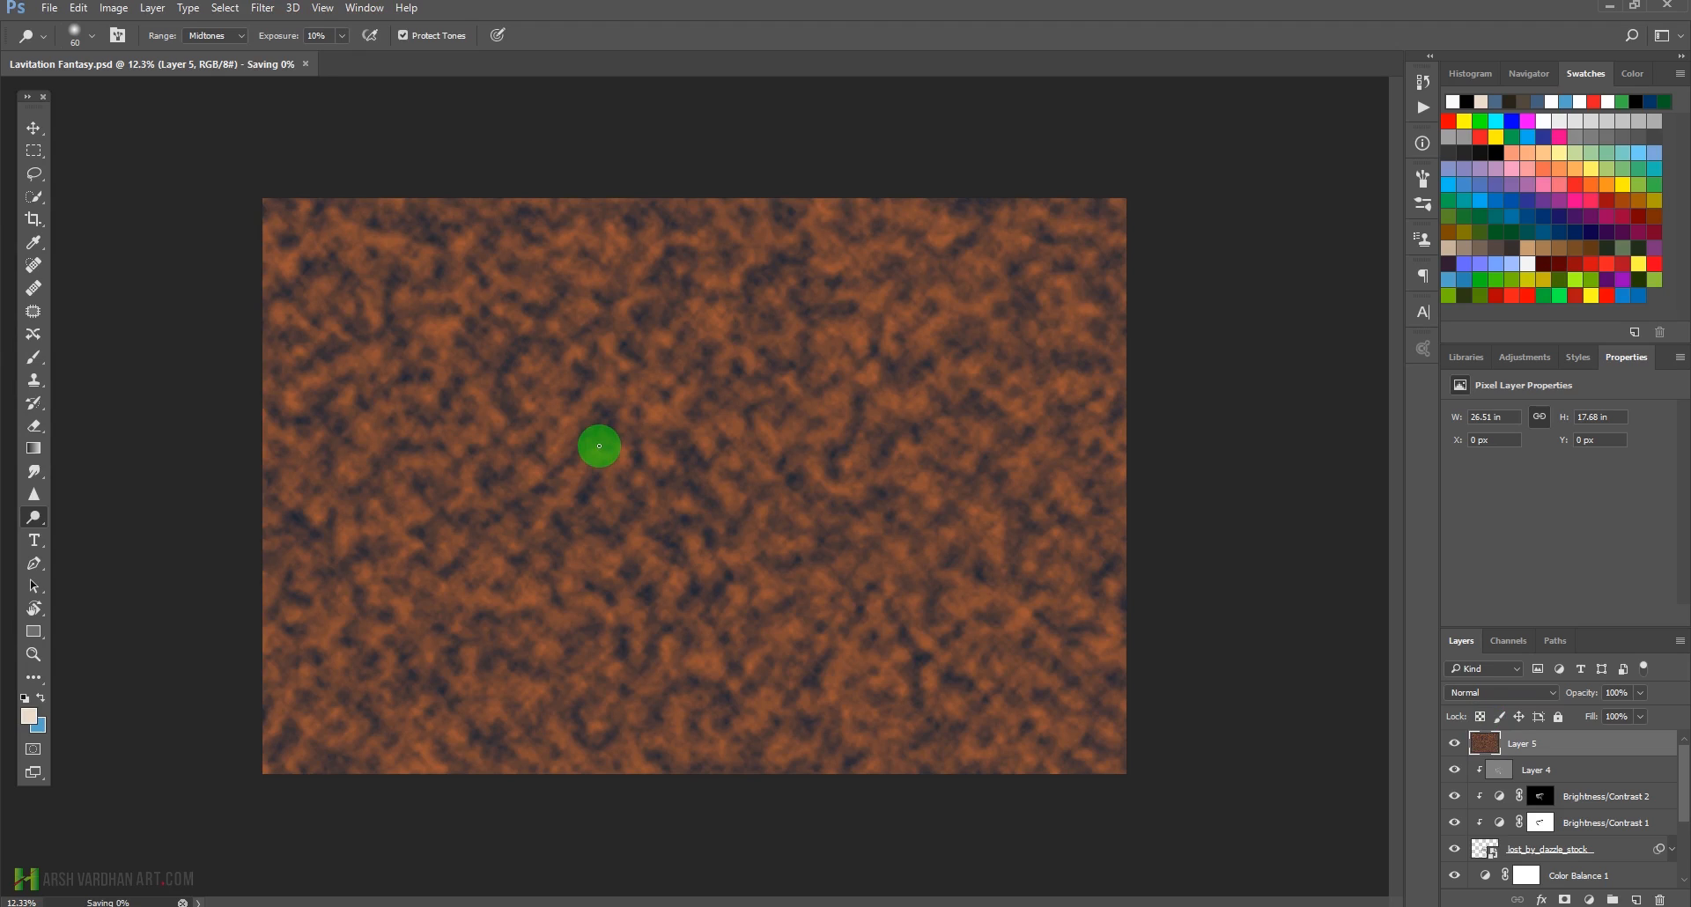
{"action": "key", "text": "ctrl+z"}
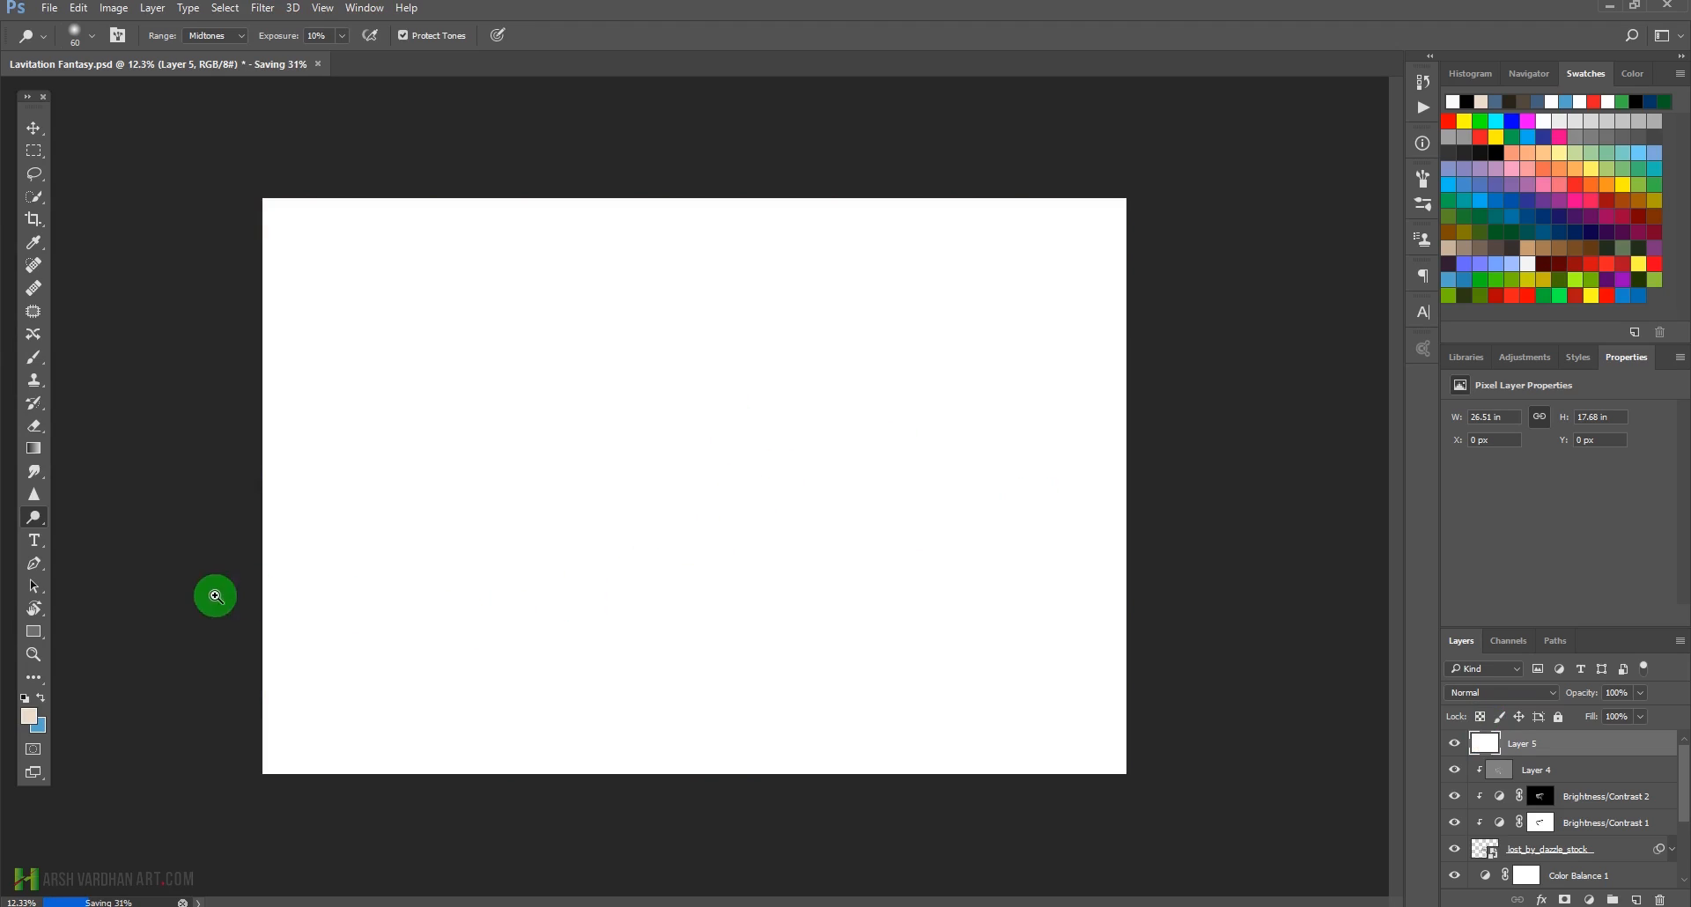
{"action": "left_click_drag", "start_coordinate": [273, 612], "coordinate": [174, 601]}
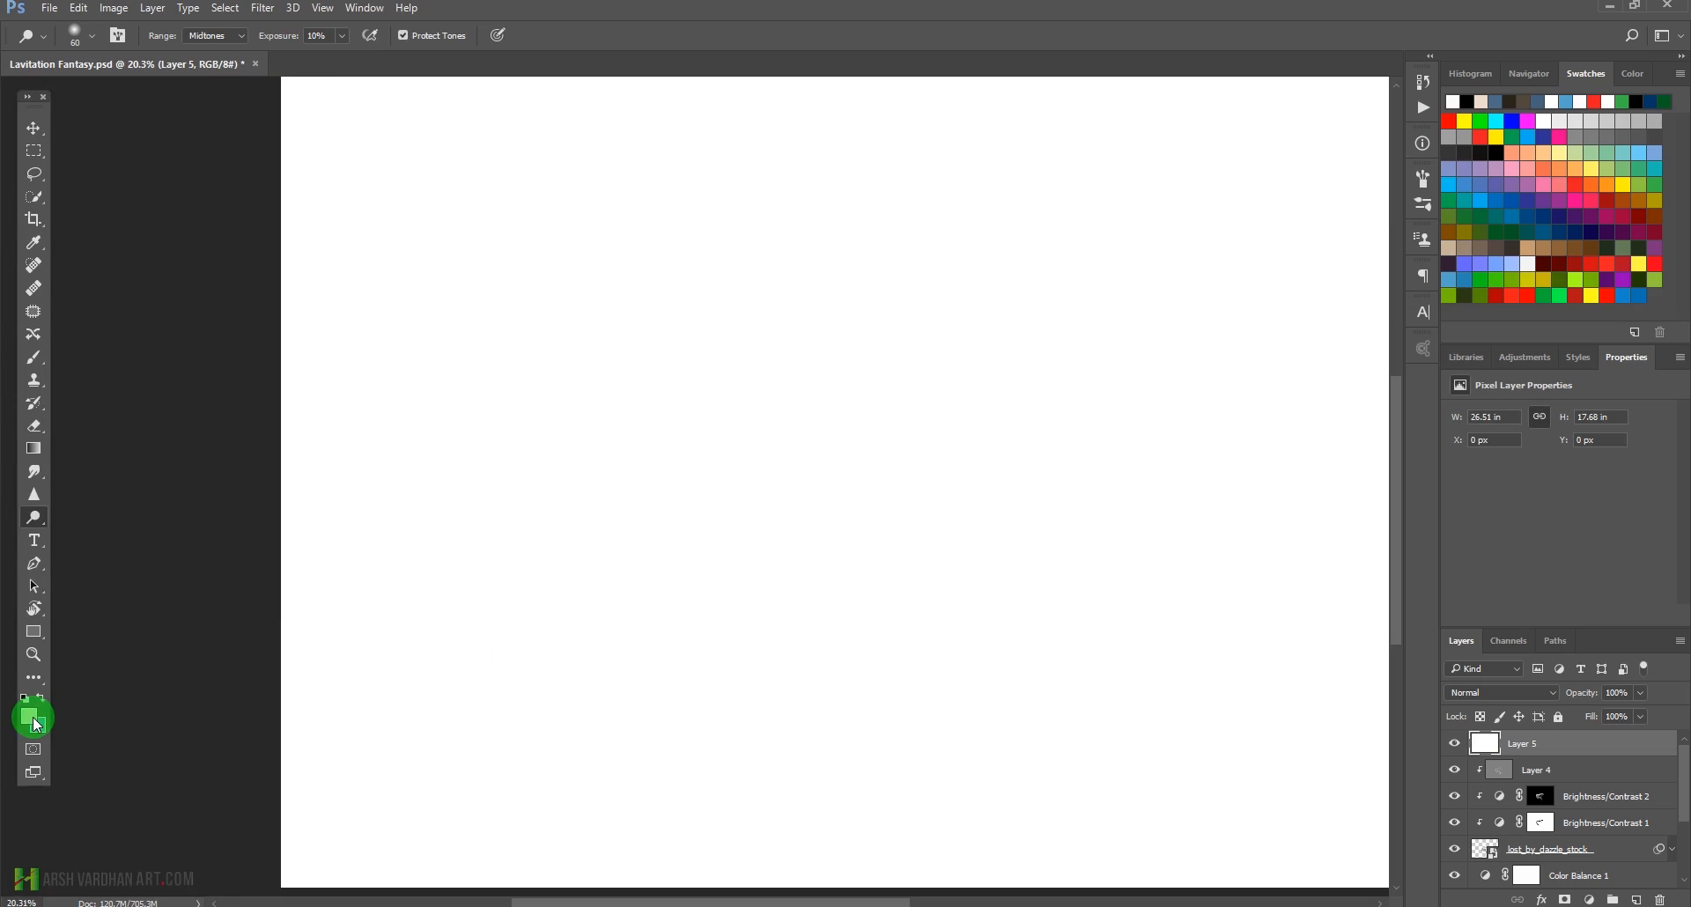
Reset the foreground and background colours to black and white and render Difference Clouds on the white top layer.
{"action": "key", "text": "d"}
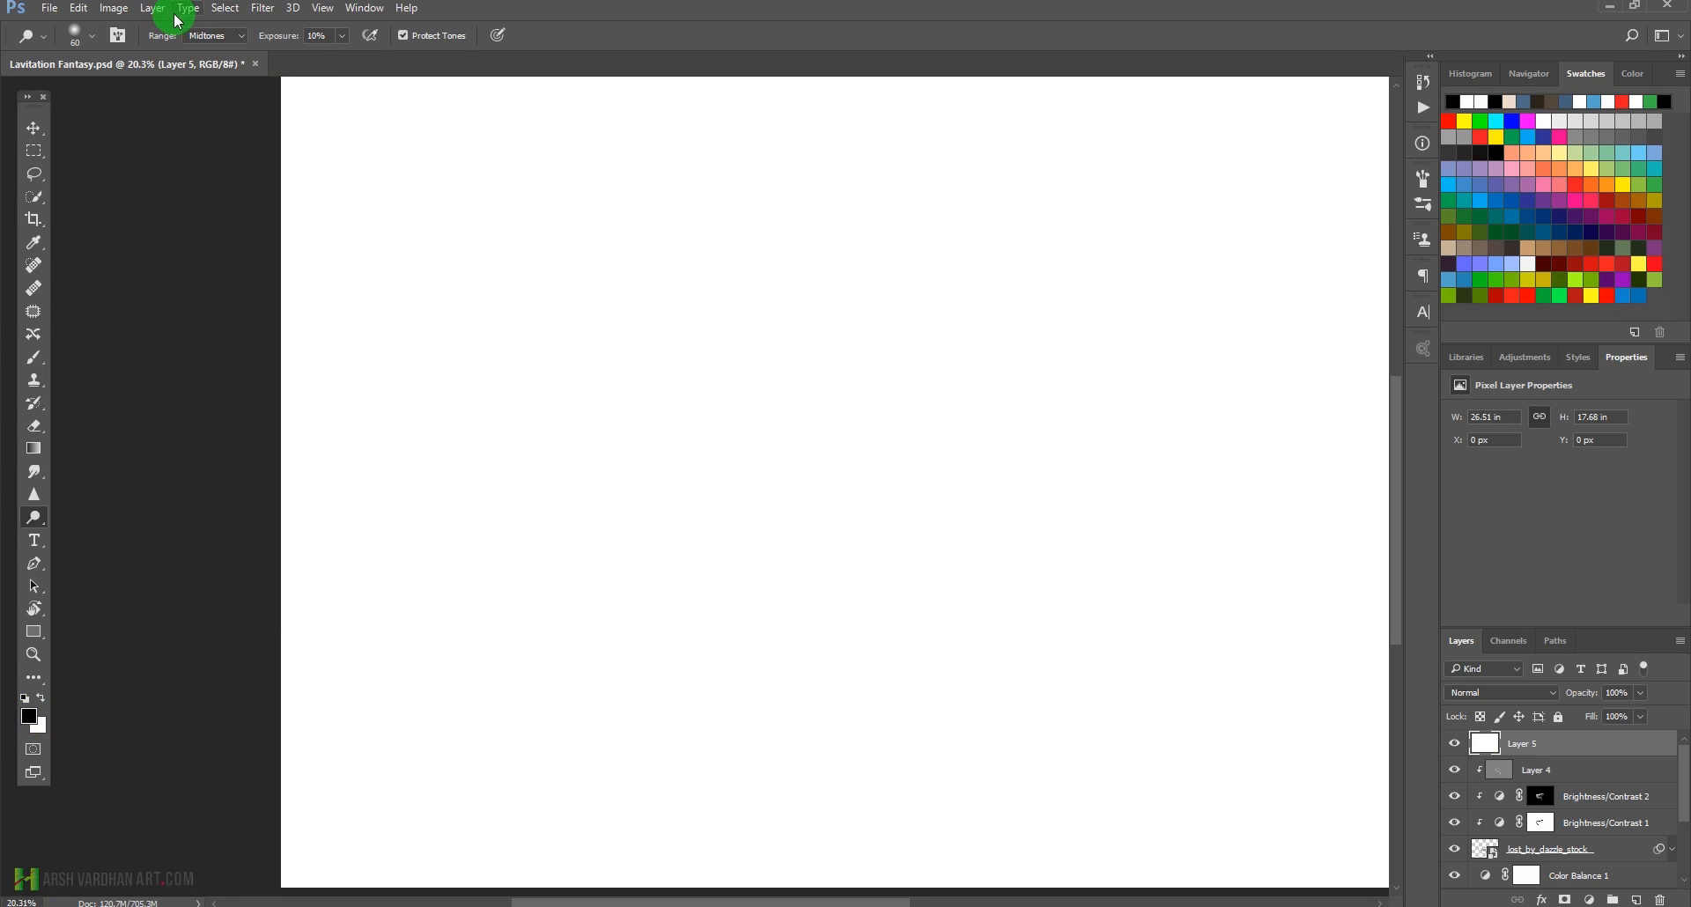
{"action": "left_click", "coordinate": [264, 9]}
{"action": "mouse_move", "coordinate": [324, 270]}
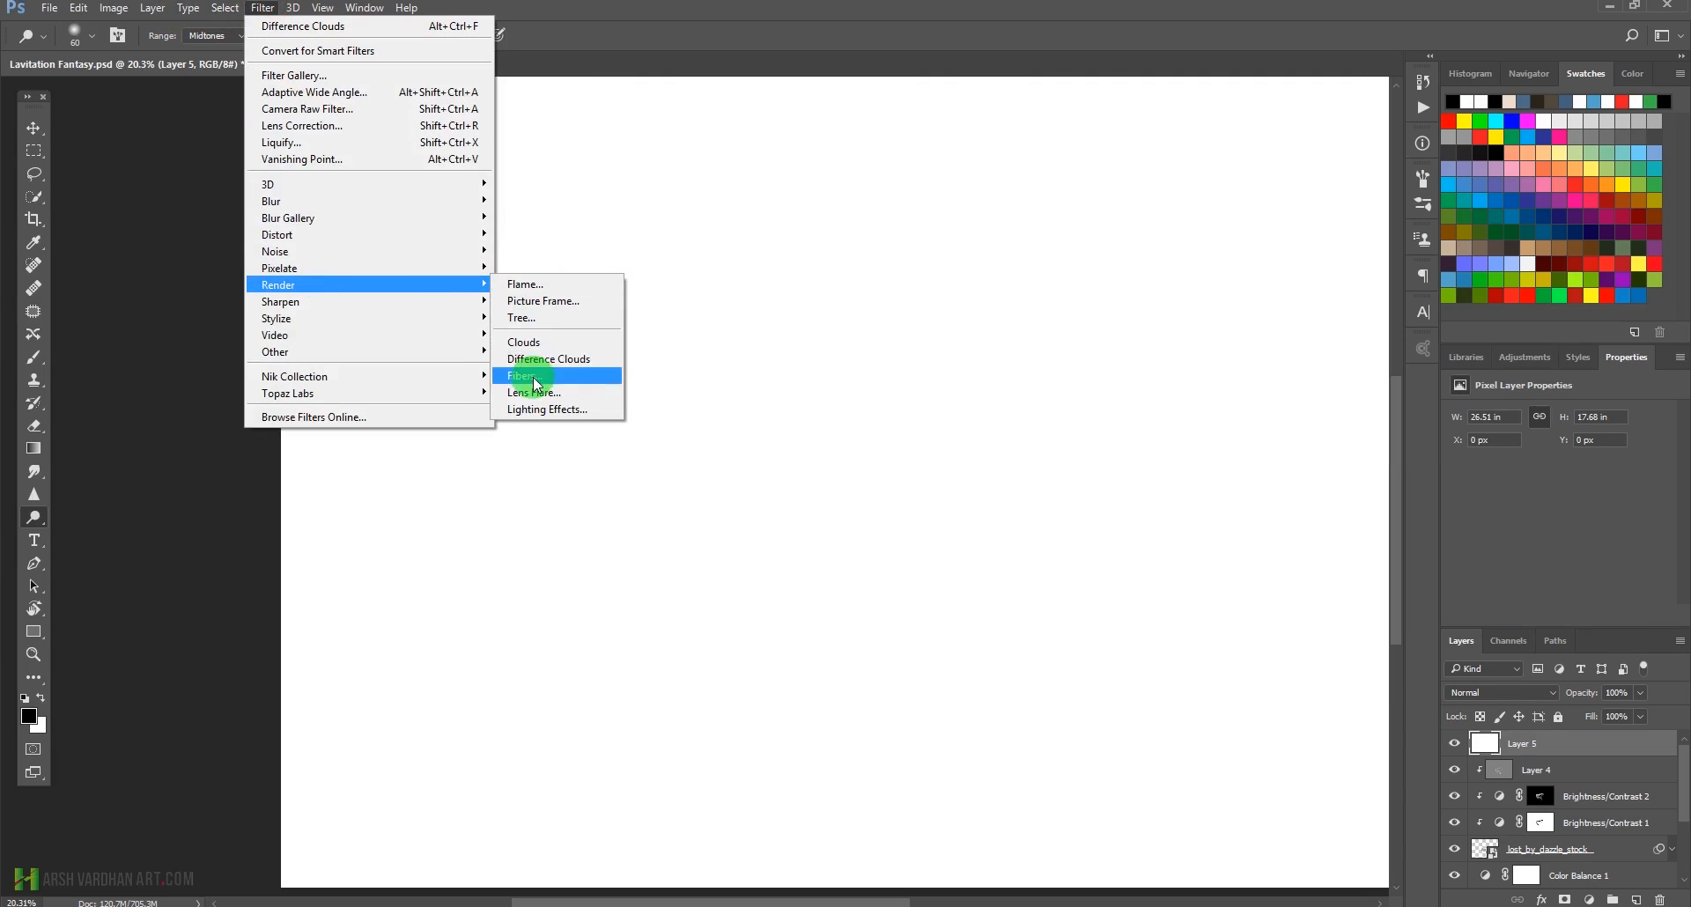
{"action": "left_click", "coordinate": [577, 361]}
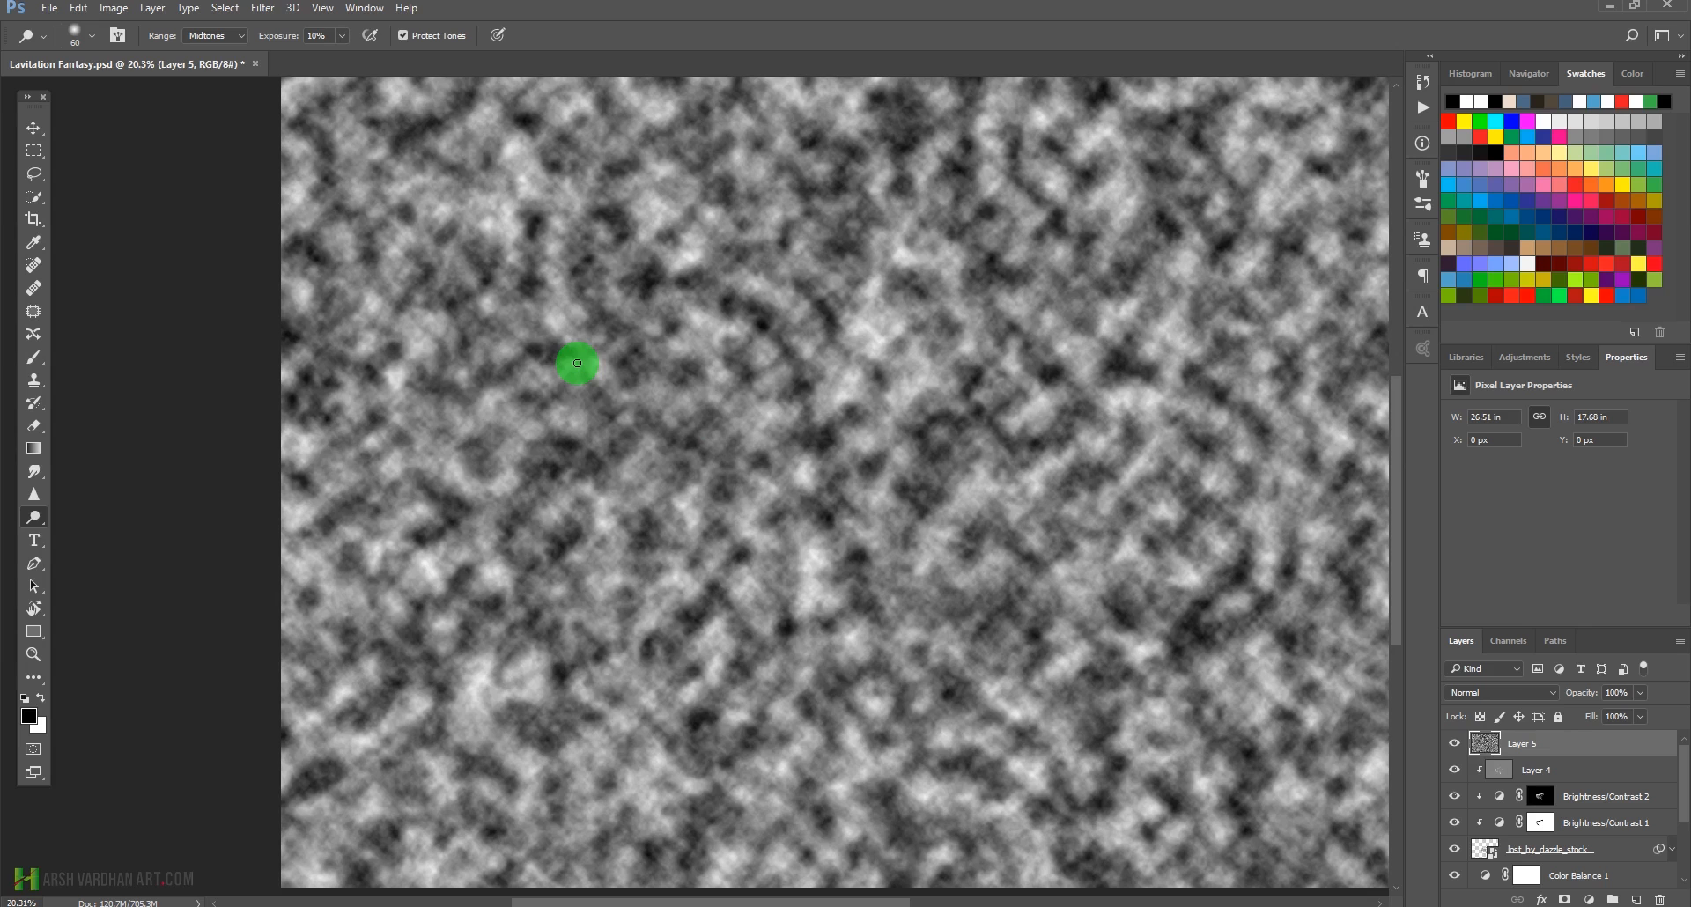
Convert the clouds layer to a smart object.
{"action": "mouse_move", "coordinate": [888, 386]}
{"action": "left_mouse_down"}
{"action": "mouse_move", "coordinate": [803, 402]}
{"action": "mouse_move", "coordinate": [834, 453]}
{"action": "mouse_move", "coordinate": [861, 399]}
{"action": "left_mouse_up"}
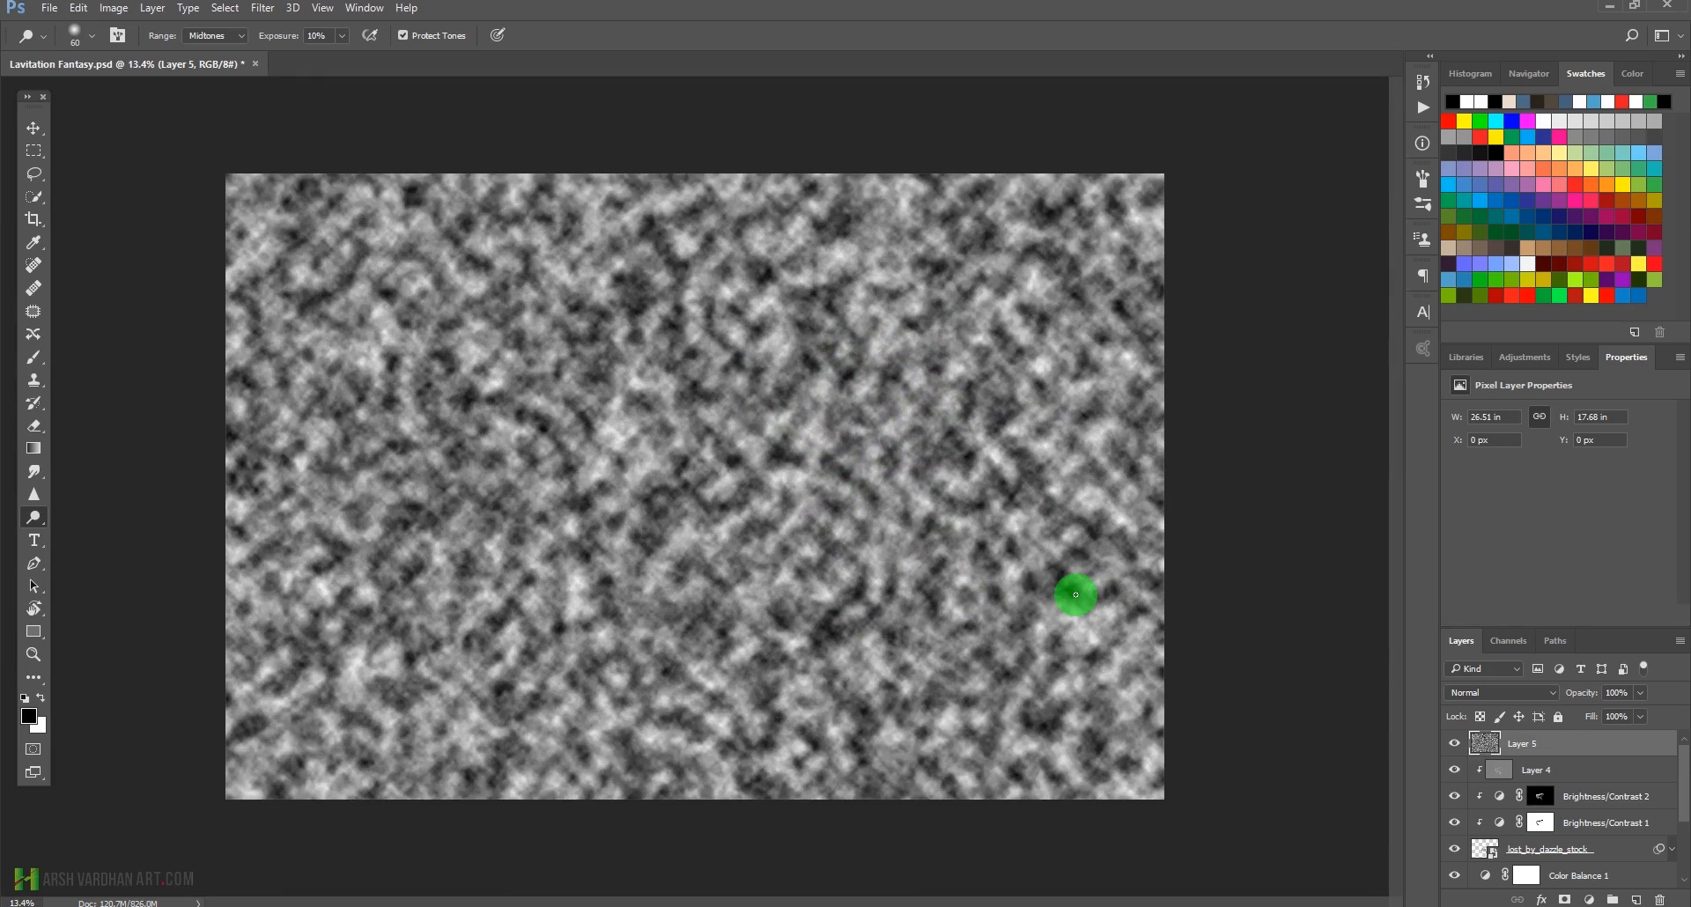
{"action": "right_click", "coordinate": [1632, 751]}
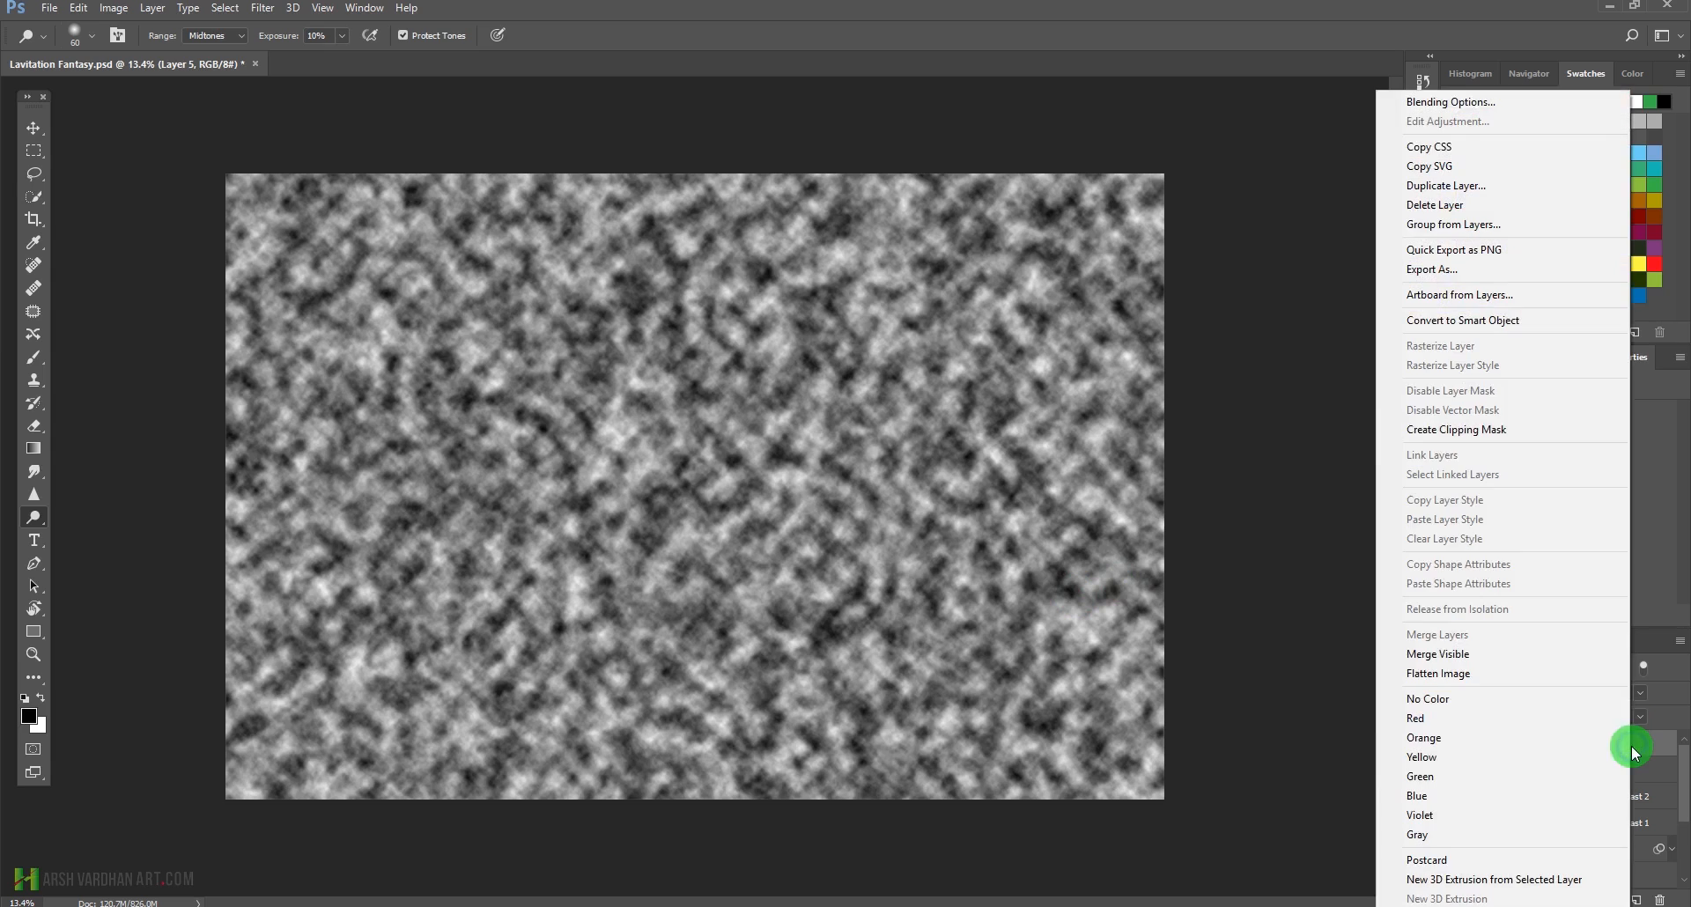
{"action": "left_click", "coordinate": [1499, 322]}
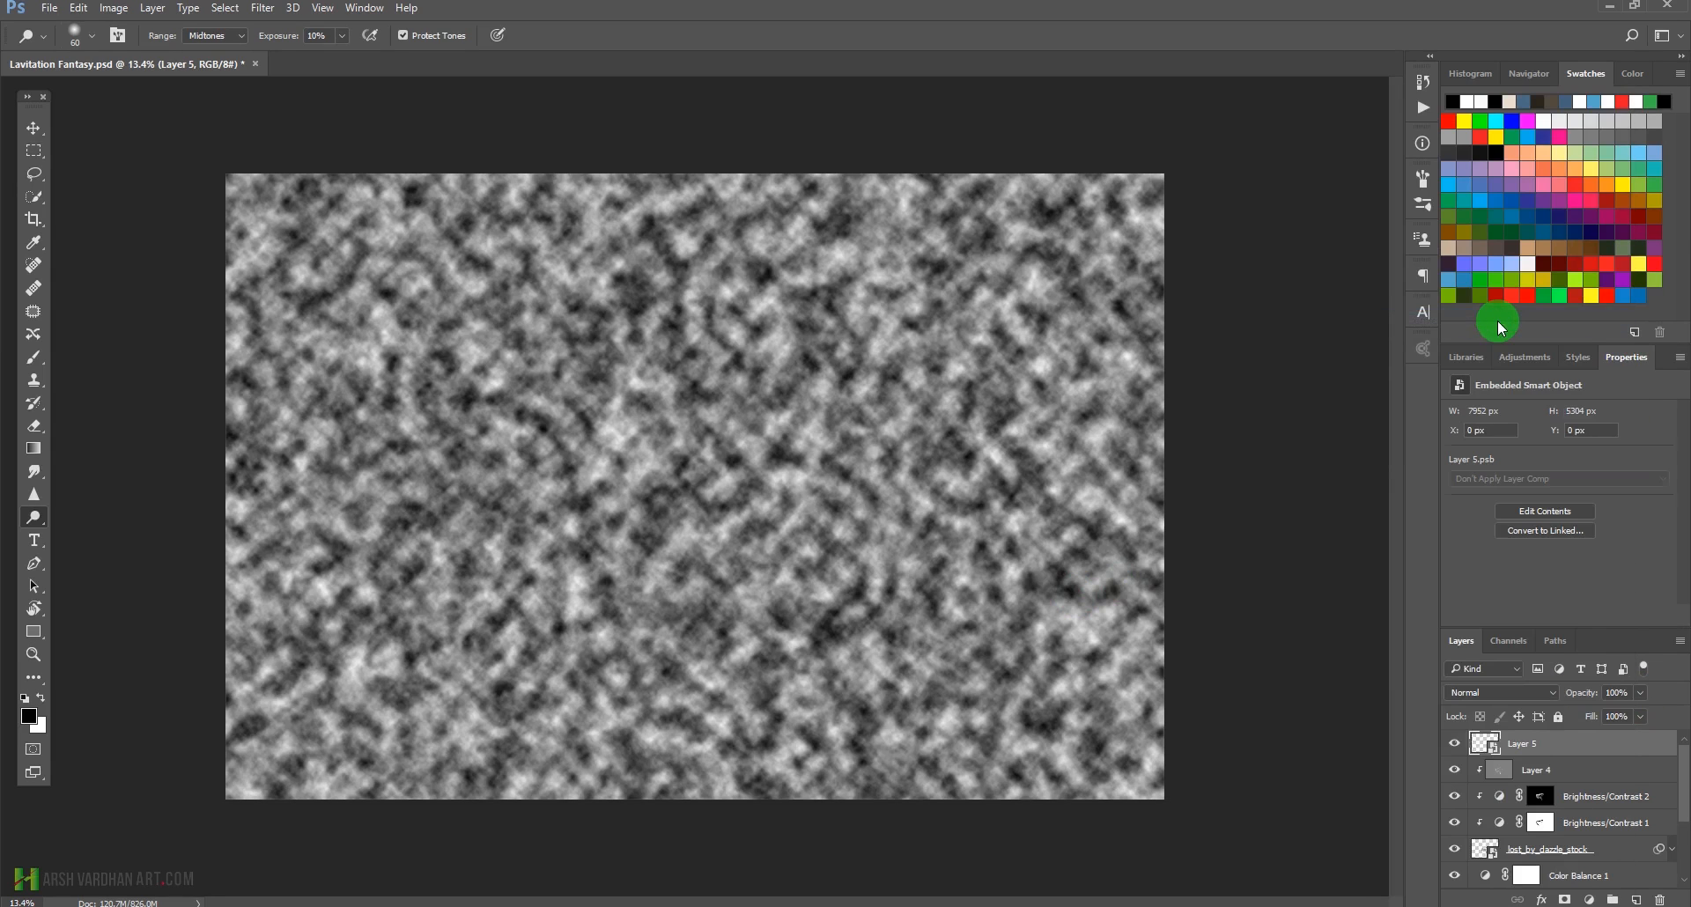
Apply a Radial Blur to the clouds with amount 52, Zoom method, Good quality and the blur centre near the upper-left edge.
{"action": "left_click", "coordinate": [263, 7]}
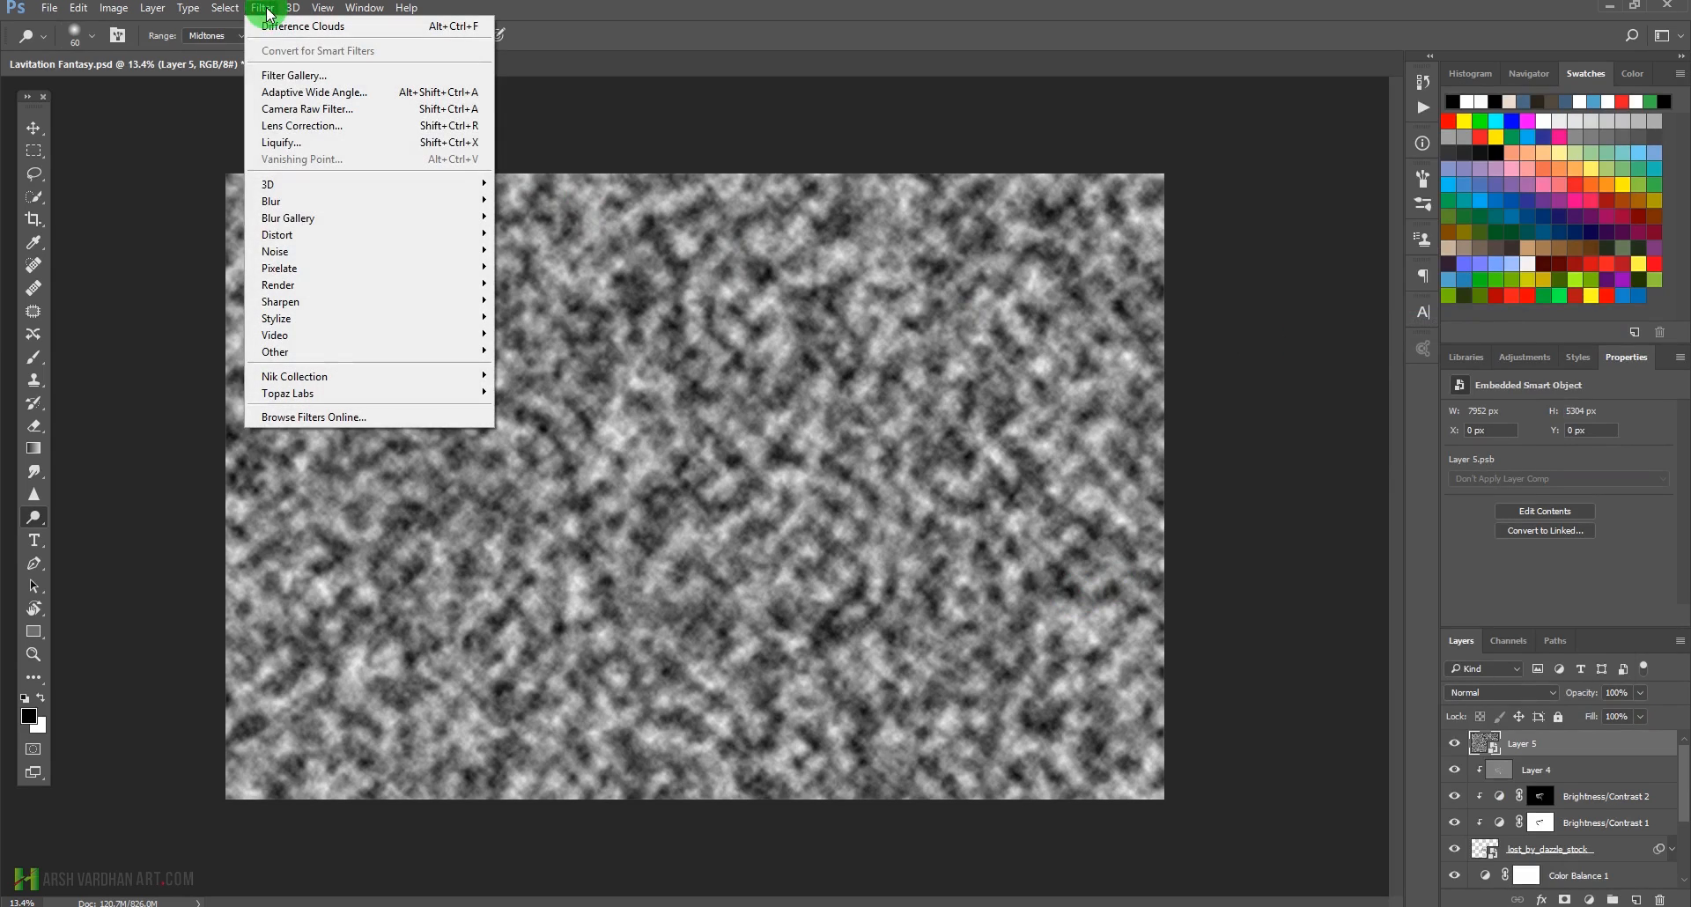
{"action": "mouse_move", "coordinate": [310, 226]}
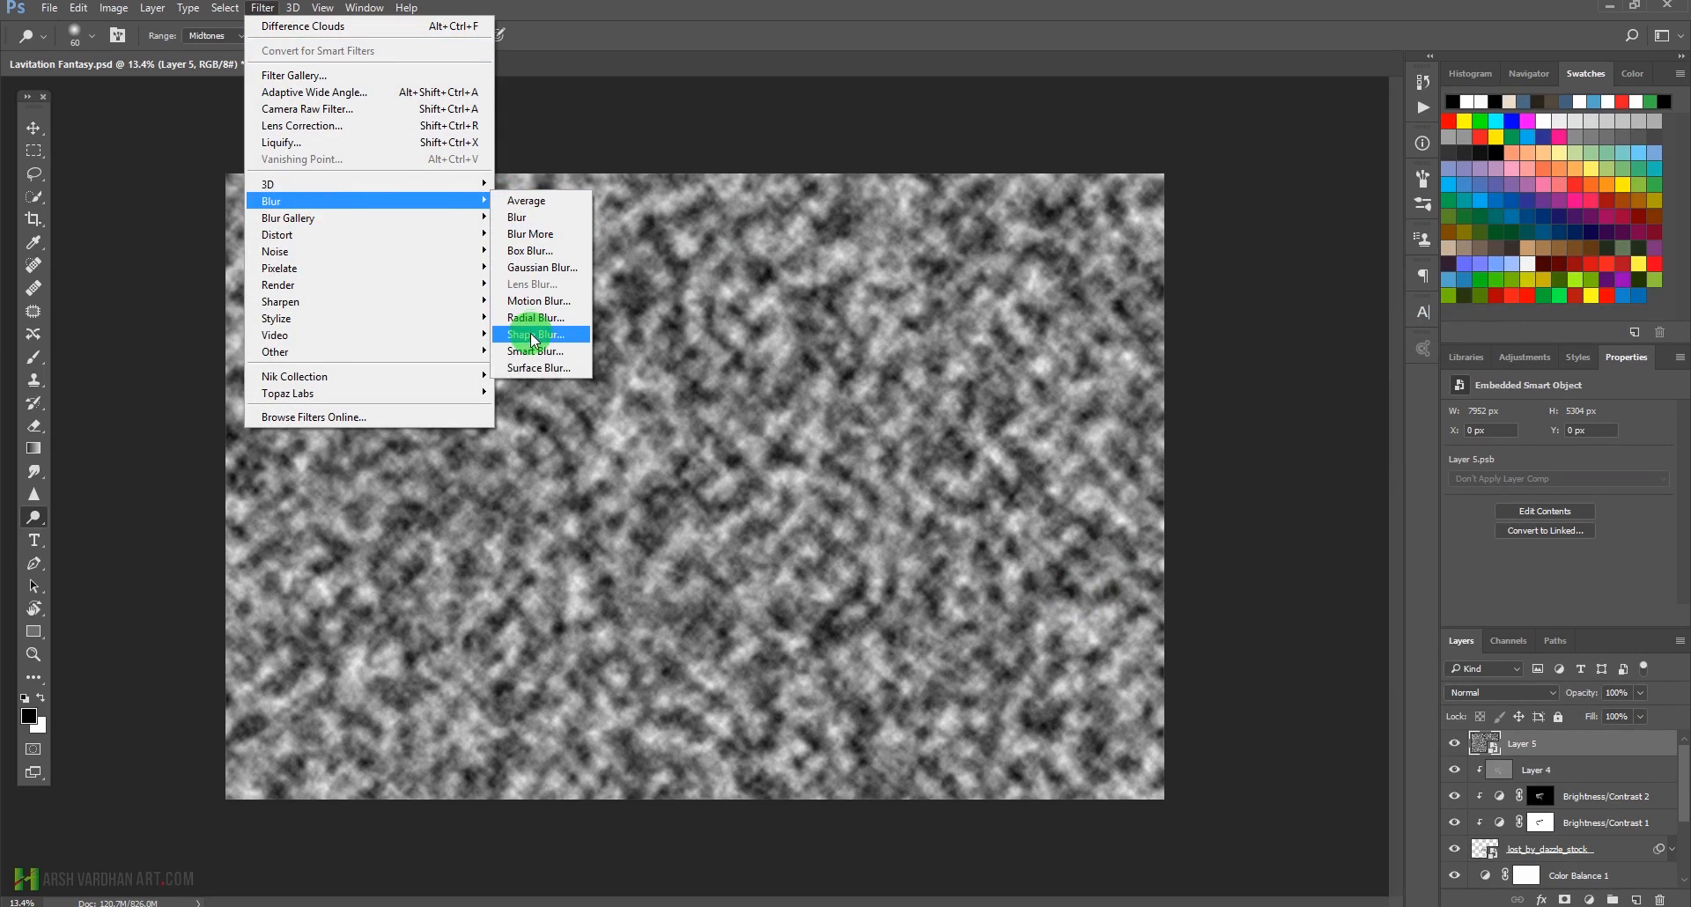
{"action": "left_click", "coordinate": [548, 319]}
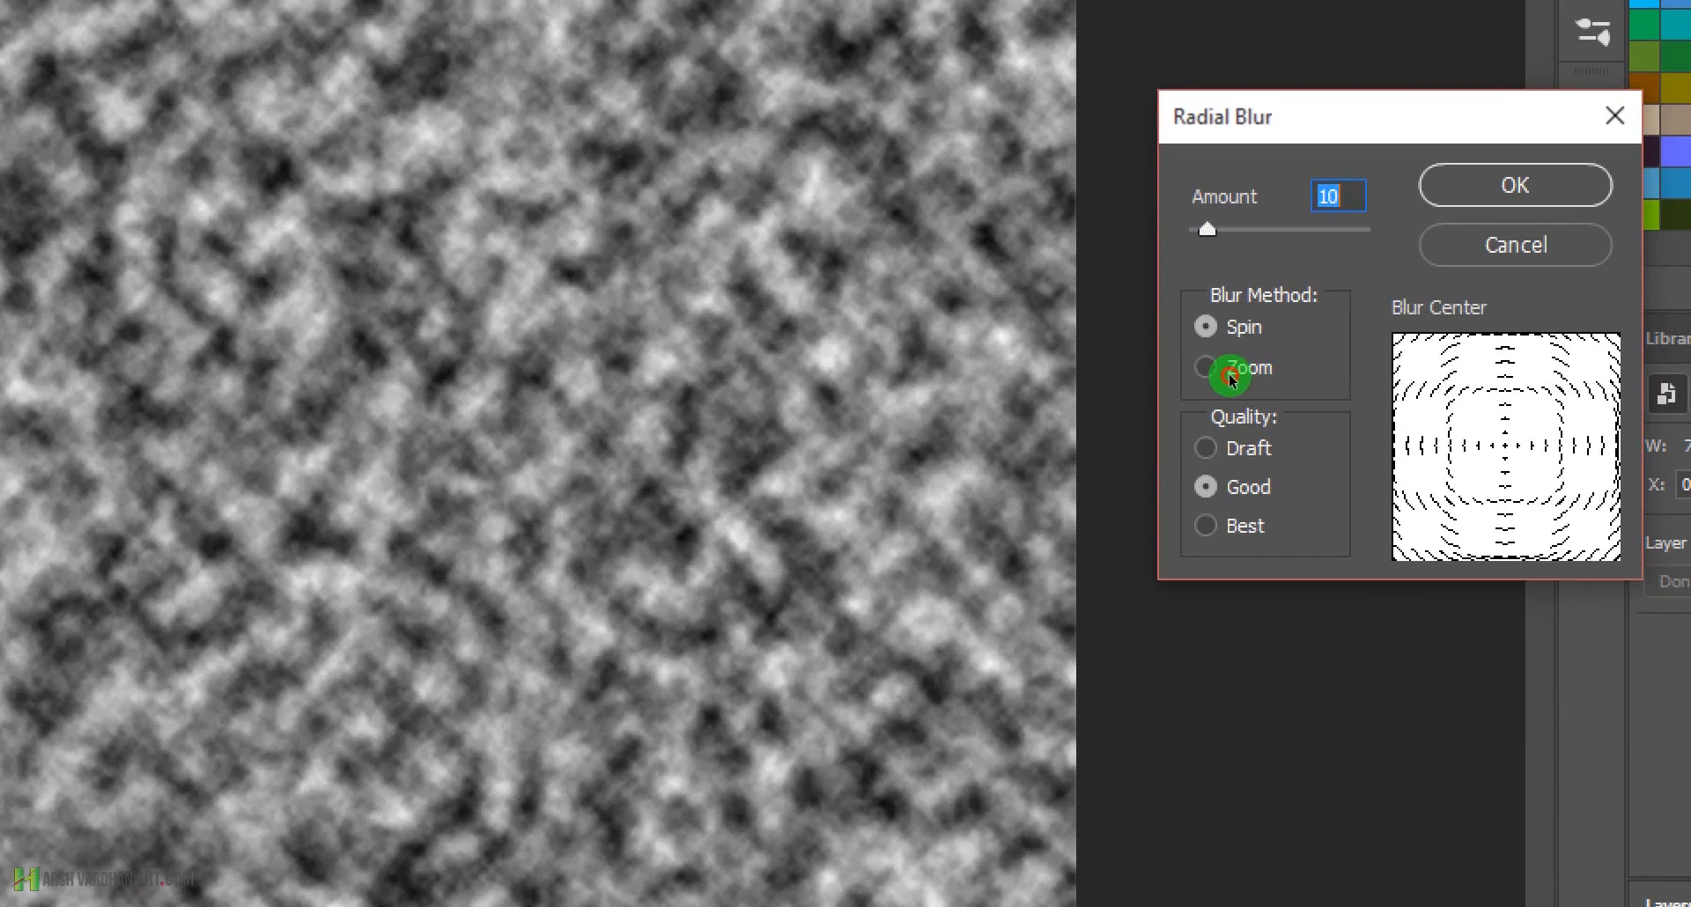
{"action": "left_click", "coordinate": [1230, 374]}
{"action": "left_click", "coordinate": [1265, 301]}
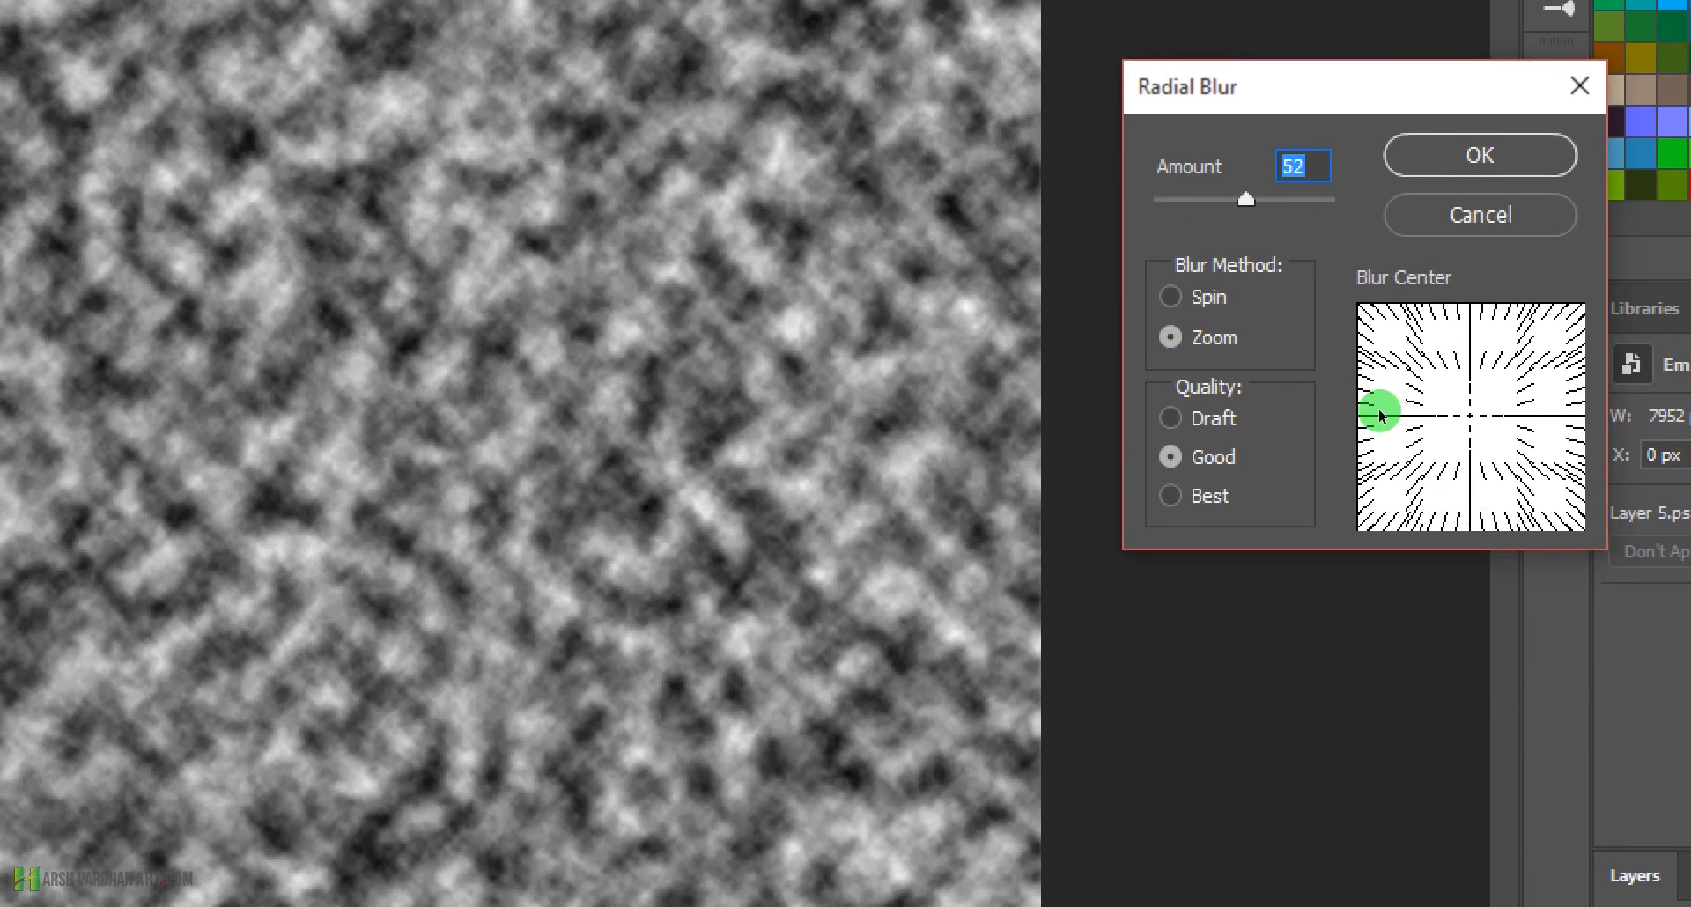
{"action": "left_click", "coordinate": [1424, 390]}
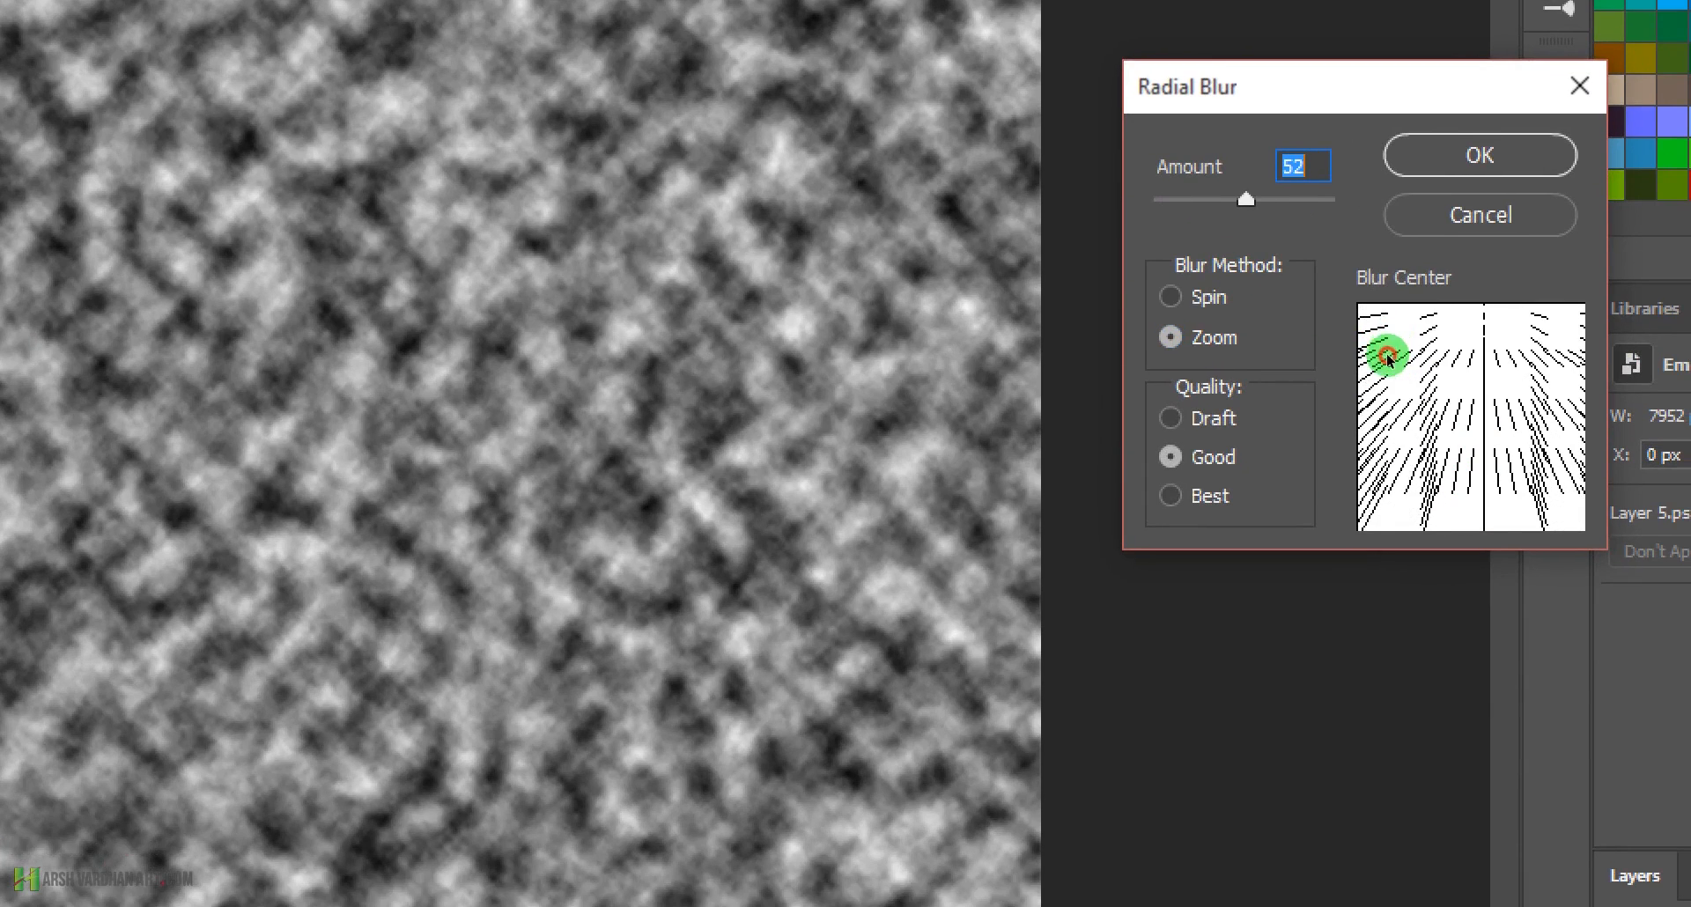
{"action": "left_click_drag", "start_coordinate": [1387, 356], "coordinate": [1352, 355]}
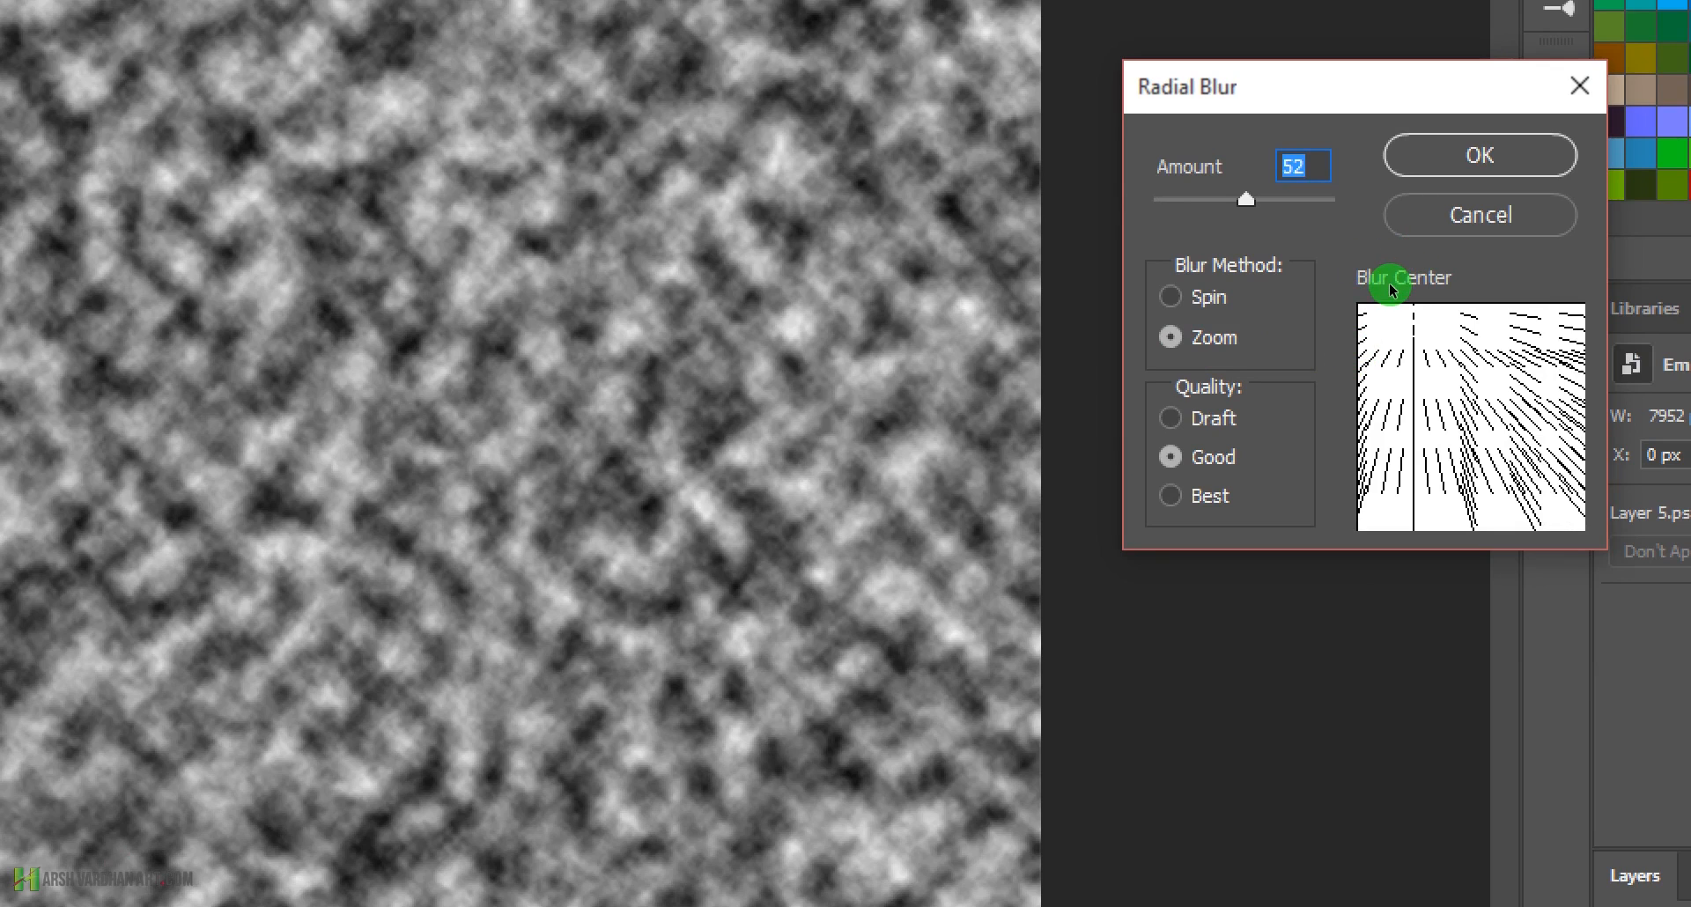
{"action": "key", "text": "Return"}
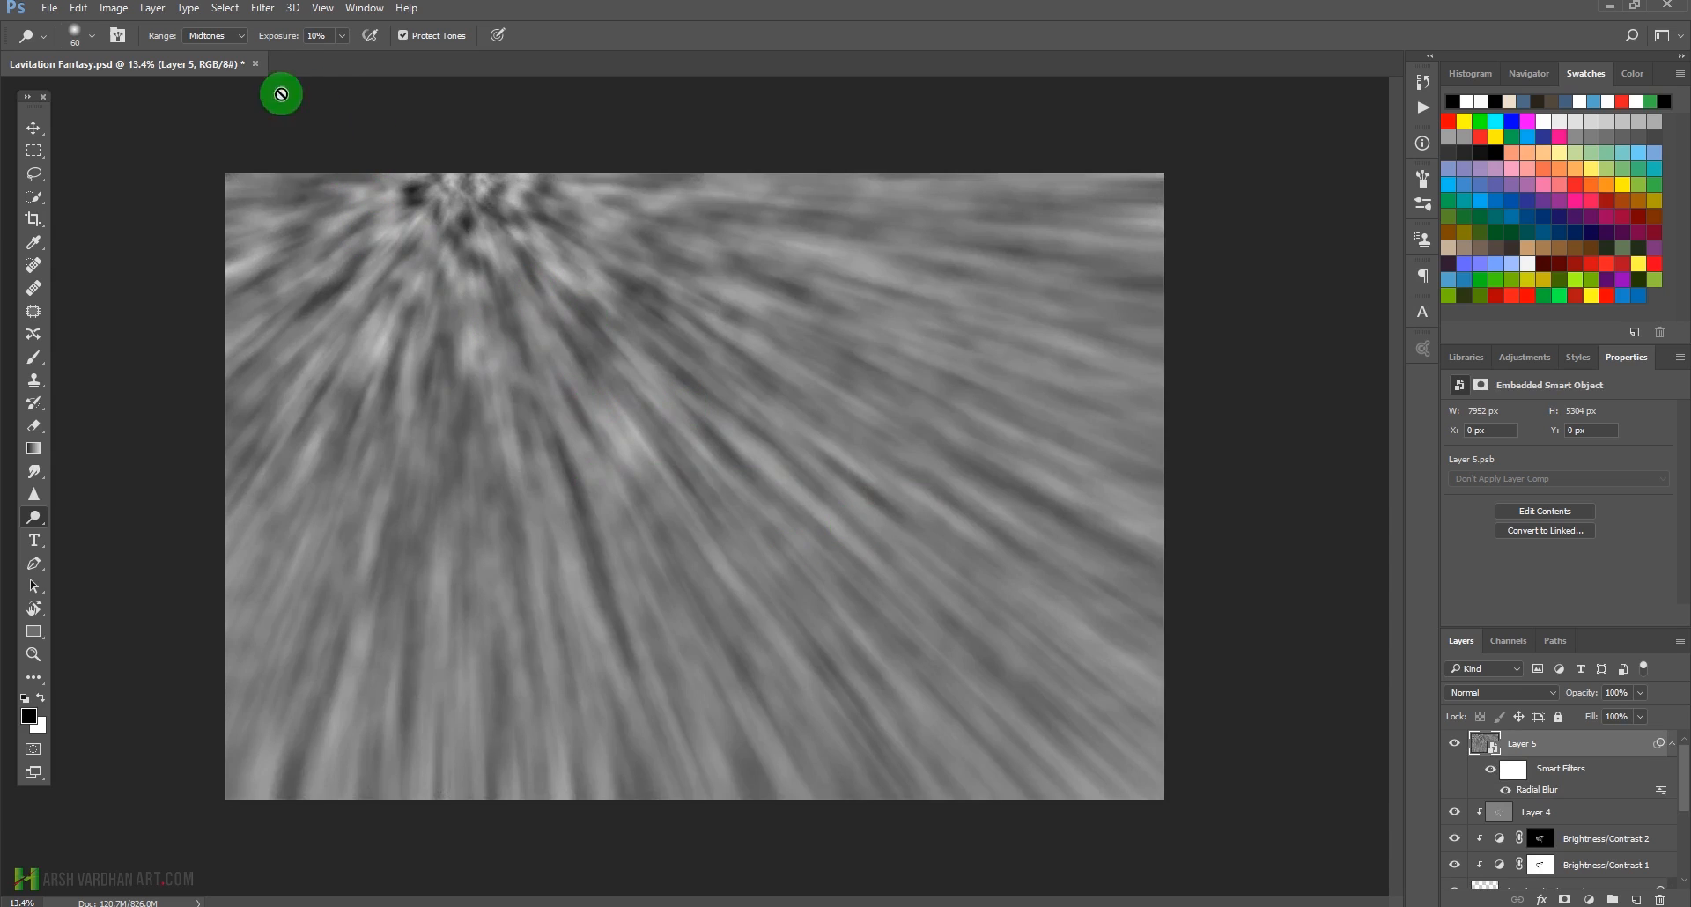
Add a Motion Blur to the streaked clouds with an angle of -54° and a distance of 382 pixels.
{"action": "left_click", "coordinate": [265, 9]}
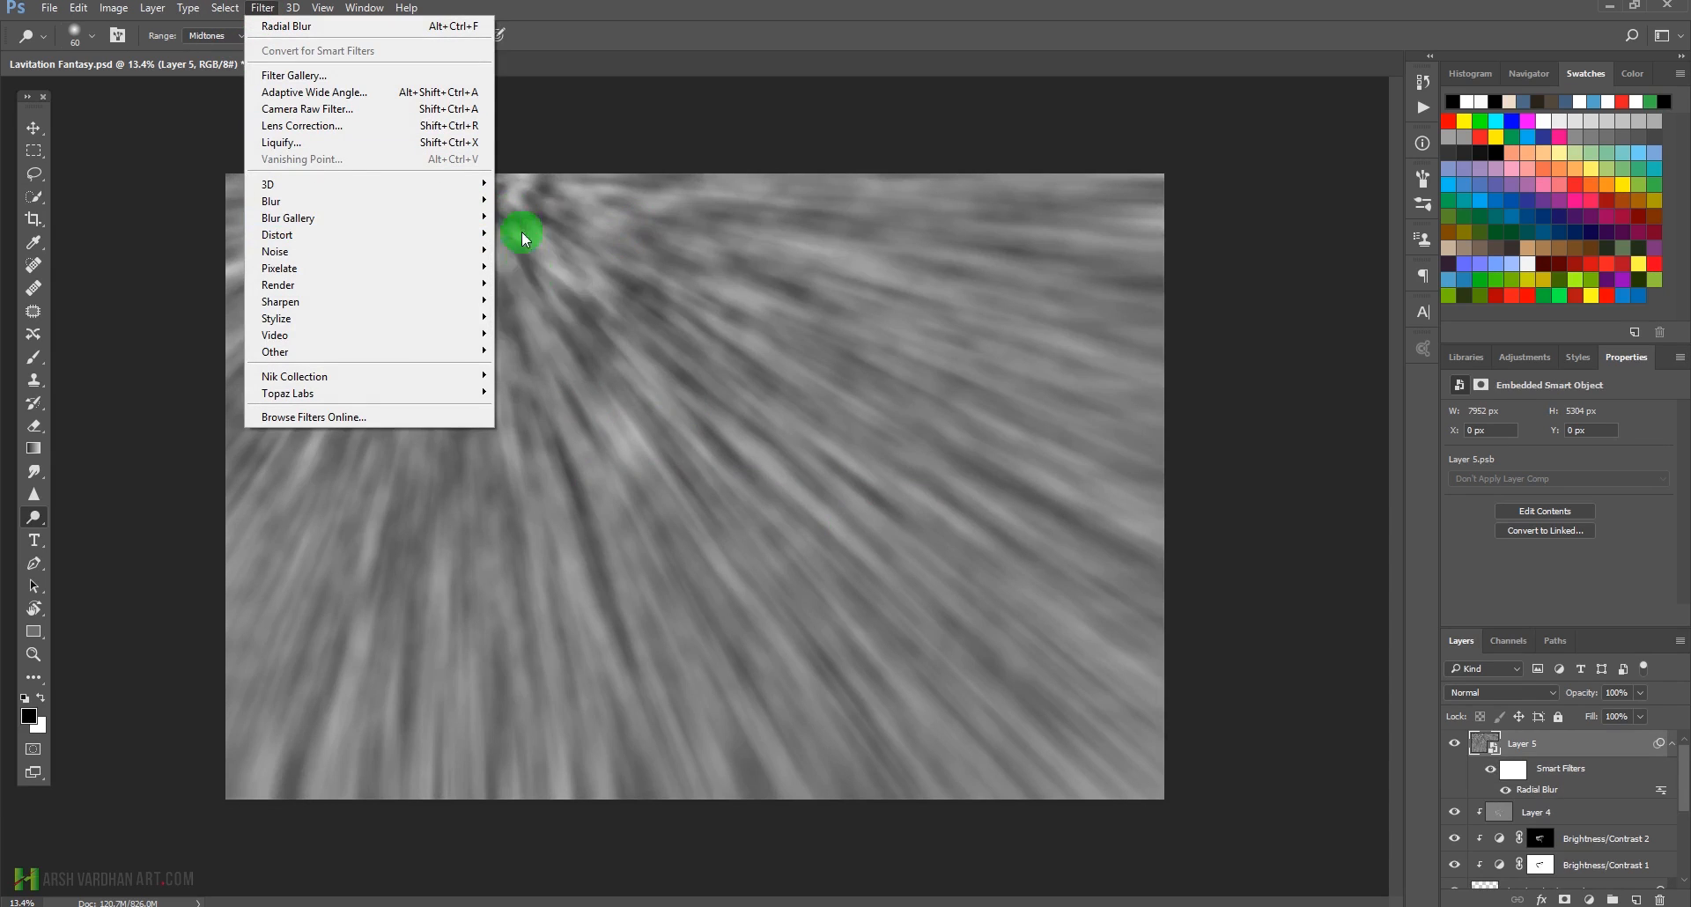
{"action": "left_click", "coordinate": [410, 209]}
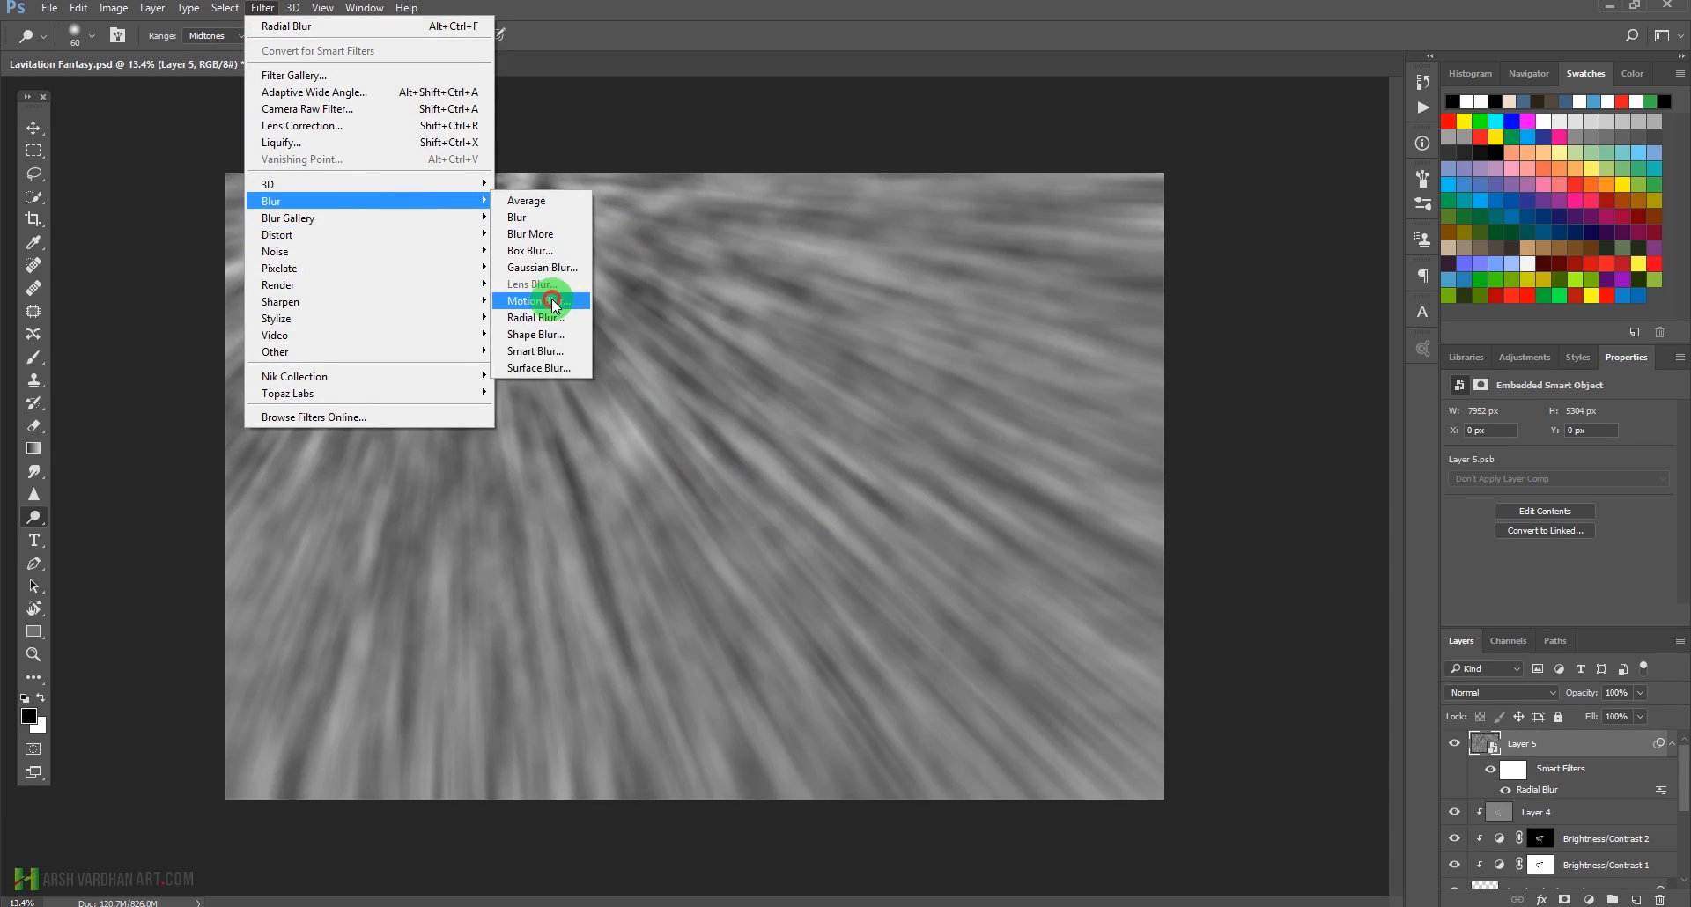
{"action": "left_click", "coordinate": [538, 301]}
{"action": "left_click_drag", "start_coordinate": [1255, 478], "coordinate": [1263, 461]}
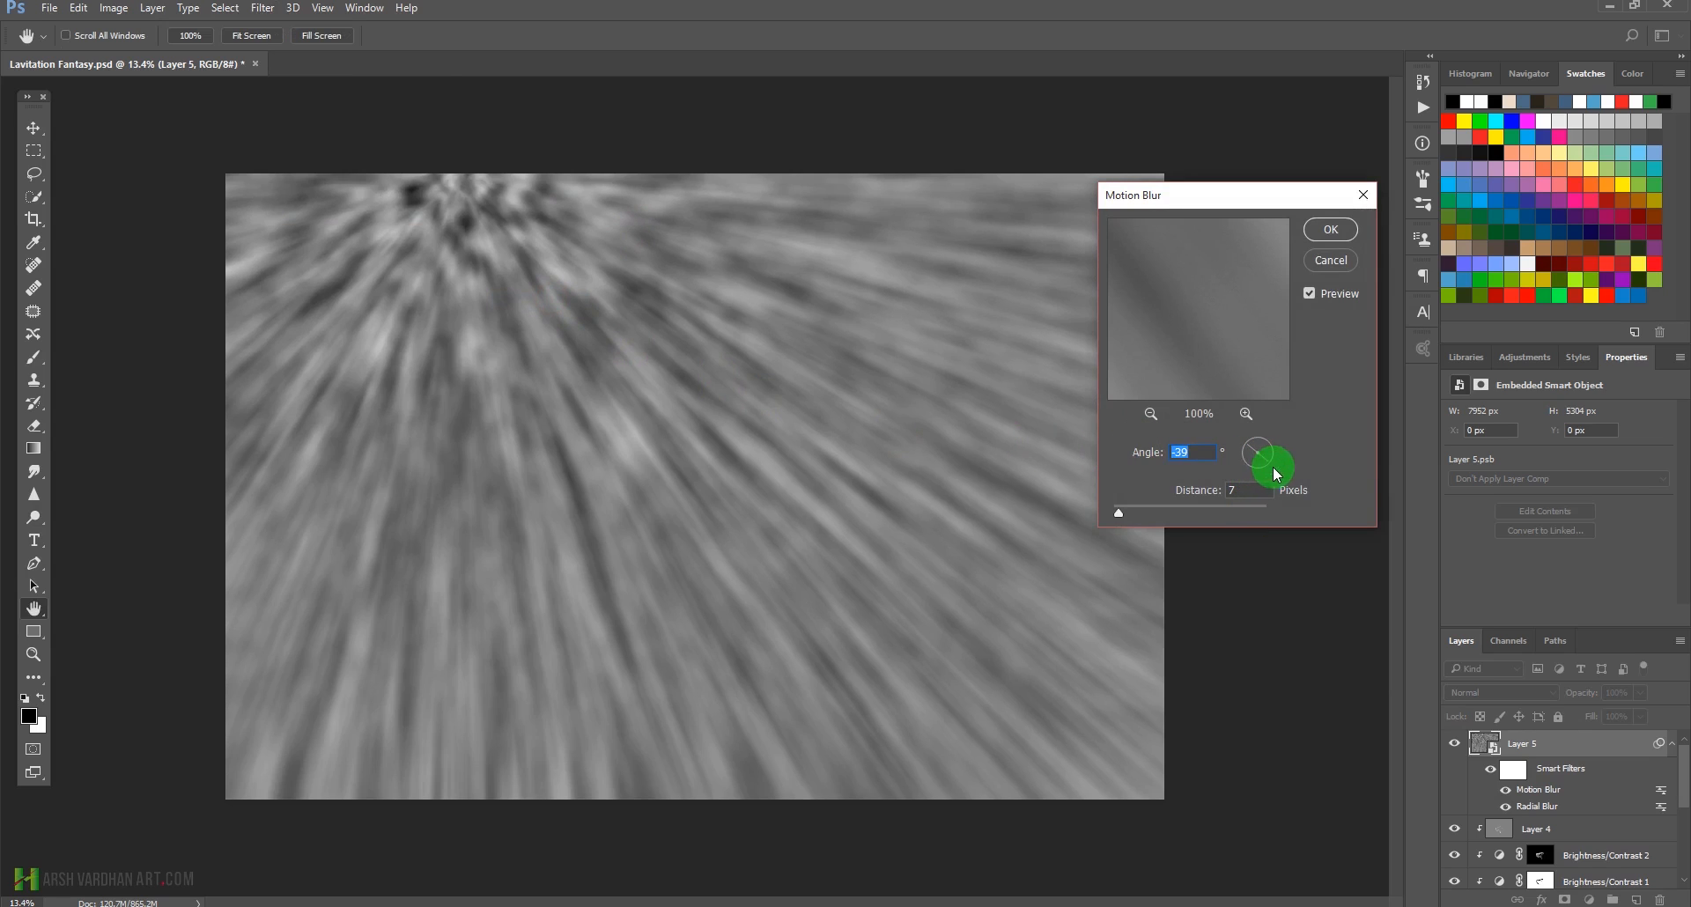
{"action": "left_click_drag", "start_coordinate": [1118, 512], "coordinate": [1185, 510]}
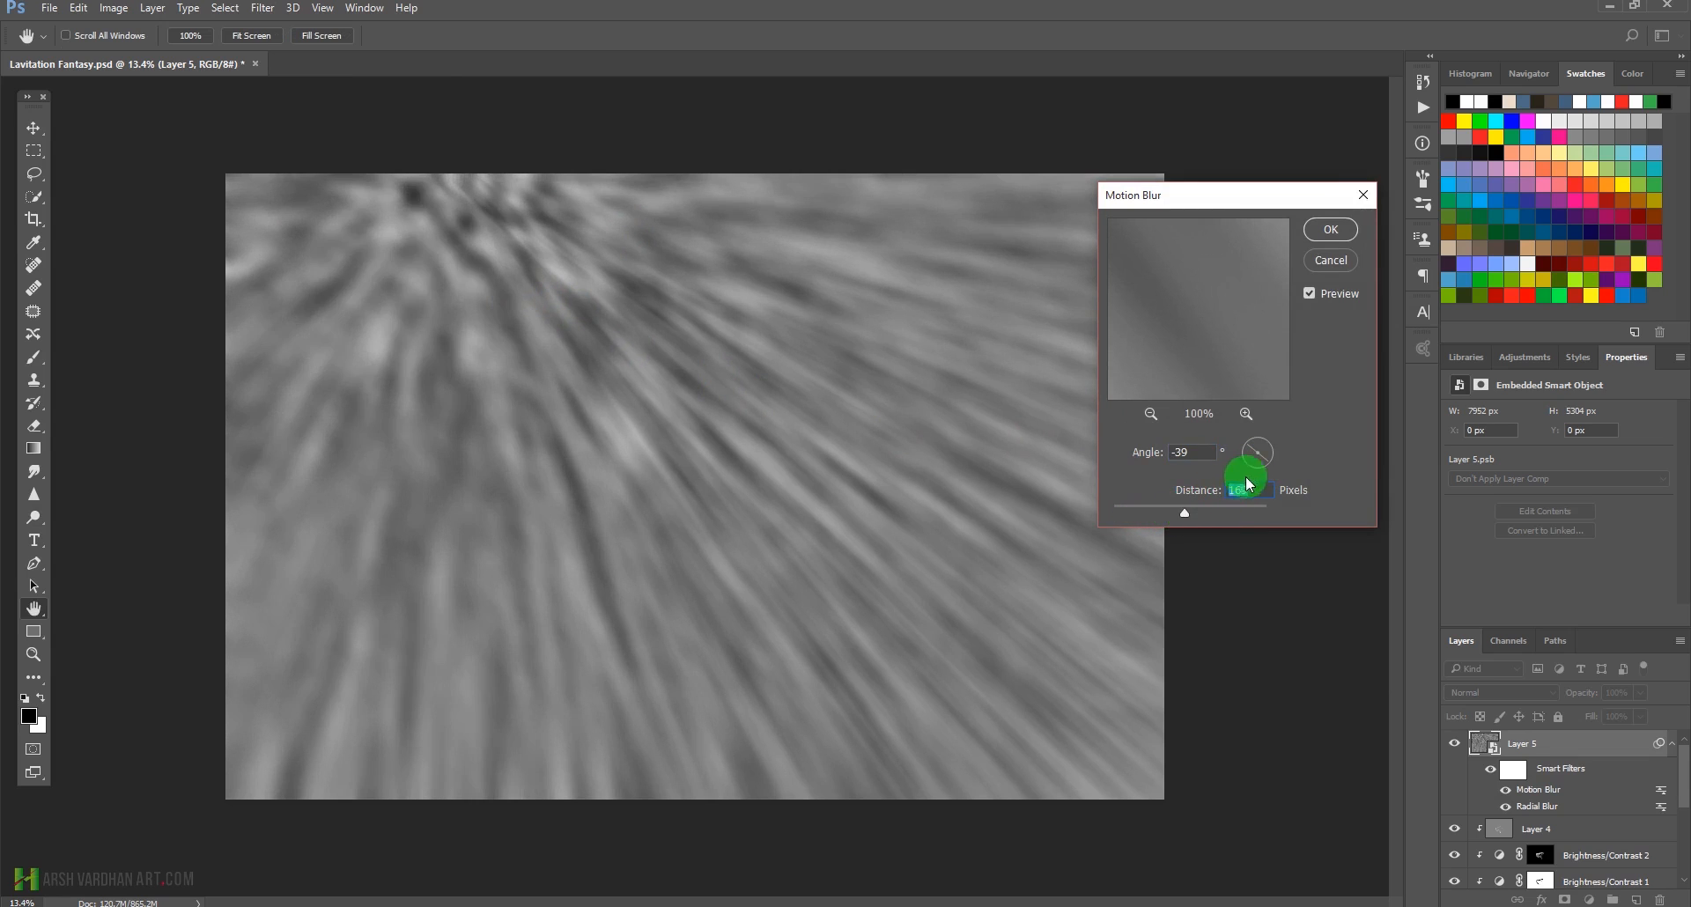
{"action": "mouse_move", "coordinate": [1269, 473]}
{"action": "left_mouse_down"}
{"action": "mouse_move", "coordinate": [1201, 511]}
{"action": "mouse_move", "coordinate": [1222, 517]}
{"action": "left_mouse_up"}
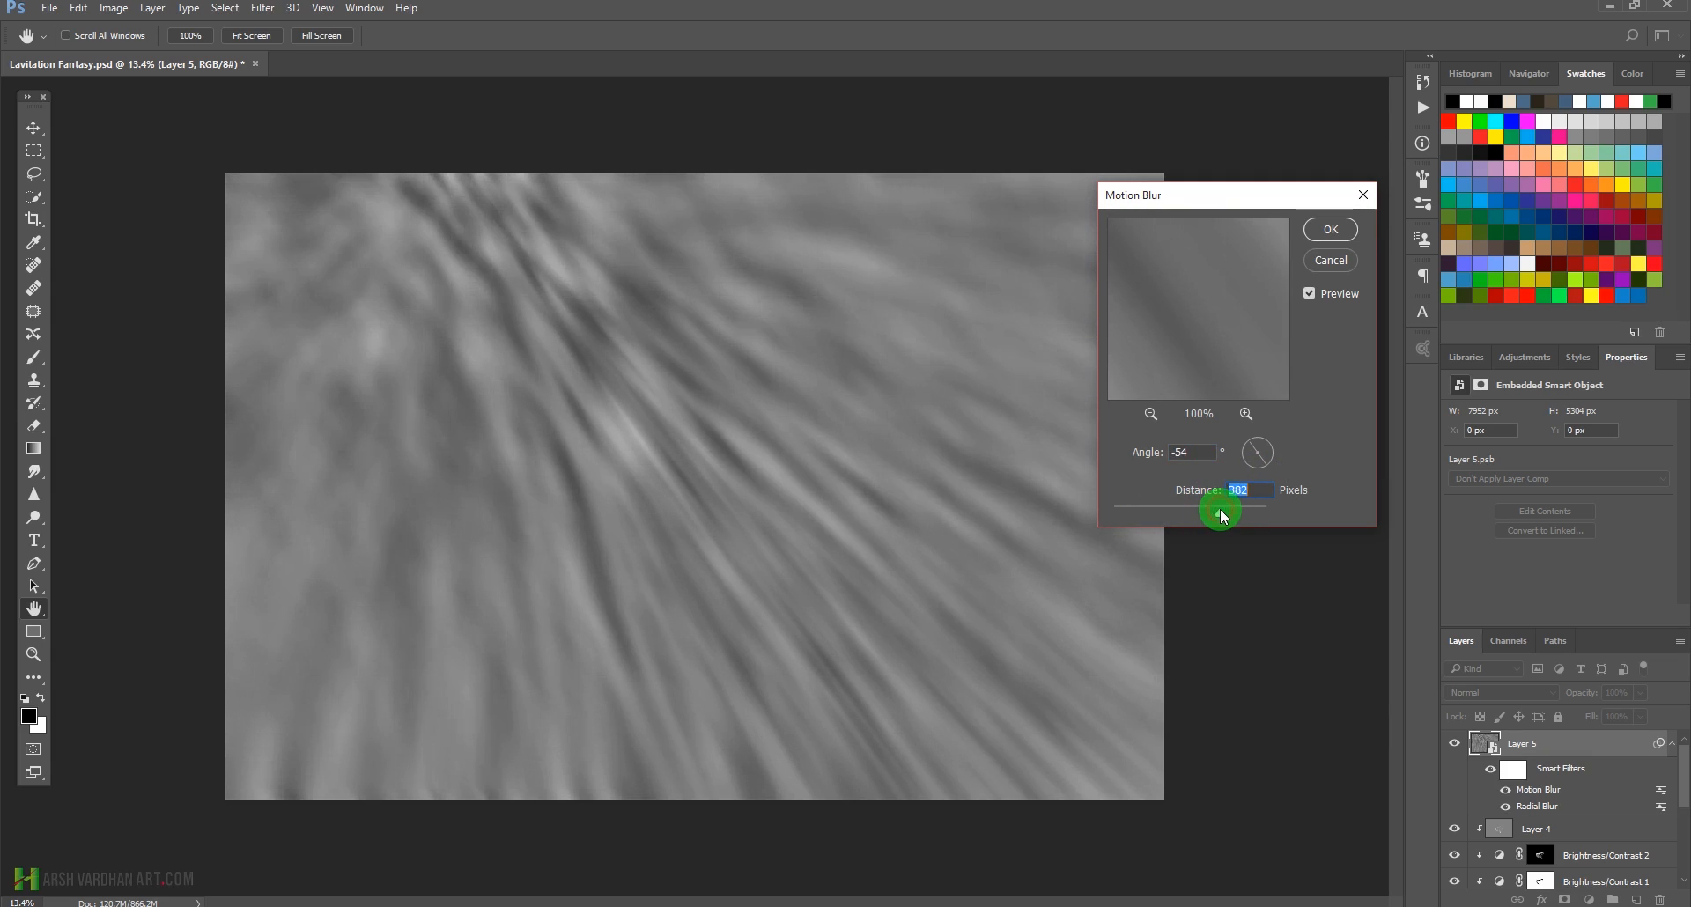
{"action": "left_click", "coordinate": [1330, 230]}
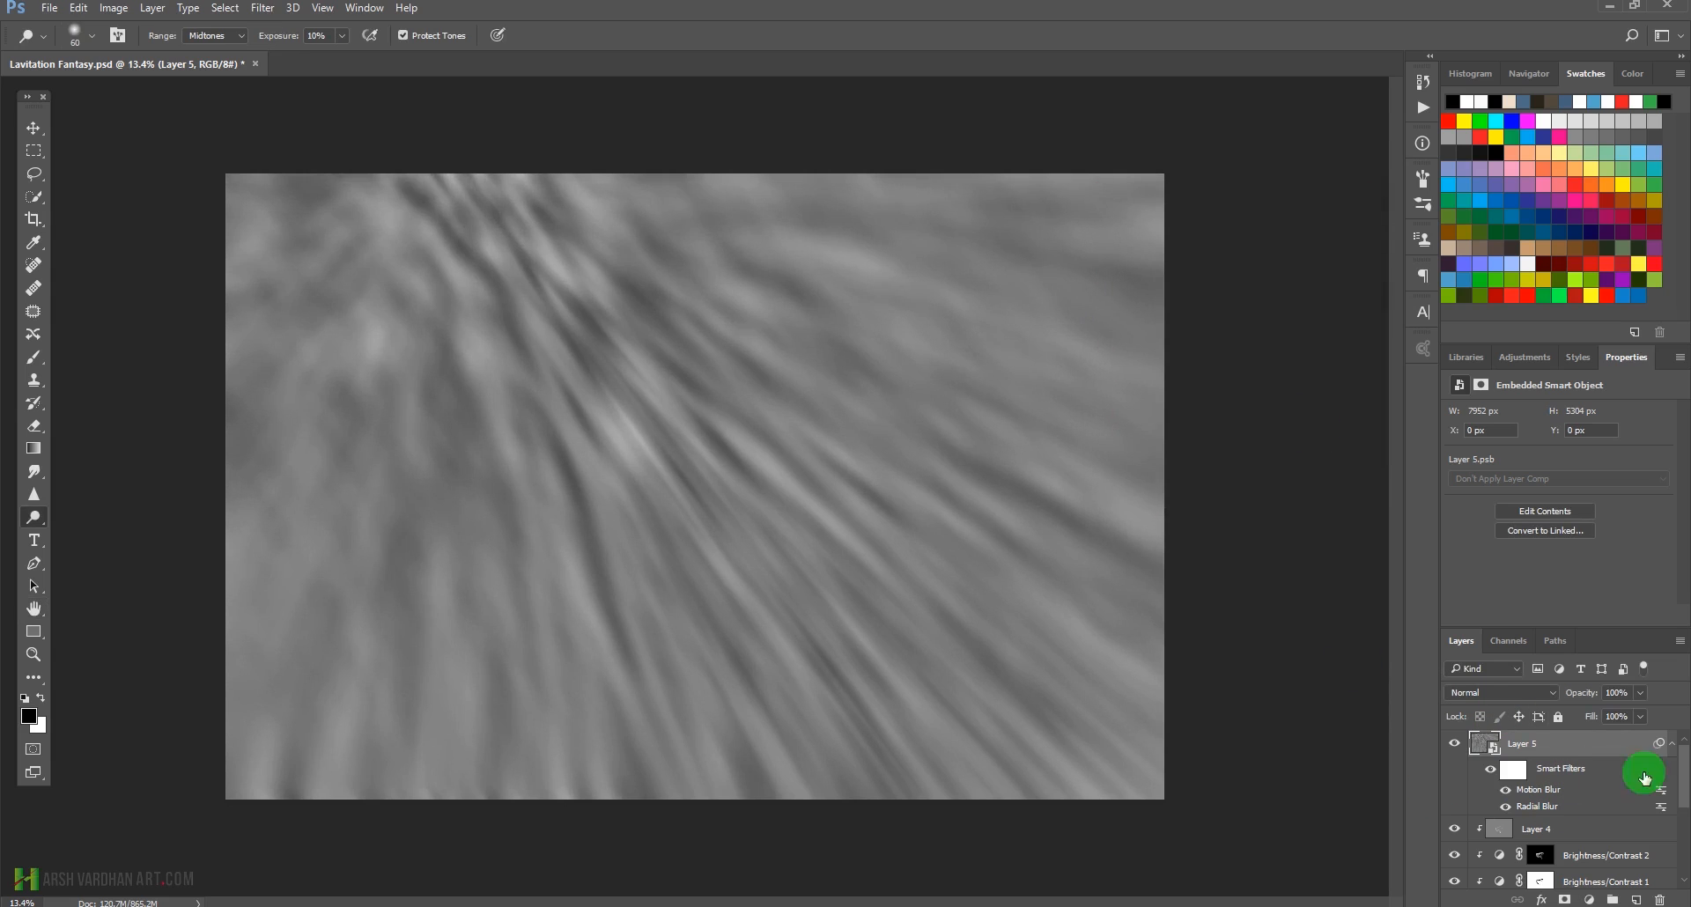
Set the streaked clouds layer's blend mode to Soft Light and compare the scene with and without it.
{"action": "left_click", "coordinate": [1539, 694]}
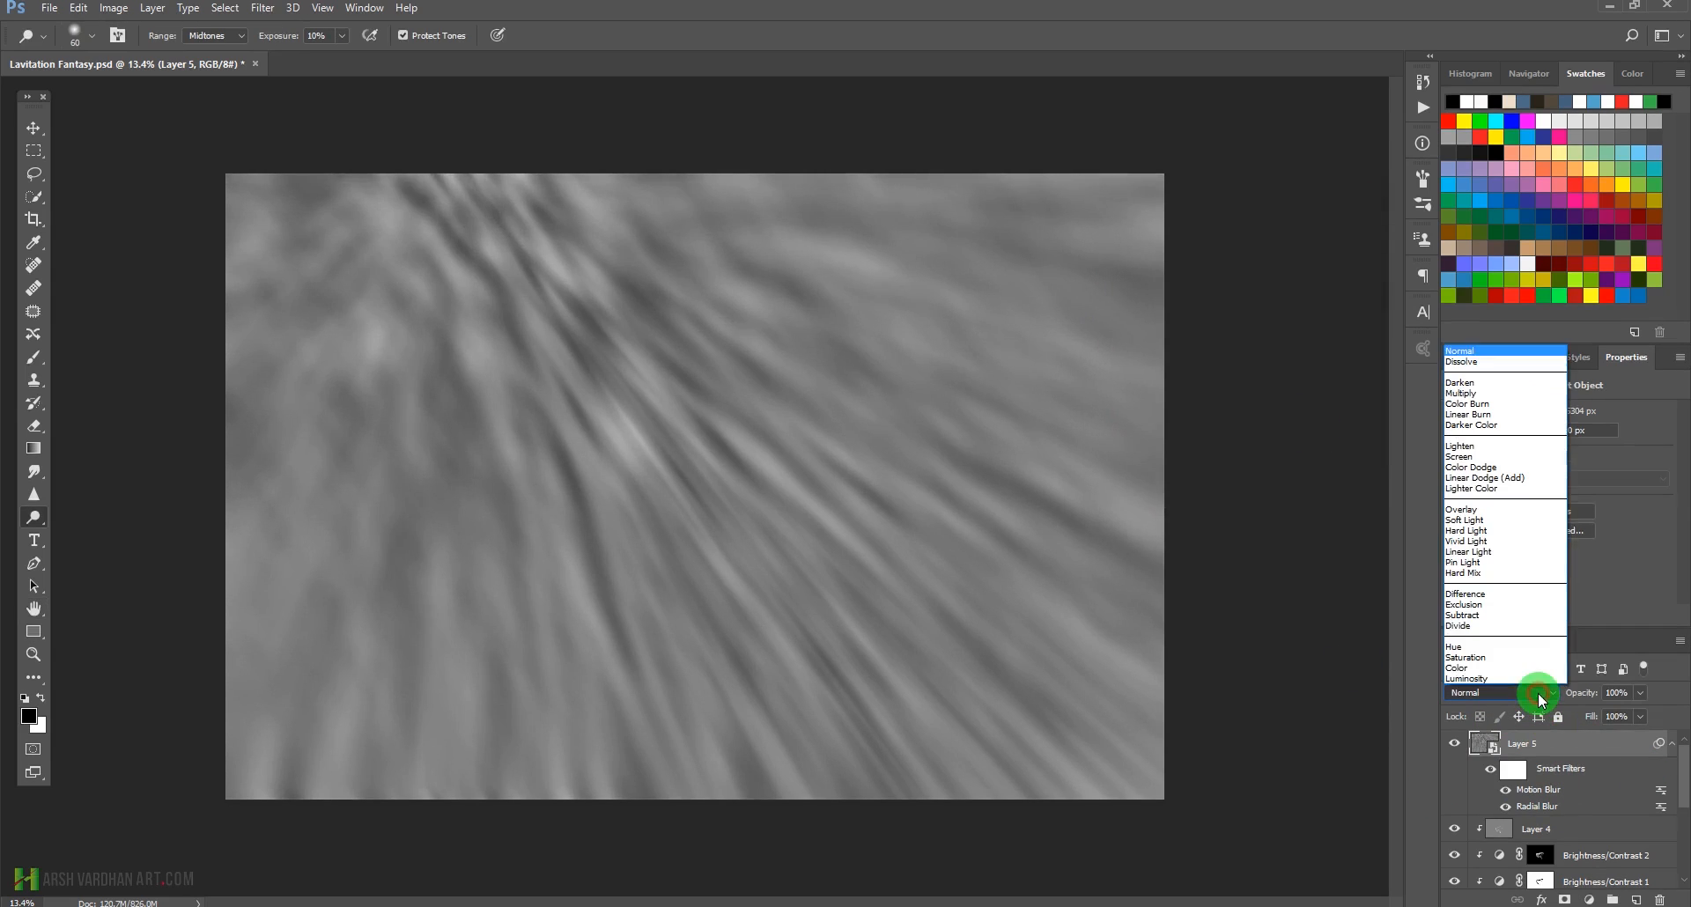
{"action": "left_click", "coordinate": [1499, 523]}
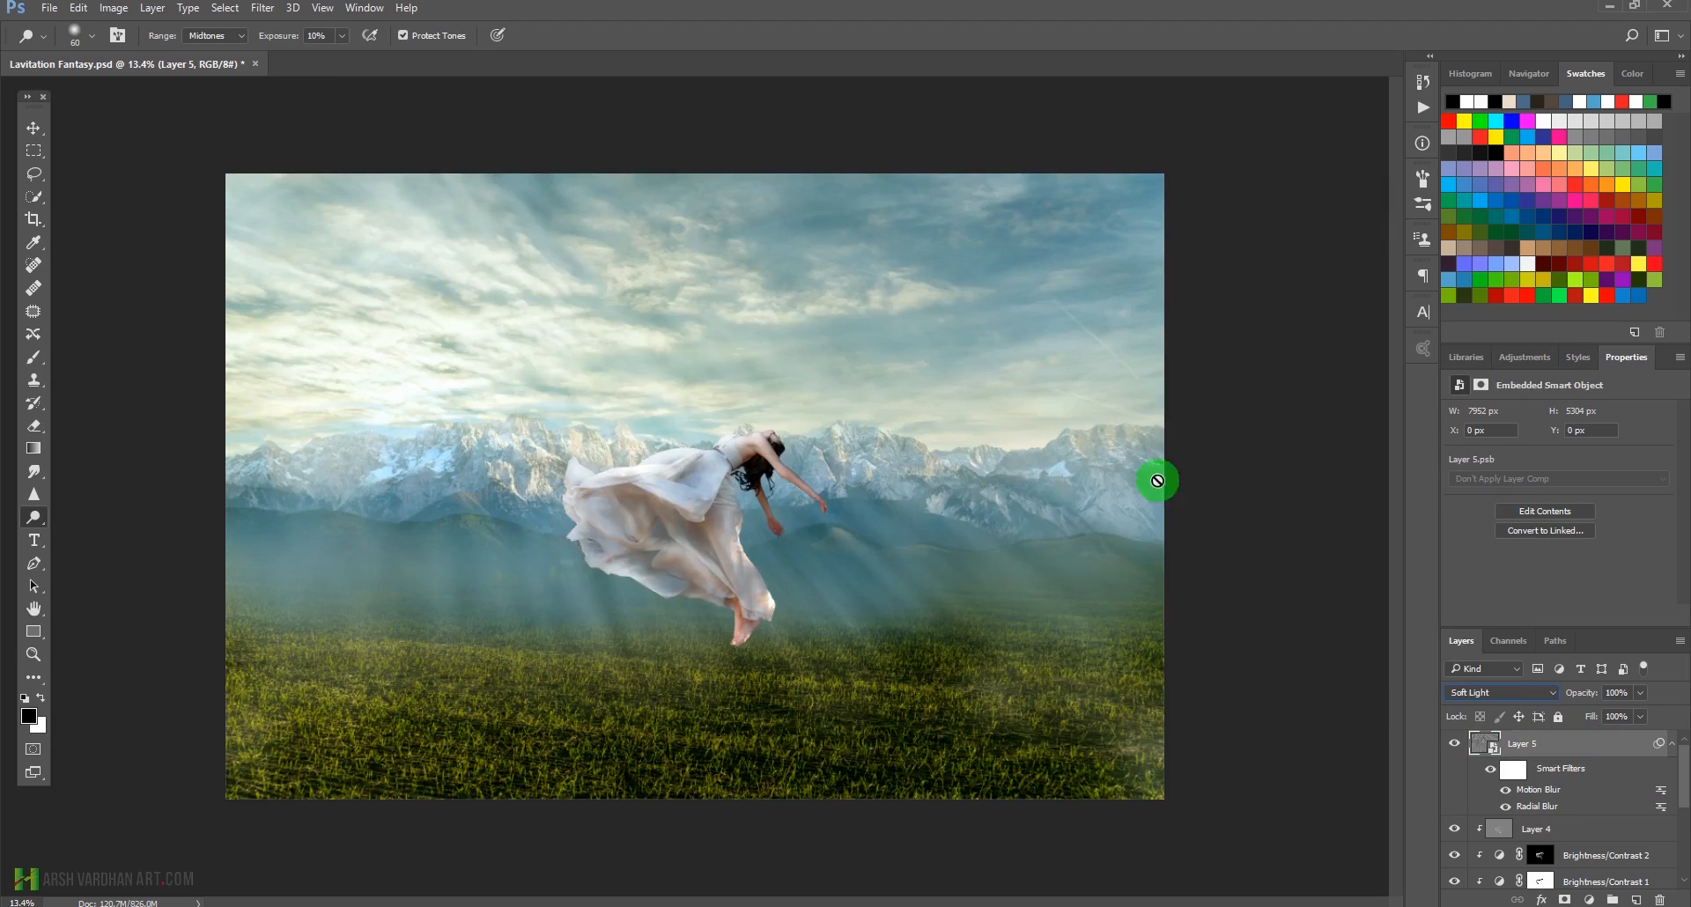
{"action": "left_click", "coordinate": [1454, 744]}
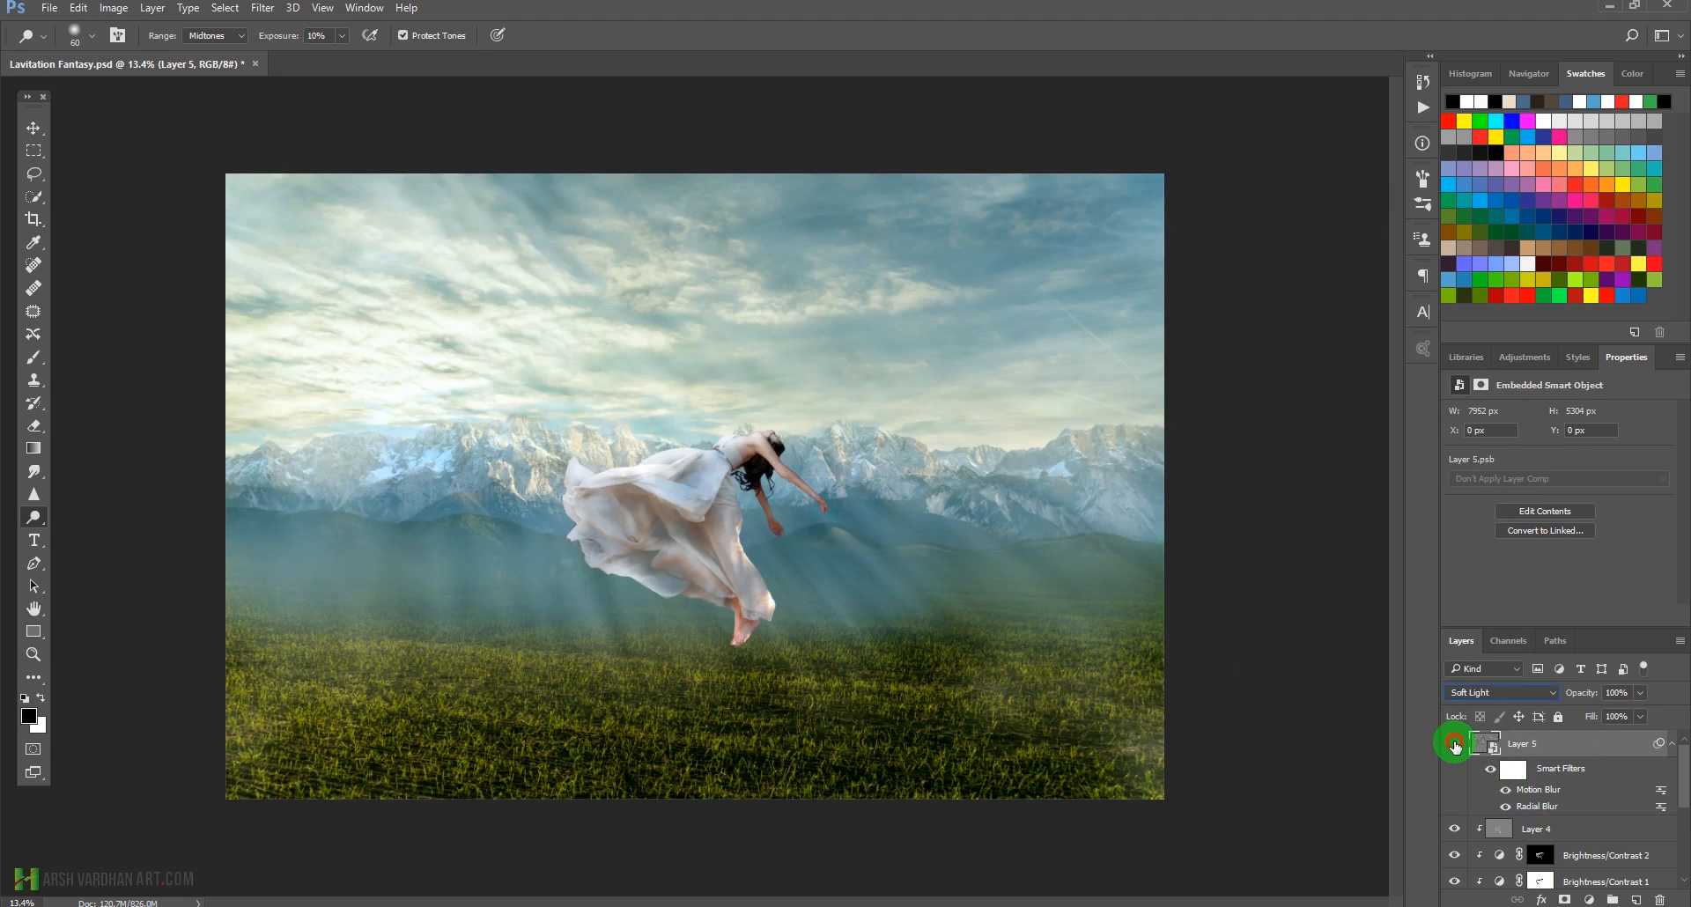
{"action": "left_click", "coordinate": [1454, 744]}
{"action": "left_click", "coordinate": [1453, 744]}
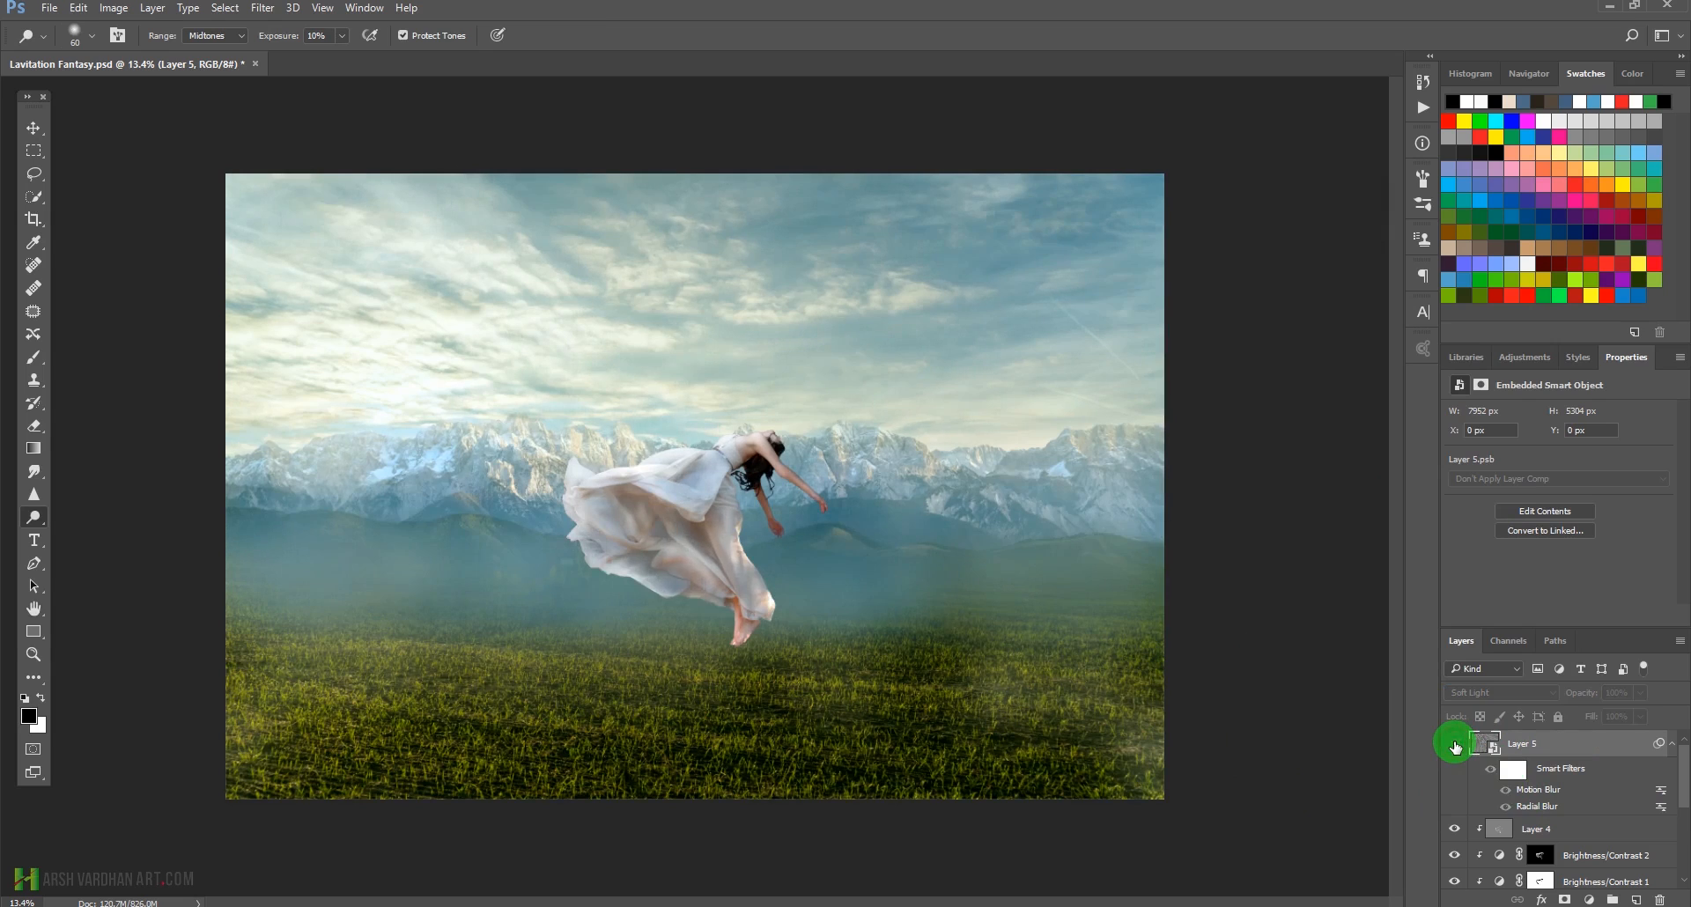
{"action": "left_click", "coordinate": [1454, 744]}
Try the Lighten, Screen and Overlay blend modes on the light-ray layer and return it to Soft Light.
{"action": "left_click", "coordinate": [1498, 693]}
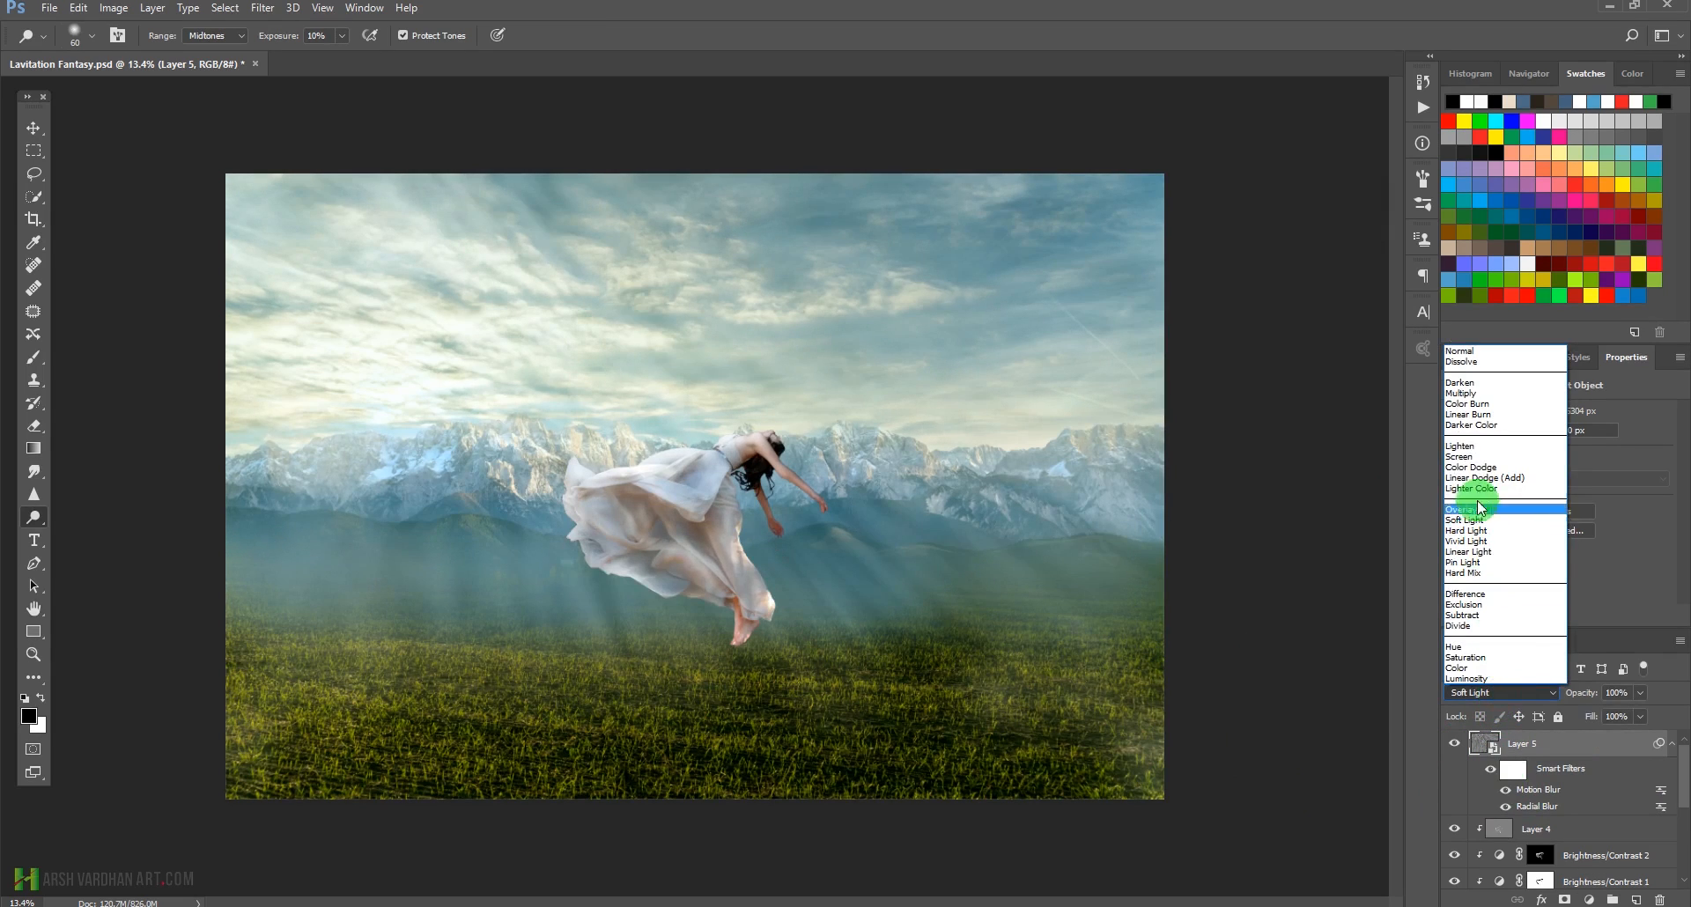
{"action": "left_click", "coordinate": [1481, 447]}
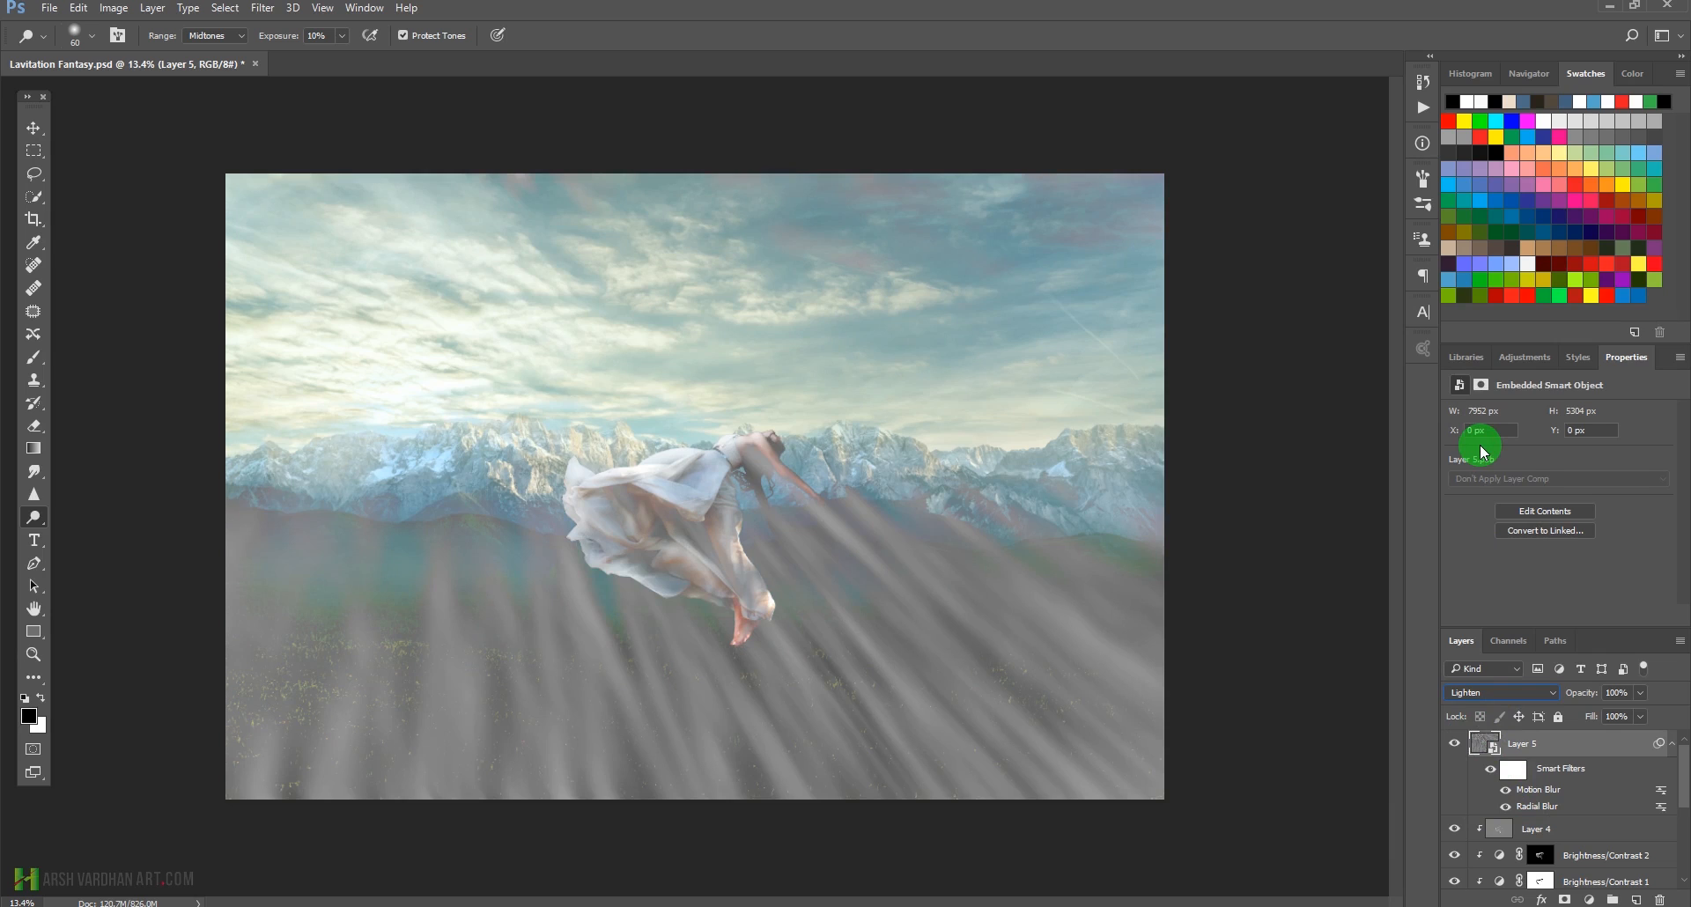
{"action": "left_click", "coordinate": [1495, 692]}
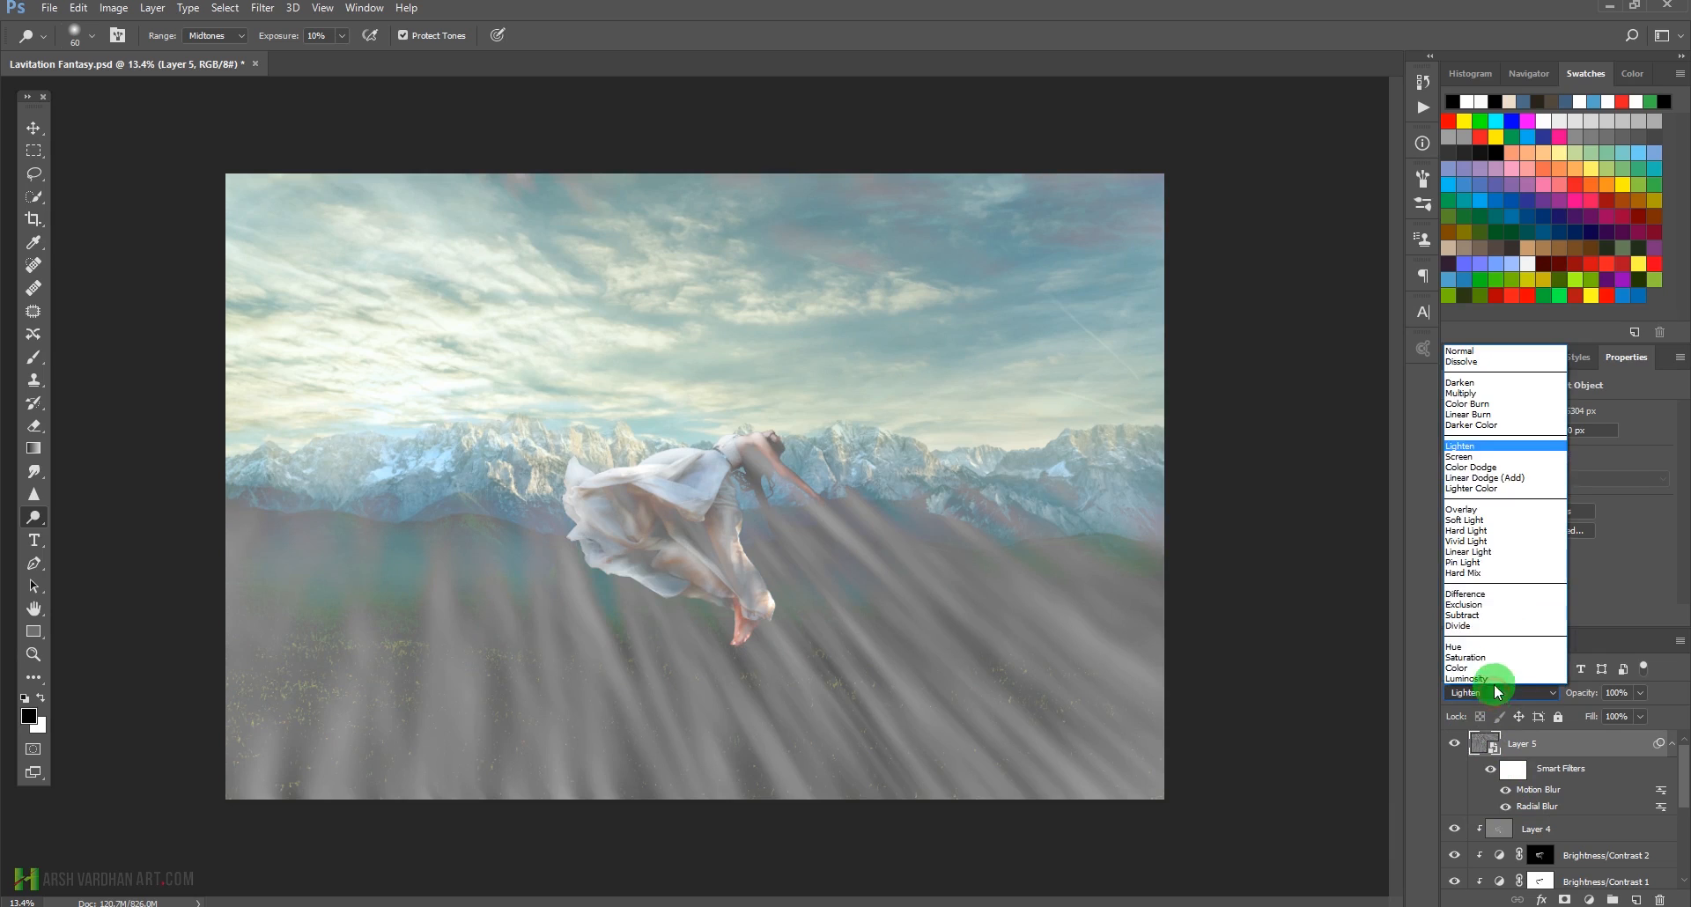
{"action": "left_click", "coordinate": [1468, 456]}
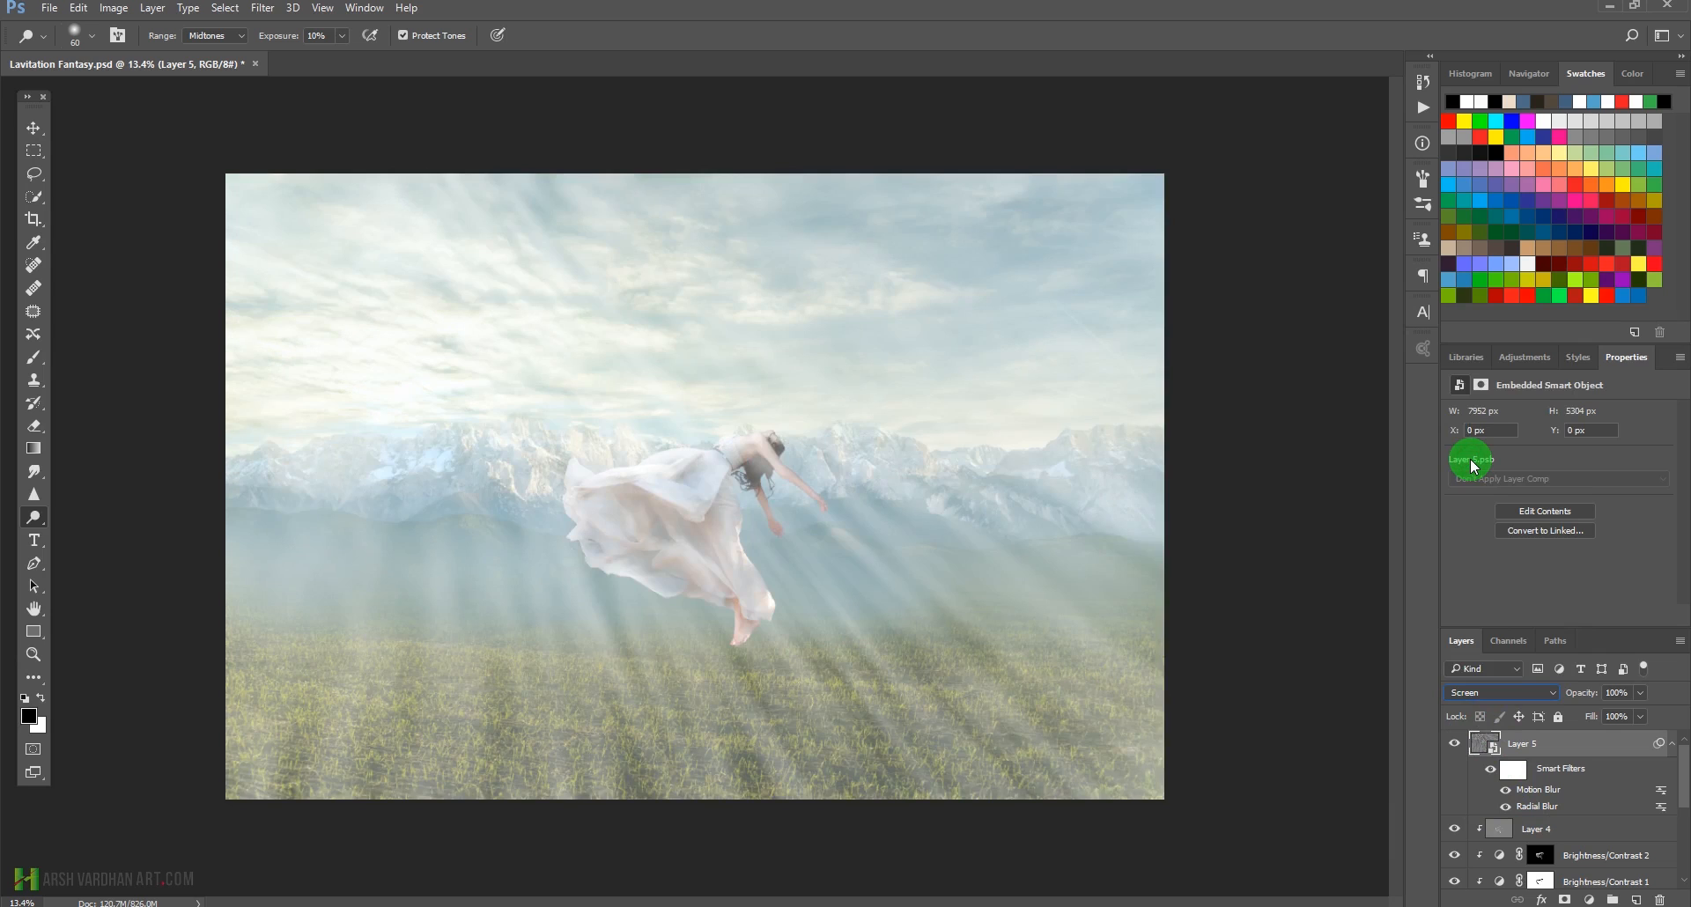
{"action": "left_click", "coordinate": [1528, 695]}
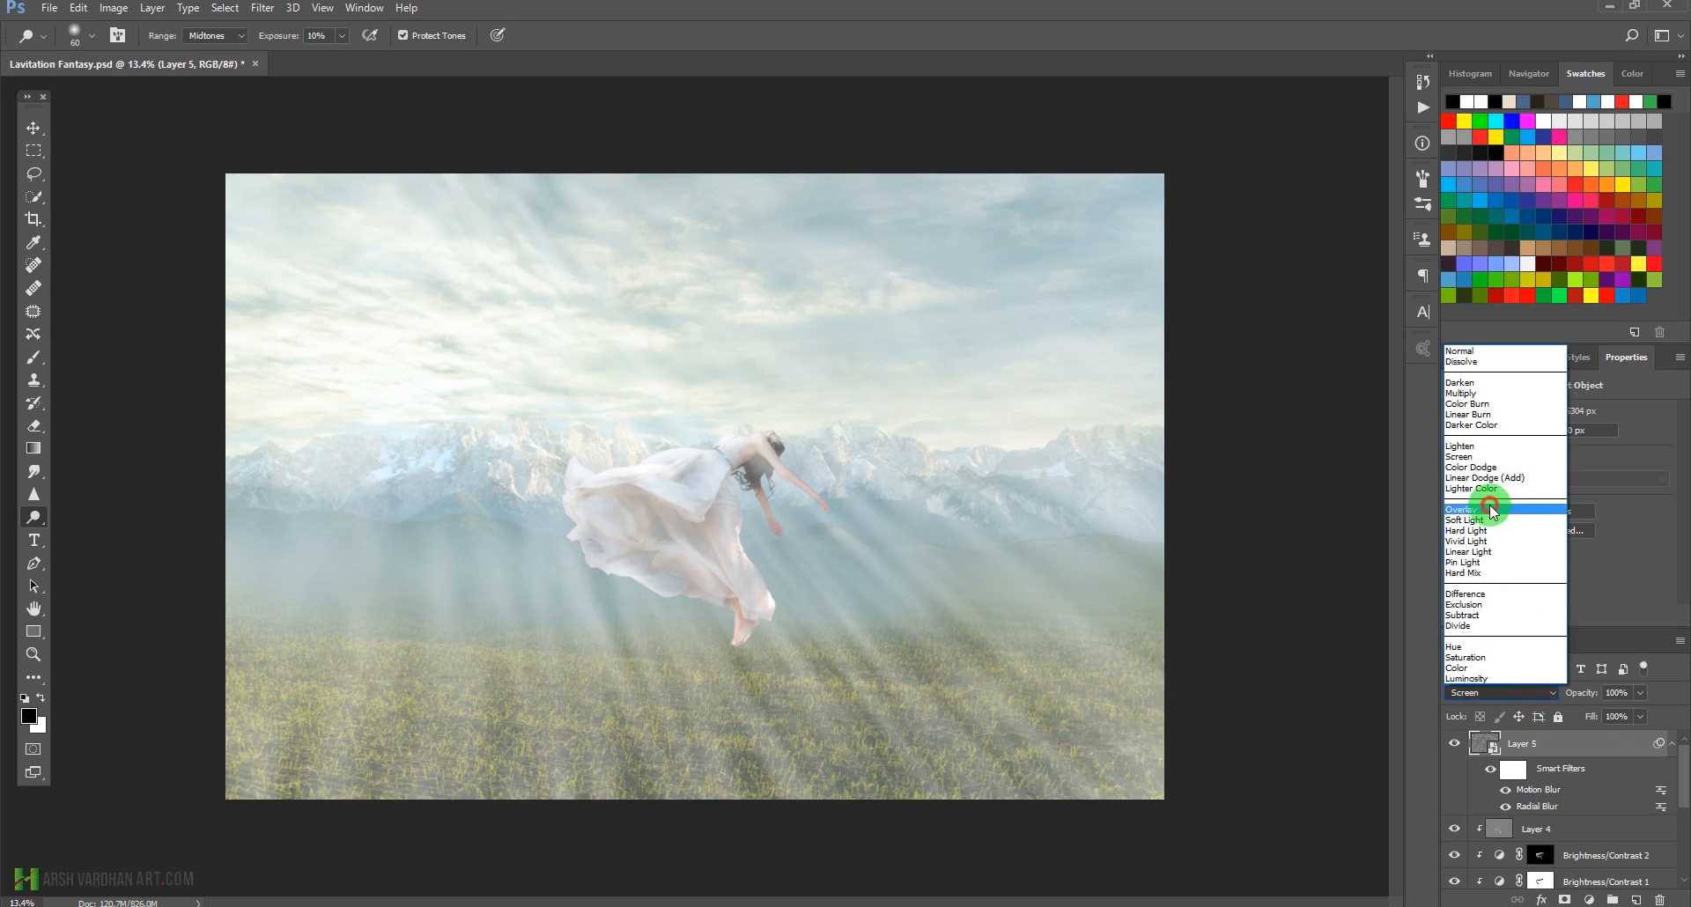
{"action": "left_click", "coordinate": [1488, 509]}
{"action": "left_click", "coordinate": [1521, 694]}
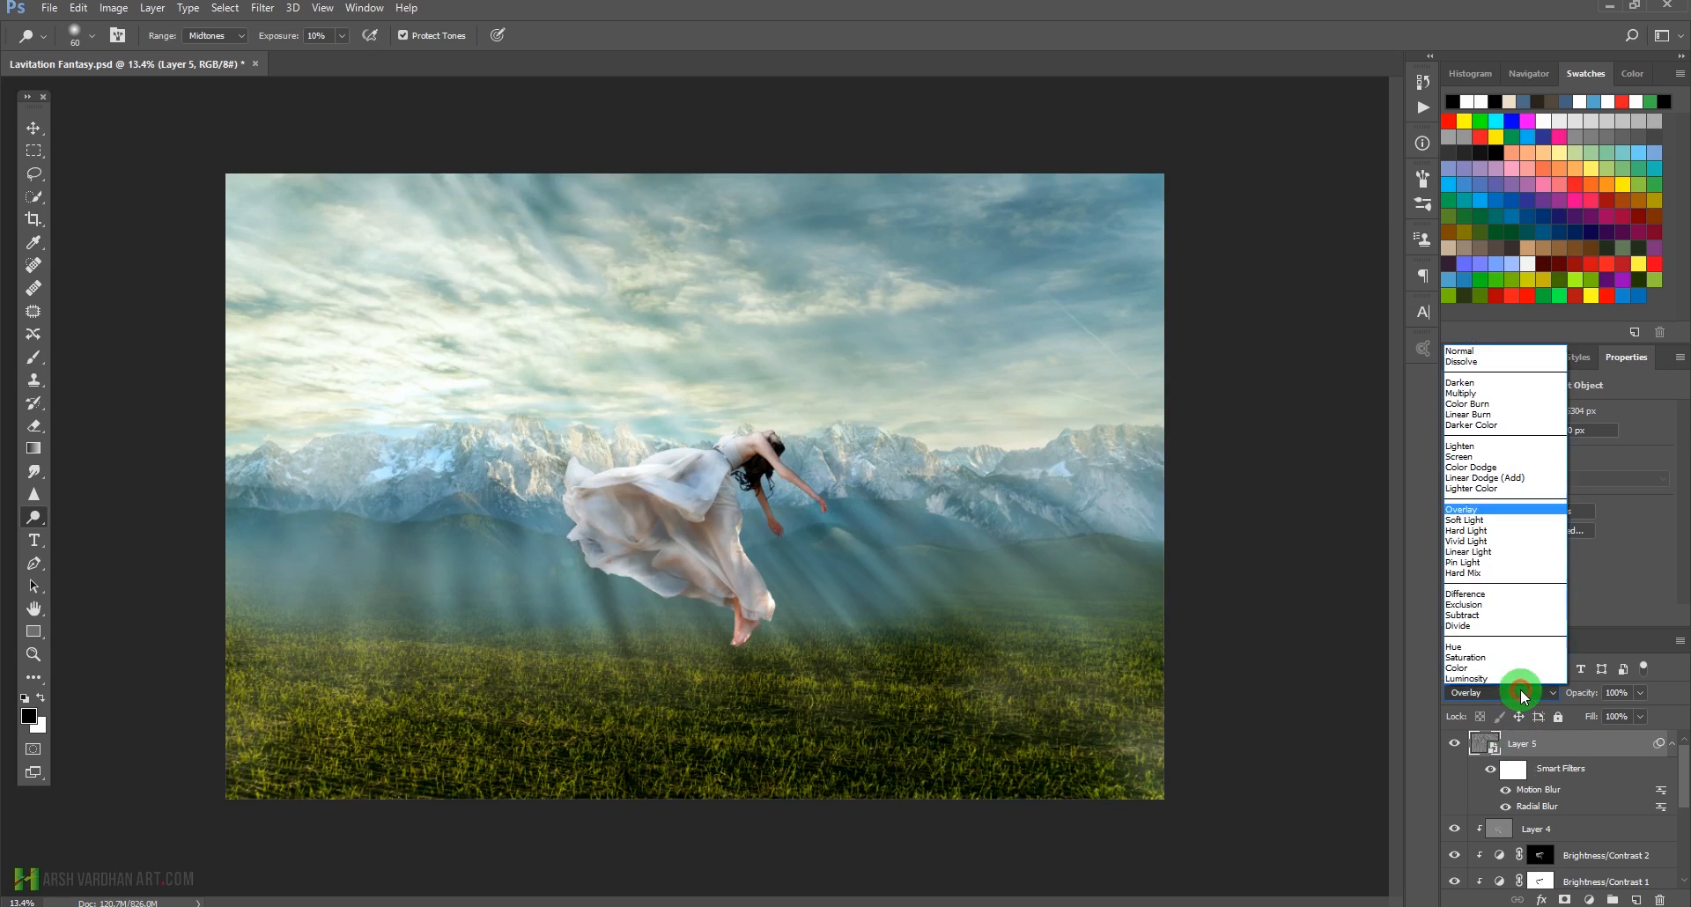
{"action": "left_click", "coordinate": [1494, 520]}
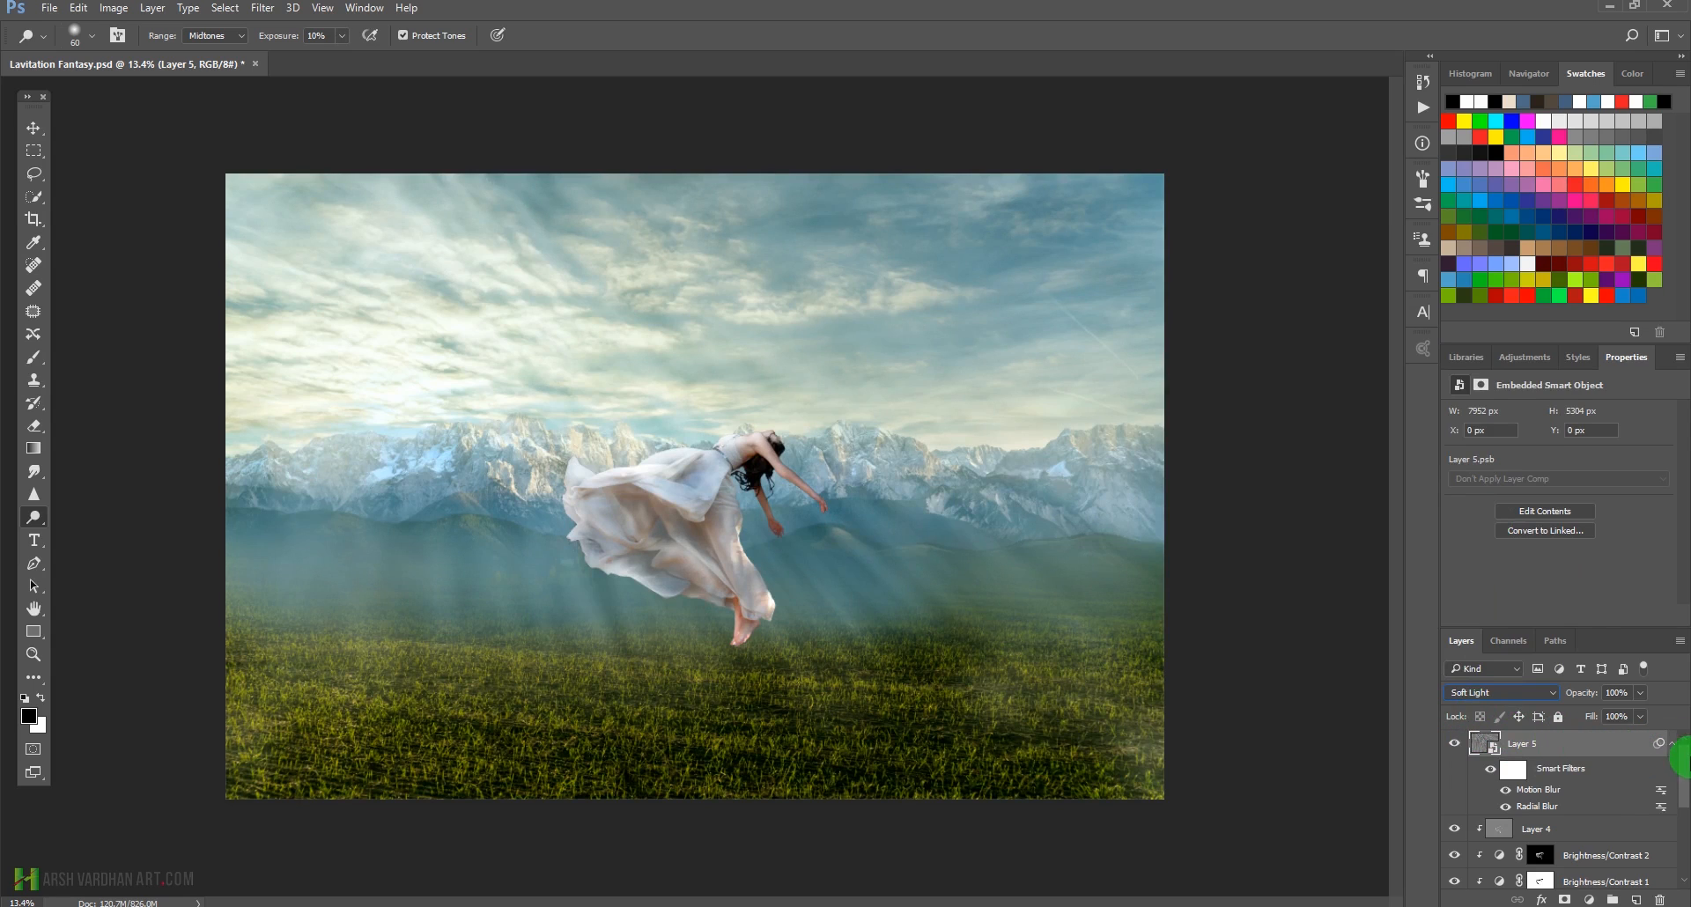
Add a layer mask to the light-ray layer and set up a black brush about 1900 px in size.
{"action": "left_click", "coordinate": [1671, 747]}
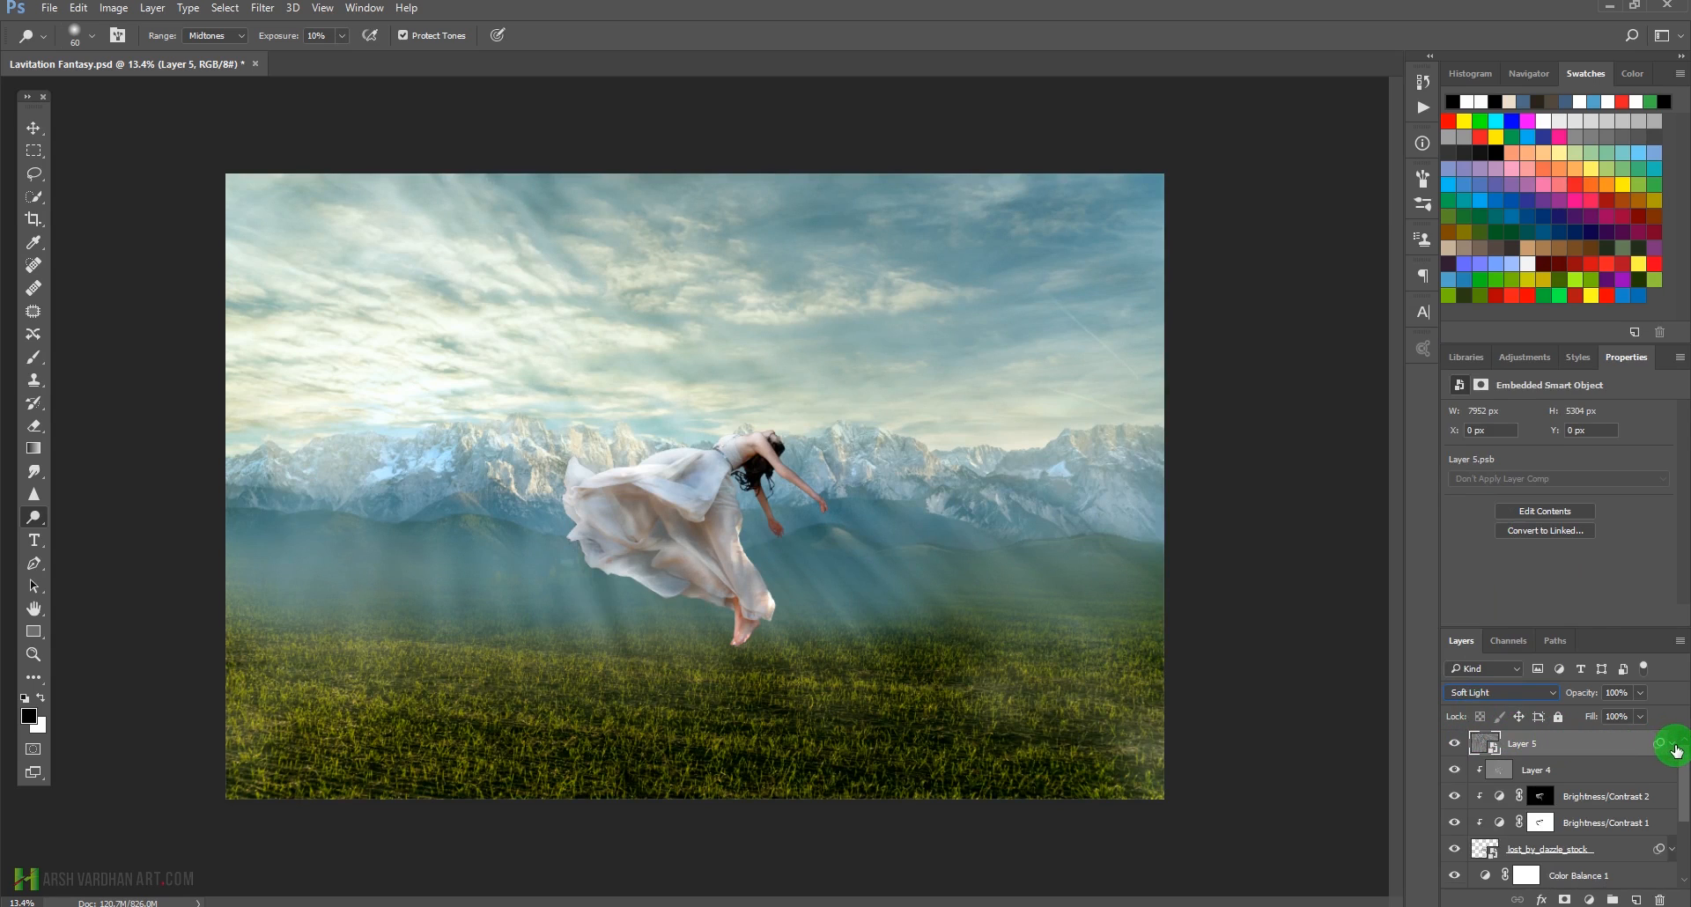
{"action": "left_click", "coordinate": [1565, 900]}
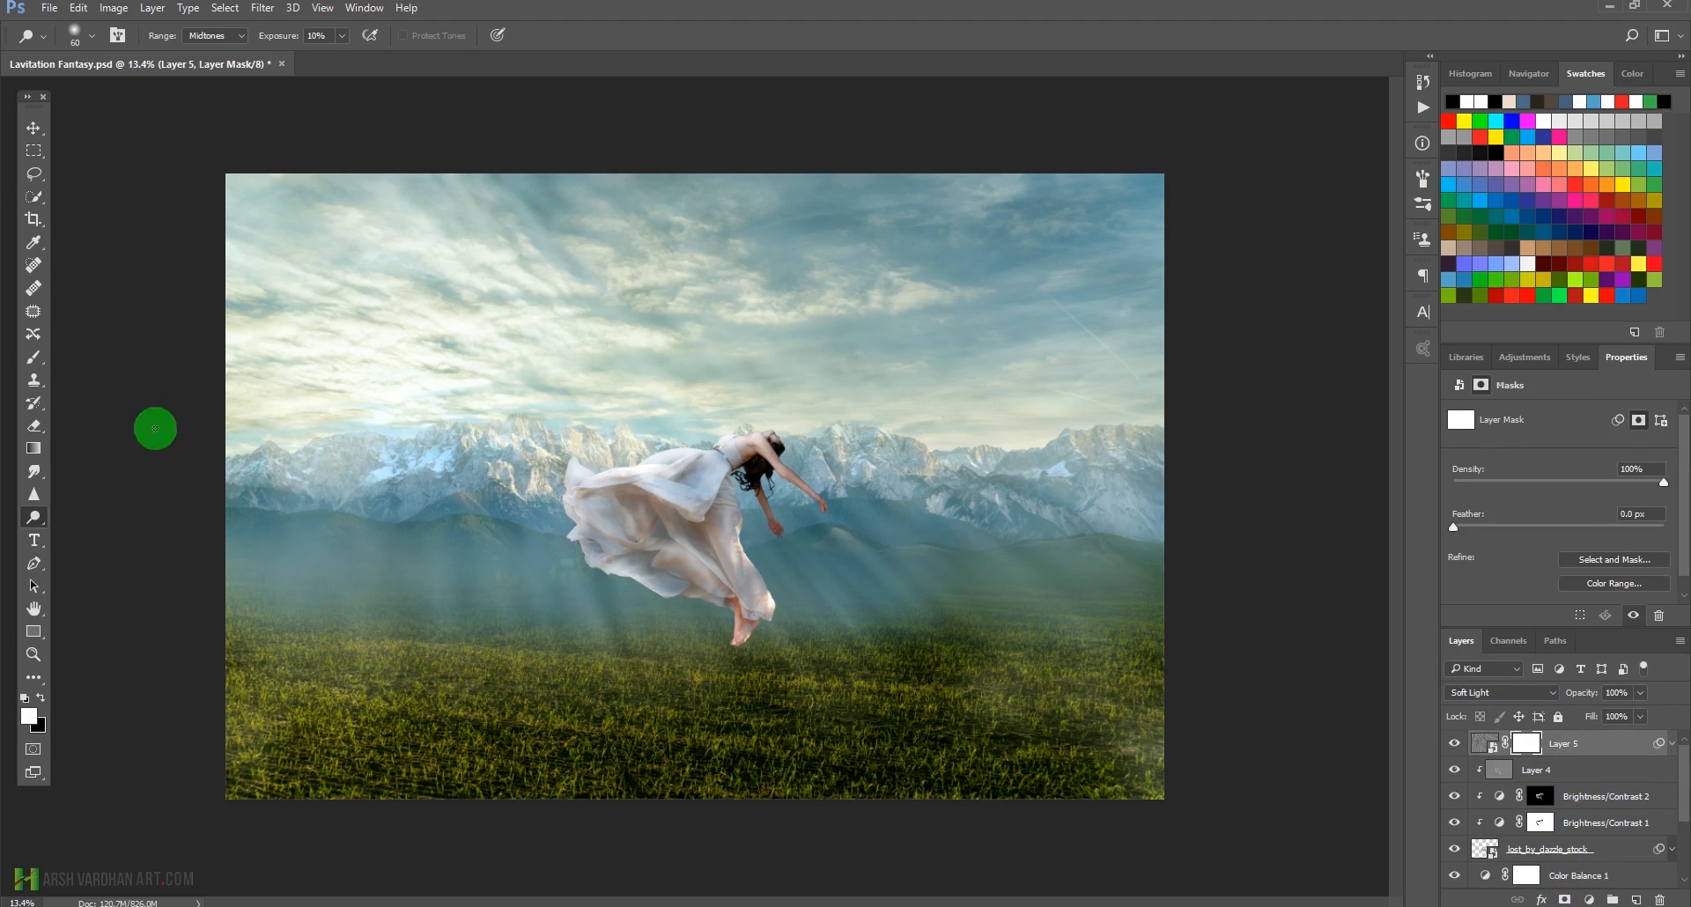
{"action": "left_click", "coordinate": [33, 357]}
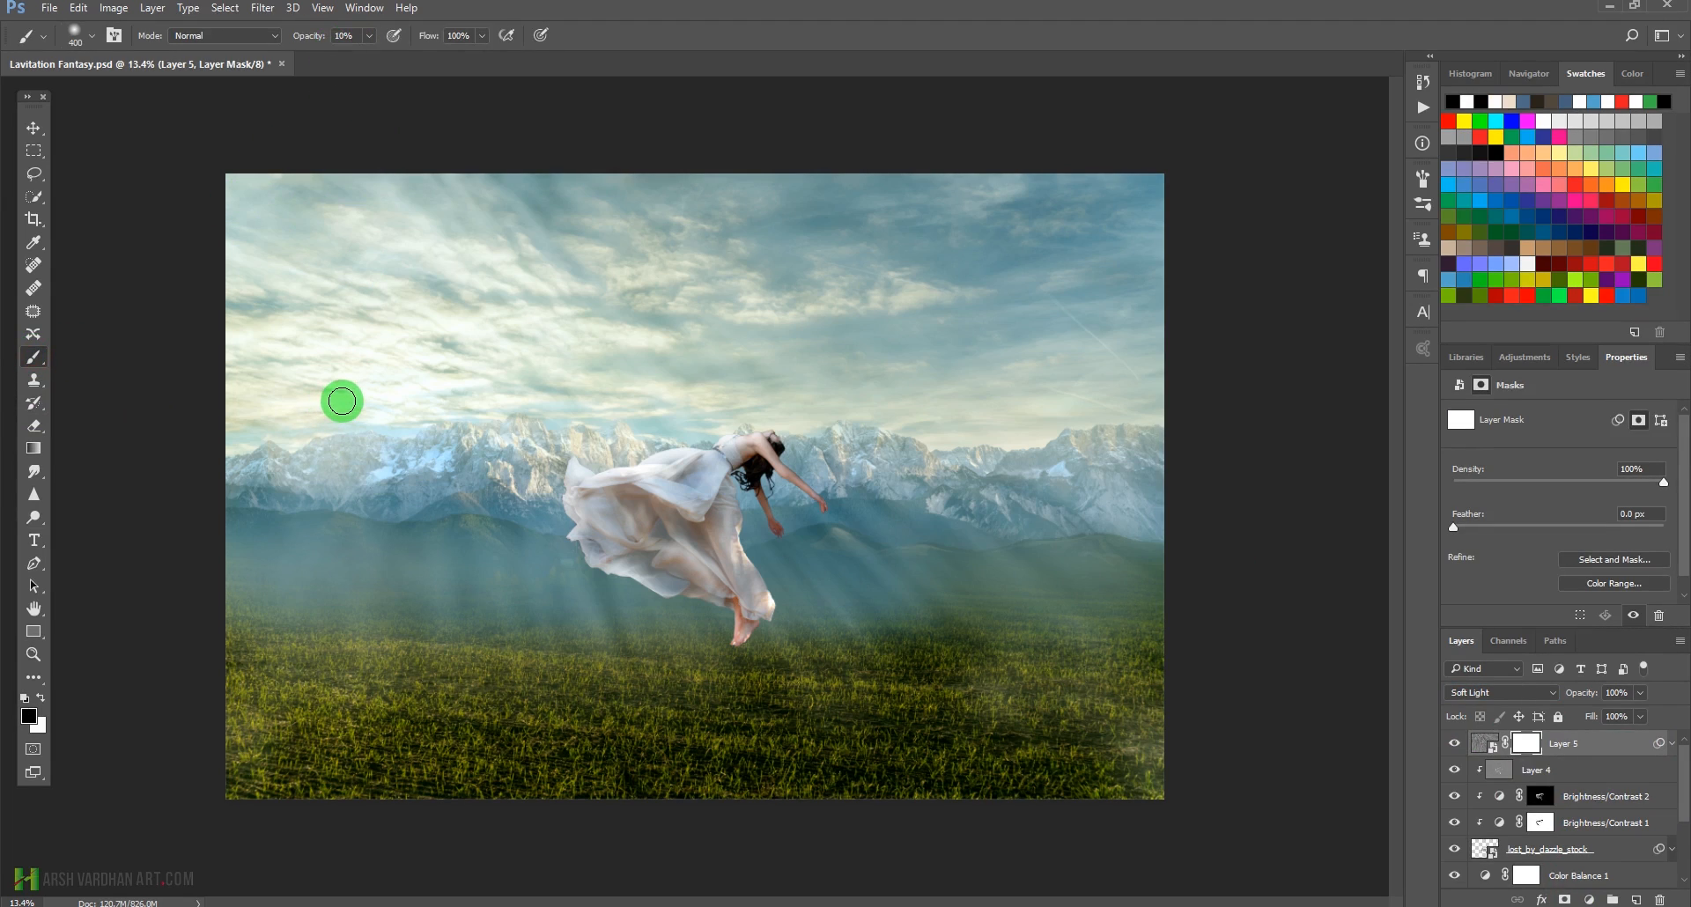
{"action": "key", "text": "bracketright"}
{"action": "key", "text": "bracketright"}
{"action": "key", "text": "bracketright"}
{"action": "key", "text": "bracketright"}
{"action": "key", "text": "bracketright"}
{"action": "key", "text": "bracketright"}
{"action": "key", "text": "bracketright"}
{"action": "key", "text": "bracketright"}
{"action": "key", "text": "bracketright"}
{"action": "key", "text": "bracketright"}
{"action": "key", "text": "bracketright"}
{"action": "key", "text": "bracketright"}
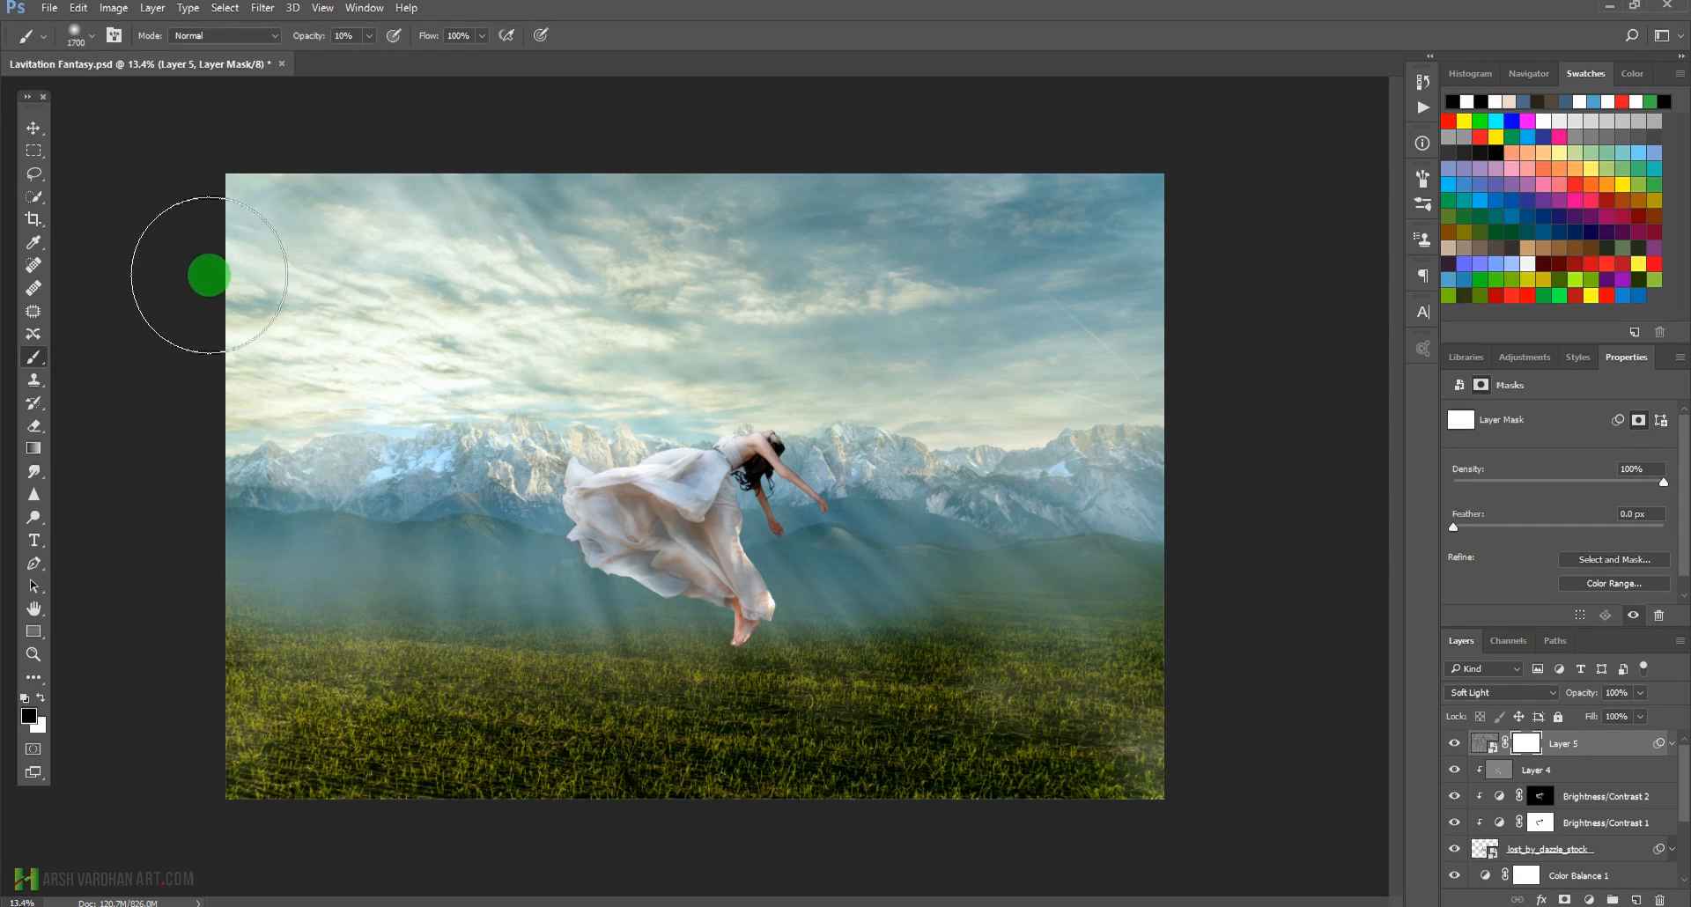
Paint black at 10% opacity on the light-ray mask along the sky's upper edge and the field's lower corners.
{"action": "left_click", "coordinate": [226, 178]}
{"action": "left_click", "coordinate": [349, 763]}
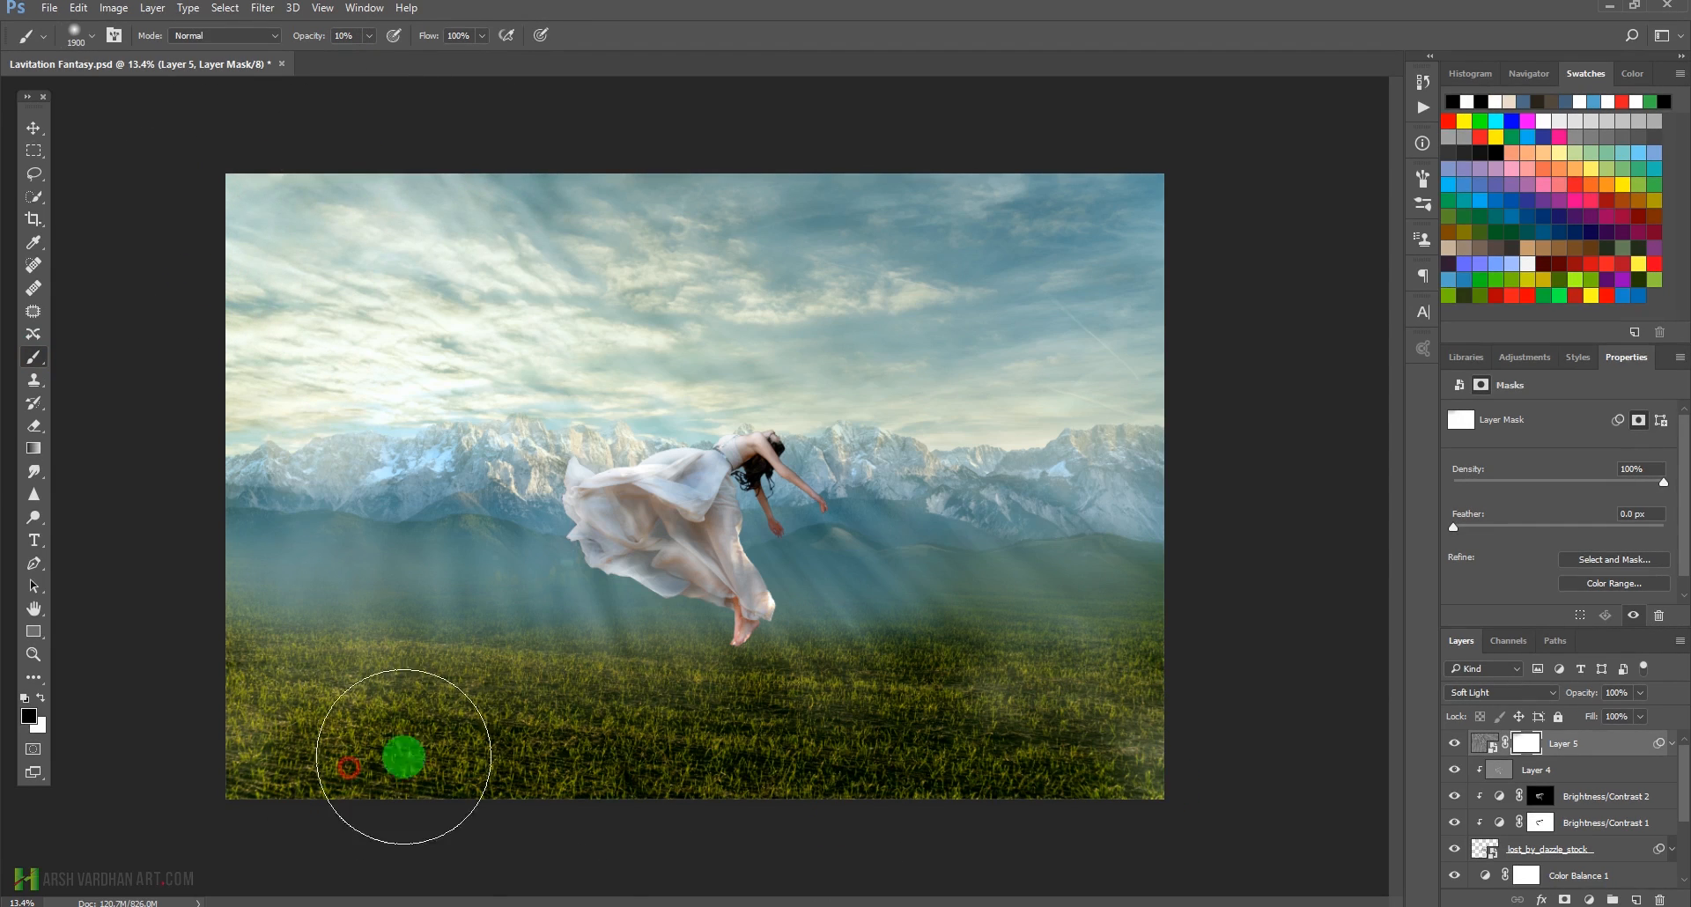
{"action": "left_click", "coordinate": [224, 753]}
{"action": "left_click", "coordinate": [1132, 776]}
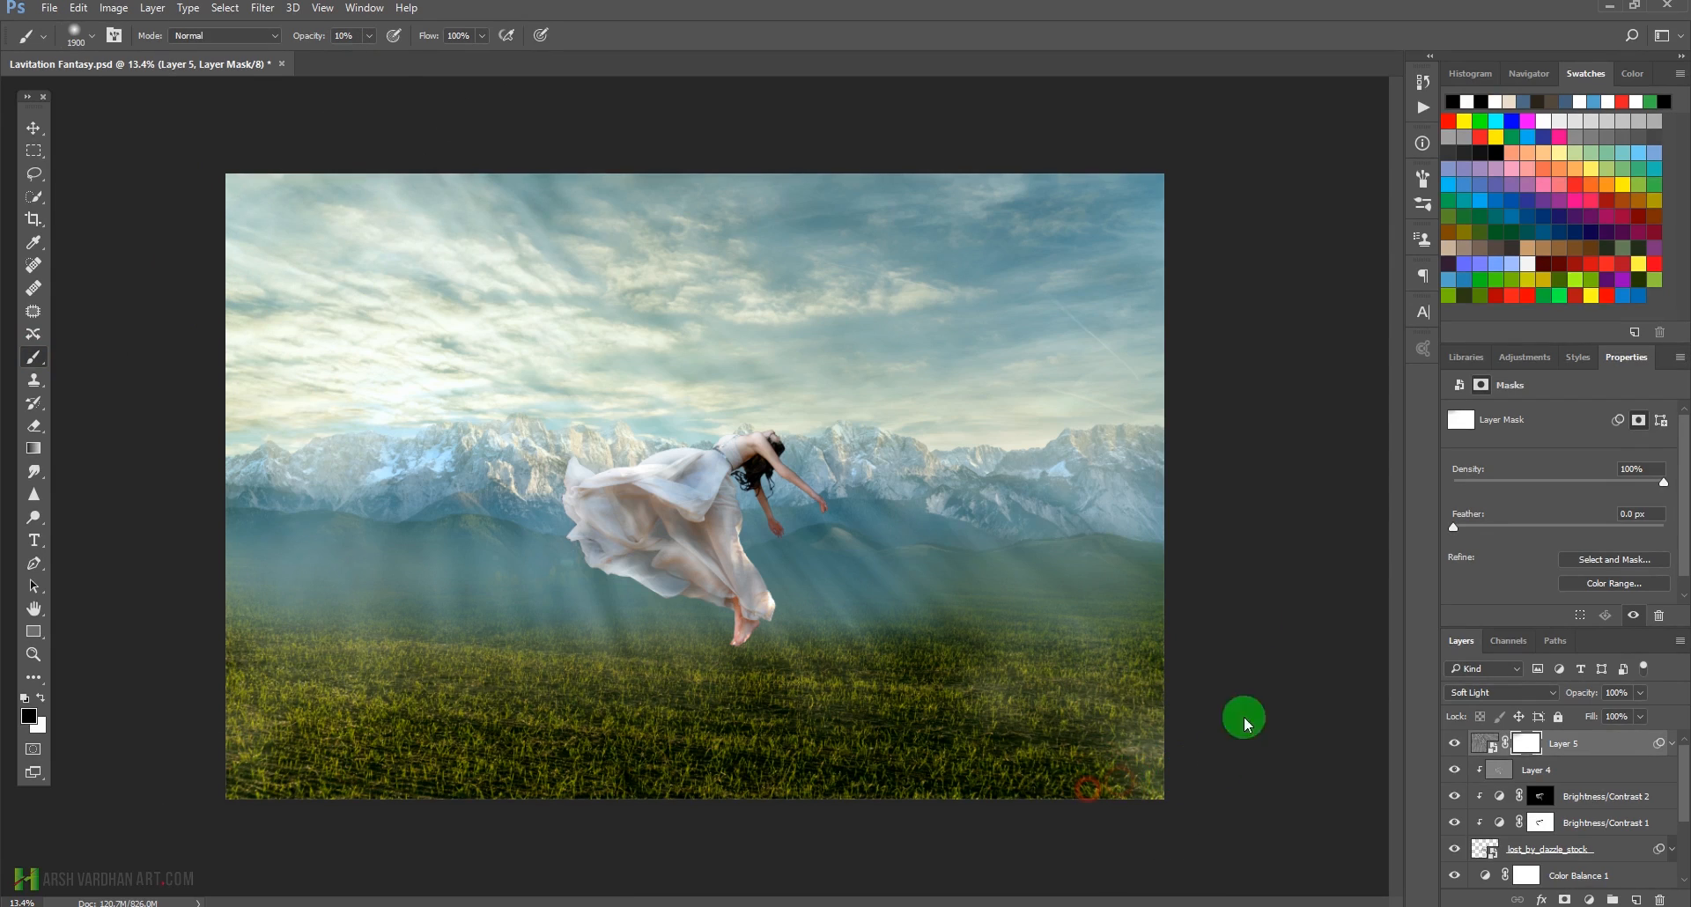
{"action": "left_click", "coordinate": [408, 211]}
{"action": "left_click", "coordinate": [329, 219]}
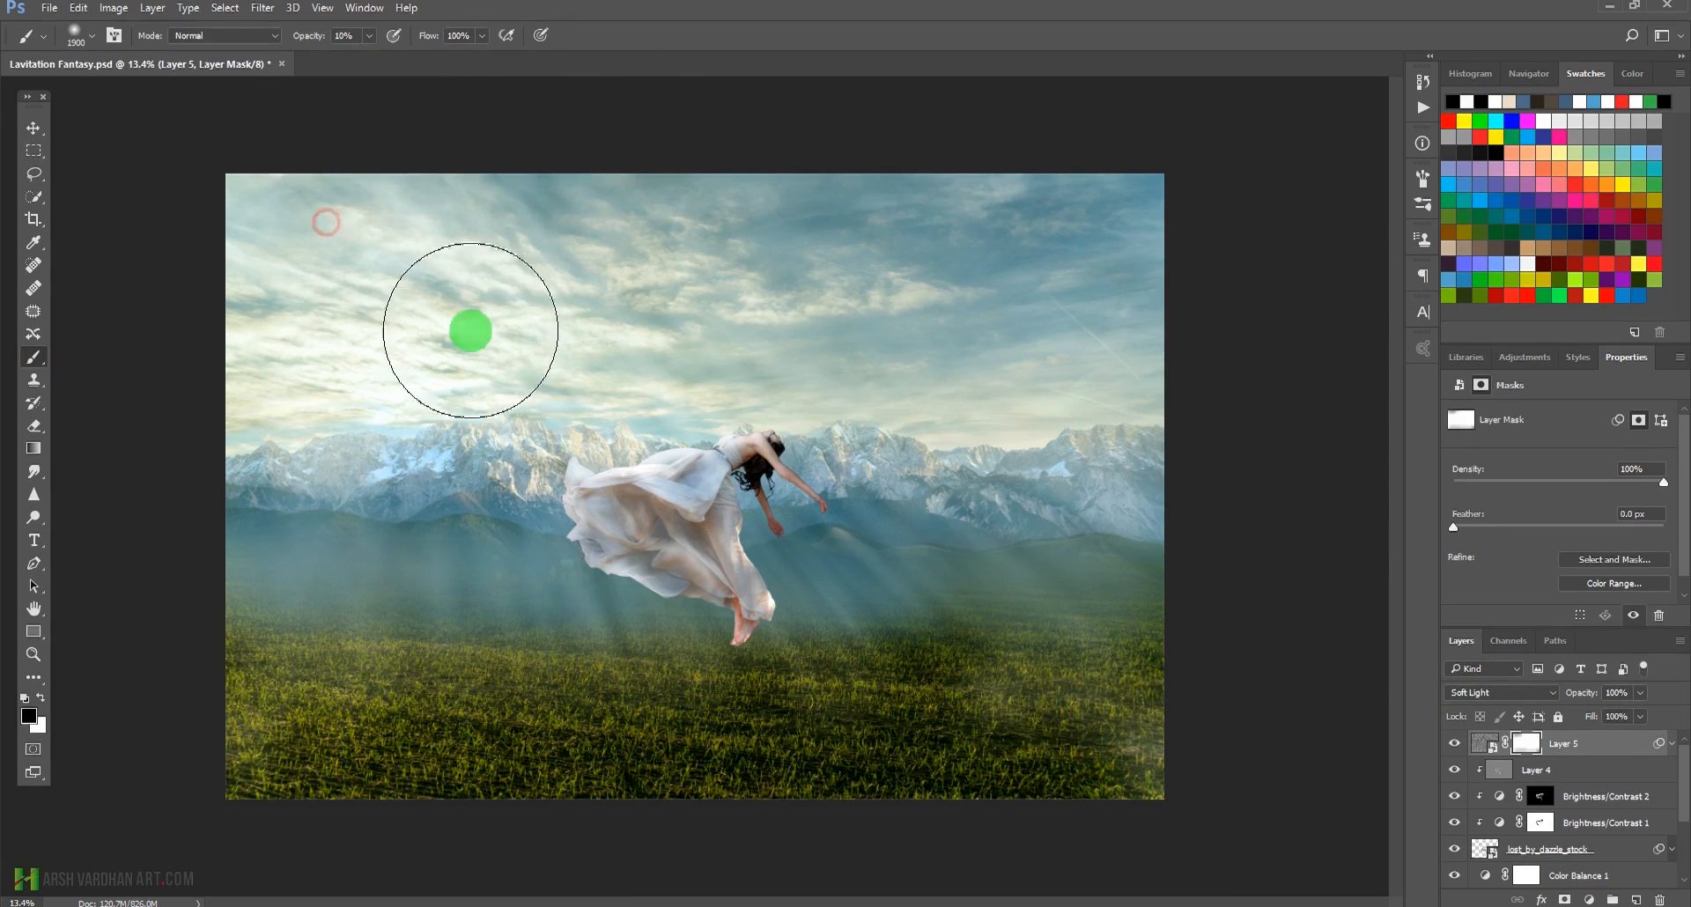
{"action": "left_click", "coordinate": [445, 226]}
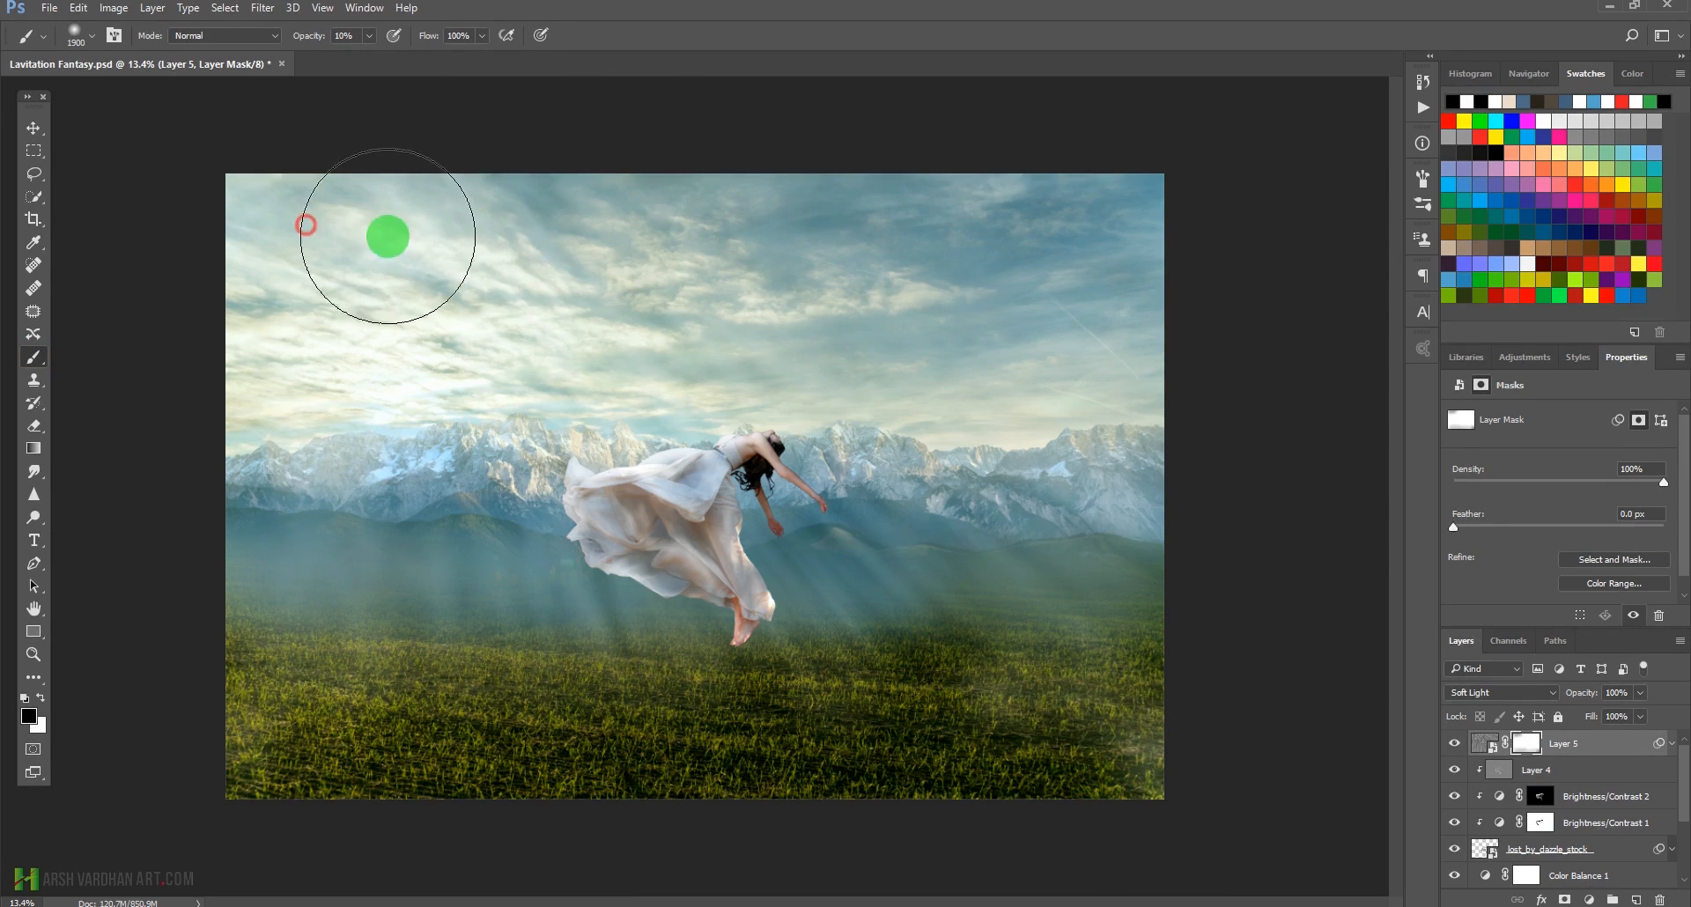
{"action": "left_click", "coordinate": [664, 214]}
{"action": "left_click", "coordinate": [287, 190]}
{"action": "left_click", "coordinate": [1087, 203]}
{"action": "left_click", "coordinate": [1125, 206]}
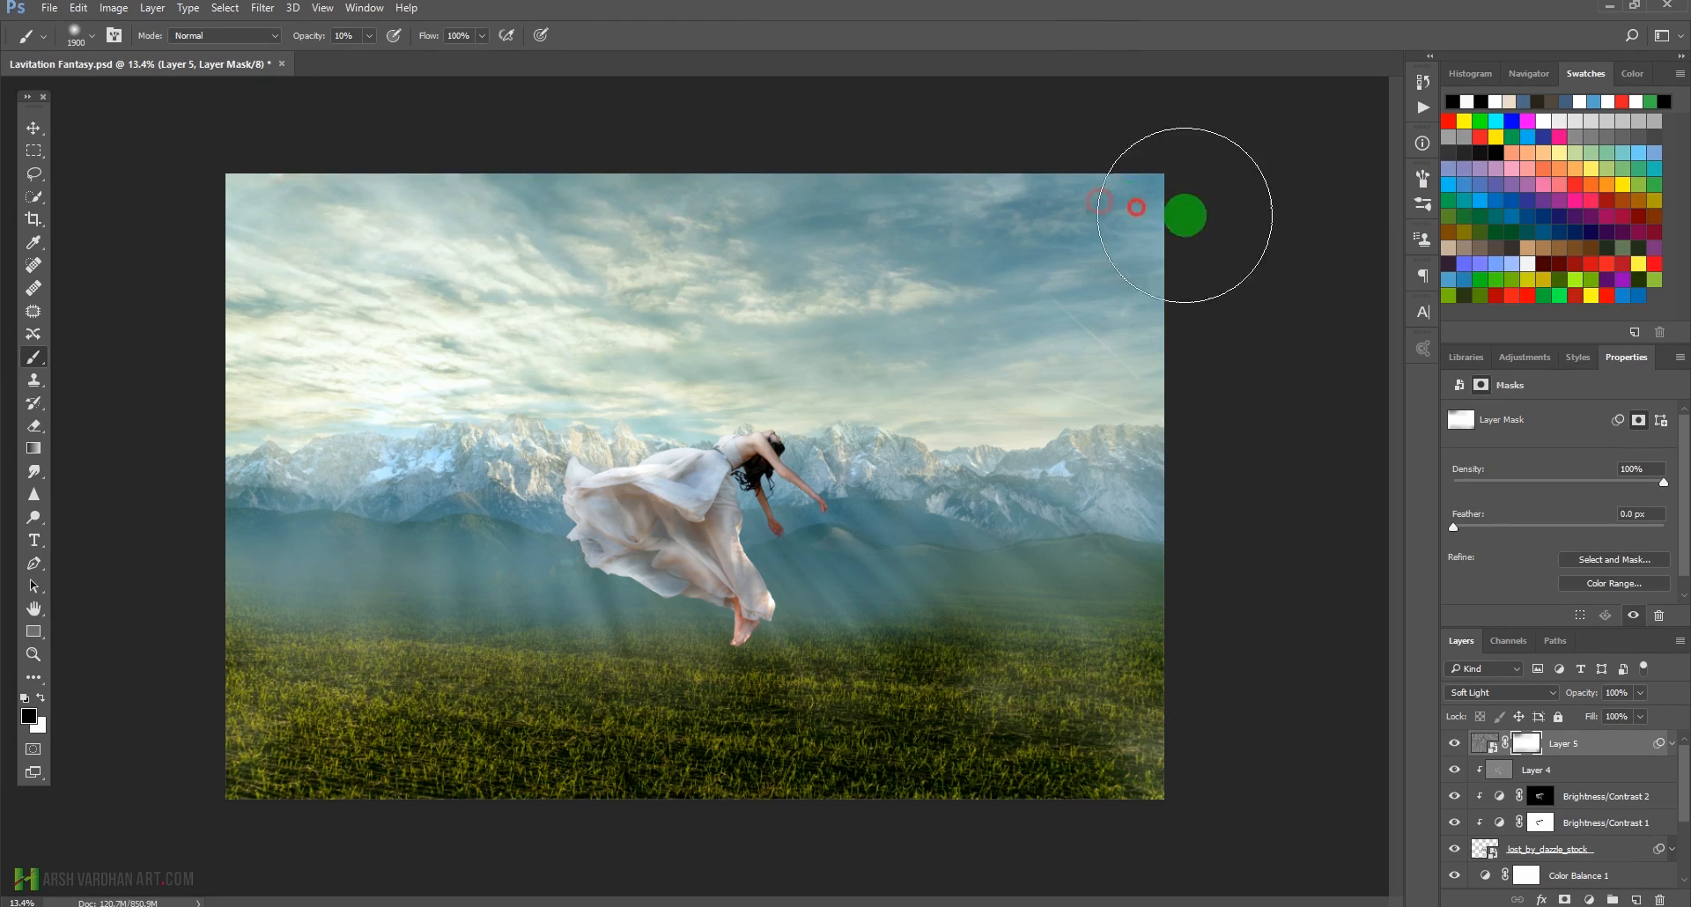
{"action": "left_click", "coordinate": [742, 191]}
{"action": "left_click", "coordinate": [472, 189]}
{"action": "left_click", "coordinate": [495, 206]}
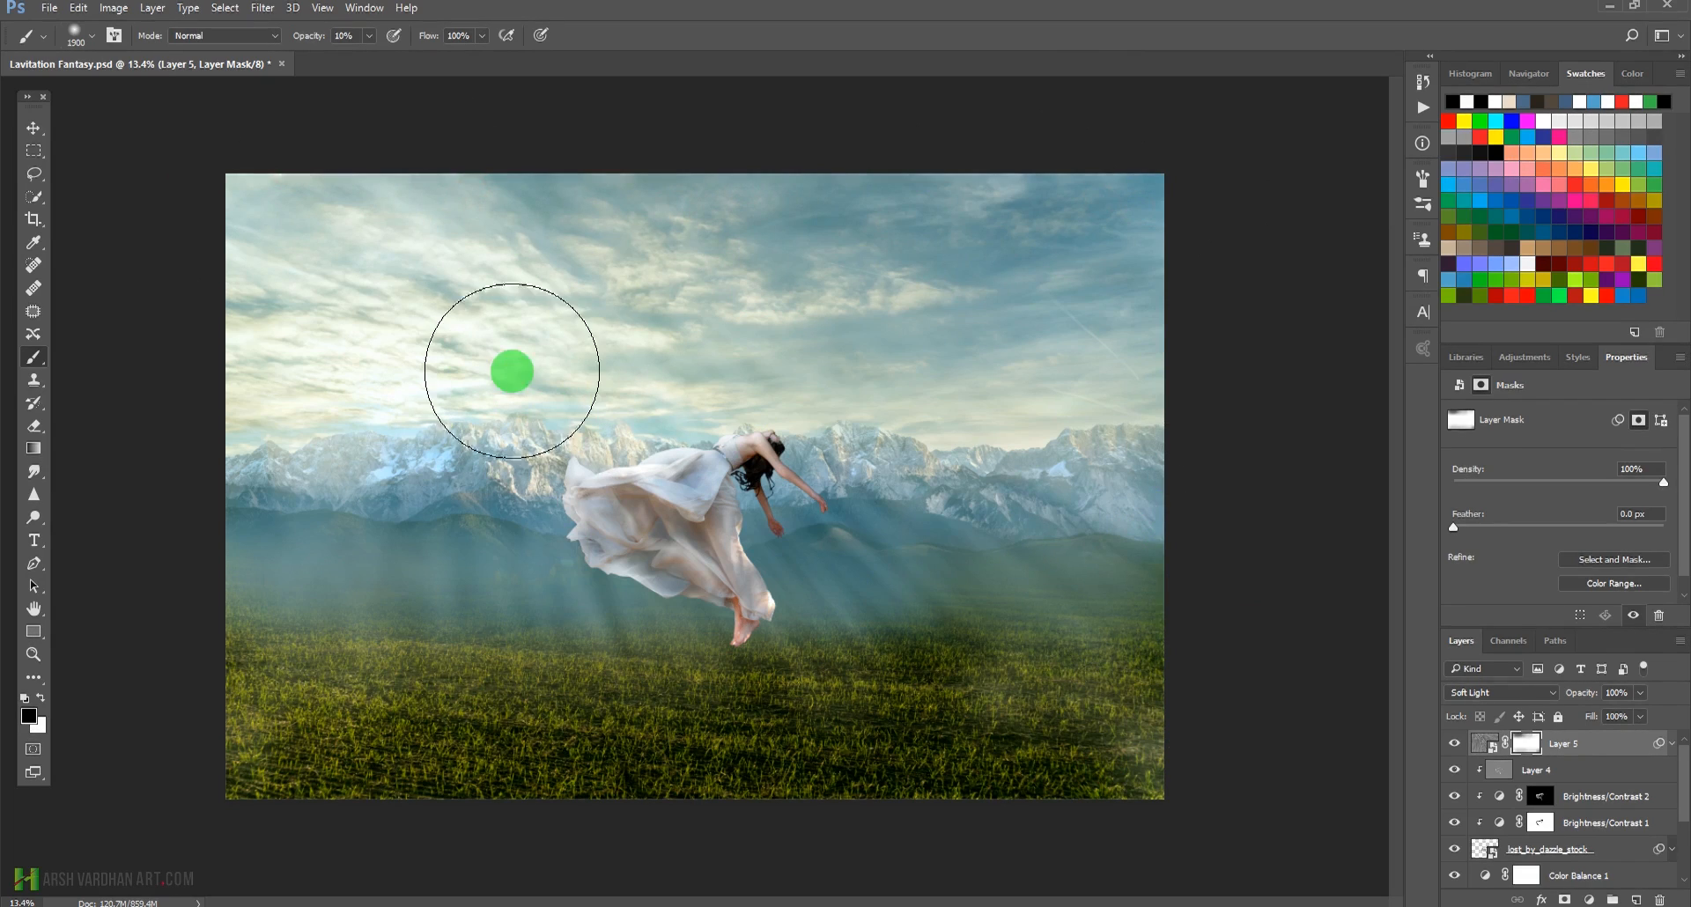
Create a new empty layer directly above Color Balance 1, beneath the woman's layer.
{"action": "left_click_drag", "start_coordinate": [1677, 781], "coordinate": [1684, 841]}
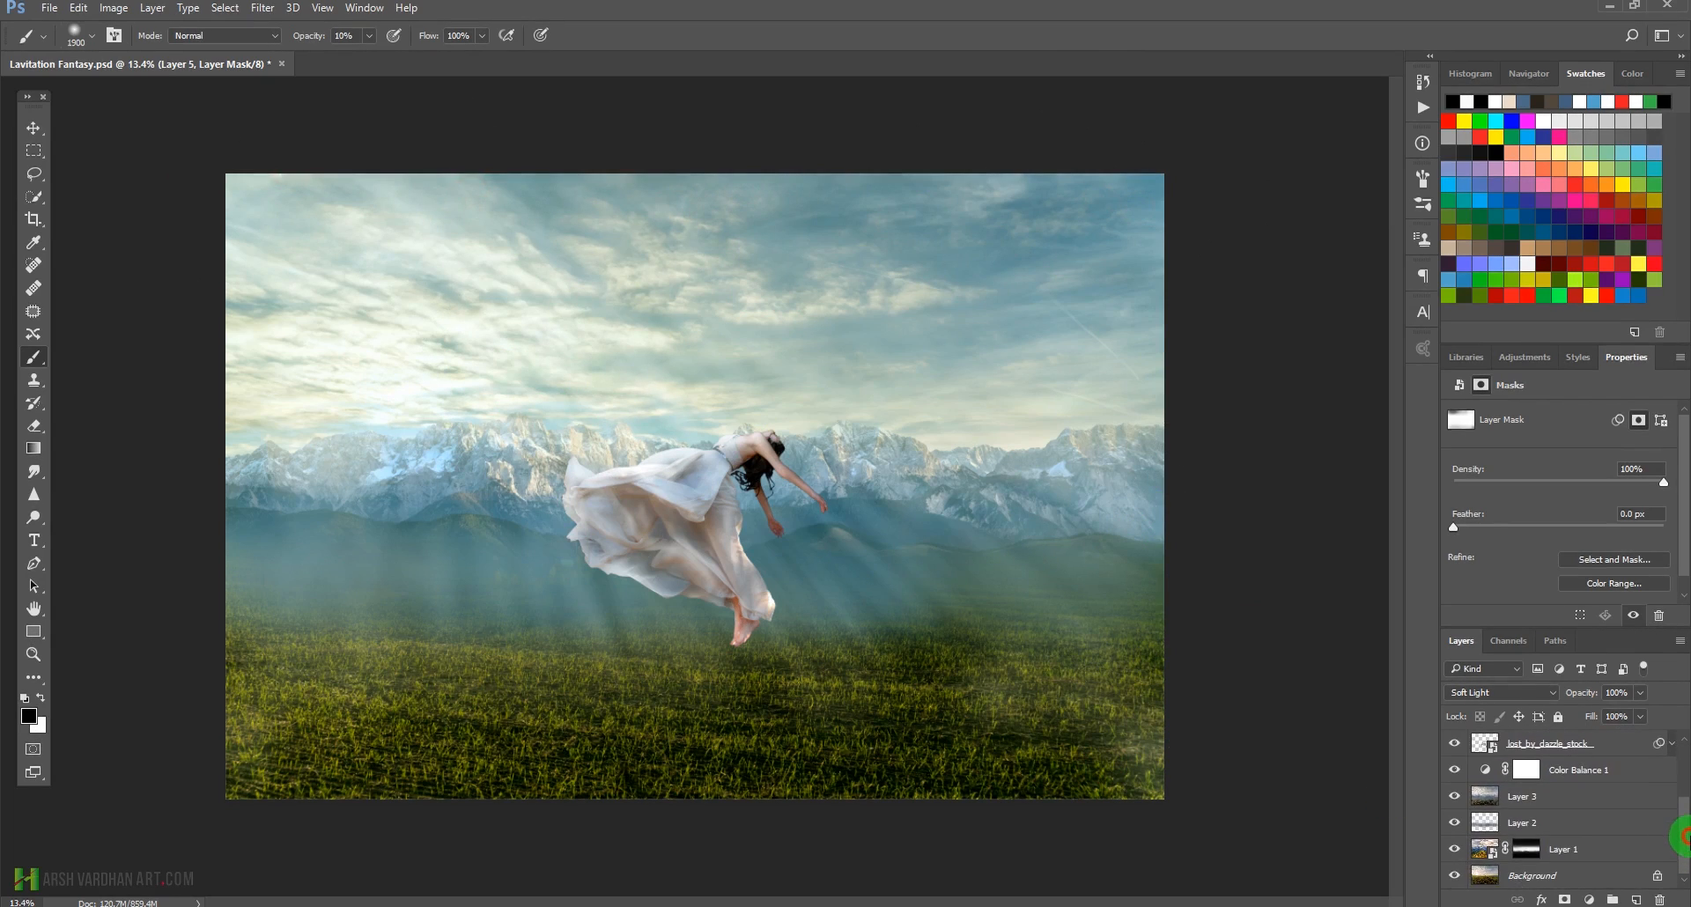
{"action": "left_click", "coordinate": [1550, 808]}
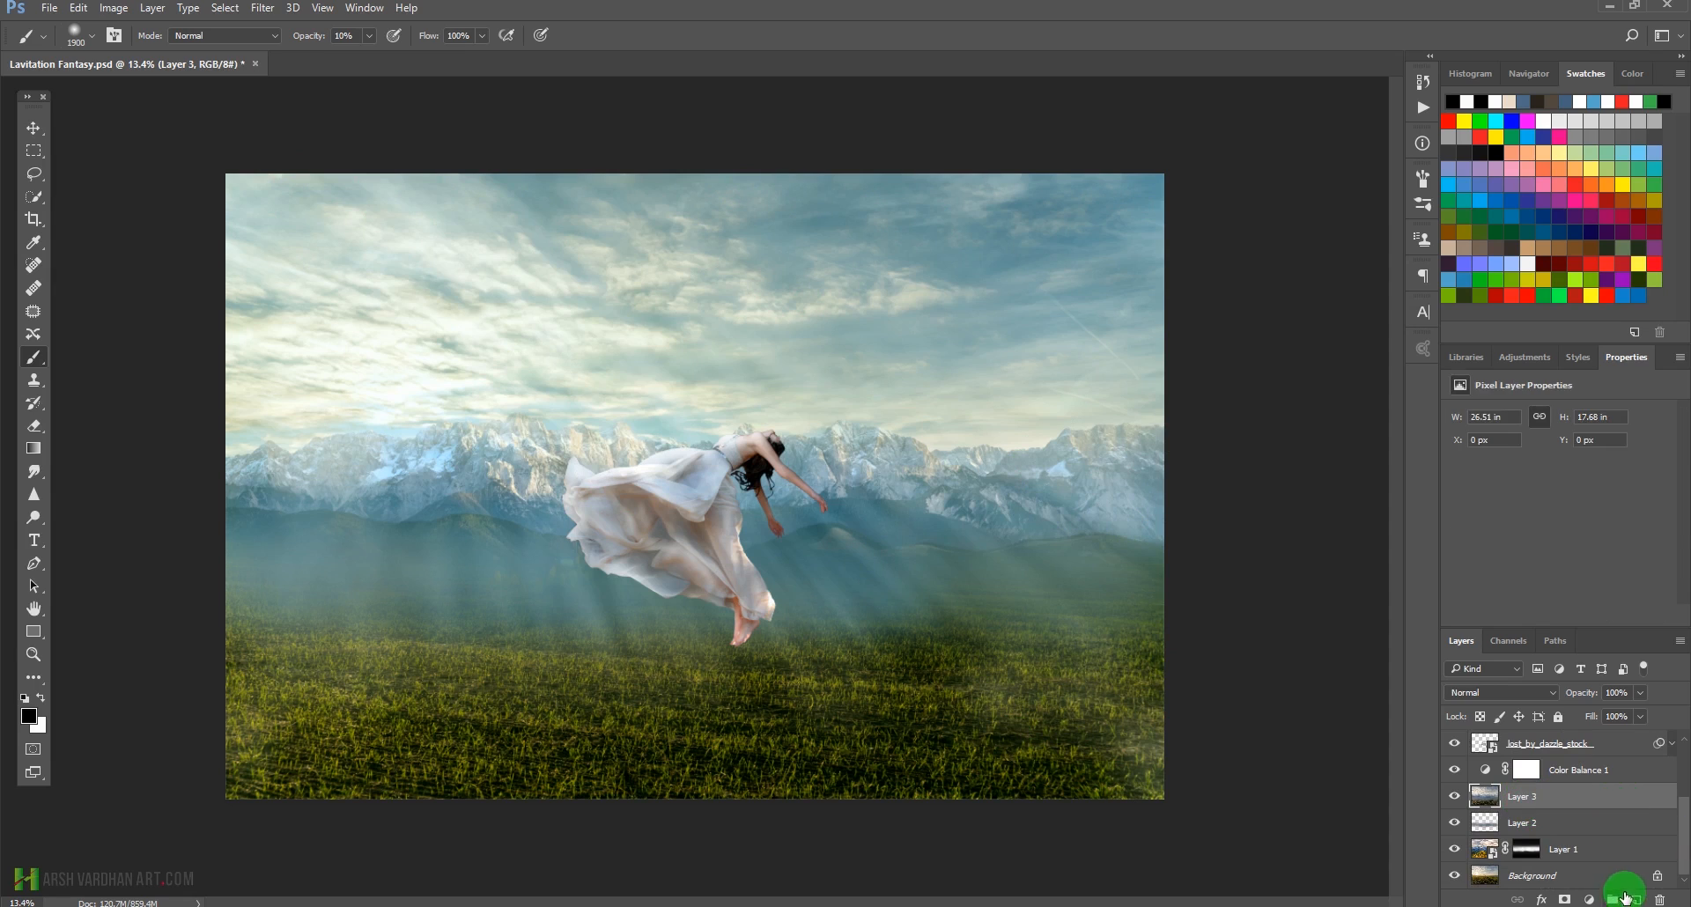
{"action": "left_click", "coordinate": [1529, 768]}
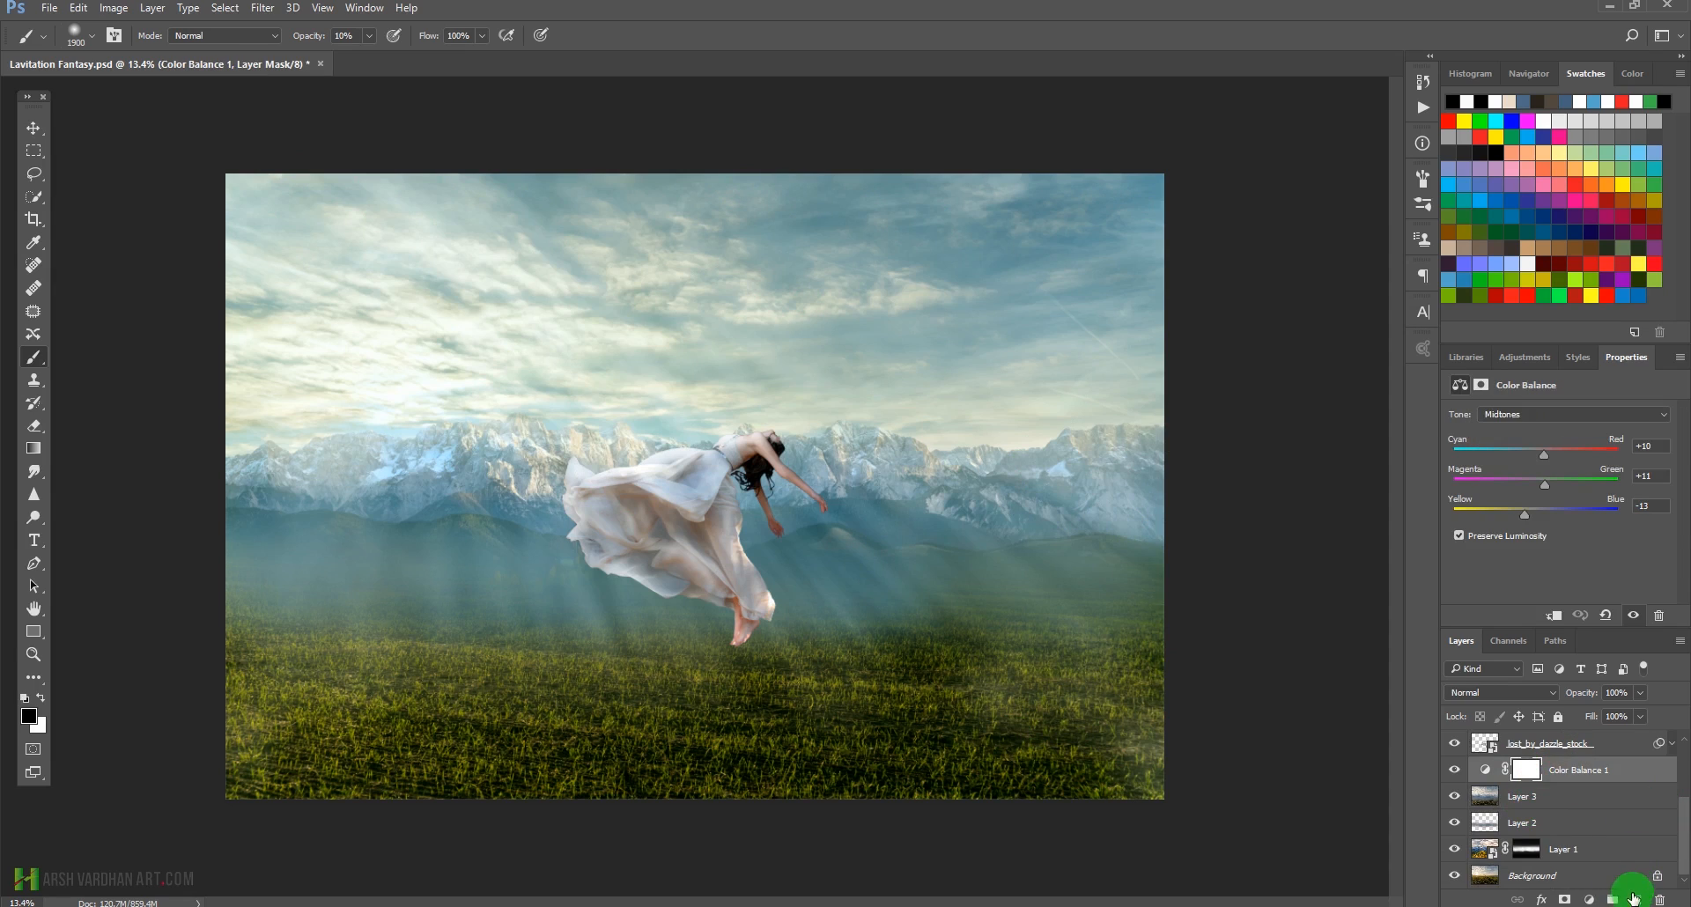
{"action": "left_click", "coordinate": [1636, 898]}
{"action": "left_click", "coordinate": [1514, 771]}
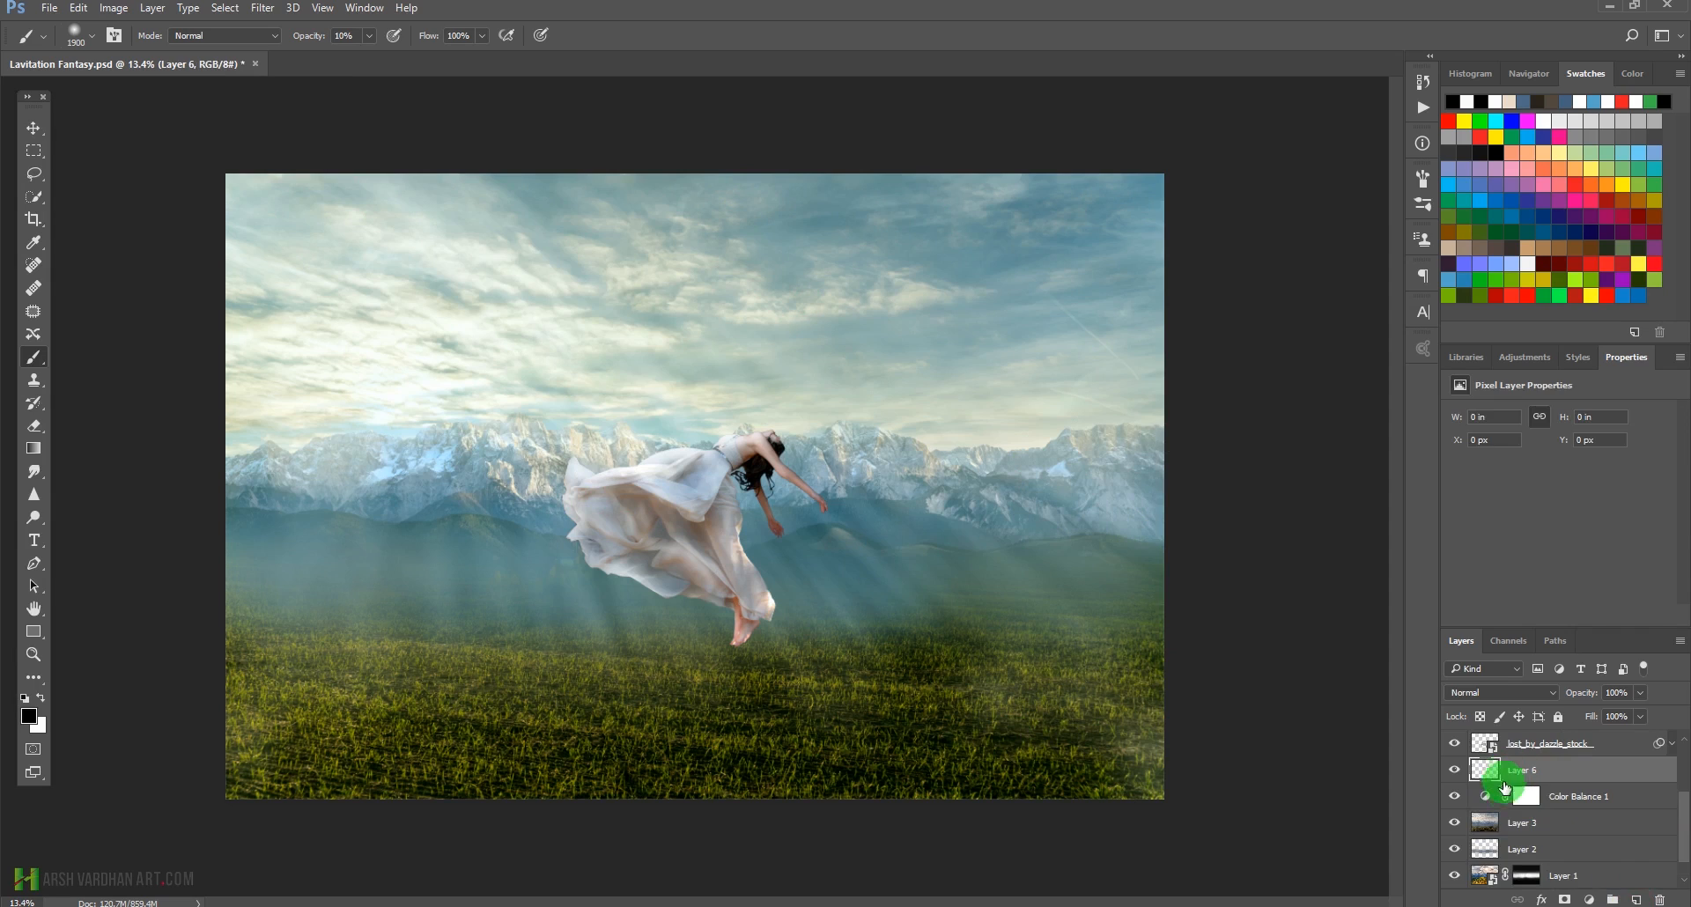
Choose an orange foreground colour and set the new layer's blend mode to Hard Light.
{"action": "left_click", "coordinate": [1532, 160]}
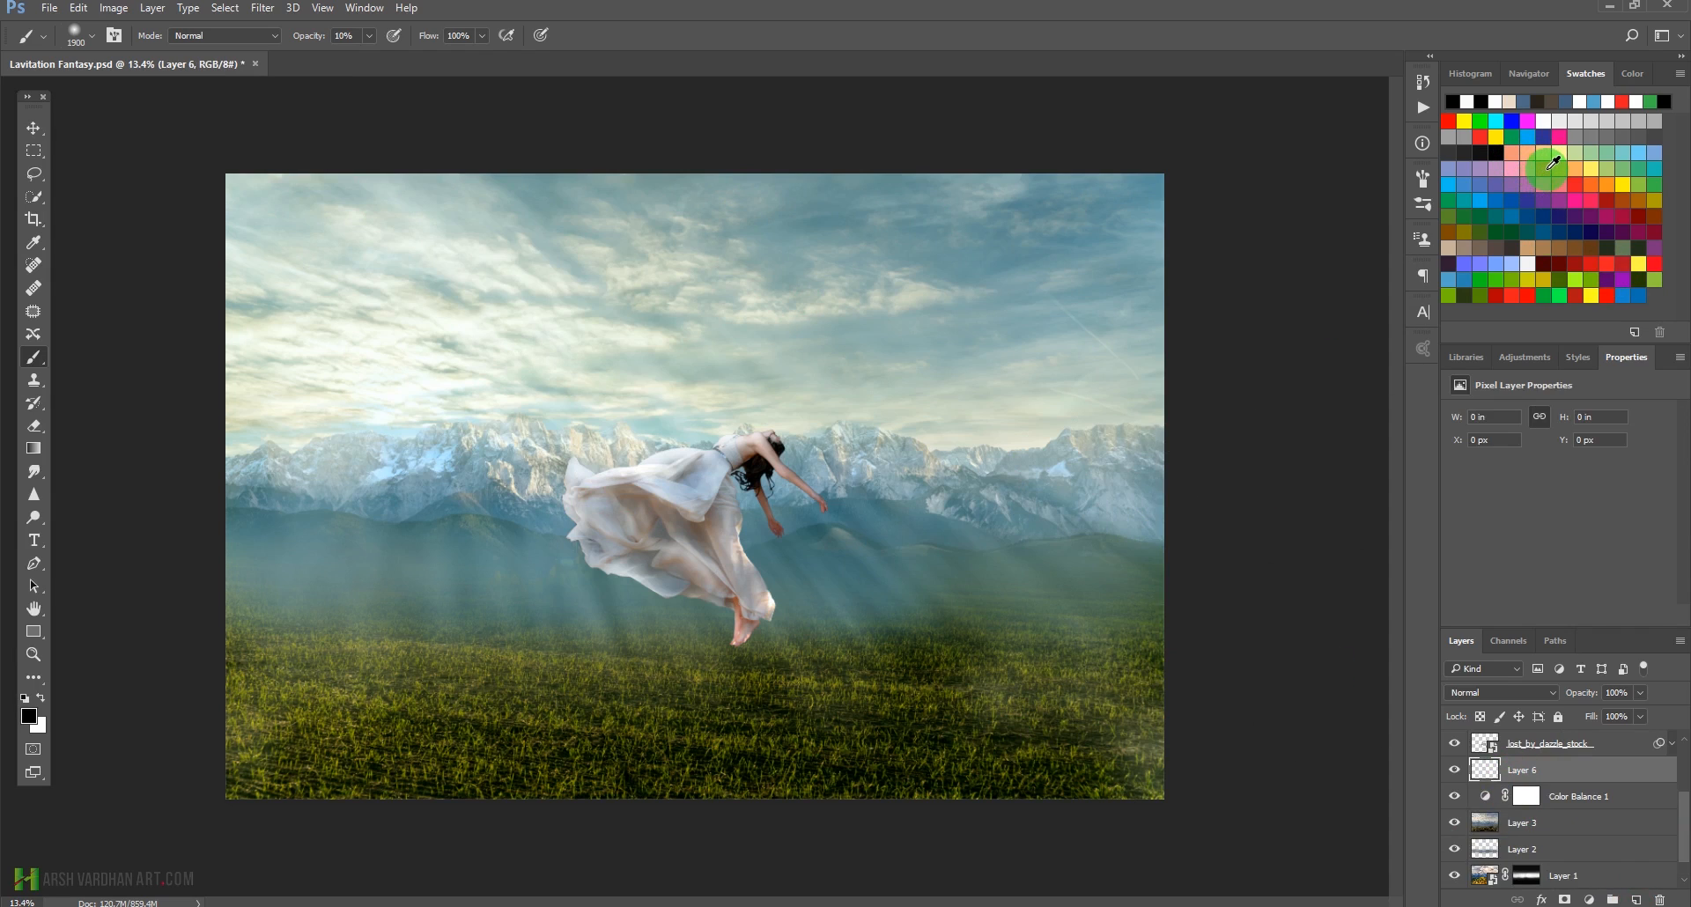
{"action": "left_click", "coordinate": [1545, 172]}
{"action": "left_click", "coordinate": [1505, 692]}
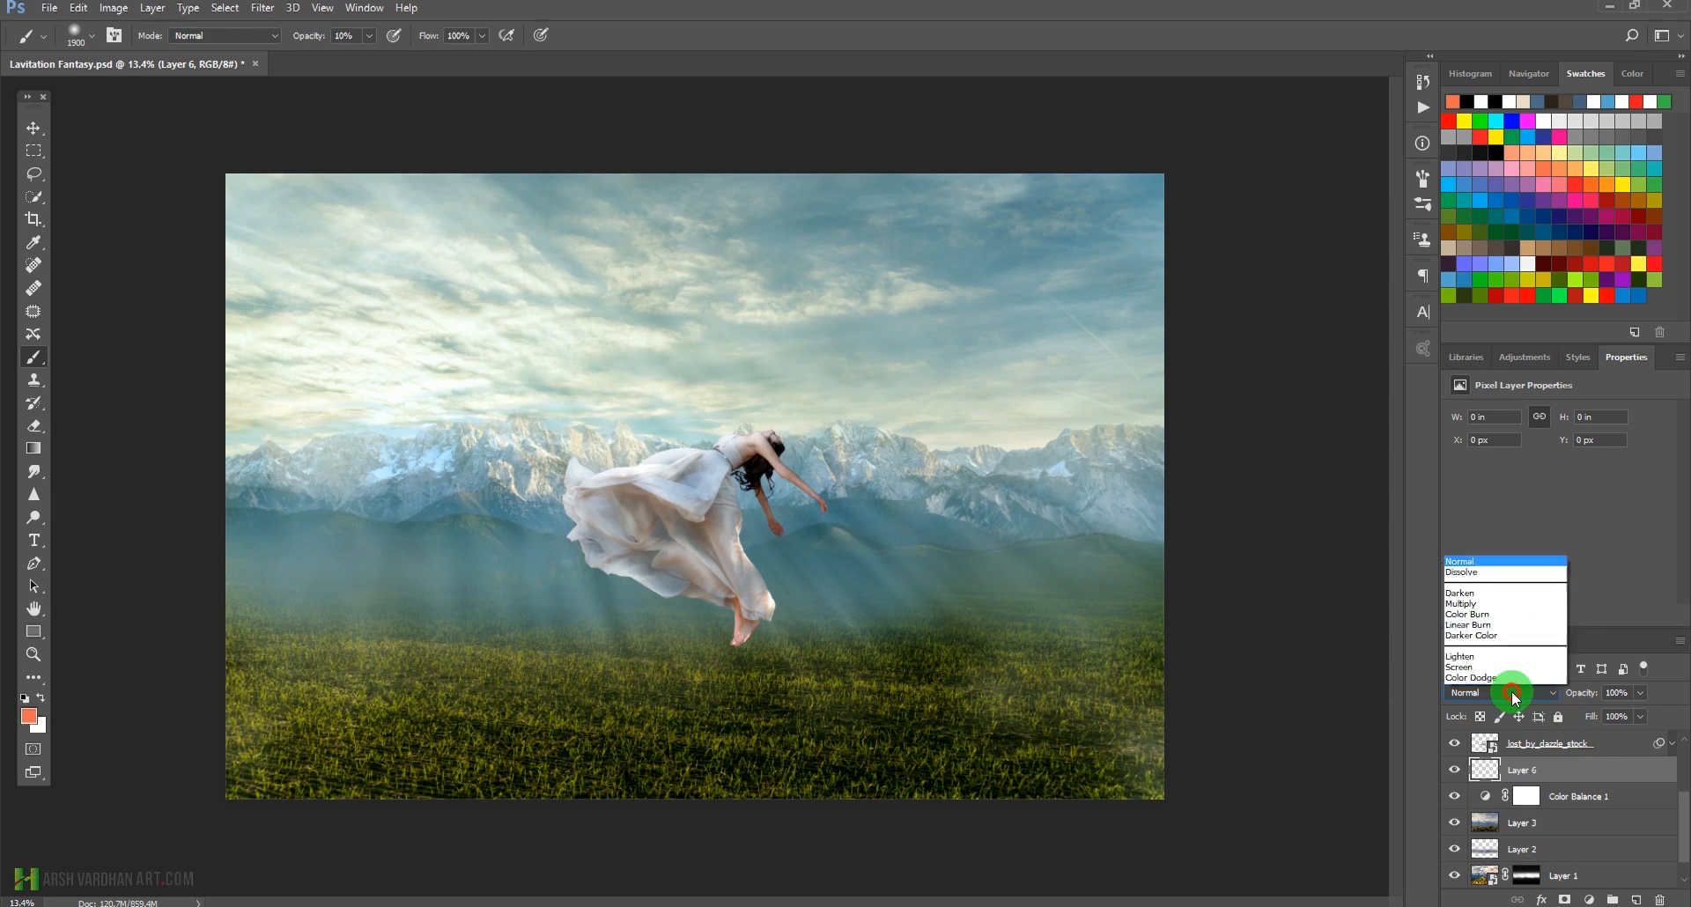
{"action": "left_click", "coordinate": [1493, 530]}
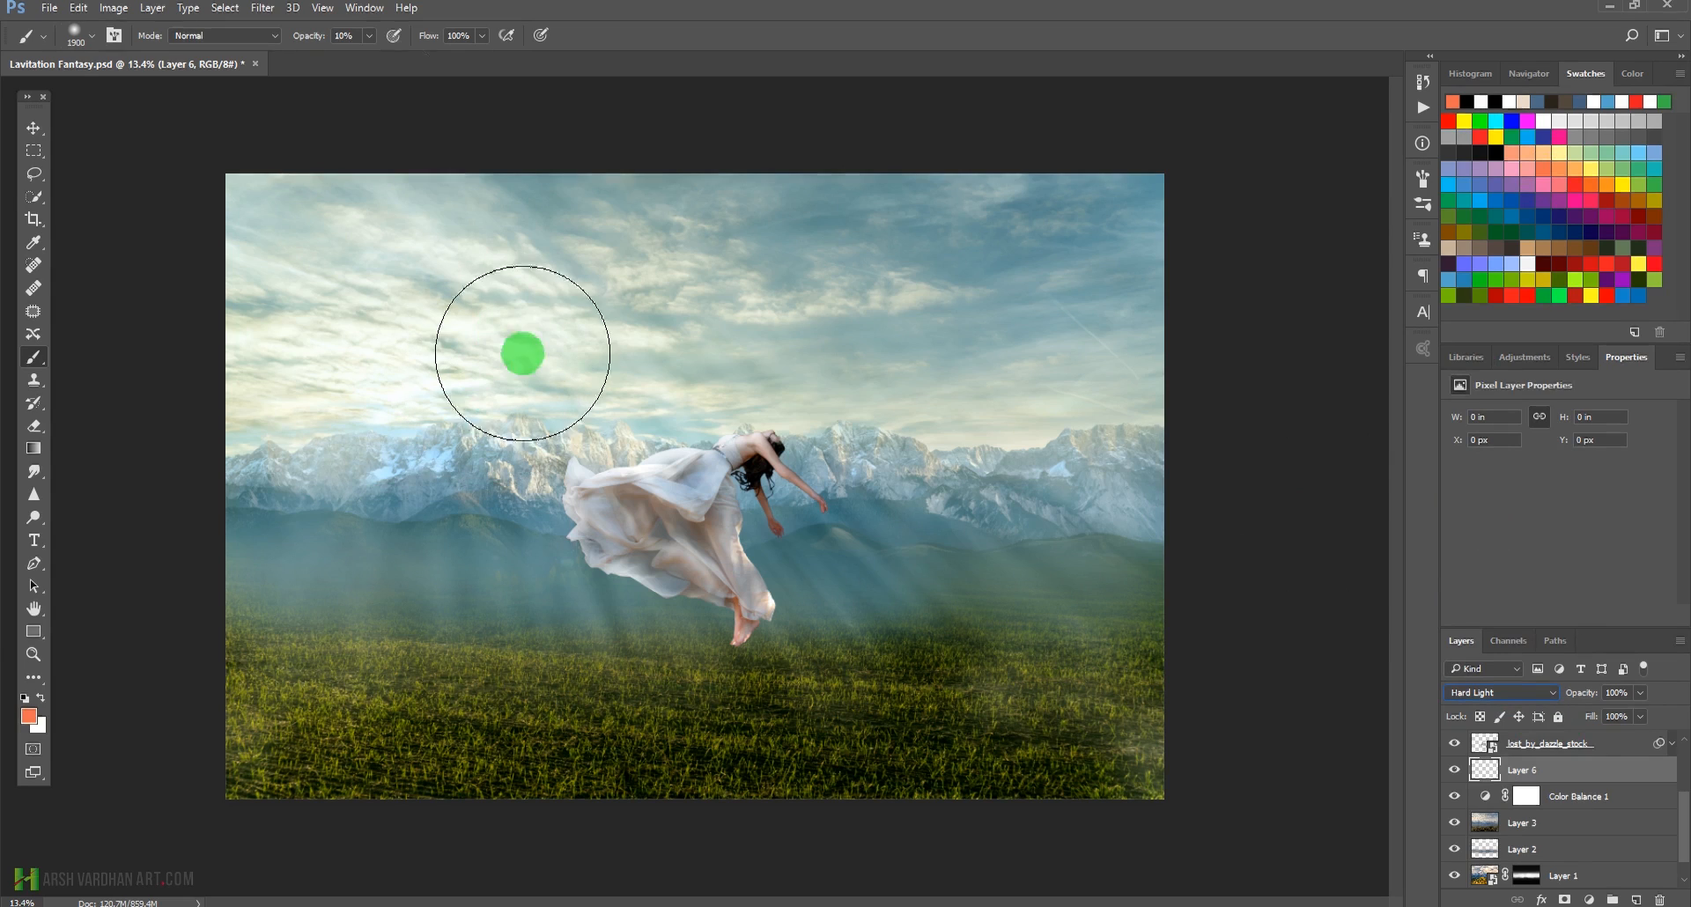
Paint an orange glow in the sky above the left-hand mountains with a 2800 px brush at 100% opacity.
{"action": "left_click", "coordinate": [369, 35]}
{"action": "left_click_drag", "start_coordinate": [369, 57], "coordinate": [679, 34]}
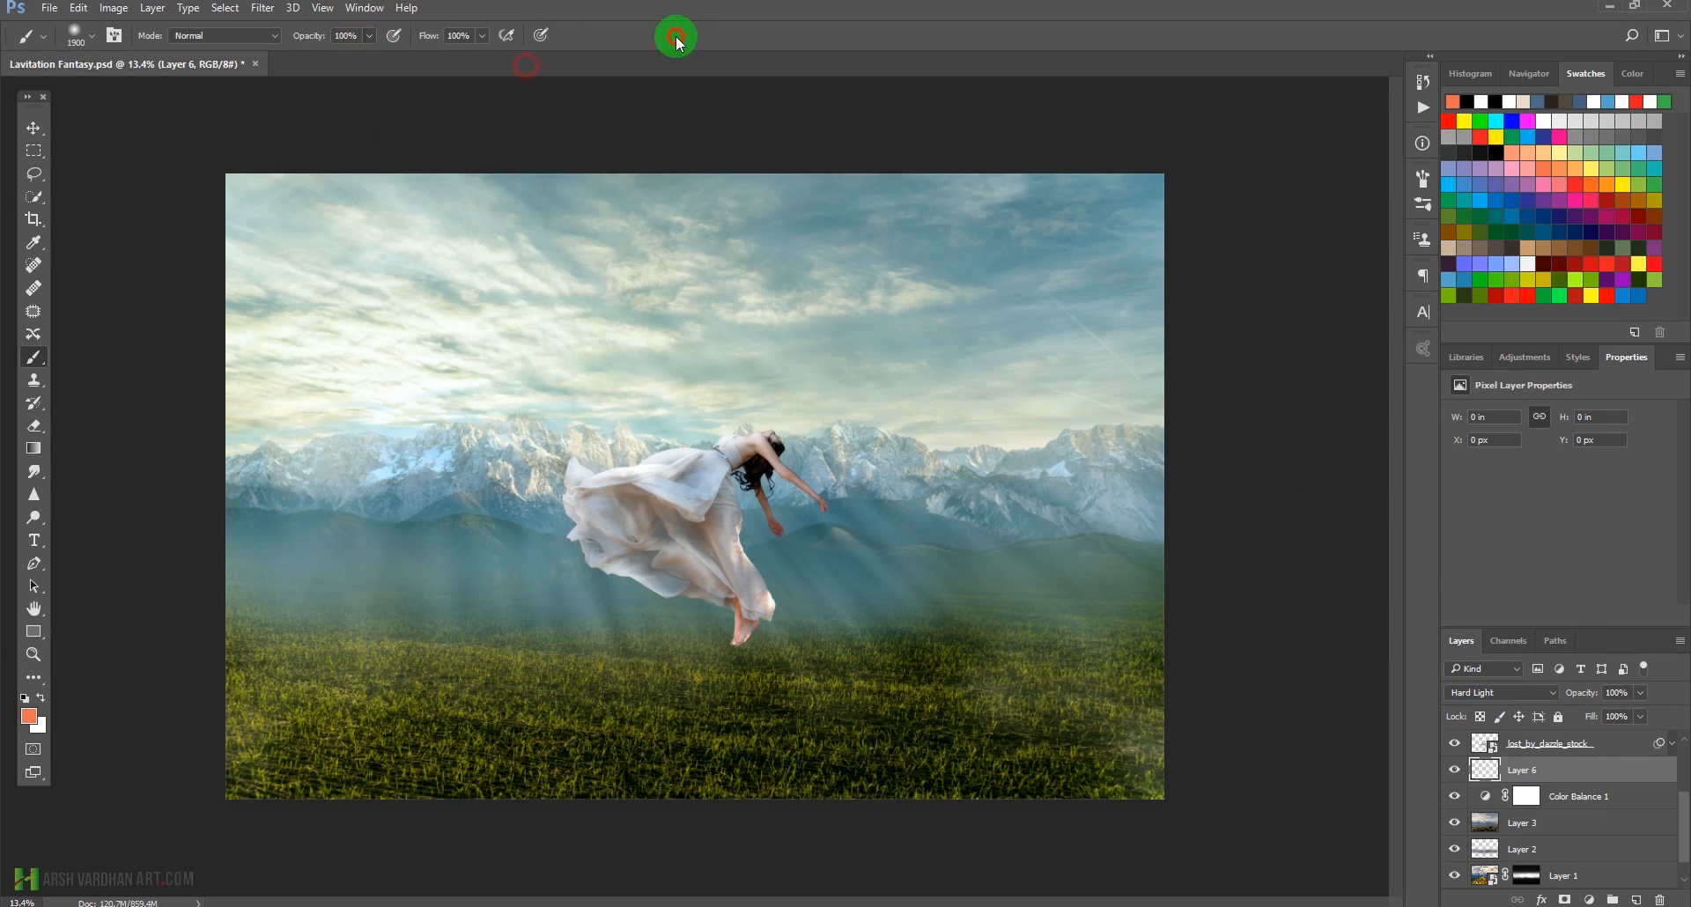
{"action": "key", "text": "bracketright"}
{"action": "key", "text": "bracketright"}
{"action": "key", "text": "bracketright"}
{"action": "key", "text": "bracketright"}
{"action": "key", "text": "bracketright"}
{"action": "key", "text": "bracketright"}
{"action": "key", "text": "bracketright"}
{"action": "key", "text": "bracketright"}
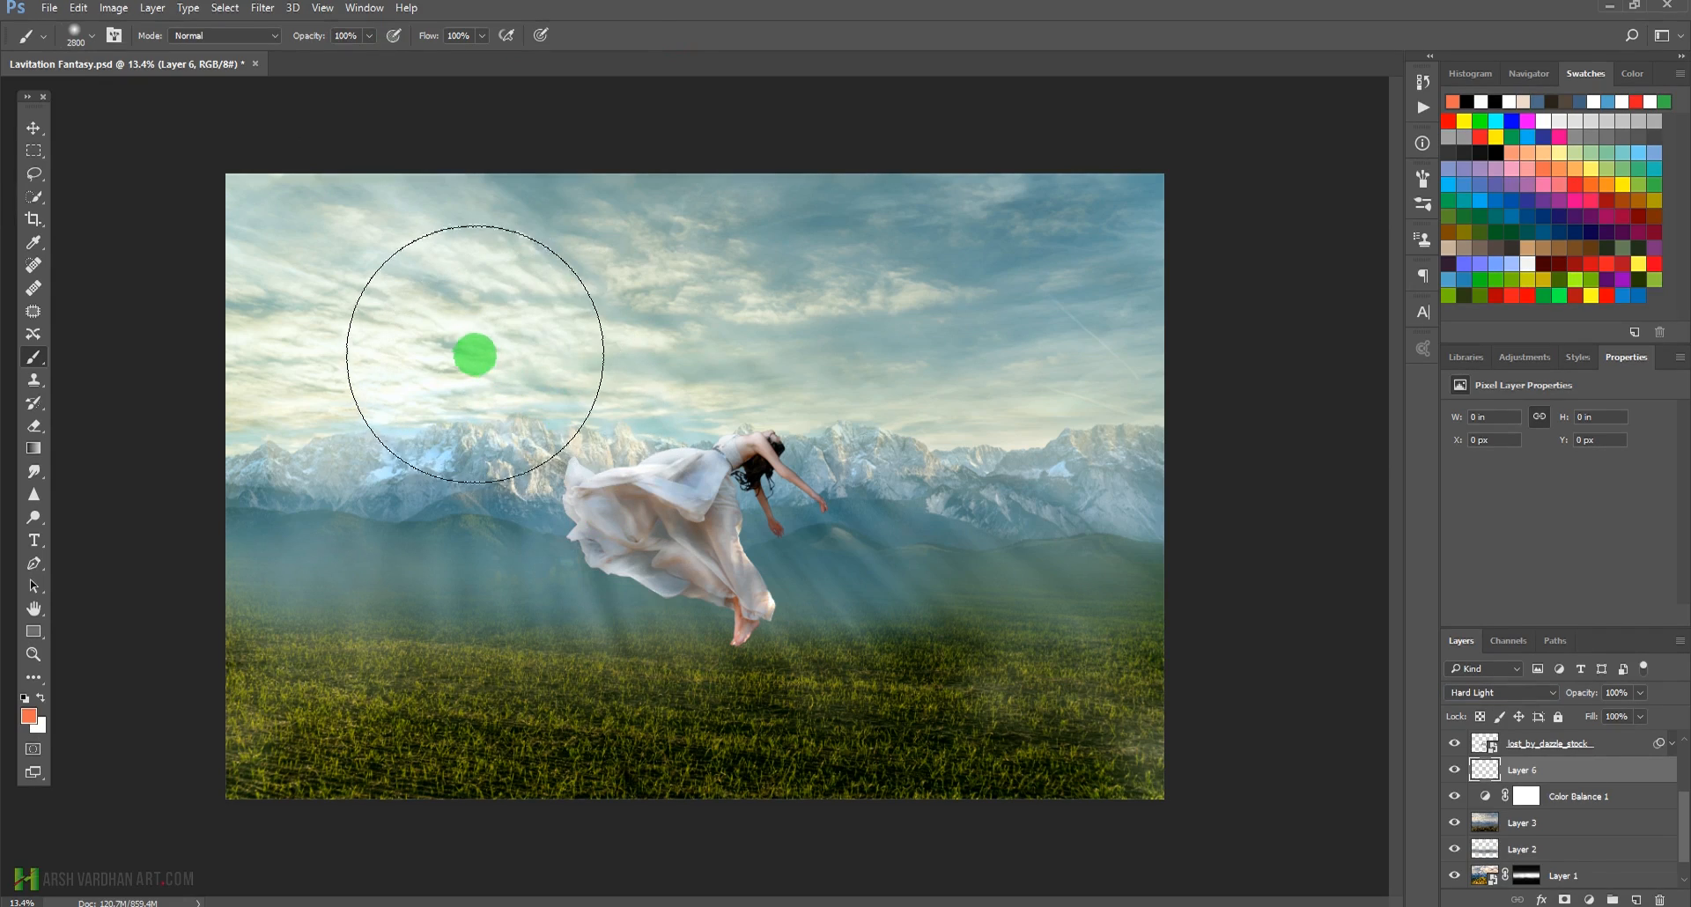
{"action": "key", "text": "bracketright"}
{"action": "left_click", "coordinate": [487, 347]}
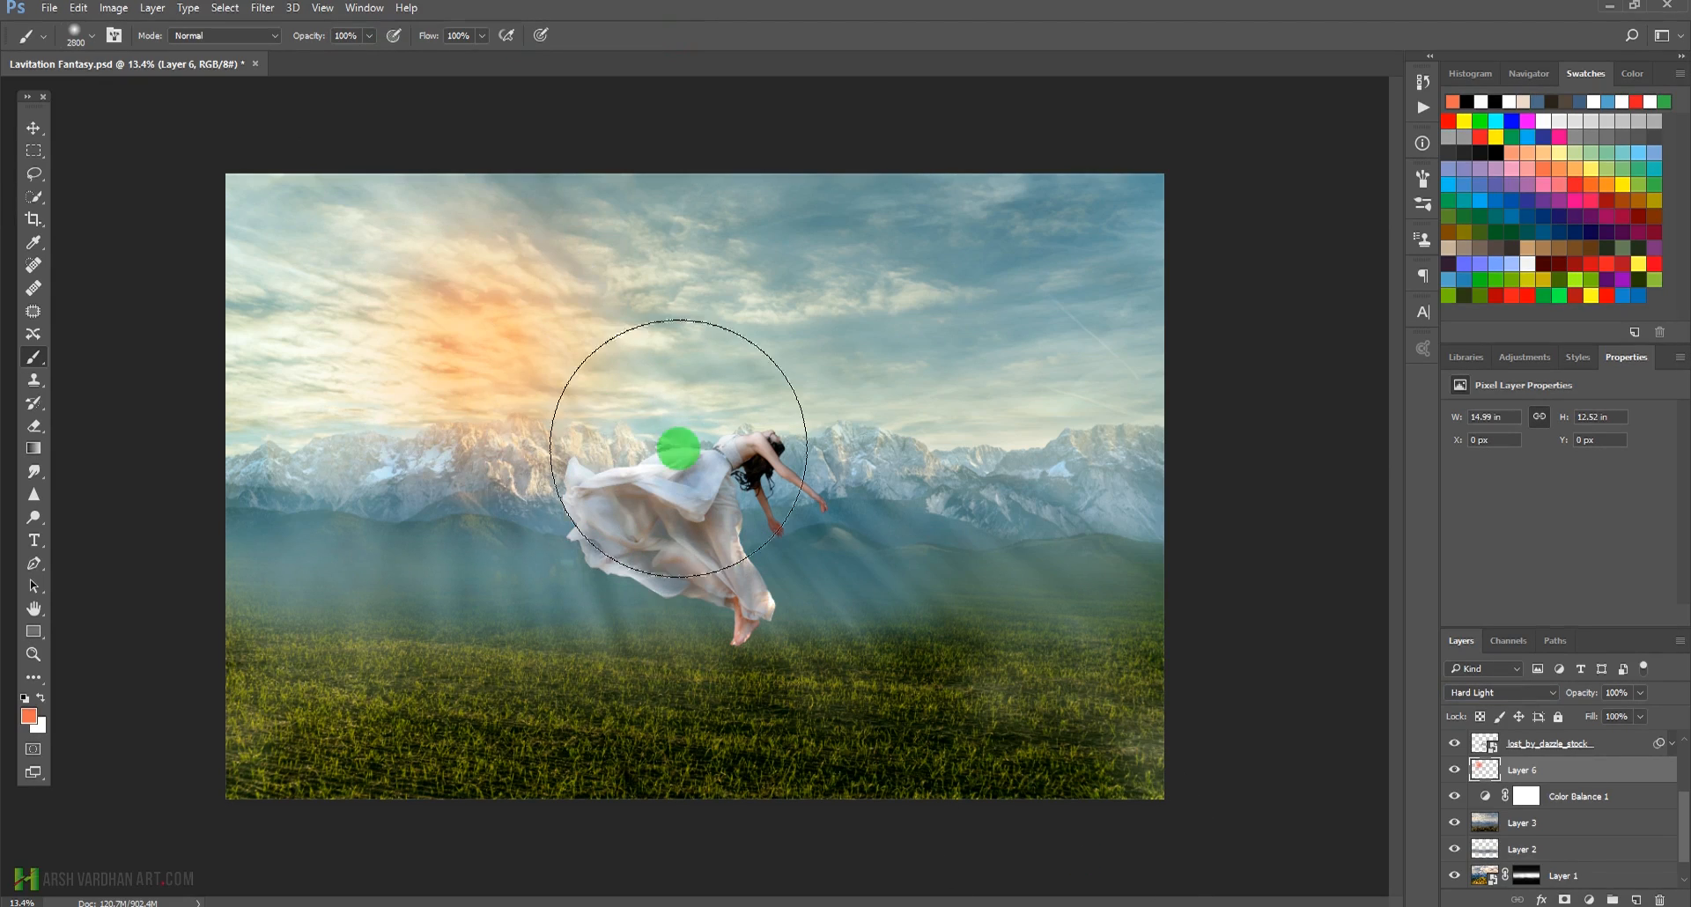
Try the Linear Dodge (Add) and Vivid Light blend modes on the orange glow layer and return it to Hard Light.
{"action": "left_click", "coordinate": [1491, 693]}
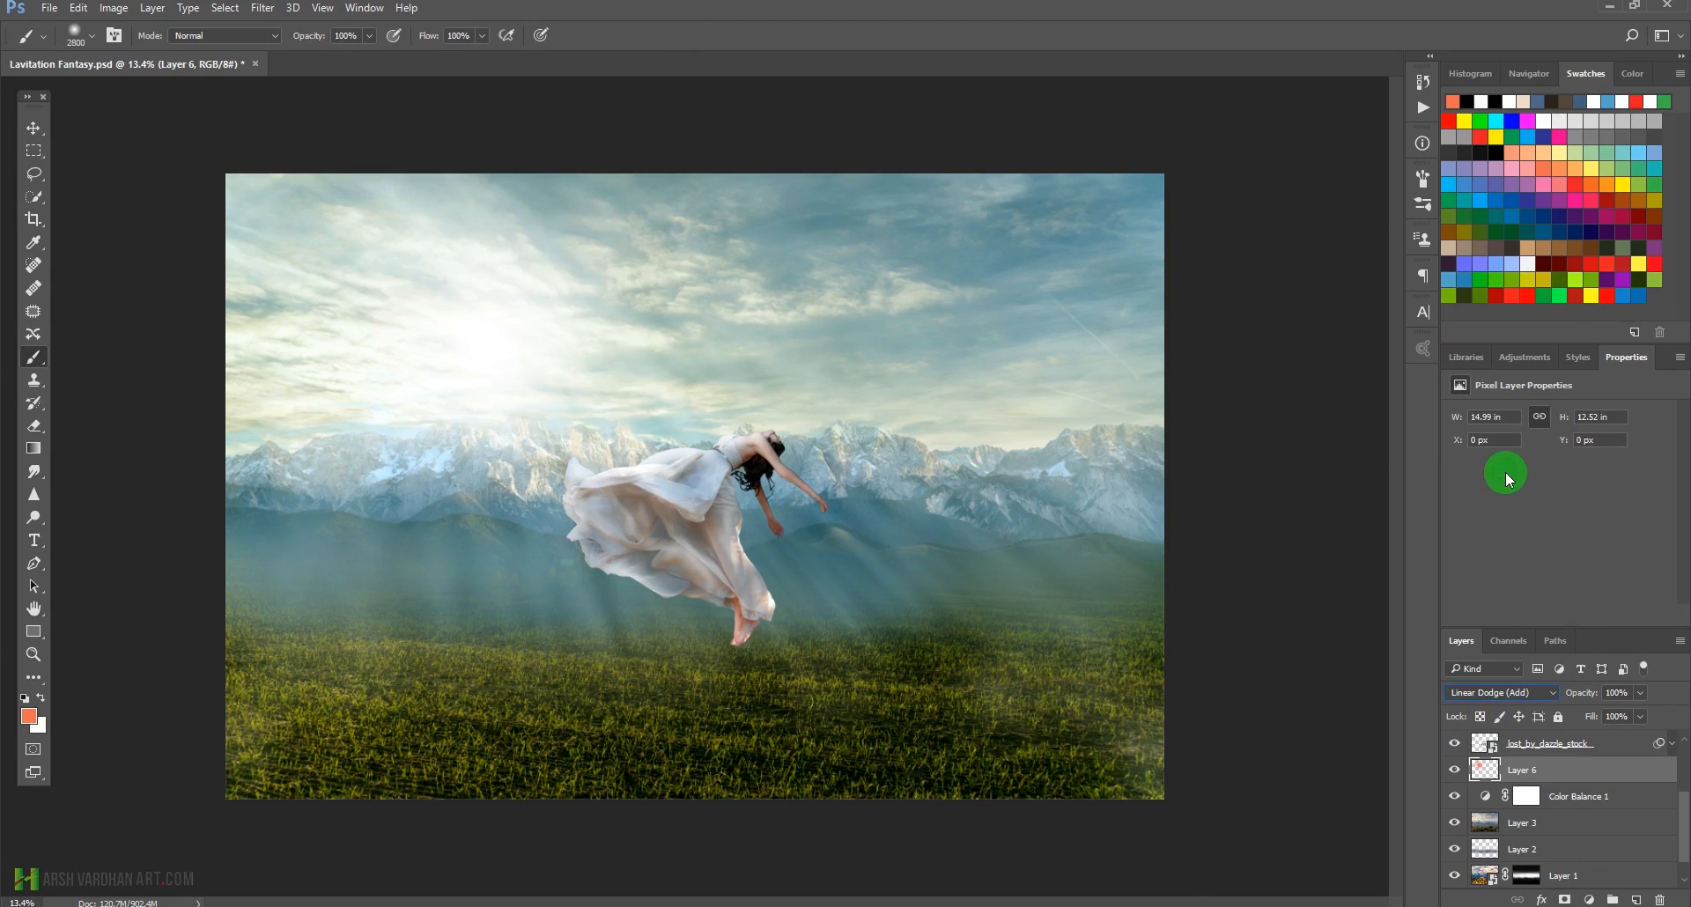
{"action": "left_click", "coordinate": [1501, 694]}
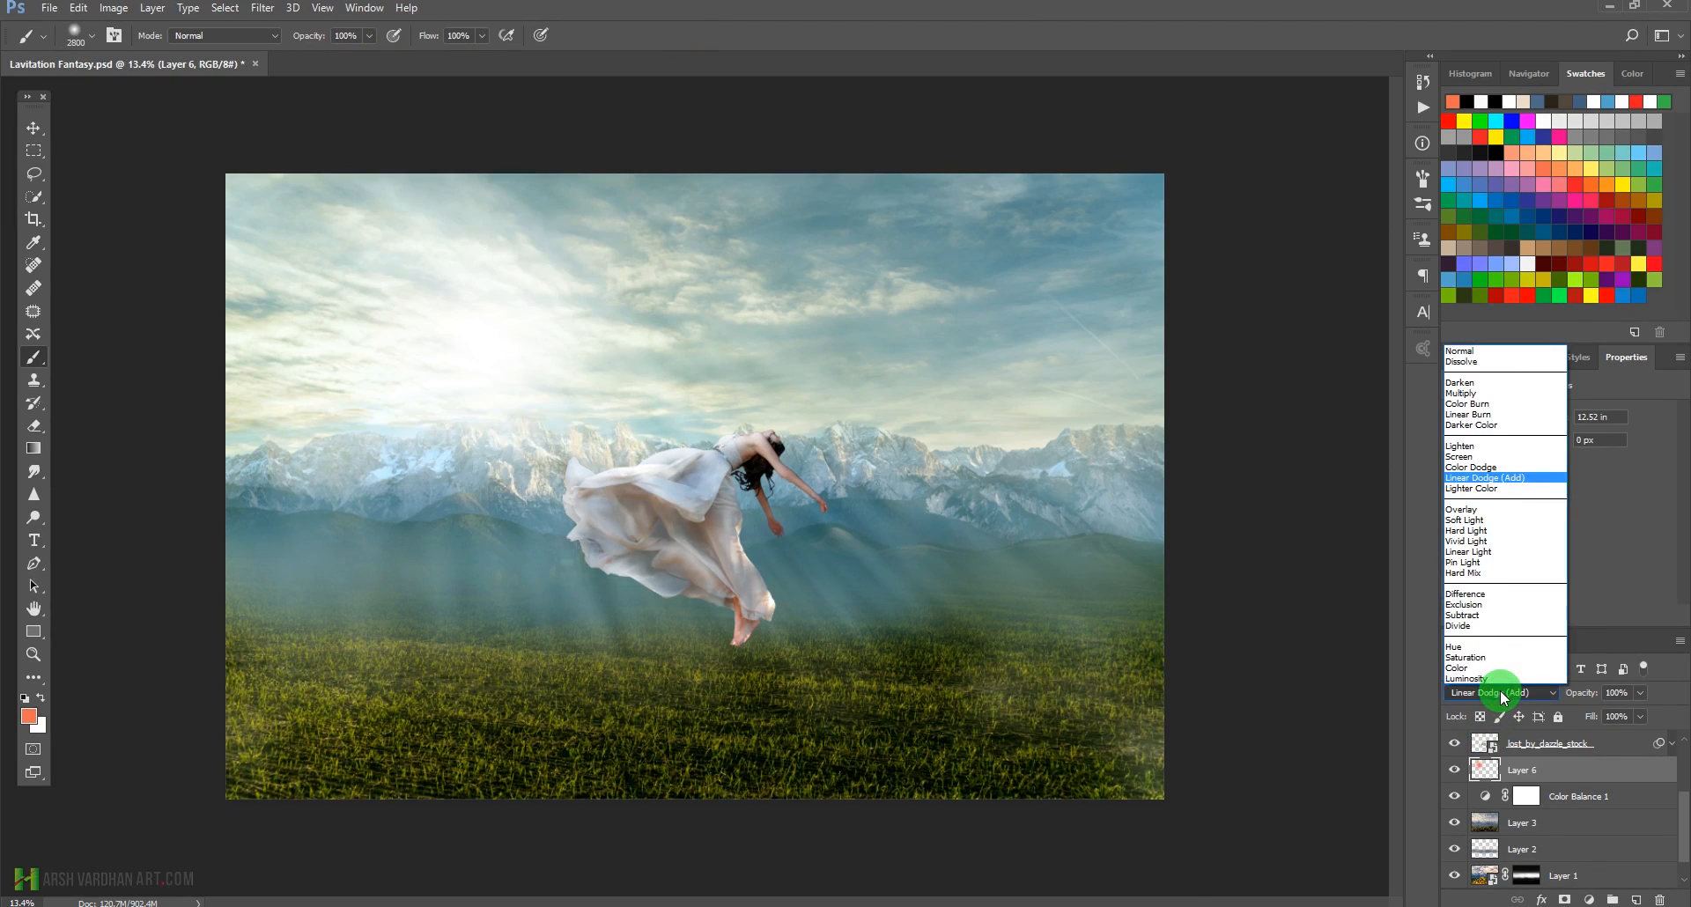
{"action": "left_click", "coordinate": [1502, 540]}
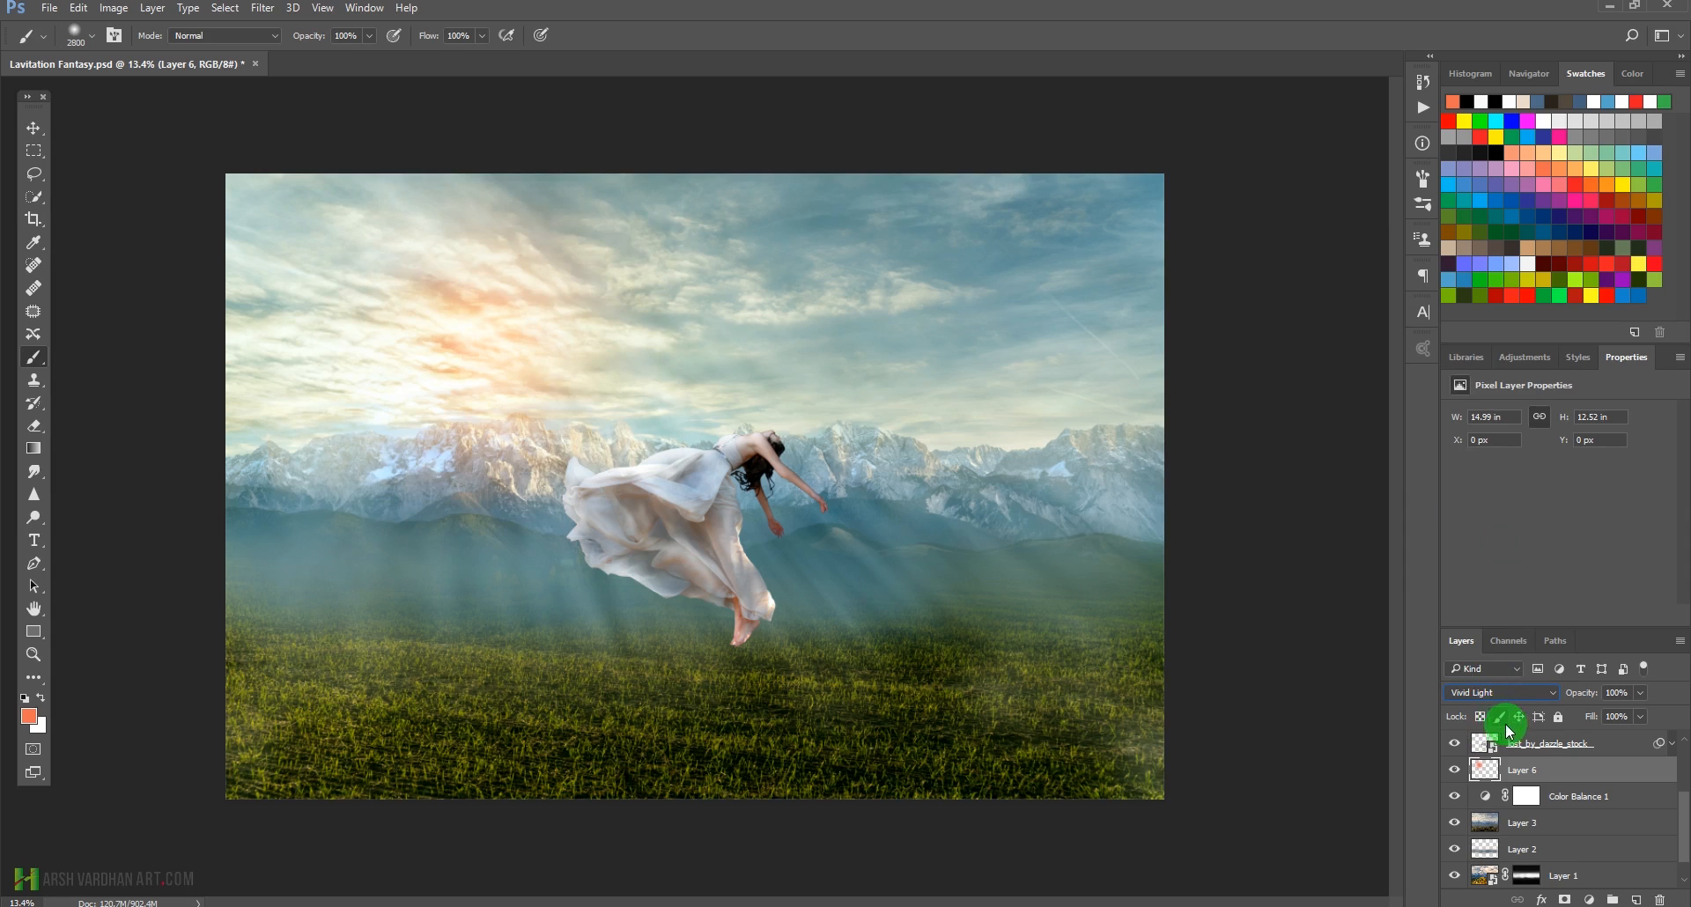
{"action": "left_click", "coordinate": [1498, 695]}
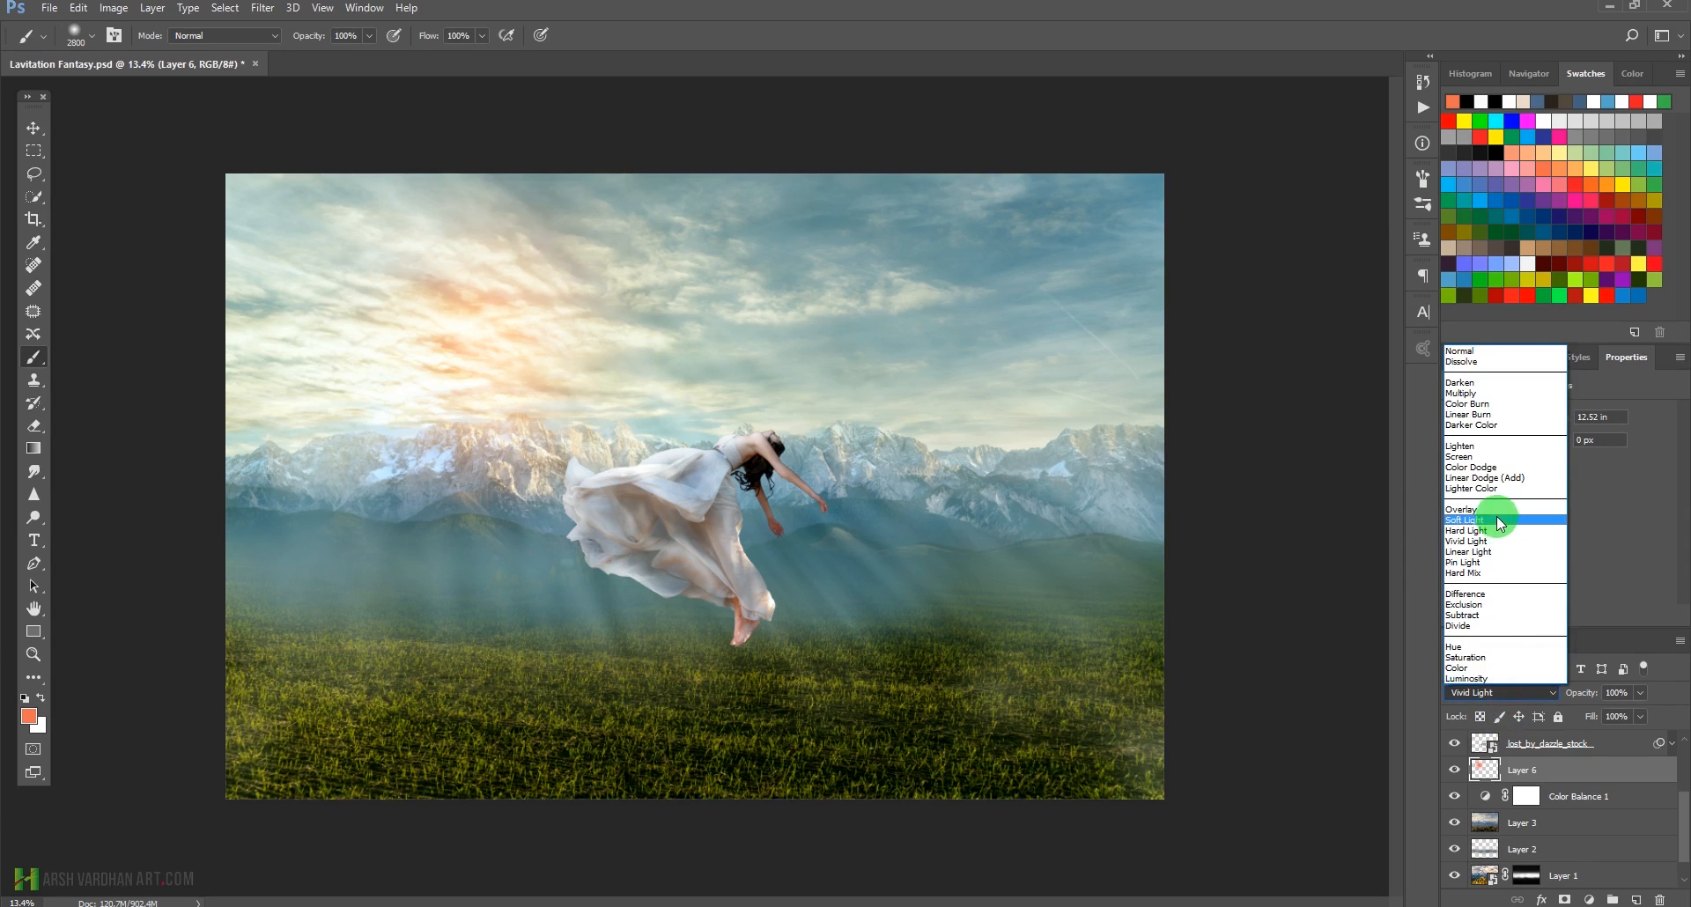
{"action": "left_click", "coordinate": [1492, 530]}
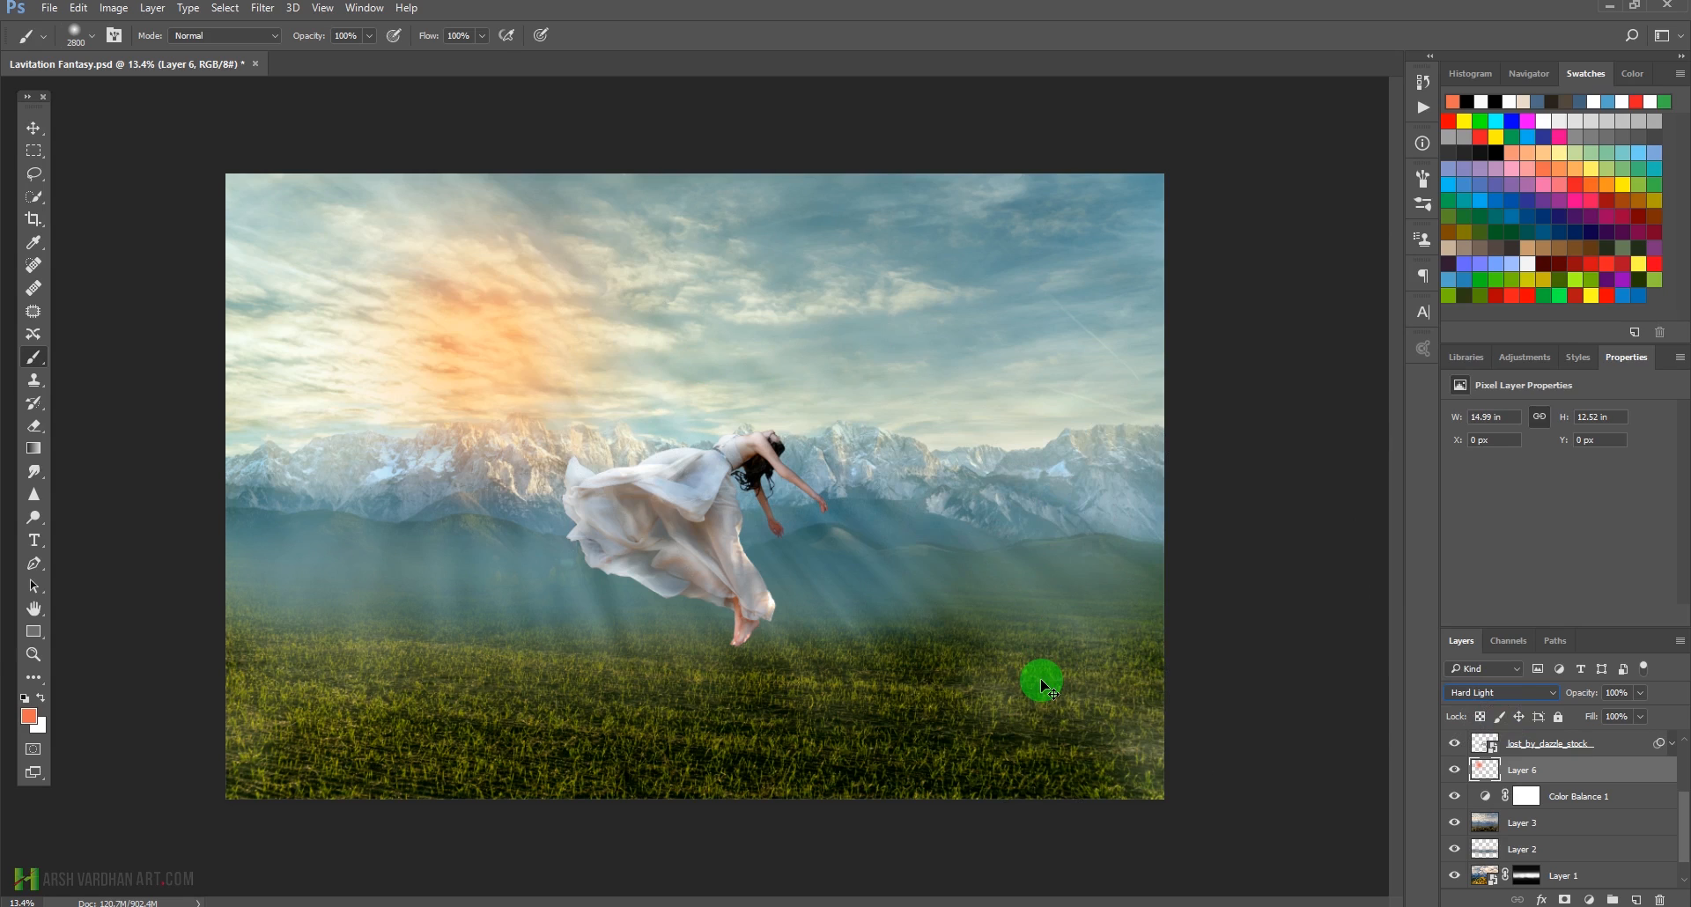
Scale the orange glow to 187.50% width and 170.75% height and centre it over the mountains left of the woman.
{"action": "key", "text": "ctrl+t"}
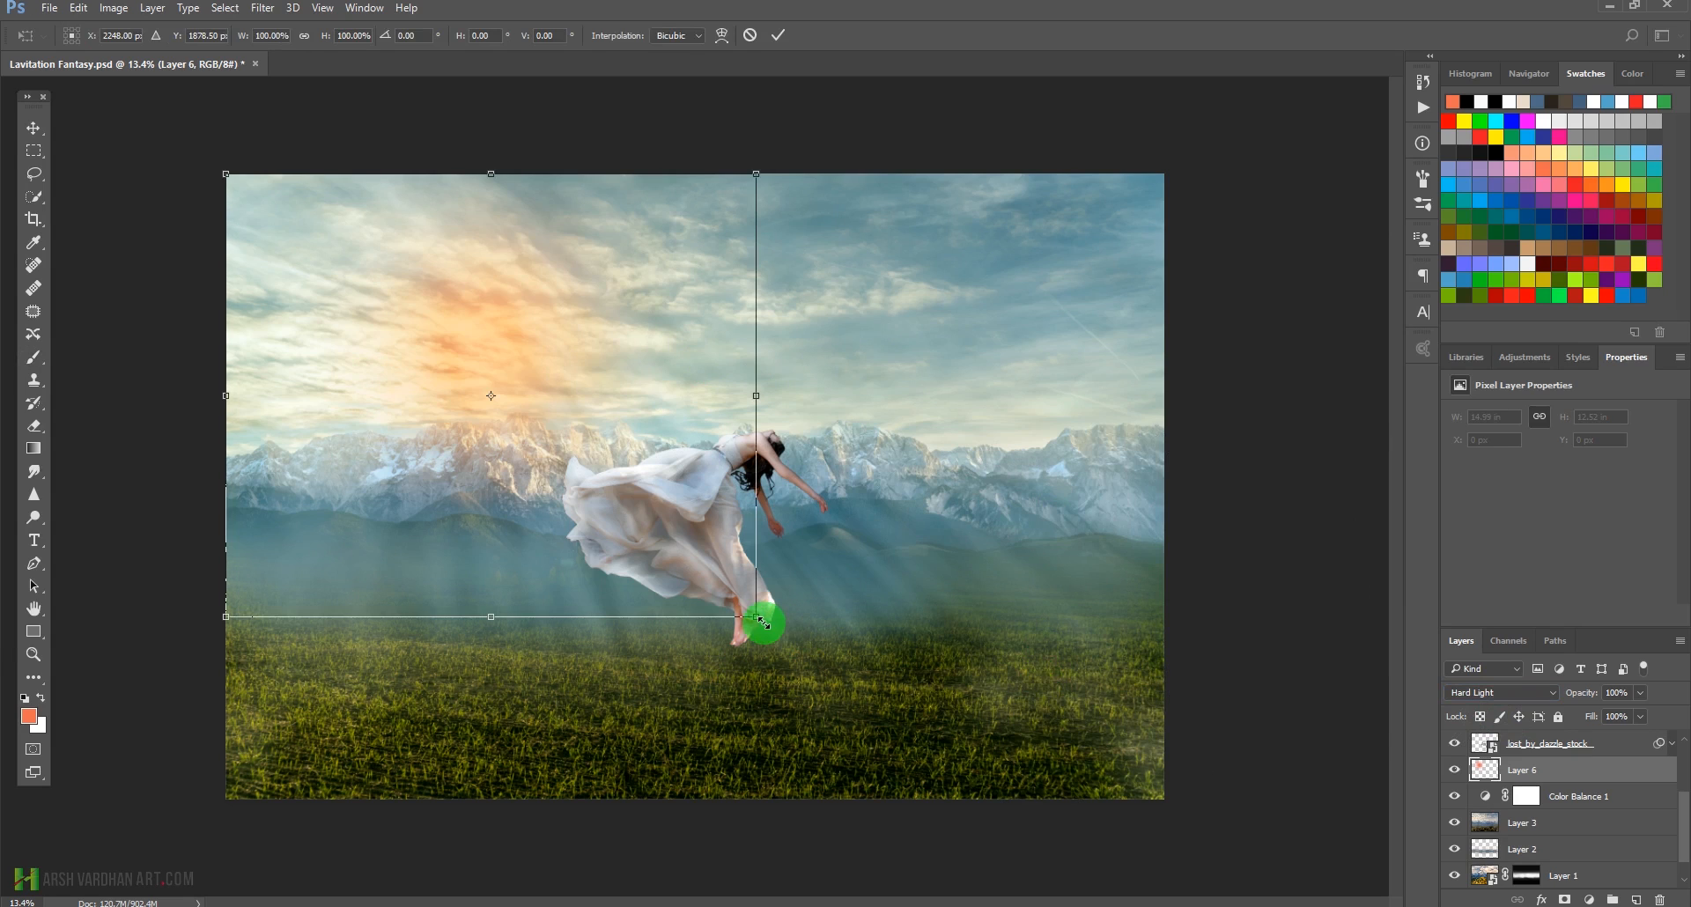
{"action": "left_click_drag", "start_coordinate": [759, 616], "coordinate": [1039, 670]}
{"action": "left_click_drag", "start_coordinate": [781, 426], "coordinate": [837, 515]}
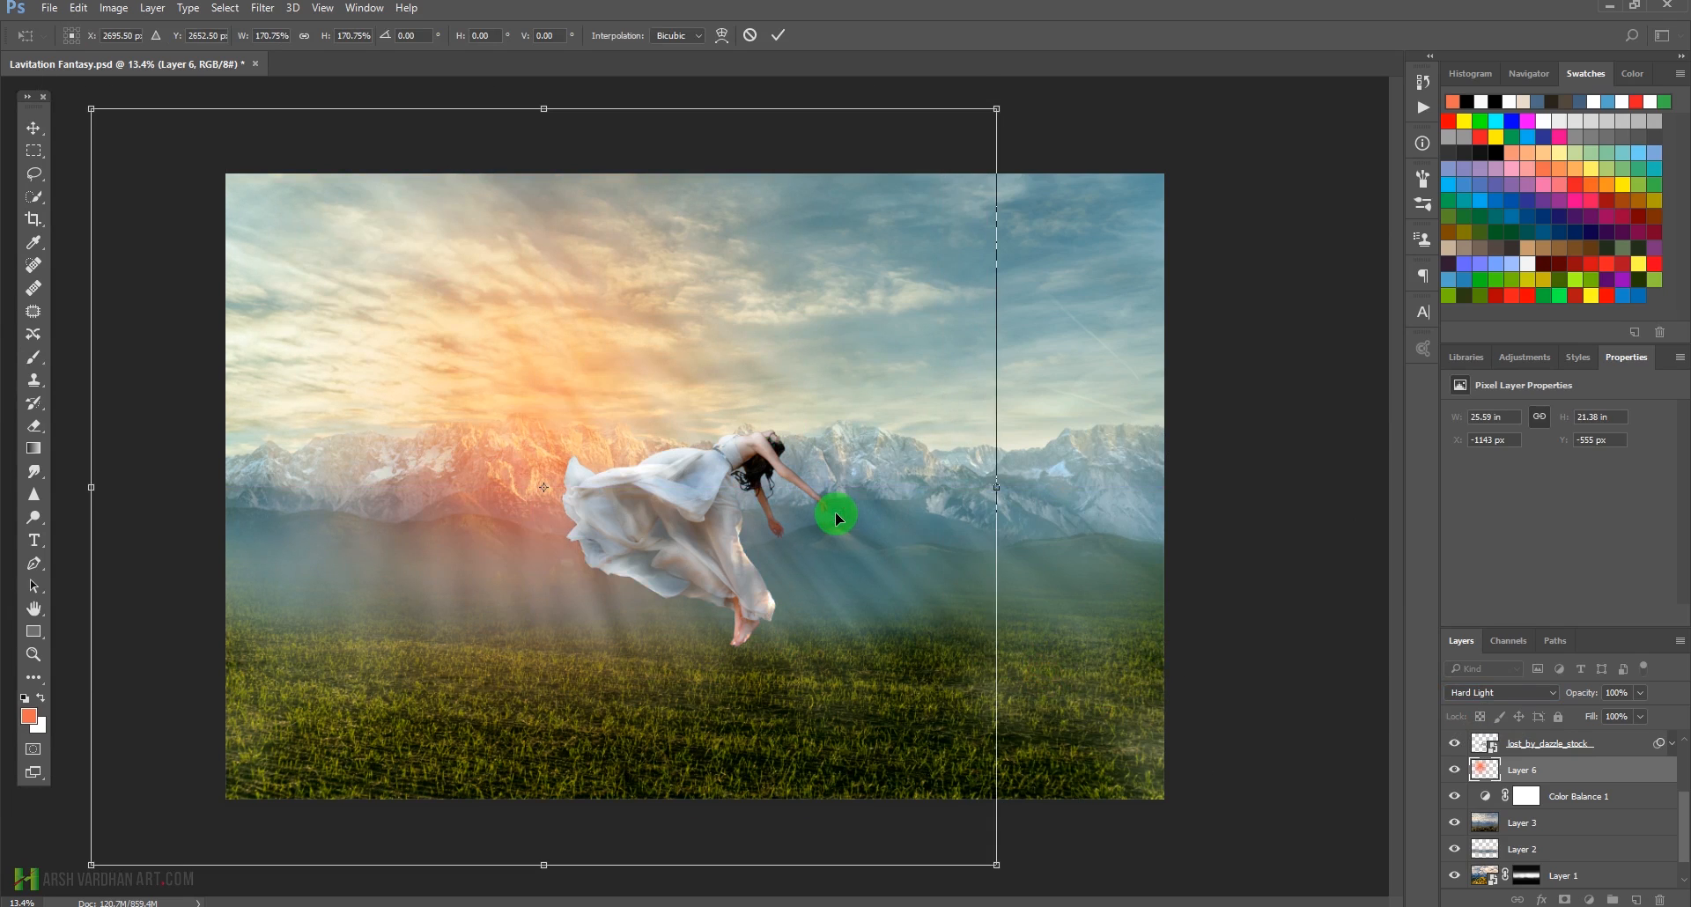
{"action": "left_click_drag", "start_coordinate": [996, 487], "coordinate": [1086, 489]}
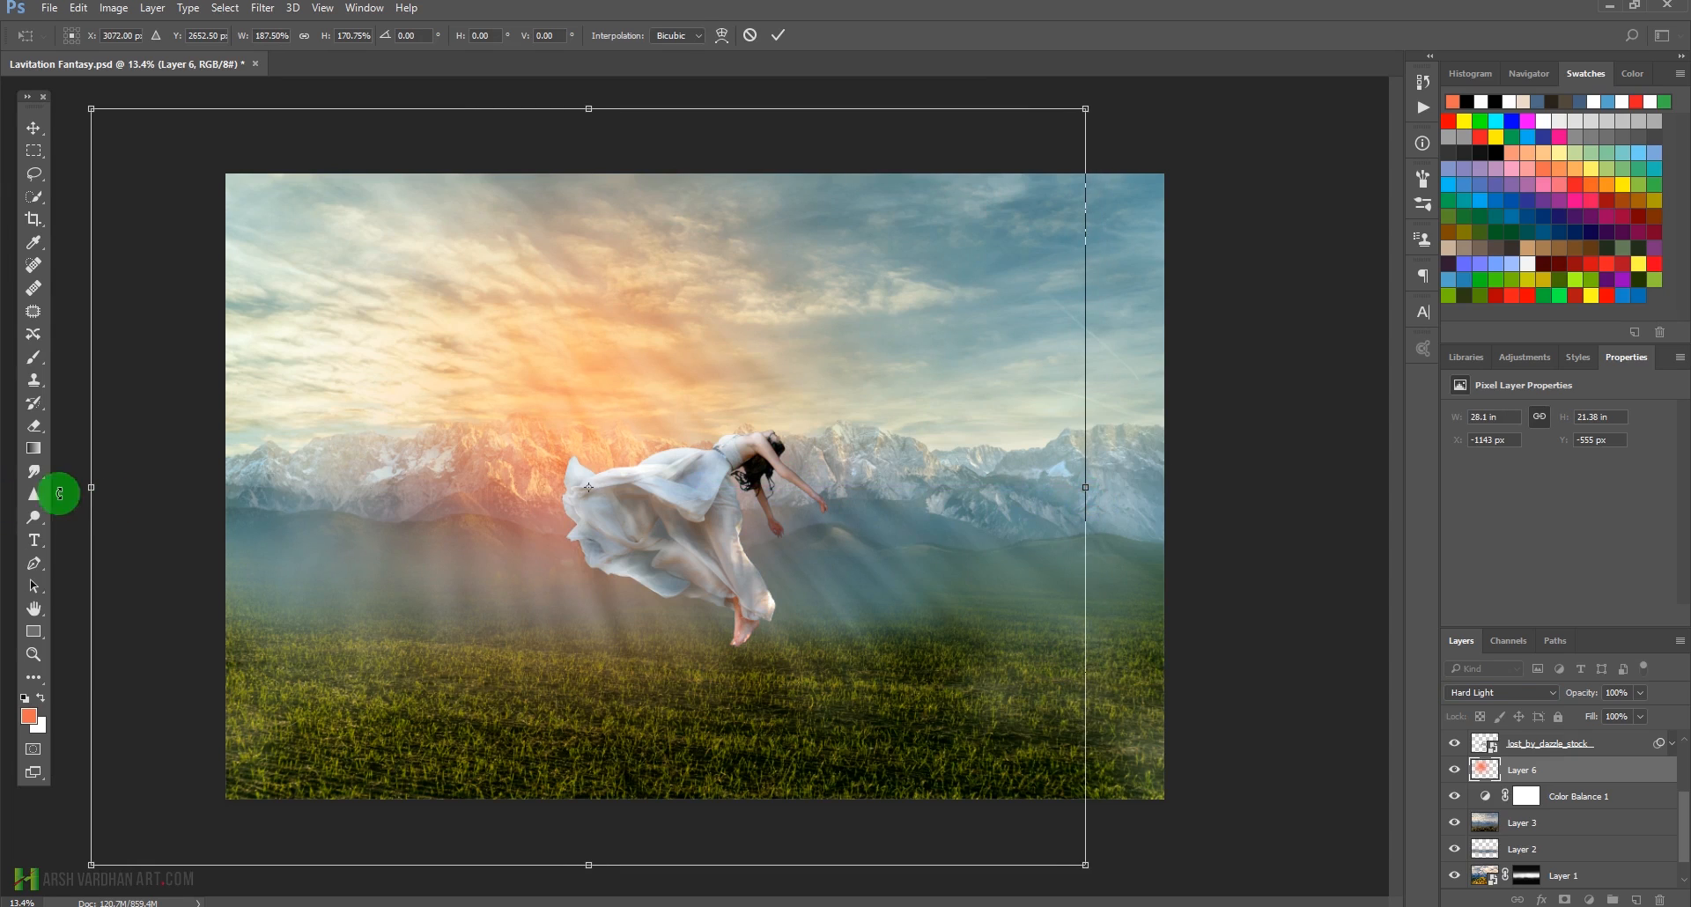
{"action": "left_click_drag", "start_coordinate": [102, 494], "coordinate": [68, 483]}
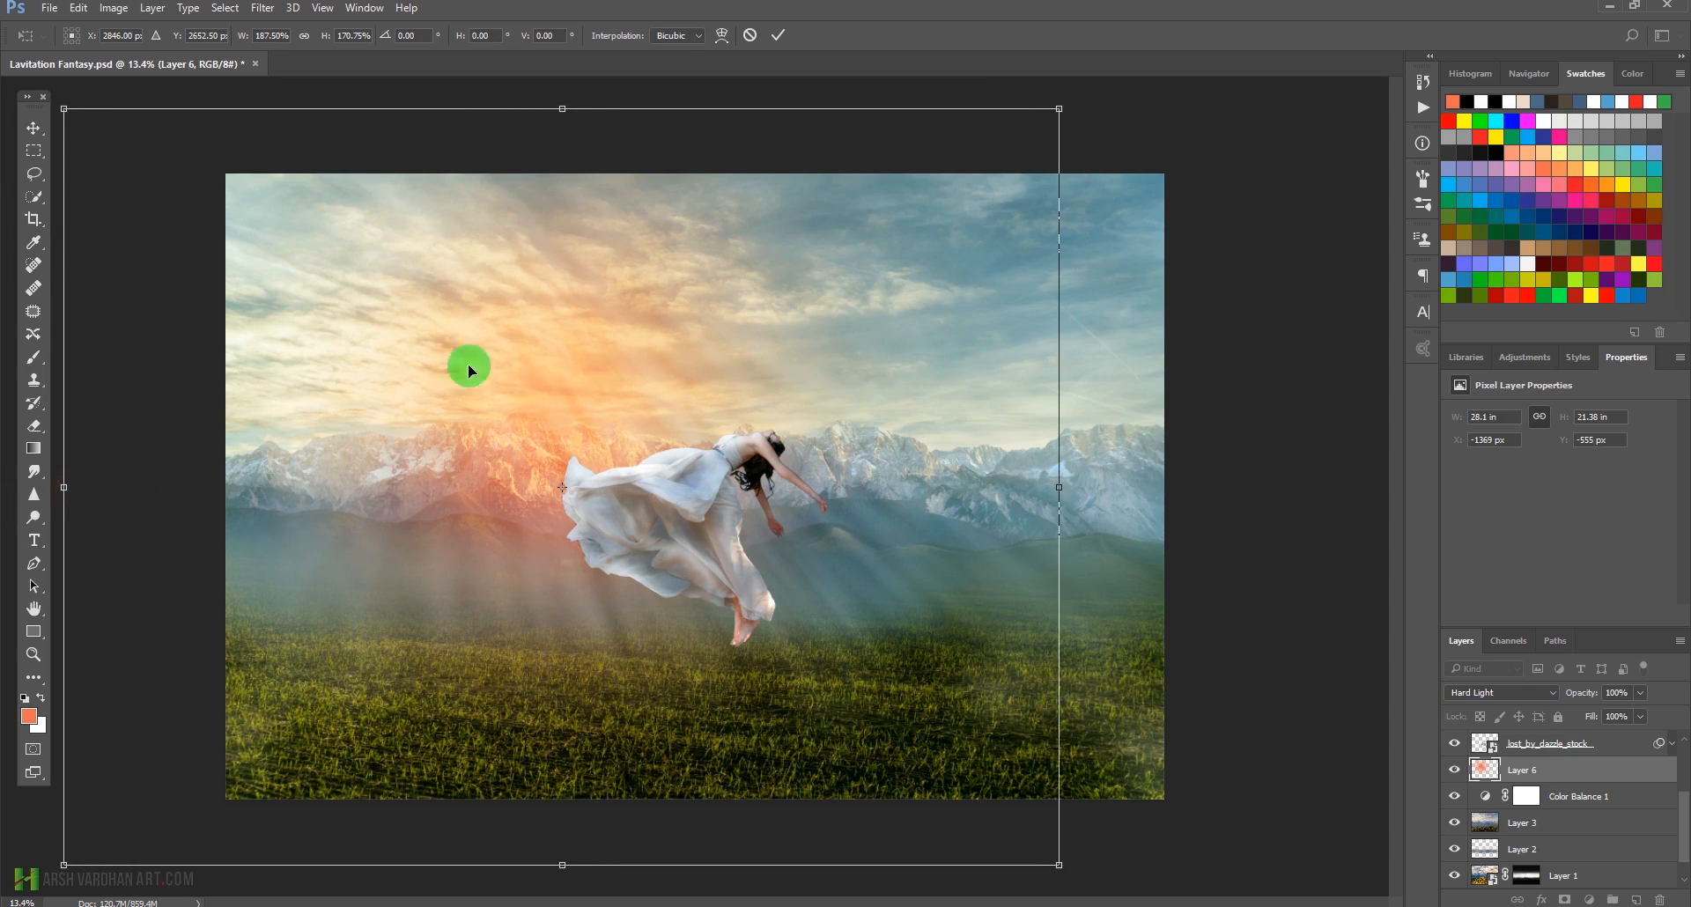
{"action": "left_click_drag", "start_coordinate": [700, 441], "coordinate": [643, 431]}
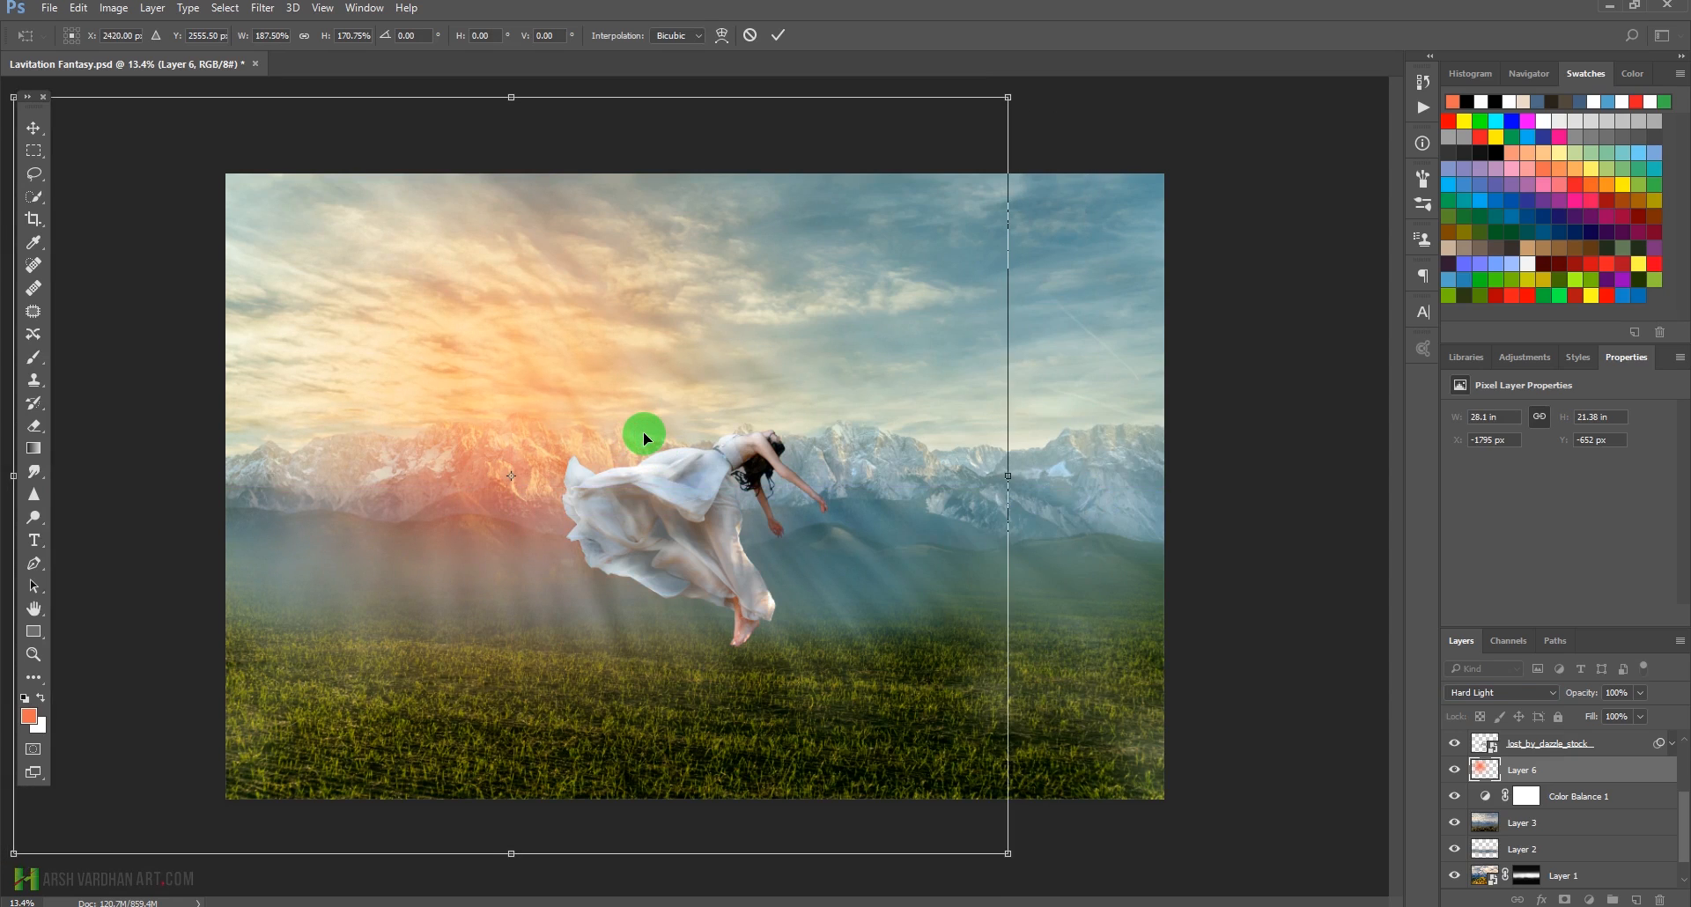
{"action": "key", "text": "b"}
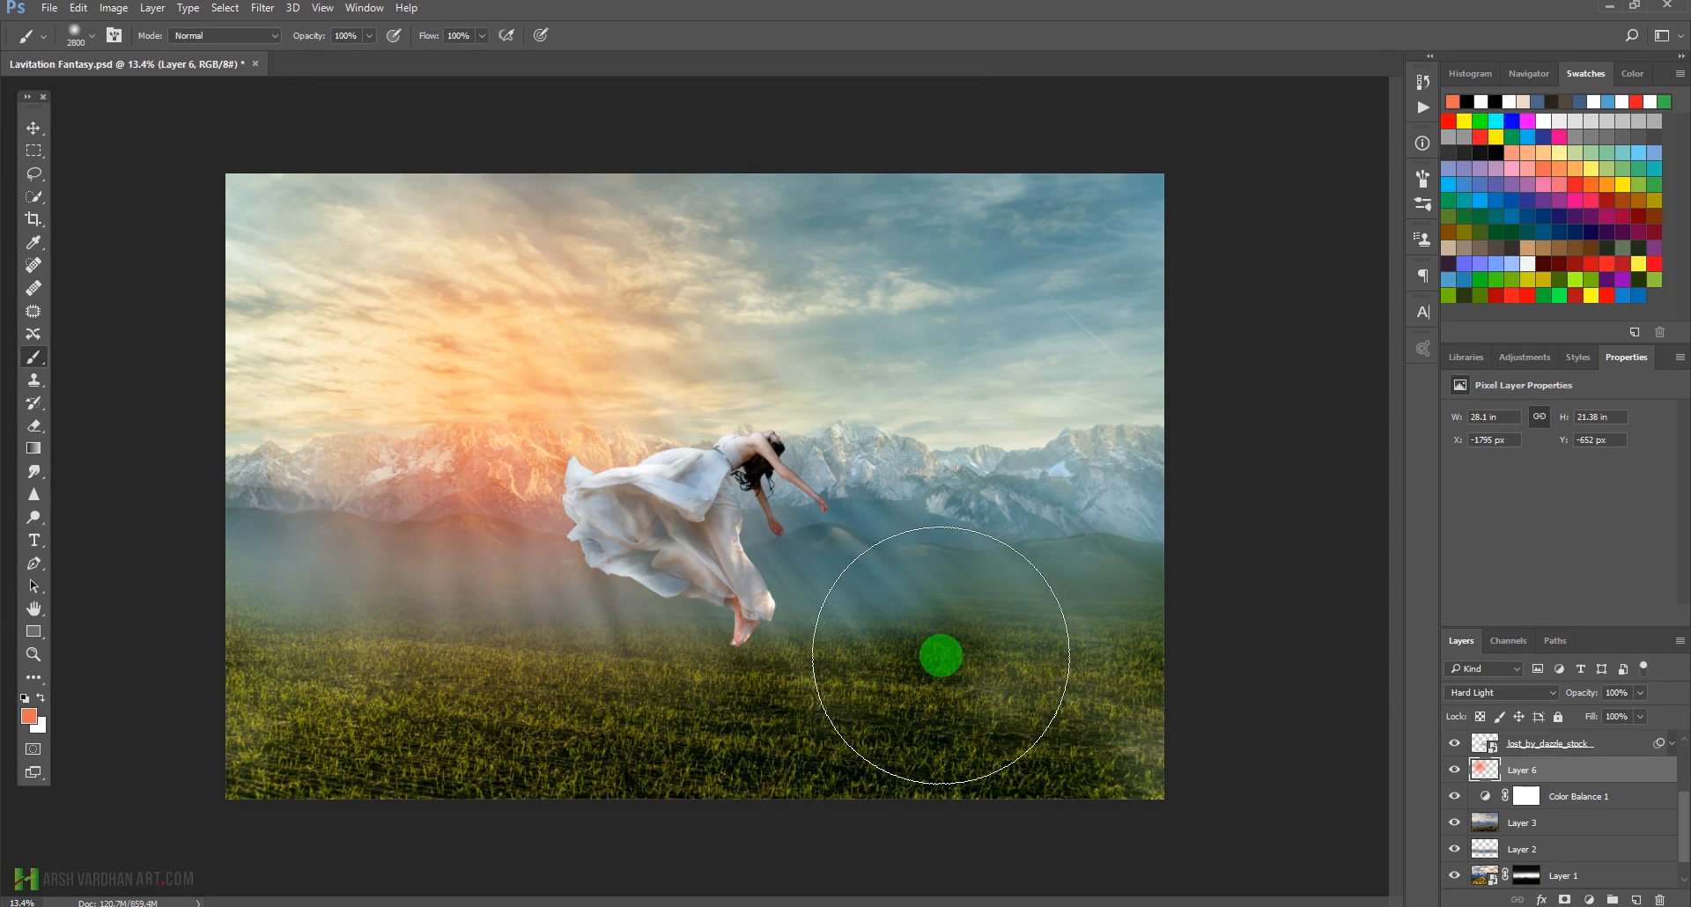
Add a gradient fill layer above Layer 5 using a black-to-transparent gradient preset.
{"action": "scroll", "coordinate": [669, 453], "scroll_direction": "down", "scroll_amount": 2}
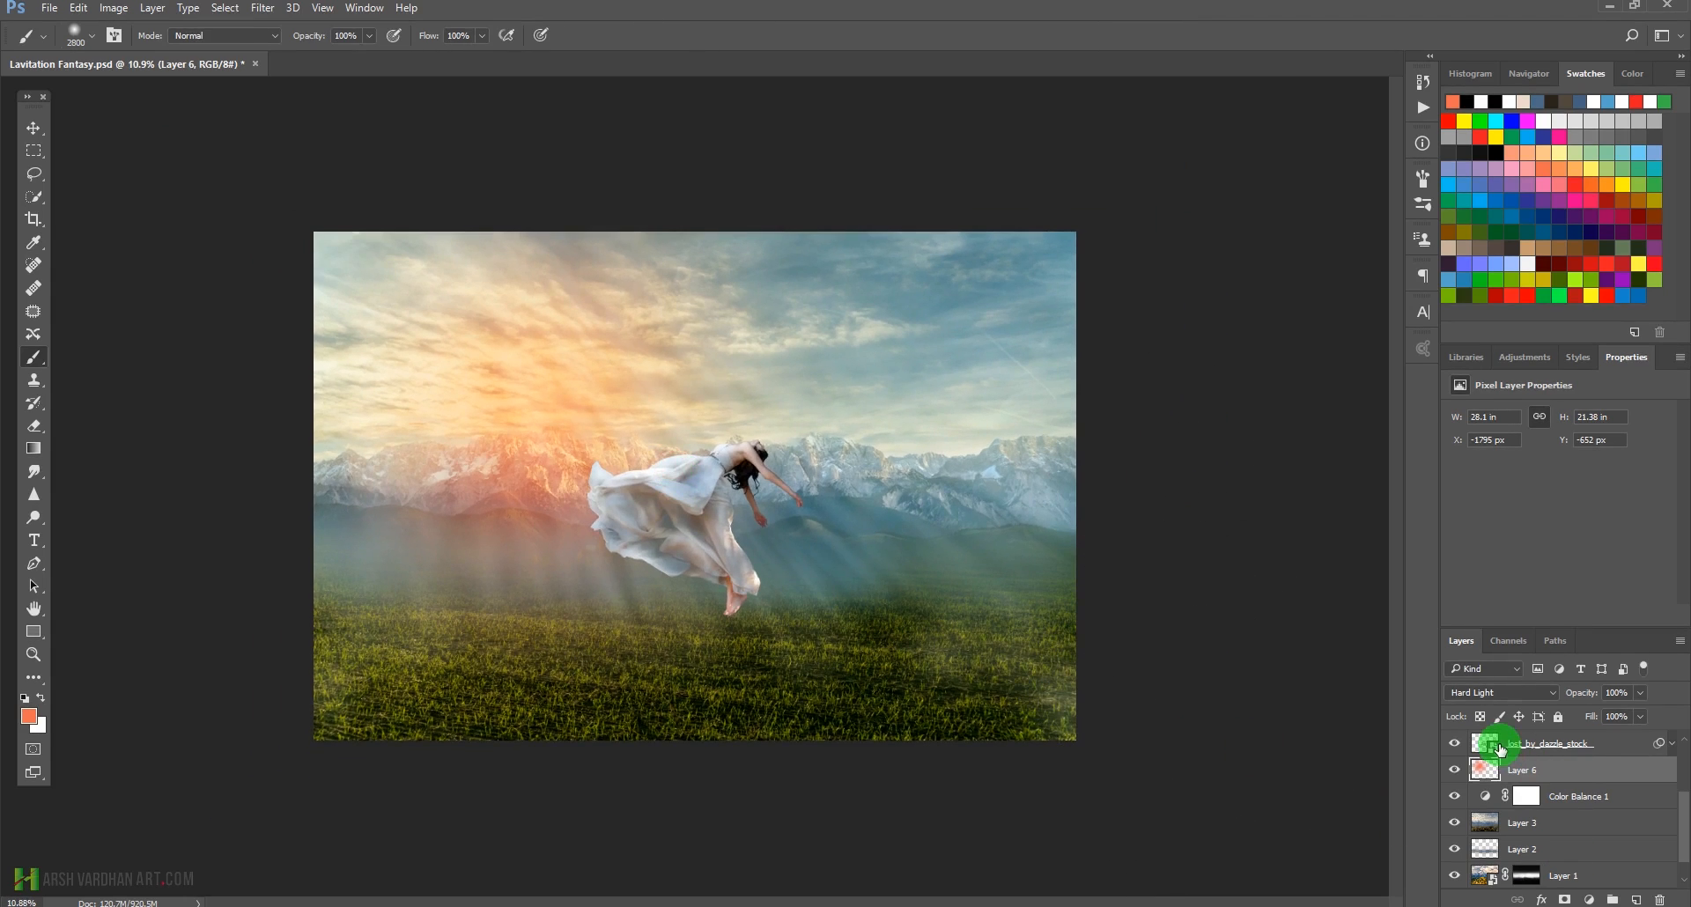
{"action": "left_click", "coordinate": [1500, 749]}
{"action": "scroll", "coordinate": [1536, 766], "scroll_direction": "up", "scroll_amount": 2}
{"action": "left_click", "coordinate": [1551, 750]}
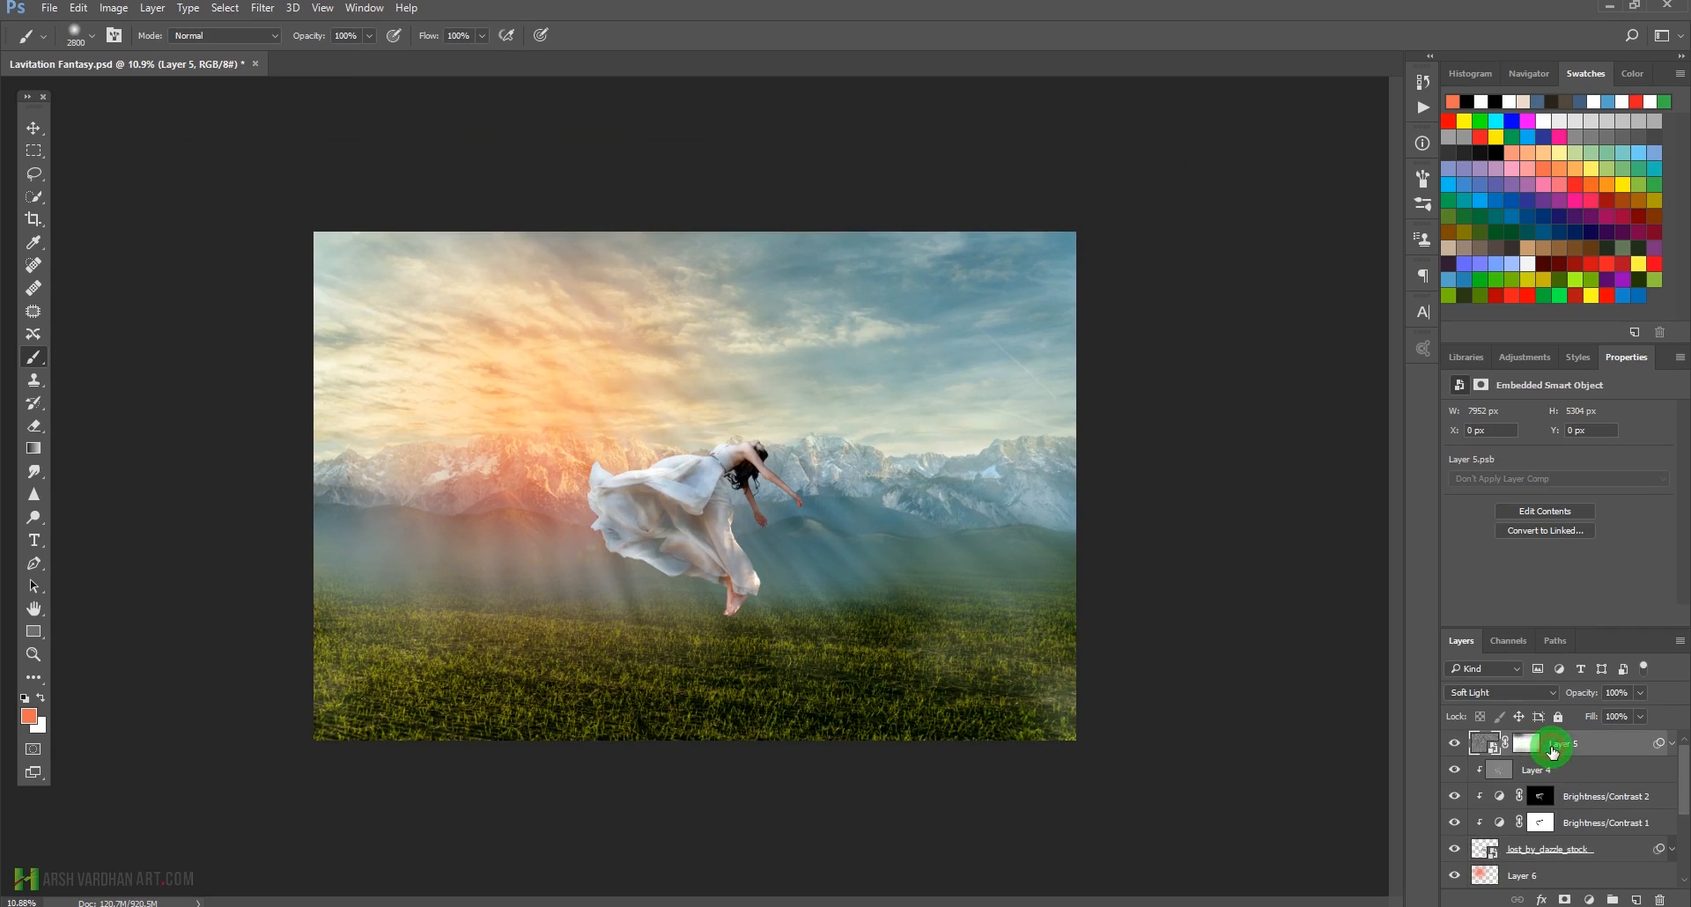
{"action": "left_click", "coordinate": [1587, 899]}
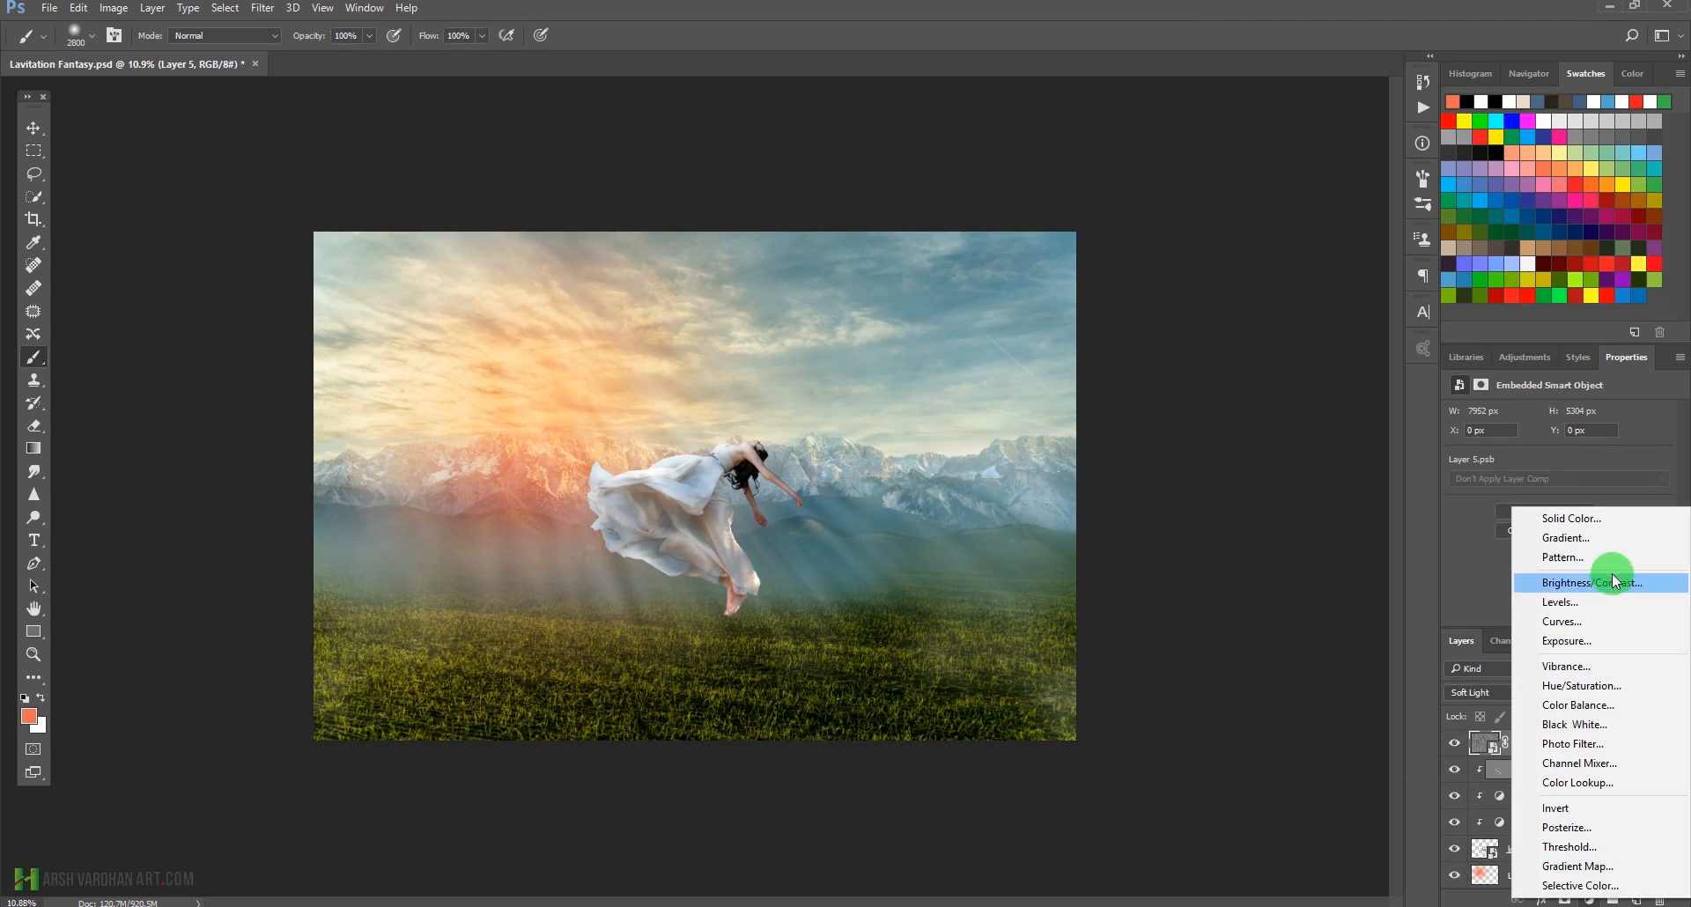
{"action": "left_click", "coordinate": [1613, 539]}
{"action": "left_click", "coordinate": [1373, 195]}
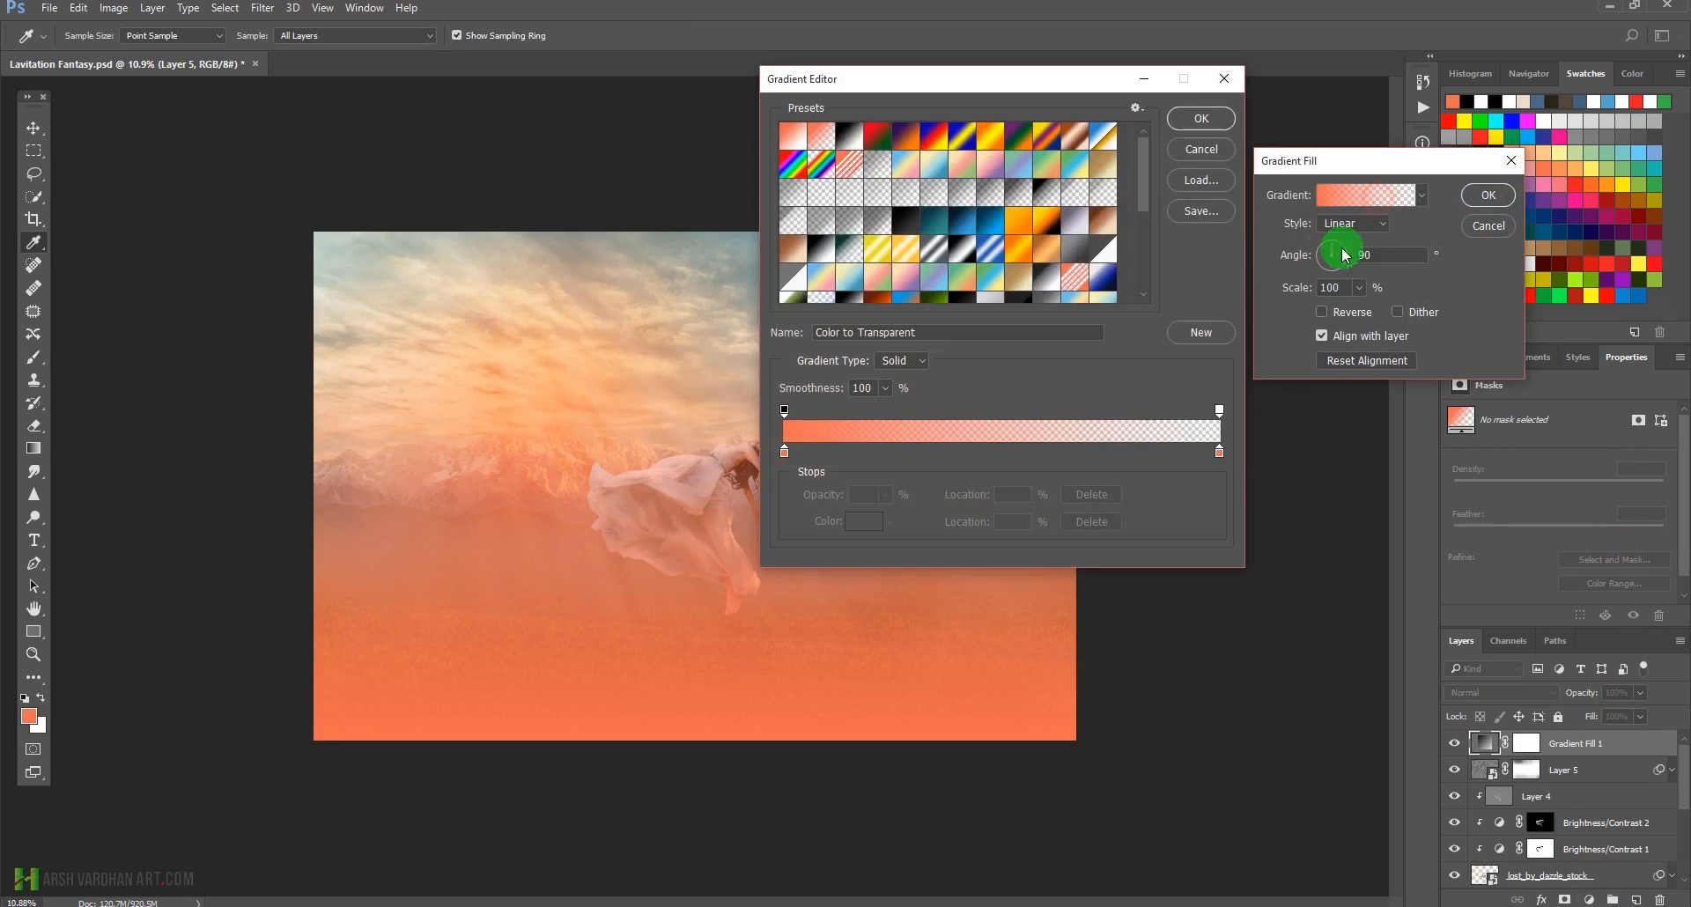
{"action": "left_click_drag", "start_coordinate": [1145, 199], "coordinate": [1141, 246]}
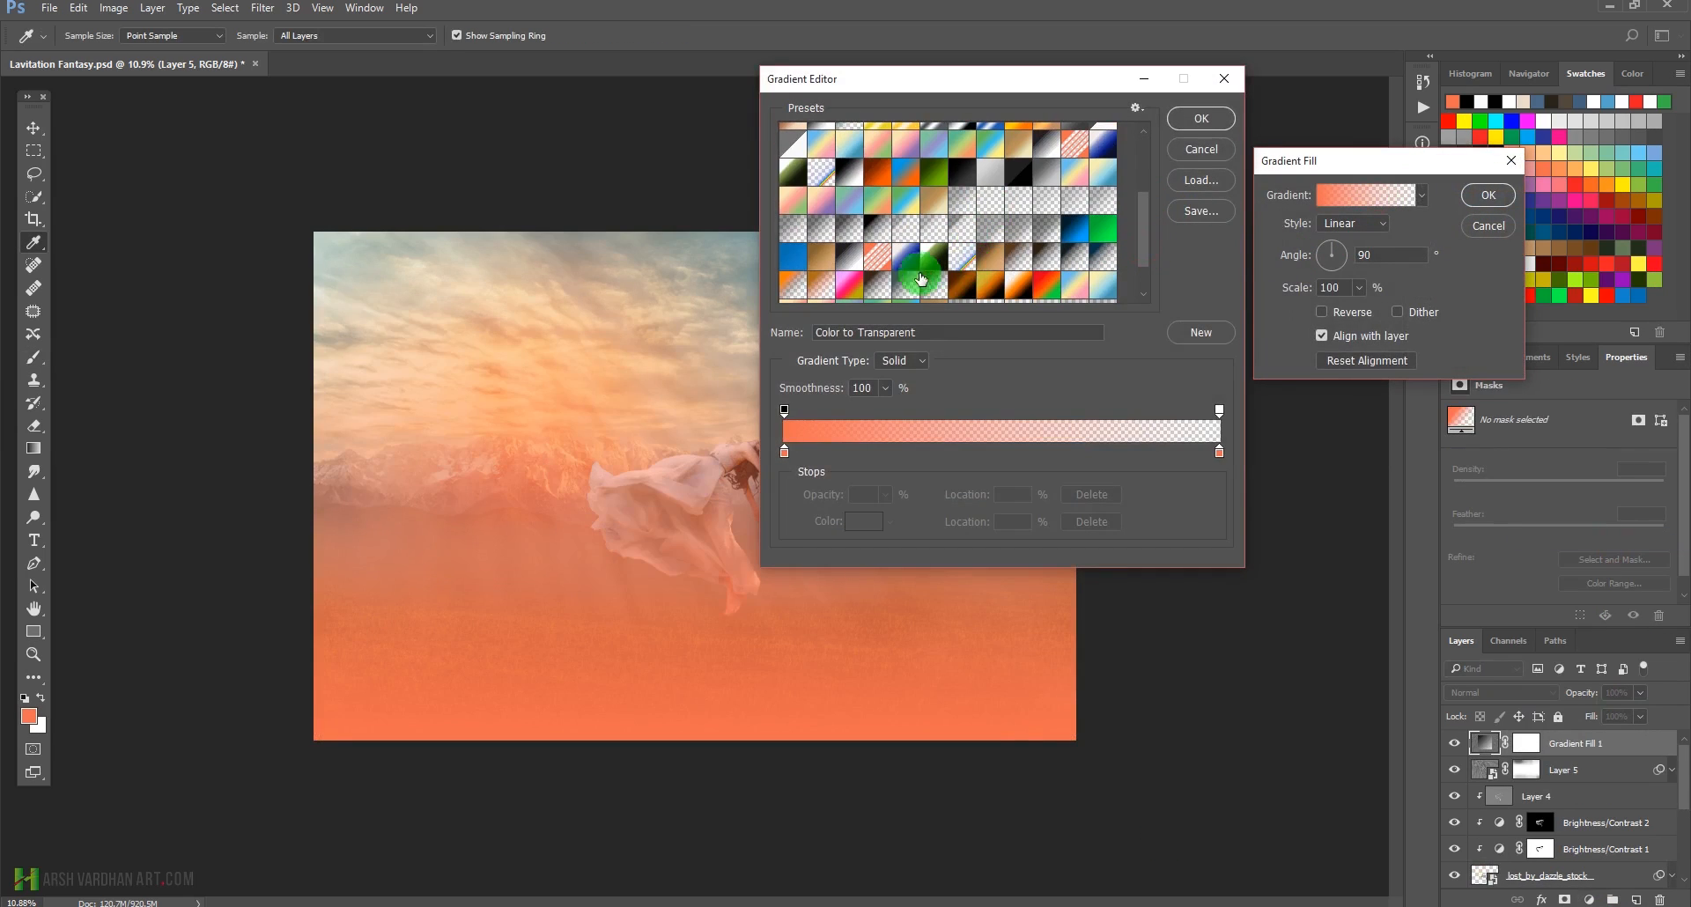
{"action": "left_click", "coordinate": [879, 240]}
{"action": "left_click", "coordinate": [1203, 120]}
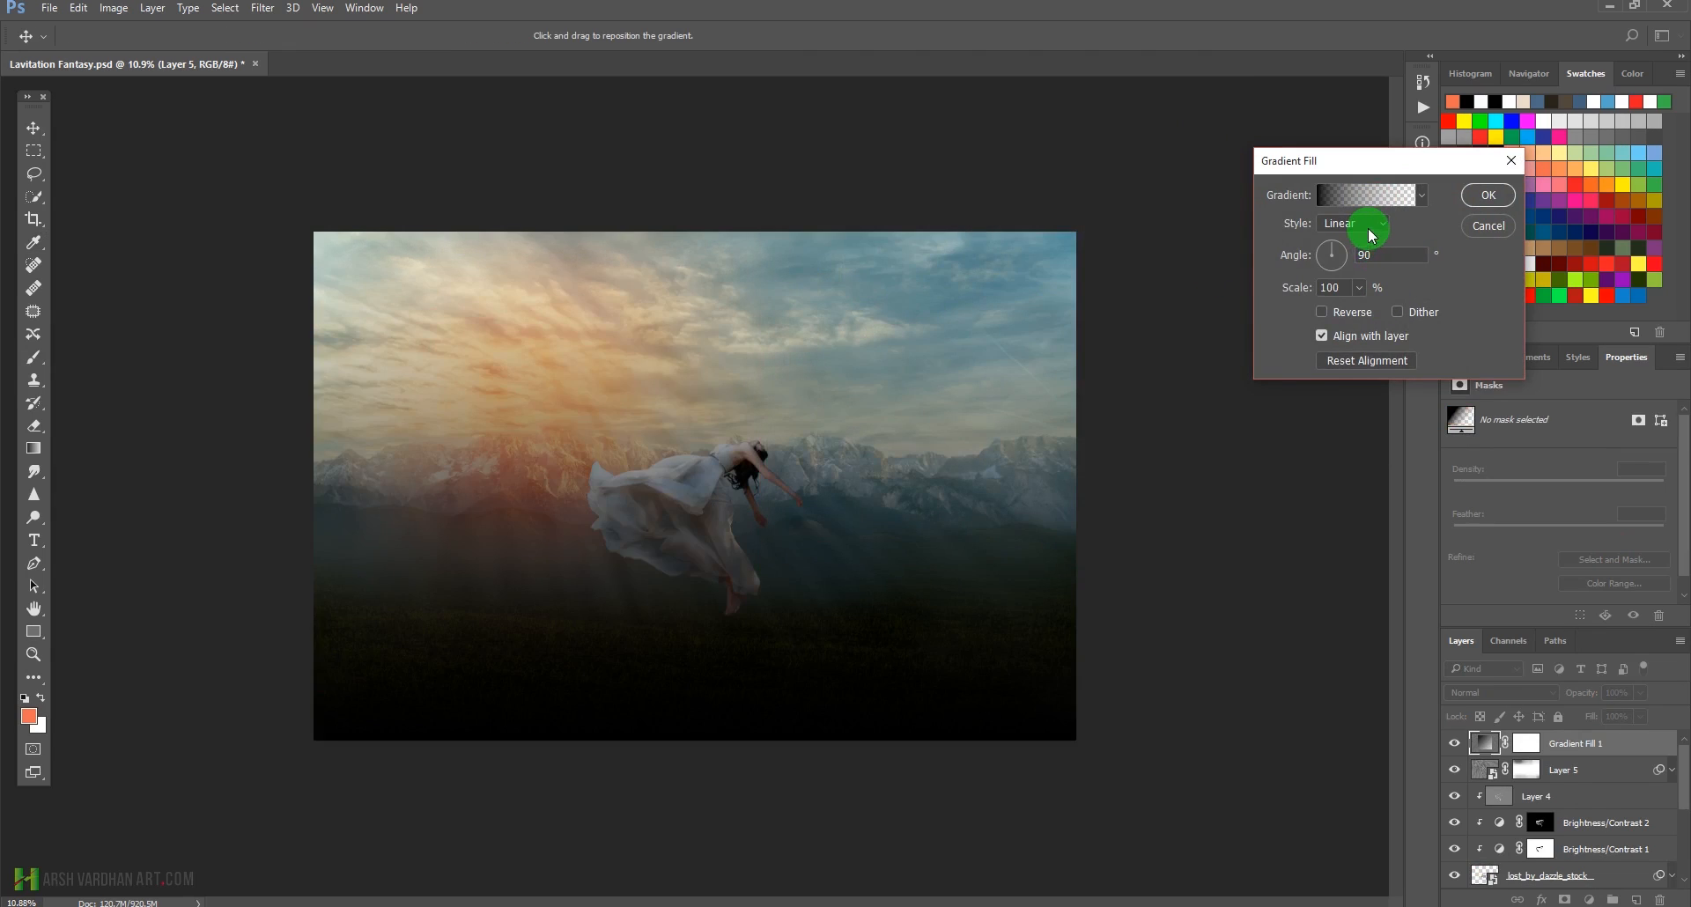
Make the gradient fill radial and reversed, shift its centre up and left toward the orange glow, and enlarge its scale.
{"action": "left_click", "coordinate": [1368, 227]}
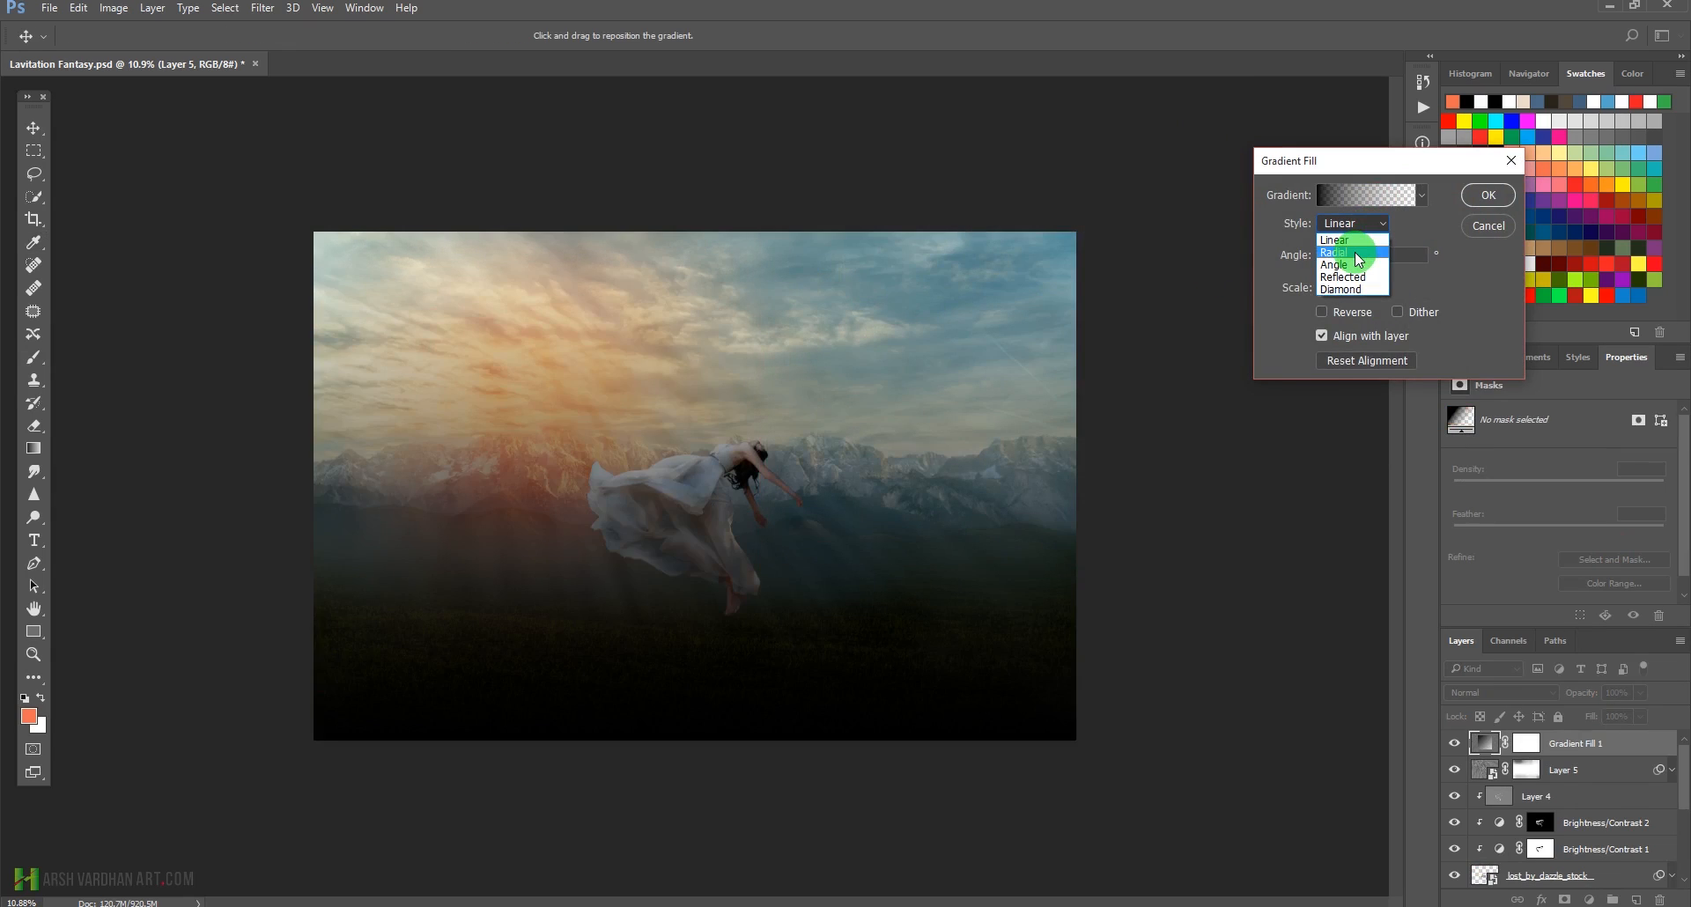
{"action": "left_click", "coordinate": [1355, 252]}
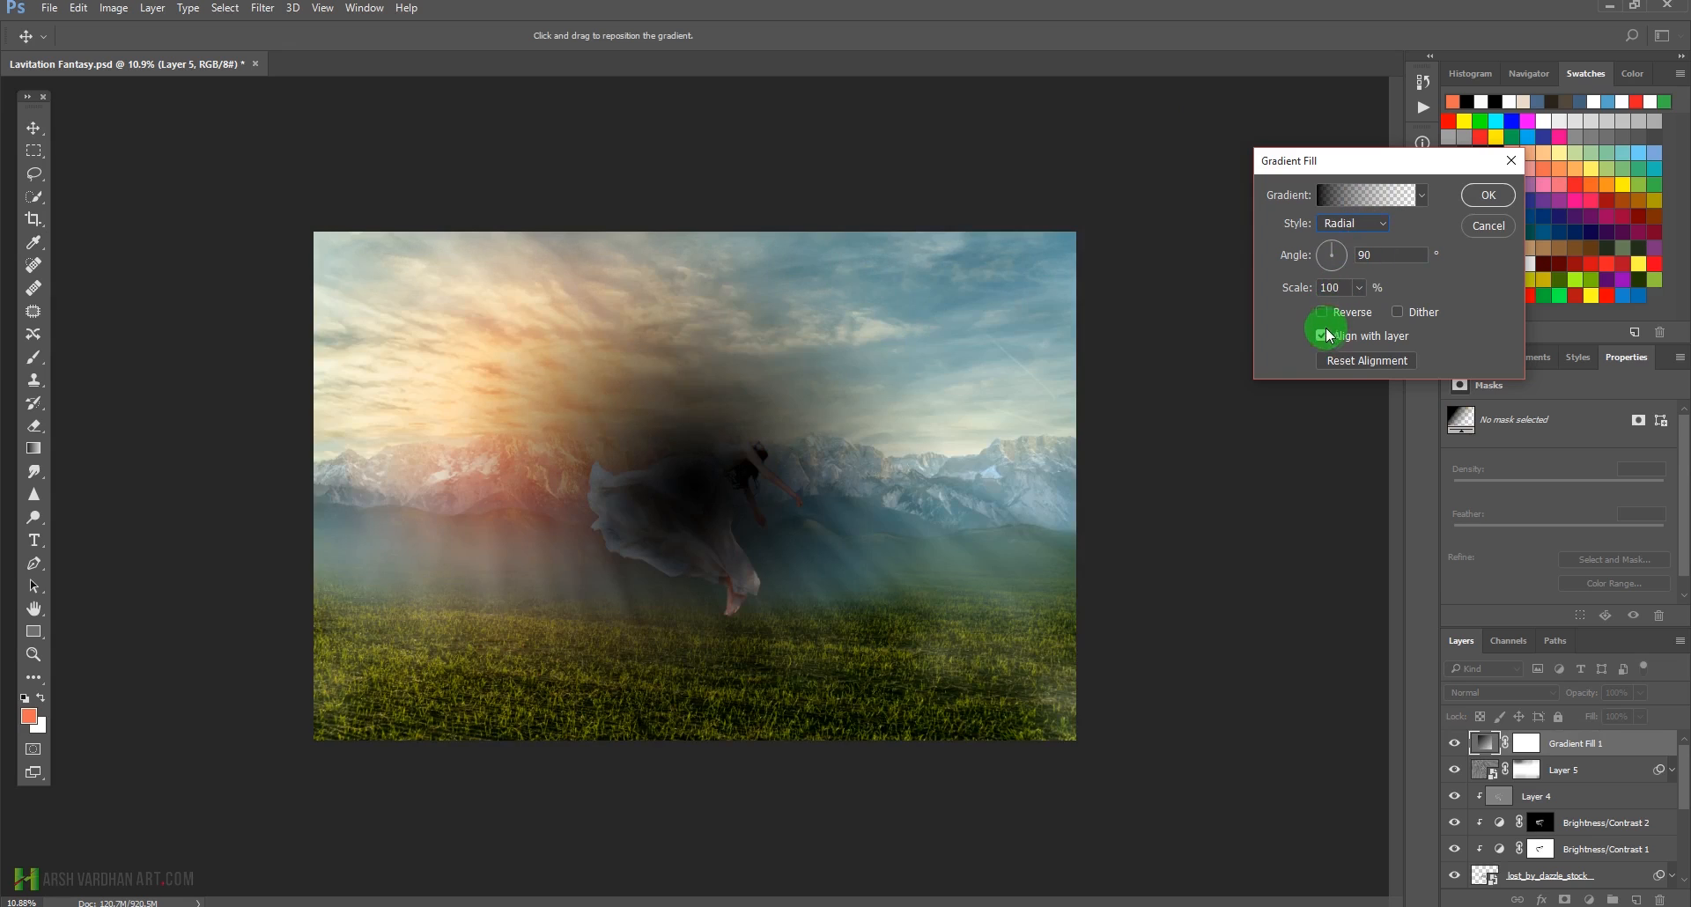
{"action": "left_click", "coordinate": [1323, 314]}
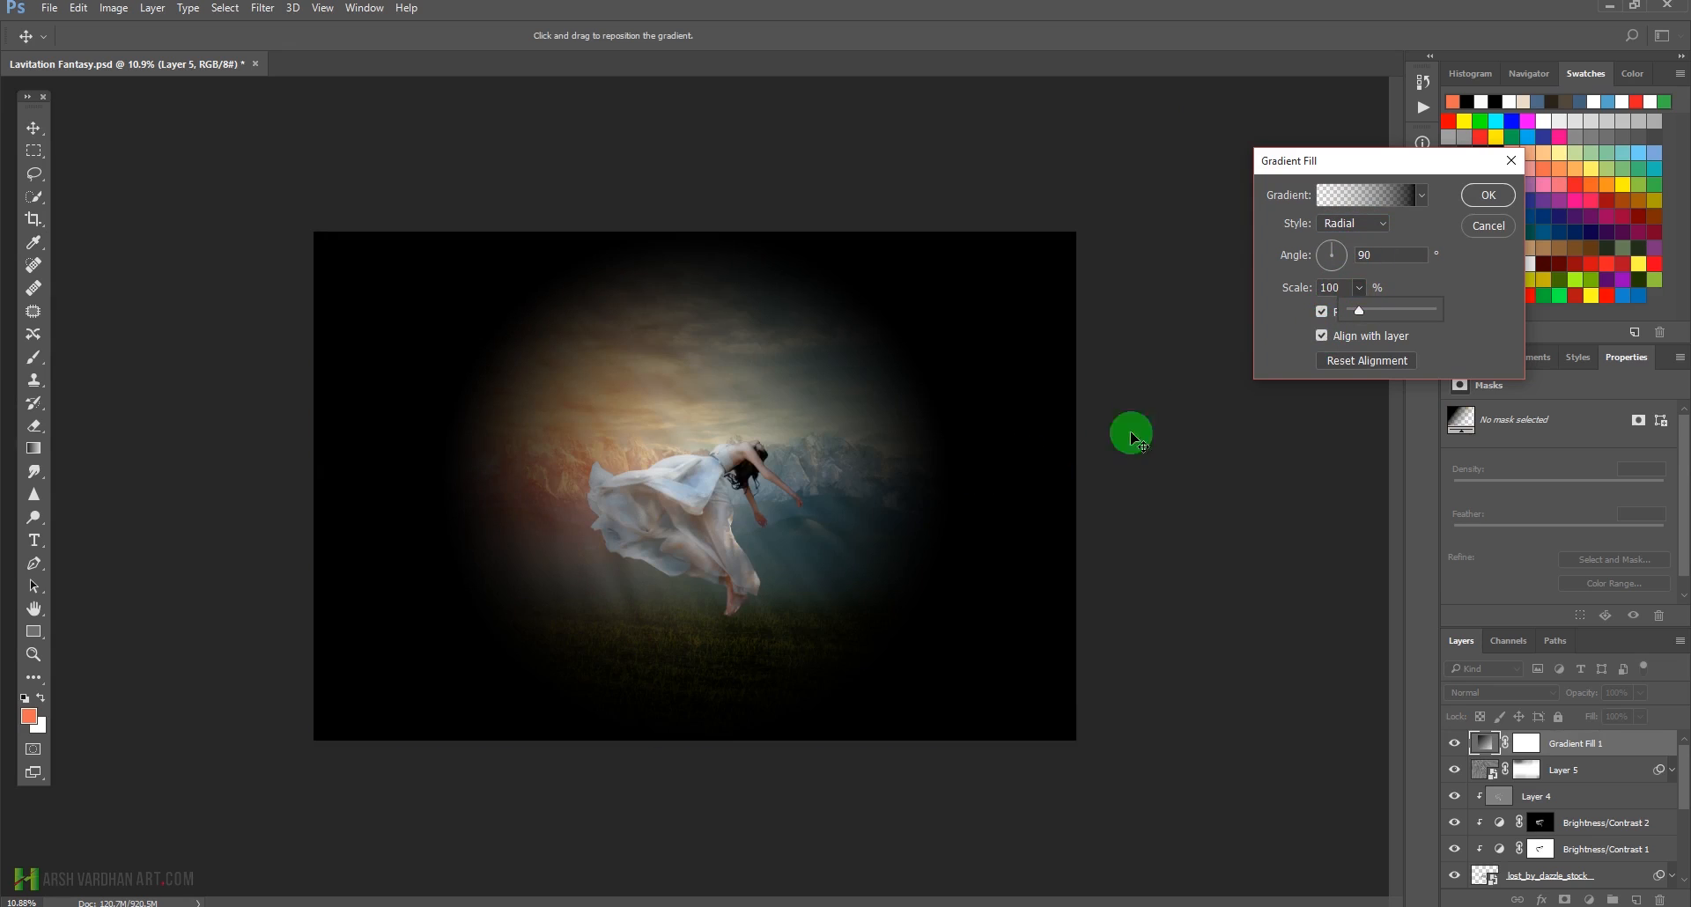
{"action": "left_click_drag", "start_coordinate": [717, 479], "coordinate": [687, 446]}
{"action": "left_click", "coordinate": [1363, 291]}
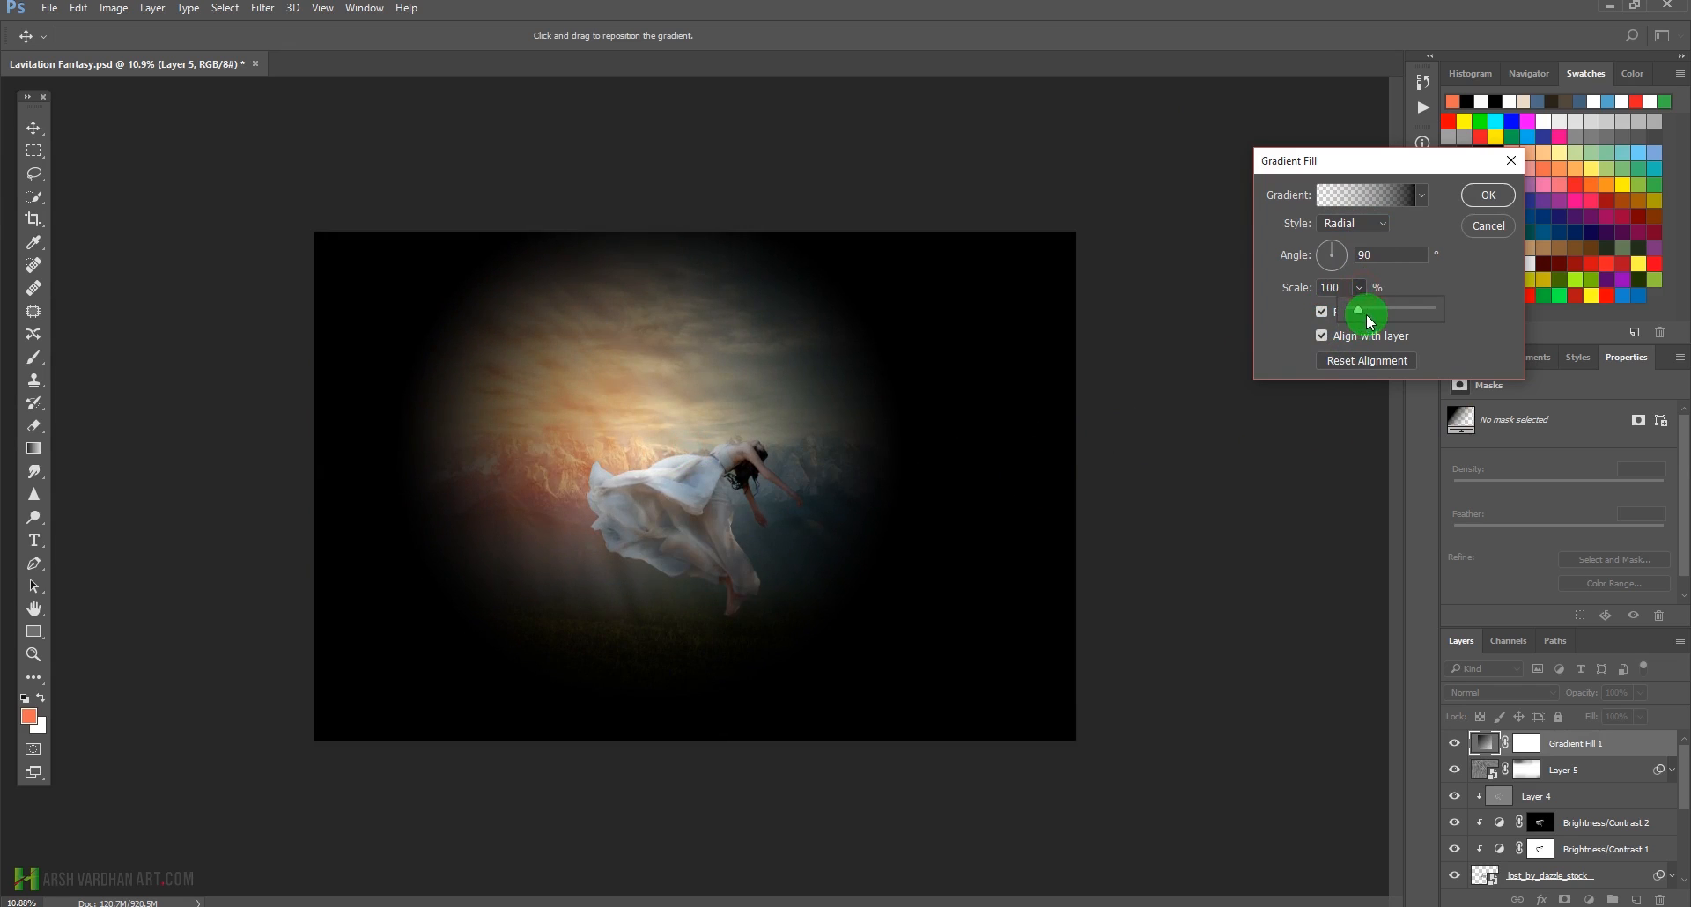
{"action": "left_click_drag", "start_coordinate": [1366, 316], "coordinate": [1380, 312]}
{"action": "left_click", "coordinate": [1488, 195]}
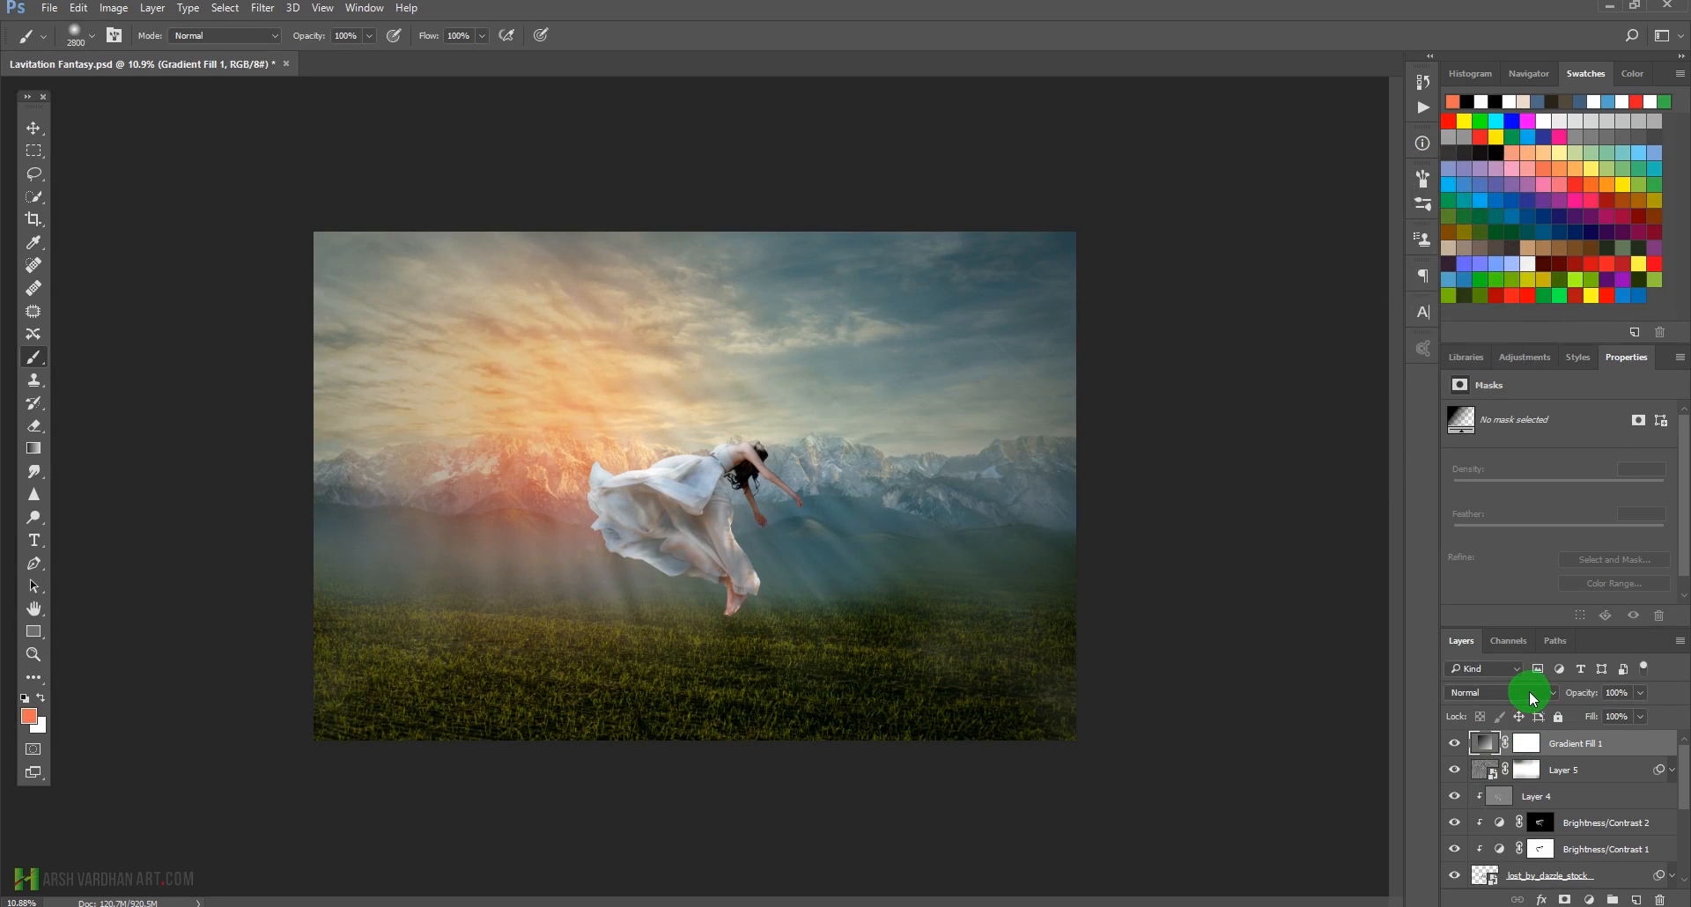
Set the gradient fill layer's blend mode to Overlay and compare the image with and without it.
{"action": "left_click", "coordinate": [1528, 693]}
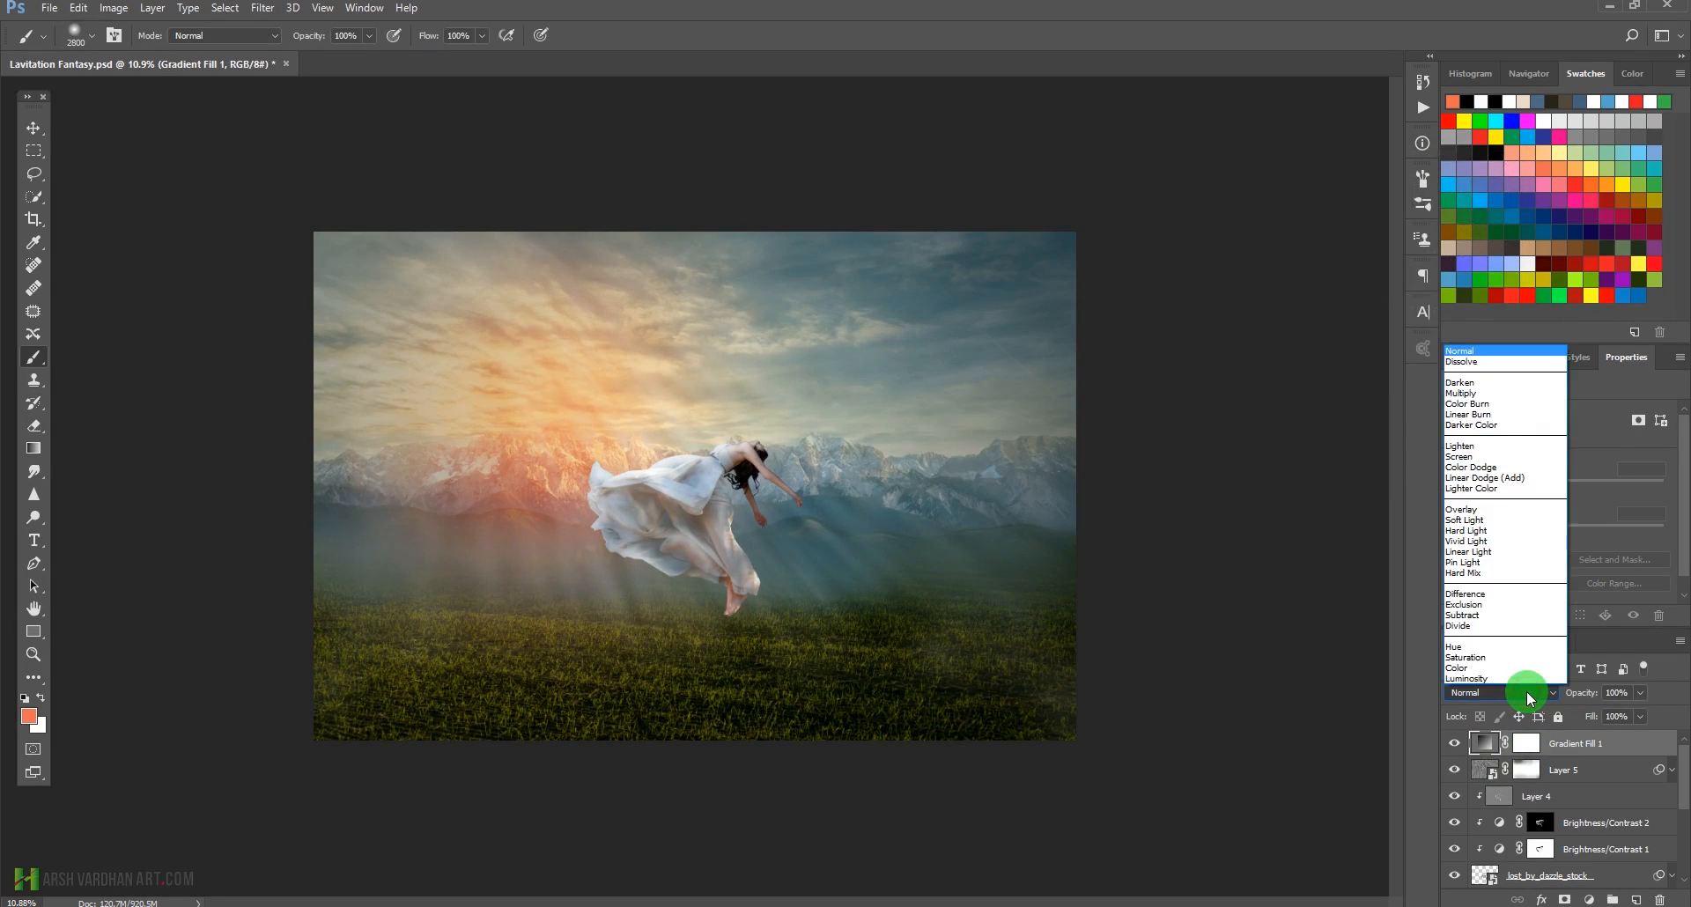
{"action": "left_click", "coordinate": [1496, 508]}
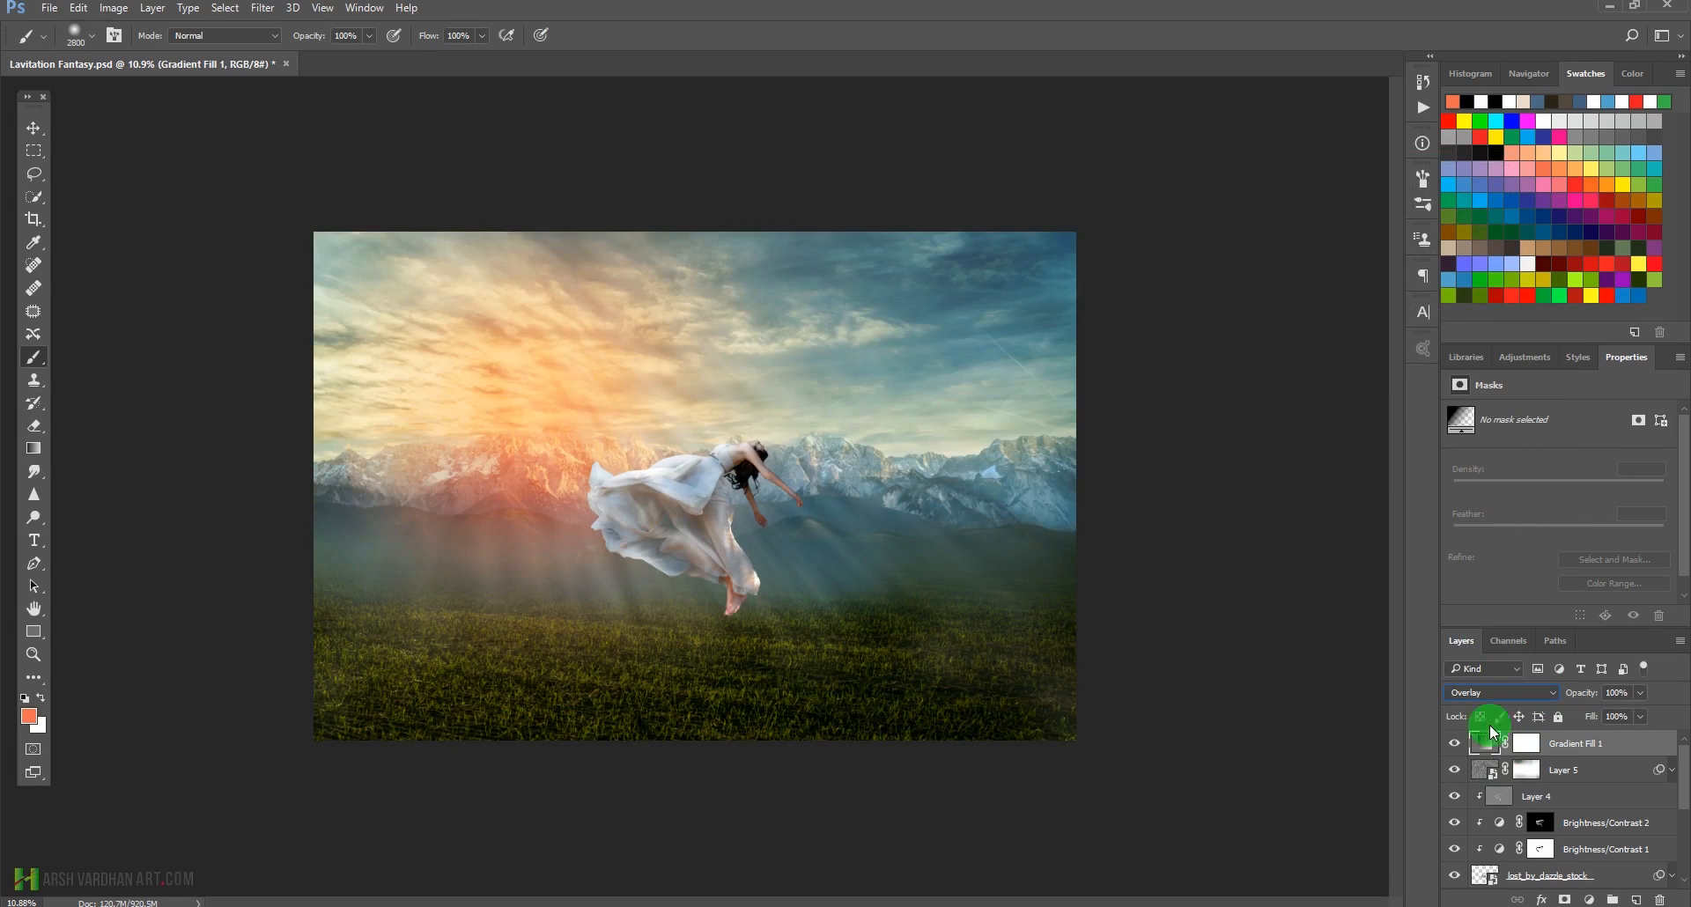
{"action": "left_click", "coordinate": [1454, 747]}
{"action": "left_click", "coordinate": [1454, 748]}
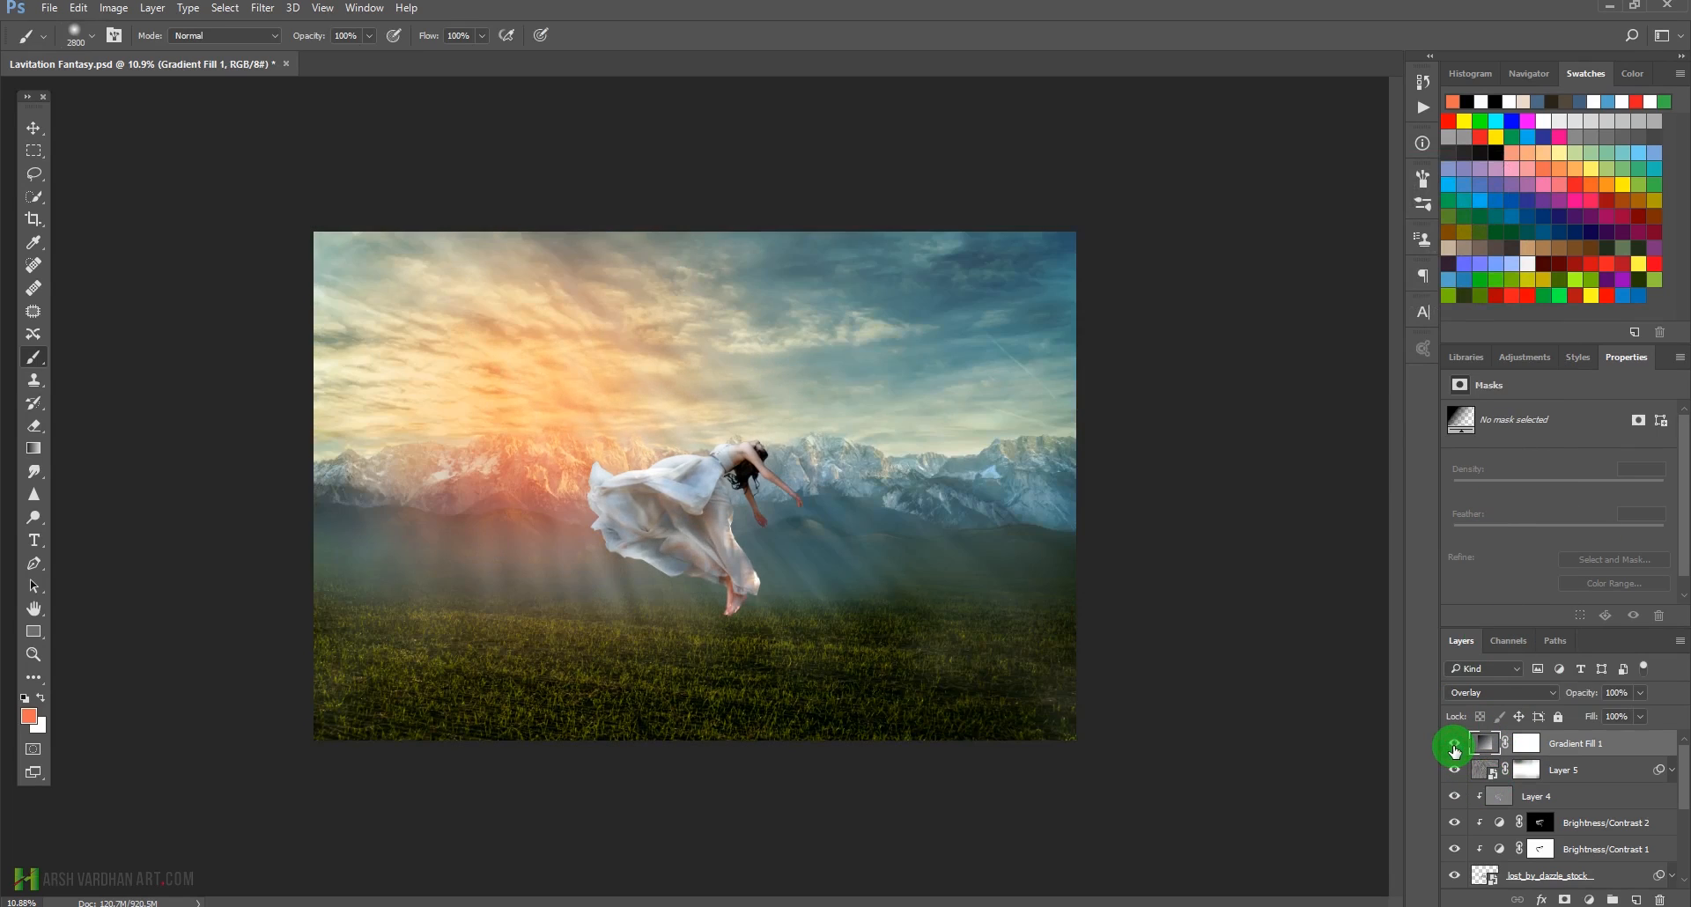
{"action": "left_click", "coordinate": [1453, 747]}
{"action": "left_click", "coordinate": [1453, 747]}
{"action": "key", "text": "ctrl+plus"}
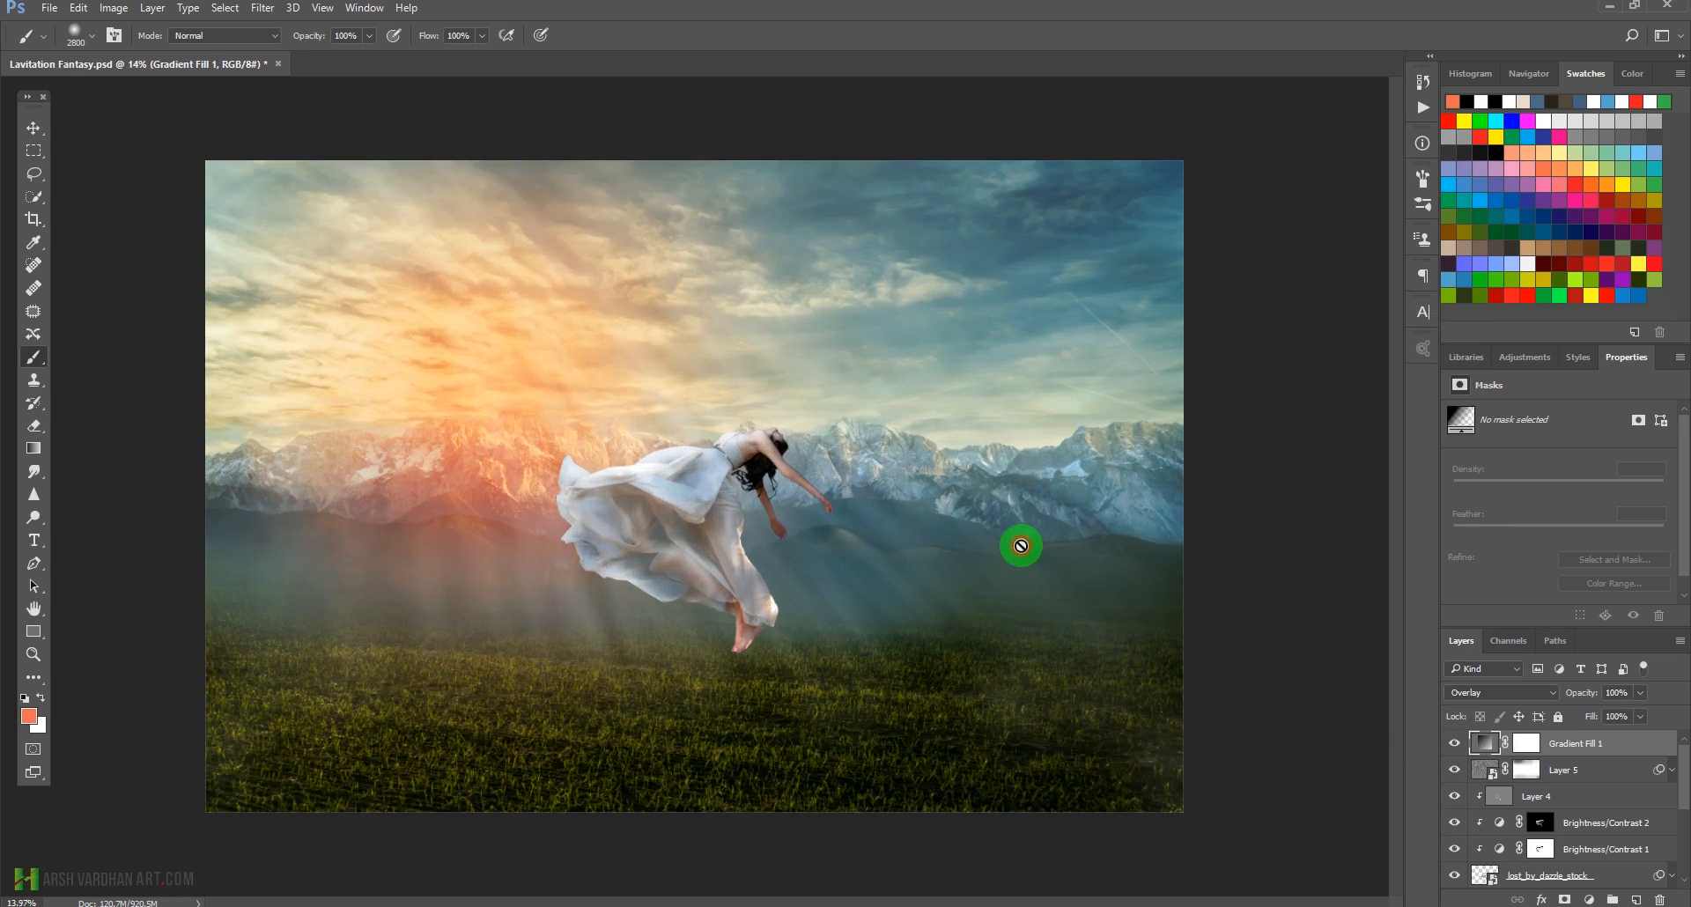
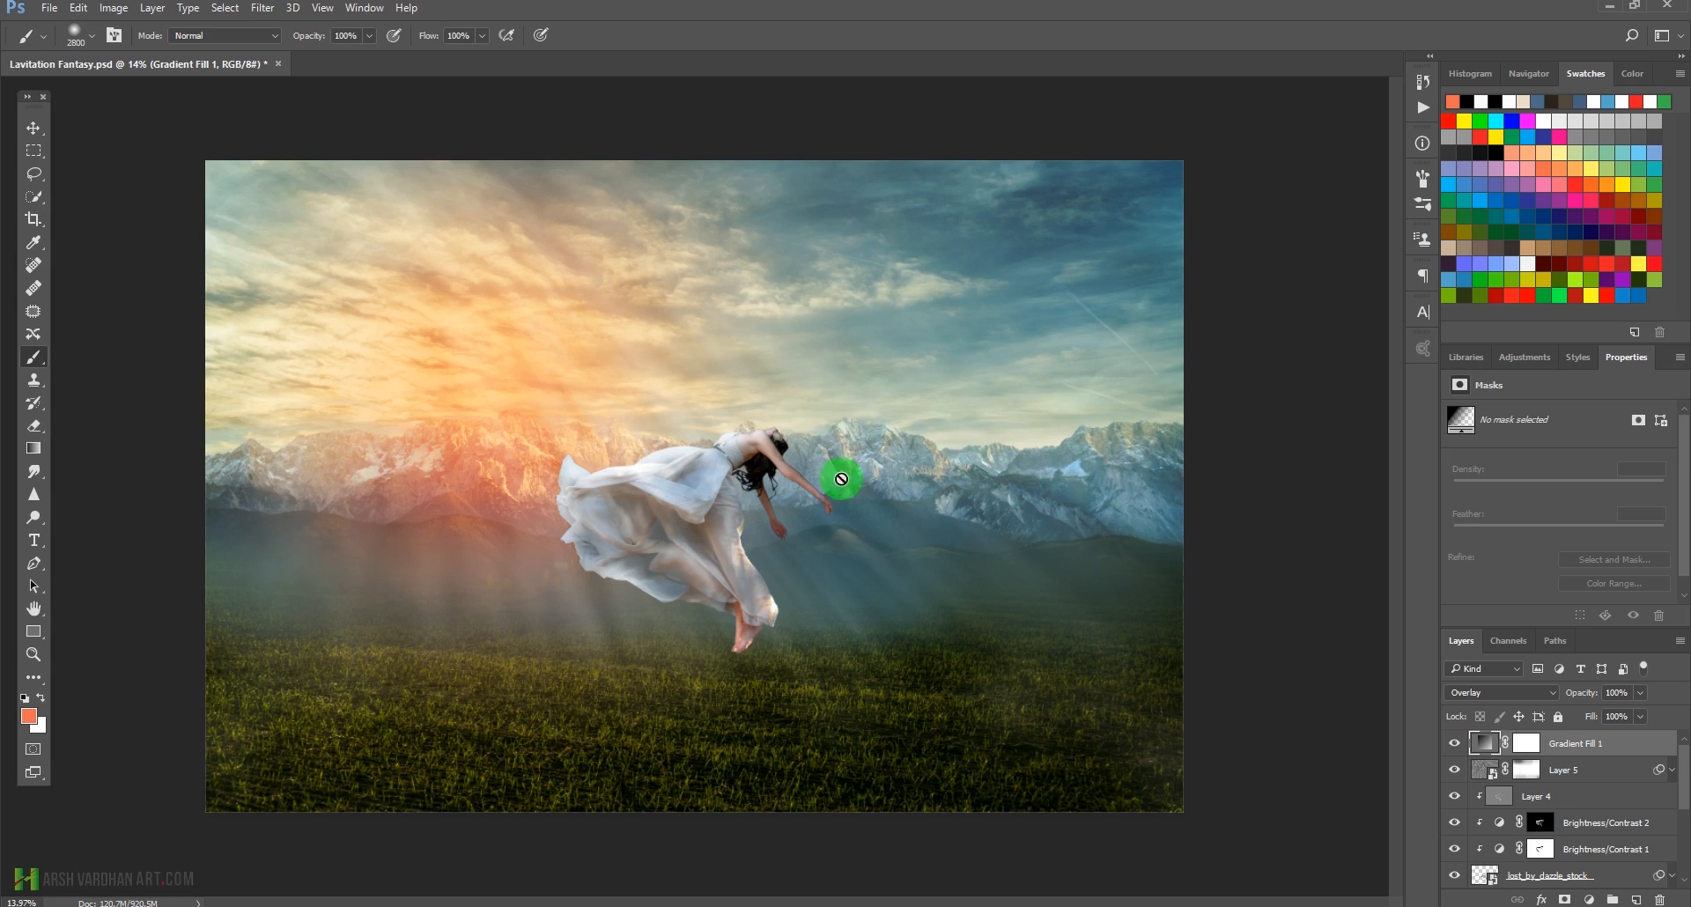
Hide the woman's layer together with its clipped Brightness/Contrast 1, Brightness/Contrast 2 and Layer 4.
{"action": "scroll", "coordinate": [1672, 792], "scroll_direction": "down", "scroll_amount": 3}
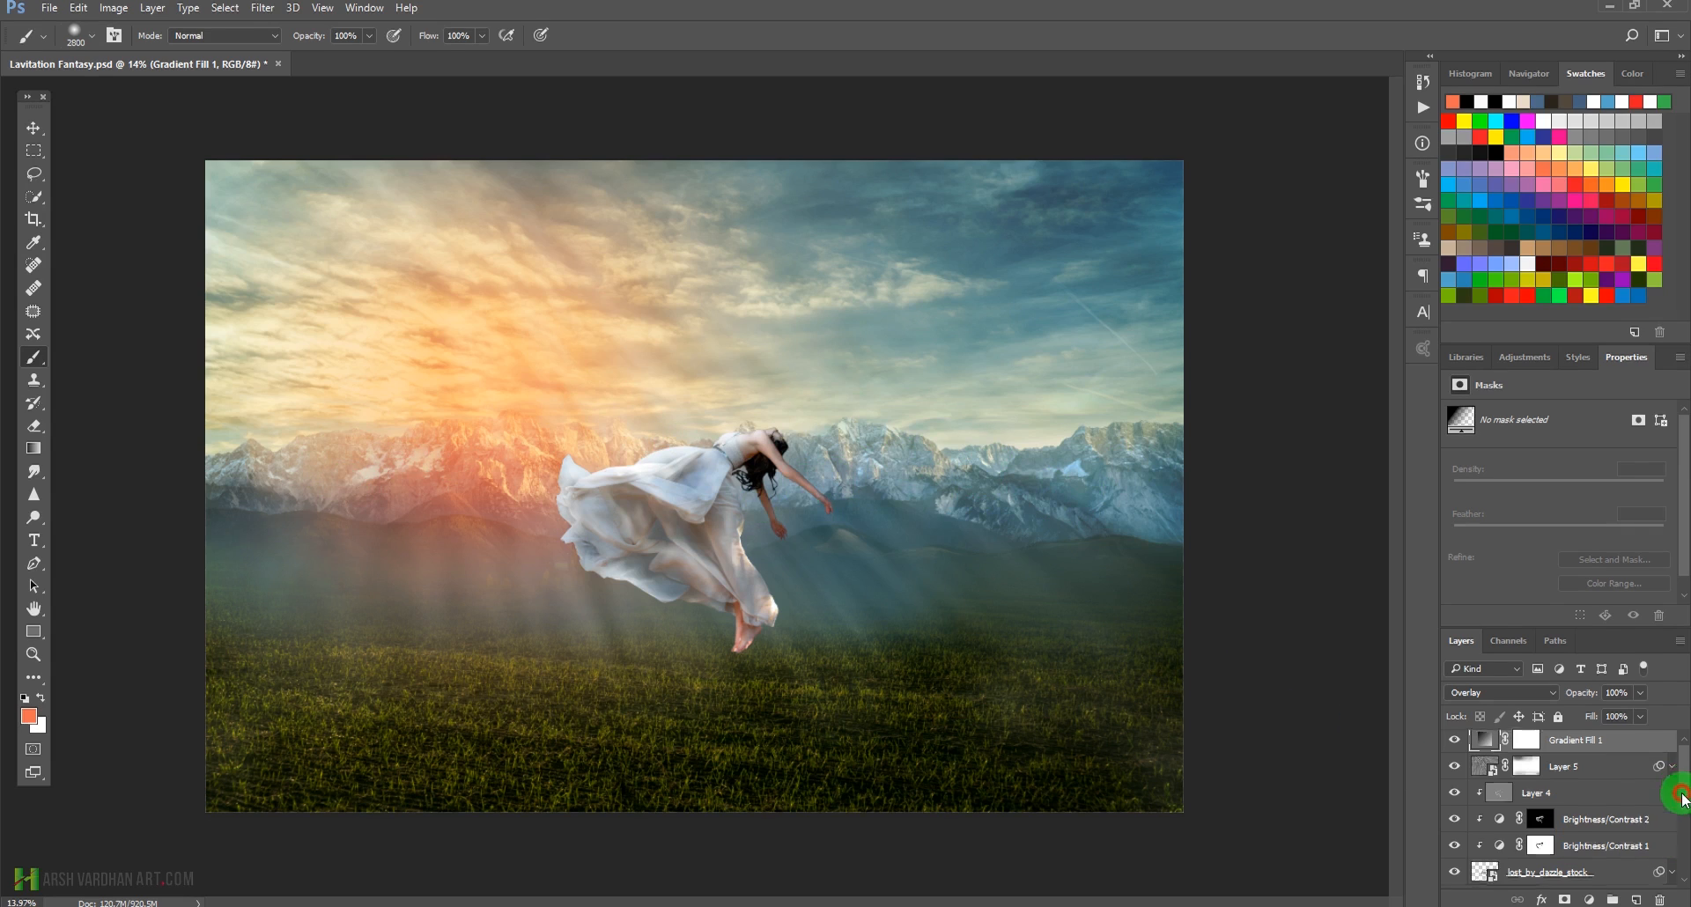
{"action": "left_click_drag", "start_coordinate": [1680, 840], "coordinate": [1681, 847]}
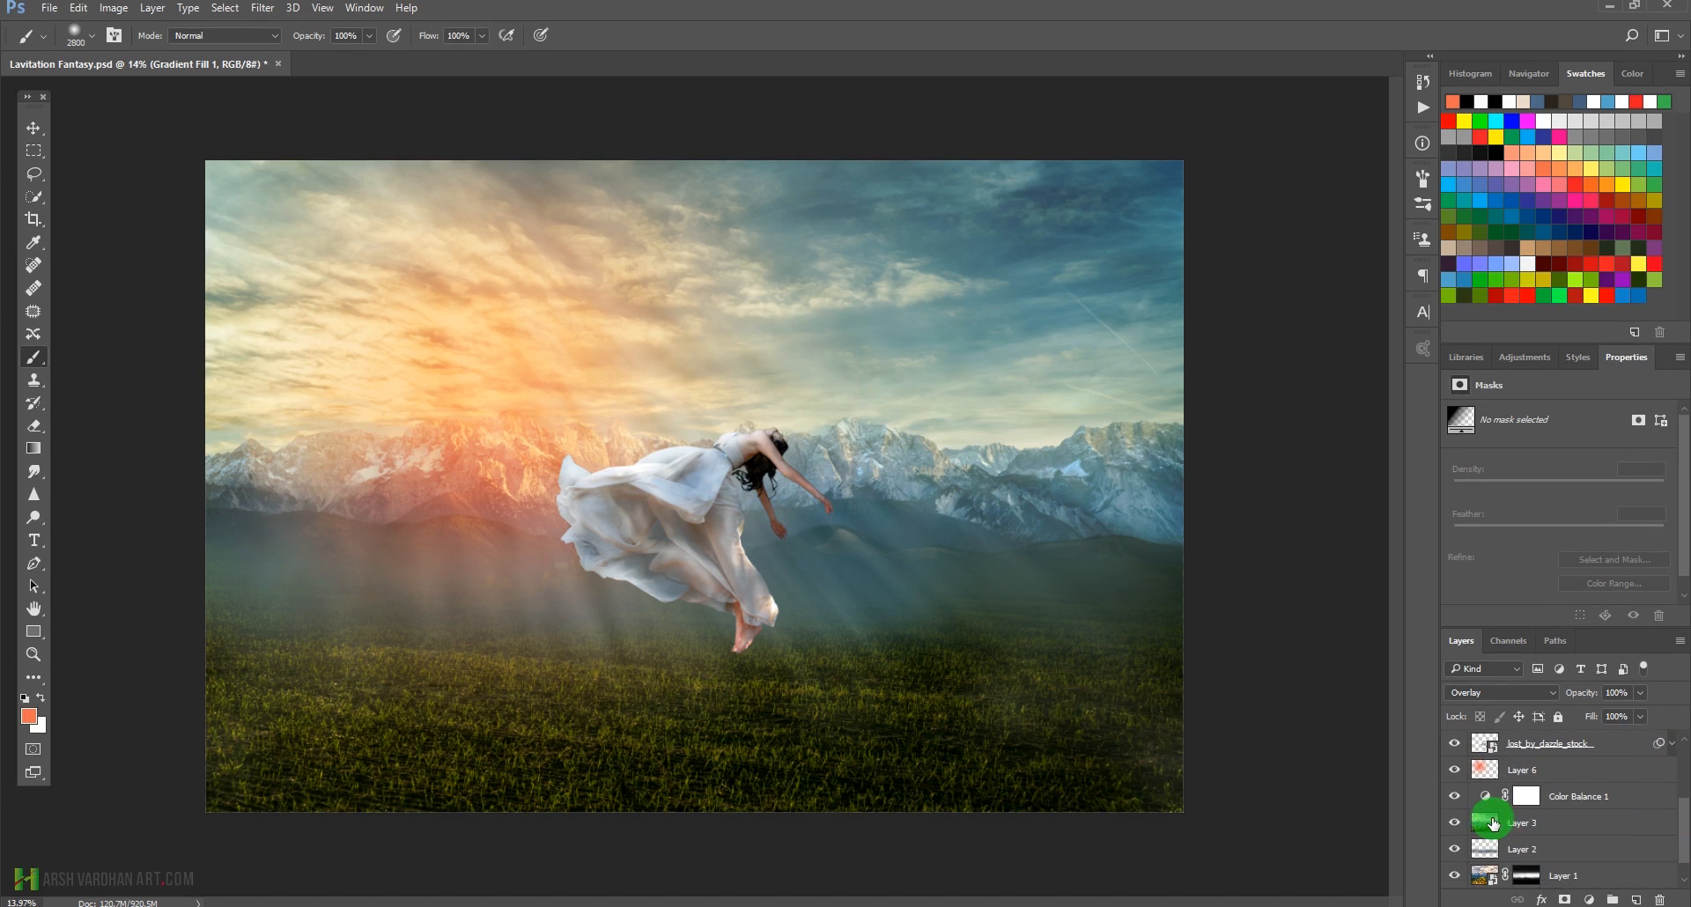
{"action": "left_click", "coordinate": [1487, 822]}
{"action": "left_click", "coordinate": [1489, 802]}
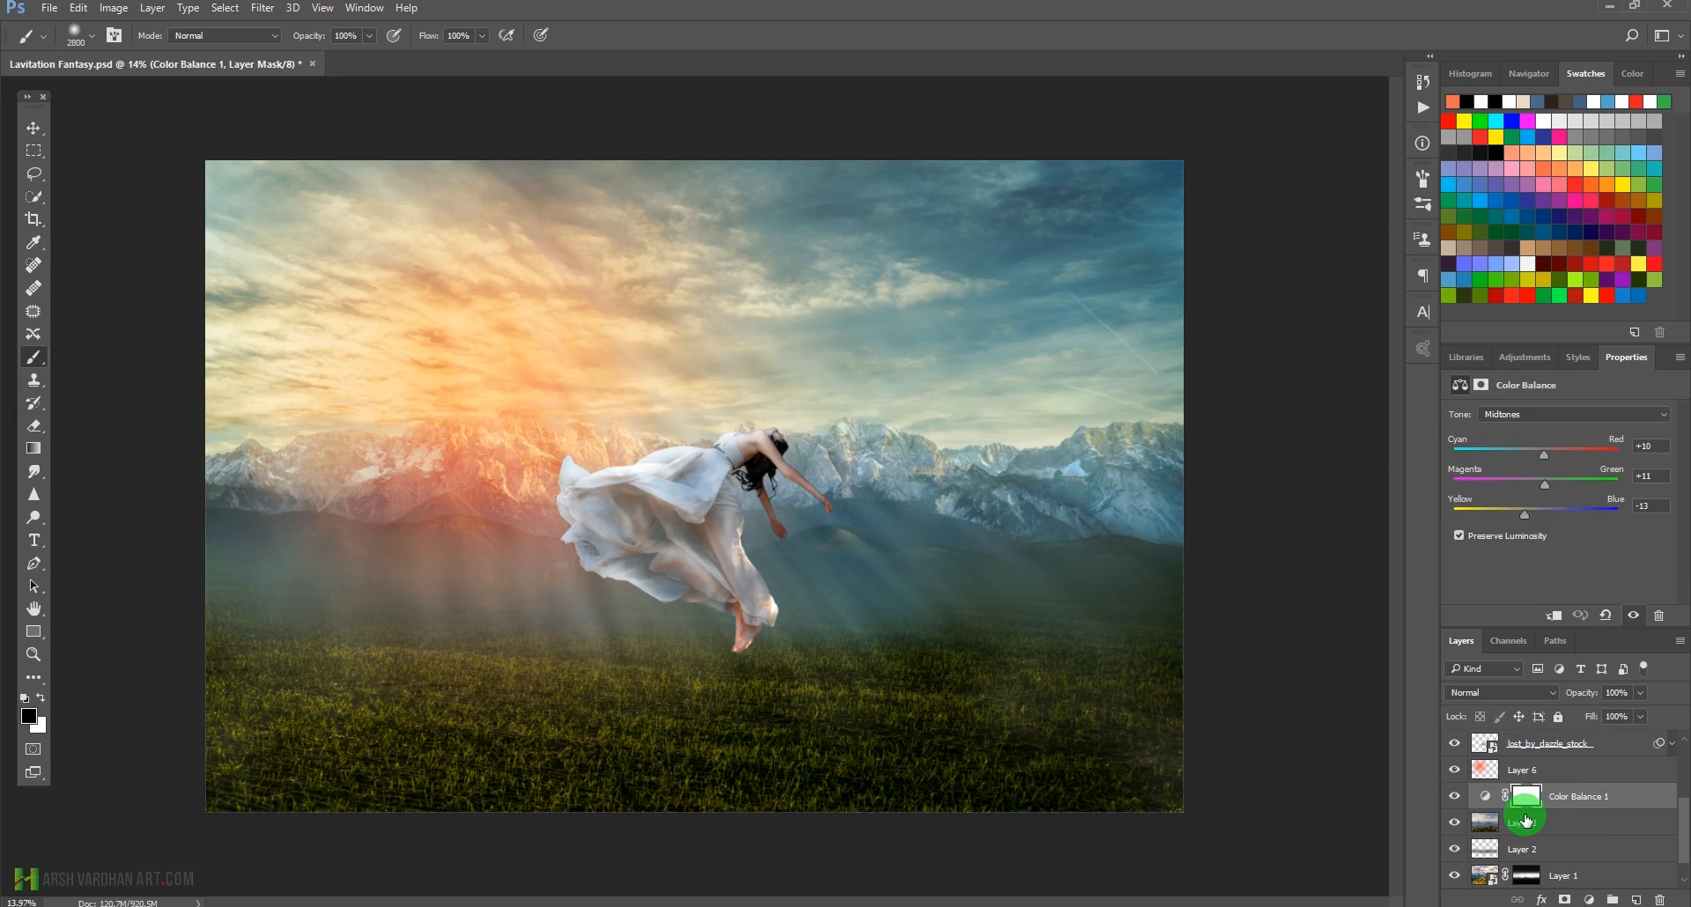
{"action": "scroll", "coordinate": [1526, 821], "scroll_direction": "up", "scroll_amount": 1}
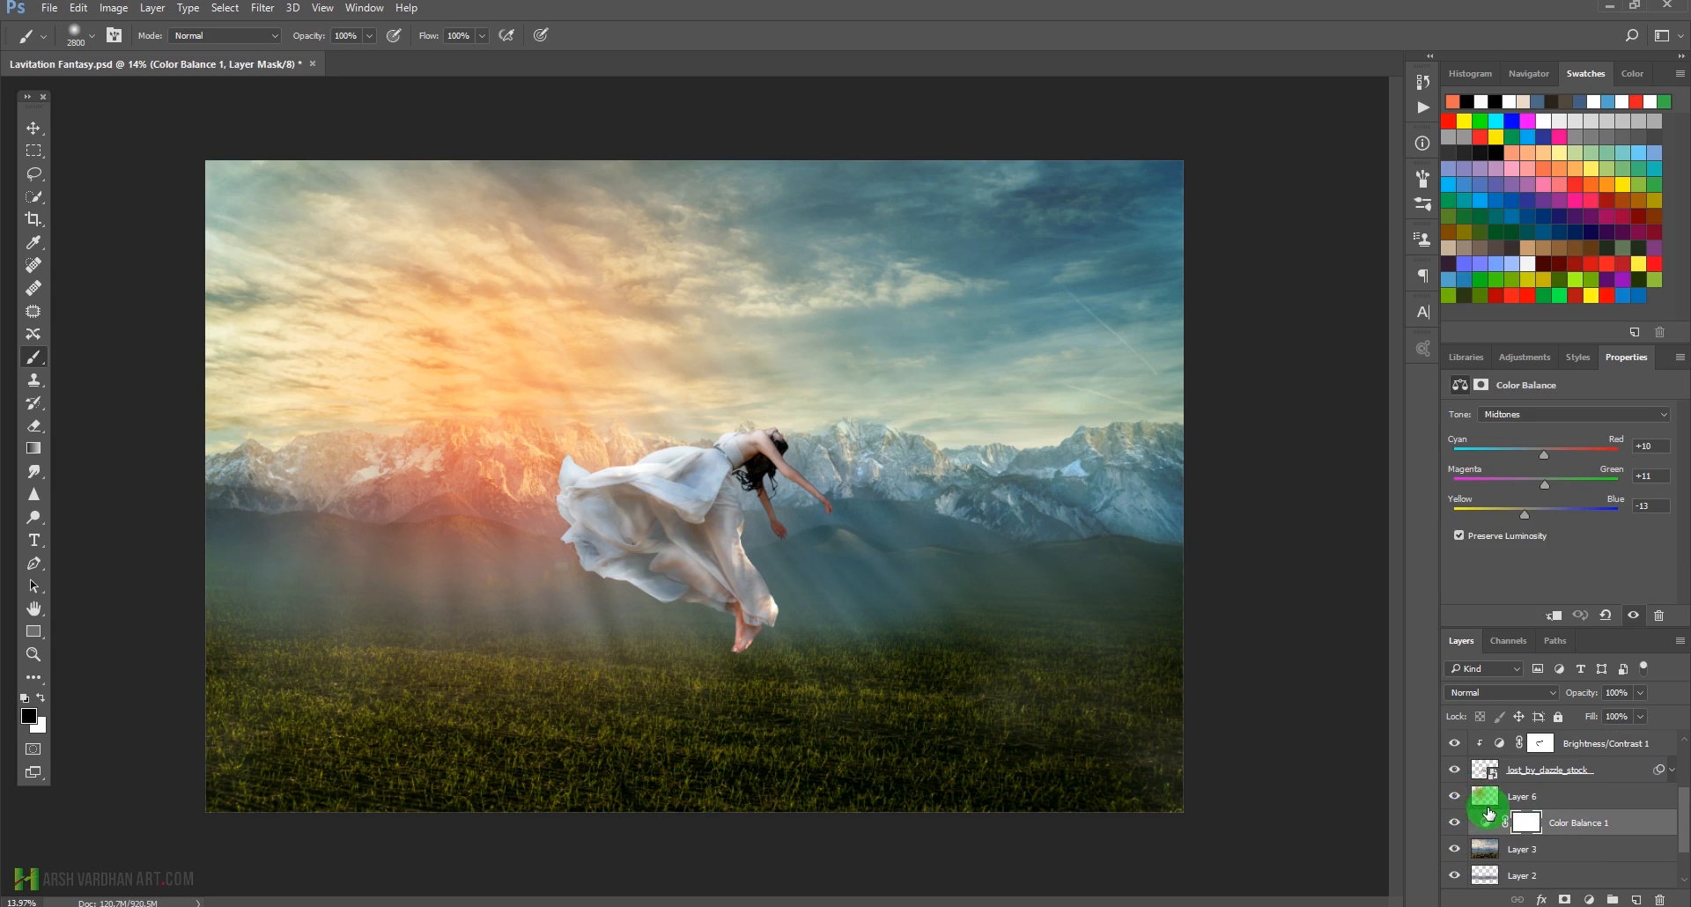
{"action": "left_click", "coordinate": [1497, 798]}
{"action": "scroll", "coordinate": [1502, 808], "scroll_direction": "up", "scroll_amount": 2}
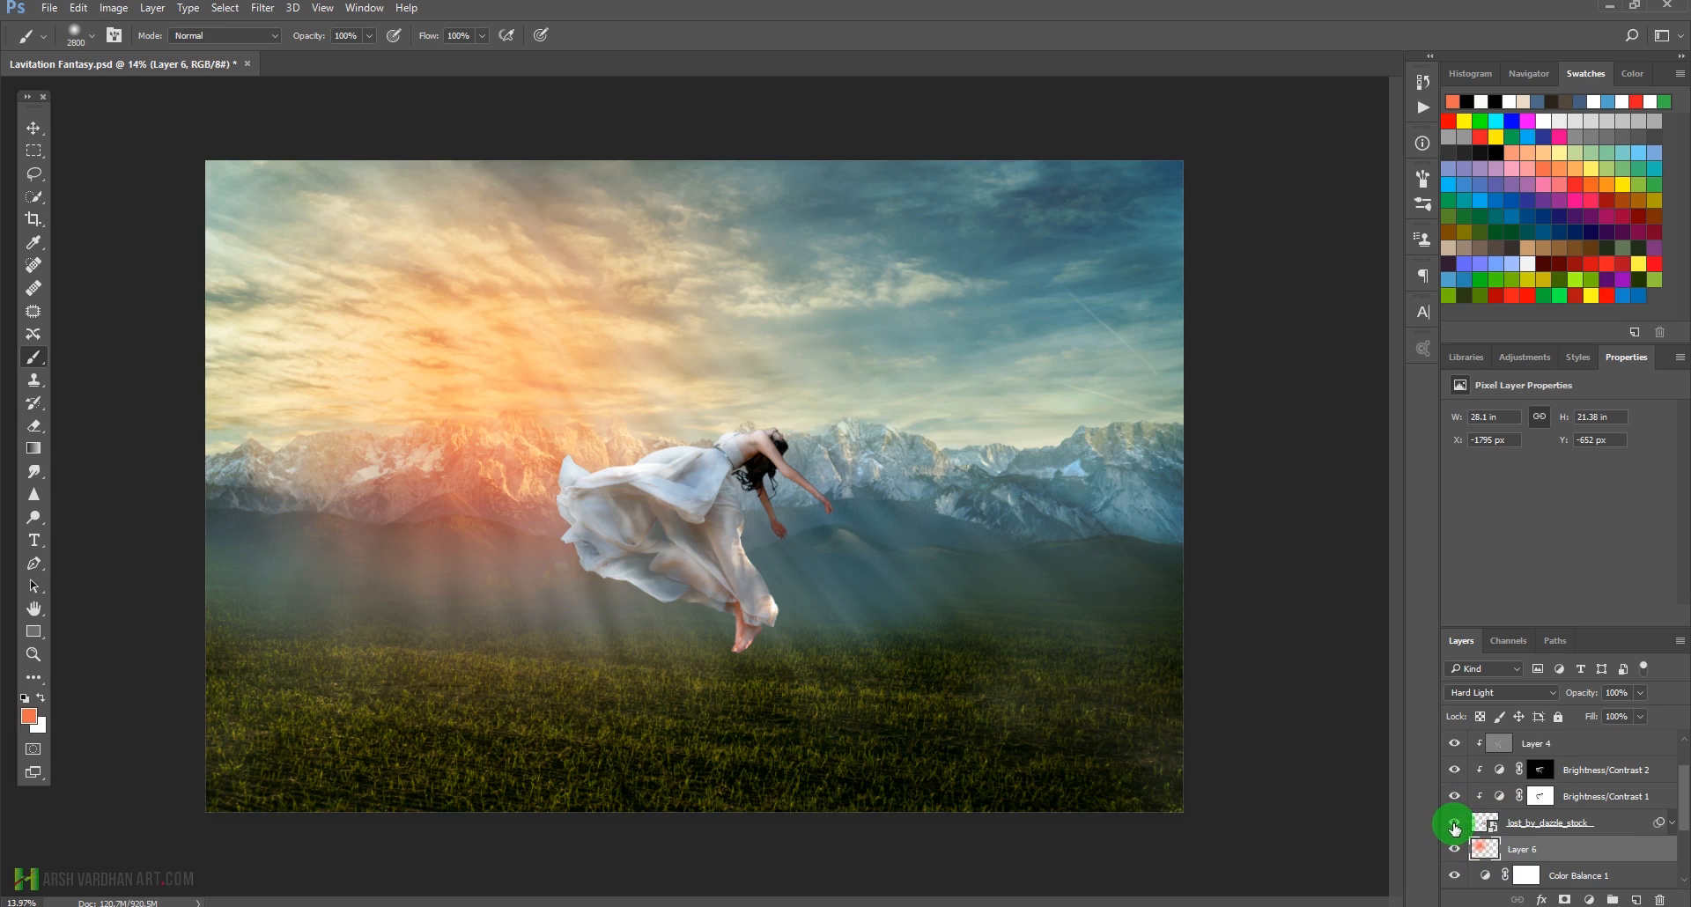
{"action": "left_click_drag", "start_coordinate": [1454, 826], "coordinate": [1454, 743]}
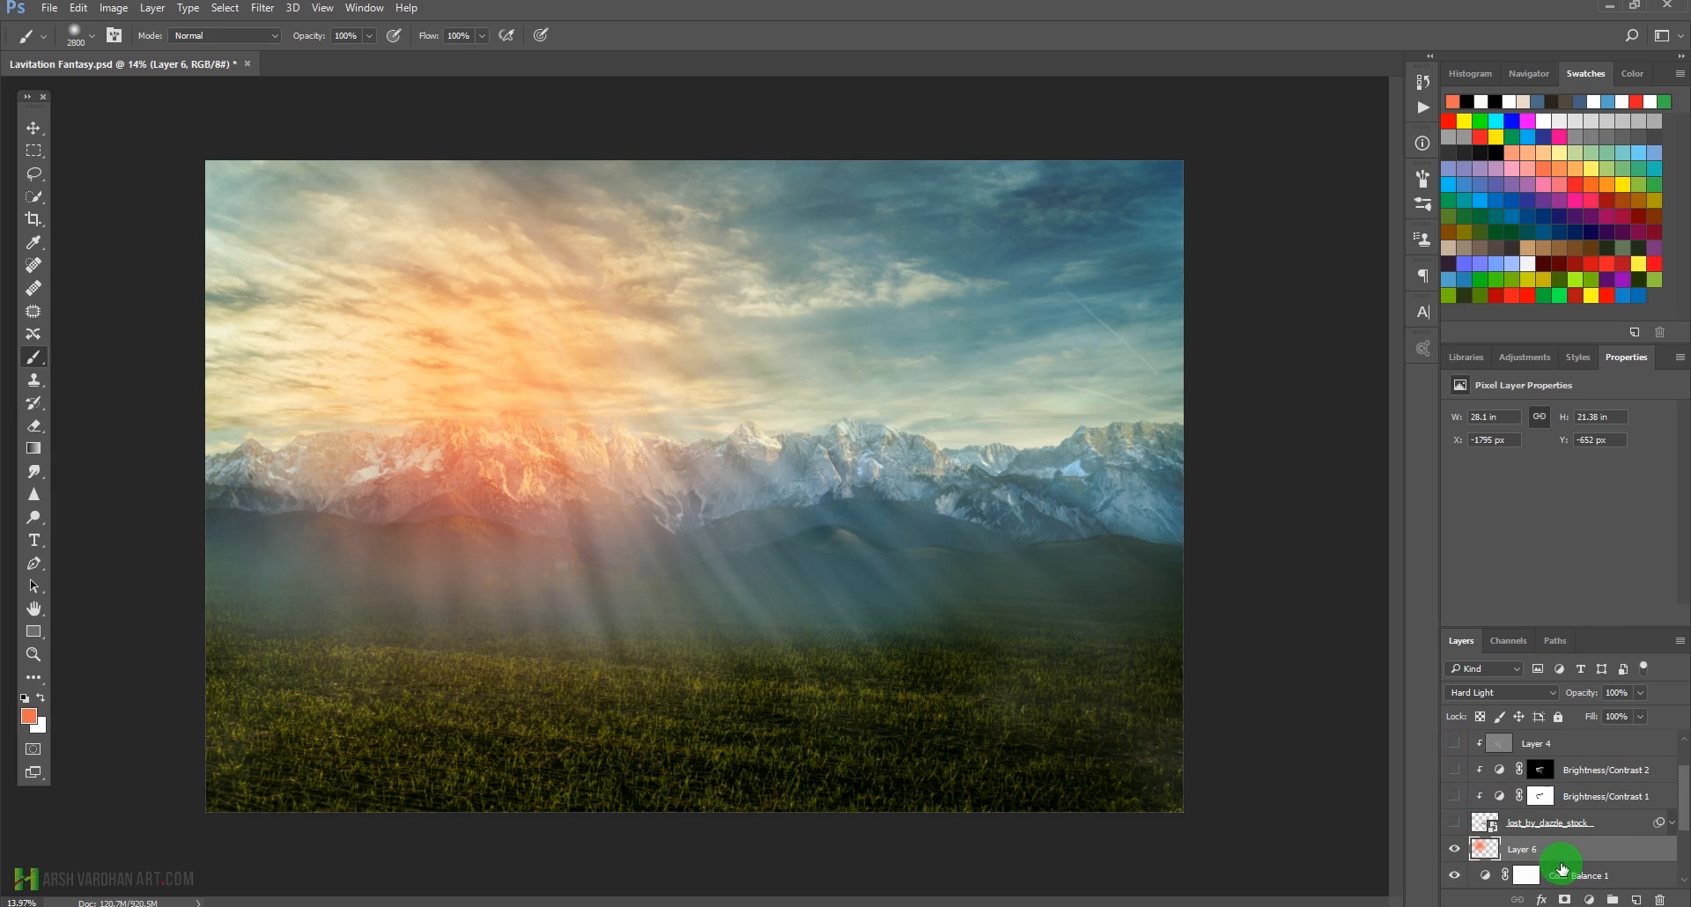
{"action": "scroll", "coordinate": [1558, 859], "scroll_direction": "down", "scroll_amount": 1}
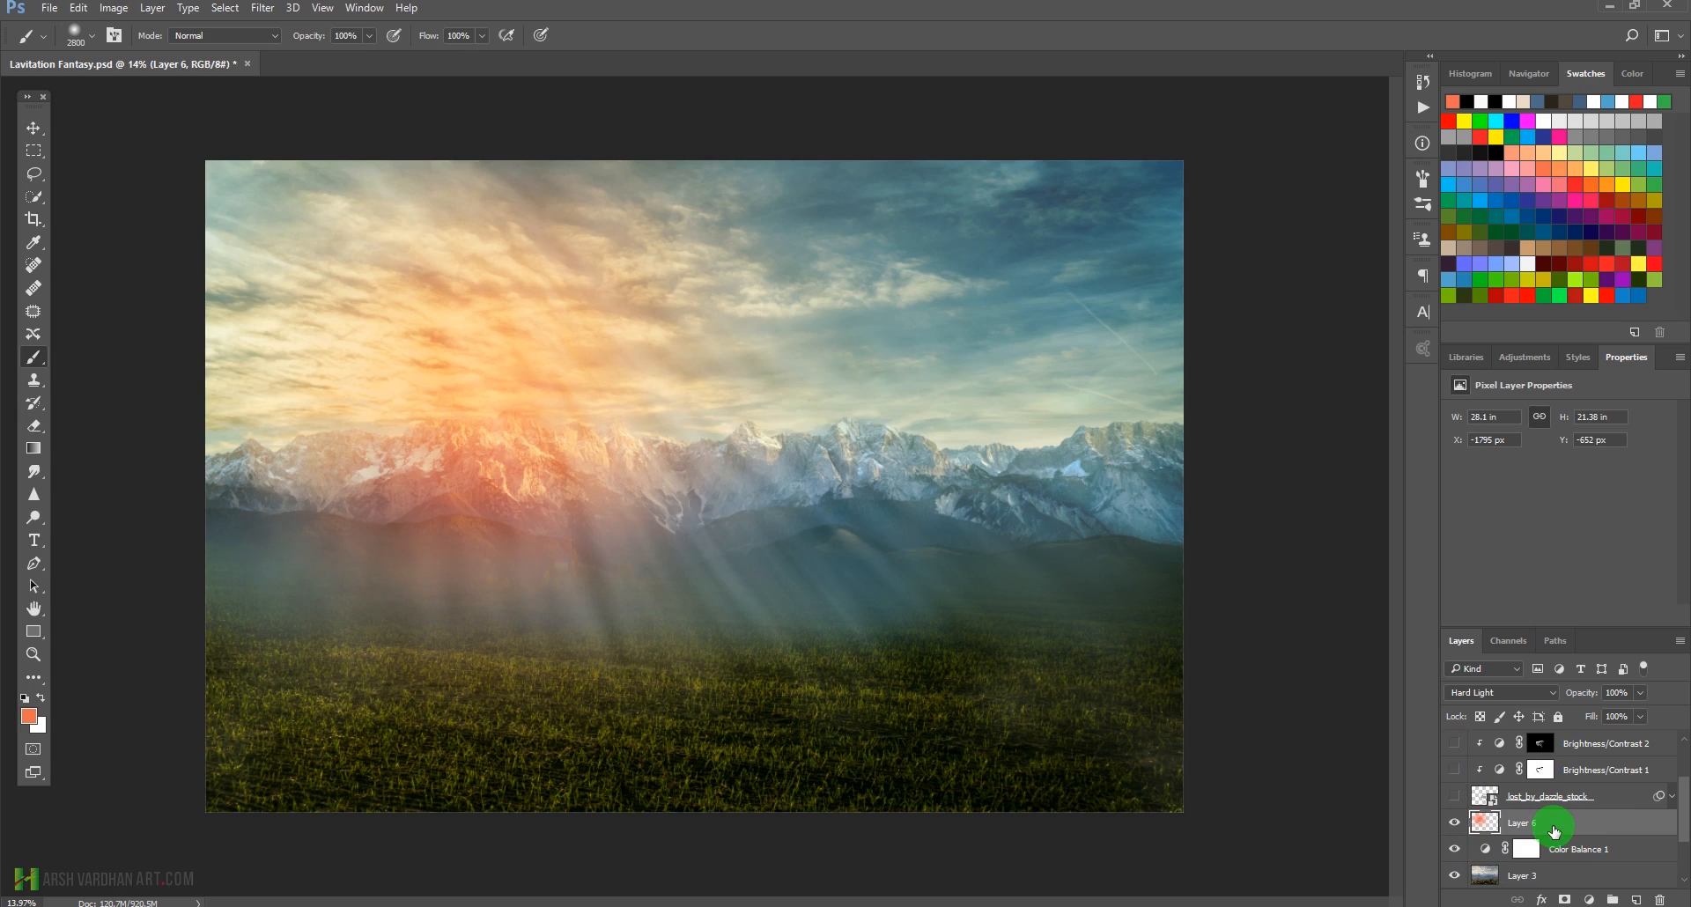
{"action": "left_click", "coordinate": [1484, 850]}
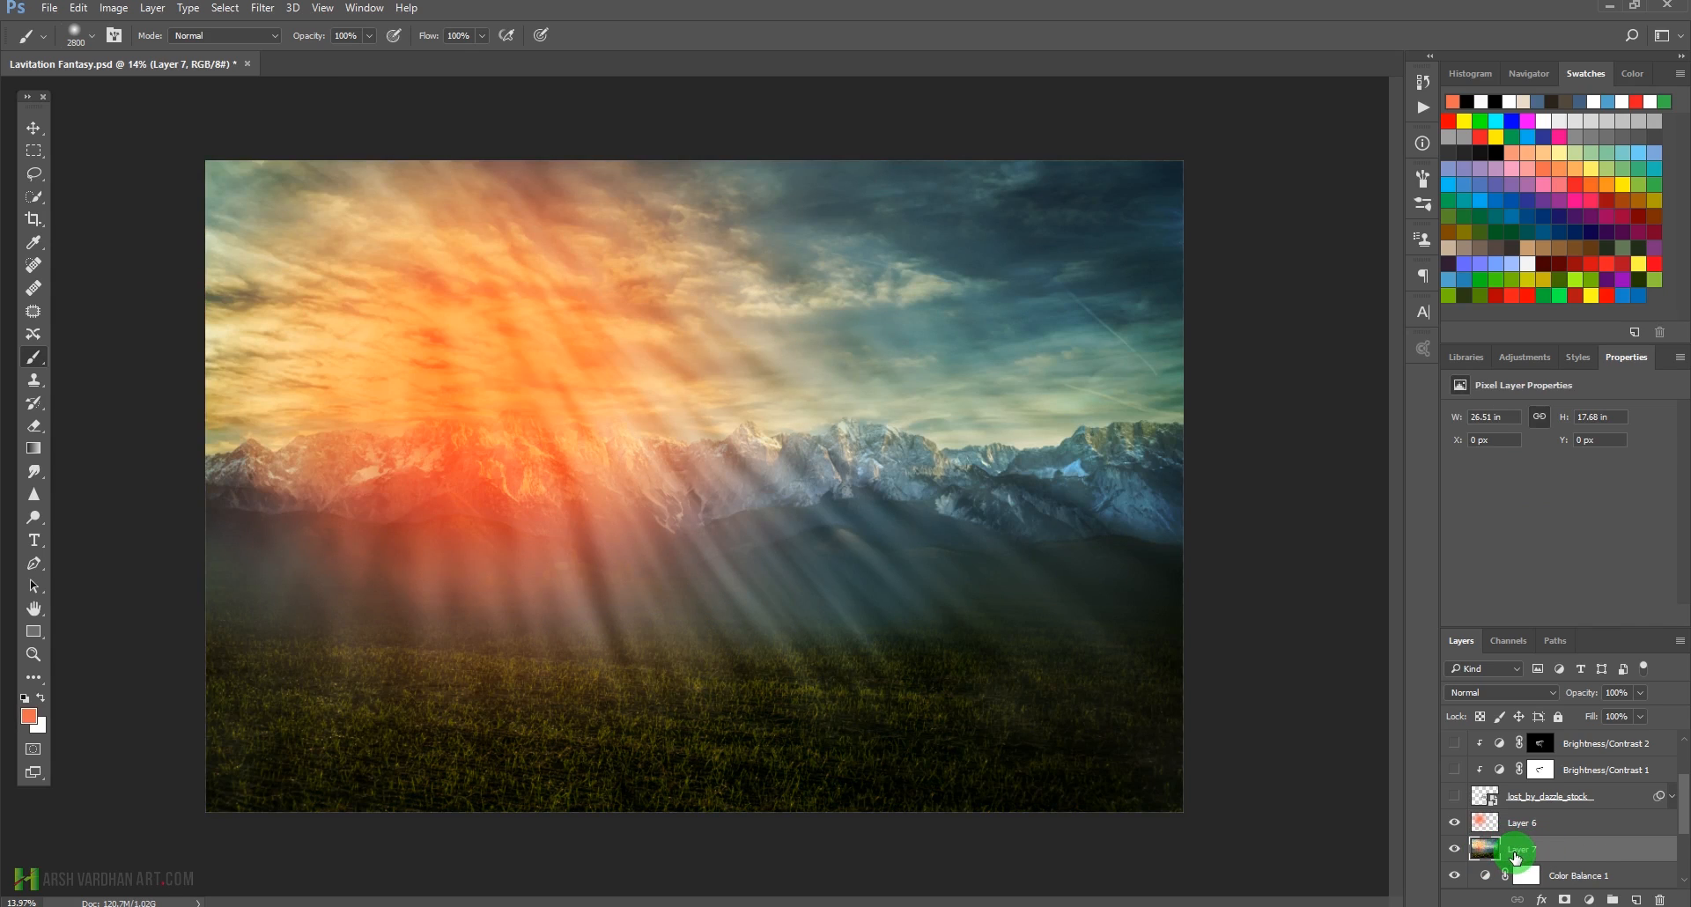
{"action": "scroll", "coordinate": [1577, 839], "scroll_direction": "up", "scroll_amount": 2}
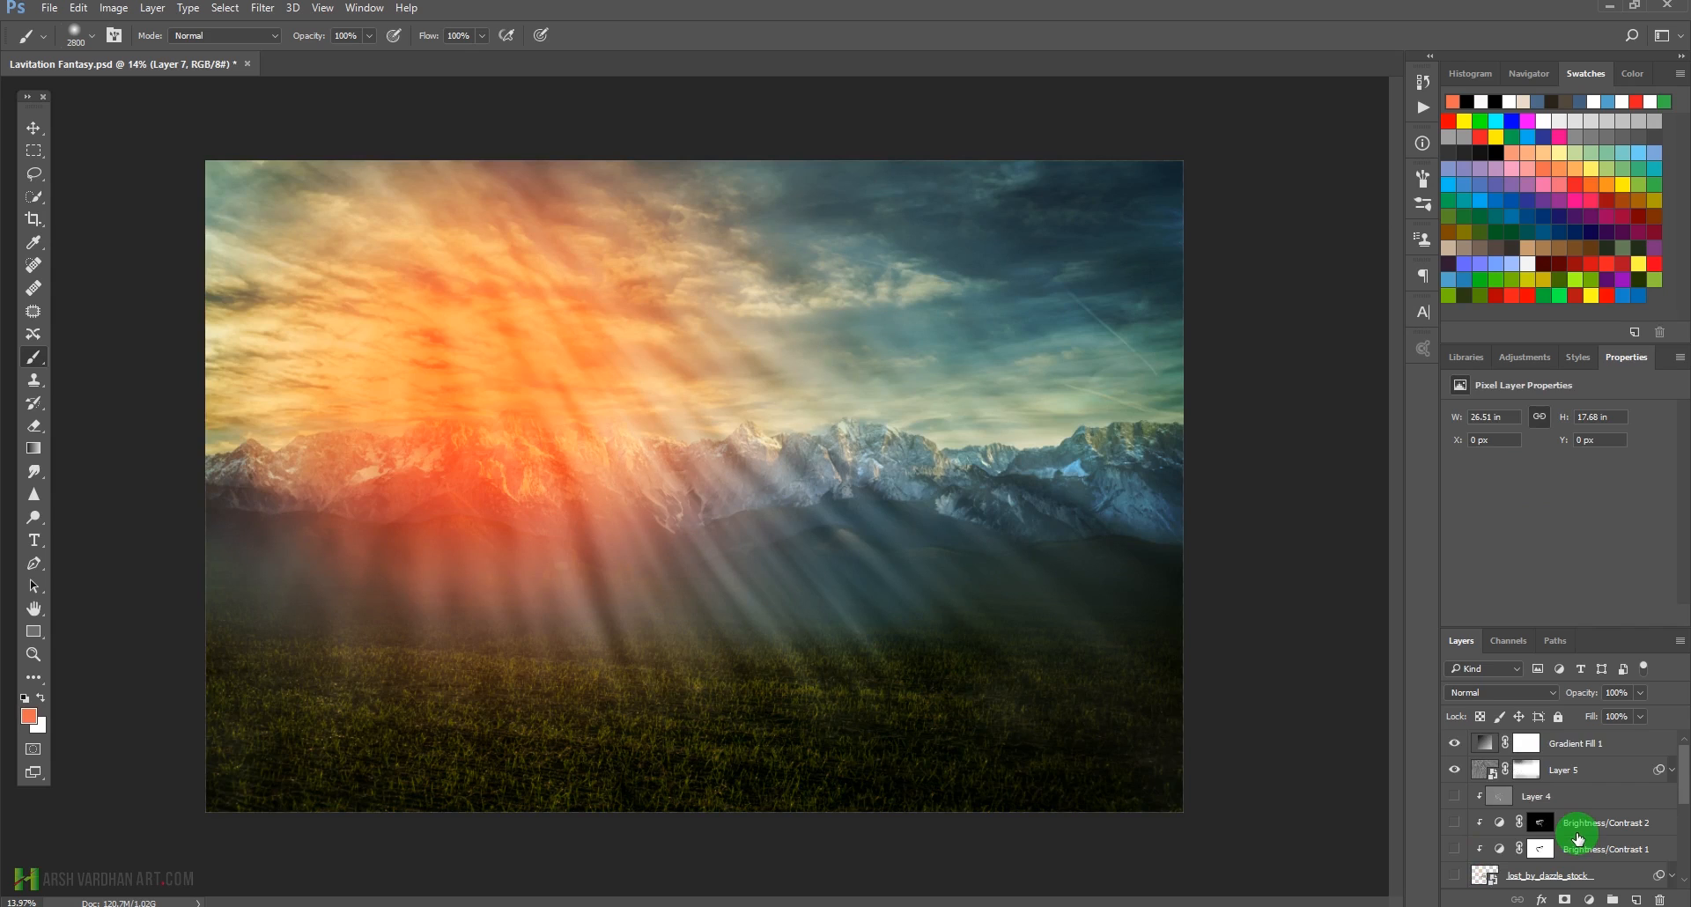
{"action": "key", "text": "Delete"}
Hide Layer 5 and Gradient Fill 1, and stamp the visible background onto a new layer above Layer 6.
{"action": "left_click", "coordinate": [1456, 769]}
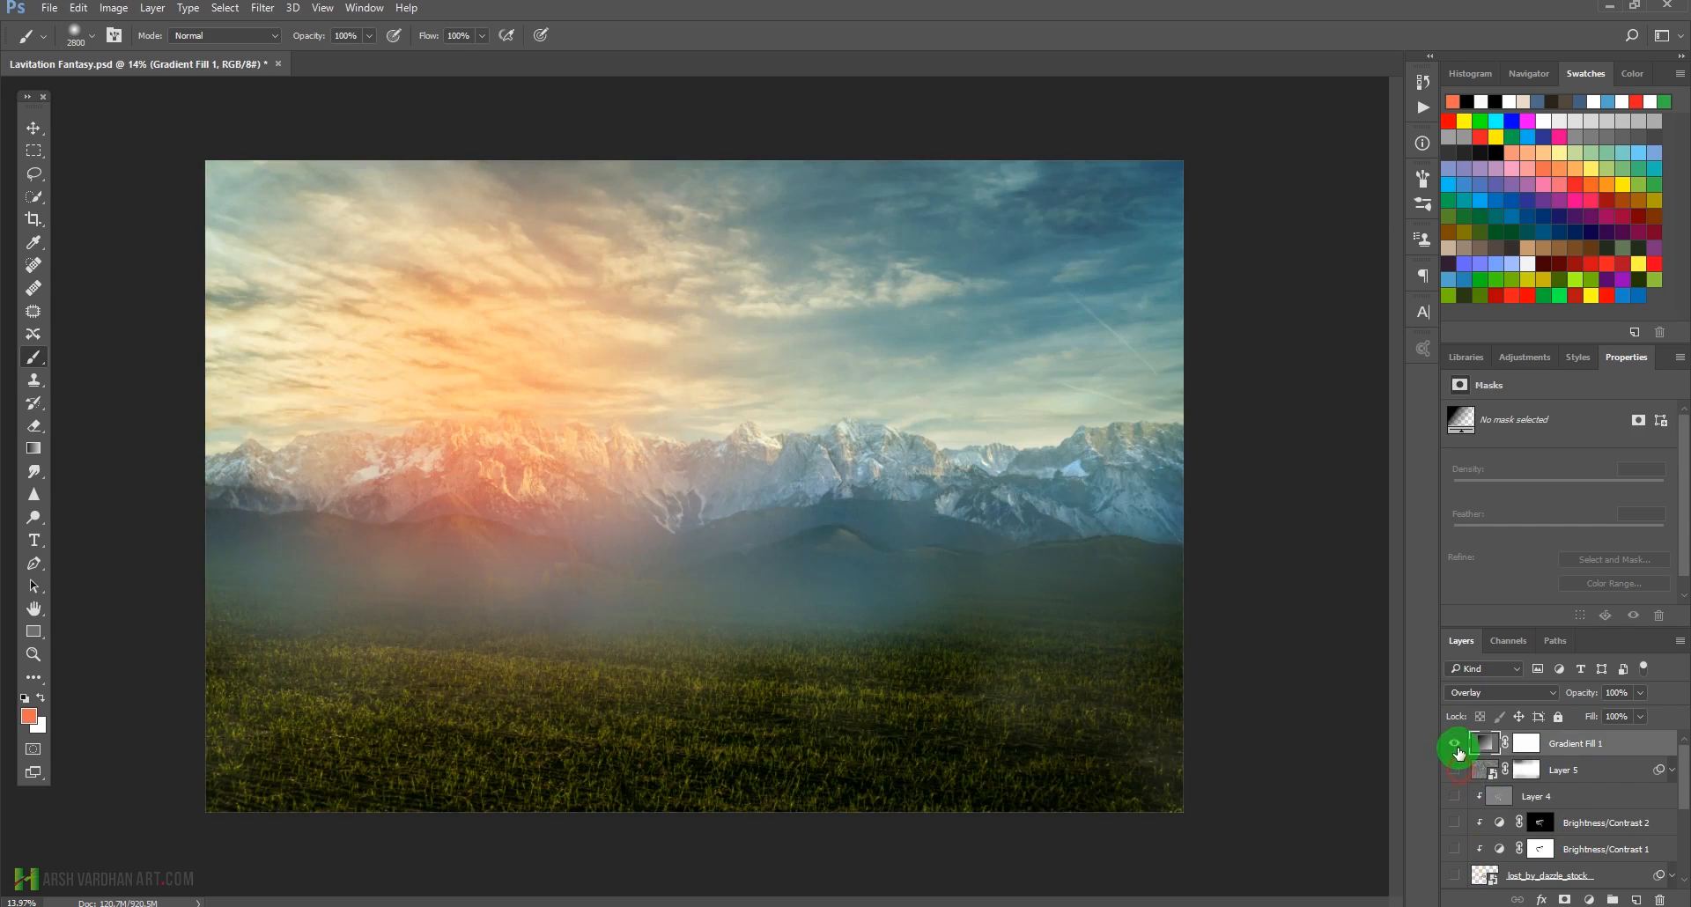
{"action": "left_click", "coordinate": [1455, 747]}
{"action": "scroll", "coordinate": [1470, 793], "scroll_direction": "down", "scroll_amount": 3}
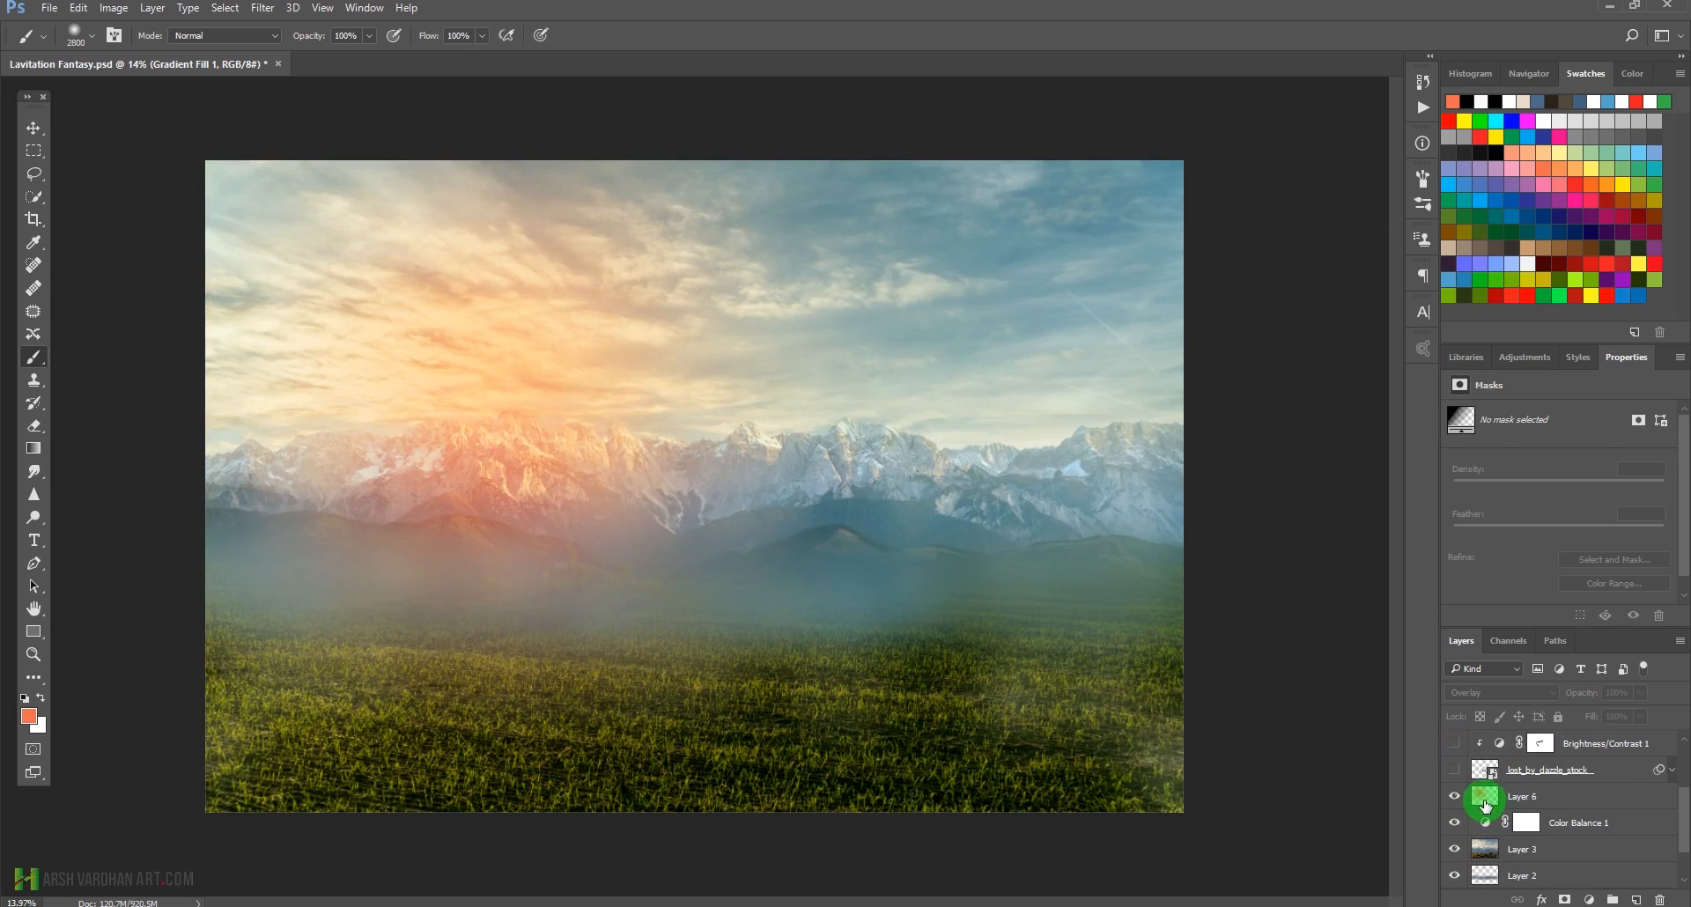
{"action": "left_click", "coordinate": [1488, 797]}
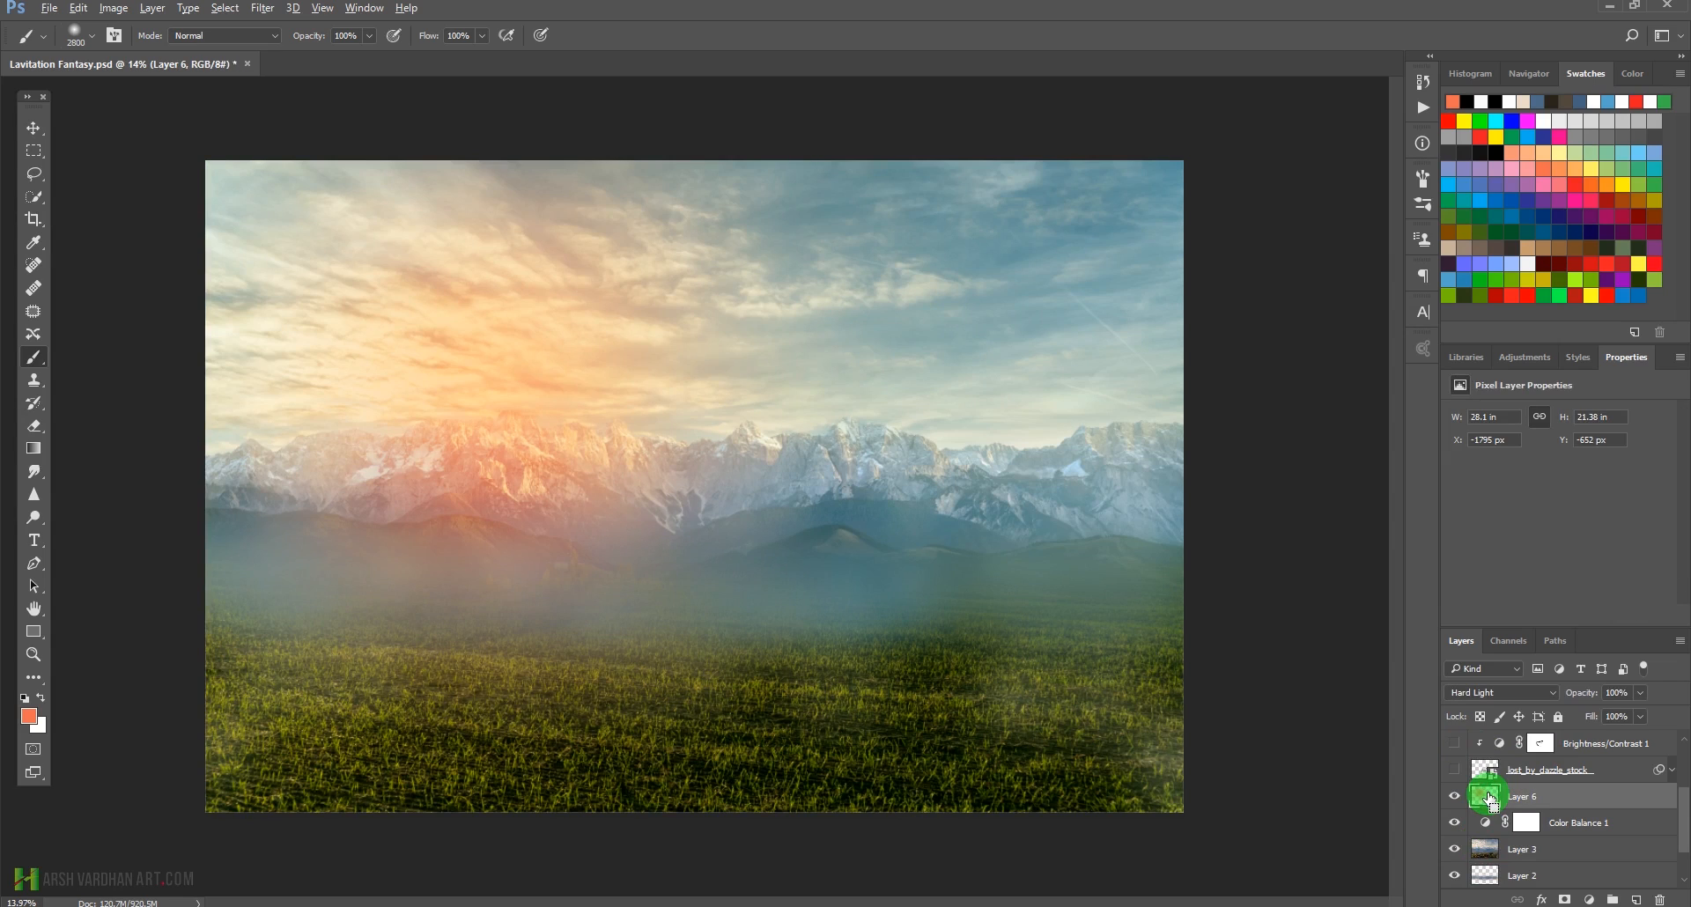
{"action": "key", "text": "ctrl+shift+alt+n"}
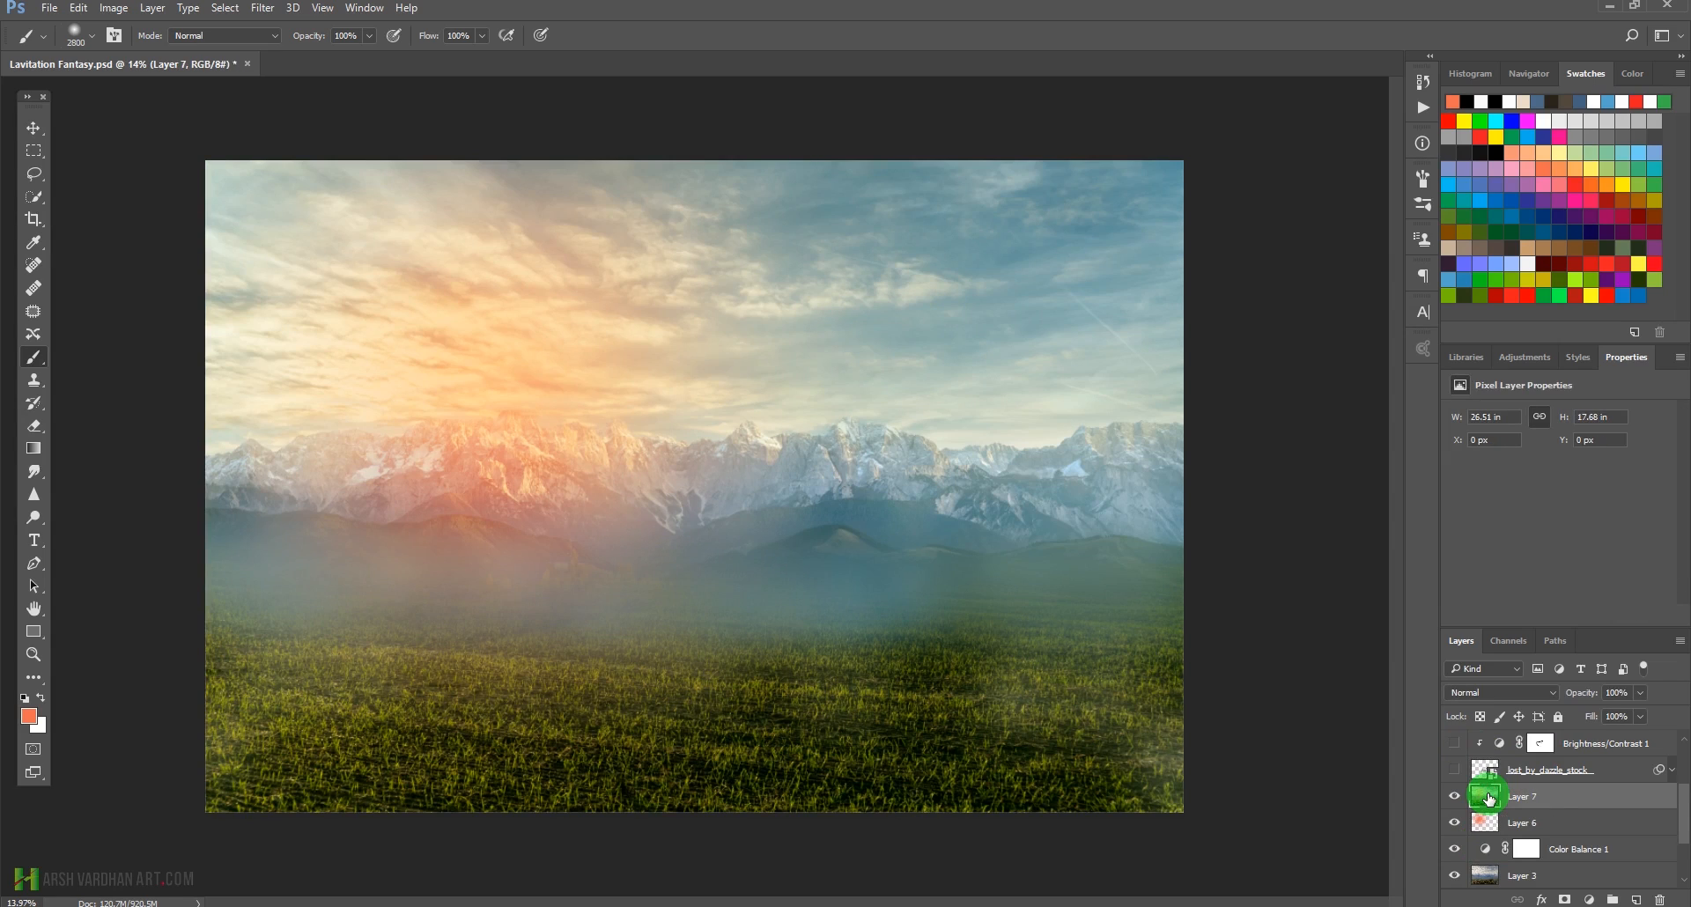
Apply a Gaussian Blur with a 2.8 px radius to the stamped background layer.
{"action": "left_click", "coordinate": [262, 8]}
{"action": "mouse_move", "coordinate": [297, 201]}
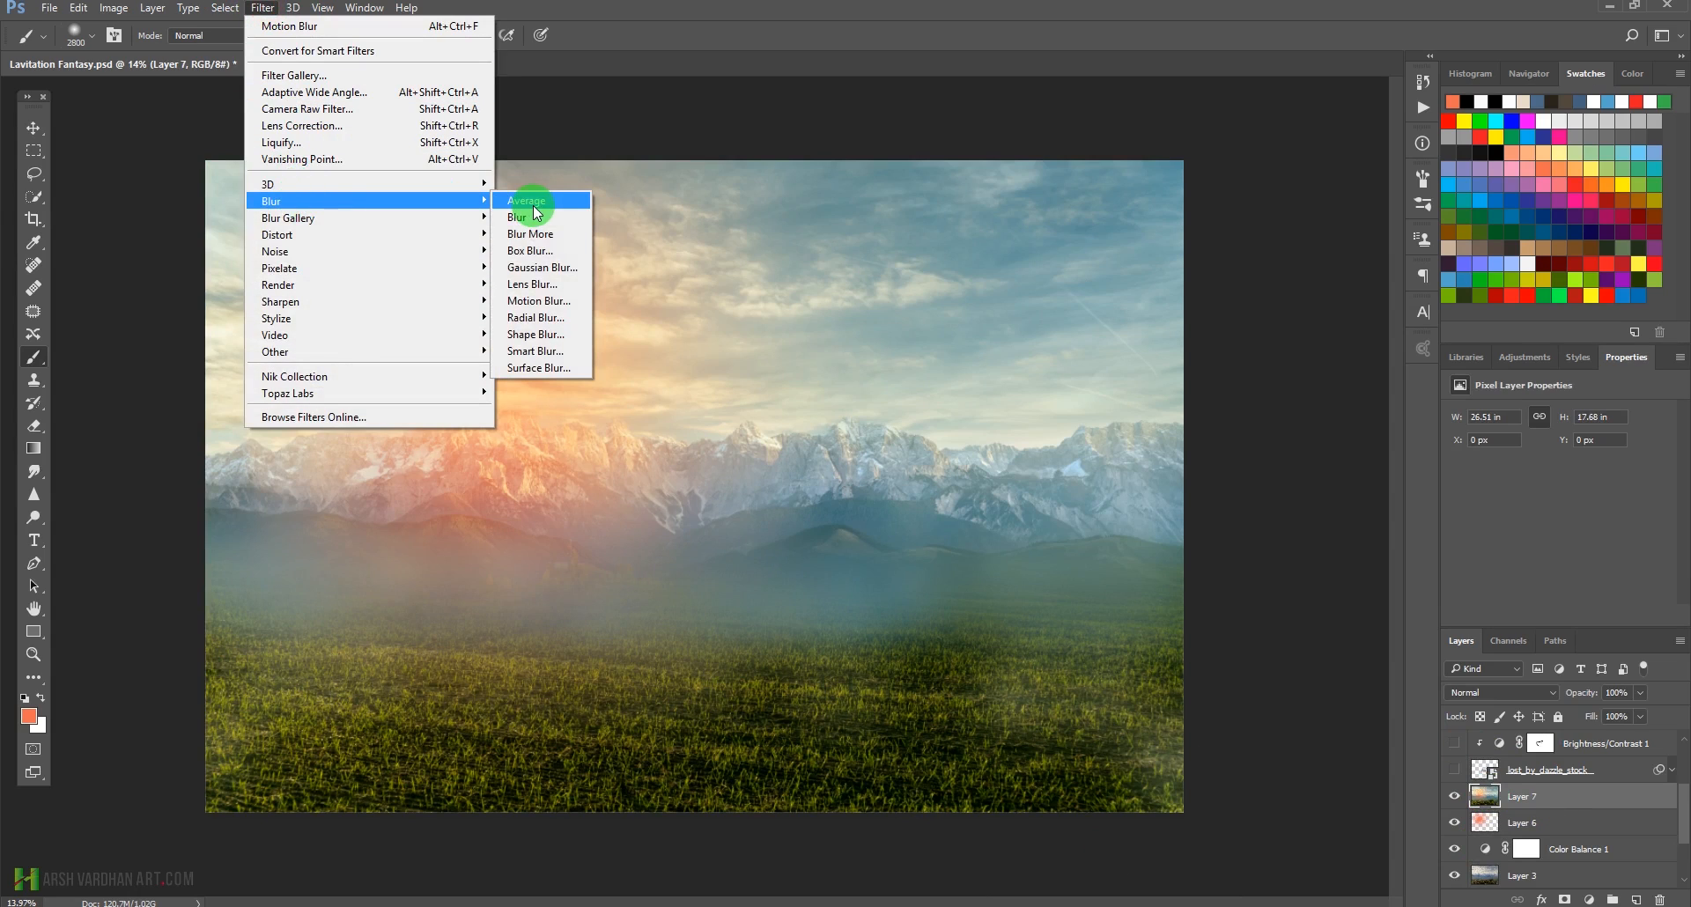
{"action": "left_click", "coordinate": [533, 269]}
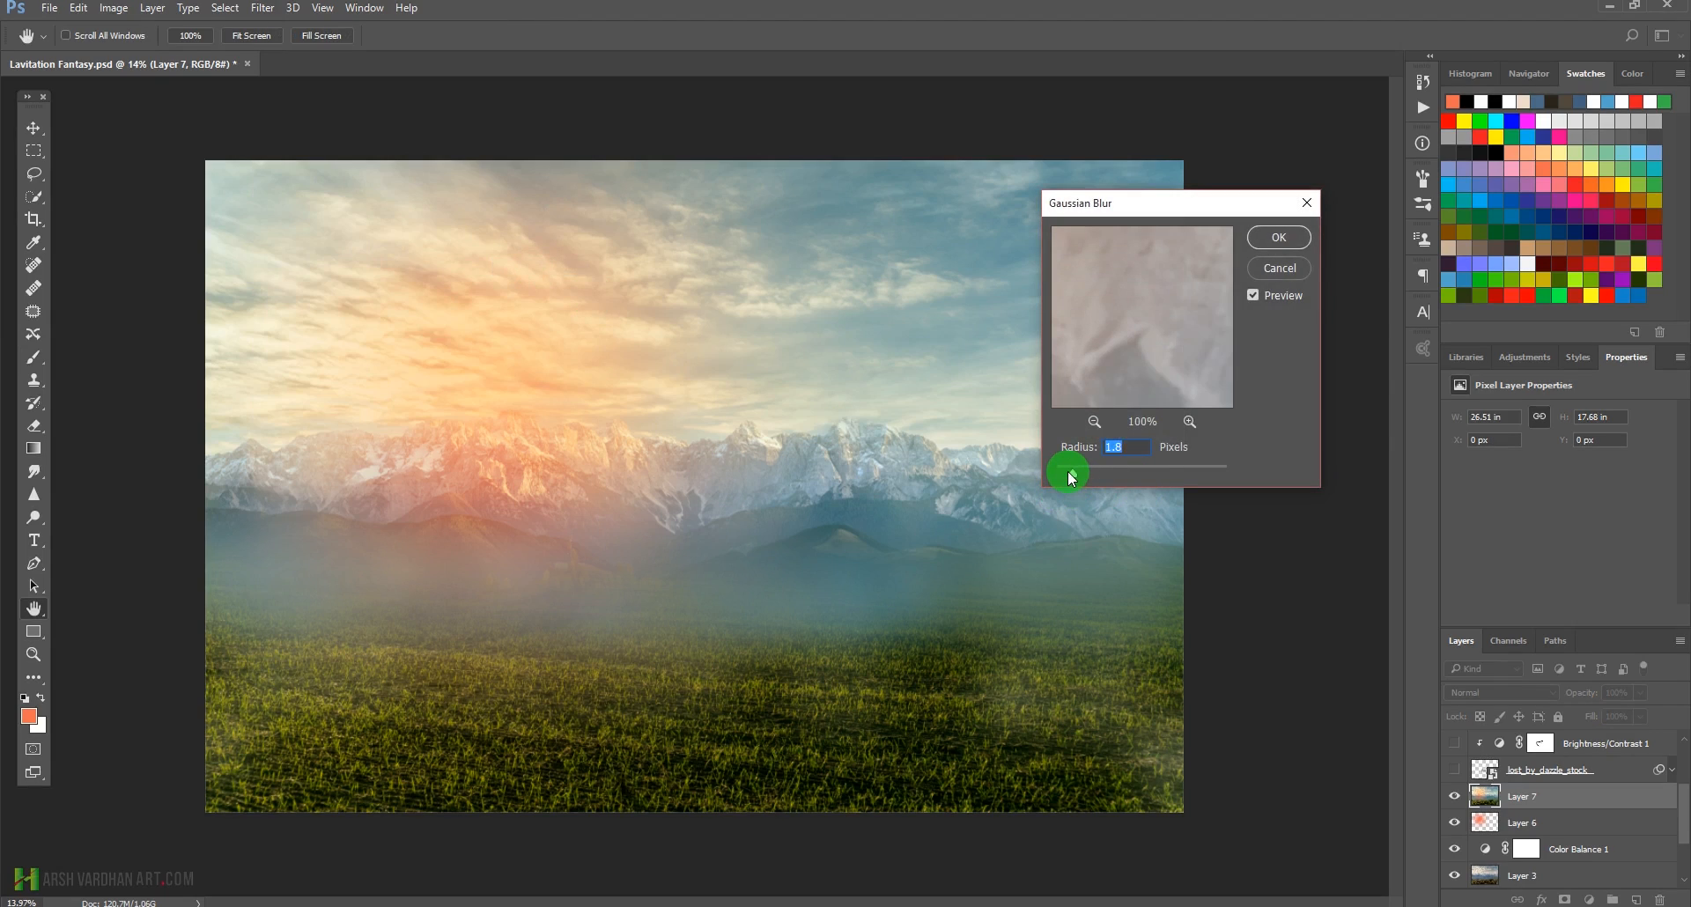
{"action": "left_click_drag", "start_coordinate": [1069, 473], "coordinate": [1072, 475]}
{"action": "left_click", "coordinate": [1279, 237]}
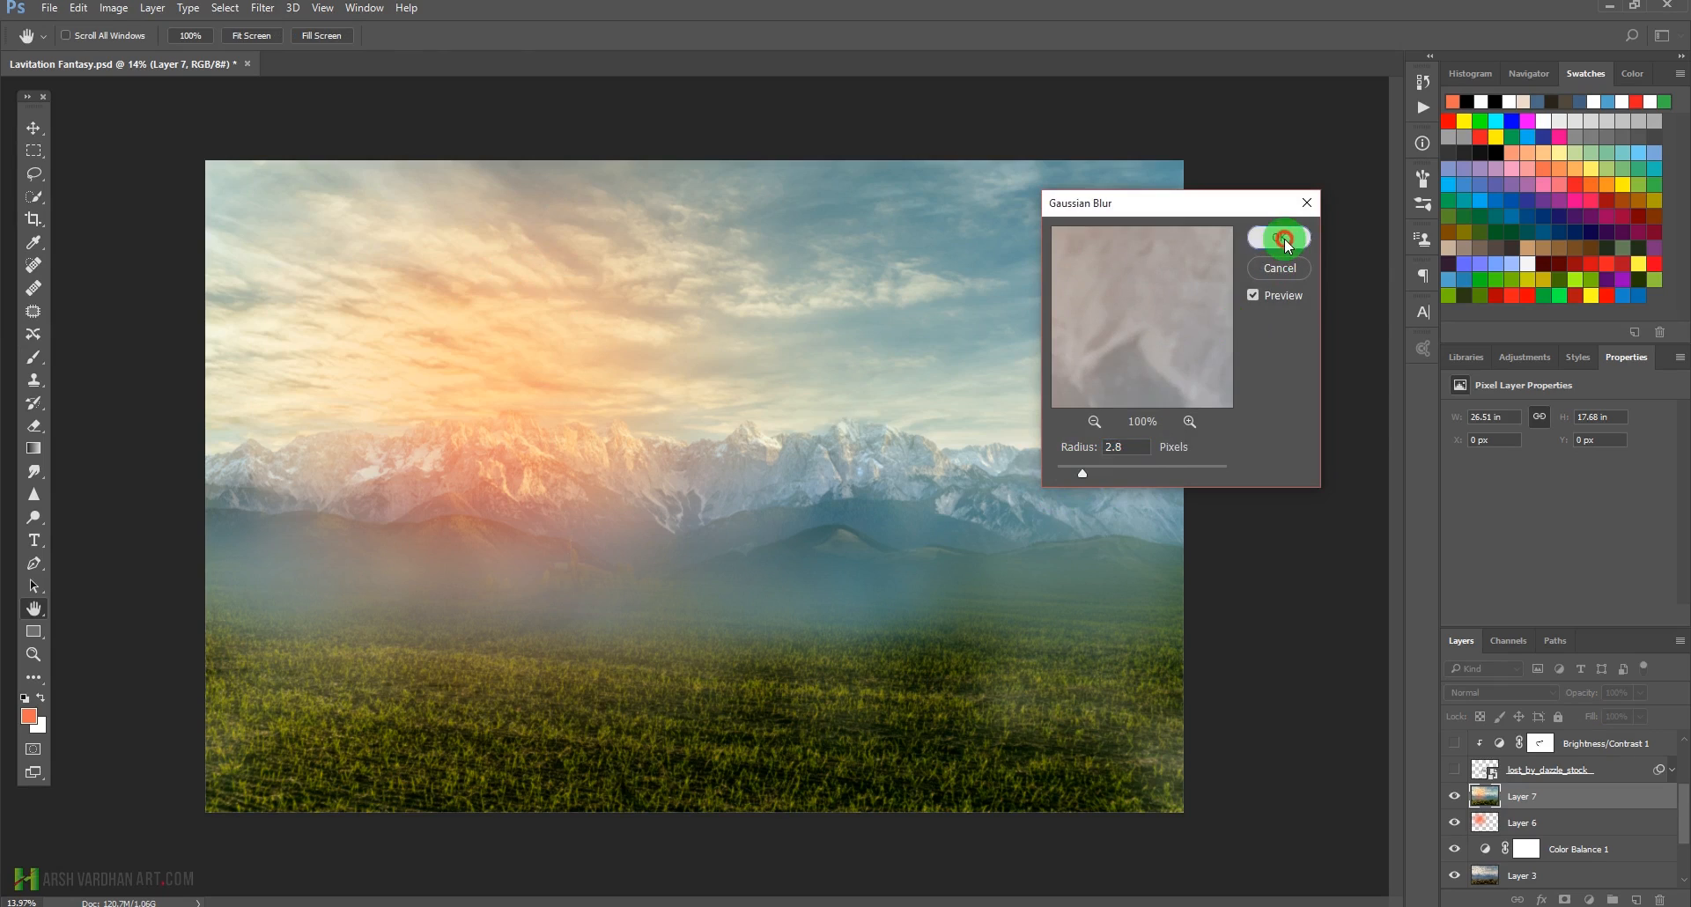
{"action": "key", "text": "b"}
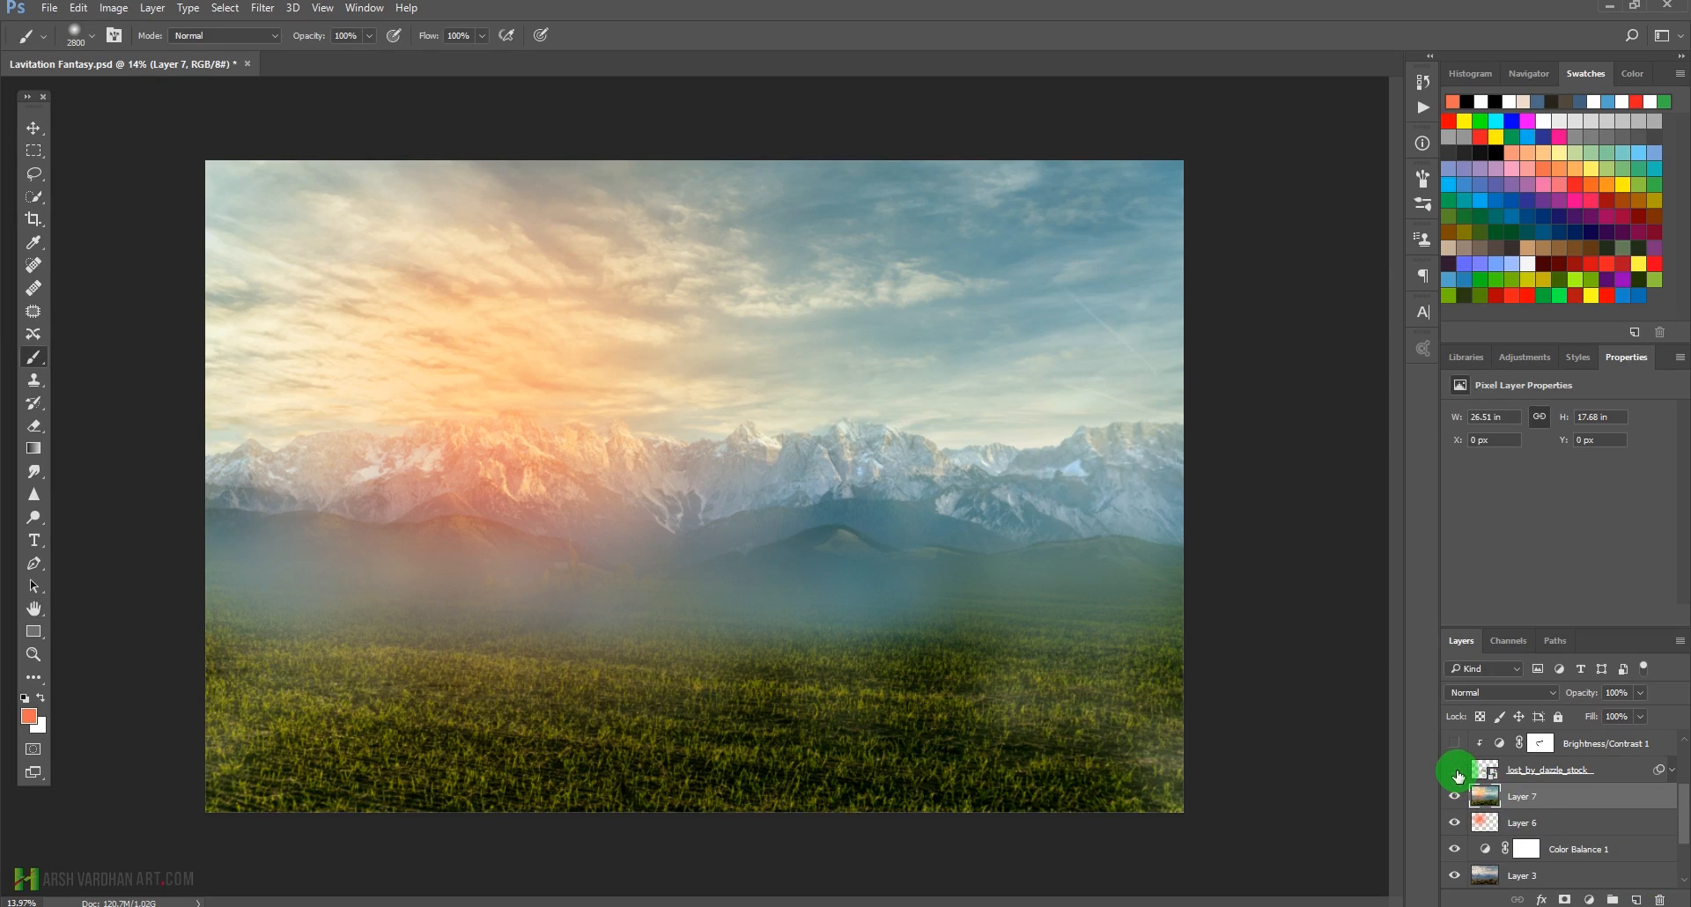
Show the woman's layer, its clipped Brightness/Contrast 1, Brightness/Contrast 2 and Layer 4, plus Layer 5 and Gradient Fill 1.
{"action": "left_click", "coordinate": [1455, 770]}
{"action": "left_click", "coordinate": [1453, 743]}
{"action": "scroll", "coordinate": [1468, 797], "scroll_direction": "up", "scroll_amount": 1}
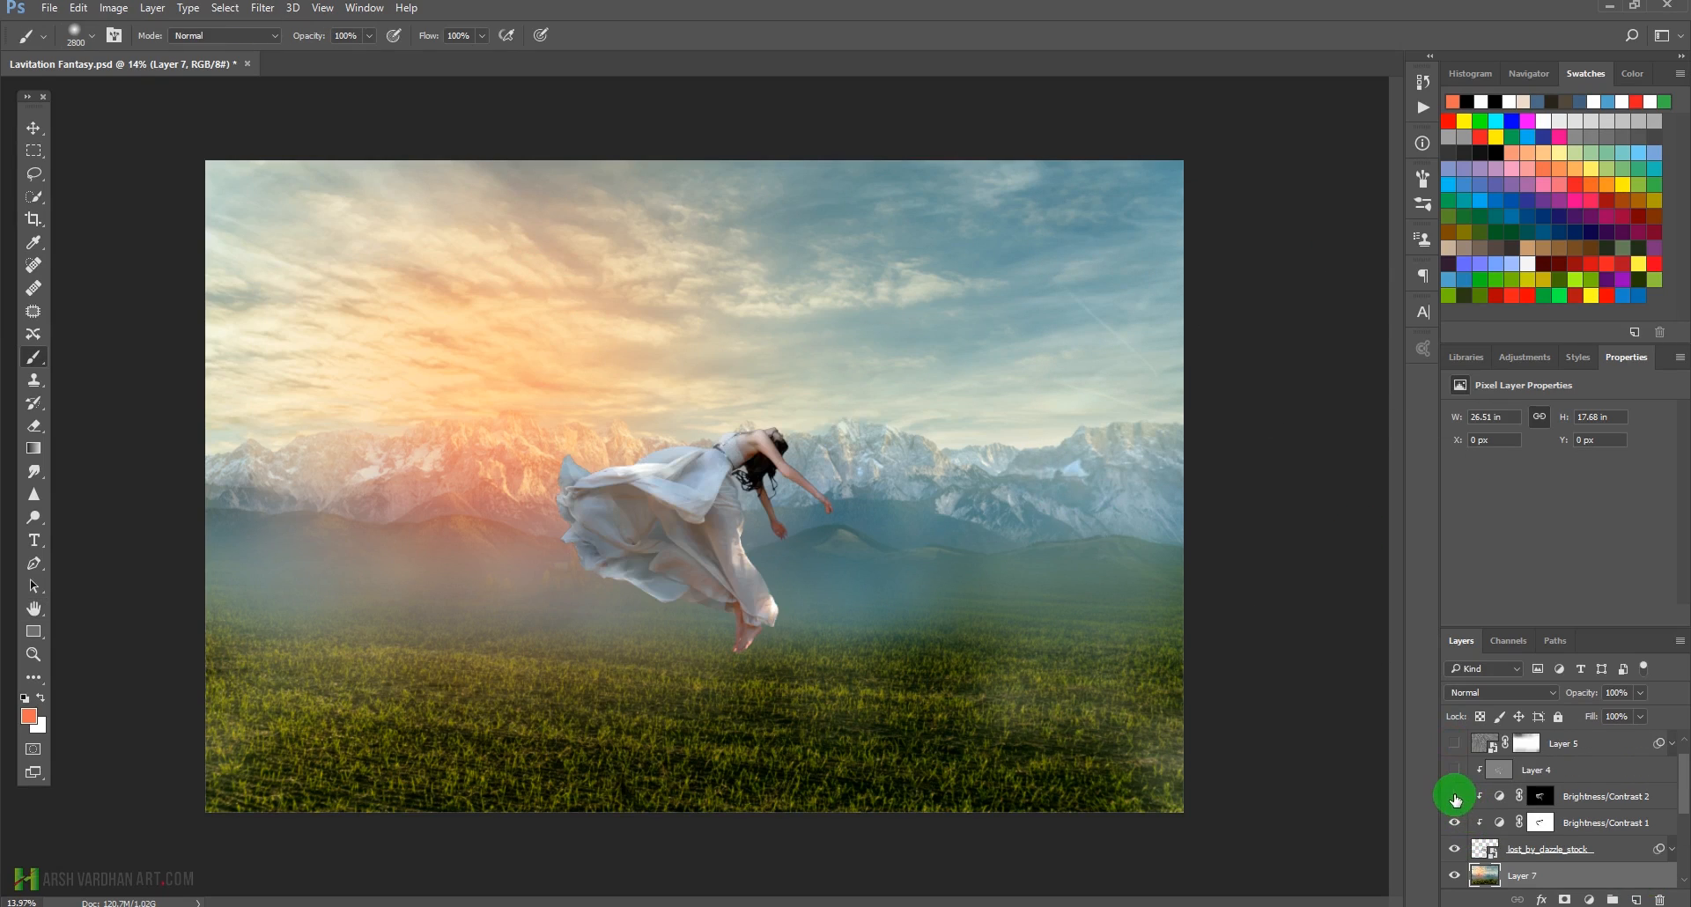
{"action": "left_click_drag", "start_coordinate": [1455, 796], "coordinate": [1453, 741]}
{"action": "scroll", "coordinate": [1521, 827], "scroll_direction": "up", "scroll_amount": 1}
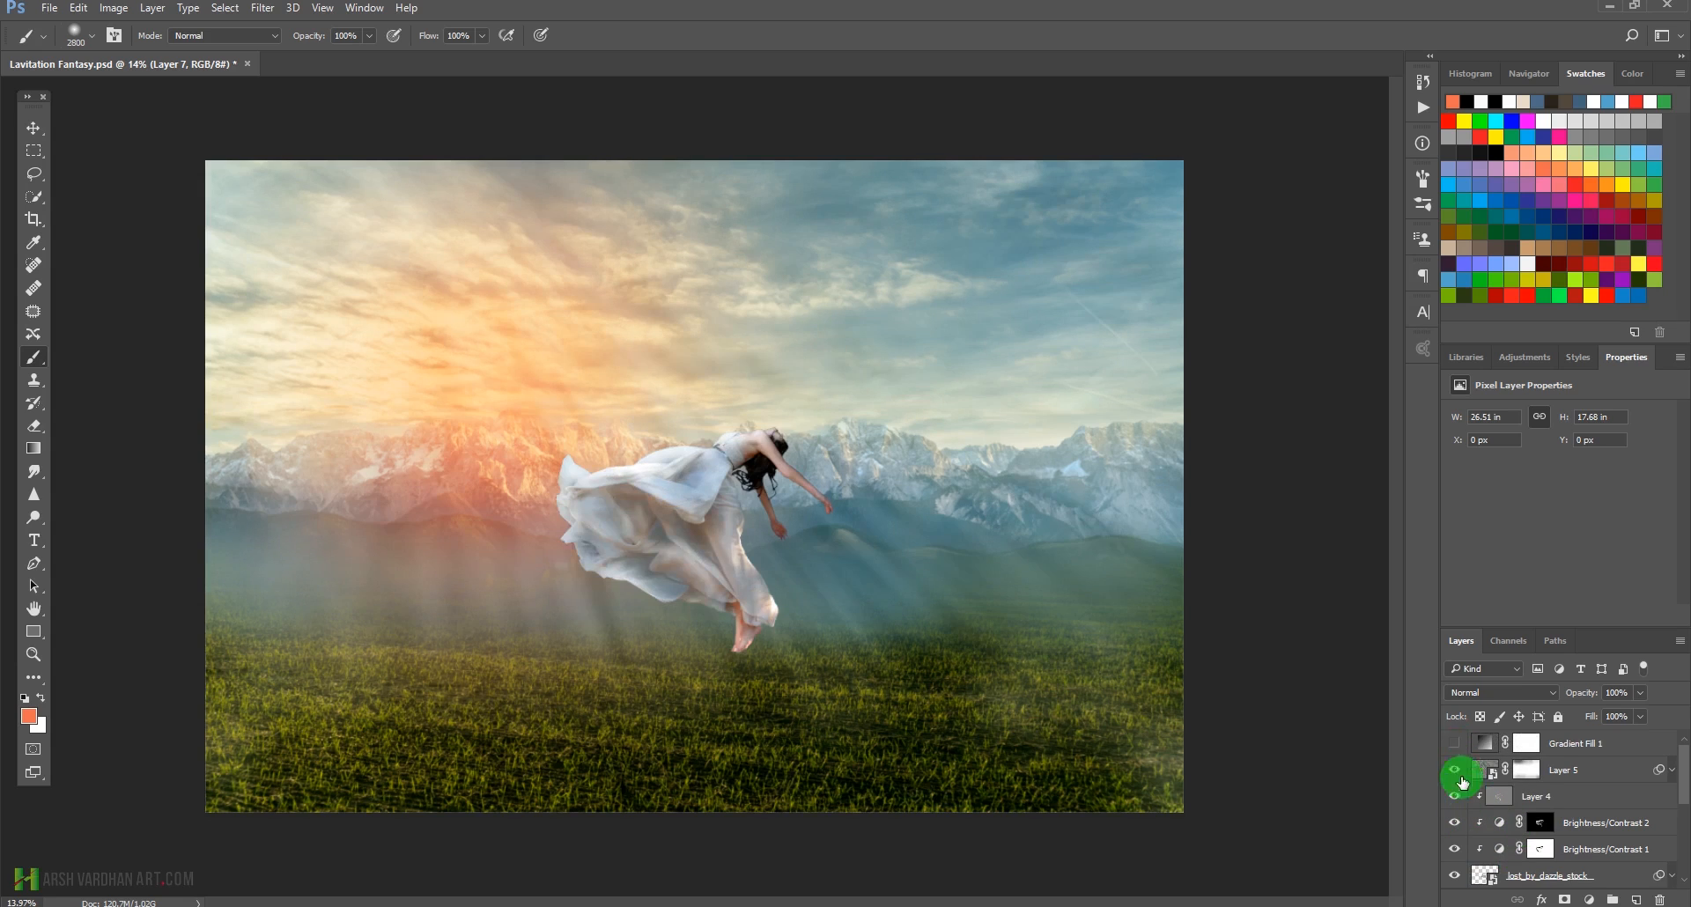
{"action": "left_click", "coordinate": [1454, 743]}
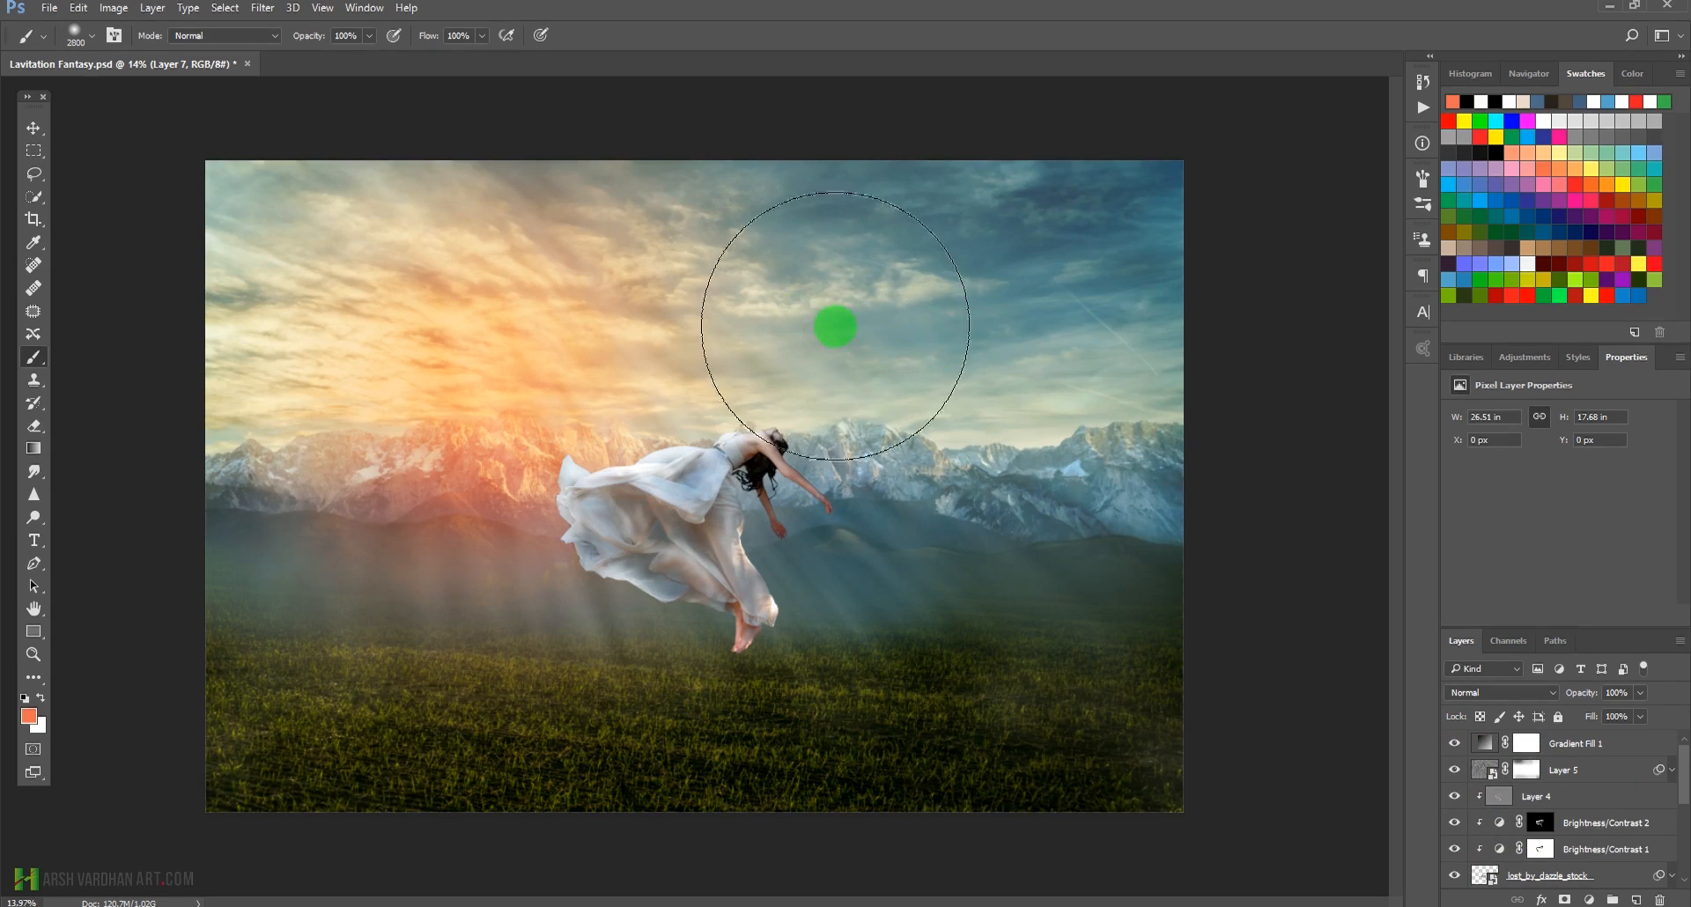
Switch to Bridge, open the Birds New folder and place the JPG of five black birds against blue sky into the composite.
{"action": "key", "text": "v"}
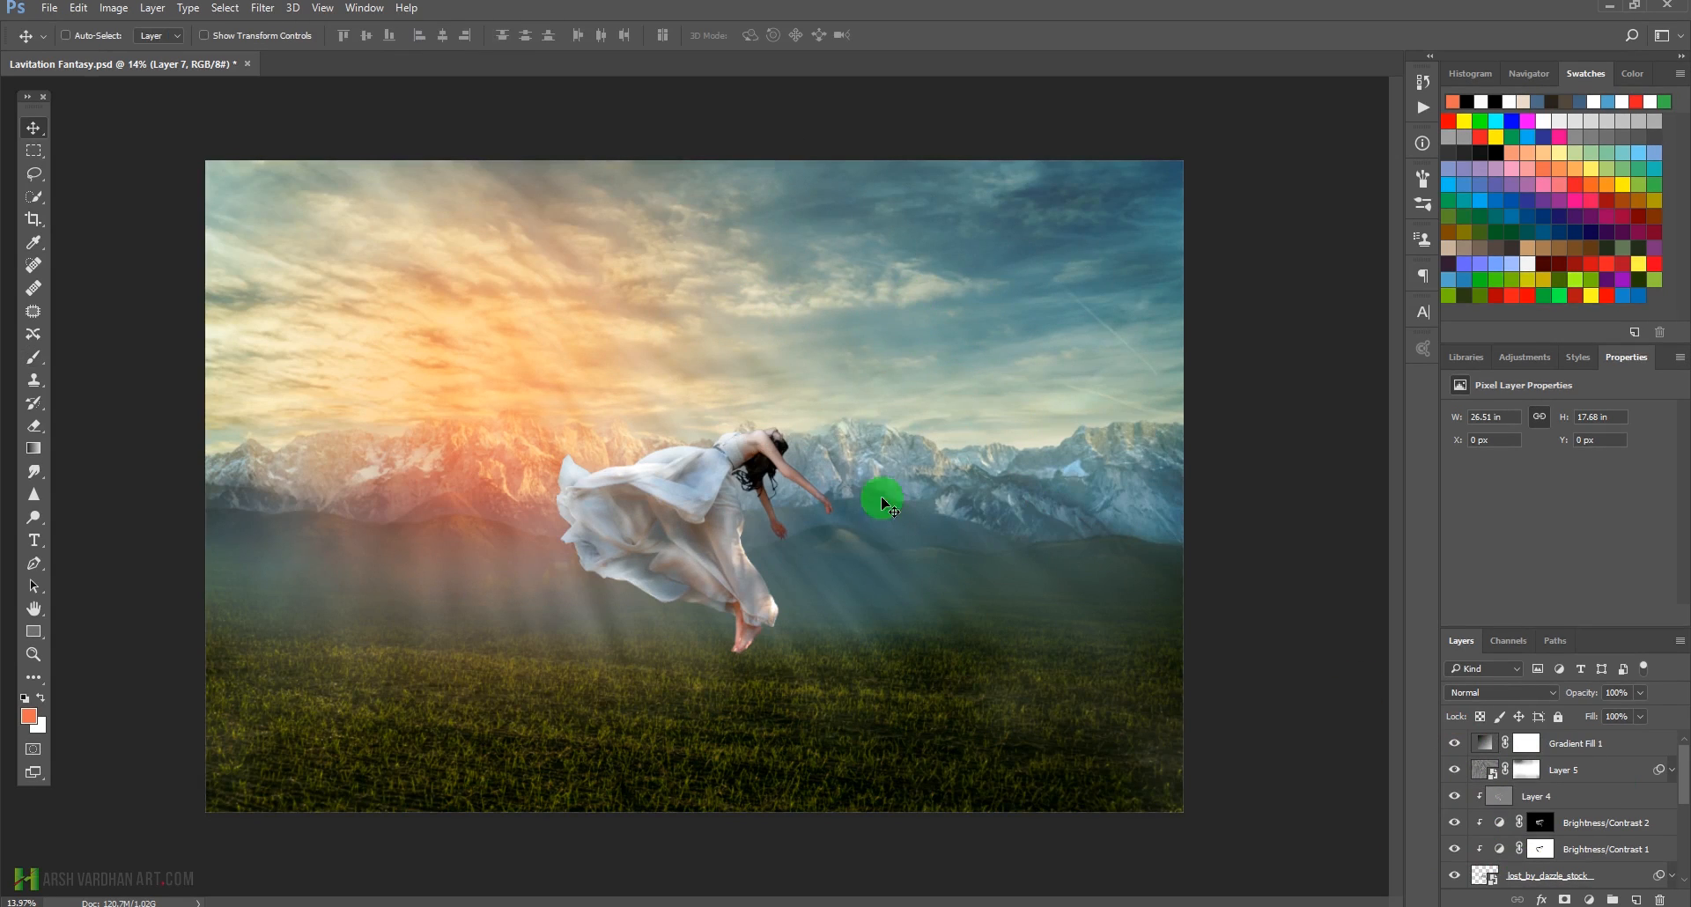
{"action": "key", "text": "alt+Tab"}
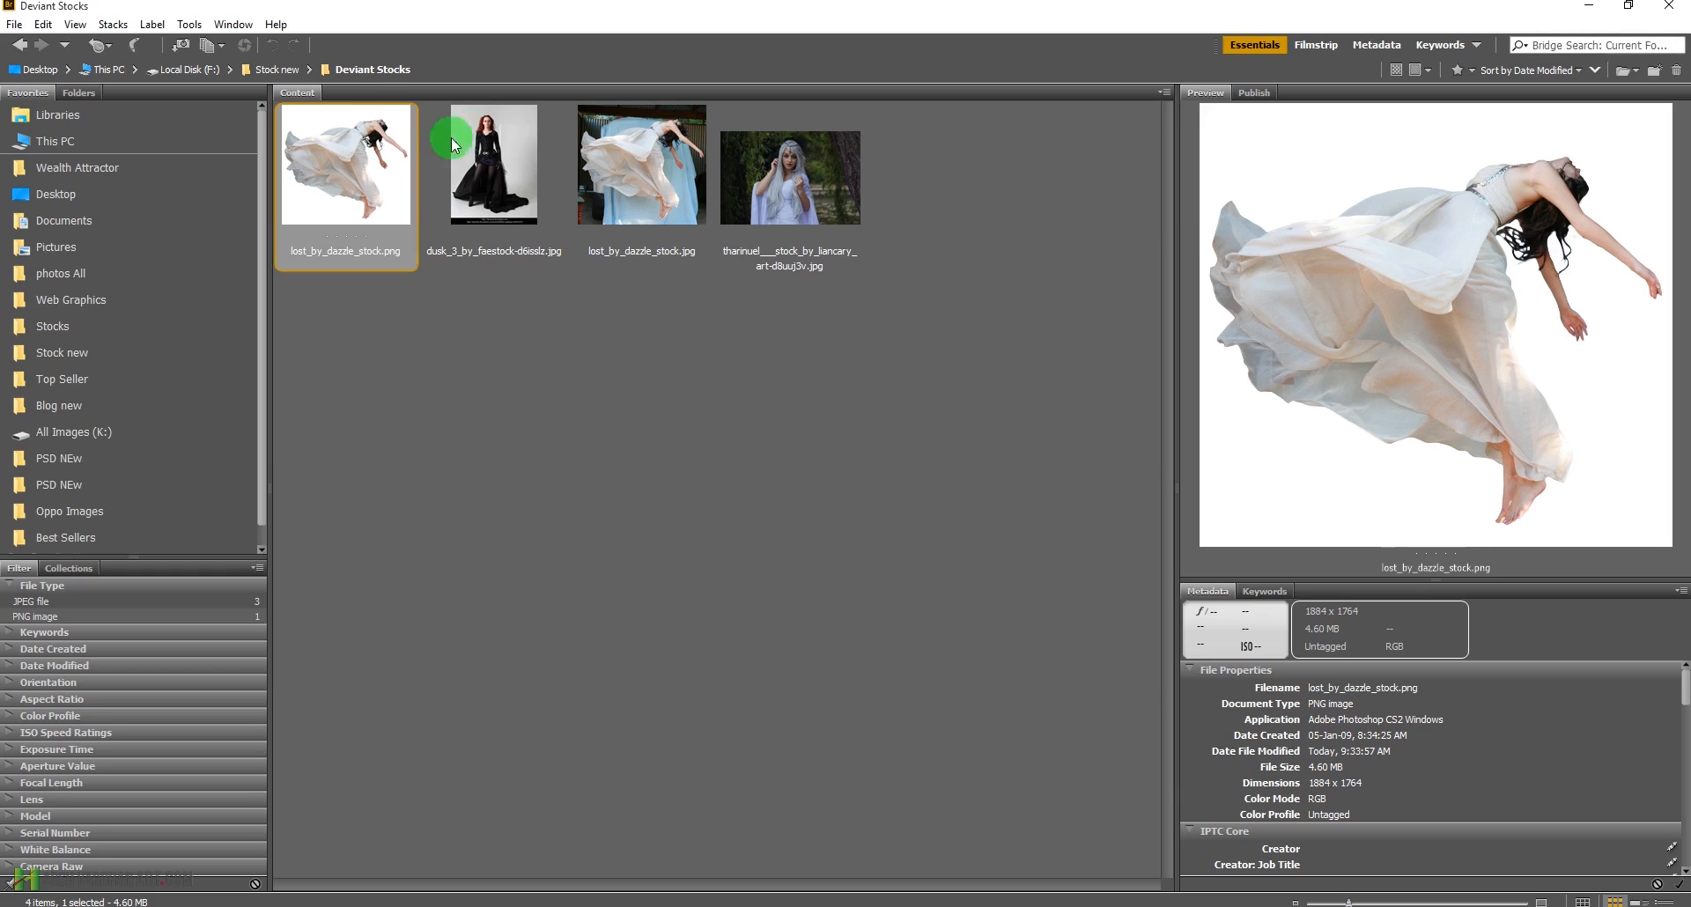
{"action": "left_click", "coordinate": [309, 70]}
{"action": "left_click", "coordinate": [325, 154]}
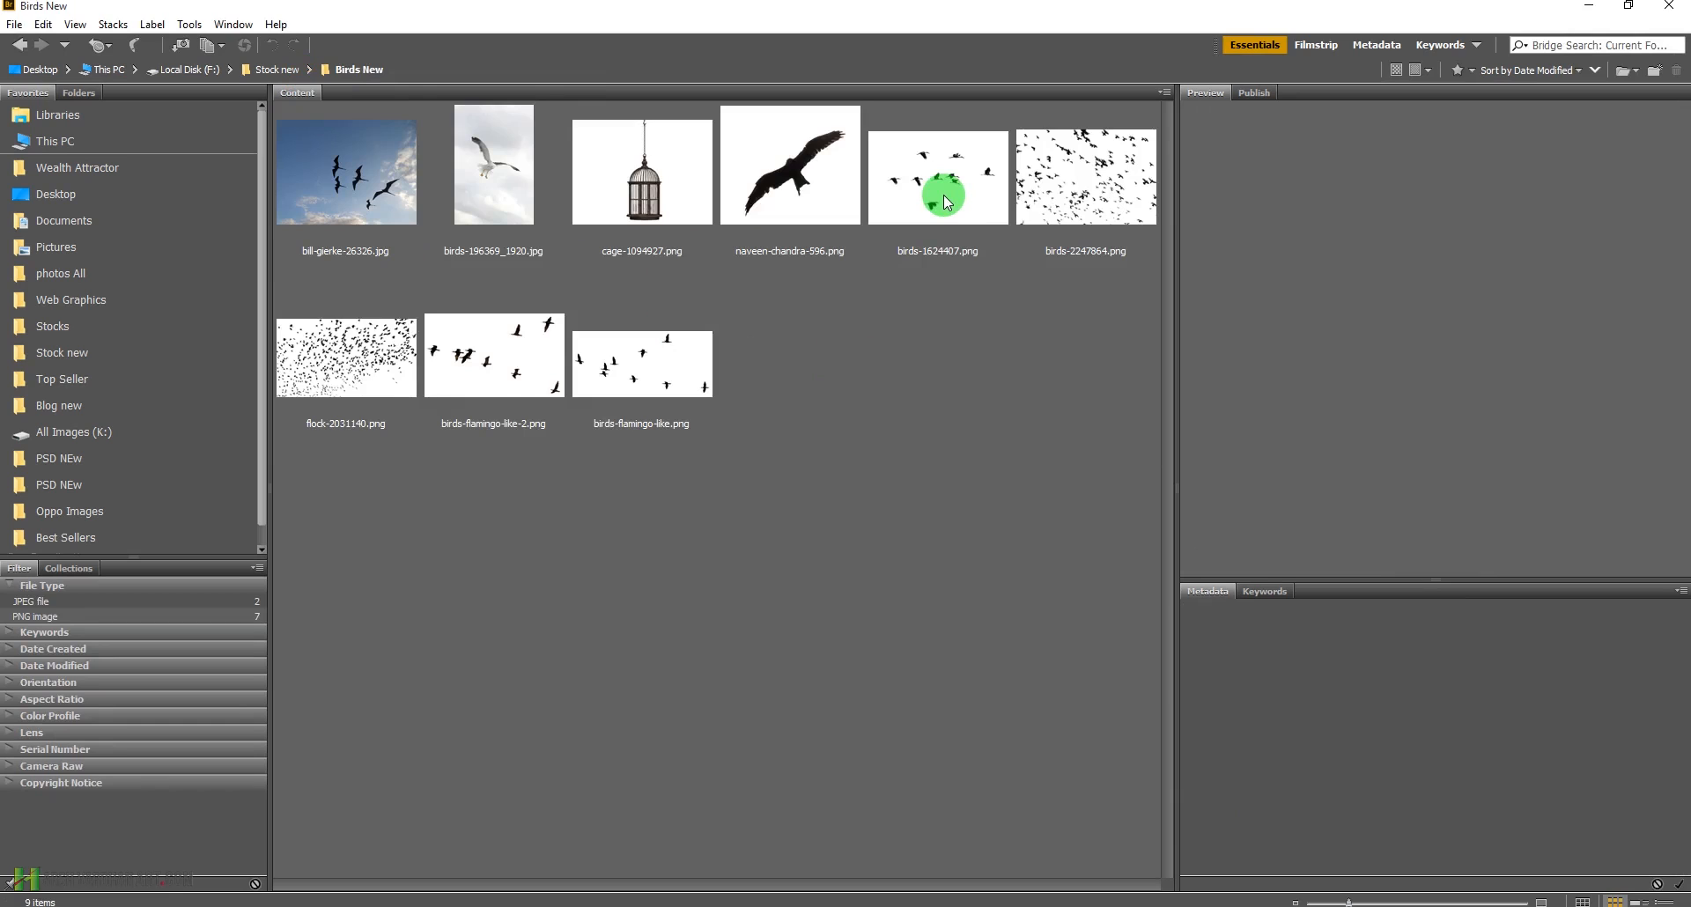
{"action": "left_click", "coordinate": [373, 182]}
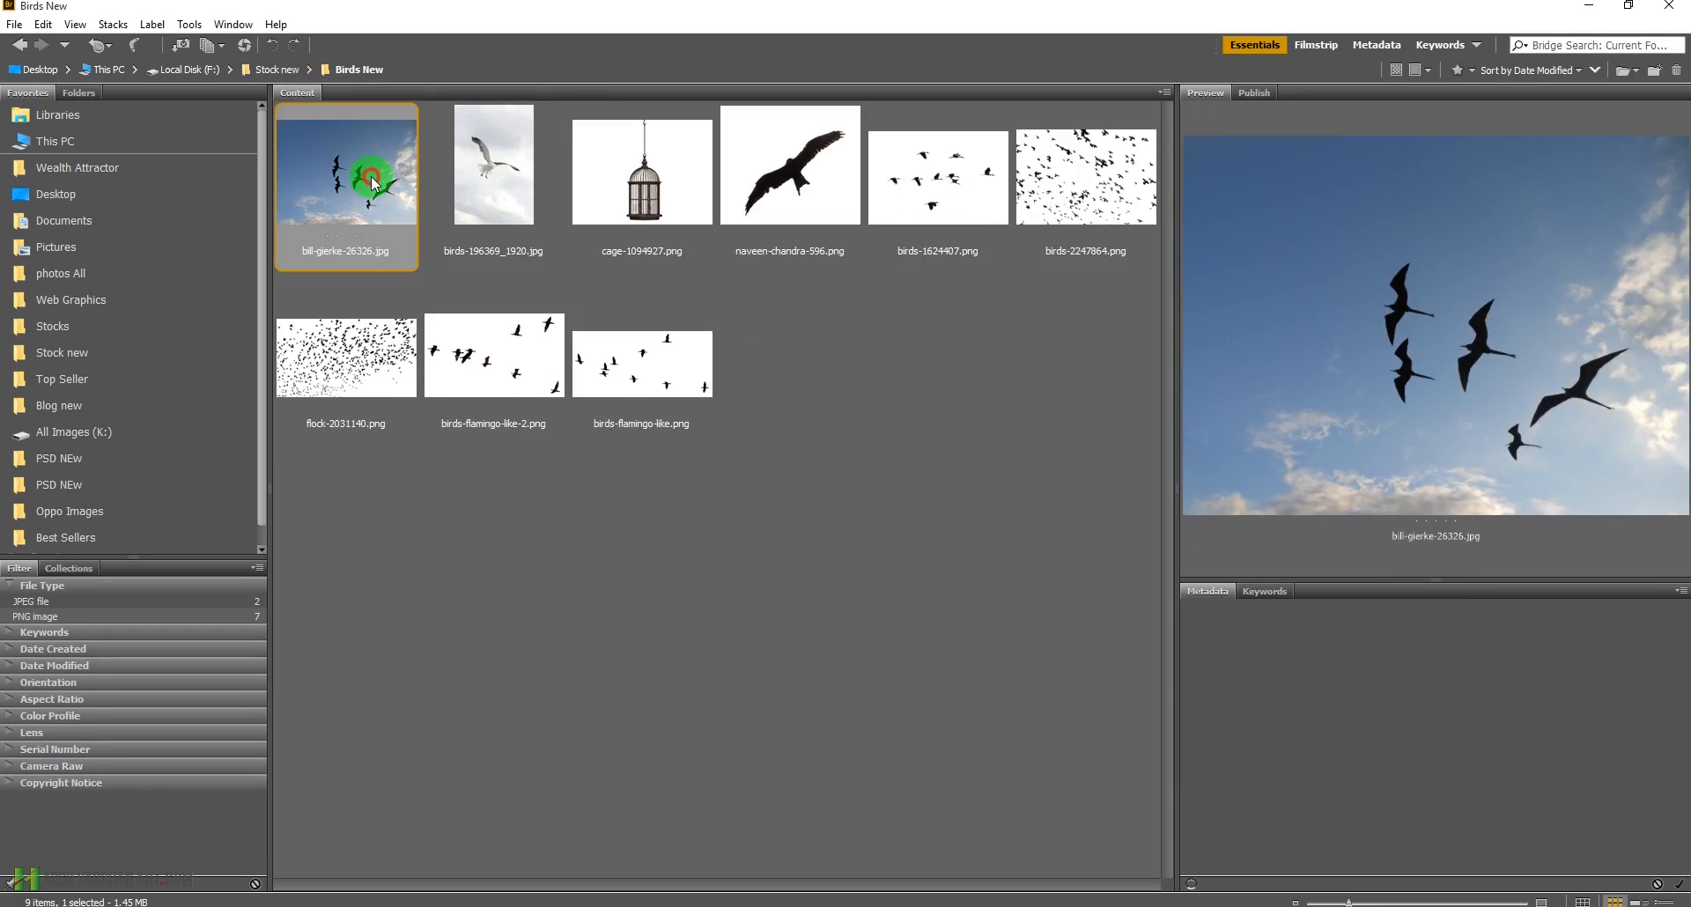
{"action": "left_click_drag", "start_coordinate": [372, 182], "coordinate": [711, 332]}
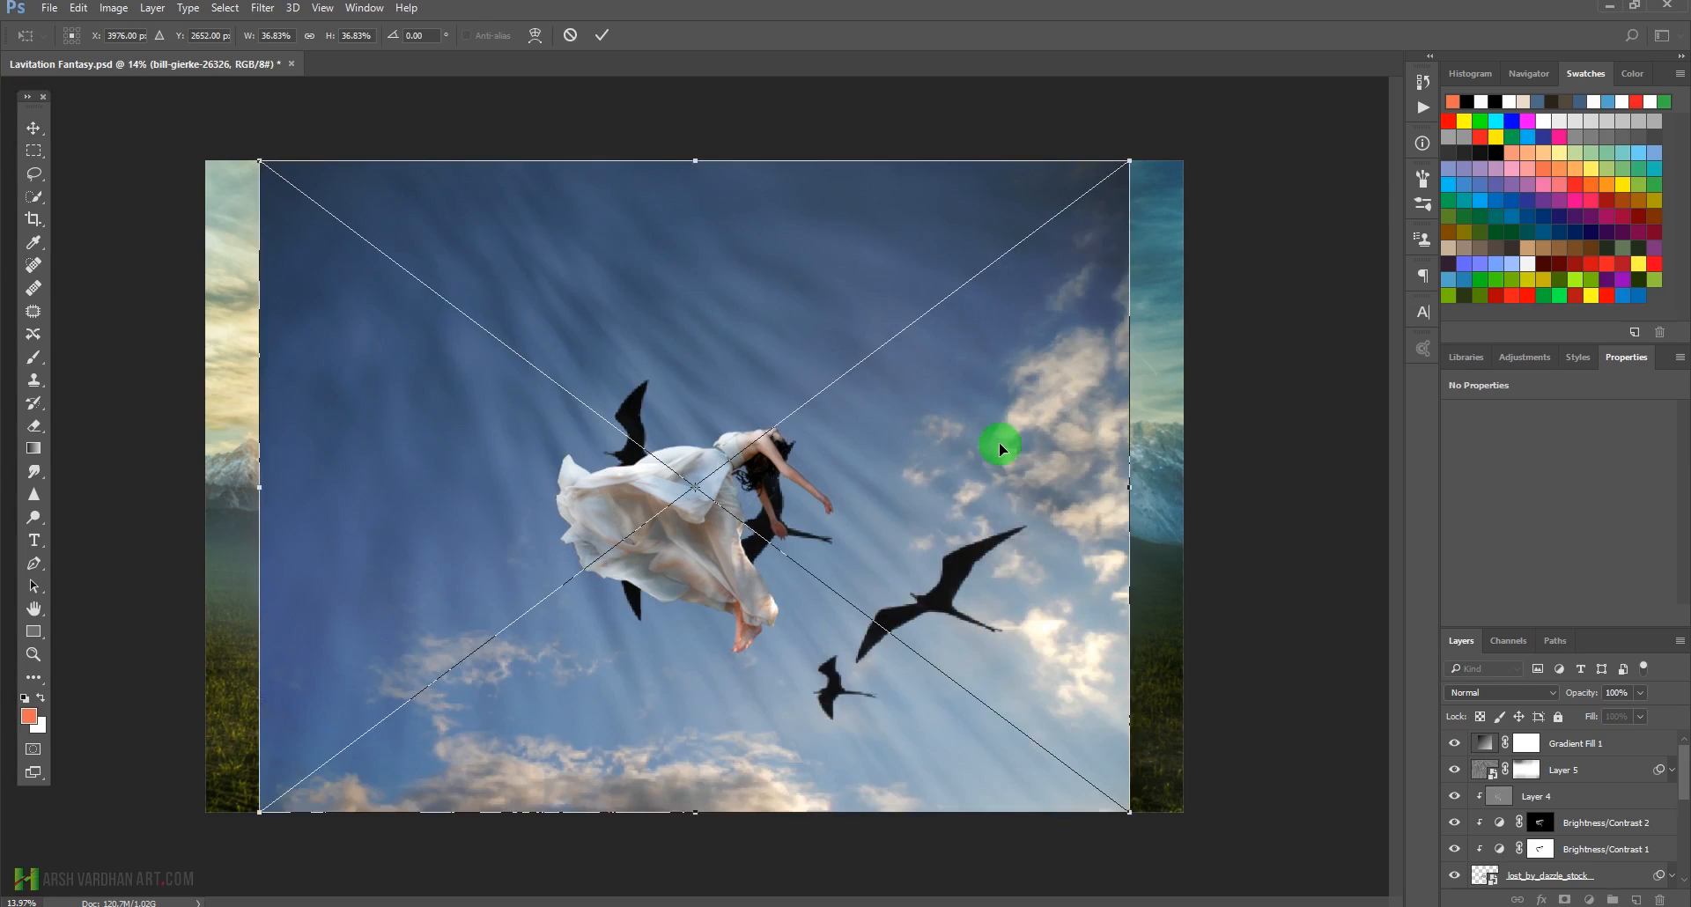
Scale the placed bird photo to about 7.2% and position it in the sky above the woman.
{"action": "left_click_drag", "start_coordinate": [999, 447], "coordinate": [980, 322]}
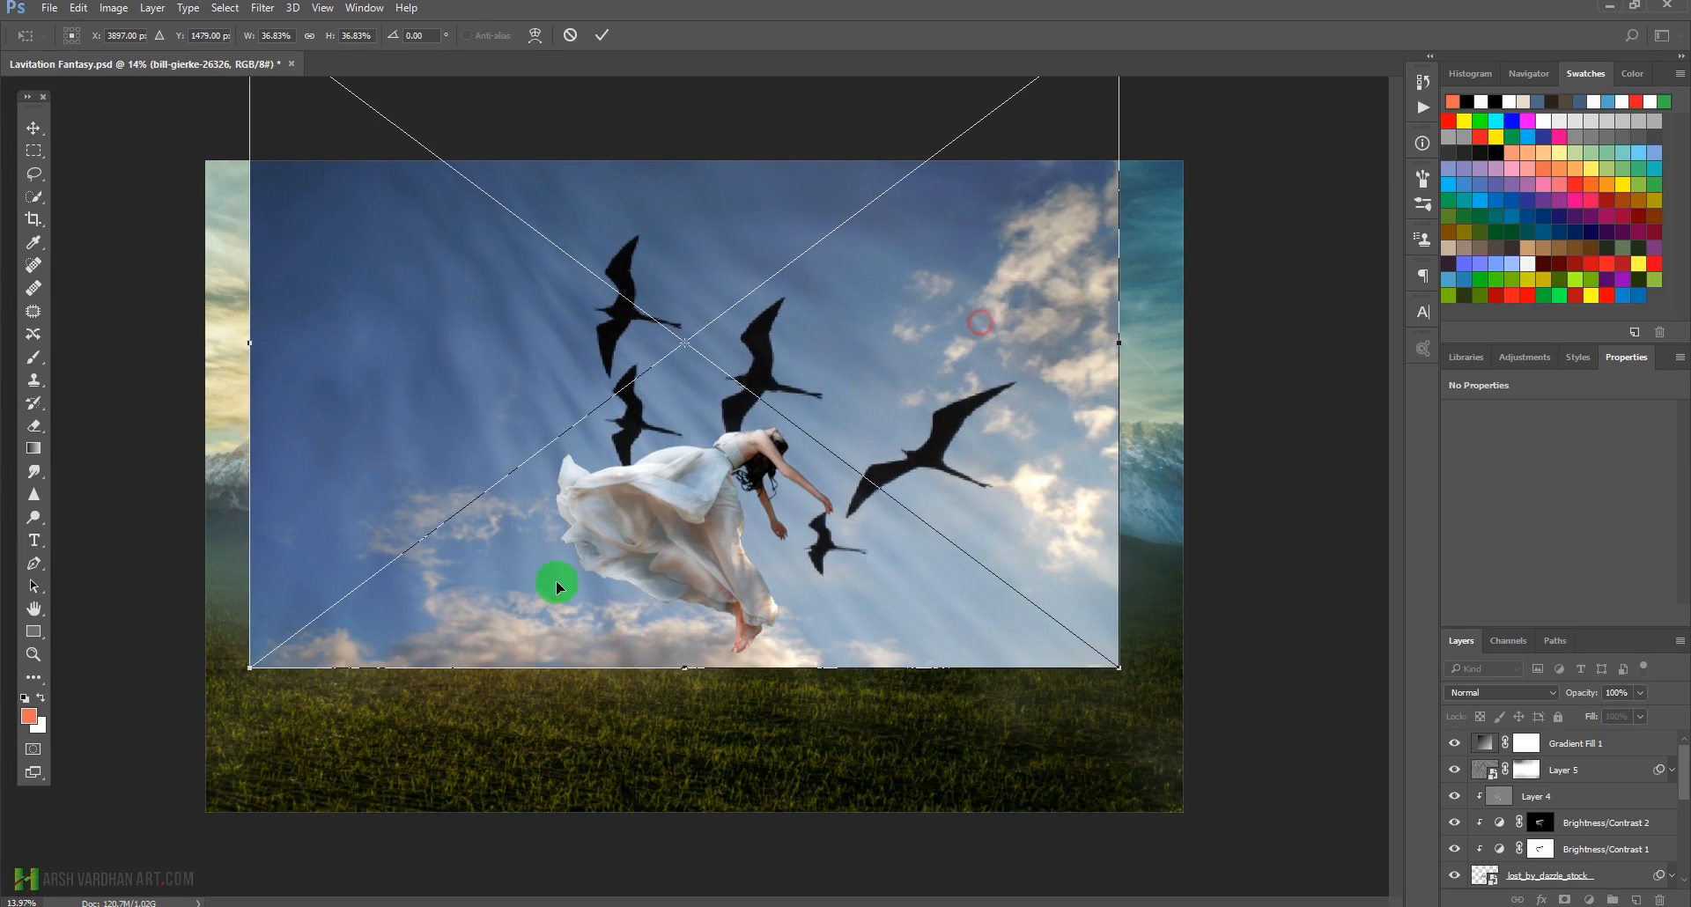
{"action": "left_click_drag", "start_coordinate": [250, 667], "coordinate": [598, 398]}
{"action": "left_click_drag", "start_coordinate": [711, 367], "coordinate": [747, 296]}
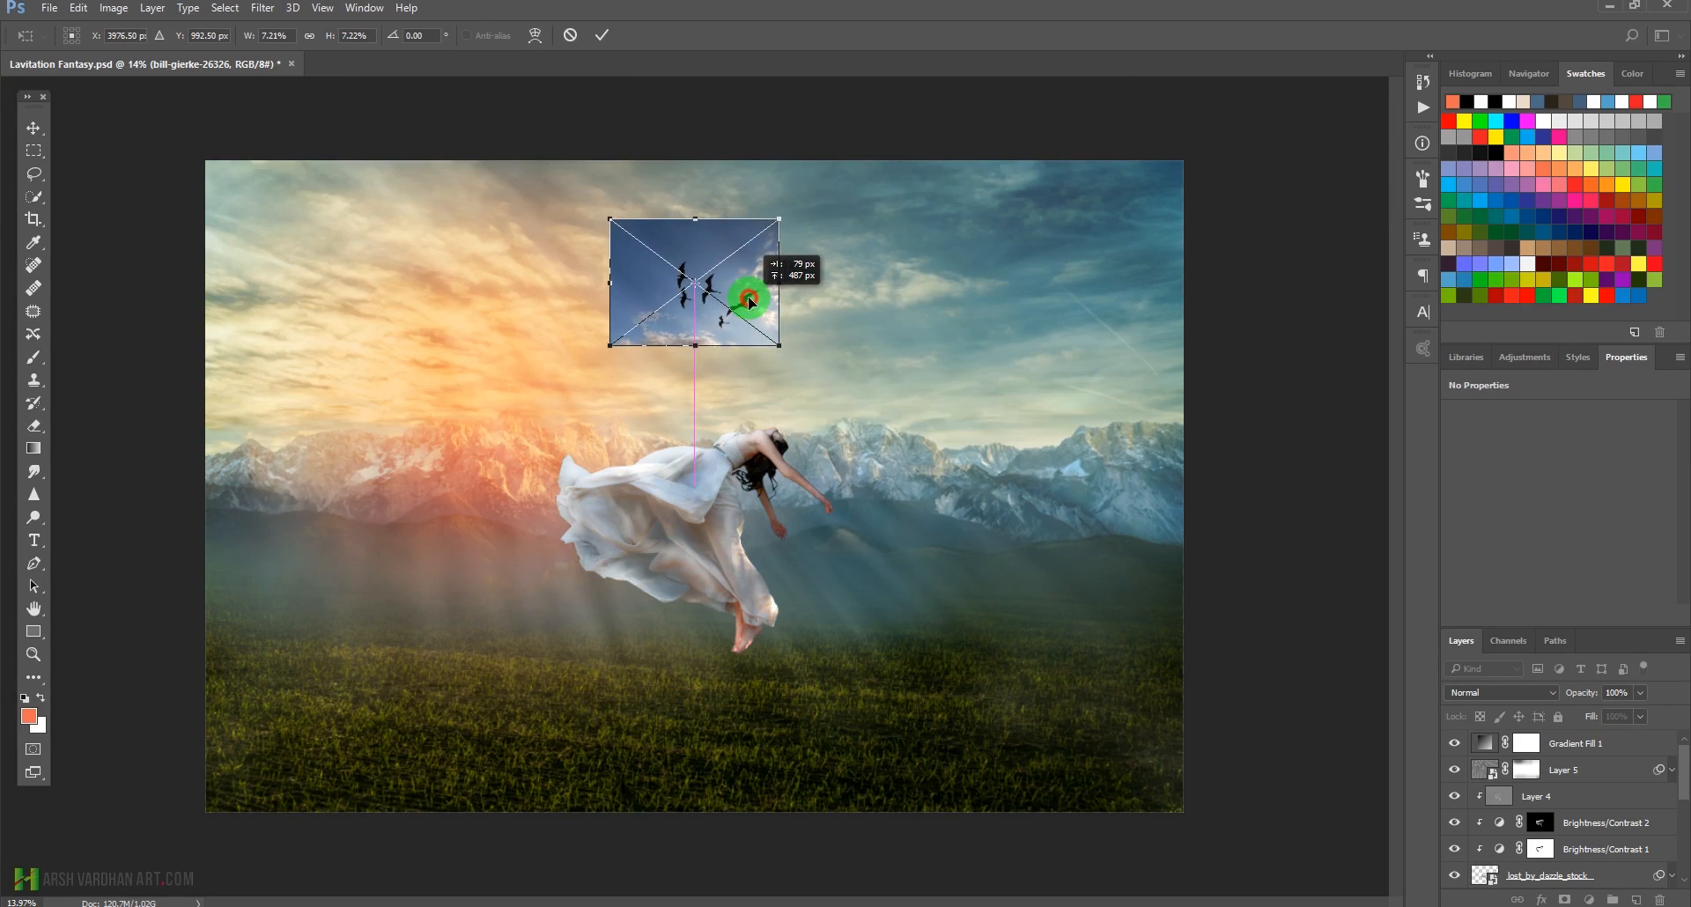
{"action": "left_click", "coordinate": [607, 34]}
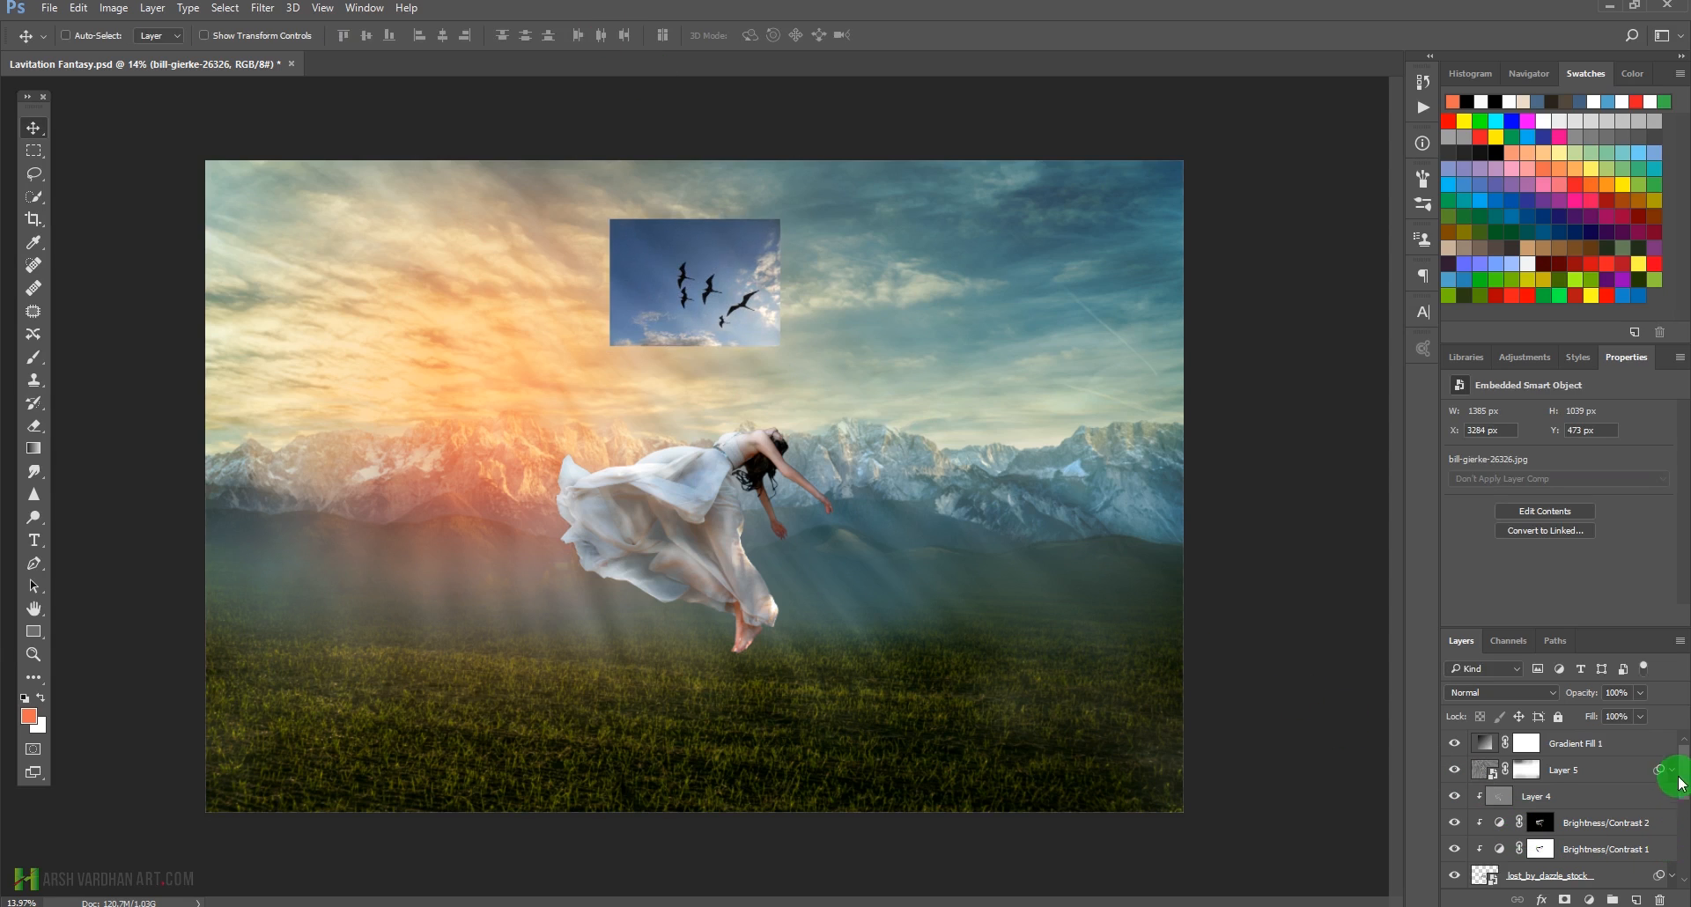
Move the bird photo layer to the top of the layer stack and set its blend mode to Darken.
{"action": "scroll", "coordinate": [1681, 779], "scroll_direction": "down", "scroll_amount": 1}
{"action": "scroll", "coordinate": [1681, 779], "scroll_direction": "down", "scroll_amount": 2}
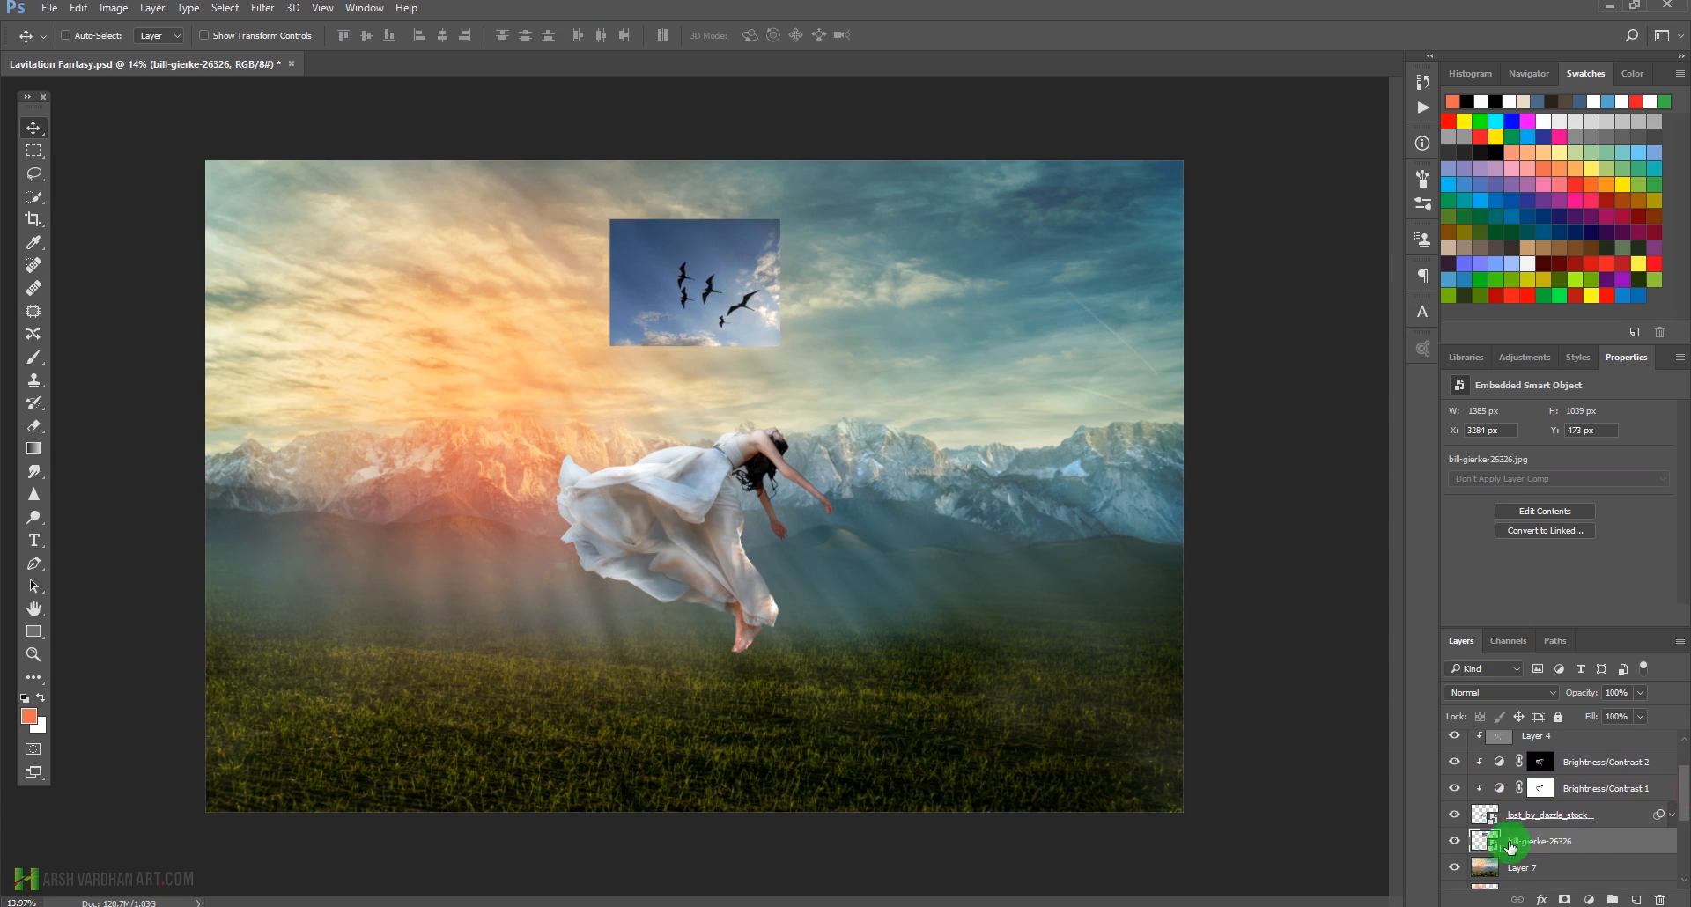
{"action": "left_click_drag", "start_coordinate": [1477, 841], "coordinate": [1478, 744]}
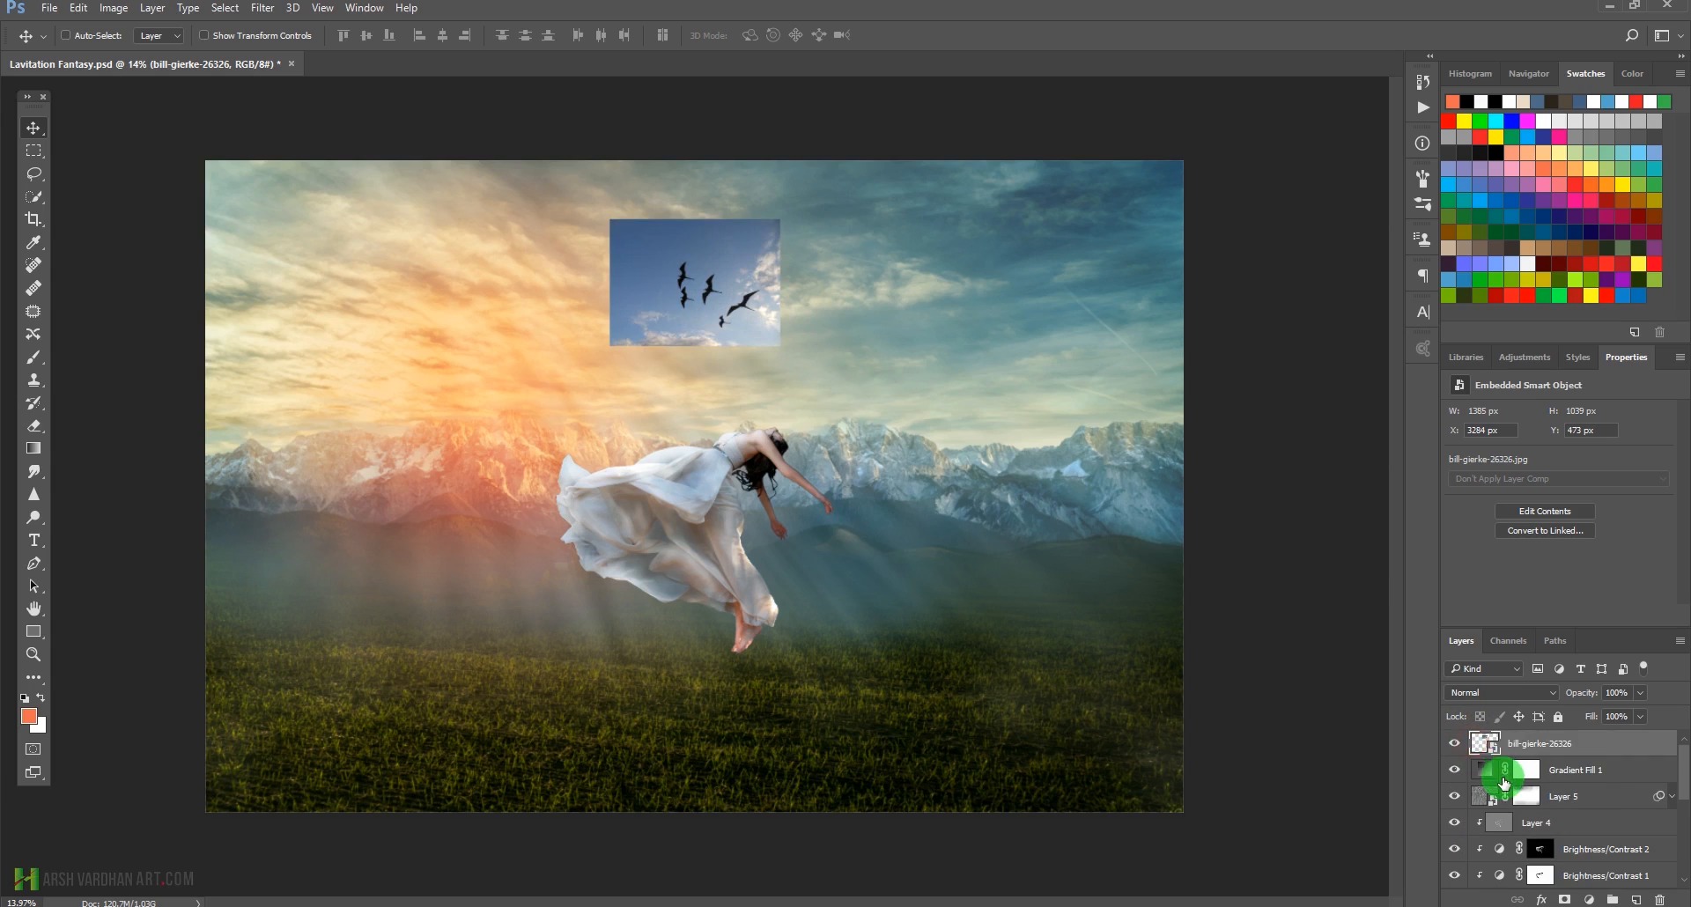
{"action": "left_click", "coordinate": [1506, 693]}
{"action": "left_click", "coordinate": [1496, 380]}
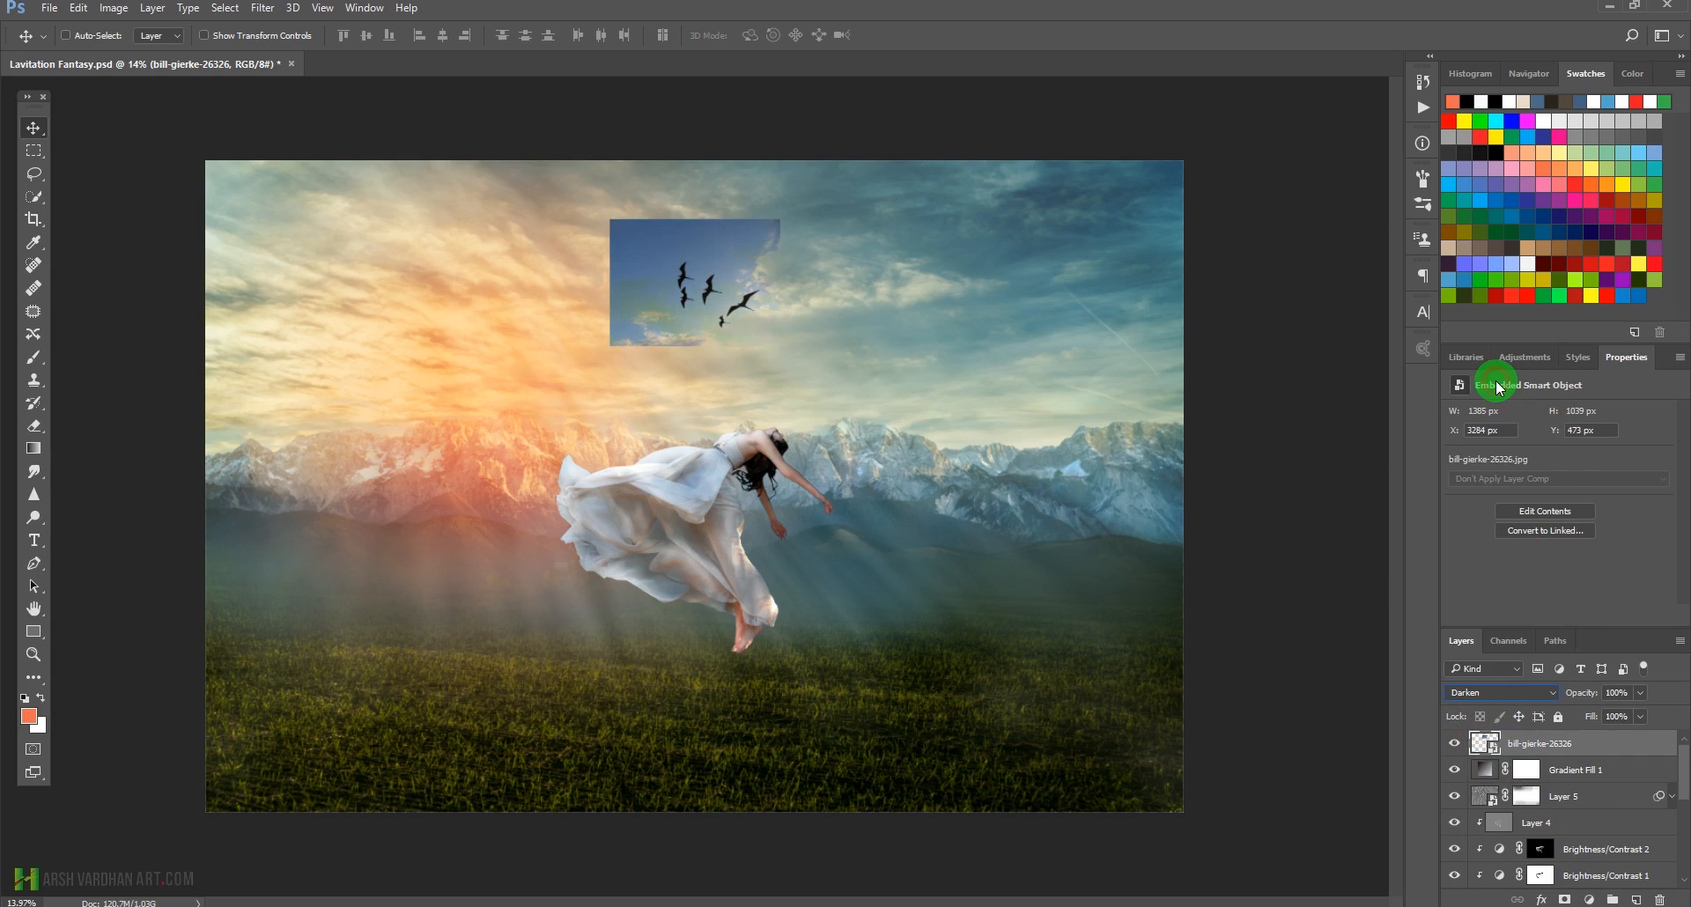
Add a white layer mask to the bird photo layer.
{"action": "left_click_drag", "start_coordinate": [751, 257], "coordinate": [838, 321]}
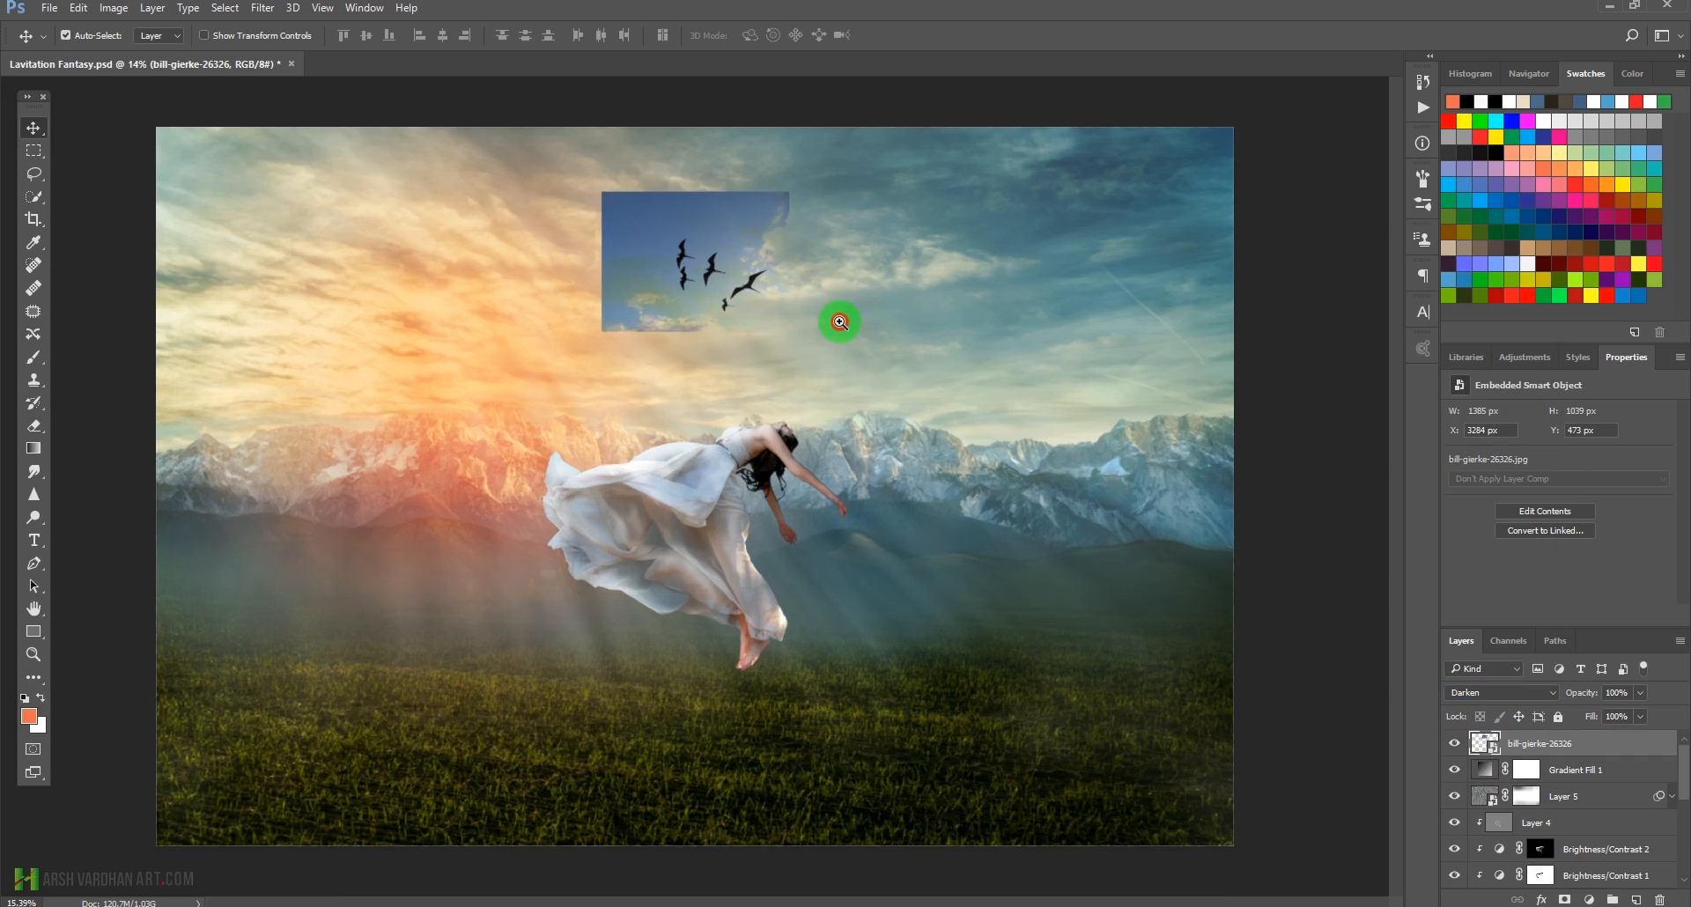
{"action": "left_click_drag", "start_coordinate": [719, 267], "coordinate": [776, 480]}
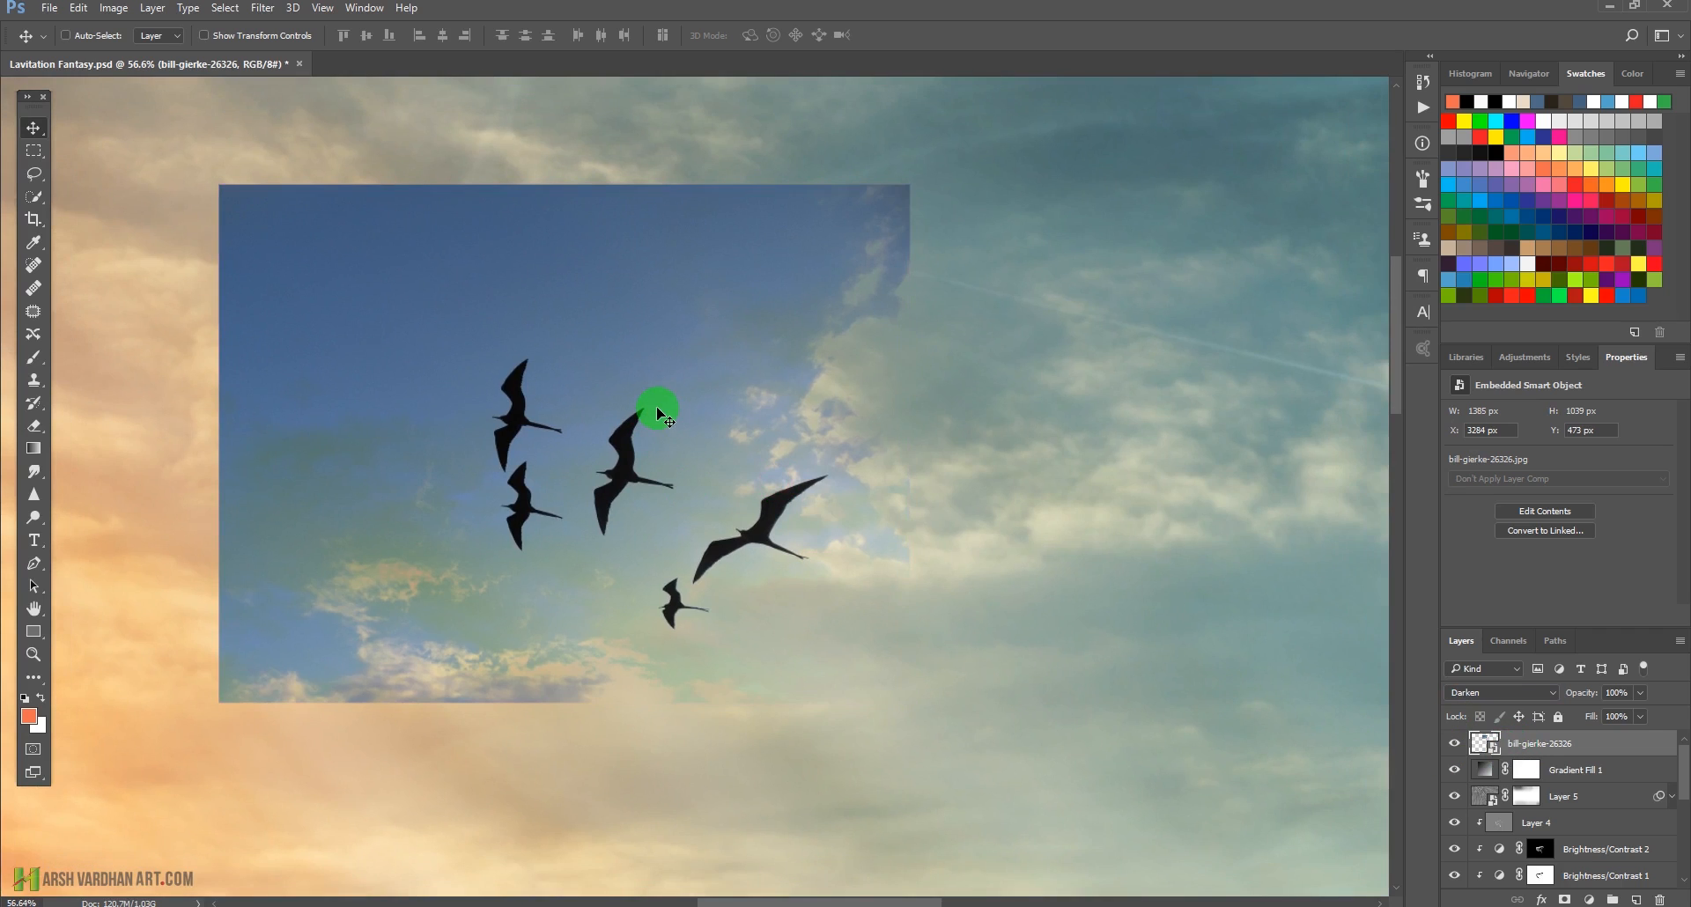
{"action": "key", "text": "b"}
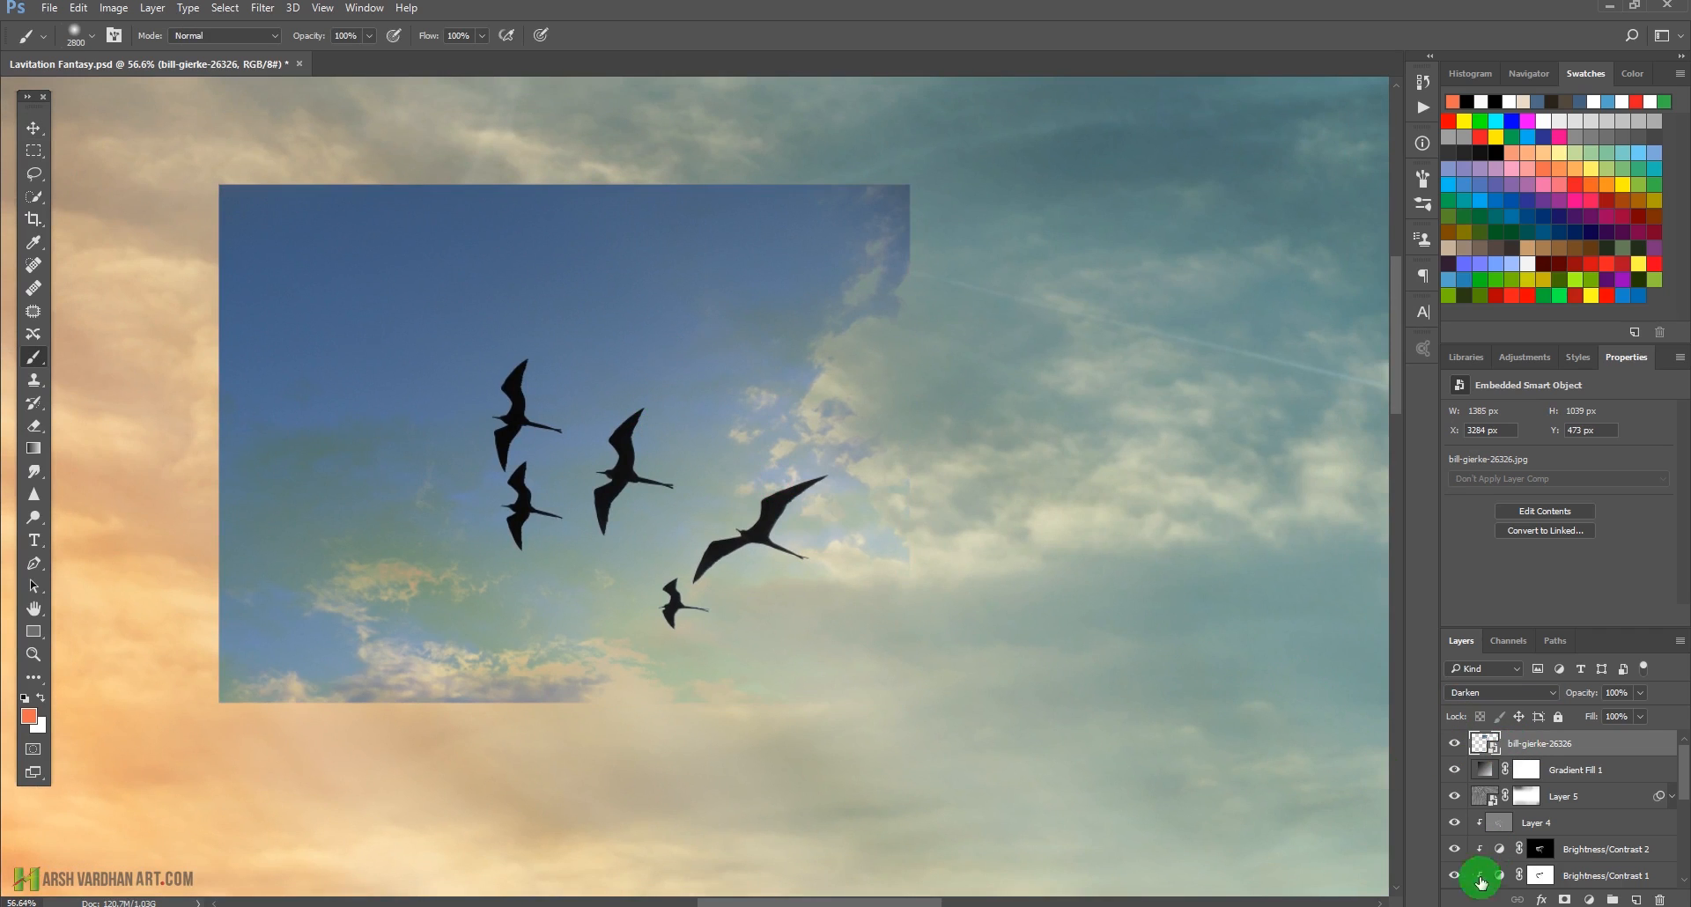
{"action": "left_click", "coordinate": [1565, 900]}
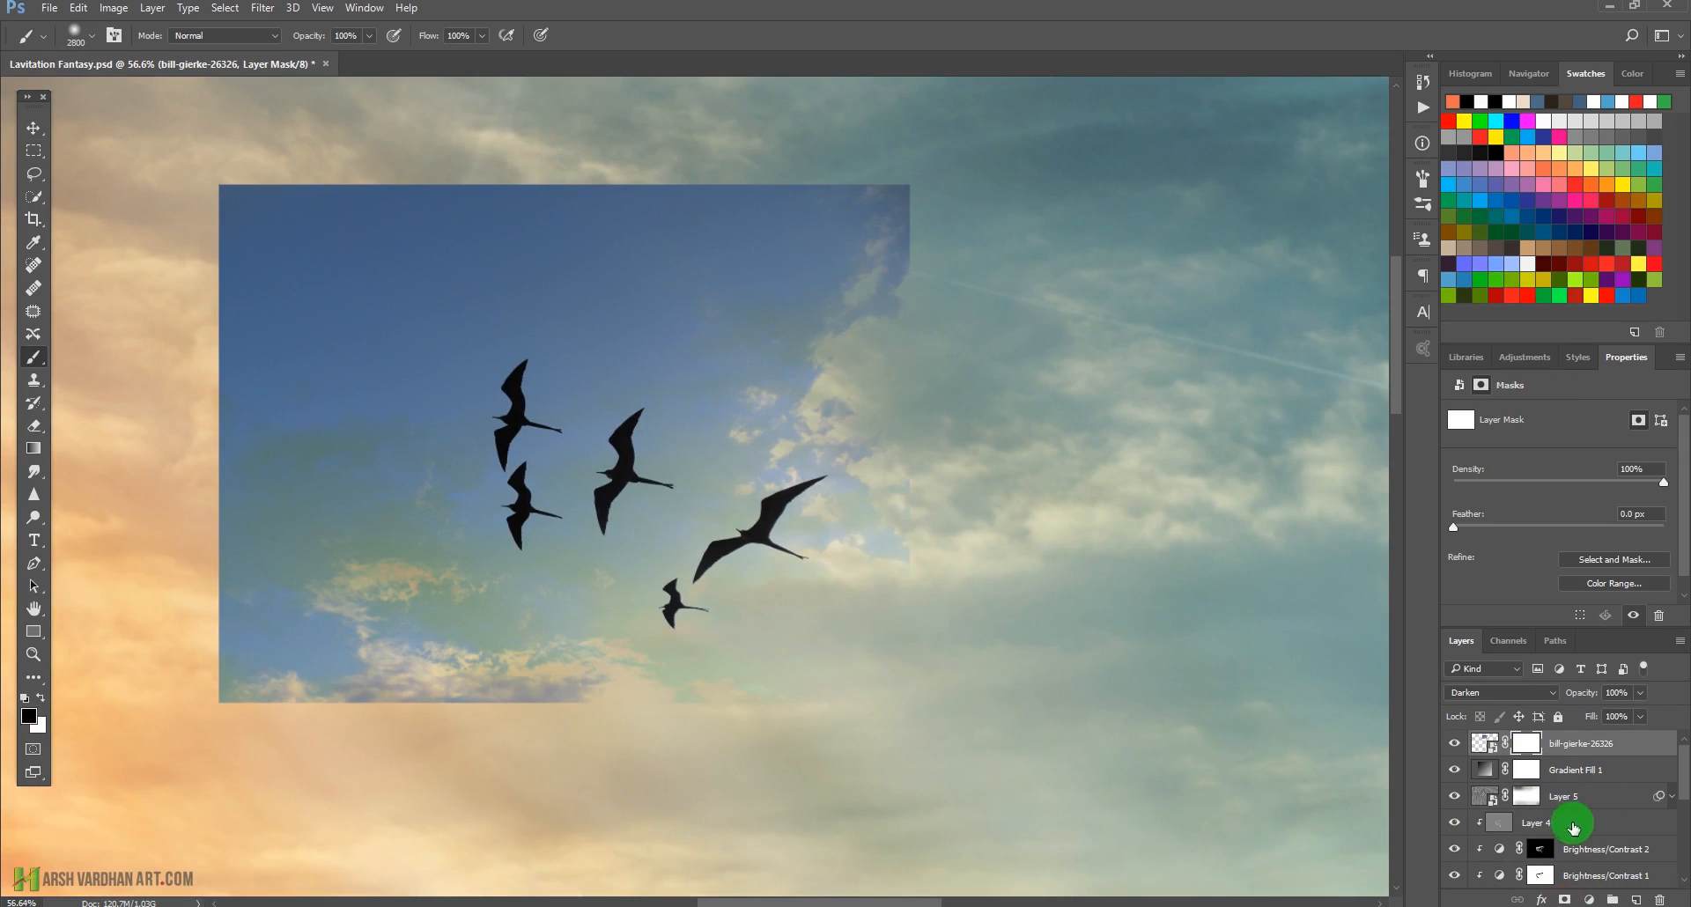
Paint black on the mask to hide the blue sky around the birds, reducing the brush to 250 px, and restore the leftmost birds with white.
{"action": "key", "text": "d"}
{"action": "key", "text": "bracketleft"}
{"action": "key", "text": "bracketleft"}
{"action": "key", "text": "bracketleft"}
{"action": "key", "text": "bracketleft"}
{"action": "key", "text": "bracketleft"}
{"action": "key", "text": "bracketleft"}
{"action": "key", "text": "bracketleft"}
{"action": "key", "text": "bracketleft"}
{"action": "key", "text": "bracketleft"}
{"action": "key", "text": "bracketleft"}
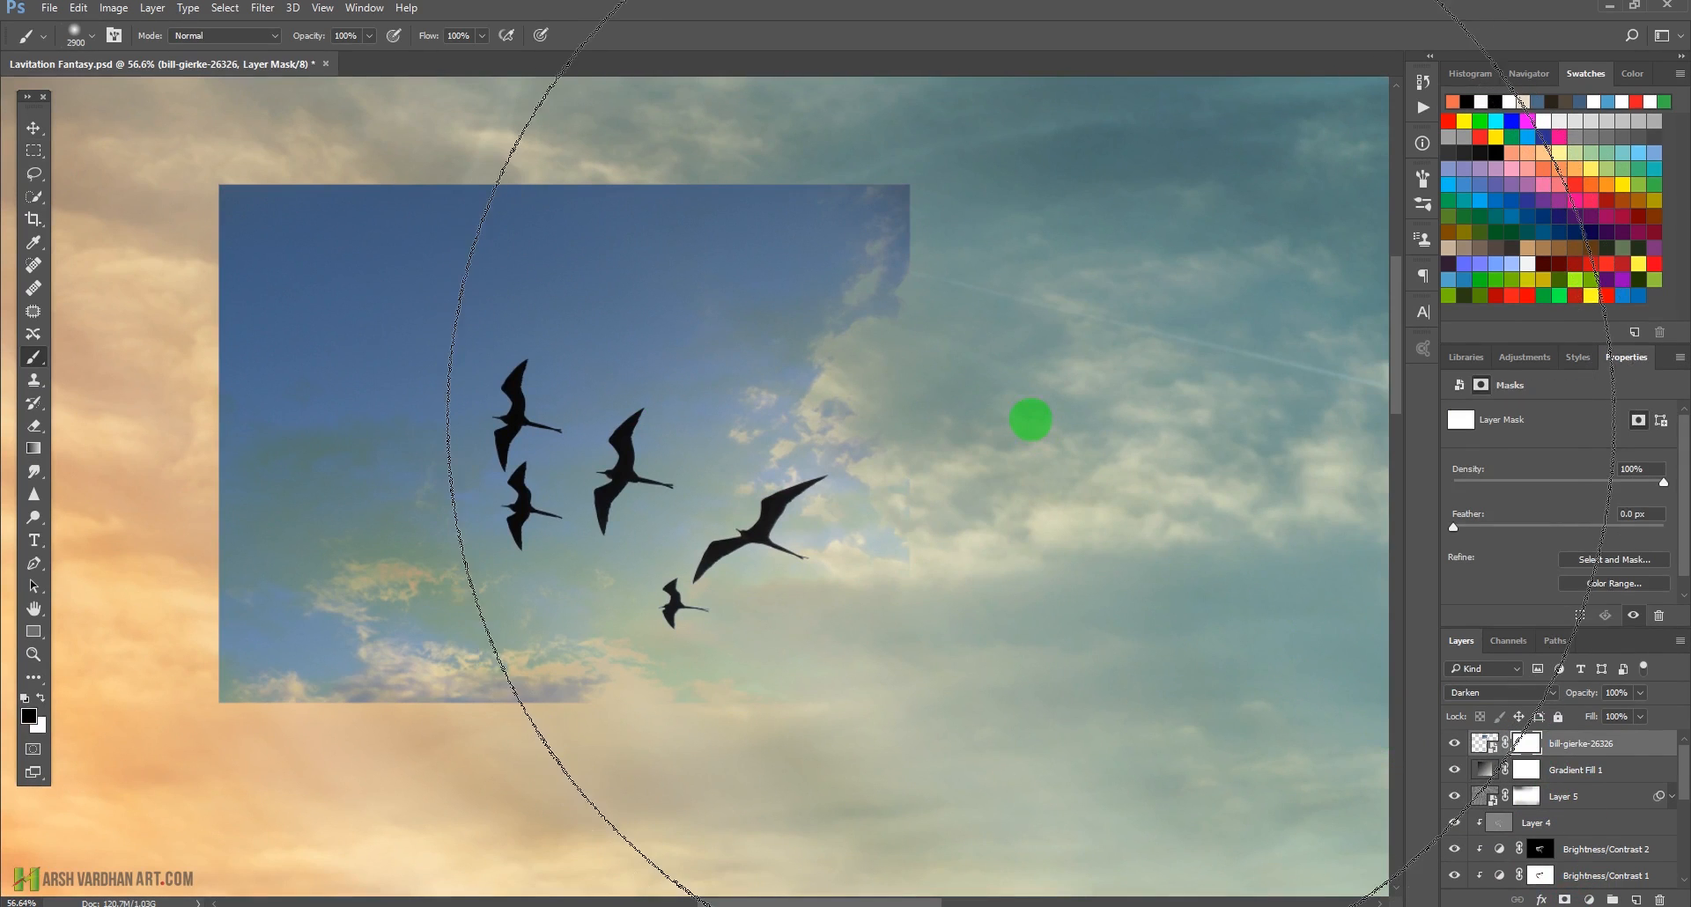
{"action": "key", "text": "bracketleft"}
{"action": "key", "text": "bracketleft"}
{"action": "key", "text": "bracketleft"}
{"action": "key", "text": "bracketleft"}
{"action": "key", "text": "bracketleft"}
{"action": "key", "text": "bracketleft"}
{"action": "key", "text": "bracketleft"}
{"action": "key", "text": "bracketleft"}
{"action": "key", "text": "bracketleft"}
{"action": "key", "text": "bracketleft"}
{"action": "key", "text": "bracketleft"}
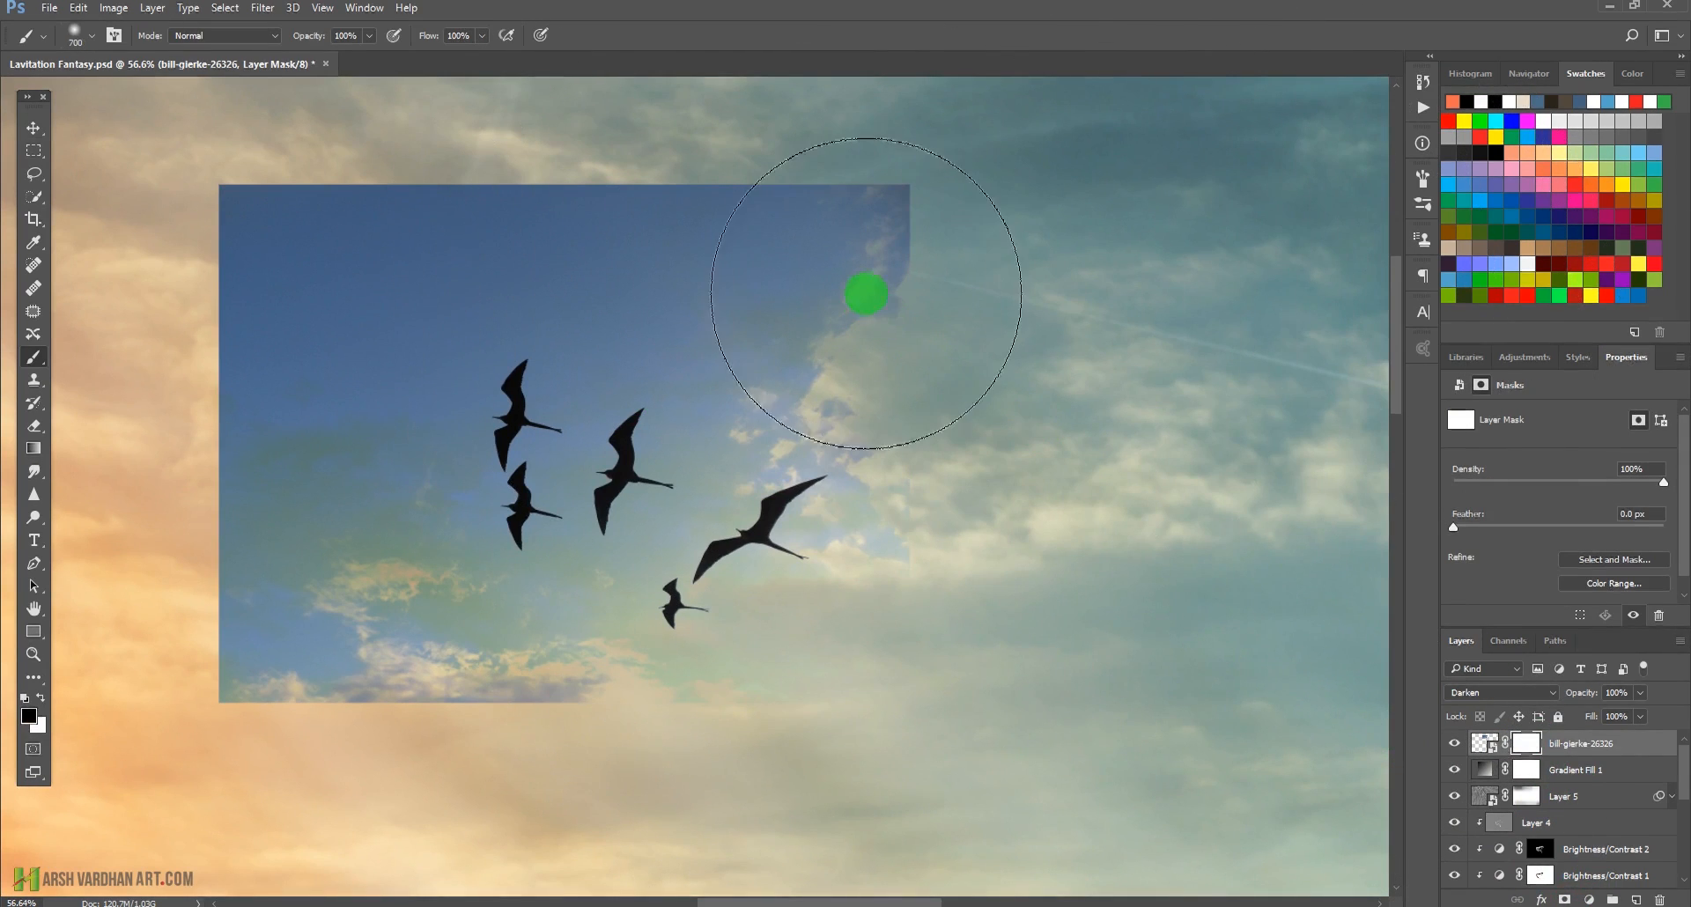
{"action": "left_click", "coordinate": [789, 230]}
{"action": "key", "text": "bracketleft"}
{"action": "key", "text": "bracketleft"}
{"action": "key", "text": "bracketleft"}
{"action": "key", "text": "bracketleft"}
{"action": "key", "text": "bracketleft"}
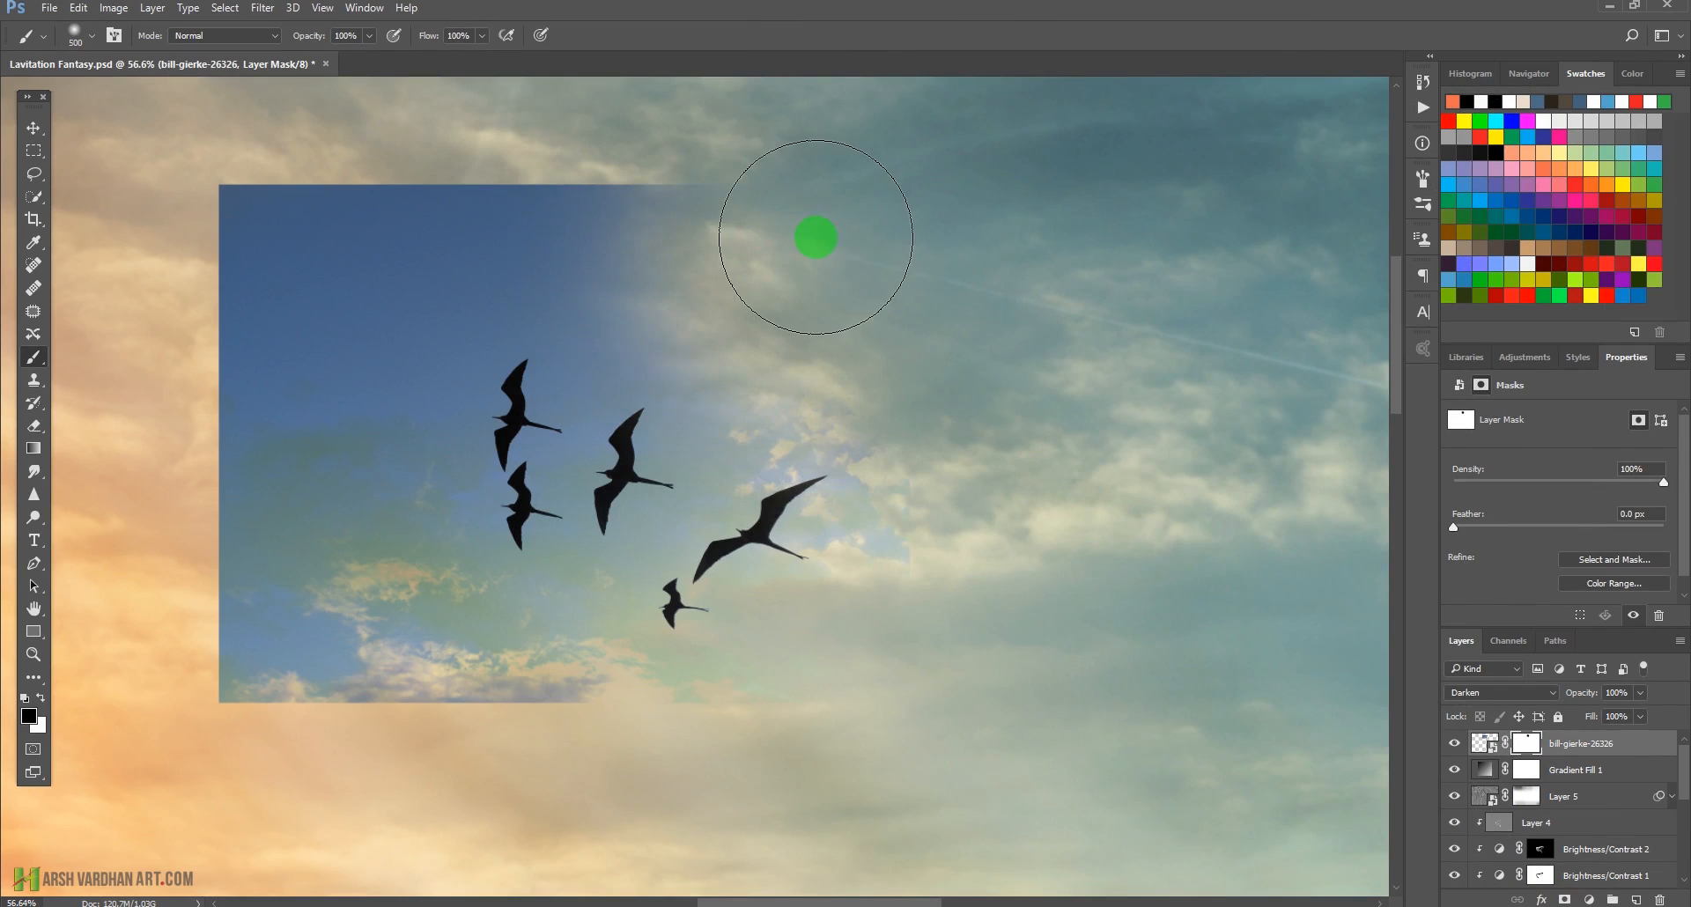
{"action": "mouse_move", "coordinate": [811, 238]}
{"action": "left_mouse_down"}
{"action": "mouse_move", "coordinate": [276, 219]}
{"action": "mouse_move", "coordinate": [241, 338]}
{"action": "mouse_move", "coordinate": [243, 607]}
{"action": "mouse_move", "coordinate": [317, 707]}
{"action": "mouse_move", "coordinate": [388, 701]}
{"action": "mouse_move", "coordinate": [322, 663]}
{"action": "mouse_move", "coordinate": [675, 738]}
{"action": "mouse_move", "coordinate": [392, 645]}
{"action": "mouse_move", "coordinate": [395, 381]}
{"action": "mouse_move", "coordinate": [392, 536]}
{"action": "mouse_move", "coordinate": [411, 383]}
{"action": "mouse_move", "coordinate": [440, 372]}
{"action": "mouse_move", "coordinate": [415, 446]}
{"action": "mouse_move", "coordinate": [420, 494]}
{"action": "mouse_move", "coordinate": [431, 422]}
{"action": "mouse_move", "coordinate": [431, 532]}
{"action": "mouse_move", "coordinate": [455, 364]}
{"action": "mouse_move", "coordinate": [628, 350]}
{"action": "mouse_move", "coordinate": [852, 418]}
{"action": "mouse_move", "coordinate": [923, 524]}
{"action": "mouse_move", "coordinate": [861, 540]}
{"action": "mouse_move", "coordinate": [893, 538]}
{"action": "mouse_move", "coordinate": [871, 508]}
{"action": "mouse_move", "coordinate": [924, 490]}
{"action": "left_mouse_up"}
{"action": "key", "text": "bracketleft"}
{"action": "key", "text": "bracketleft"}
{"action": "key", "text": "bracketleft"}
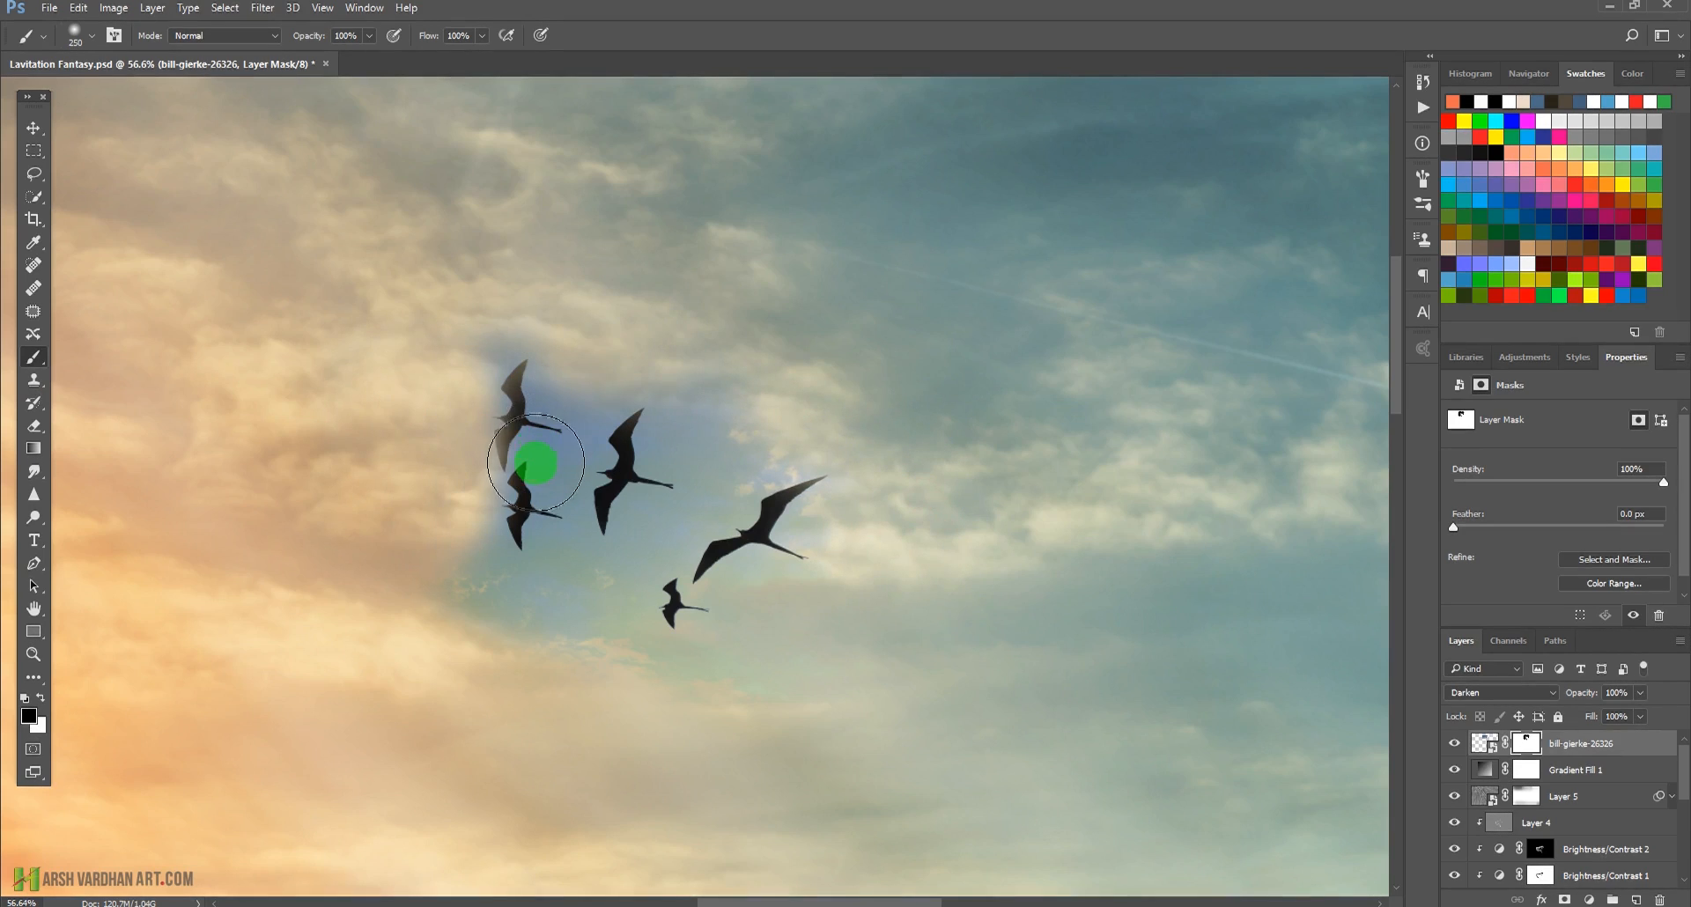
{"action": "key", "text": "x"}
{"action": "mouse_move", "coordinate": [535, 465]}
{"action": "left_mouse_down"}
{"action": "mouse_move", "coordinate": [520, 445]}
{"action": "mouse_move", "coordinate": [531, 385]}
{"action": "mouse_move", "coordinate": [528, 479]}
{"action": "mouse_move", "coordinate": [595, 463]}
{"action": "left_mouse_up"}
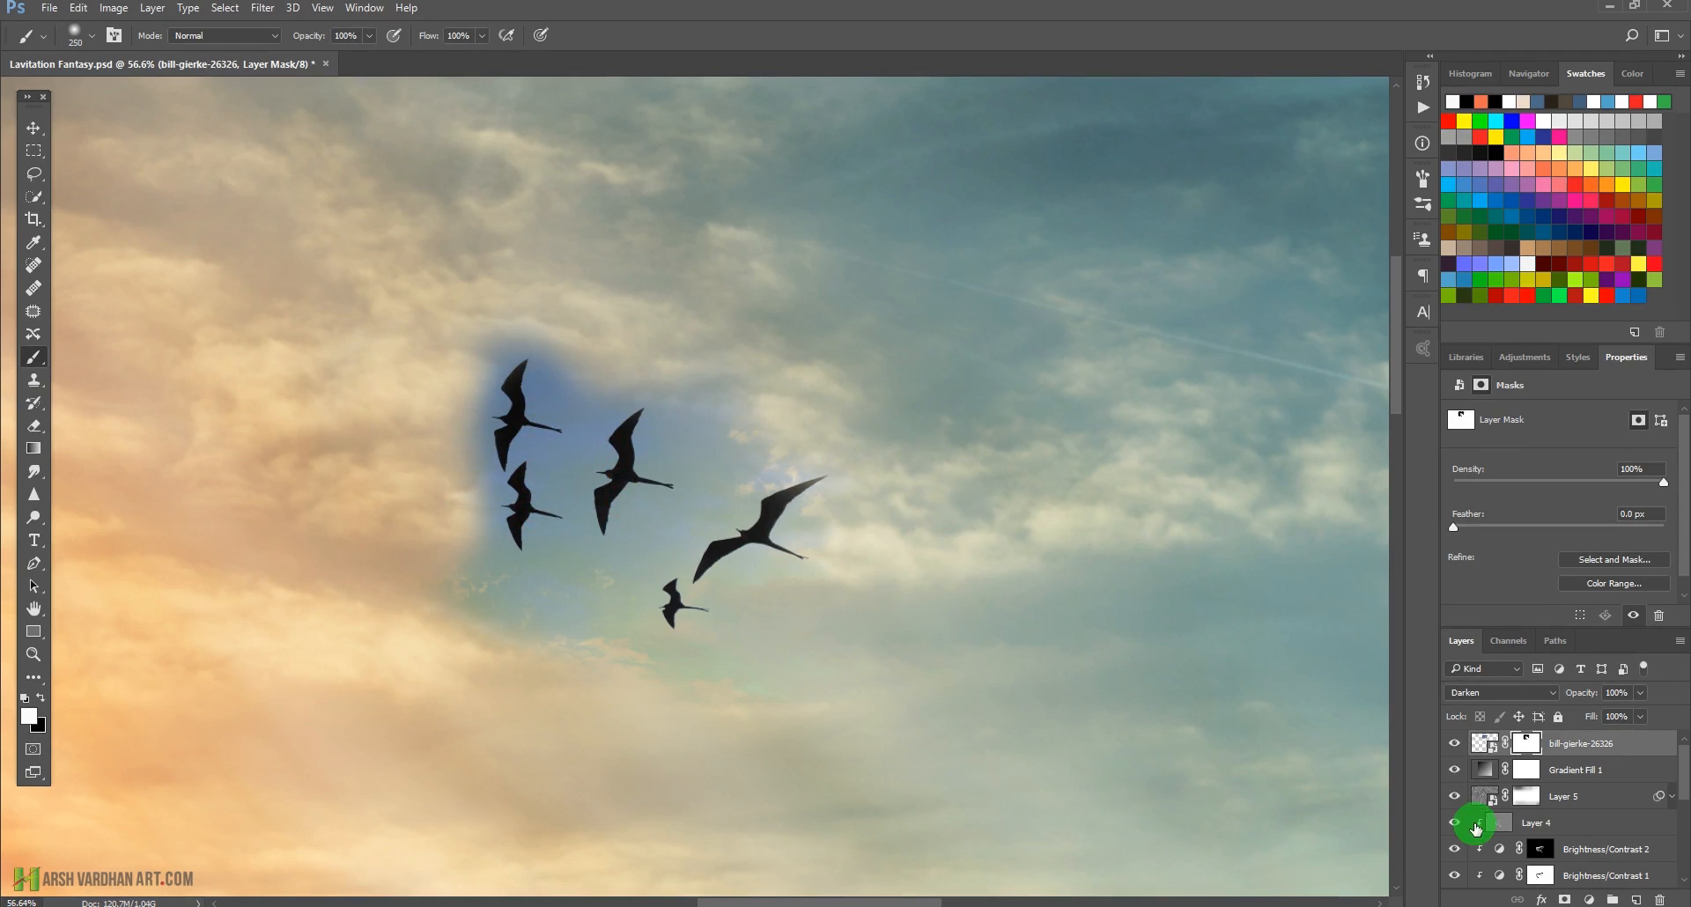
Apply Hue/Saturation to the bird photo's Blues with Hue -34, Saturation -100 and Lightness +100.
{"action": "left_click", "coordinate": [1480, 751]}
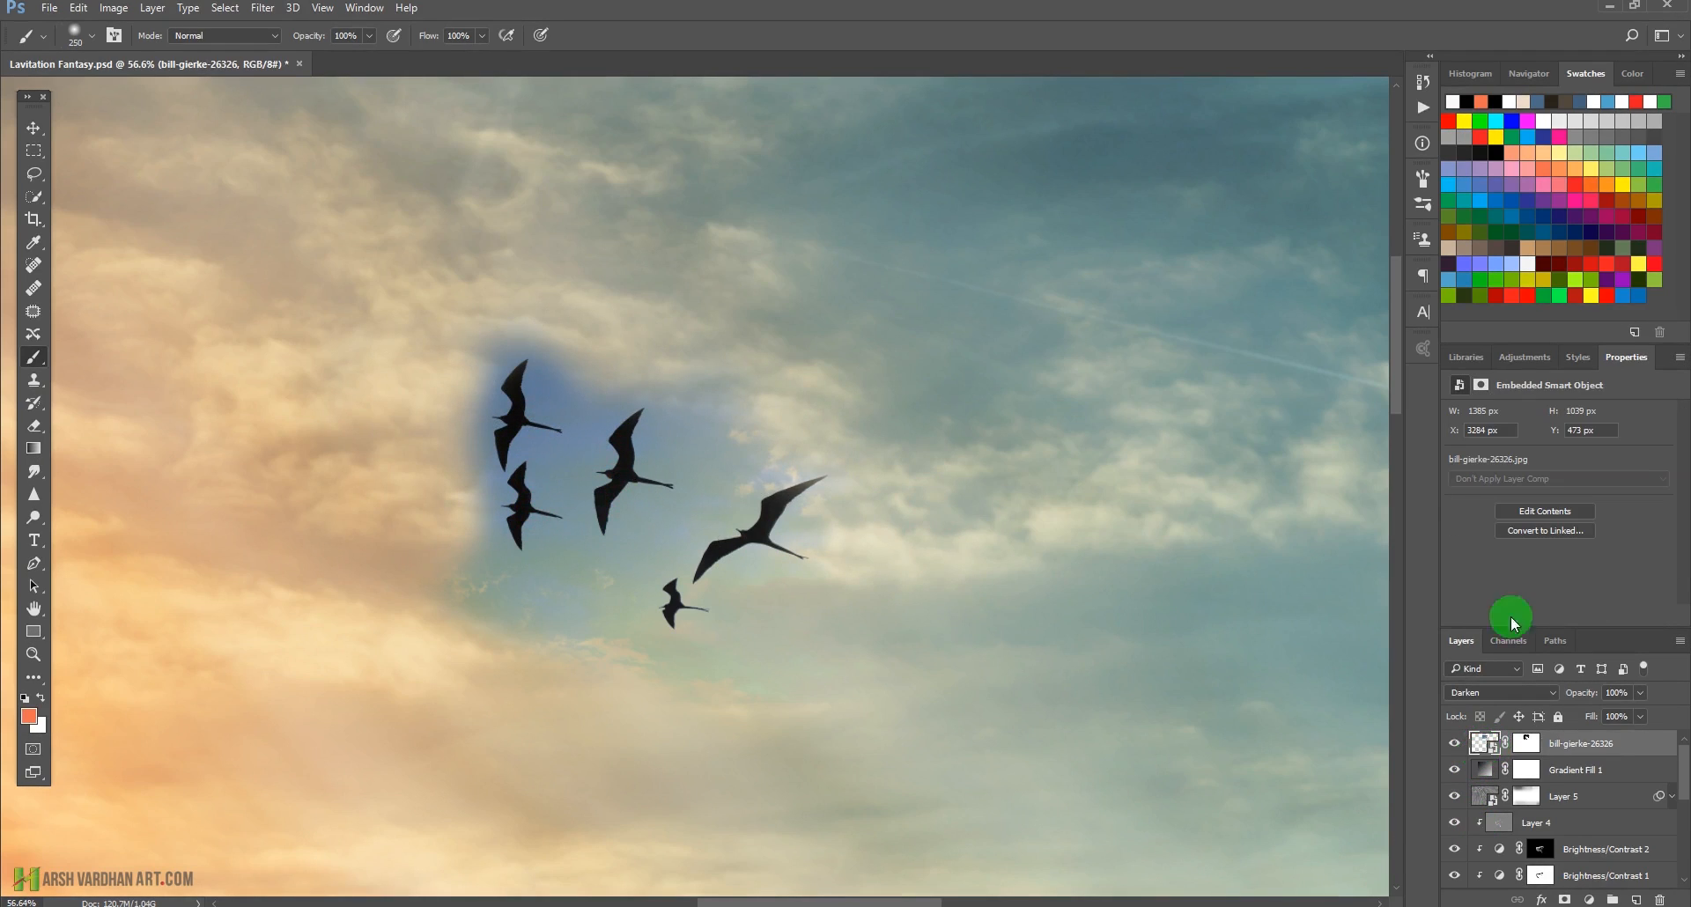
{"action": "left_click", "coordinate": [1521, 361]}
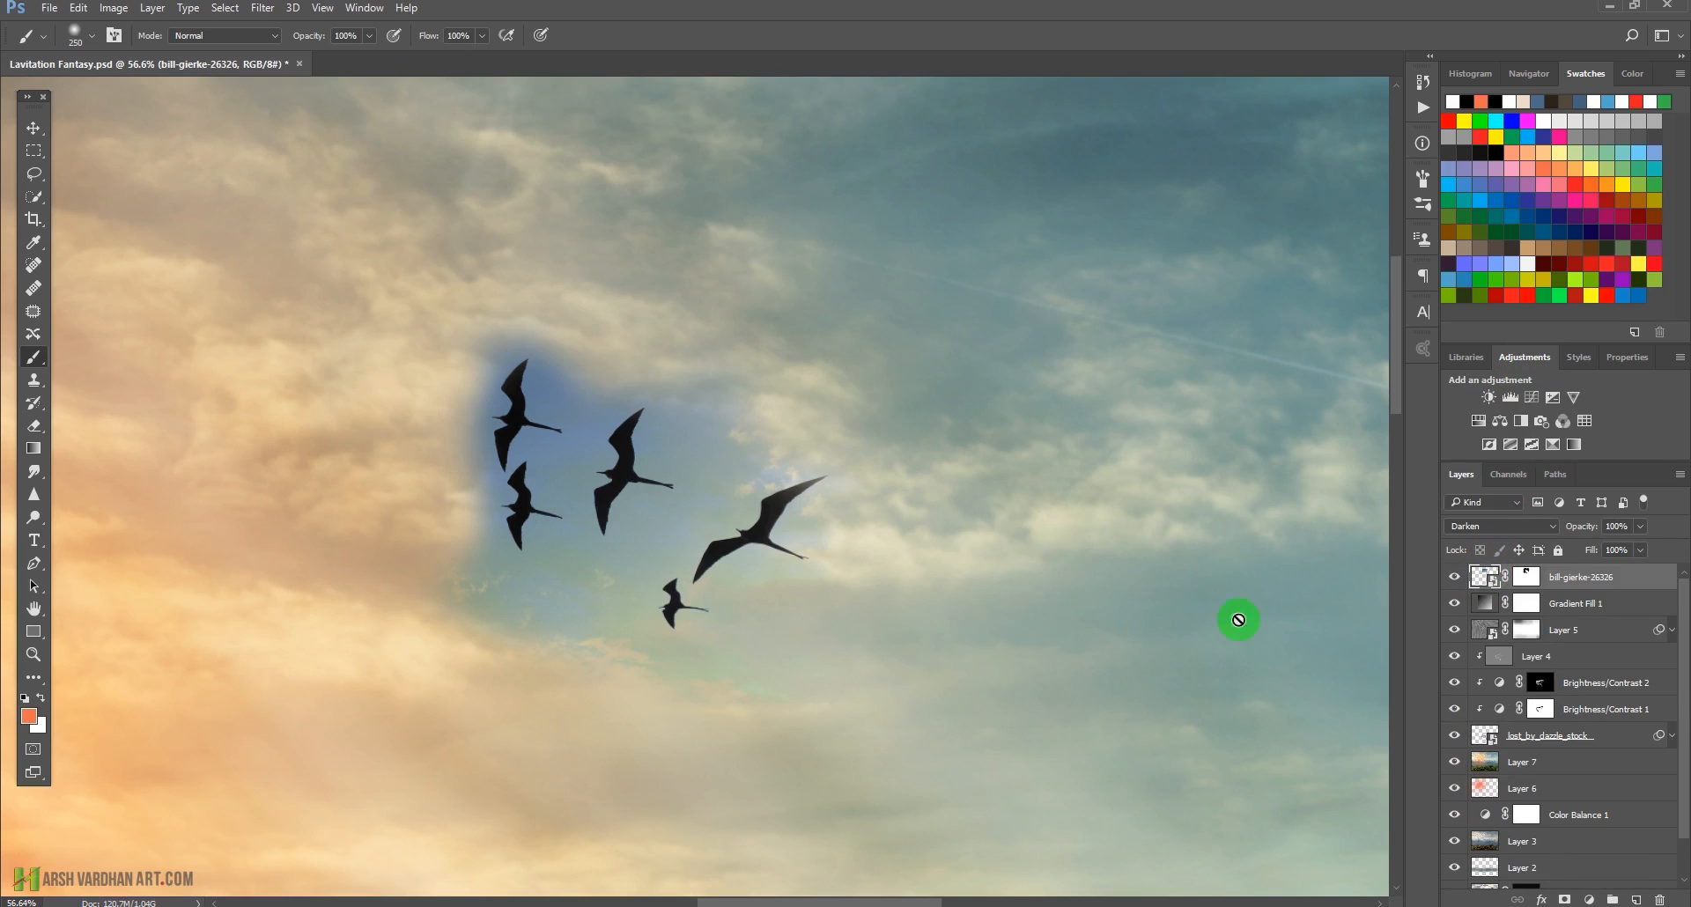
{"action": "key", "text": "ctrl+u"}
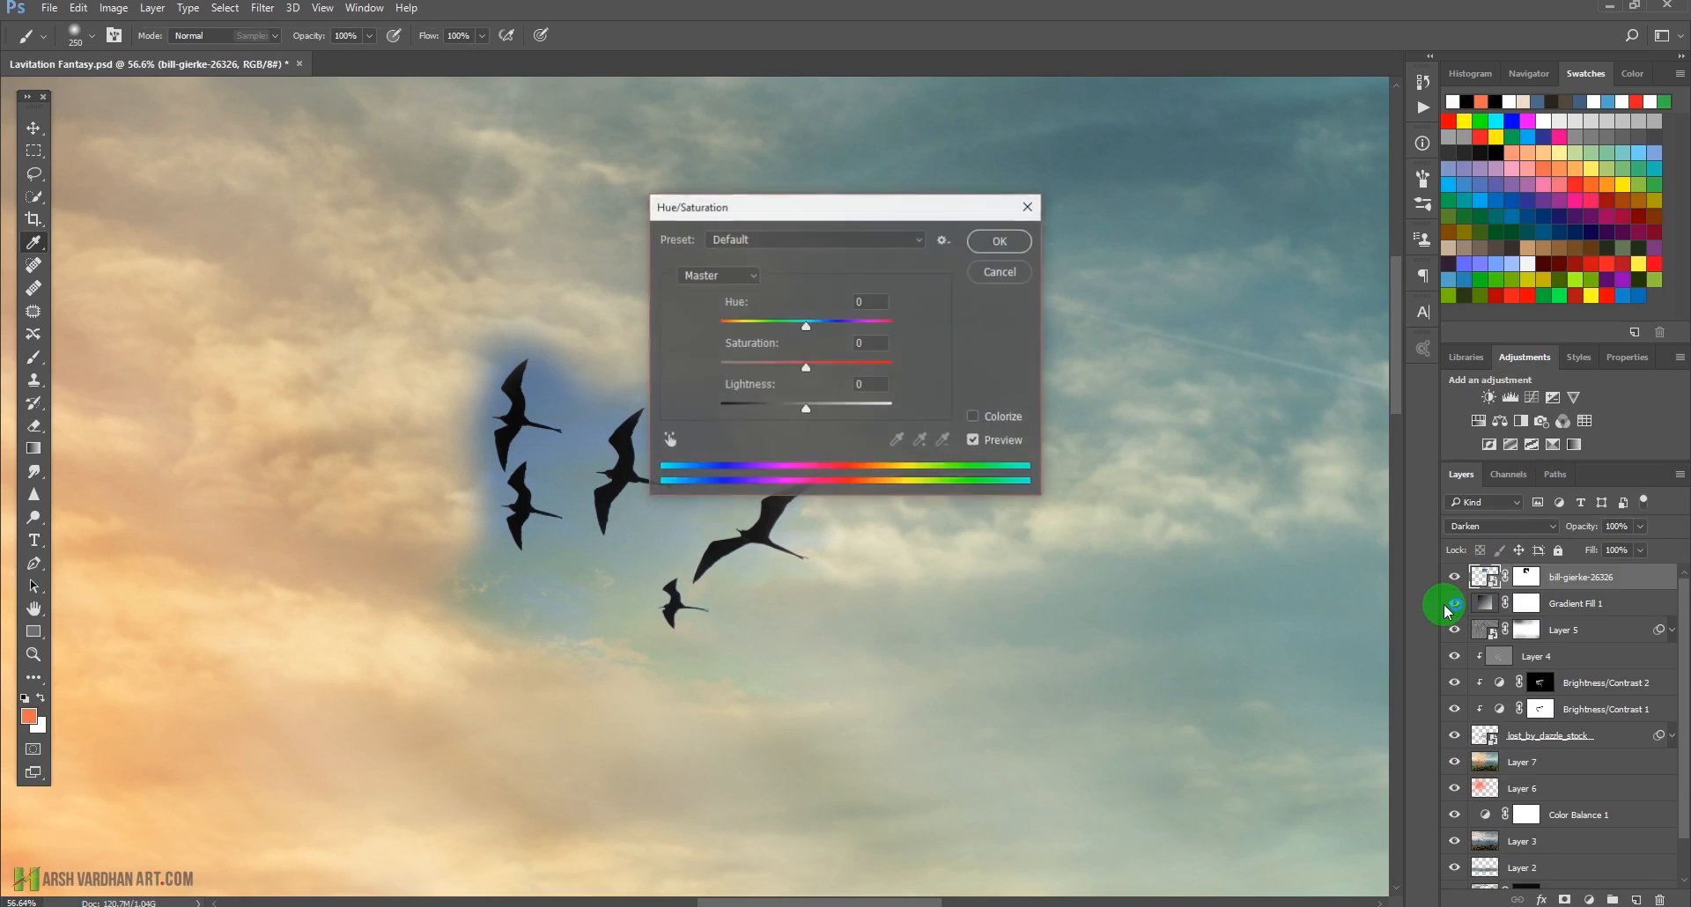
{"action": "left_click_drag", "start_coordinate": [839, 214], "coordinate": [970, 220]}
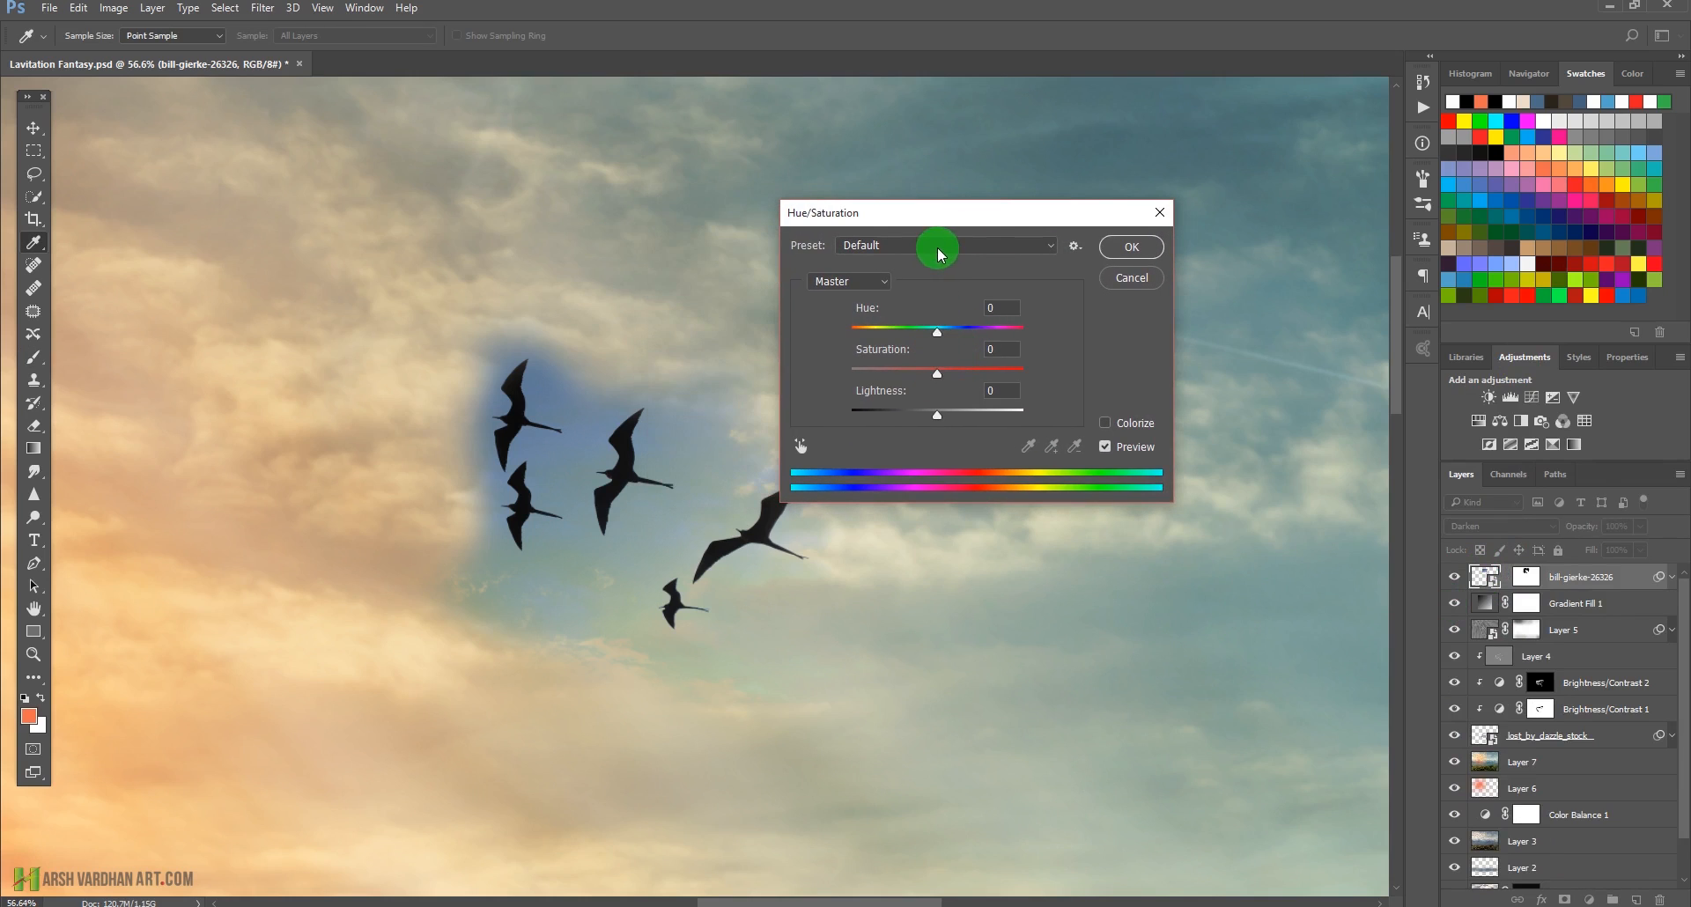
{"action": "left_click", "coordinate": [940, 247]}
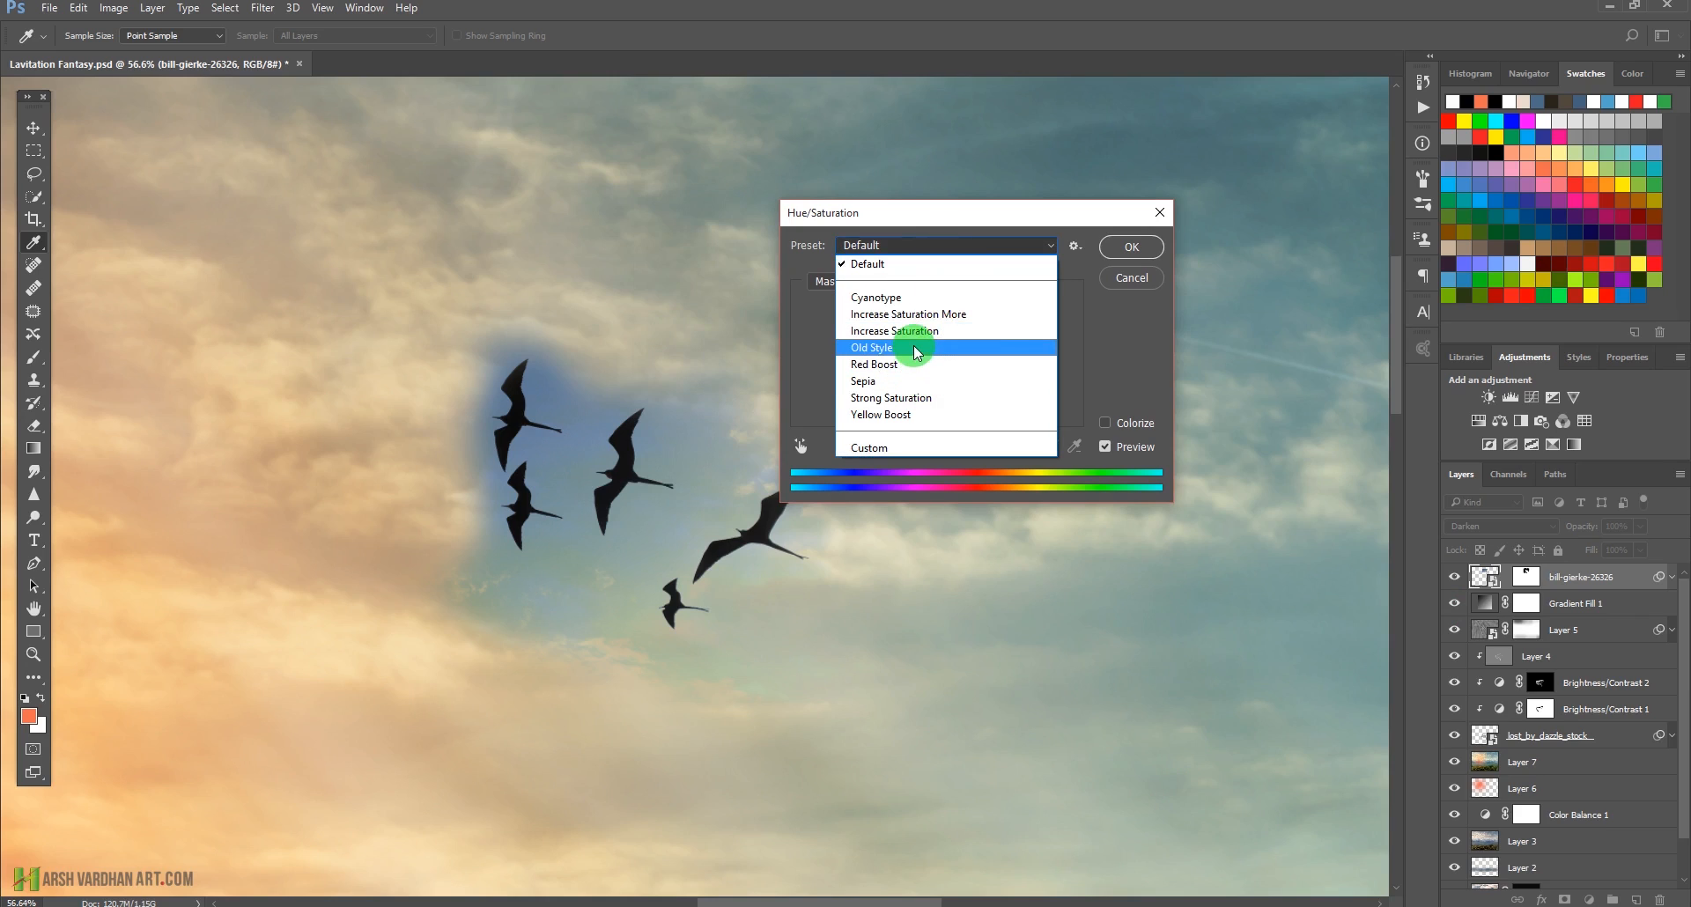
{"action": "left_click", "coordinate": [1072, 339]}
{"action": "left_click", "coordinate": [880, 281]}
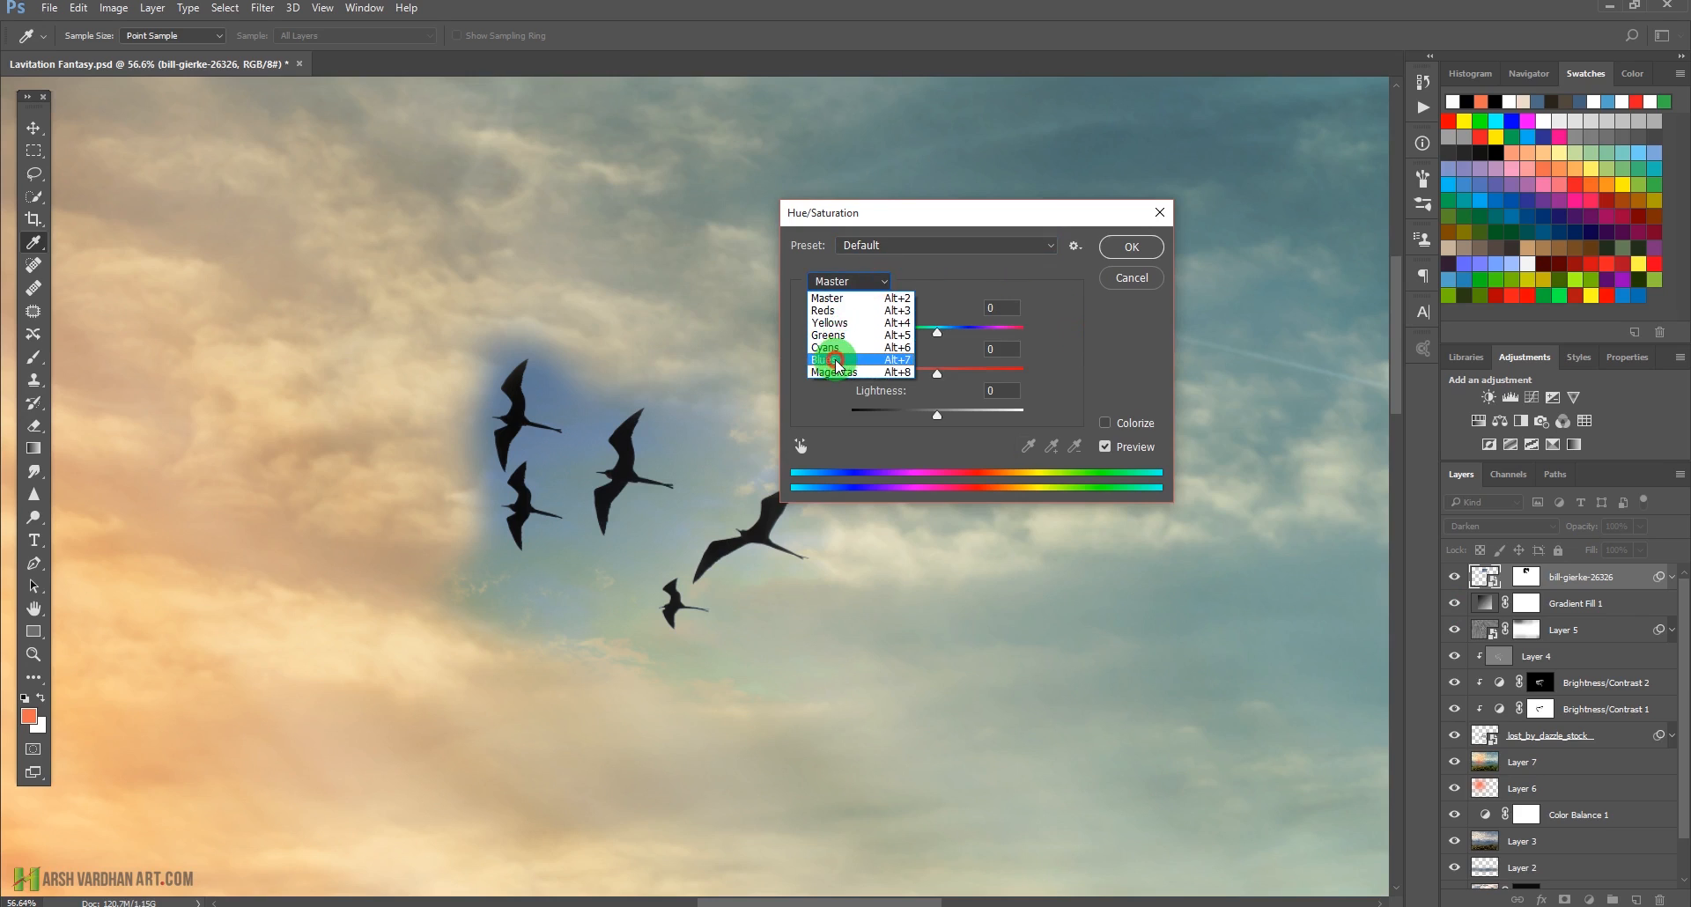
{"action": "left_click", "coordinate": [836, 360]}
{"action": "left_click_drag", "start_coordinate": [933, 380], "coordinate": [822, 370]}
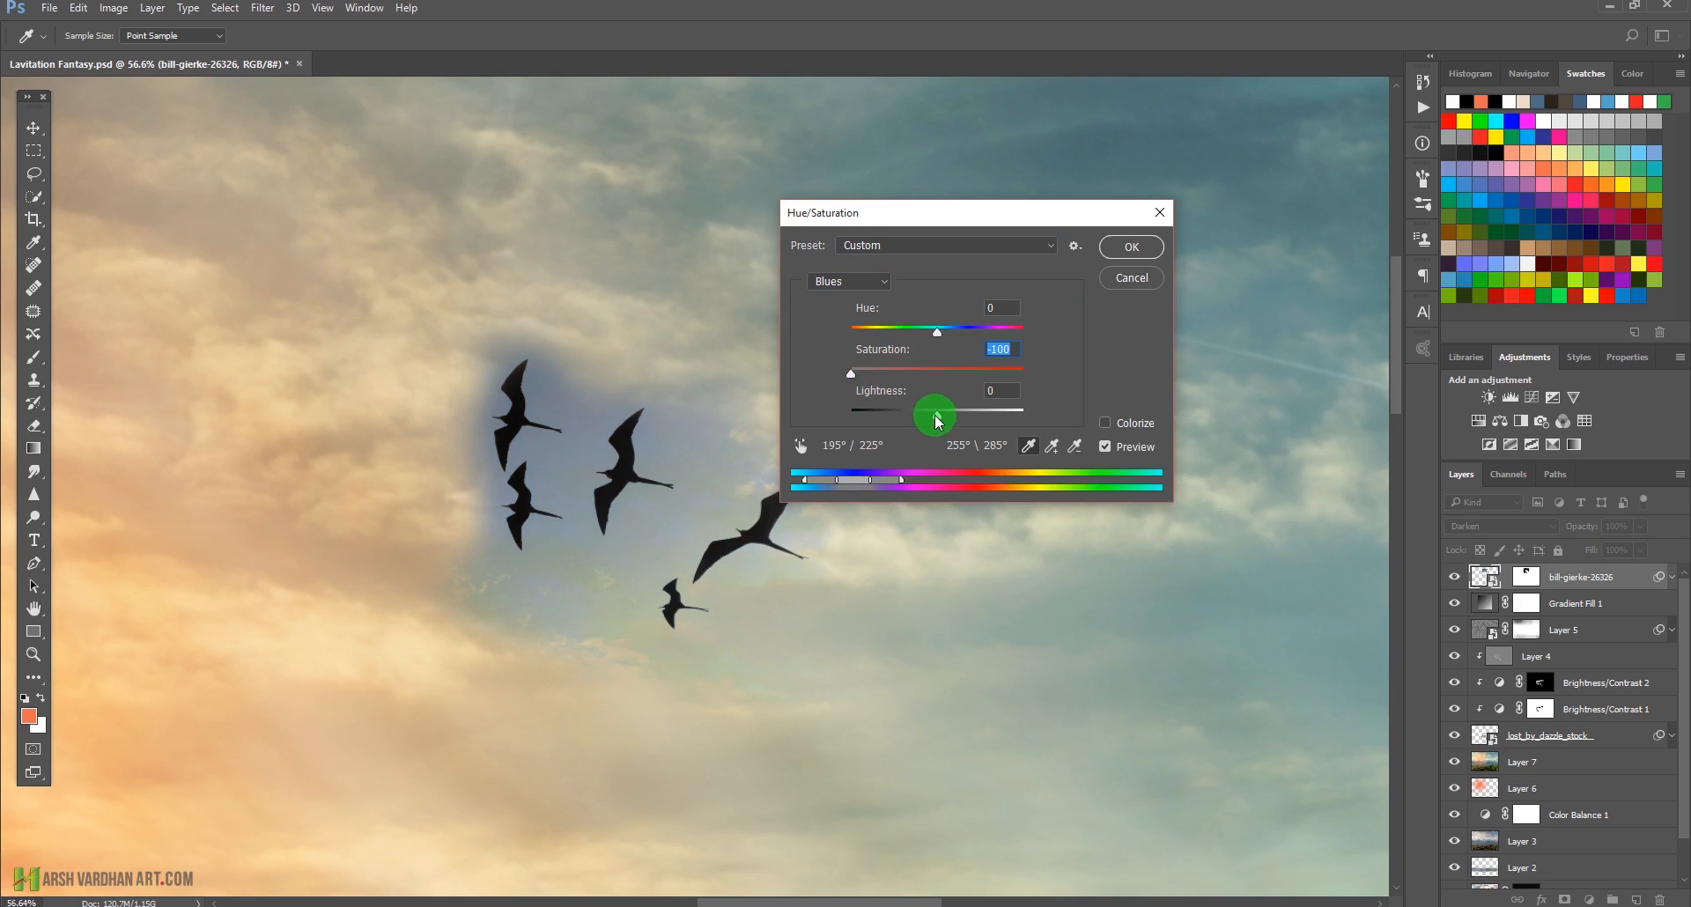
{"action": "left_click_drag", "start_coordinate": [937, 410], "coordinate": [1013, 423]}
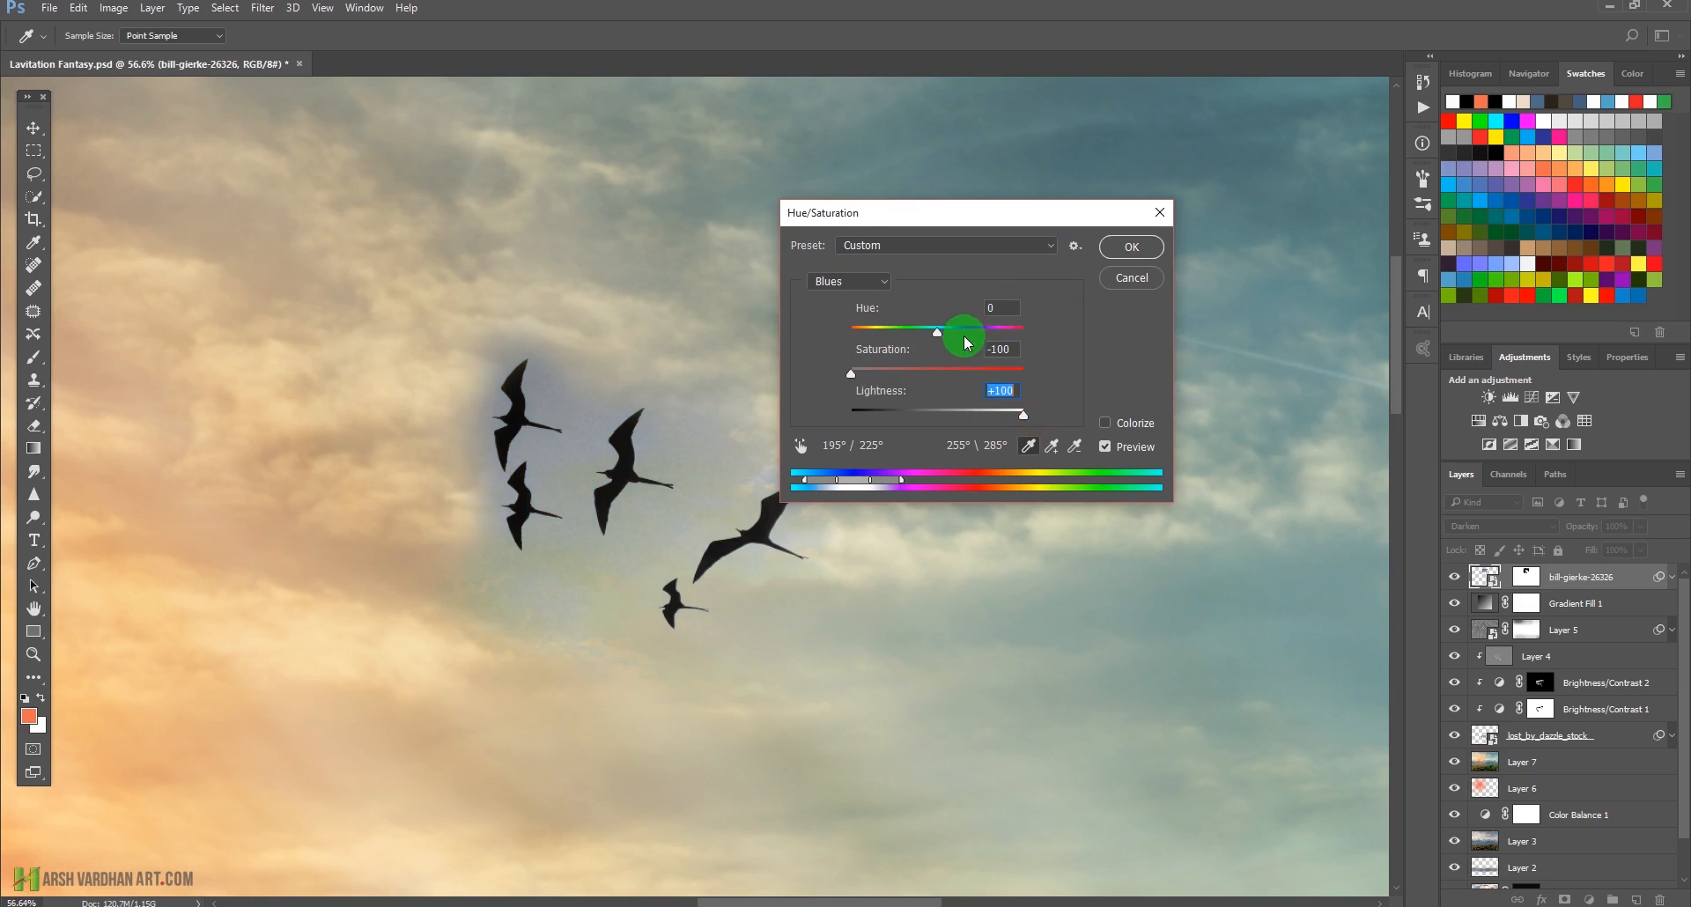
{"action": "mouse_move", "coordinate": [939, 336]}
{"action": "left_mouse_down"}
{"action": "mouse_move", "coordinate": [989, 340]}
{"action": "mouse_move", "coordinate": [922, 342]}
{"action": "left_mouse_up"}
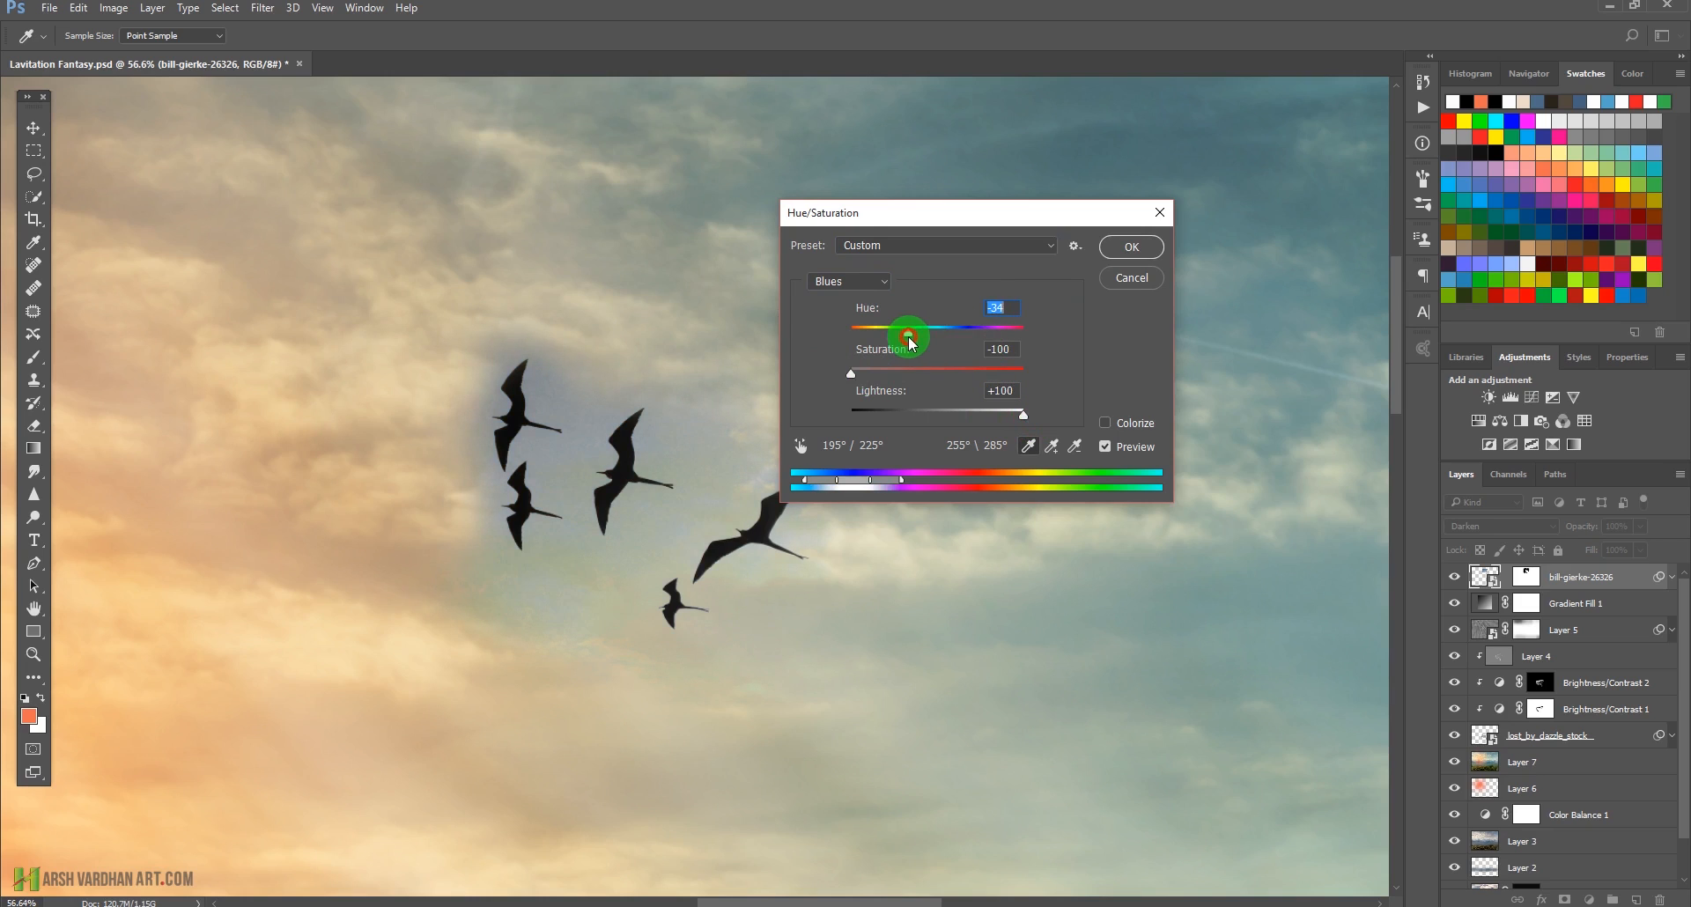
{"action": "left_click", "coordinate": [1131, 250]}
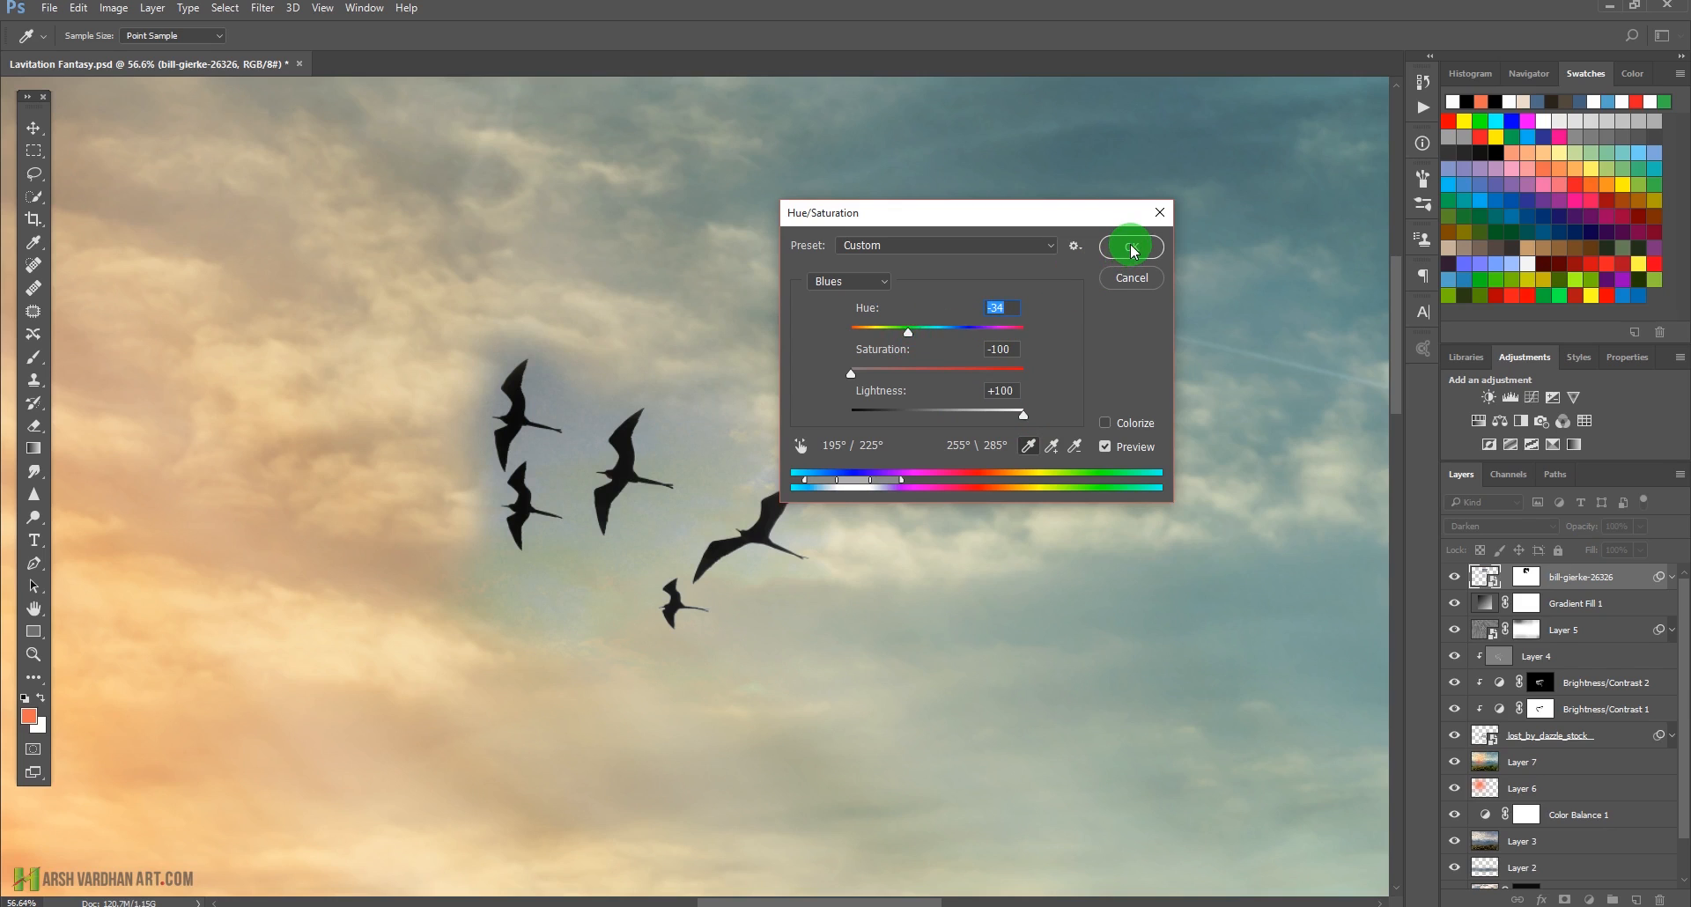
Apply a Levels adjustment to the bird photo layer with the midtone input set to 2.27.
{"action": "key", "text": "b"}
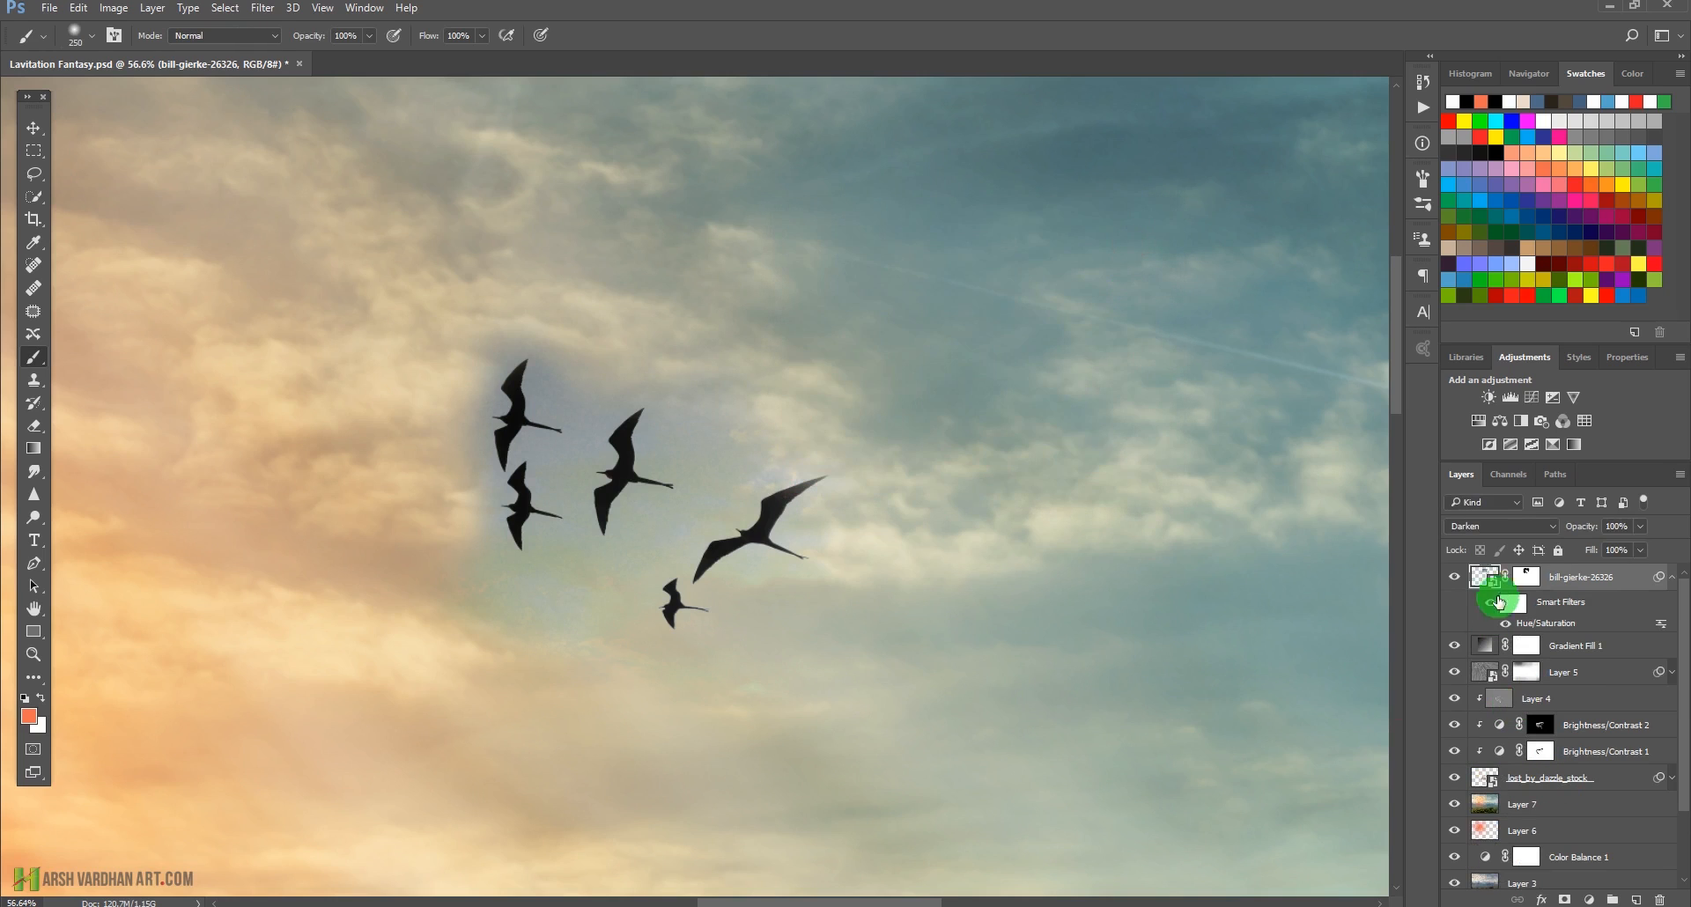
{"action": "key", "text": "ctrl+l"}
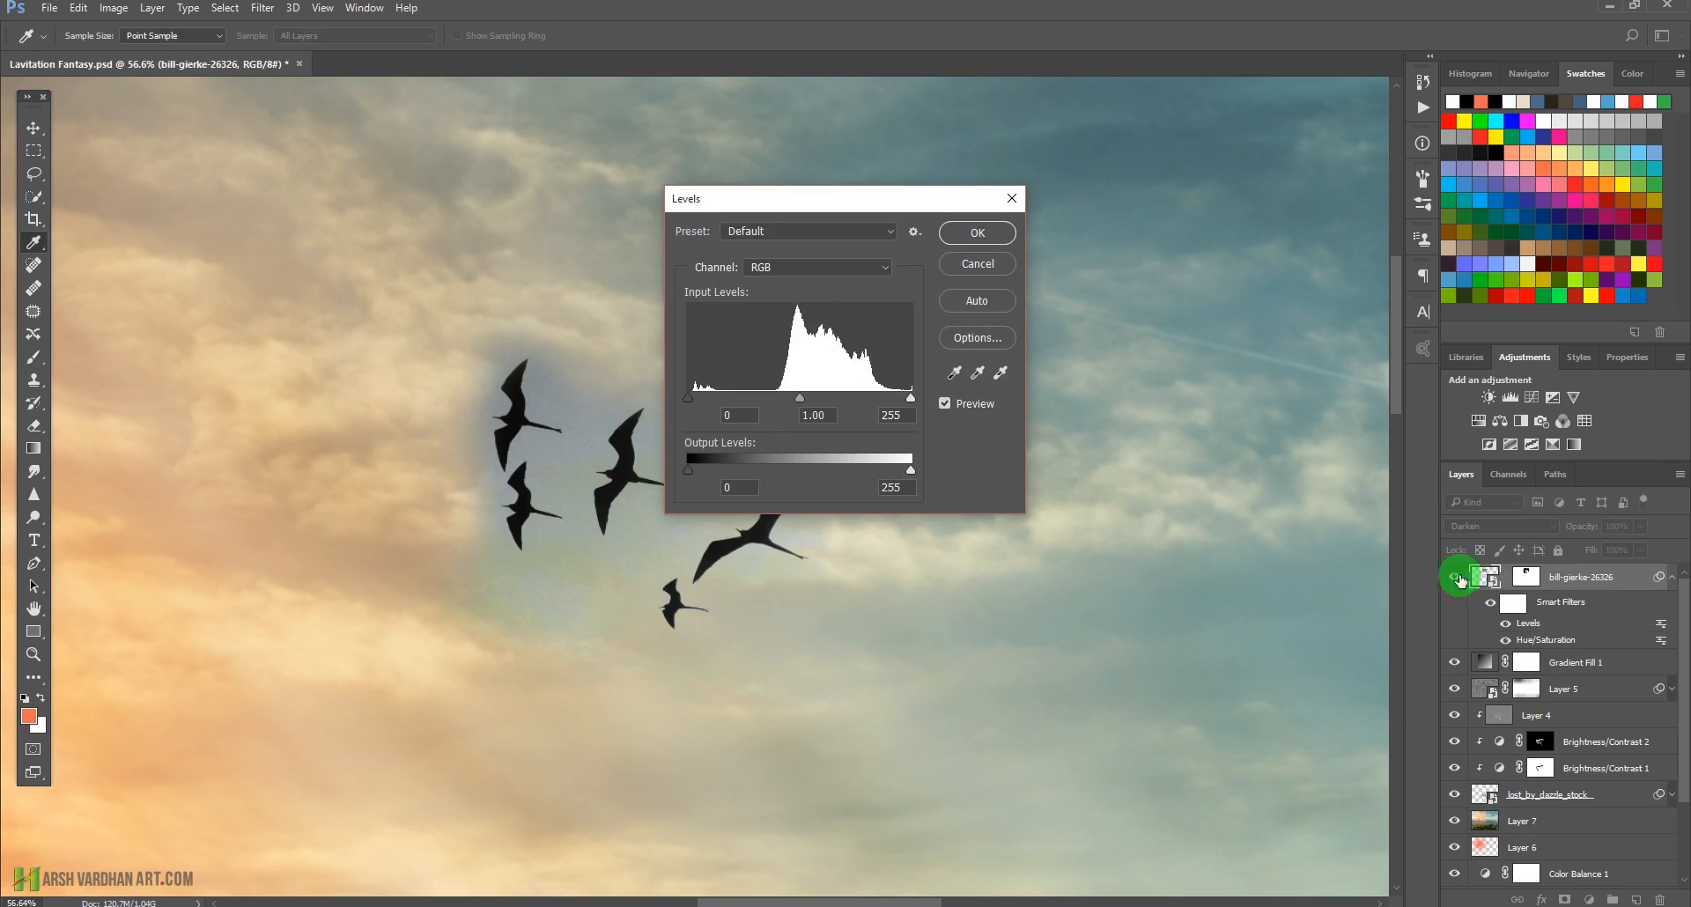
{"action": "left_click_drag", "start_coordinate": [769, 208], "coordinate": [1012, 181]}
{"action": "mouse_move", "coordinate": [939, 370]}
{"action": "left_mouse_down"}
{"action": "mouse_move", "coordinate": [994, 371]}
{"action": "mouse_move", "coordinate": [917, 378]}
{"action": "left_mouse_up"}
{"action": "left_click_drag", "start_coordinate": [1054, 376], "coordinate": [988, 374]}
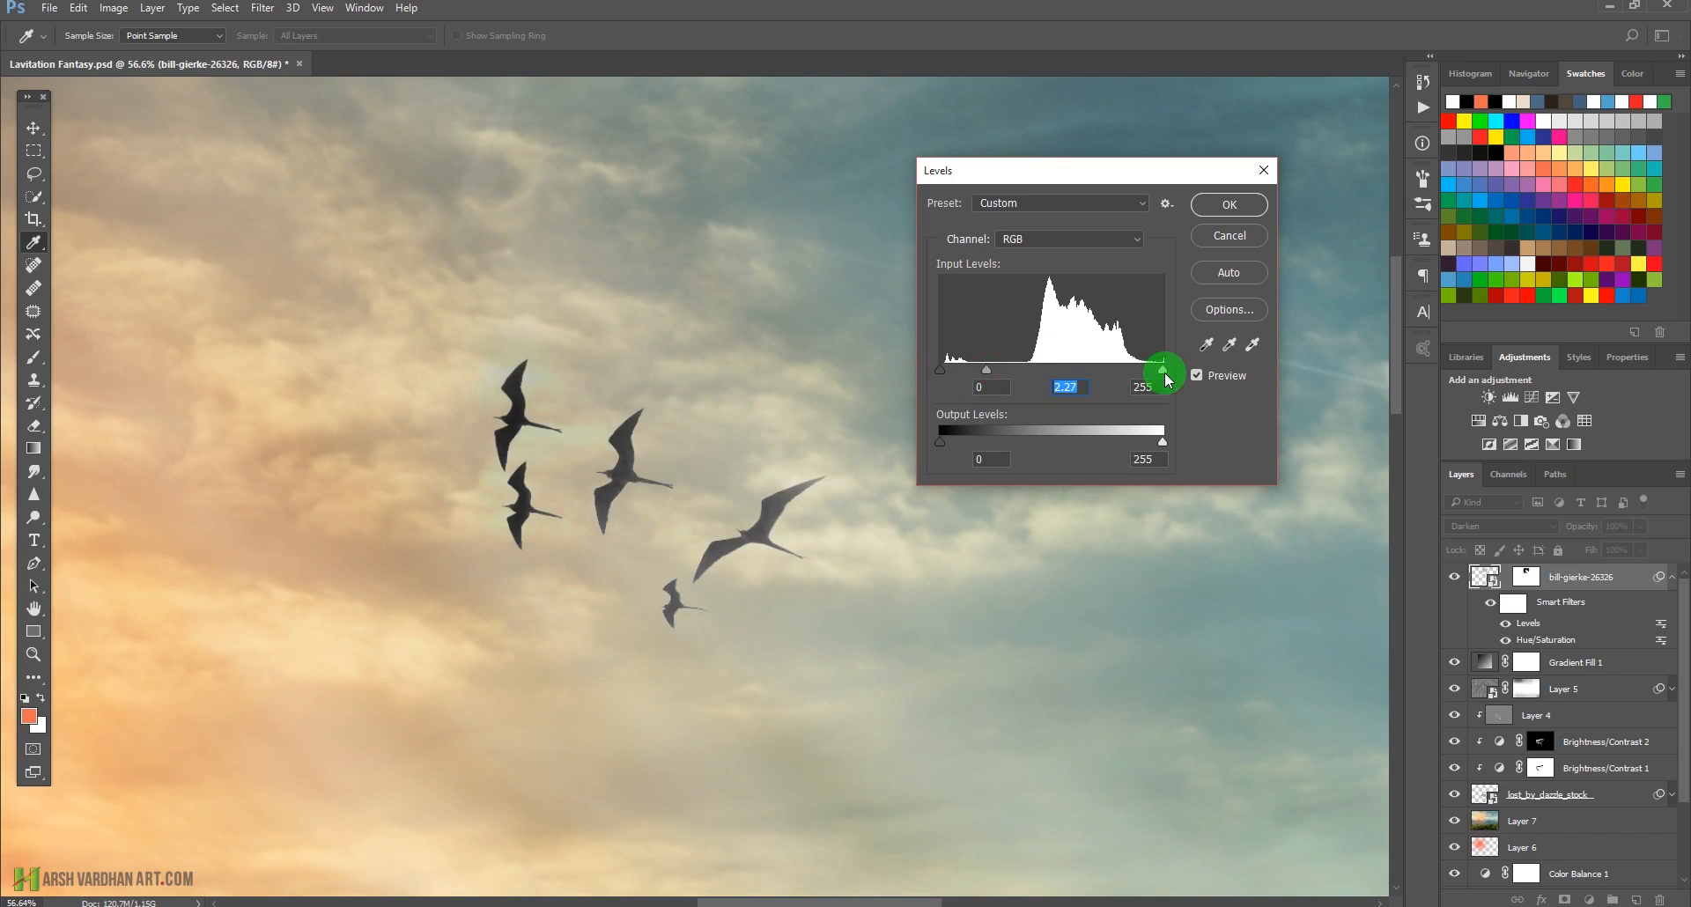
{"action": "mouse_move", "coordinate": [1161, 373]}
{"action": "left_mouse_down"}
{"action": "mouse_move", "coordinate": [1107, 375]}
{"action": "mouse_move", "coordinate": [1180, 366]}
{"action": "left_mouse_up"}
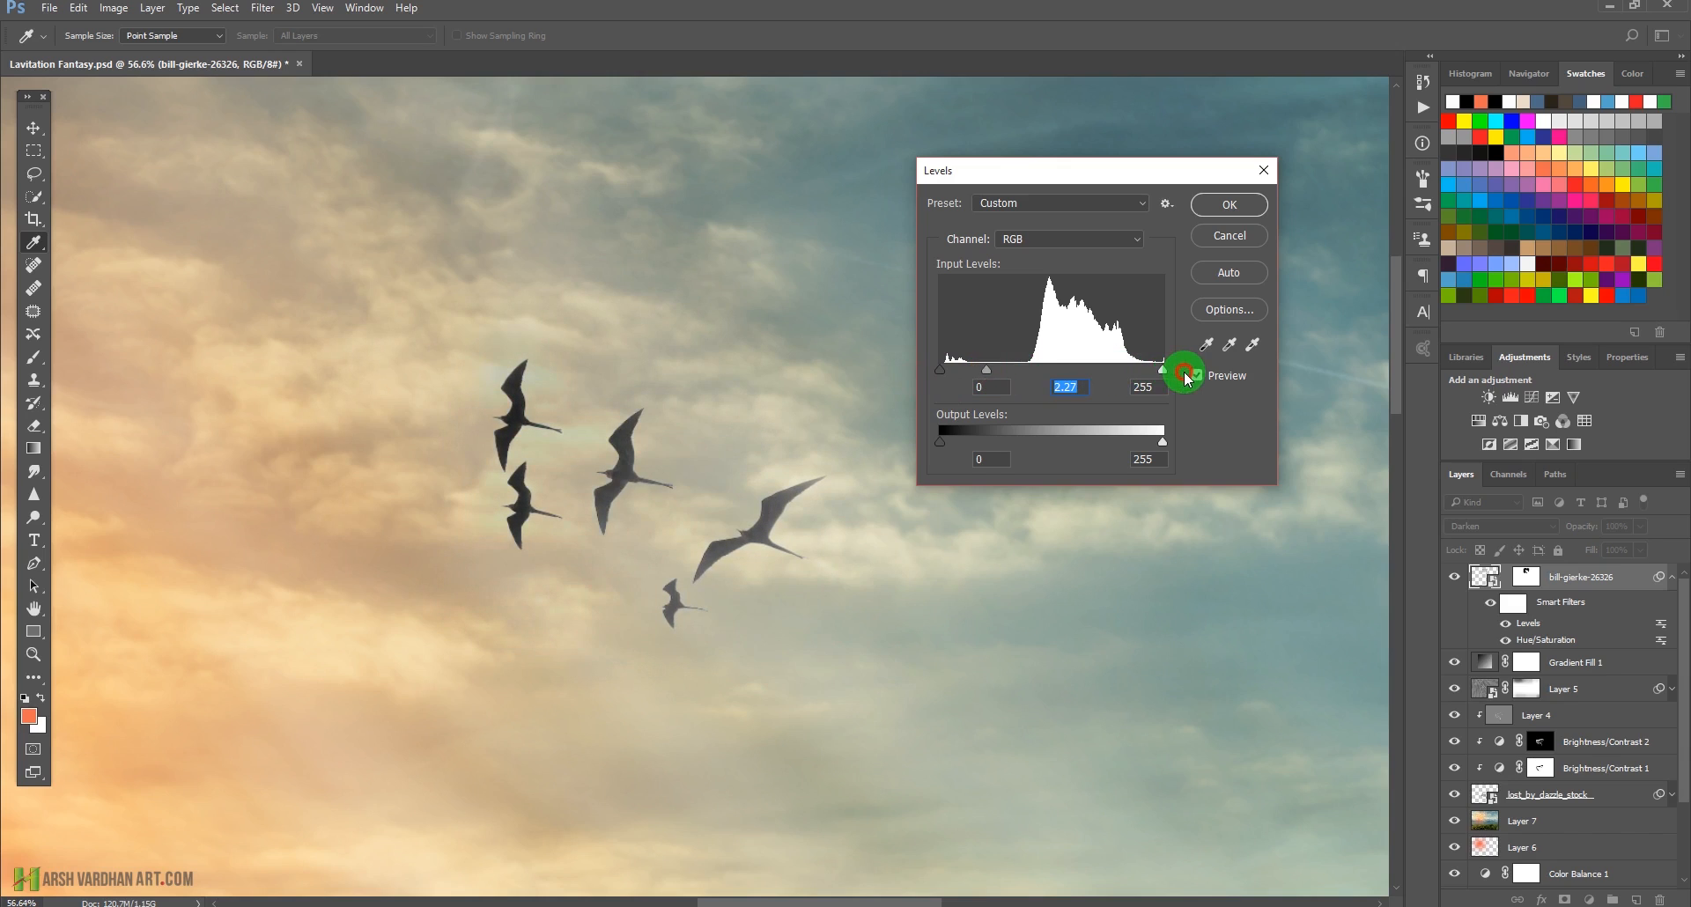
{"action": "left_click", "coordinate": [1238, 218]}
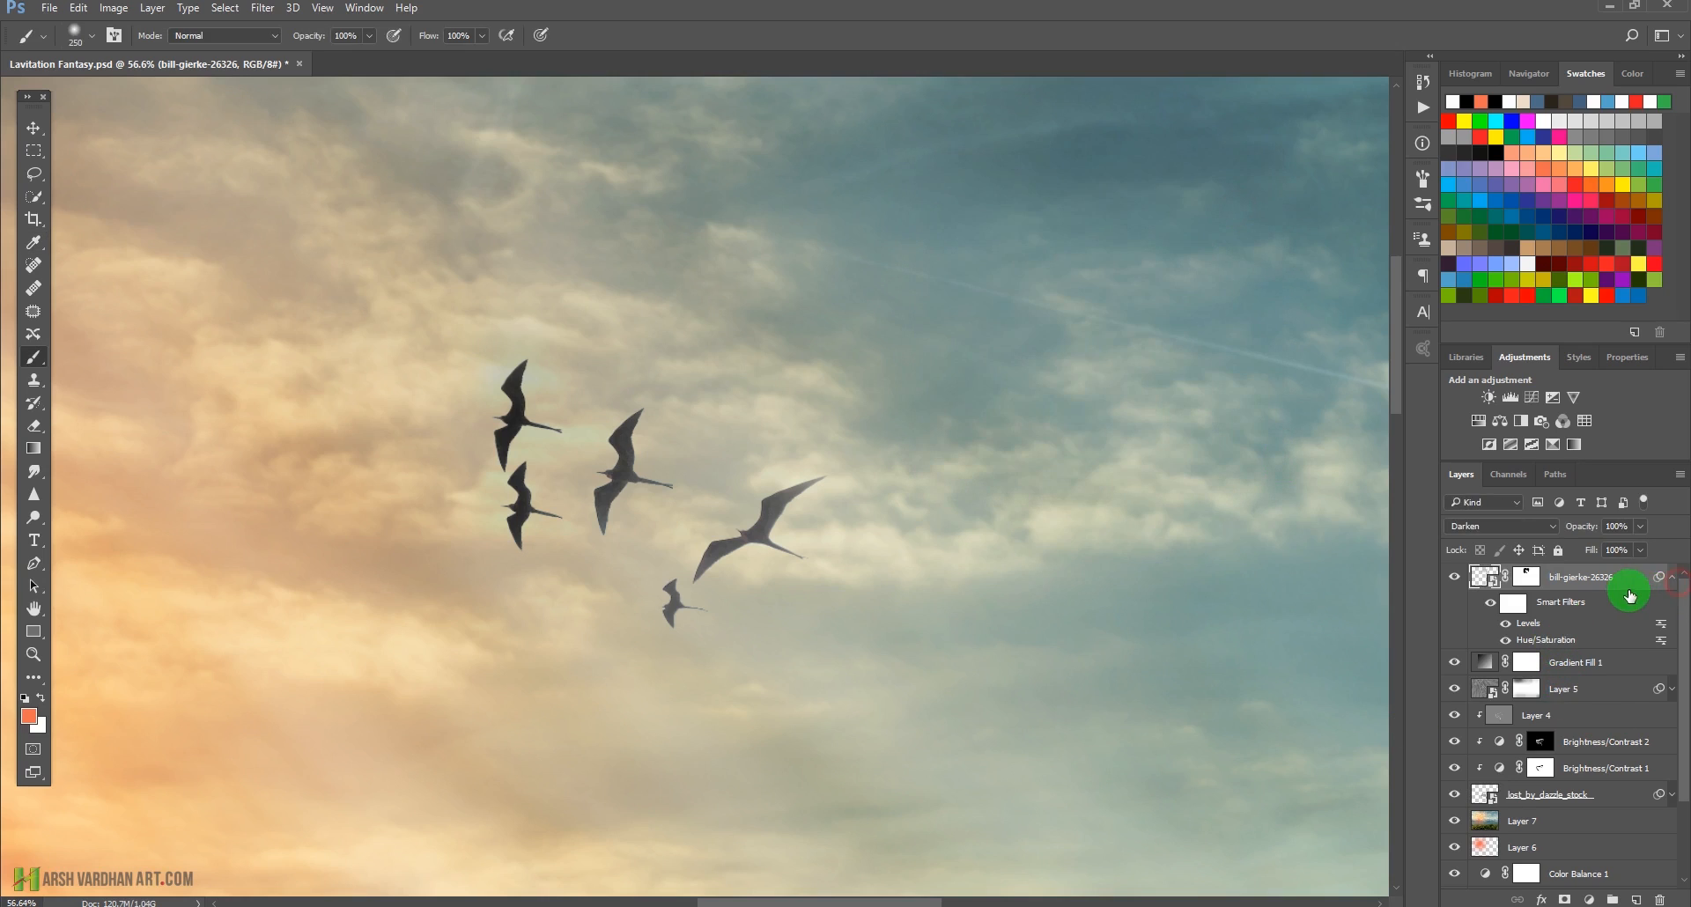
Convert the bird photo layer with its mask and filters into a single smart object, and compare the image with and without it.
{"action": "left_click", "coordinate": [1658, 581]}
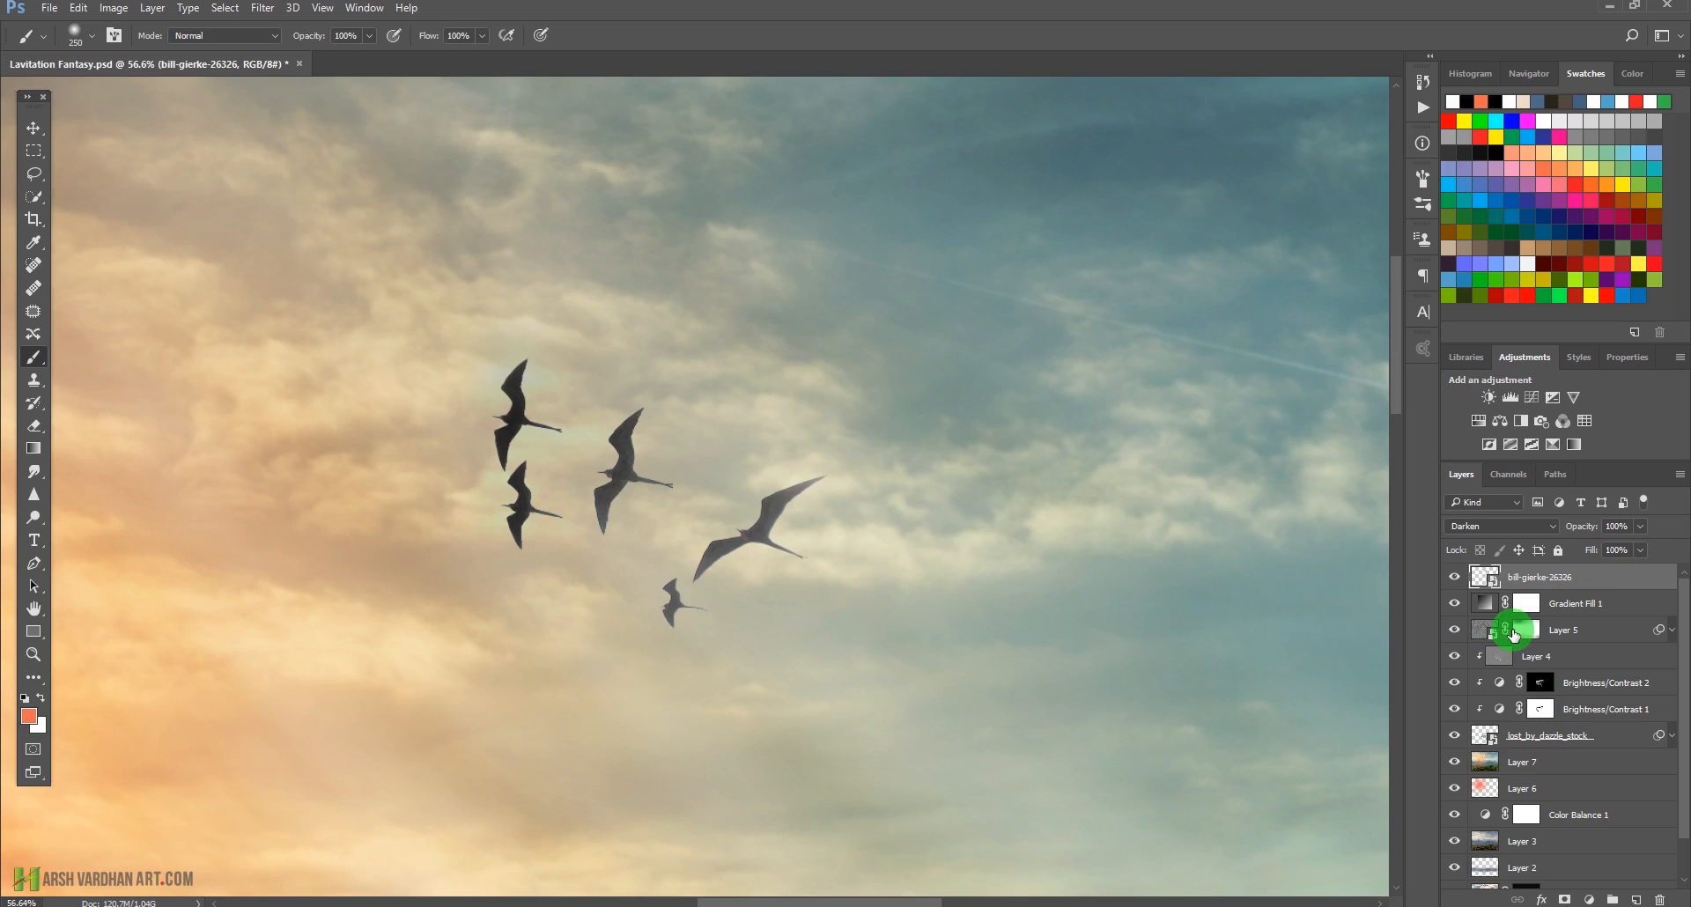
{"action": "left_click", "coordinate": [1455, 579]}
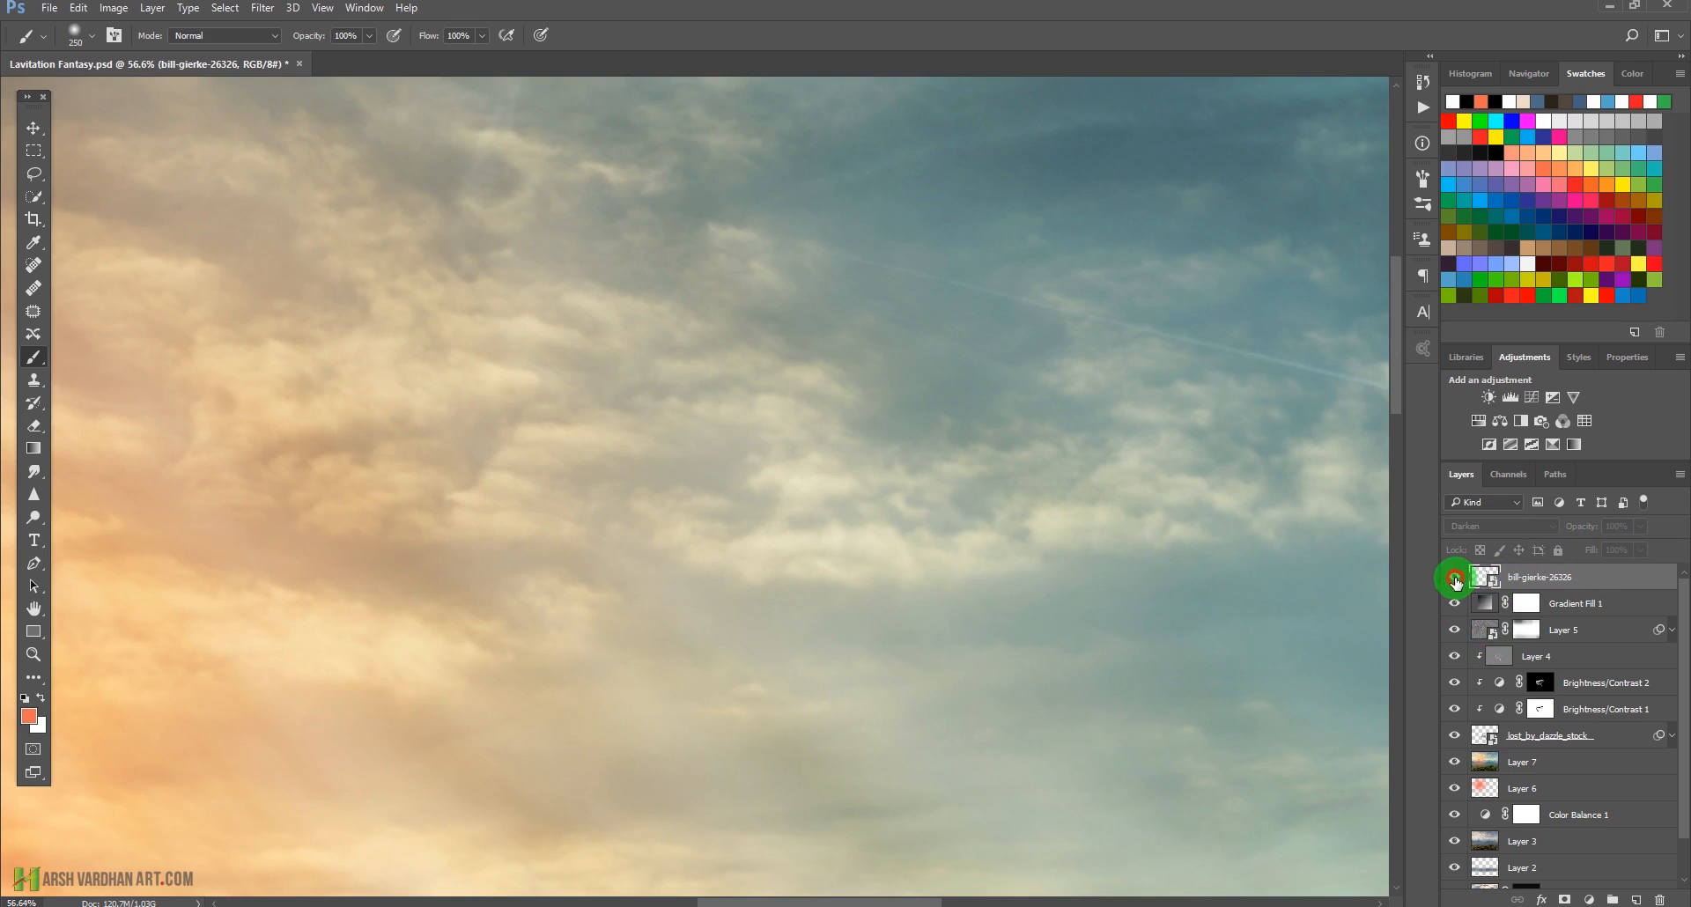
{"action": "left_click", "coordinate": [1455, 579]}
{"action": "left_click_drag", "start_coordinate": [789, 464], "coordinate": [619, 536]}
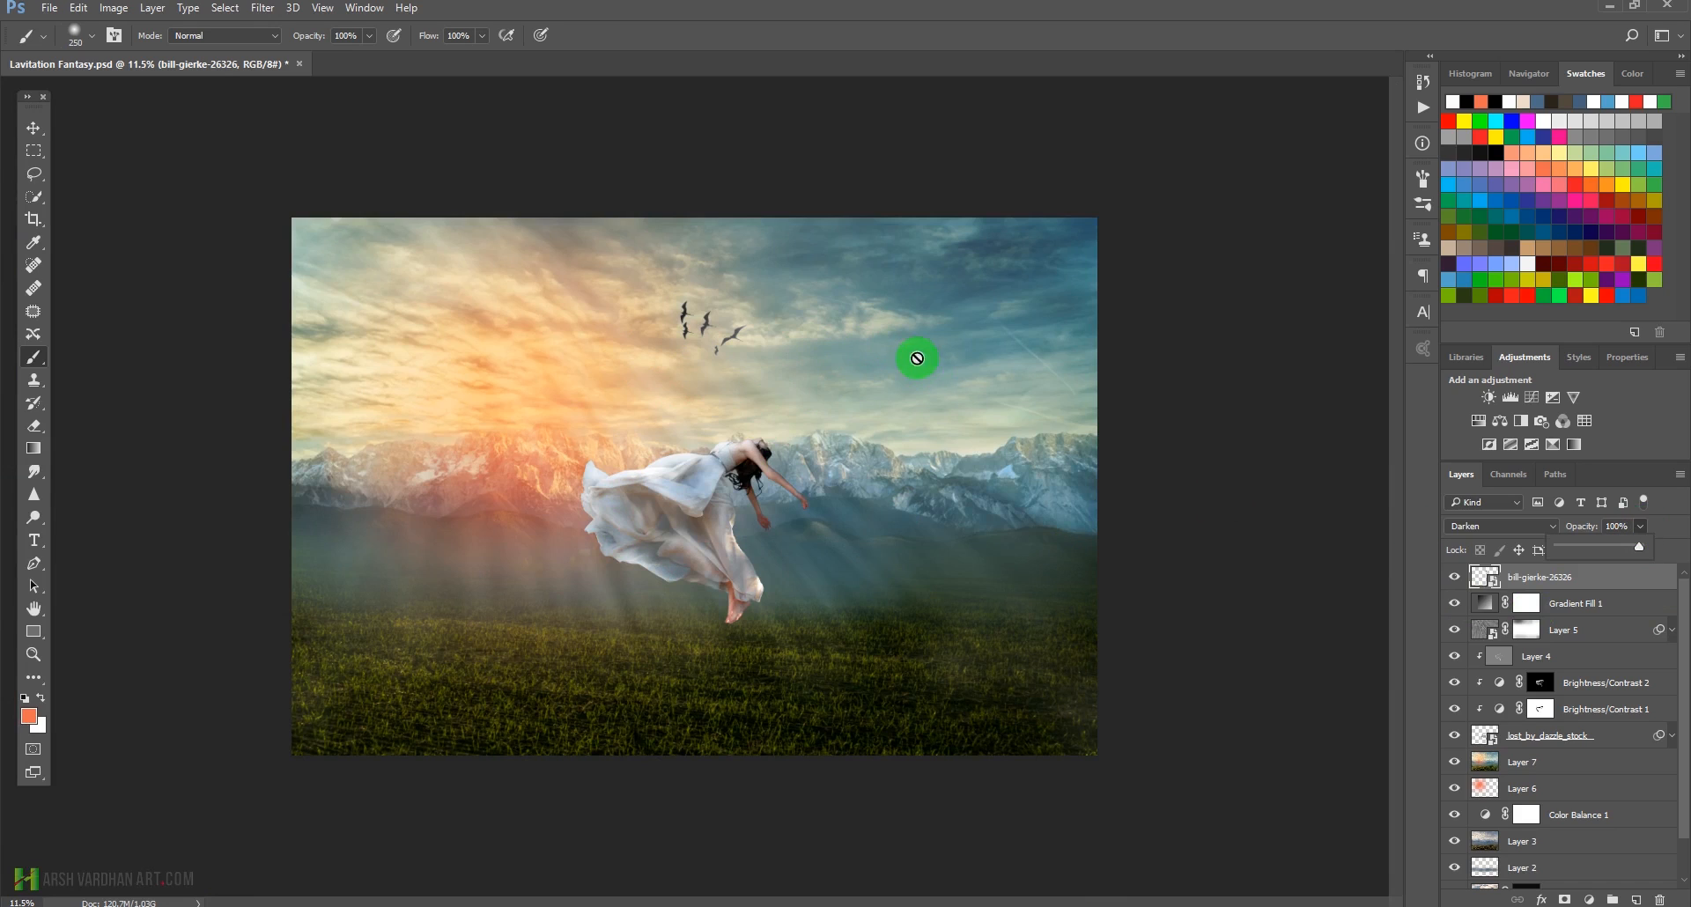
{"action": "left_click_drag", "start_coordinate": [634, 327], "coordinate": [796, 332]}
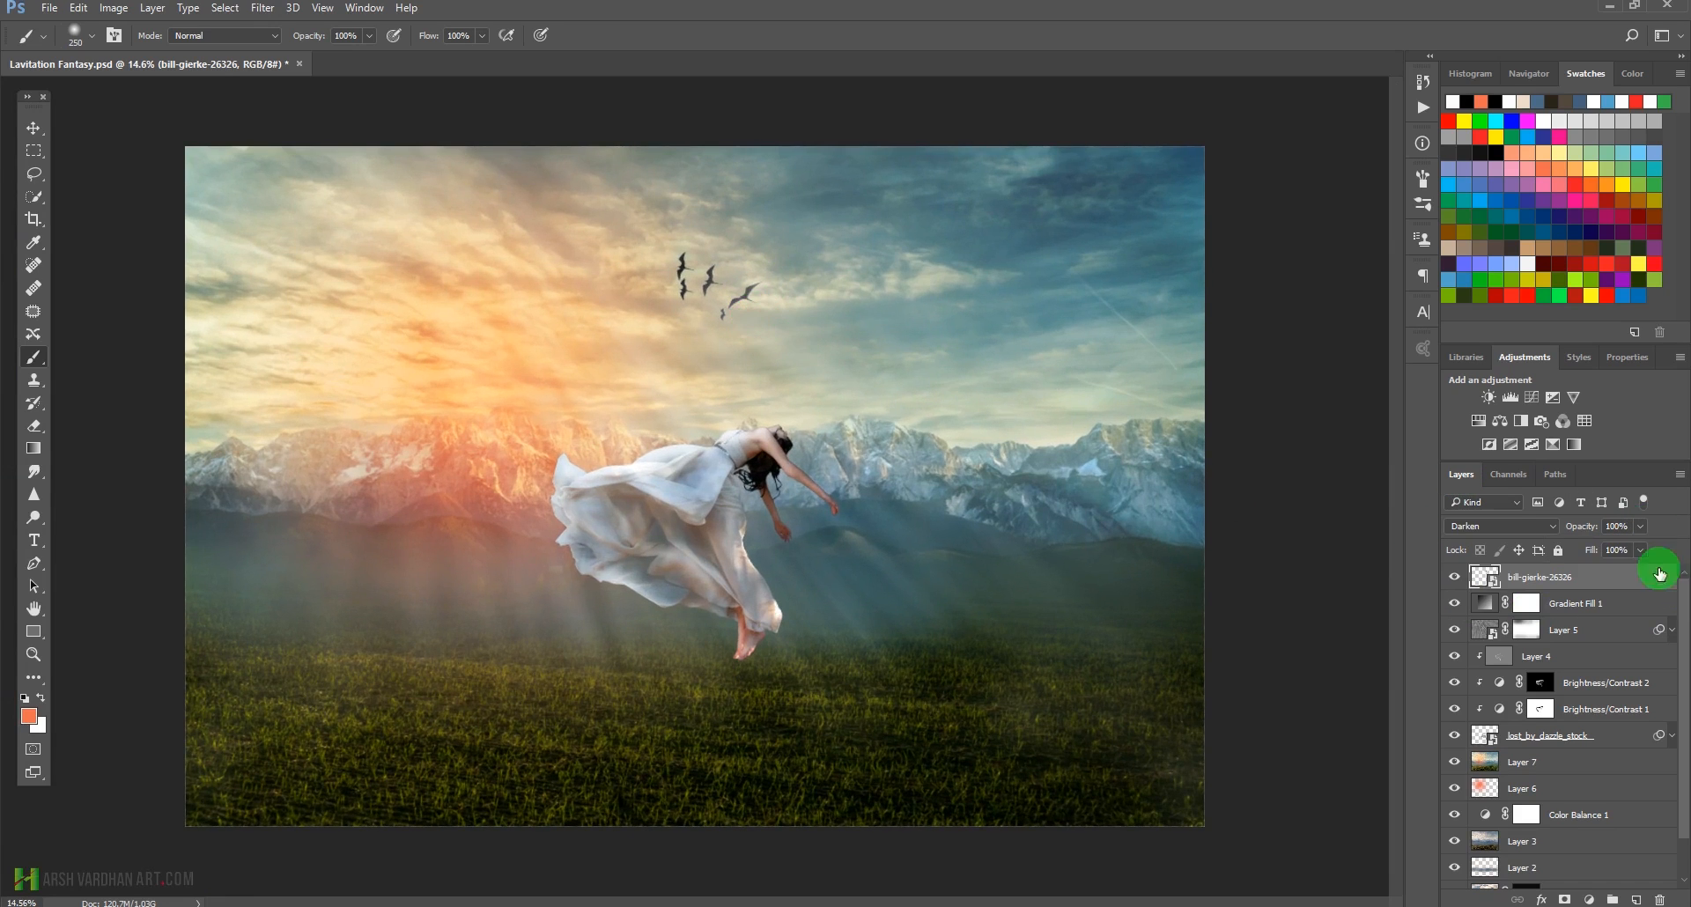
Lower the bird layer's opacity to 67%.
{"action": "left_click", "coordinate": [1641, 527]}
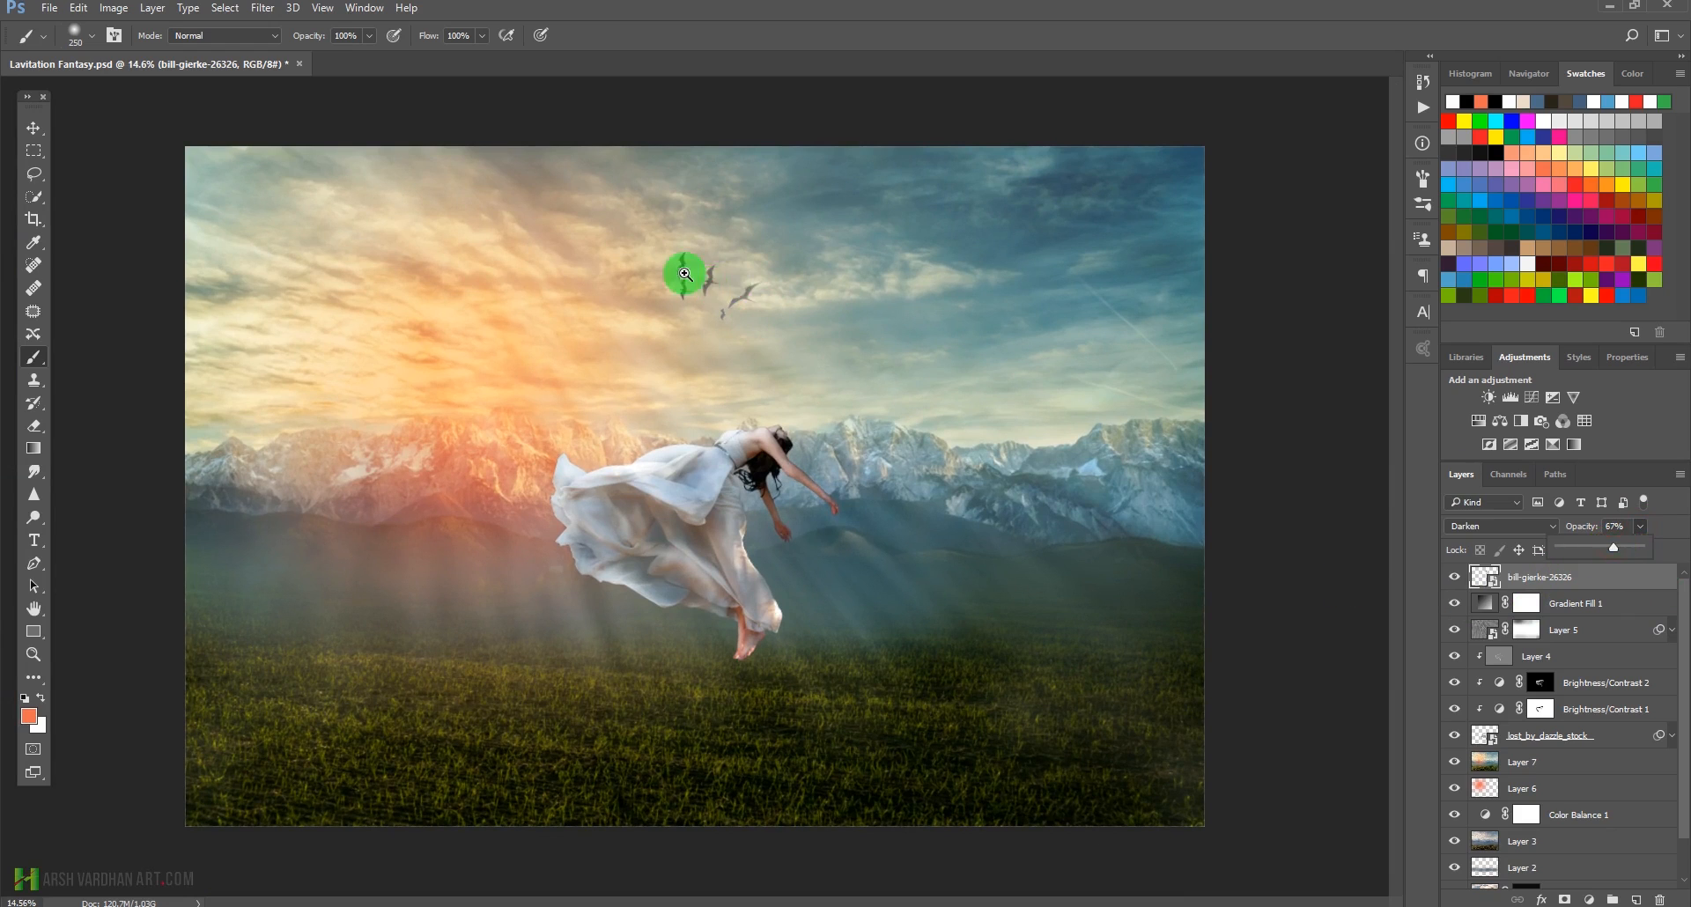
{"action": "mouse_move", "coordinate": [746, 302]}
{"action": "left_mouse_down"}
{"action": "mouse_move", "coordinate": [782, 317]}
{"action": "mouse_move", "coordinate": [730, 309]}
{"action": "left_mouse_up"}
{"action": "left_click_drag", "start_coordinate": [832, 386], "coordinate": [811, 385]}
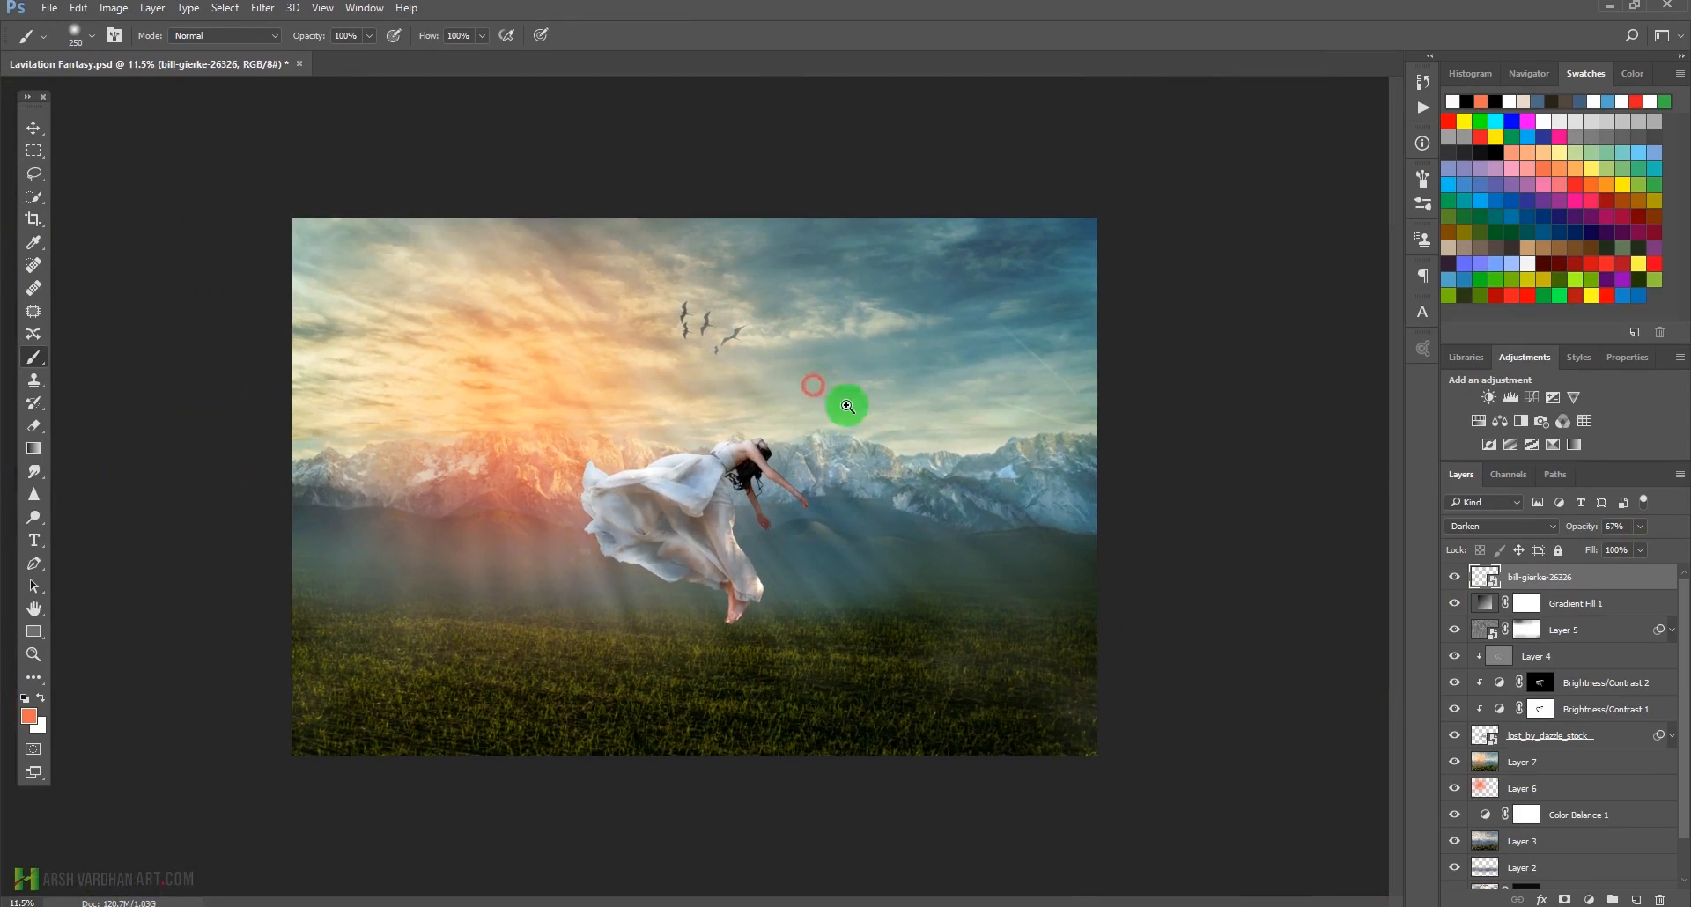
Duplicate the bird layer and place the copy just right of and slightly below the original flock.
{"action": "key", "text": "v"}
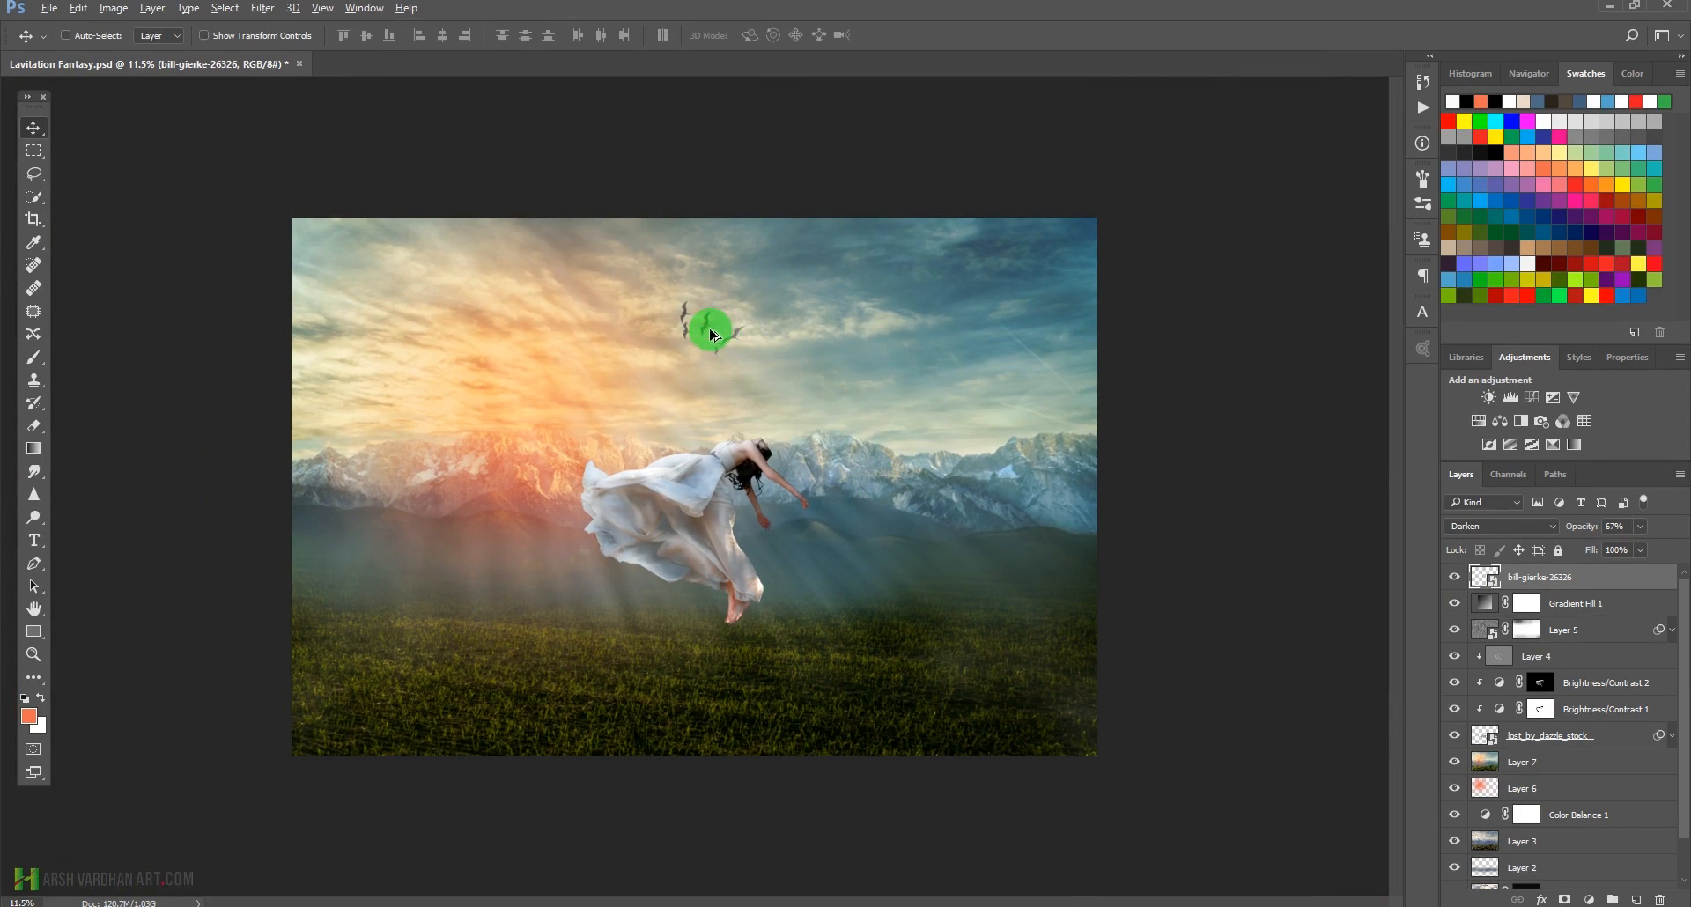
{"action": "left_click_drag", "start_coordinate": [712, 333], "coordinate": [776, 350]}
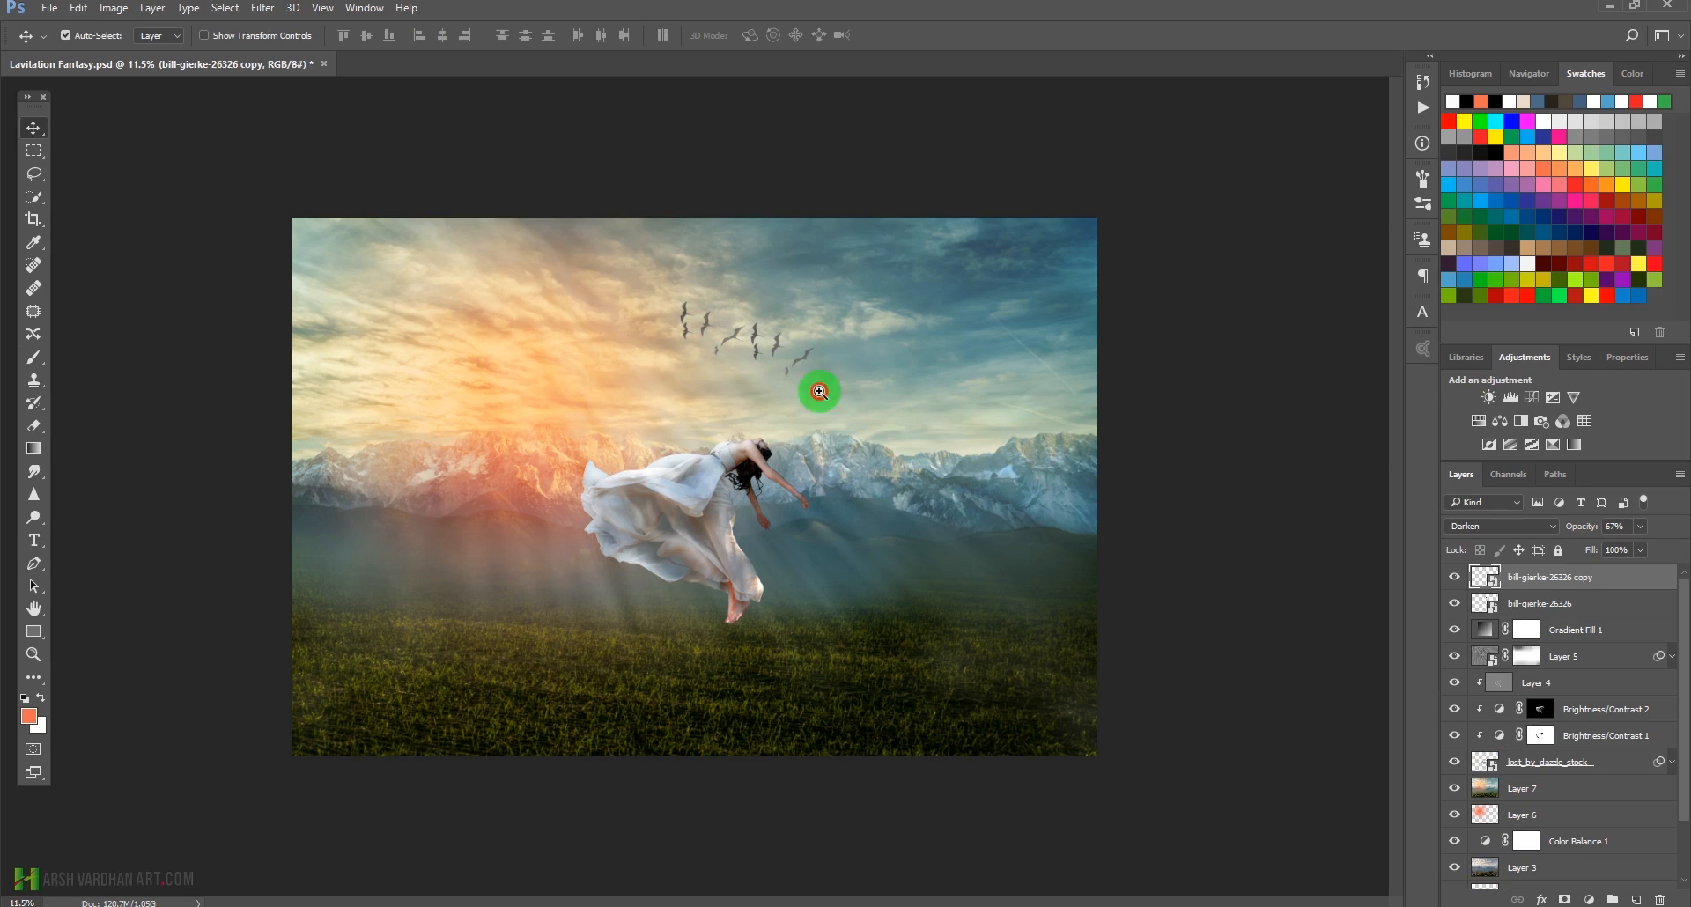
{"action": "mouse_move", "coordinate": [728, 467]}
{"action": "left_mouse_down"}
{"action": "mouse_move", "coordinate": [687, 468]}
{"action": "mouse_move", "coordinate": [710, 471]}
{"action": "left_mouse_up"}
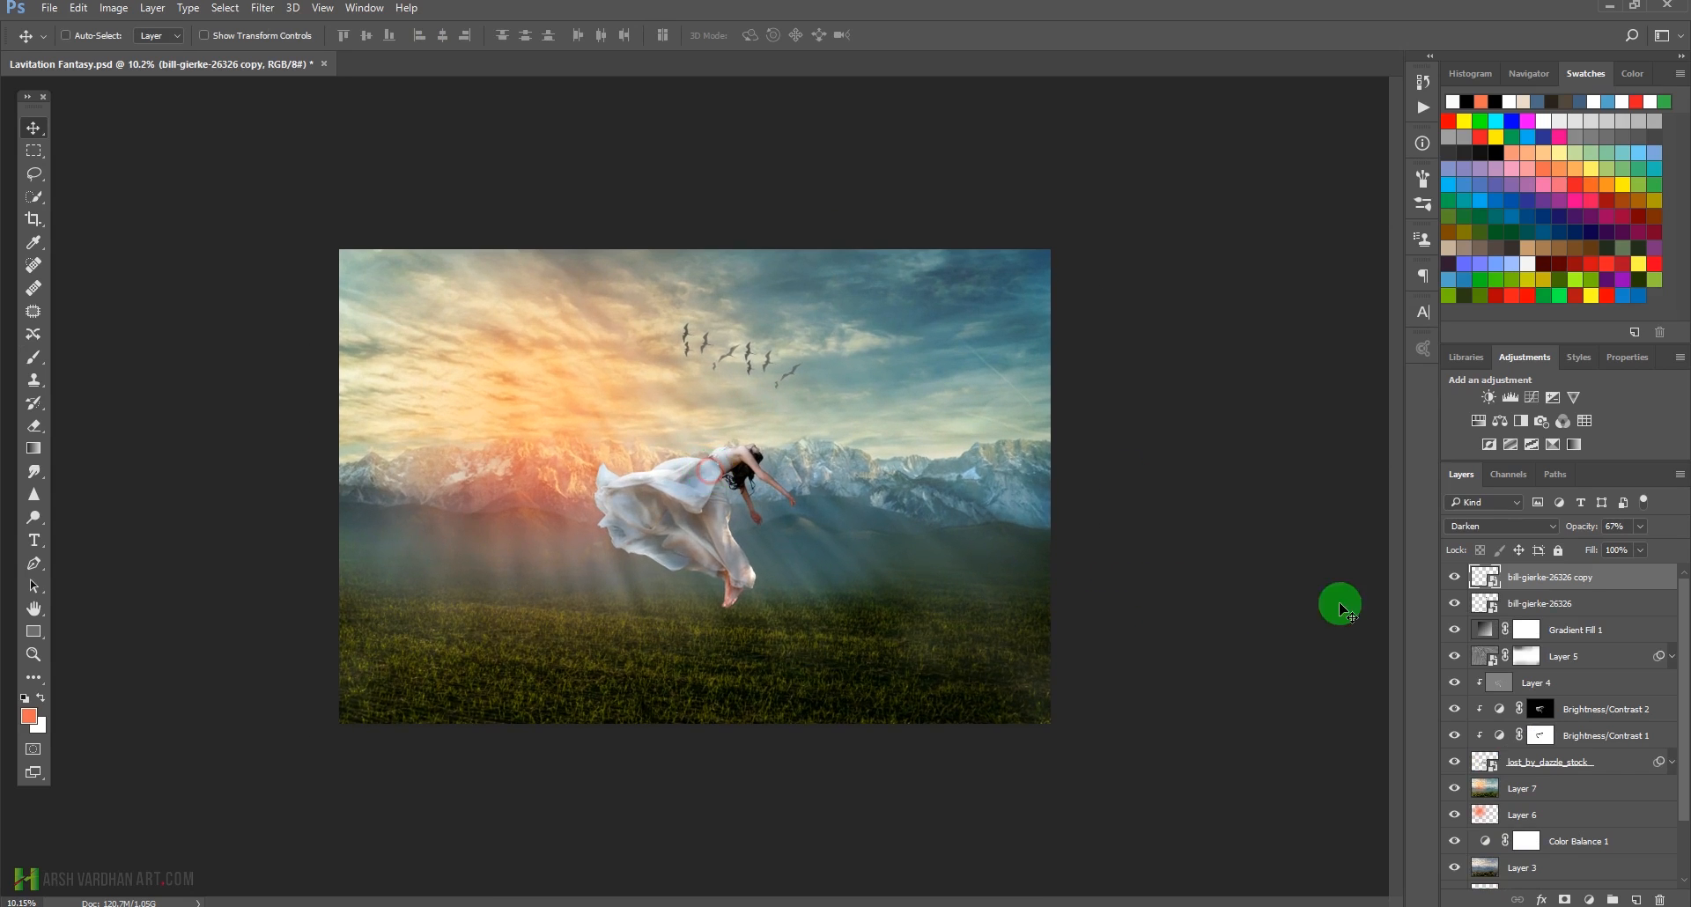
Add a Curves adjustment layer above the birds and shape a gentle S-curve with darker shadows and brighter highlights.
{"action": "left_click", "coordinate": [1532, 398]}
{"action": "left_click_drag", "start_coordinate": [1590, 633], "coordinate": [1582, 671]}
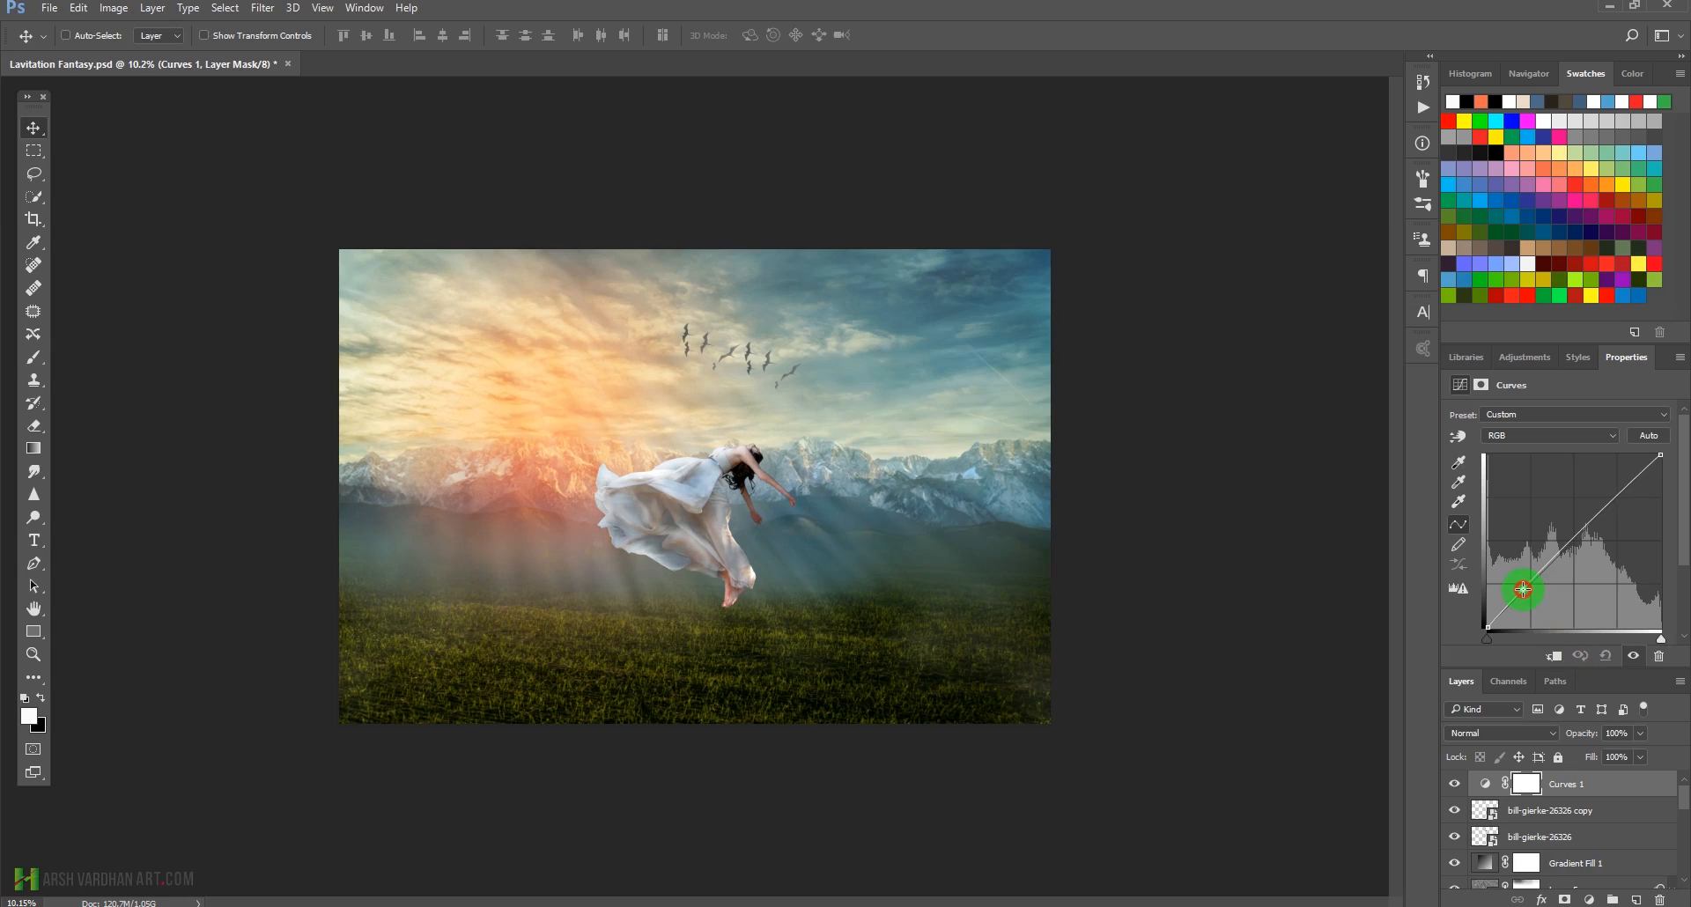
{"action": "left_click_drag", "start_coordinate": [1523, 589], "coordinate": [1524, 594]}
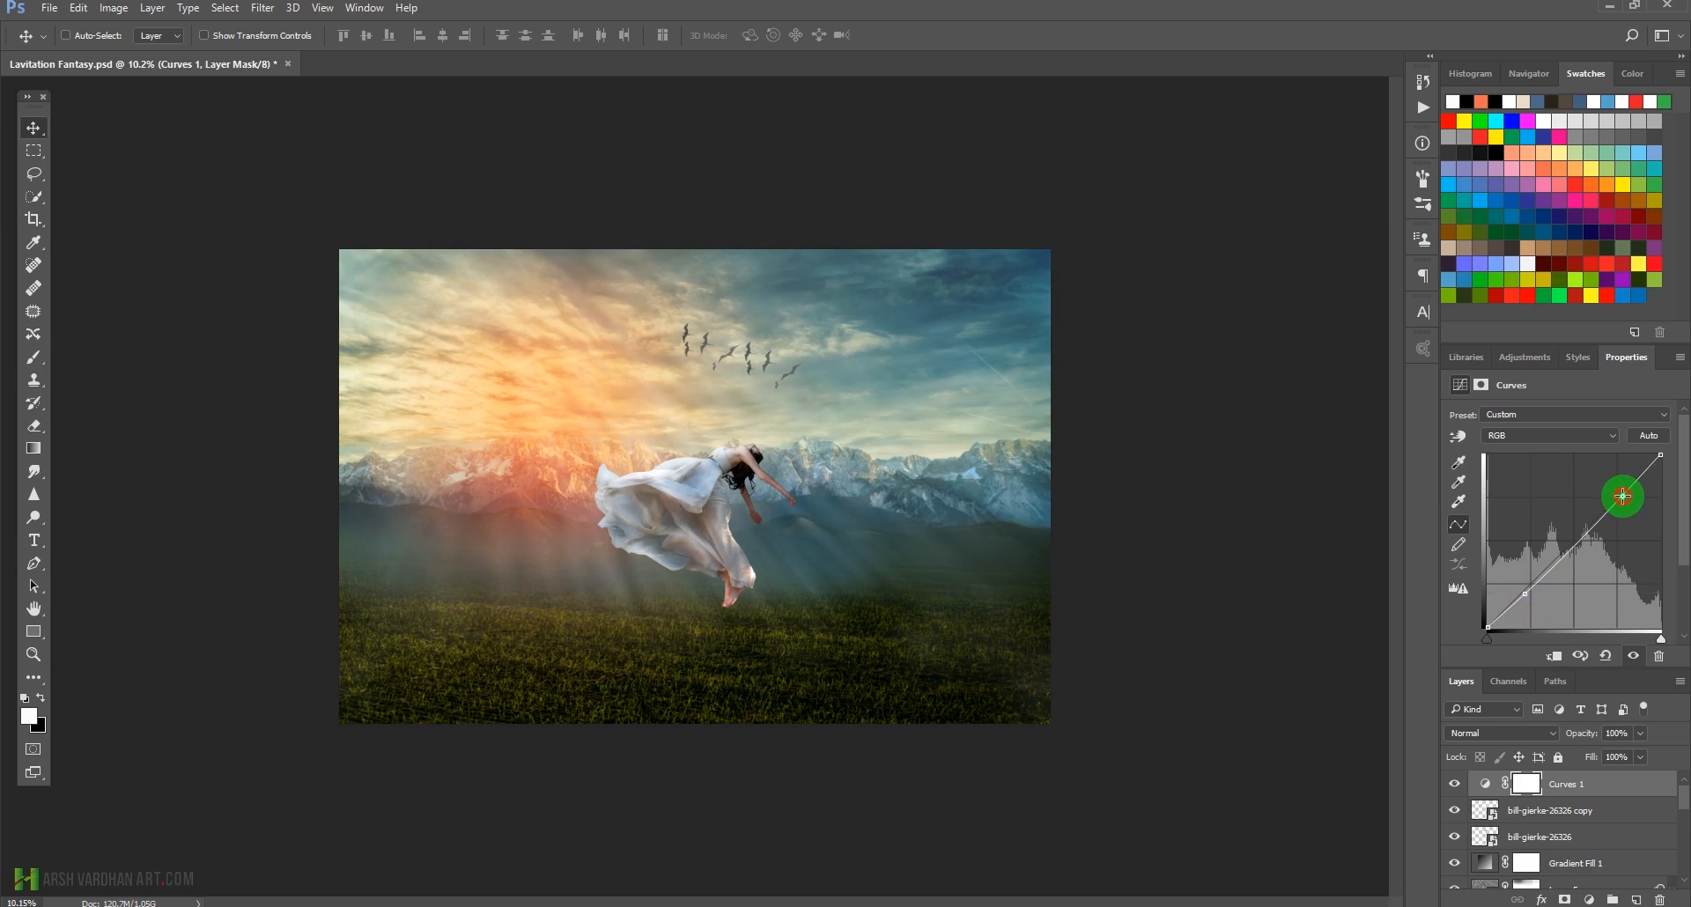
{"action": "left_click_drag", "start_coordinate": [1621, 496], "coordinate": [1615, 493]}
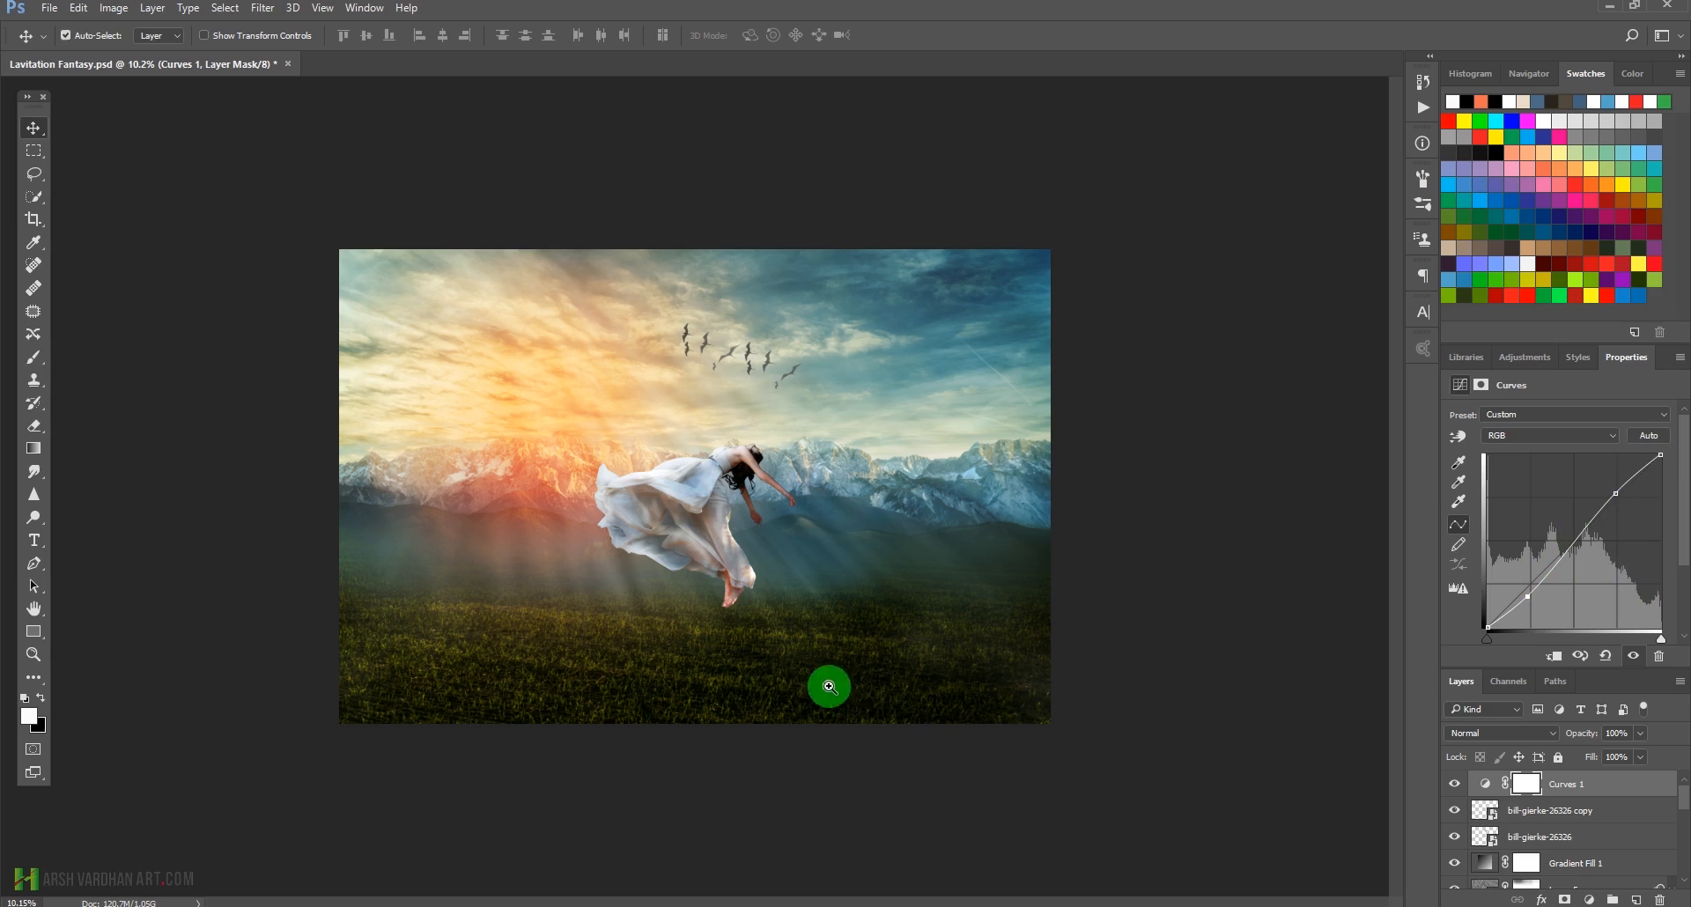
Create a new empty layer directly below the lost_by_dazzle_stock layer of the woman.
{"action": "left_click_drag", "start_coordinate": [774, 668], "coordinate": [838, 686]}
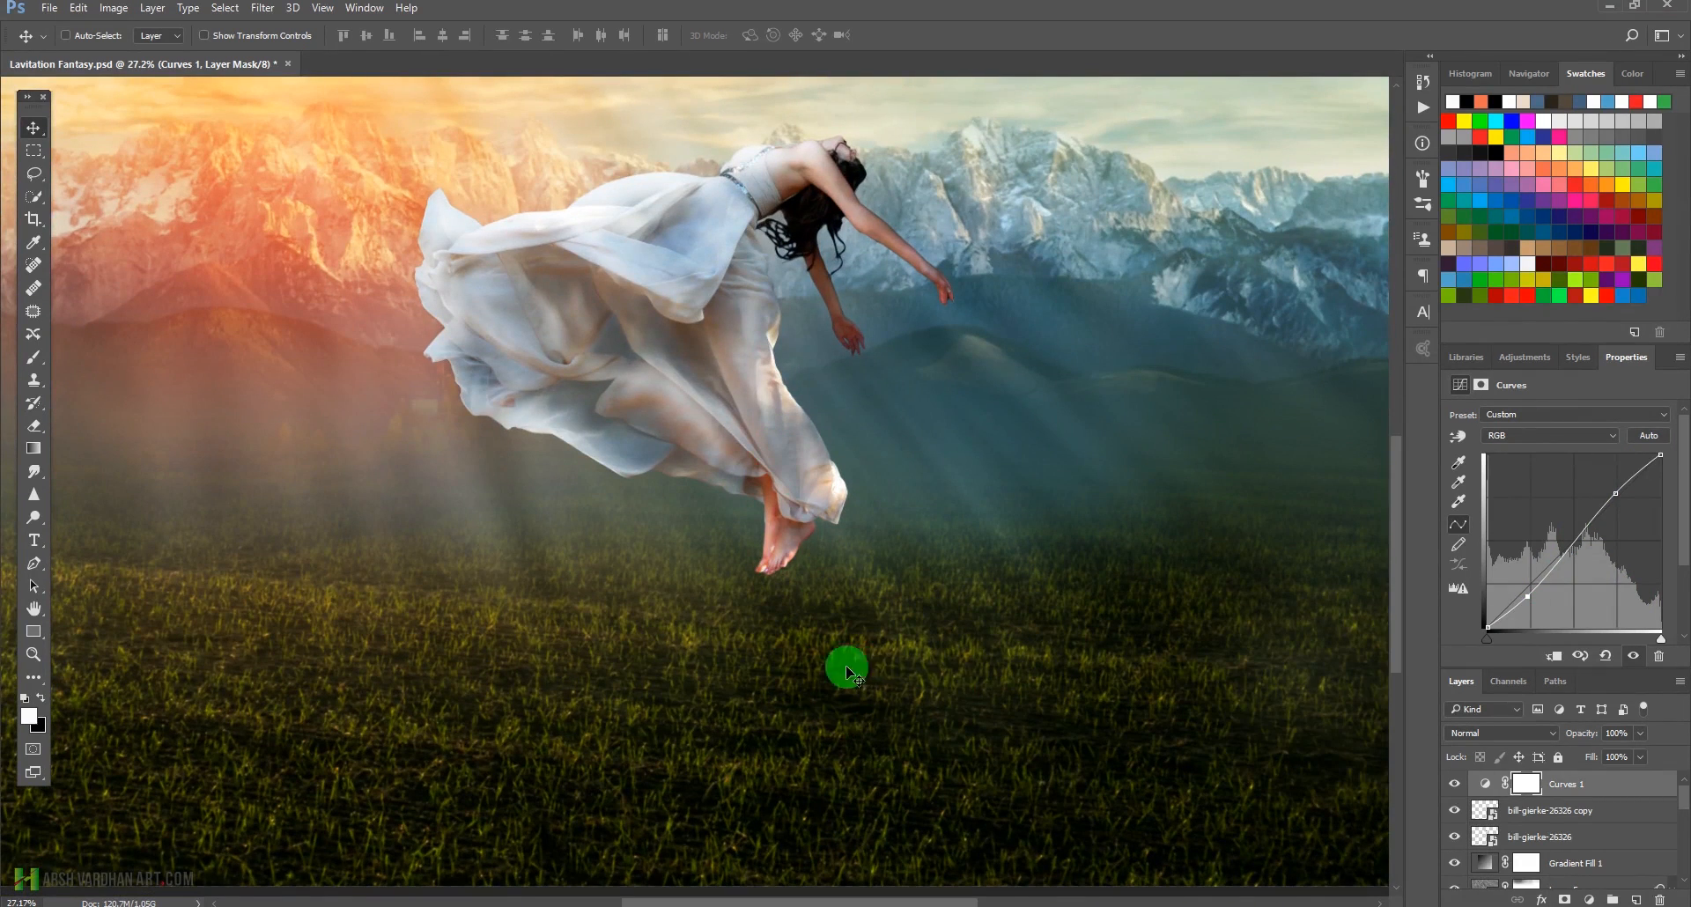
{"action": "left_click_drag", "start_coordinate": [951, 561], "coordinate": [876, 567]}
{"action": "left_click_drag", "start_coordinate": [948, 629], "coordinate": [1241, 728]}
{"action": "scroll", "coordinate": [1610, 819], "scroll_direction": "down", "scroll_amount": 5}
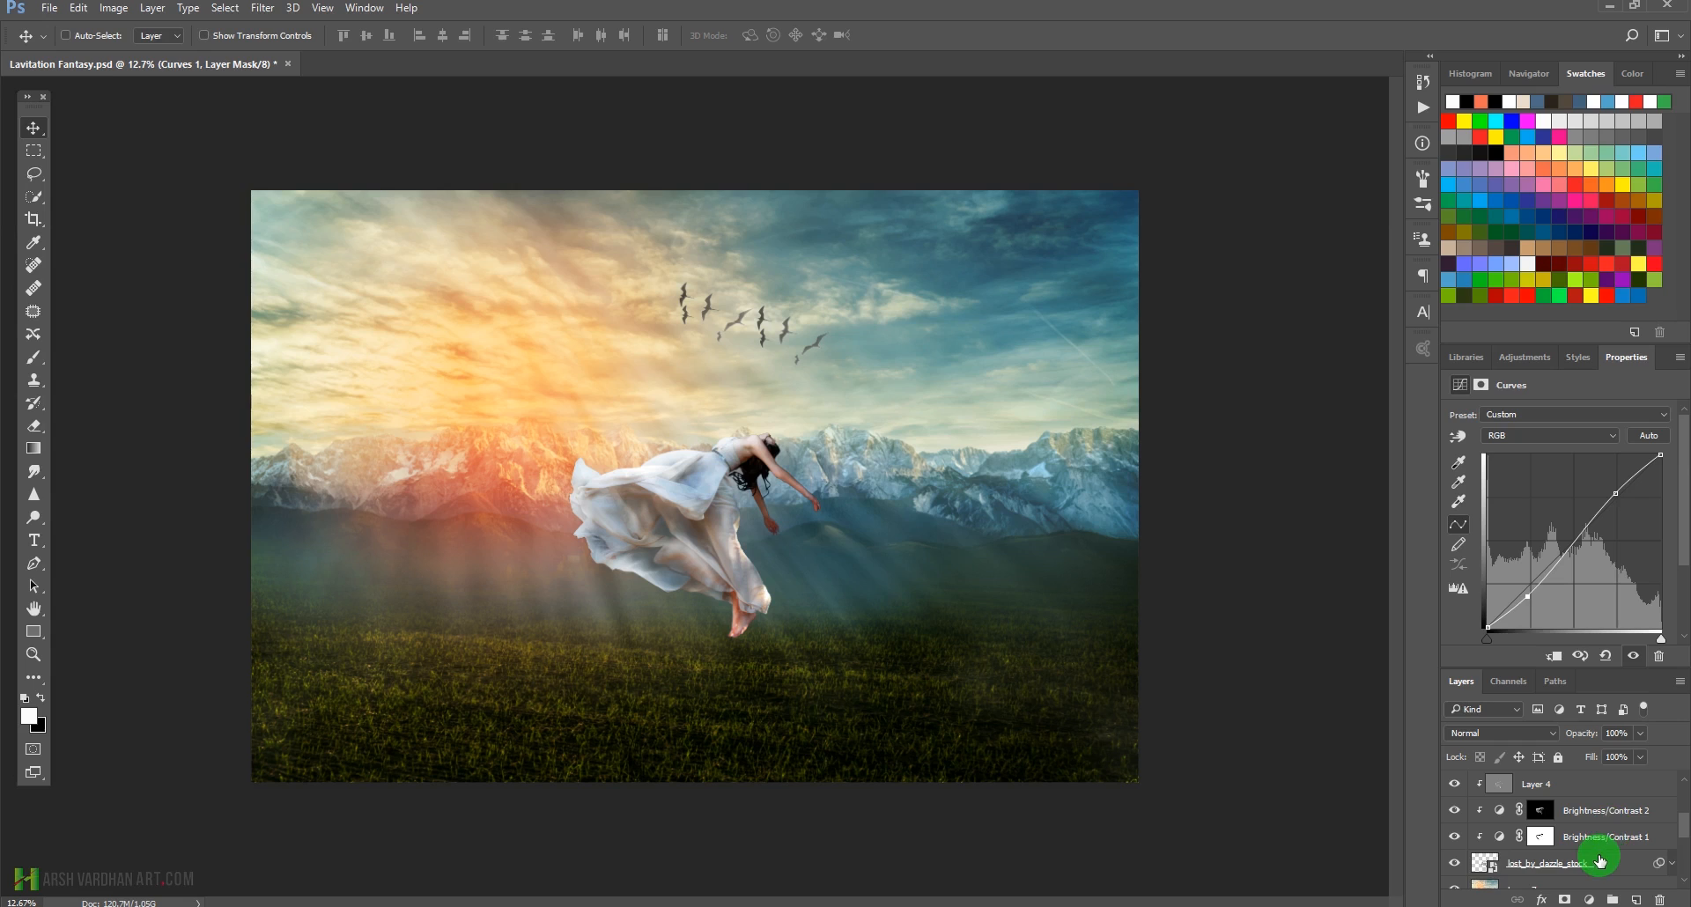
{"action": "scroll", "coordinate": [1600, 860], "scroll_direction": "down", "scroll_amount": 3}
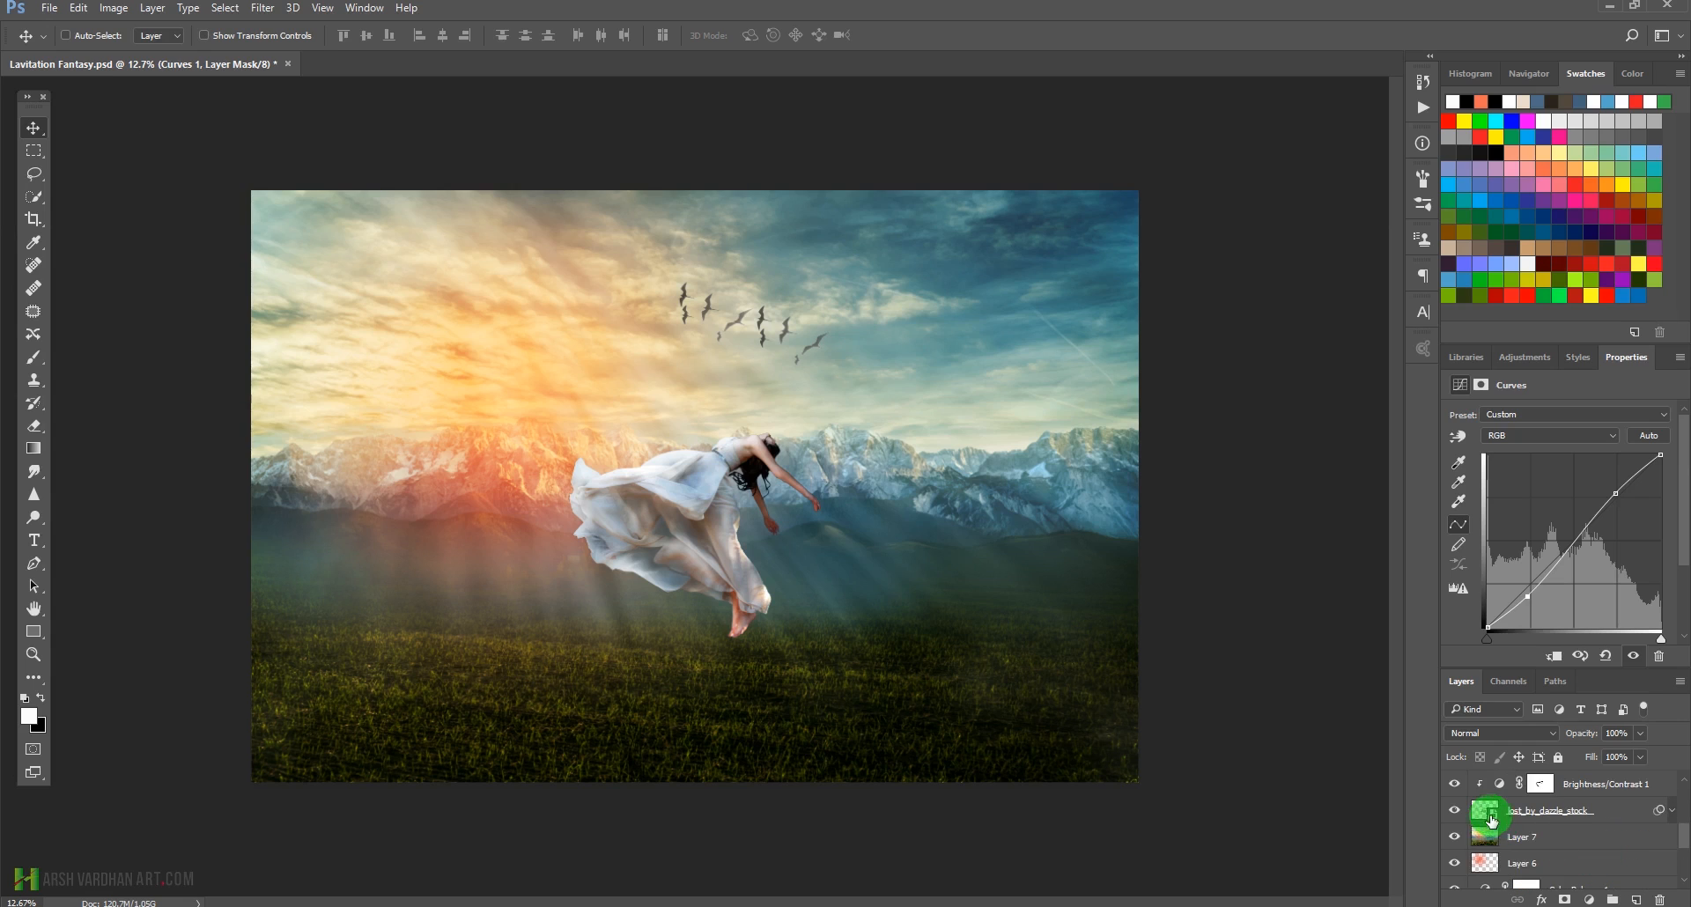
{"action": "left_click", "coordinate": [1491, 821]}
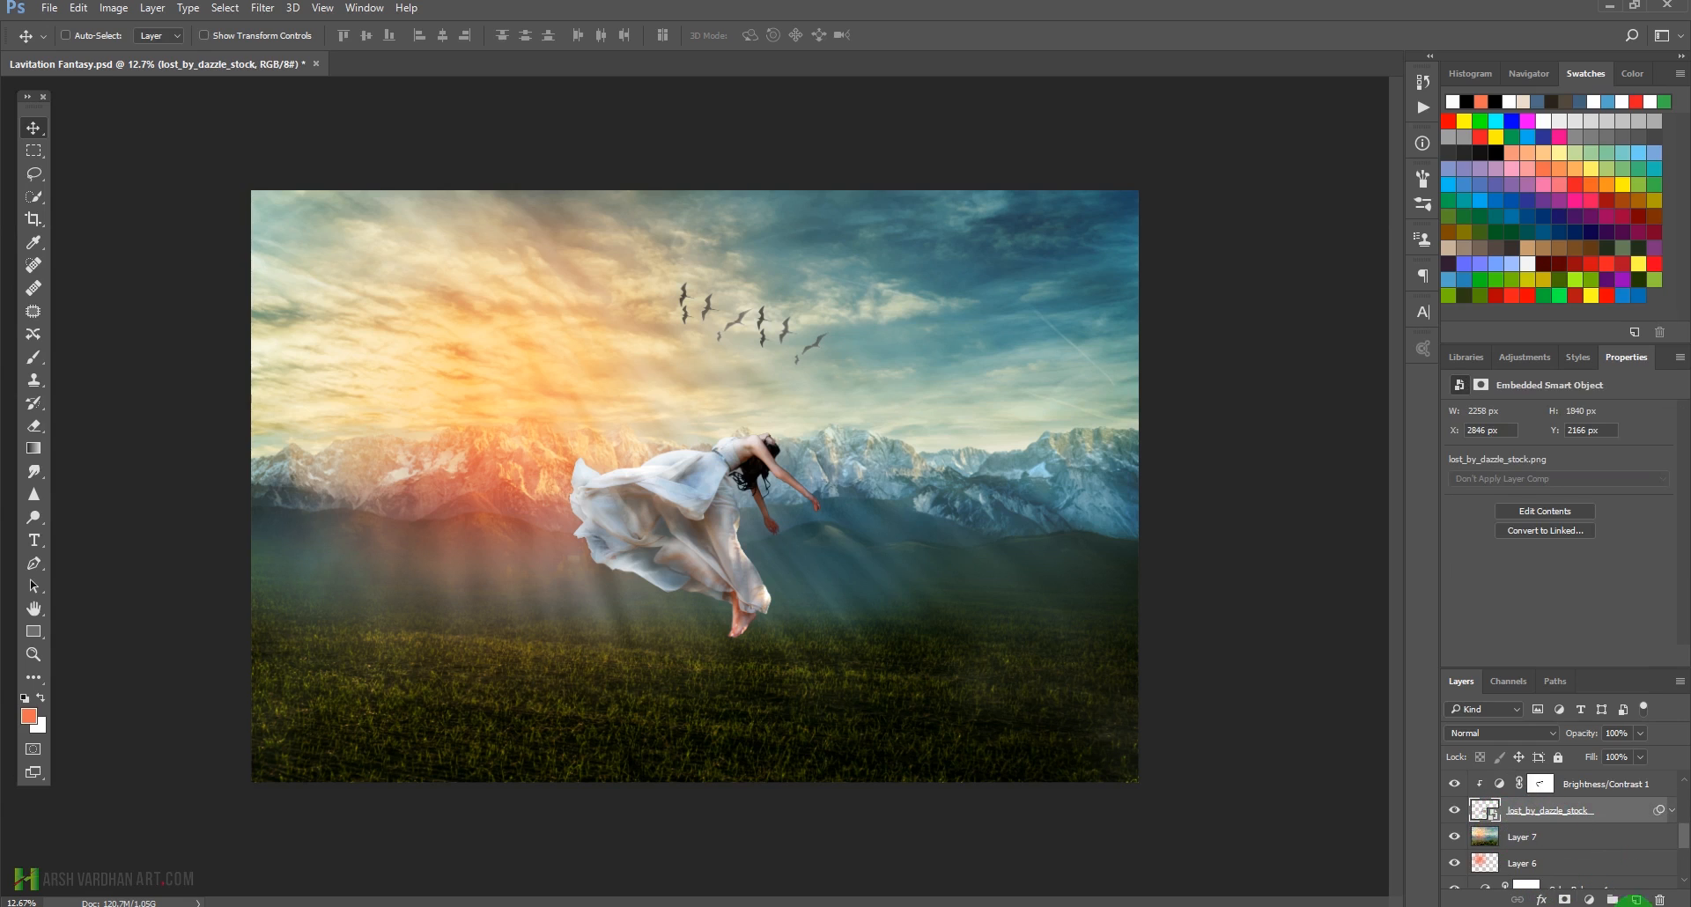
{"action": "left_click", "coordinate": [1636, 899]}
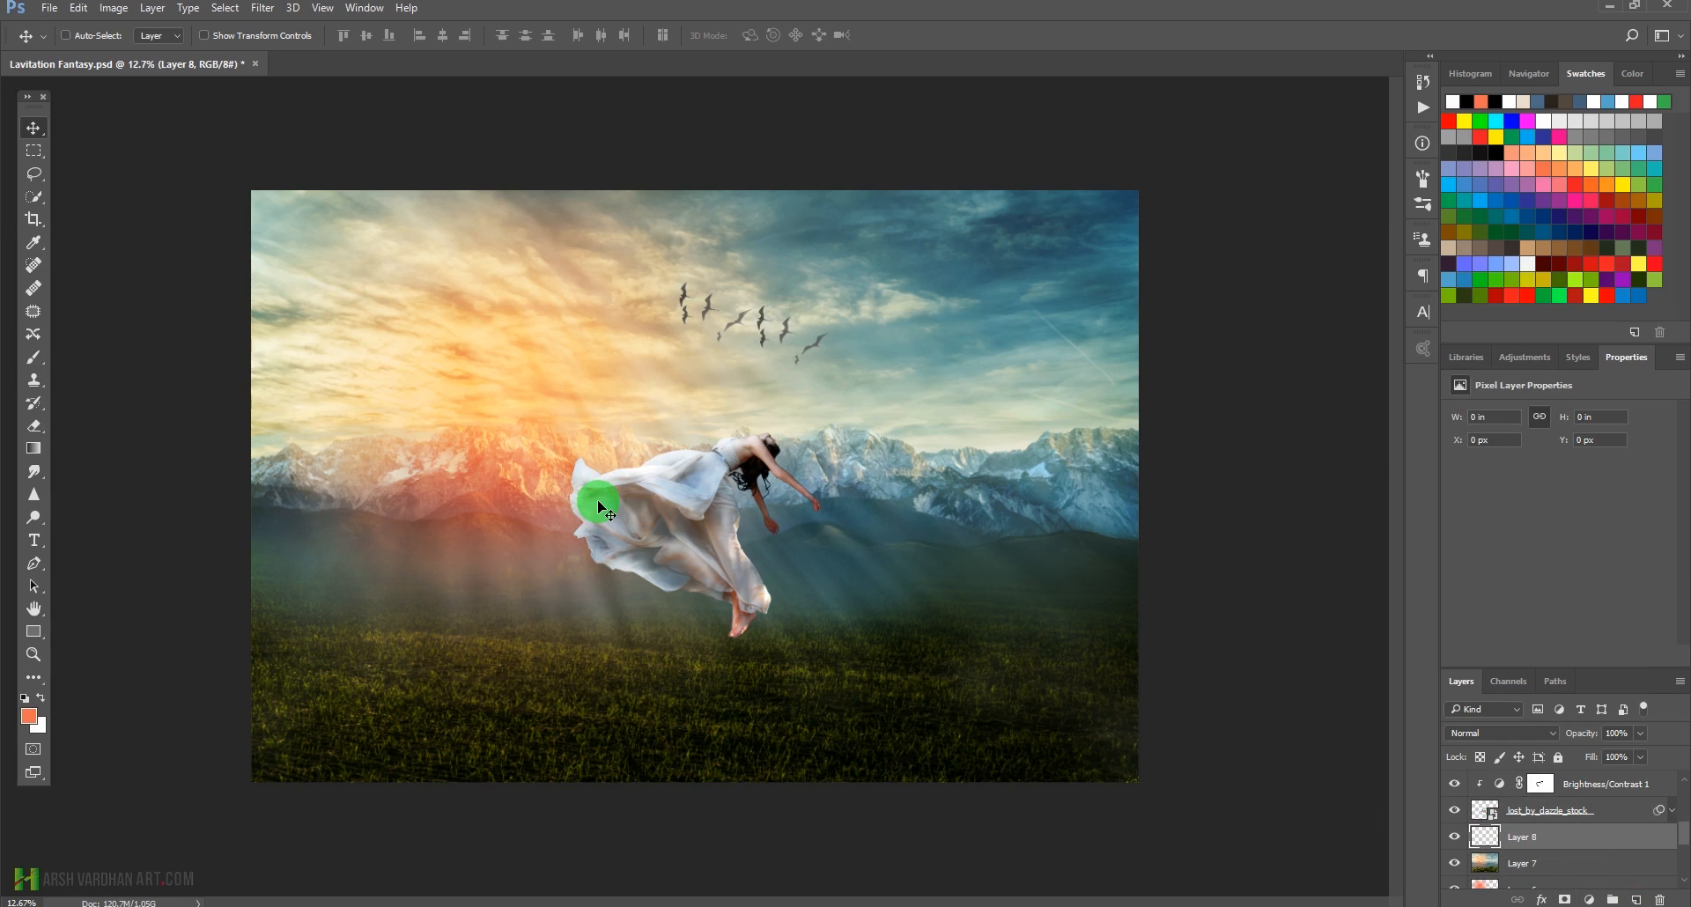
Paint a black shadow on the grass below the woman at 10% brush opacity, using 300 to 500 px brush sizes, and compare before and after.
{"action": "key", "text": "b"}
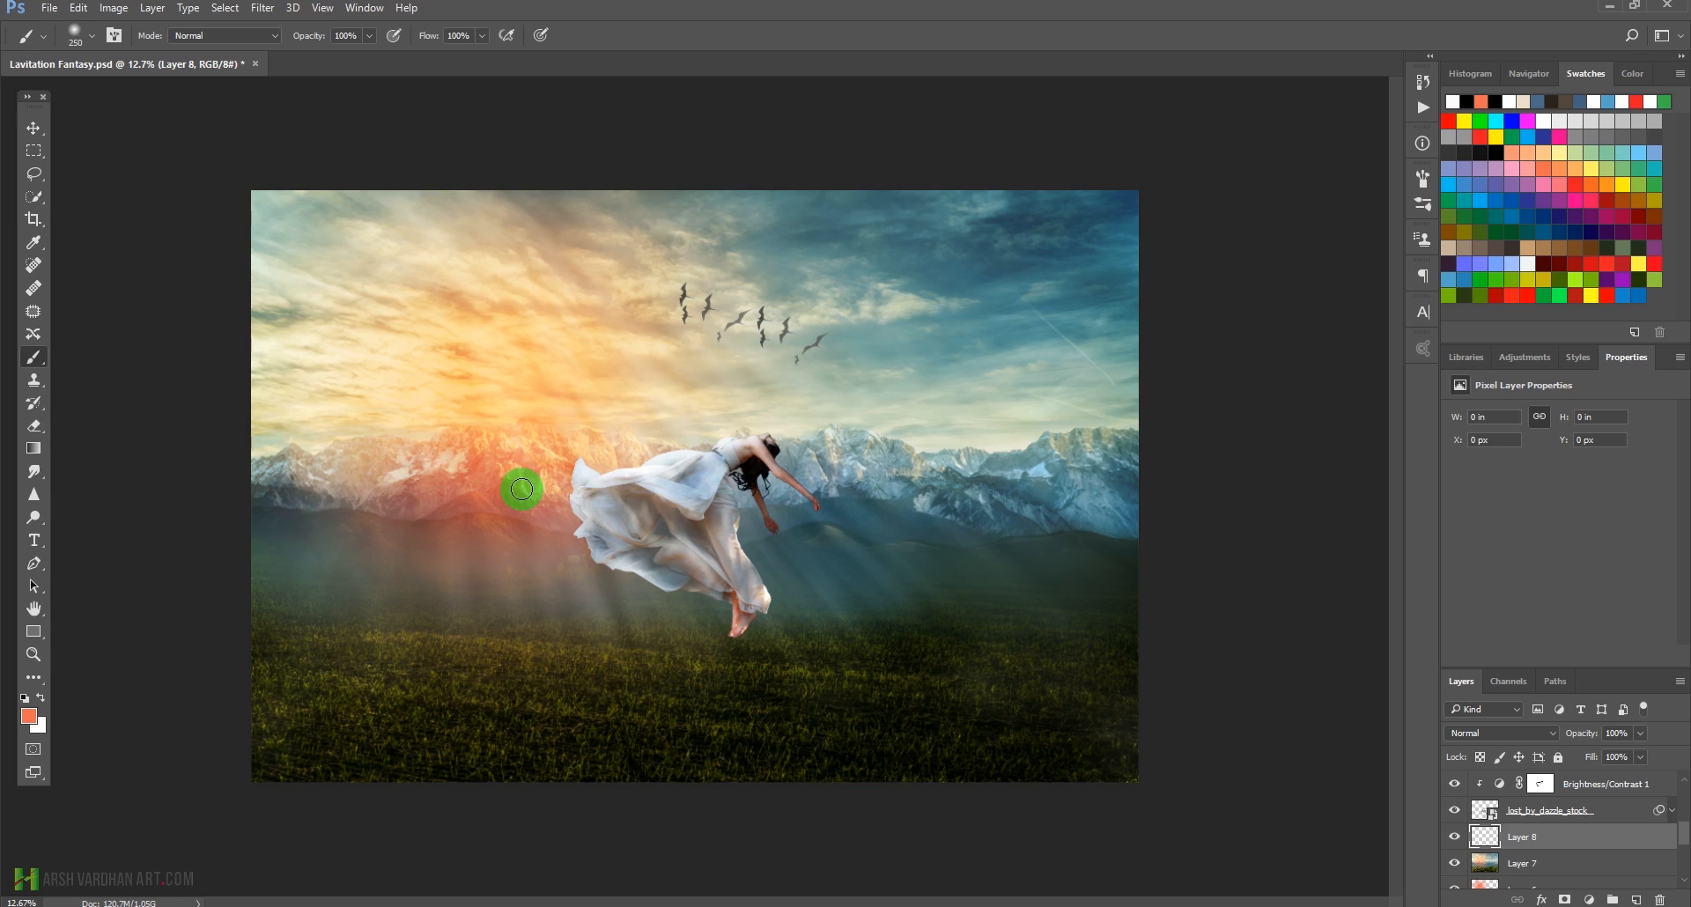
{"action": "key", "text": "d"}
{"action": "left_click", "coordinate": [340, 37]}
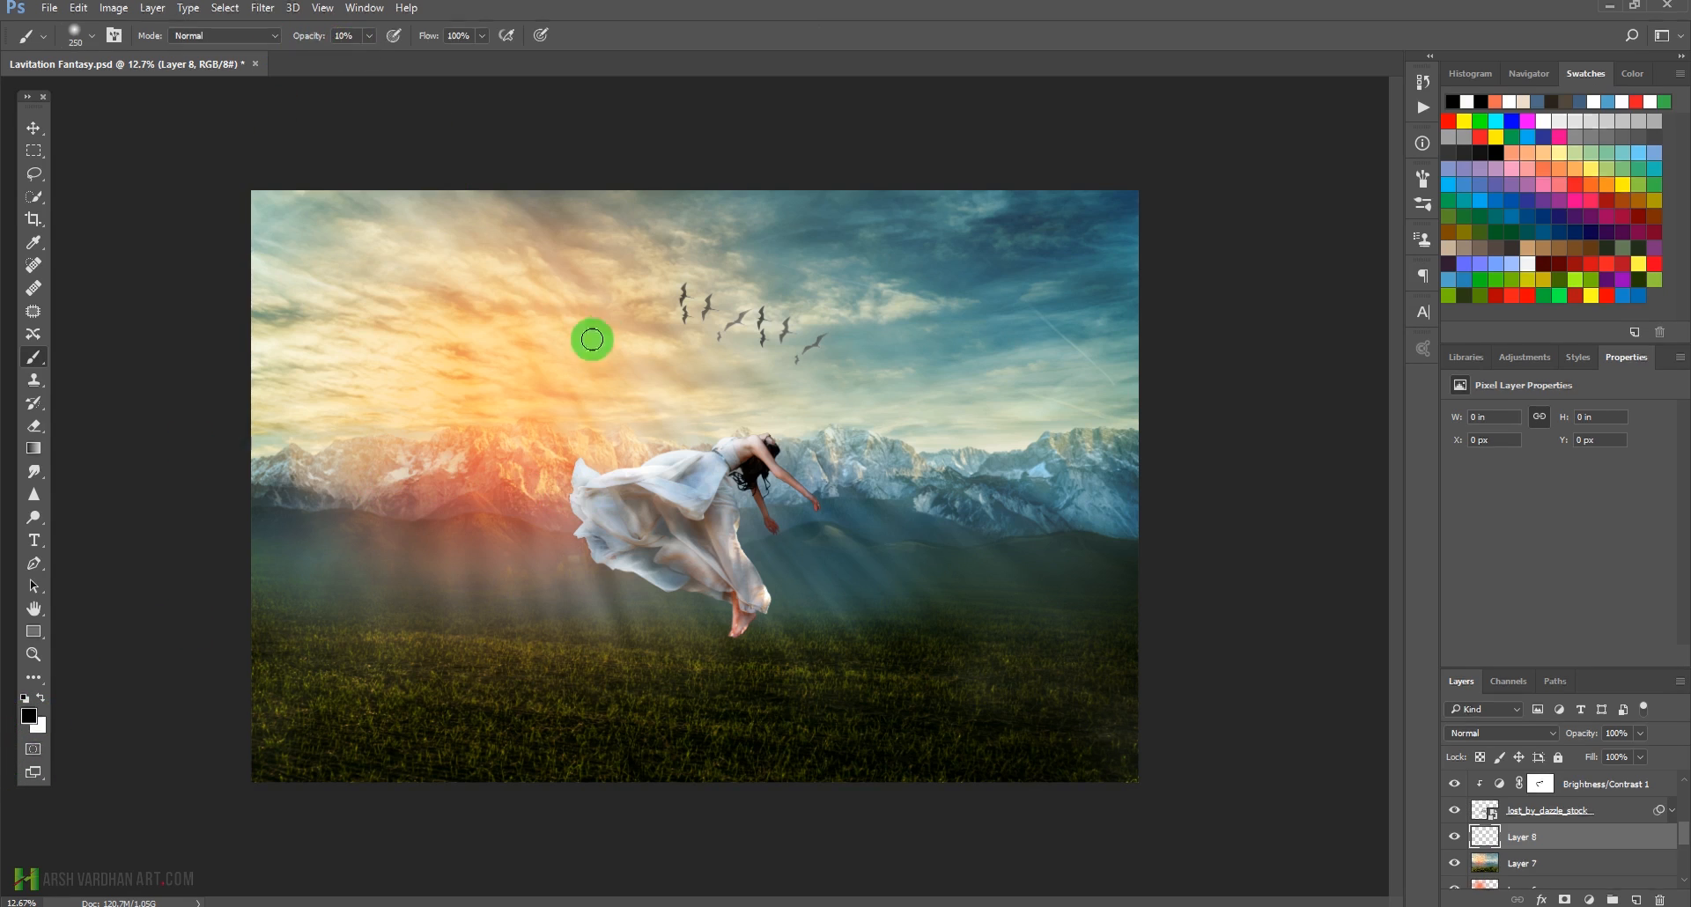
{"action": "key", "text": "bracketright"}
{"action": "key", "text": "bracketright"}
{"action": "key", "text": "bracketright"}
{"action": "key", "text": "bracketright"}
{"action": "key", "text": "bracketright"}
{"action": "key", "text": "bracketright"}
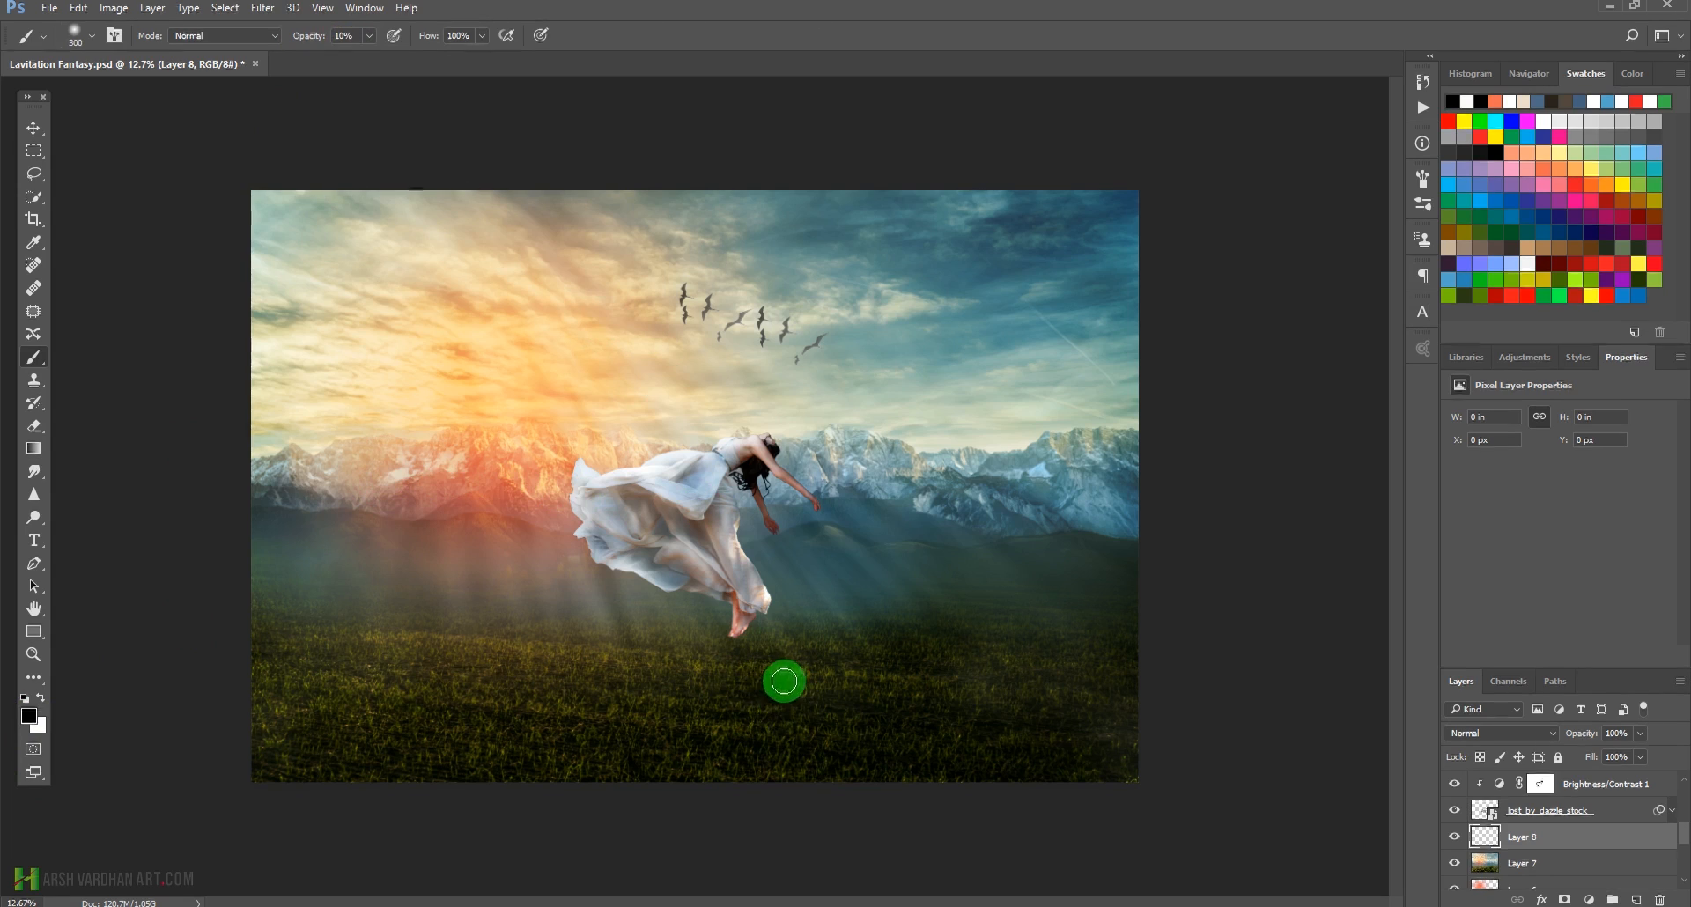
{"action": "mouse_move", "coordinate": [784, 680]}
{"action": "left_mouse_down"}
{"action": "mouse_move", "coordinate": [804, 685]}
{"action": "mouse_move", "coordinate": [752, 694]}
{"action": "mouse_move", "coordinate": [838, 680]}
{"action": "mouse_move", "coordinate": [766, 699]}
{"action": "mouse_move", "coordinate": [860, 694]}
{"action": "mouse_move", "coordinate": [737, 691]}
{"action": "mouse_move", "coordinate": [861, 688]}
{"action": "mouse_move", "coordinate": [739, 690]}
{"action": "mouse_move", "coordinate": [943, 717]}
{"action": "mouse_move", "coordinate": [845, 706]}
{"action": "mouse_move", "coordinate": [984, 685]}
{"action": "left_mouse_up"}
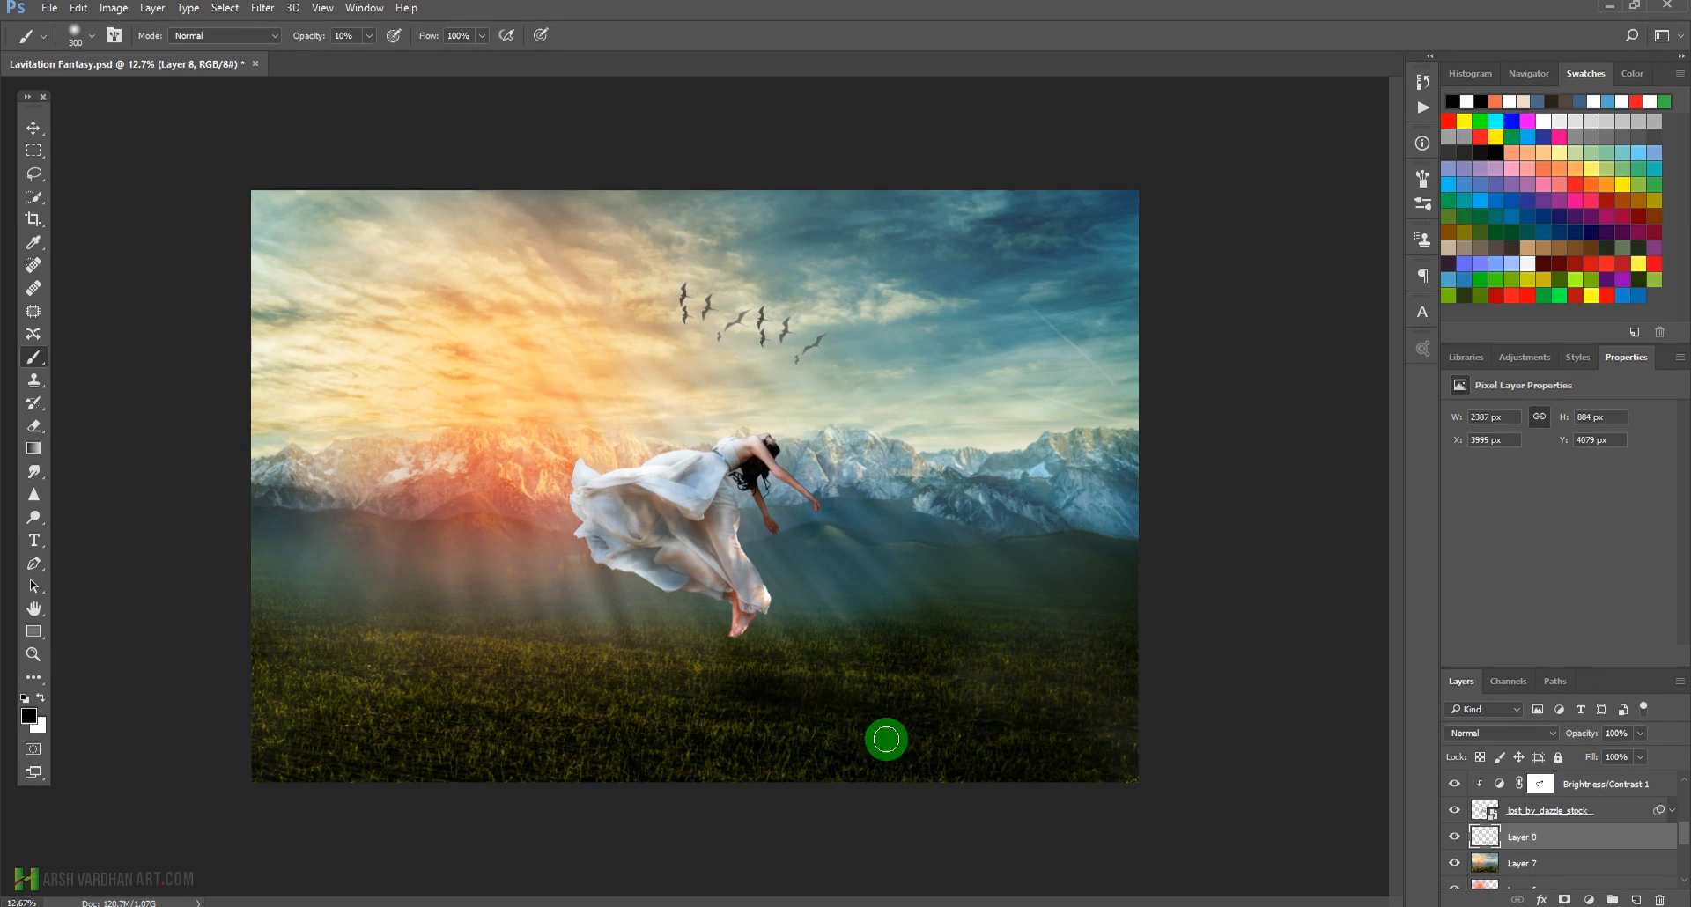
{"action": "mouse_move", "coordinate": [886, 740]}
{"action": "left_mouse_down"}
{"action": "mouse_move", "coordinate": [851, 714]}
{"action": "mouse_move", "coordinate": [921, 724]}
{"action": "mouse_move", "coordinate": [821, 716]}
{"action": "mouse_move", "coordinate": [960, 734]}
{"action": "mouse_move", "coordinate": [767, 737]}
{"action": "mouse_move", "coordinate": [949, 738]}
{"action": "mouse_move", "coordinate": [745, 710]}
{"action": "mouse_move", "coordinate": [1173, 811]}
{"action": "mouse_move", "coordinate": [844, 715]}
{"action": "mouse_move", "coordinate": [961, 731]}
{"action": "left_mouse_up"}
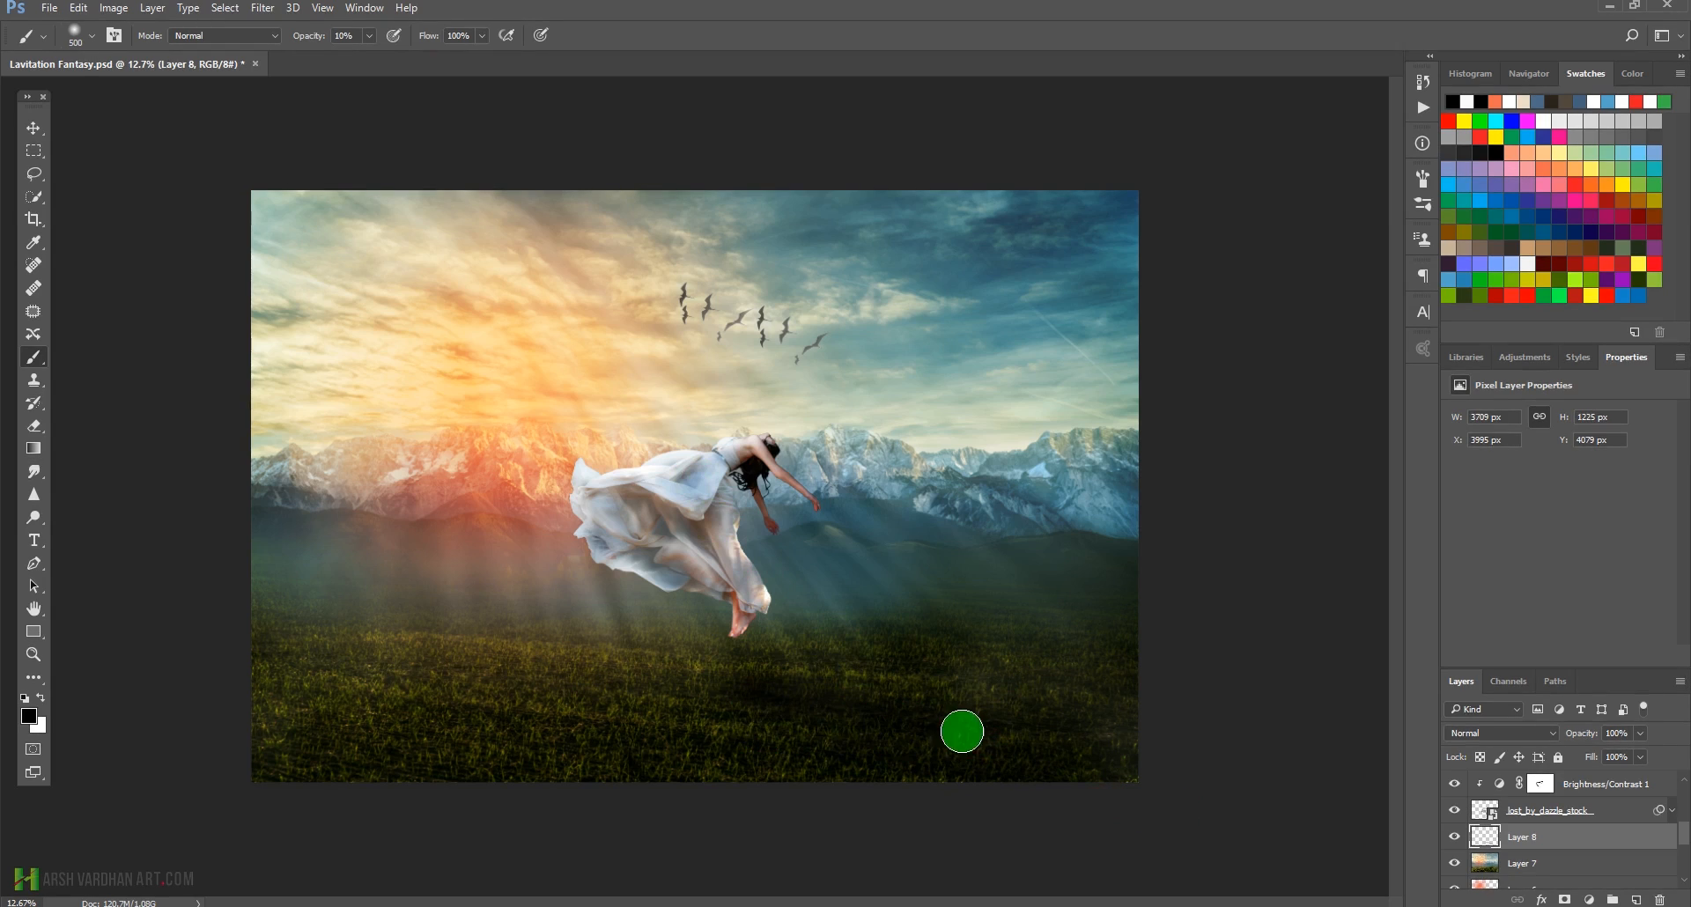
{"action": "left_click", "coordinate": [1454, 837]}
{"action": "left_click", "coordinate": [1454, 836]}
{"action": "left_click", "coordinate": [1455, 841]}
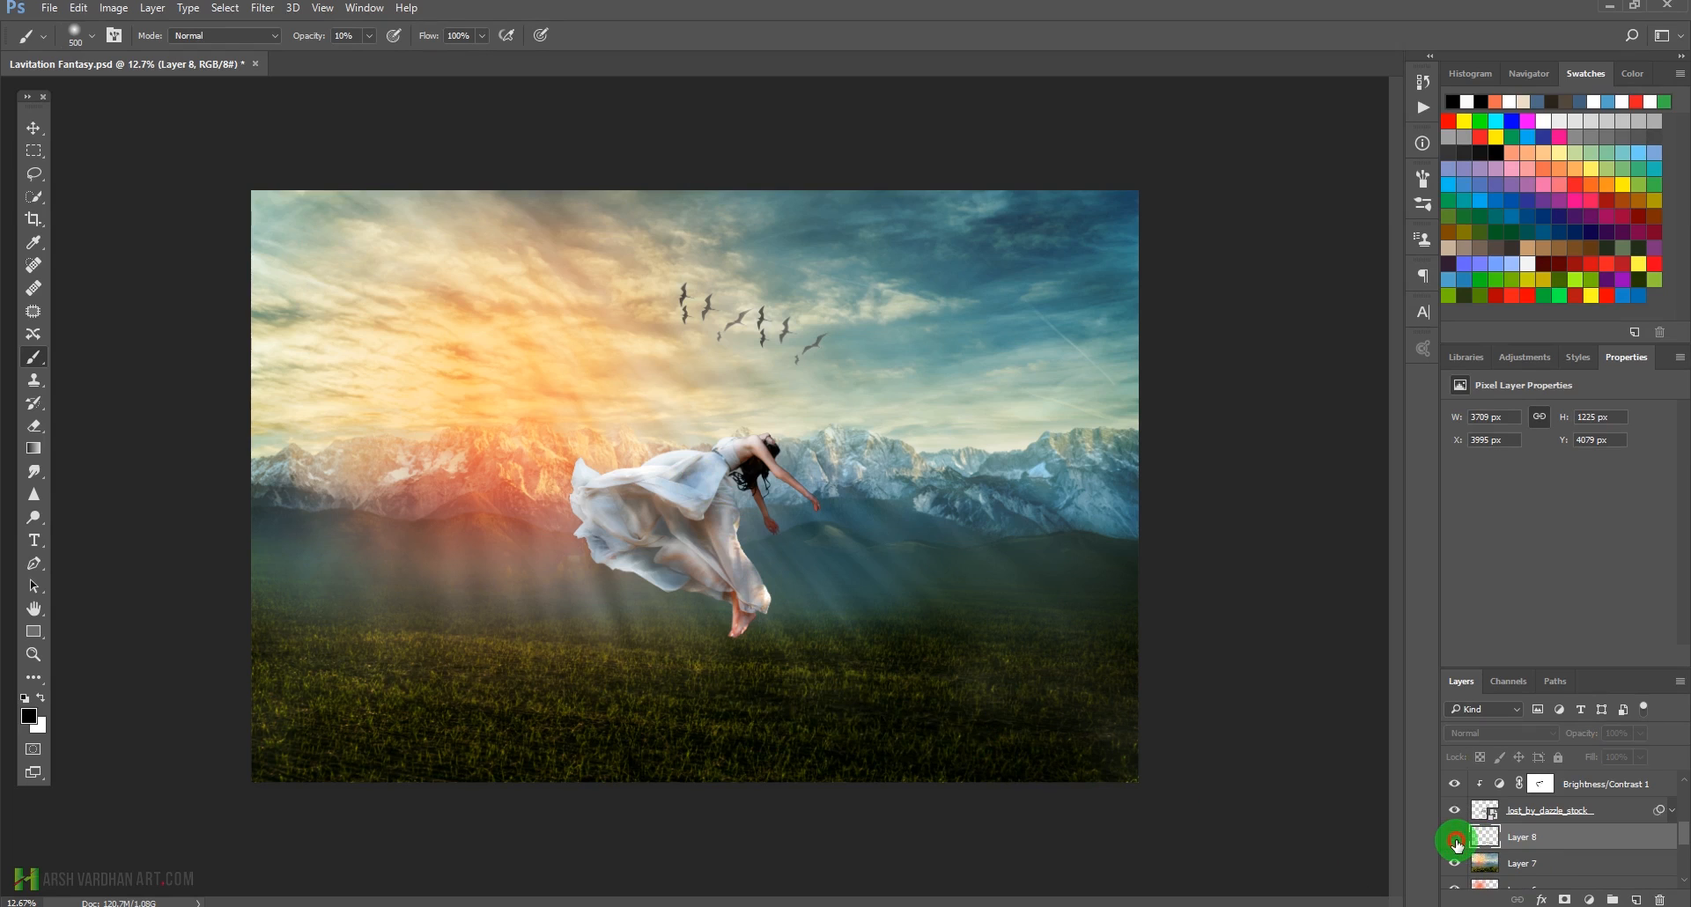
{"action": "left_click", "coordinate": [1455, 841]}
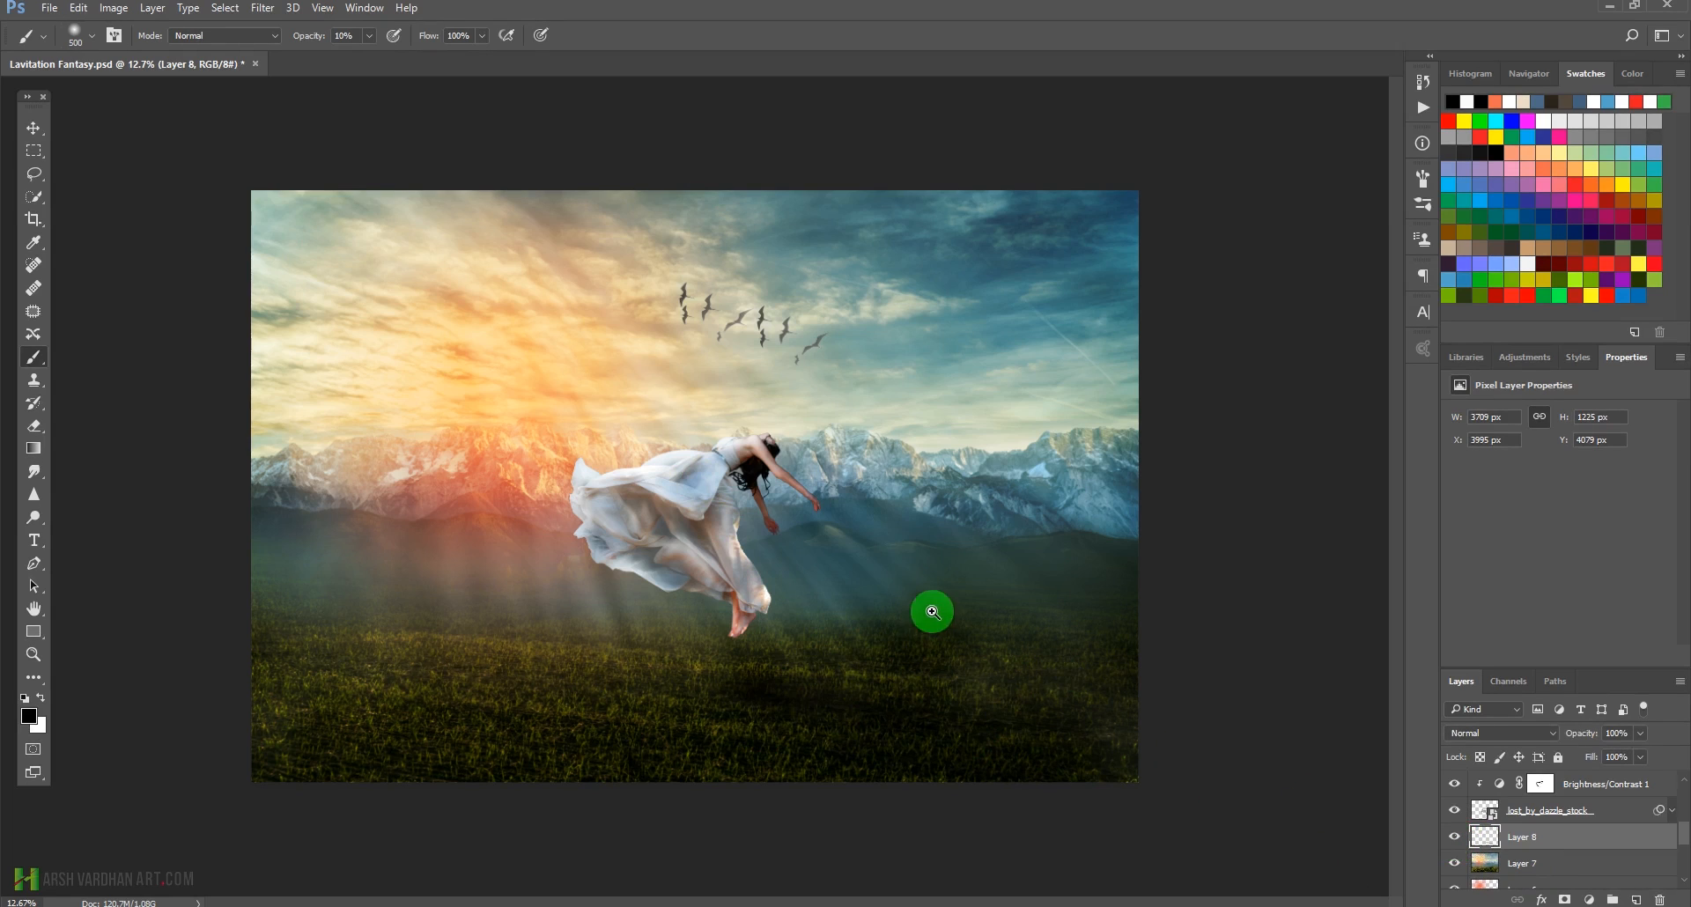
Switch to full-screen mode with the menu bar and stamp all visible layers into a new layer above Curves 1.
{"action": "key", "text": "ctrl+plus"}
{"action": "key", "text": "ctrl+minus"}
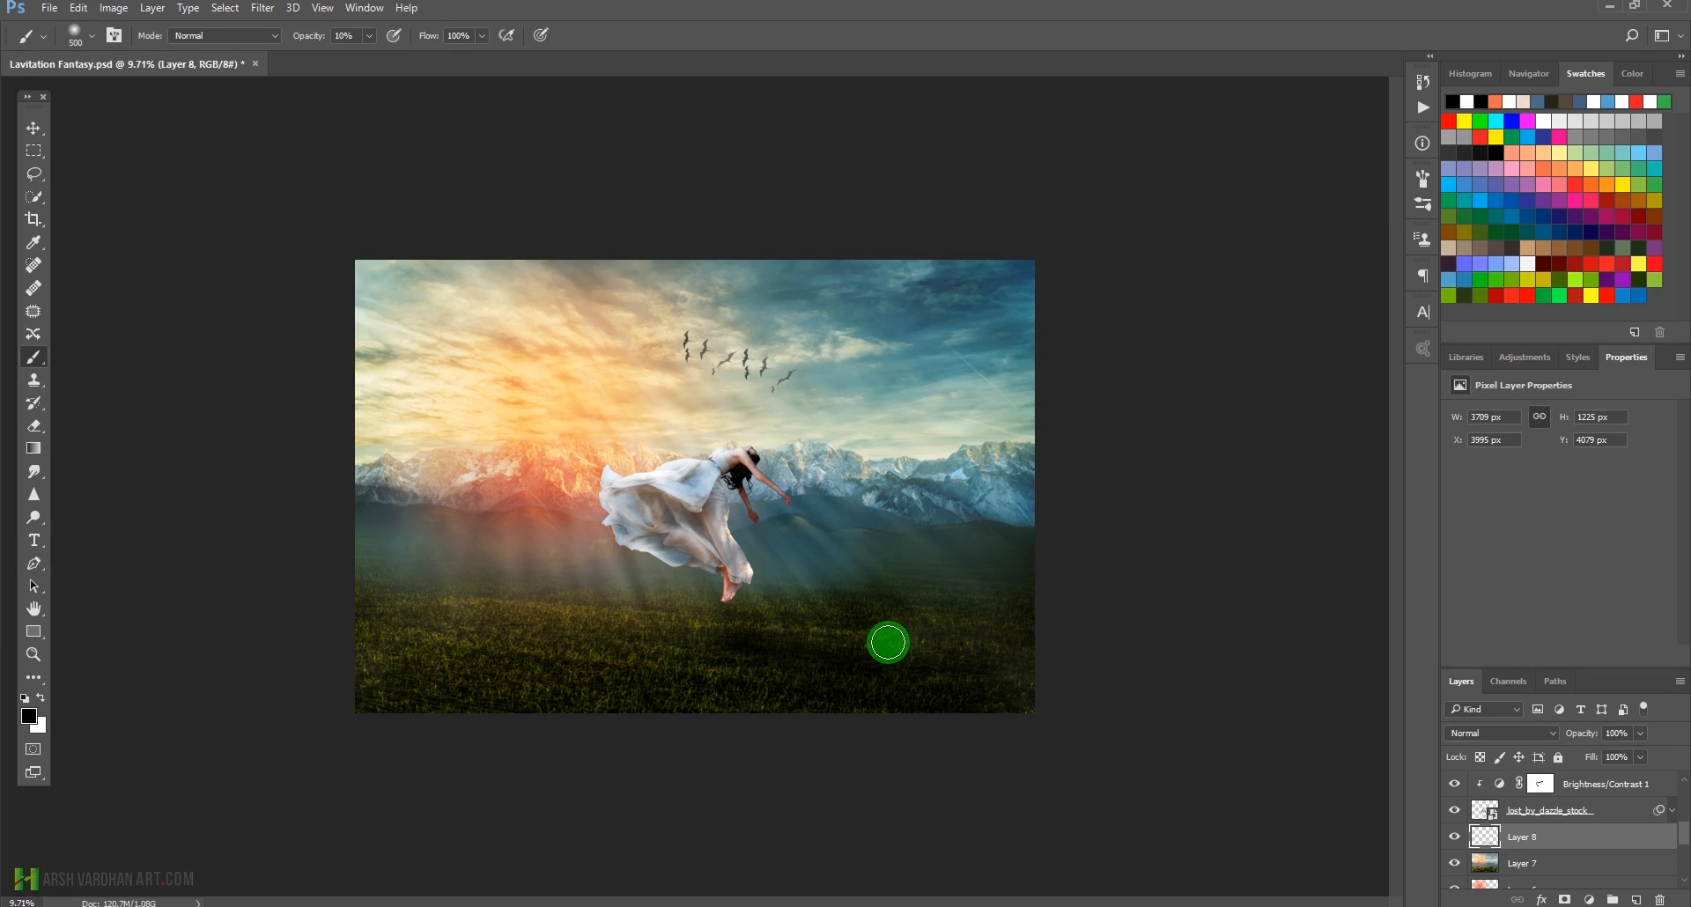
{"action": "key", "text": "f"}
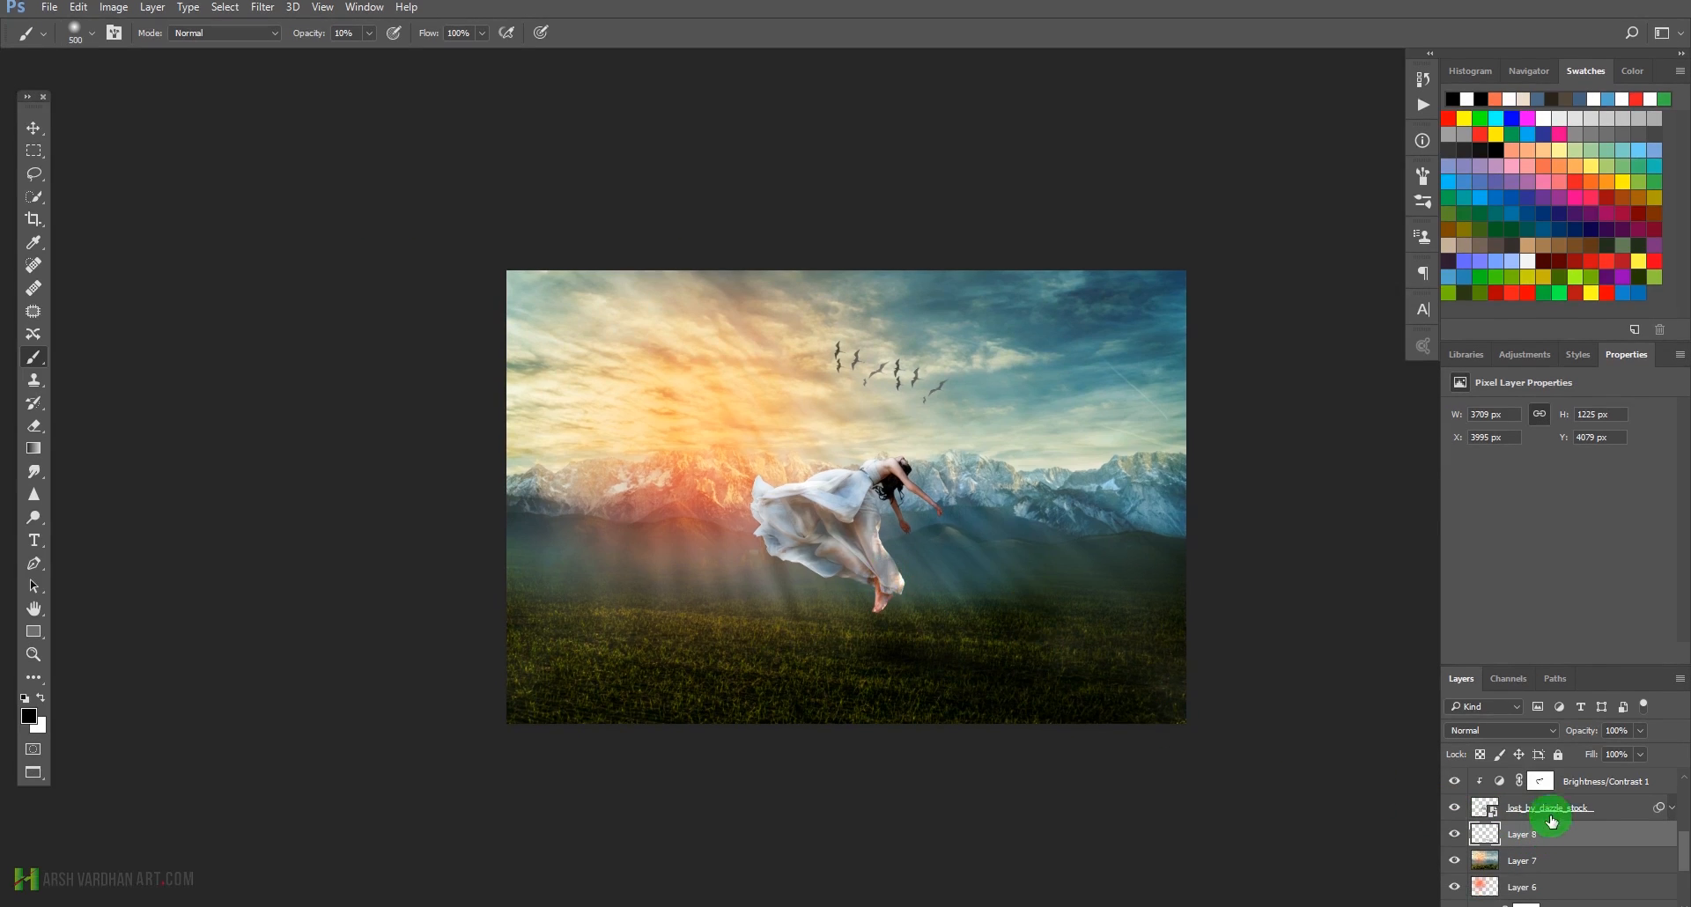
{"action": "scroll", "coordinate": [1551, 821], "scroll_direction": "up", "scroll_amount": 5}
{"action": "left_click", "coordinate": [1600, 790]}
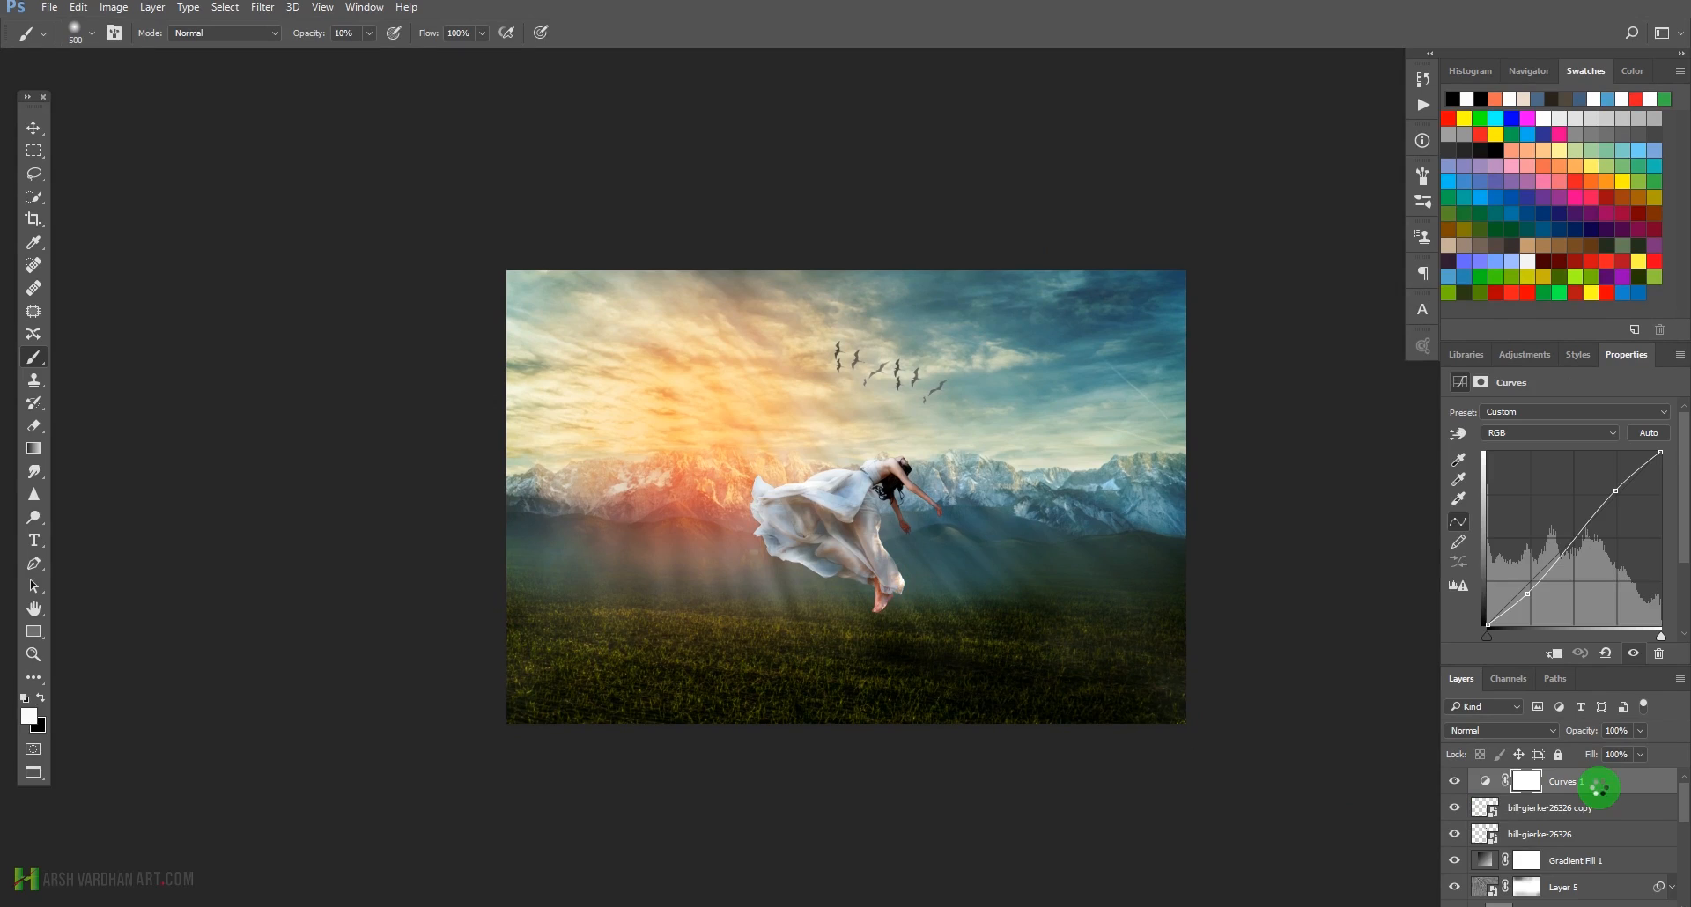
{"action": "key", "text": "ctrl+shift+alt+e"}
{"action": "key", "text": "x"}
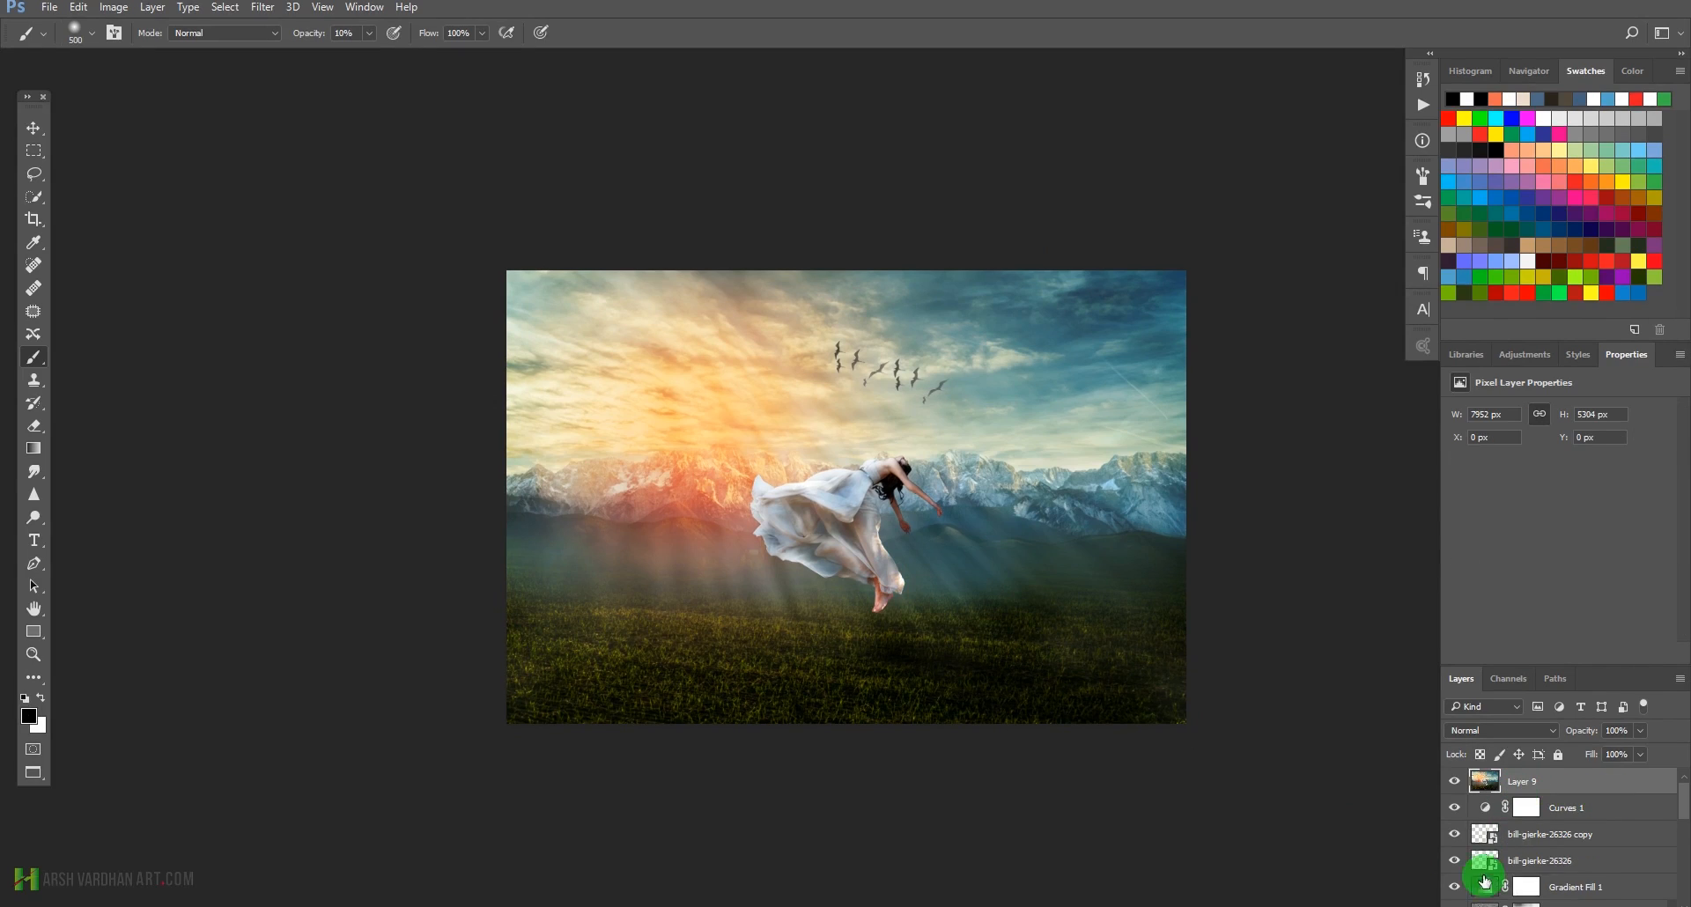
Sharpen the stamped top layer with Unsharp Mask at 61% amount, 1.7 px radius and threshold 0, and compare before and after.
{"action": "left_click_drag", "start_coordinate": [878, 465], "coordinate": [839, 480], "text": "ctrl"}
{"action": "left_click", "coordinate": [263, 7]}
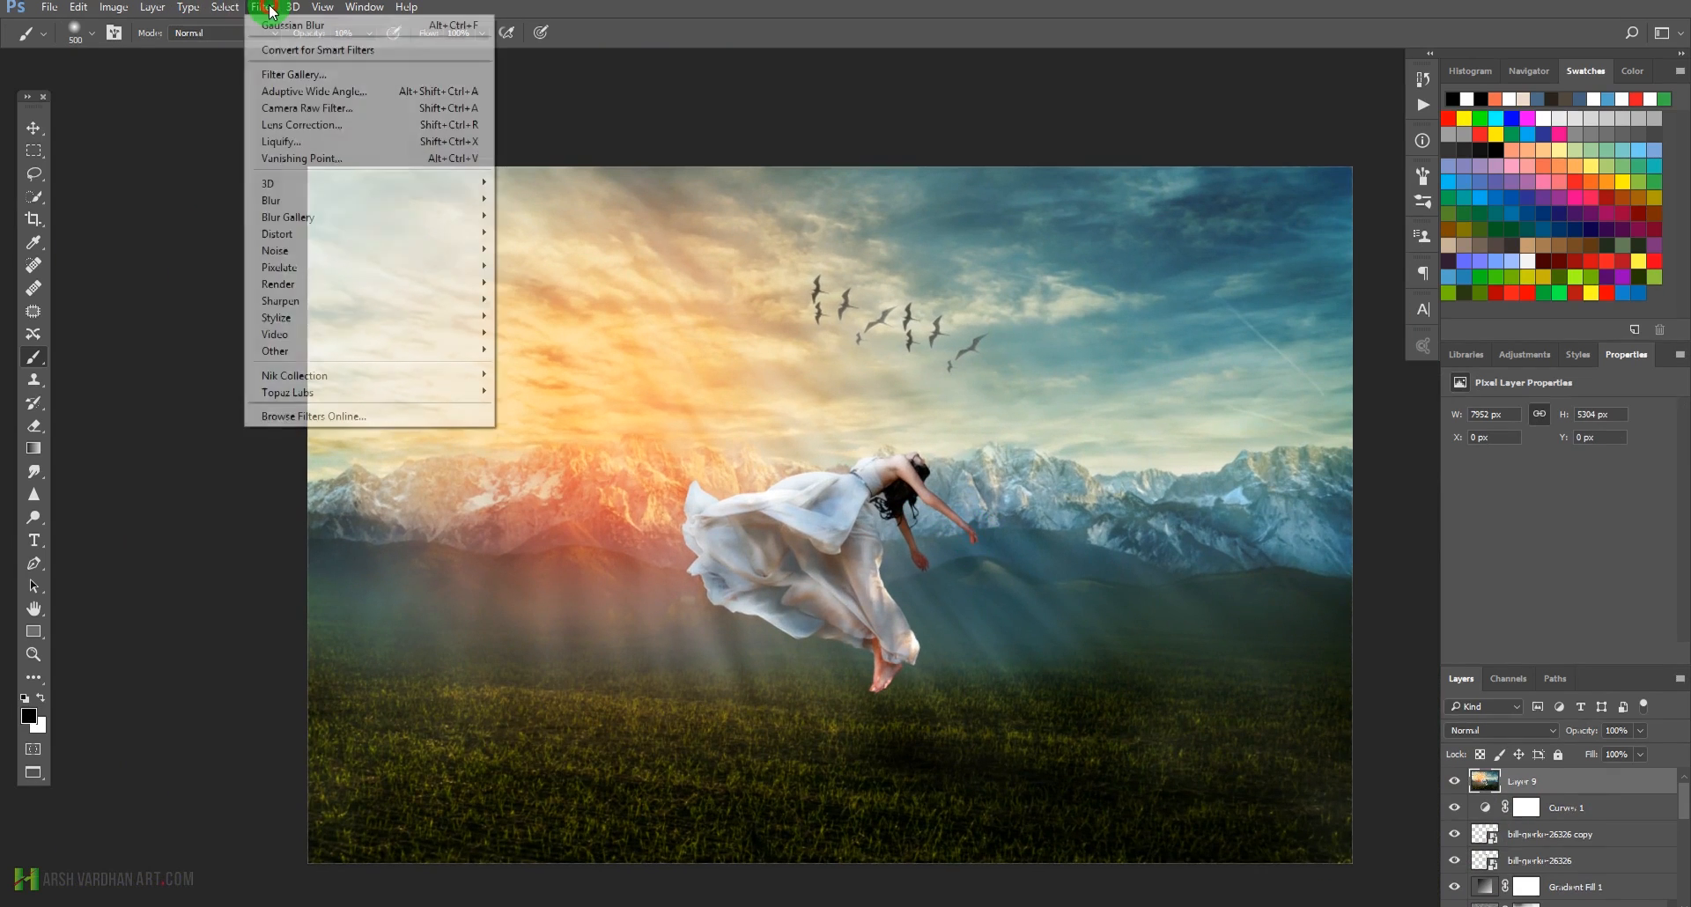
{"action": "mouse_move", "coordinate": [283, 306]}
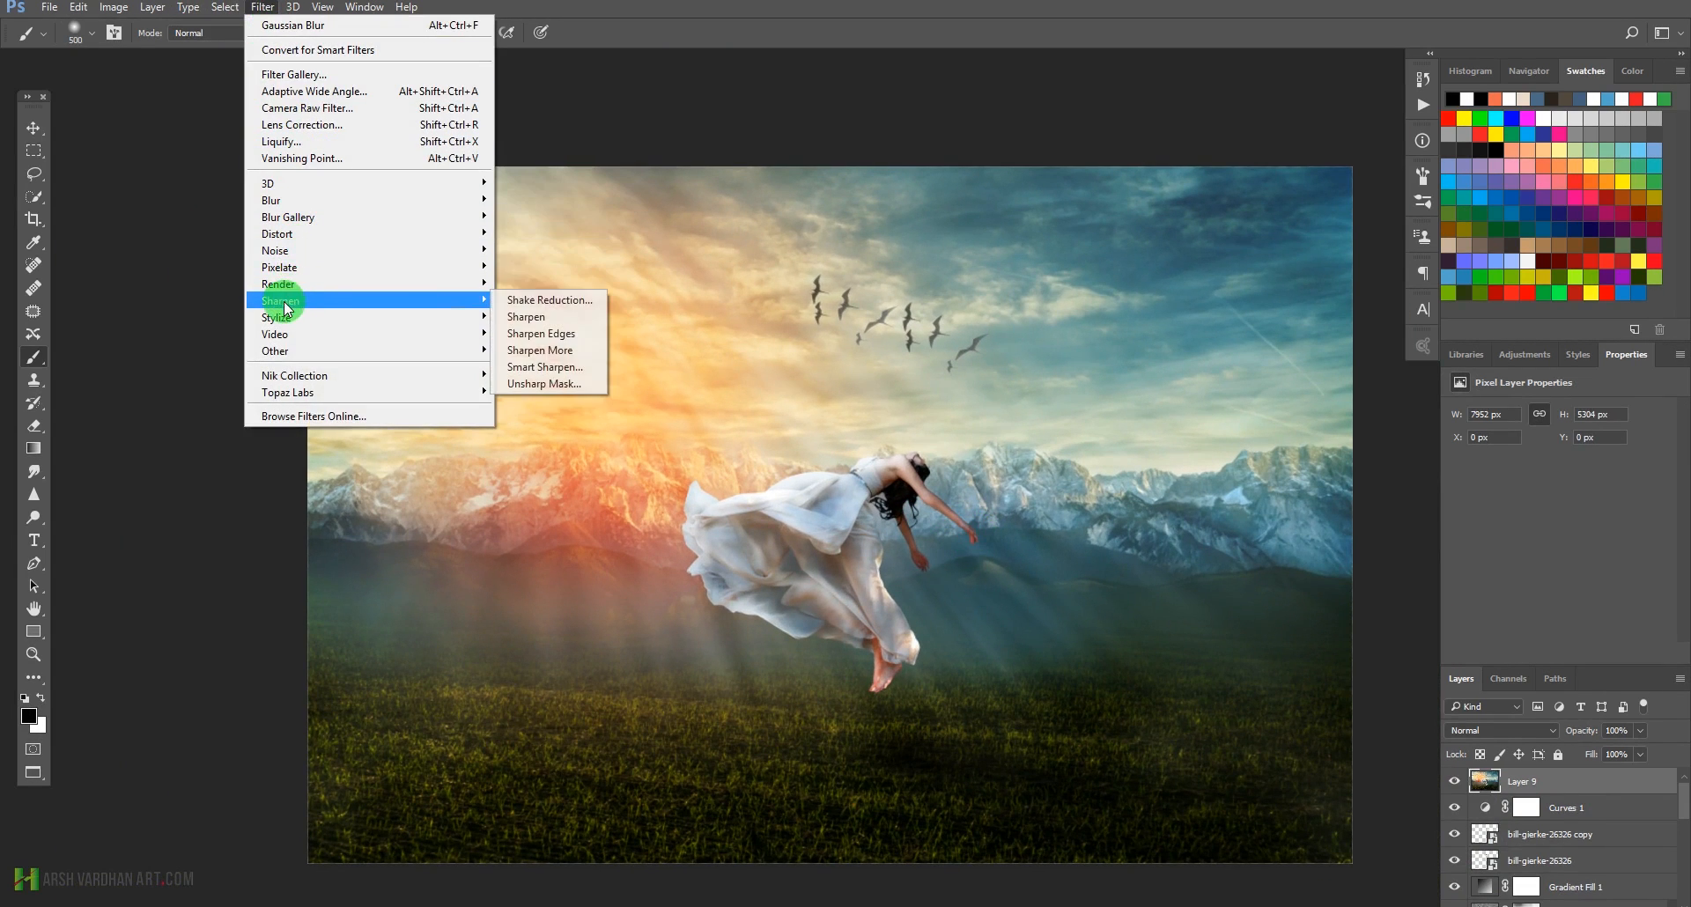
{"action": "left_click", "coordinate": [555, 384]}
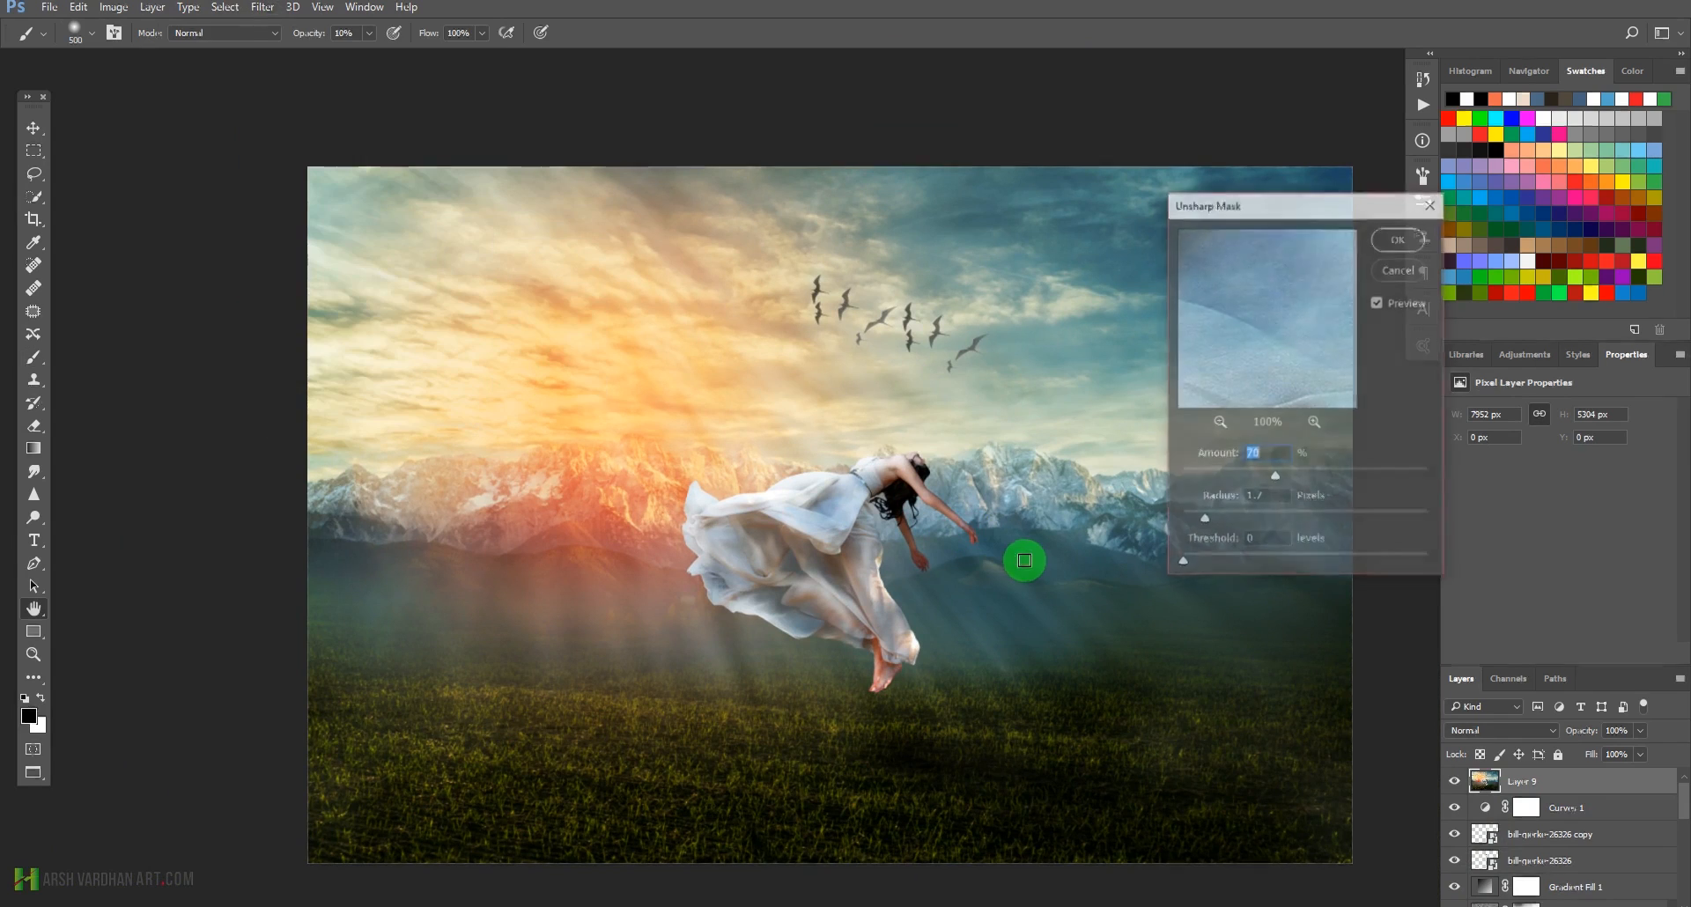
{"action": "left_click_drag", "start_coordinate": [1271, 479], "coordinate": [1259, 477]}
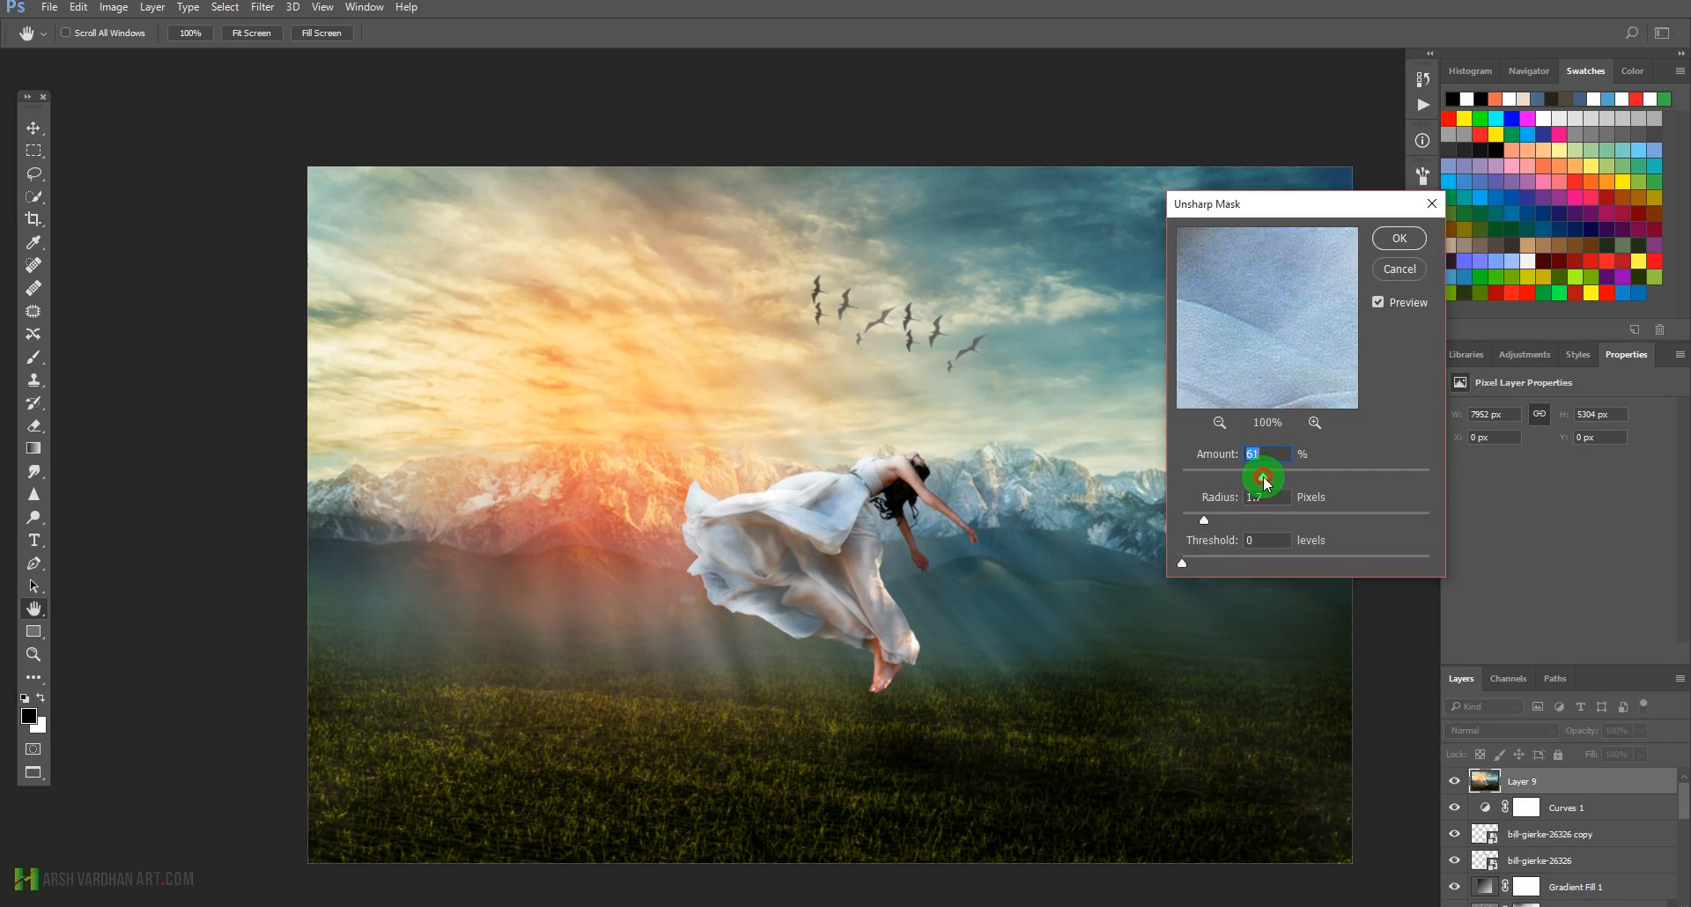
{"action": "left_click", "coordinate": [1009, 538], "text": "ctrl"}
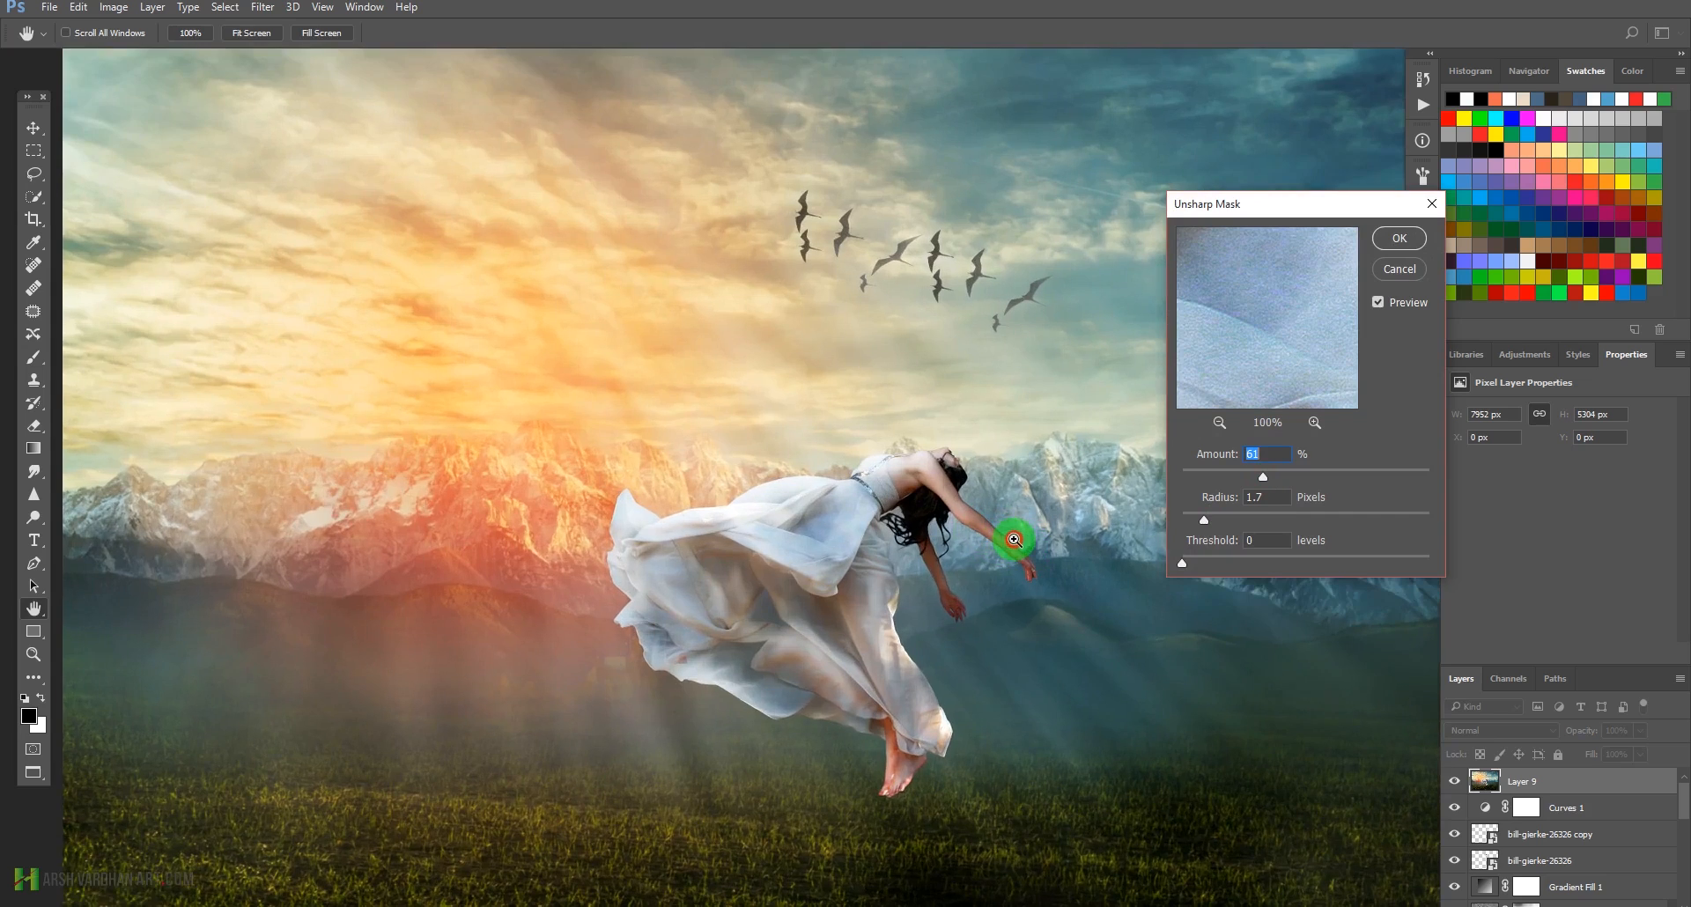
{"action": "left_click", "coordinate": [1014, 539], "text": "ctrl"}
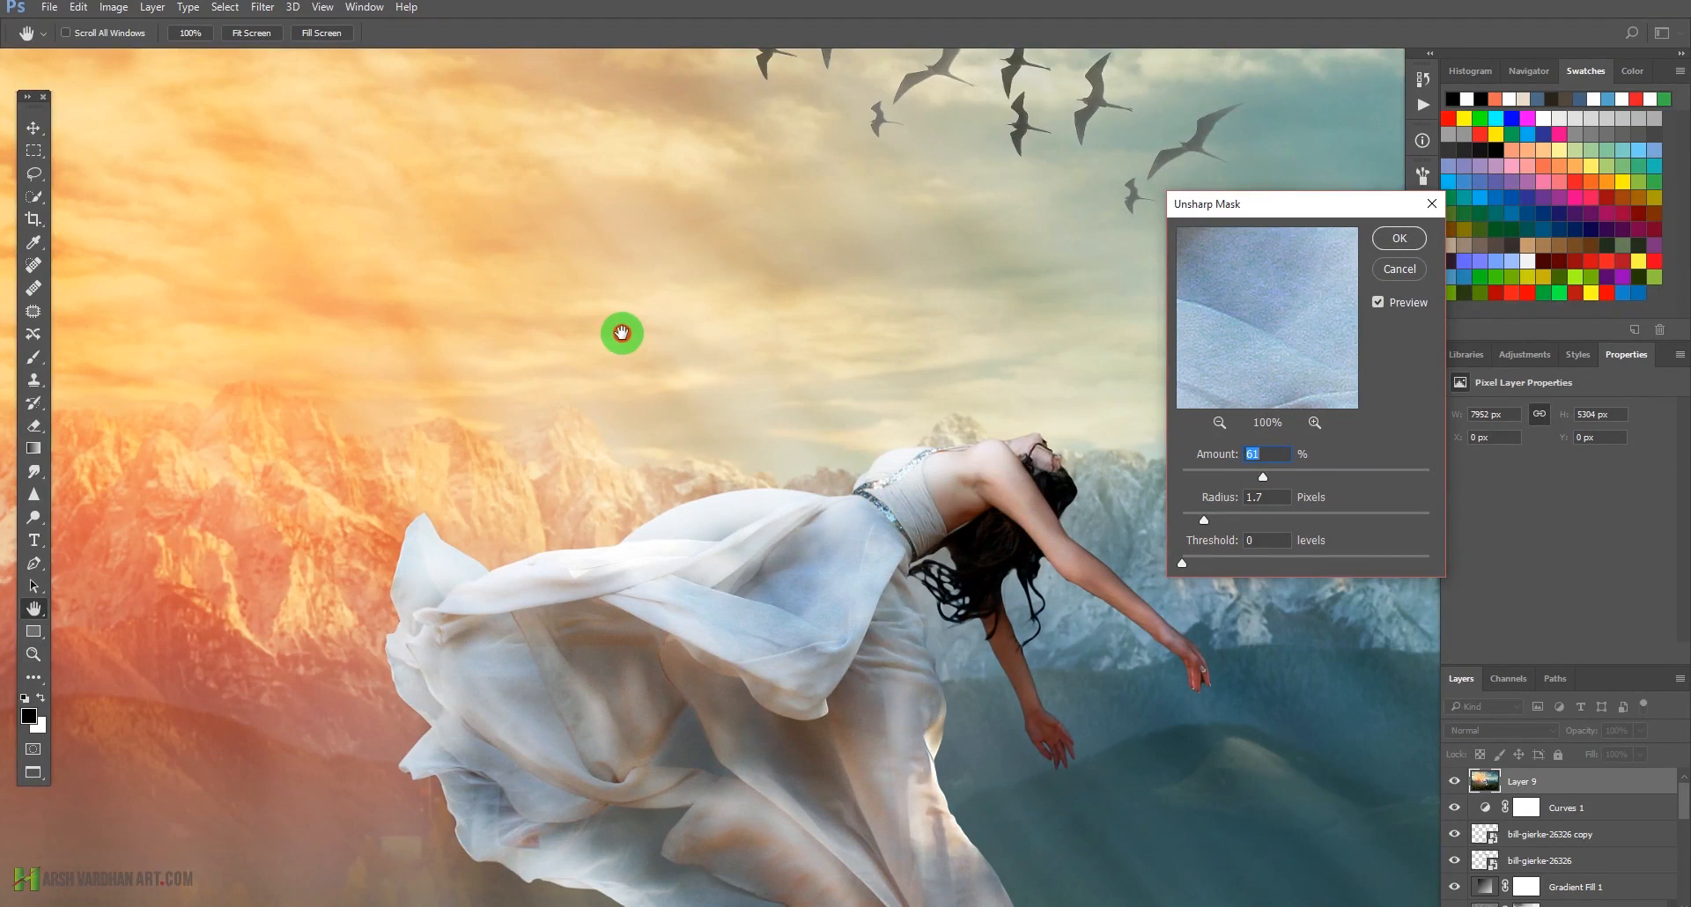
{"action": "left_click_drag", "start_coordinate": [926, 628], "coordinate": [800, 592]}
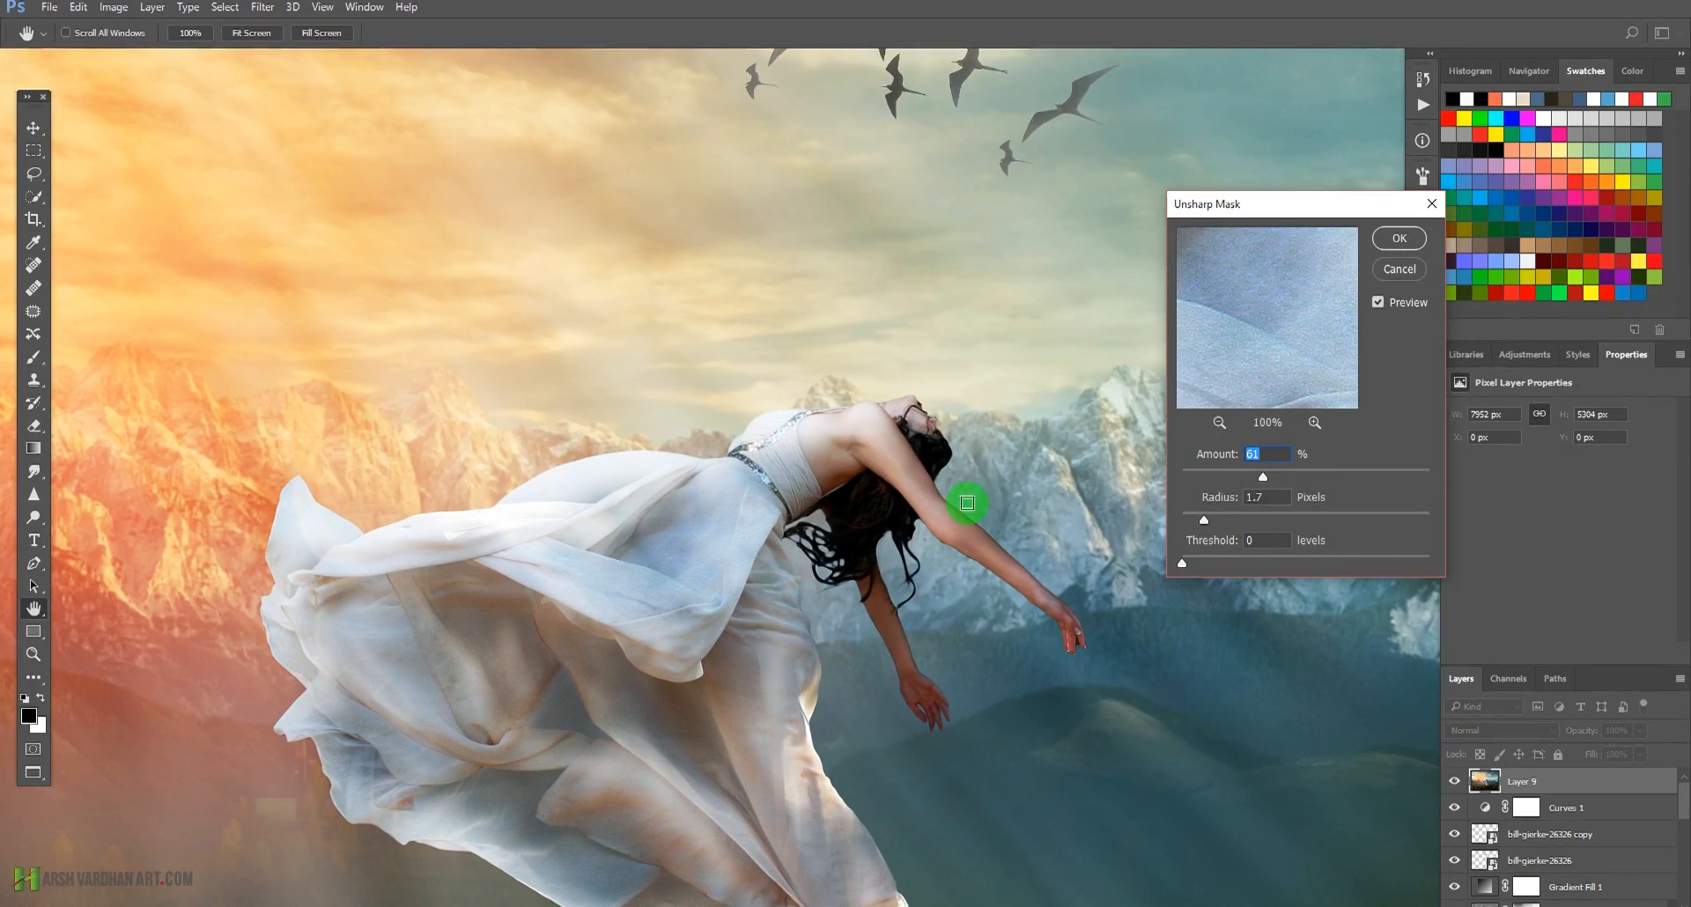
{"action": "left_click", "coordinate": [1398, 238]}
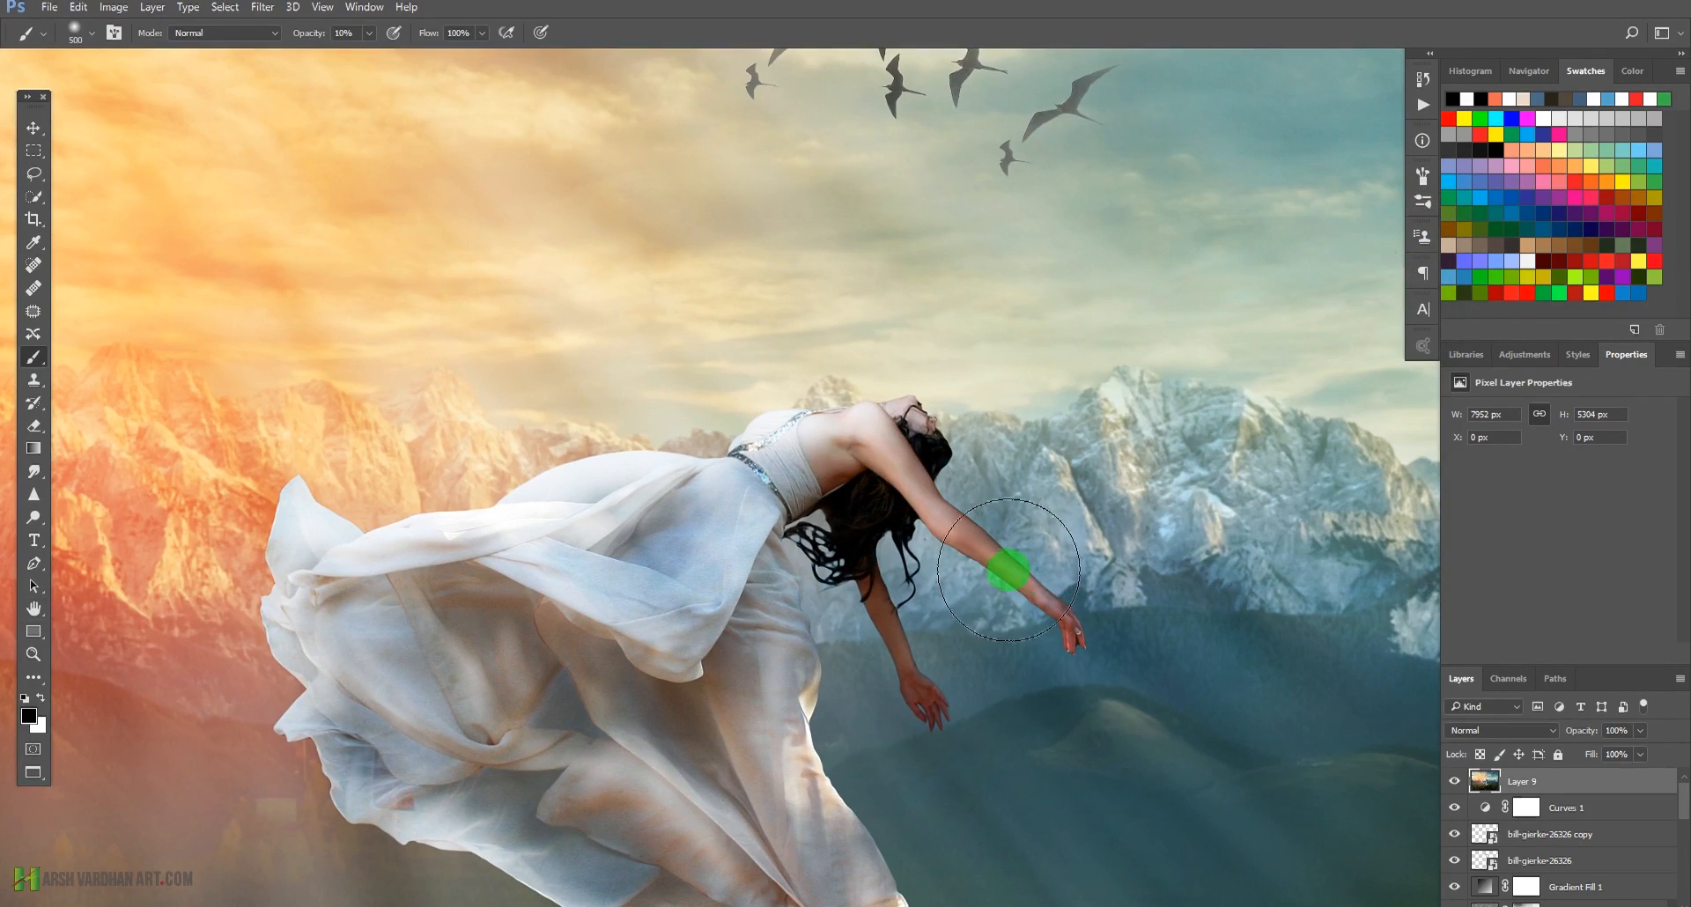
{"action": "left_click", "coordinate": [1454, 781]}
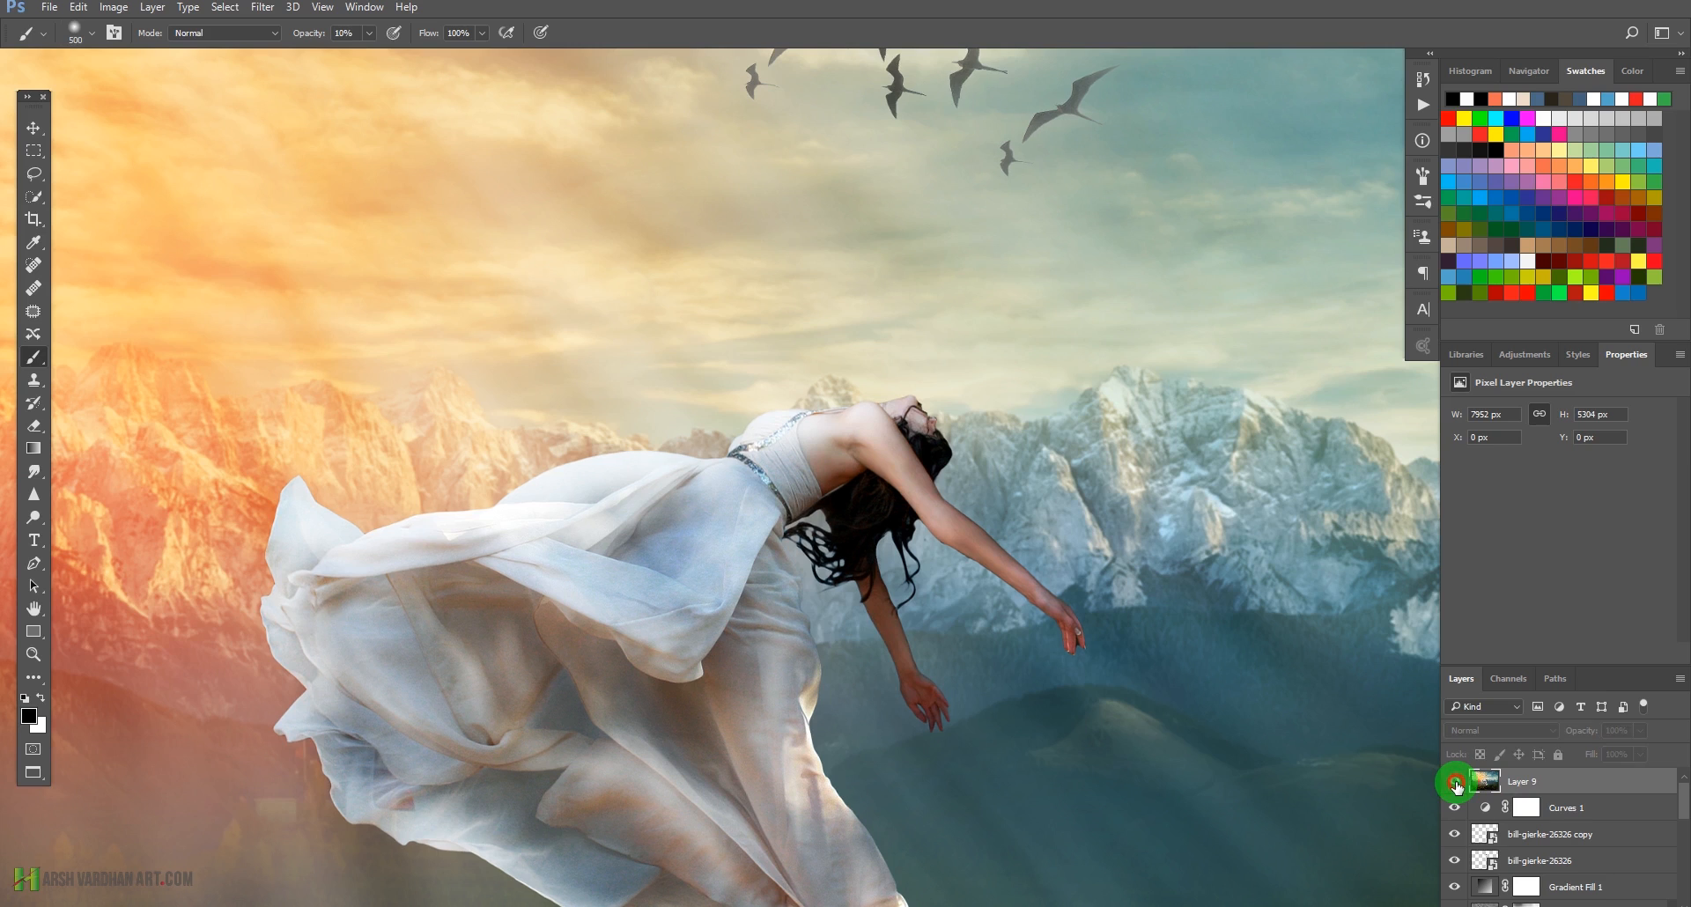
{"action": "left_click", "coordinate": [1454, 781]}
View the whole finished composite in full-screen mode on a black background without the menu bar.
{"action": "left_click_drag", "start_coordinate": [959, 492], "coordinate": [861, 502]}
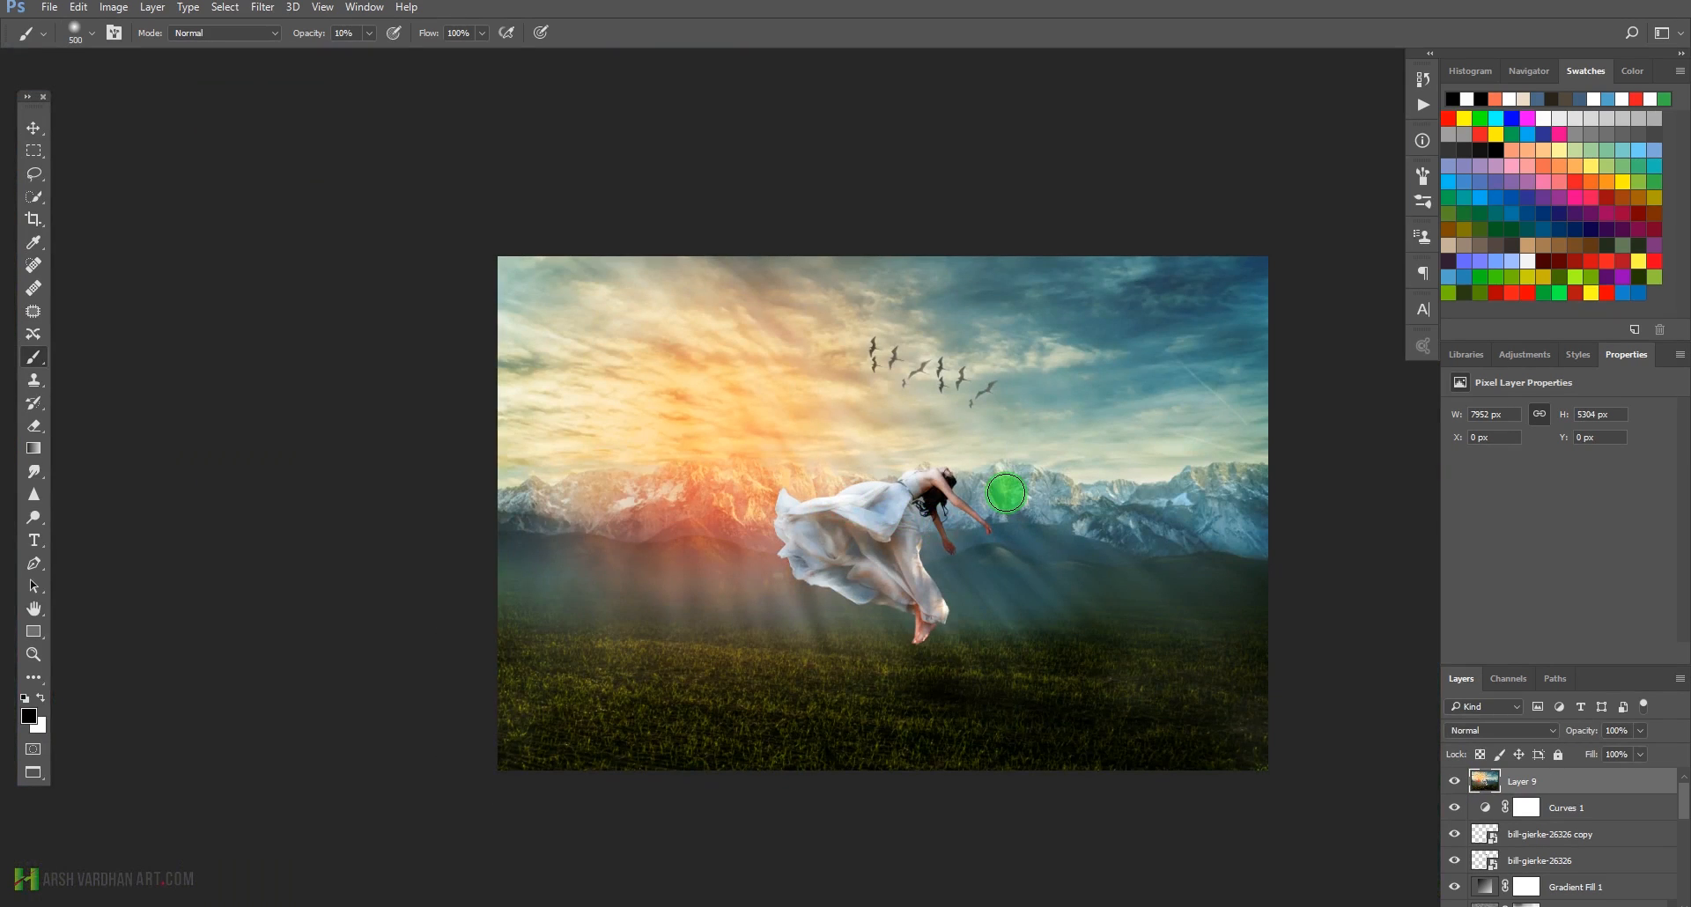
{"action": "key", "text": "f"}
{"action": "key", "text": "f"}
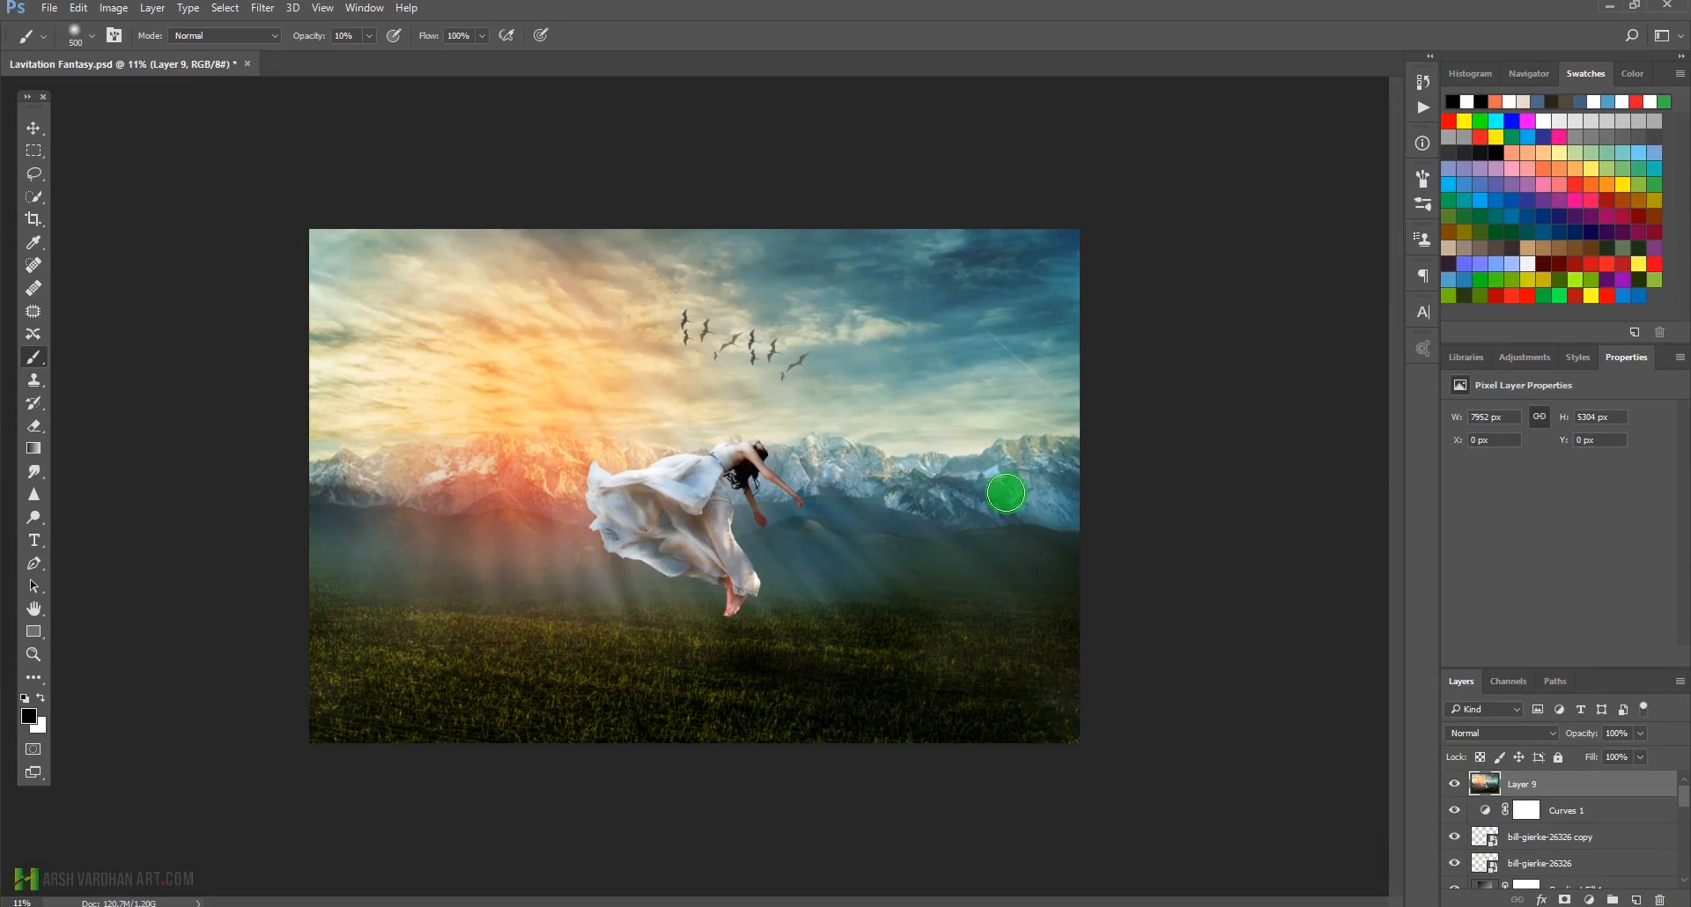
{"action": "key", "text": "f"}
{"action": "key", "text": "f"}
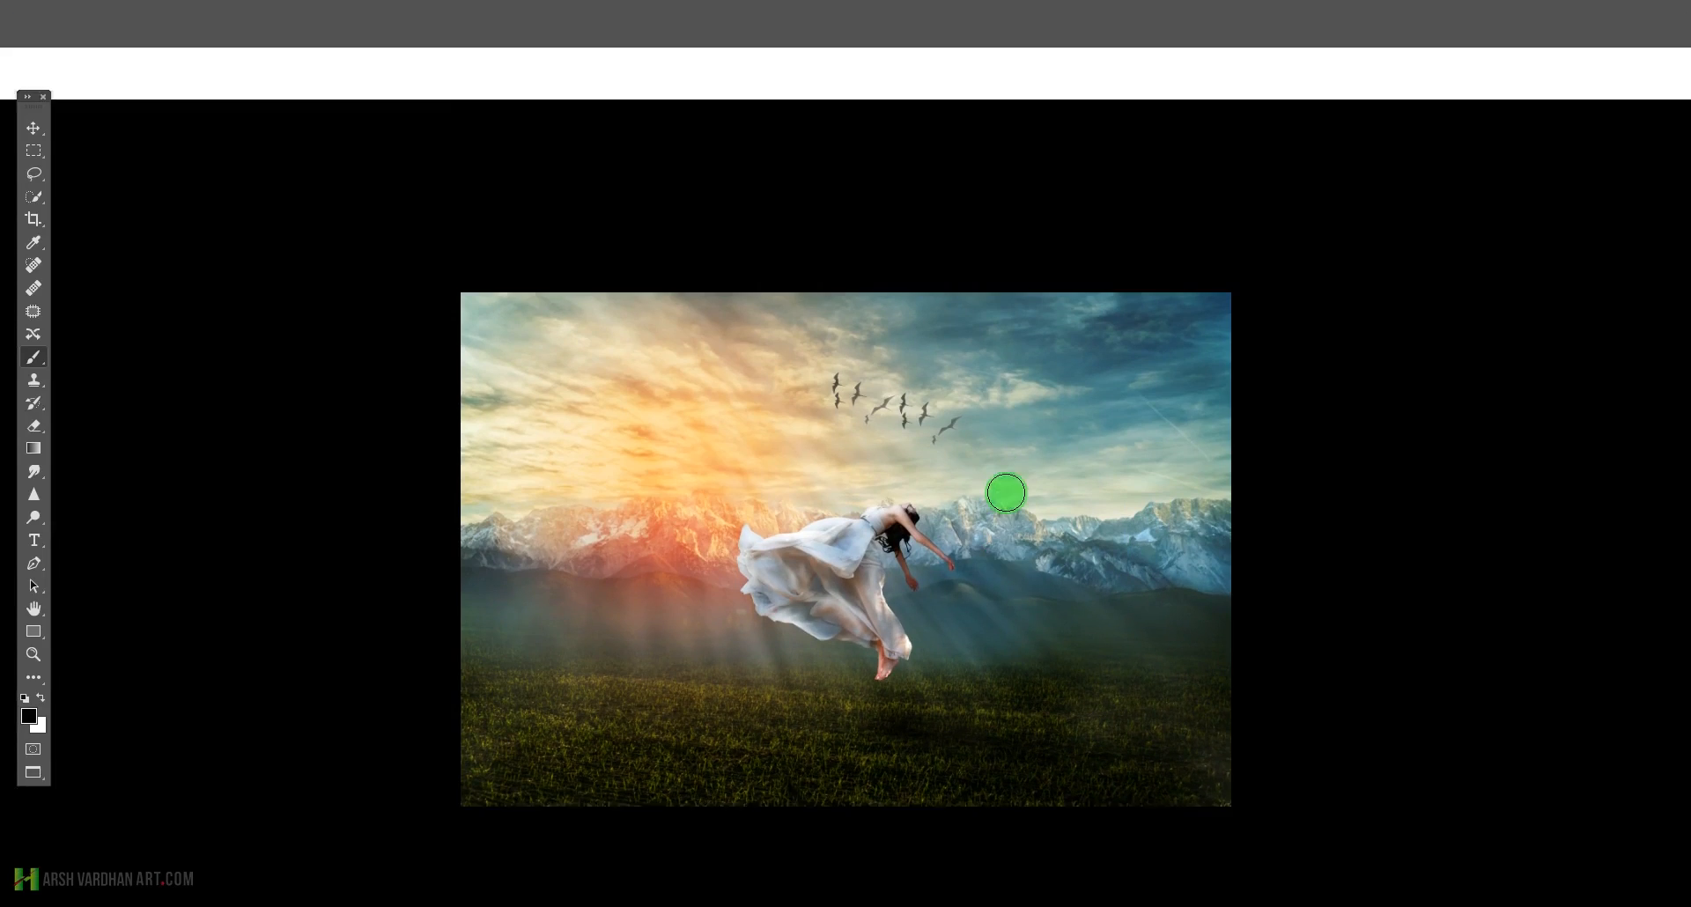